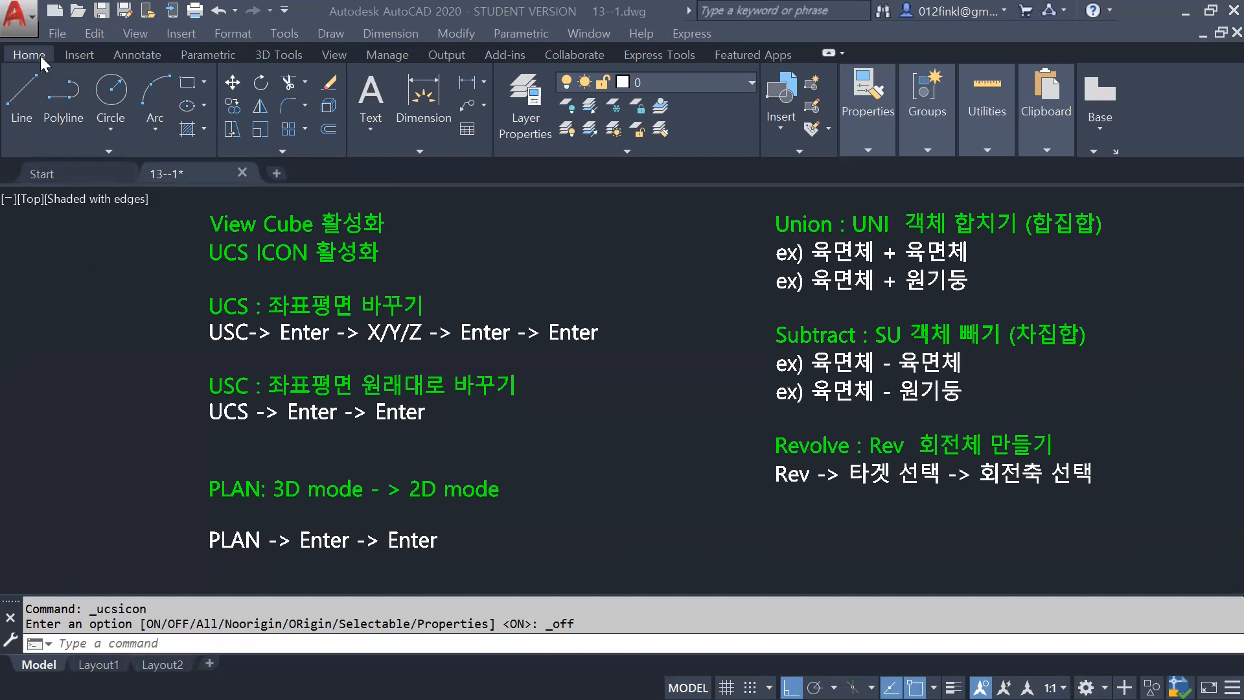
pyautogui.click(88, 54)
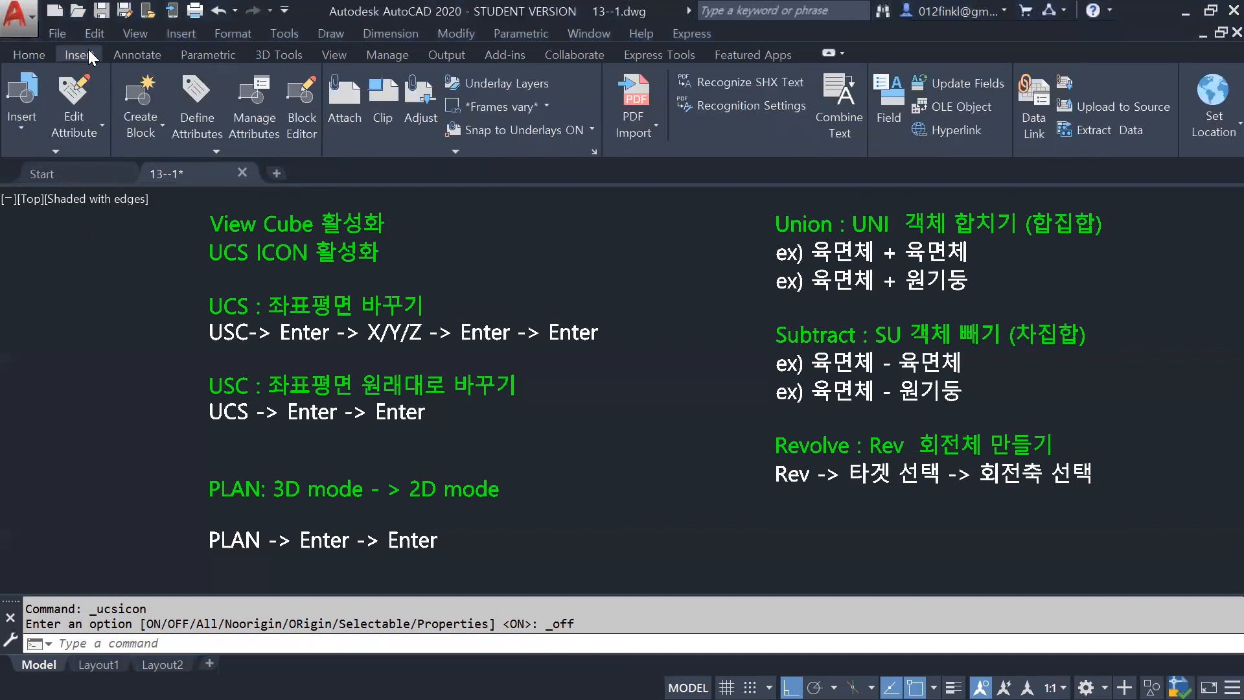
pyautogui.click(137, 53)
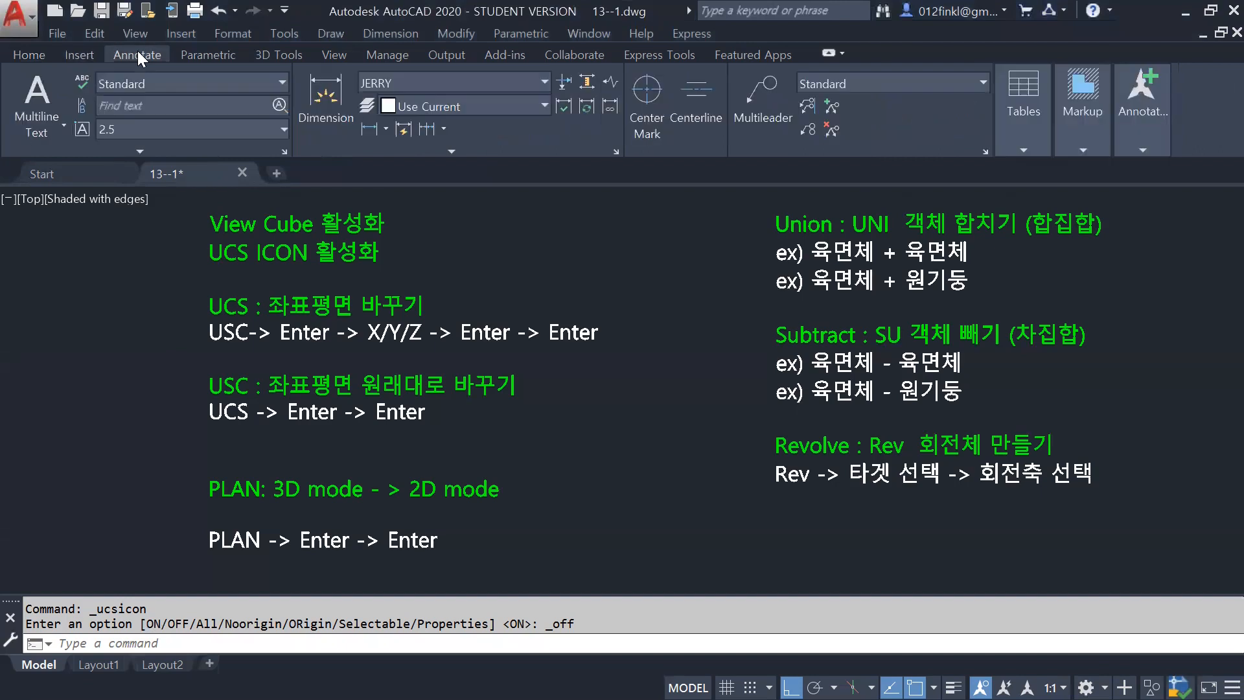
pyautogui.click(222, 55)
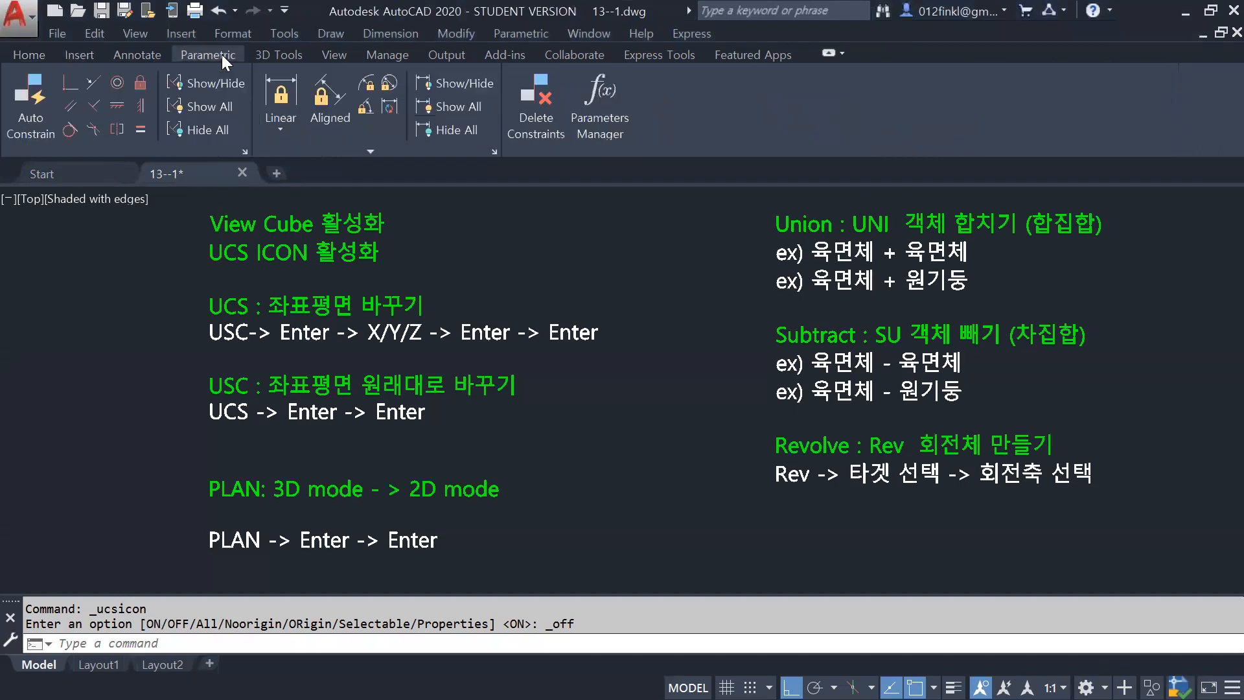
pyautogui.click(272, 56)
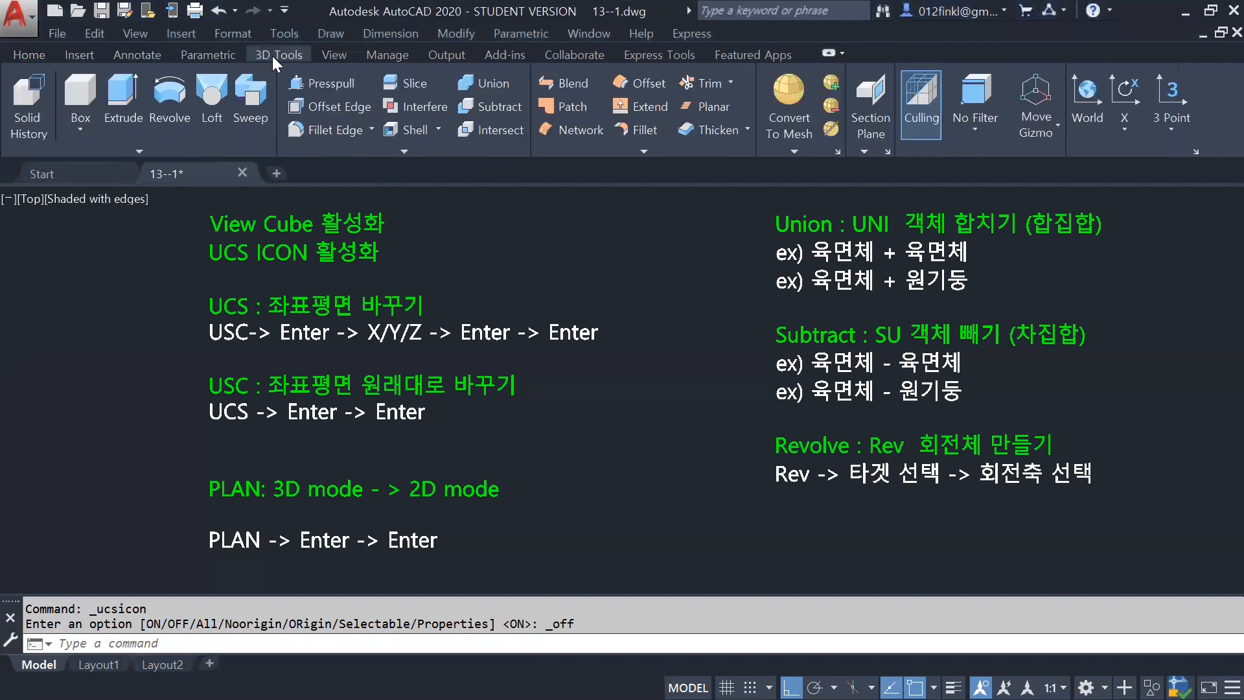
# Step: Turn on the display of the UCS icon in the drawing area
pyautogui.click(330, 57)
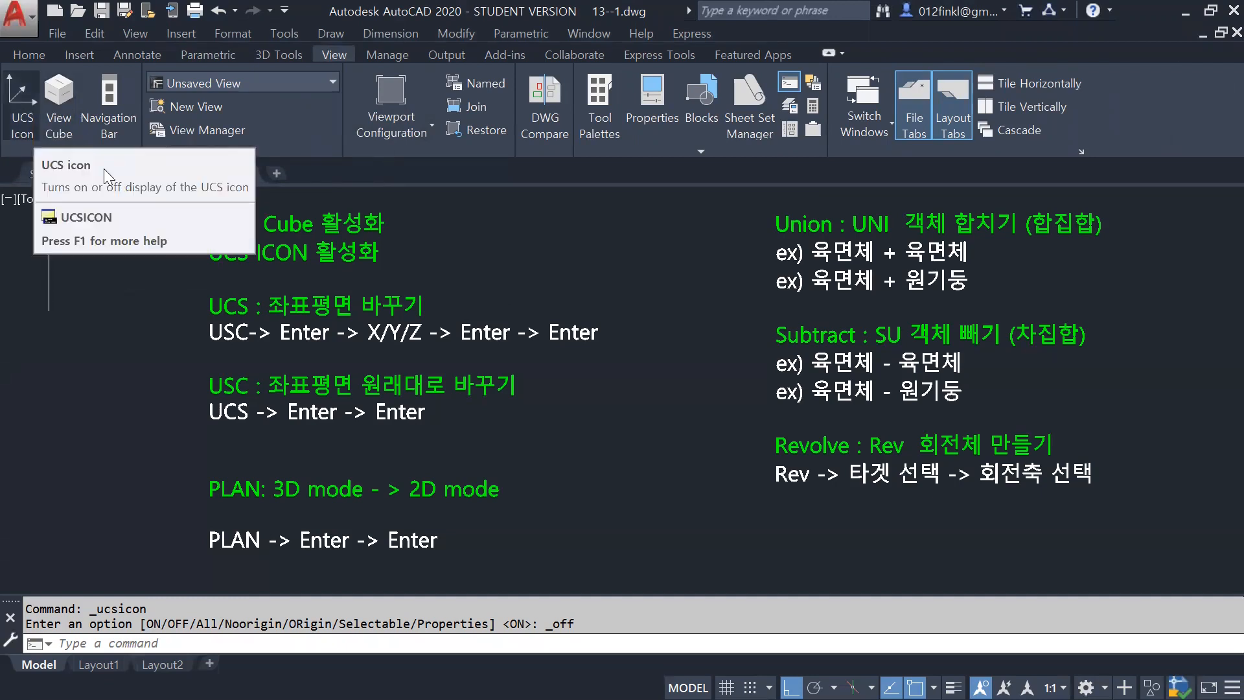
pyautogui.click(23, 126)
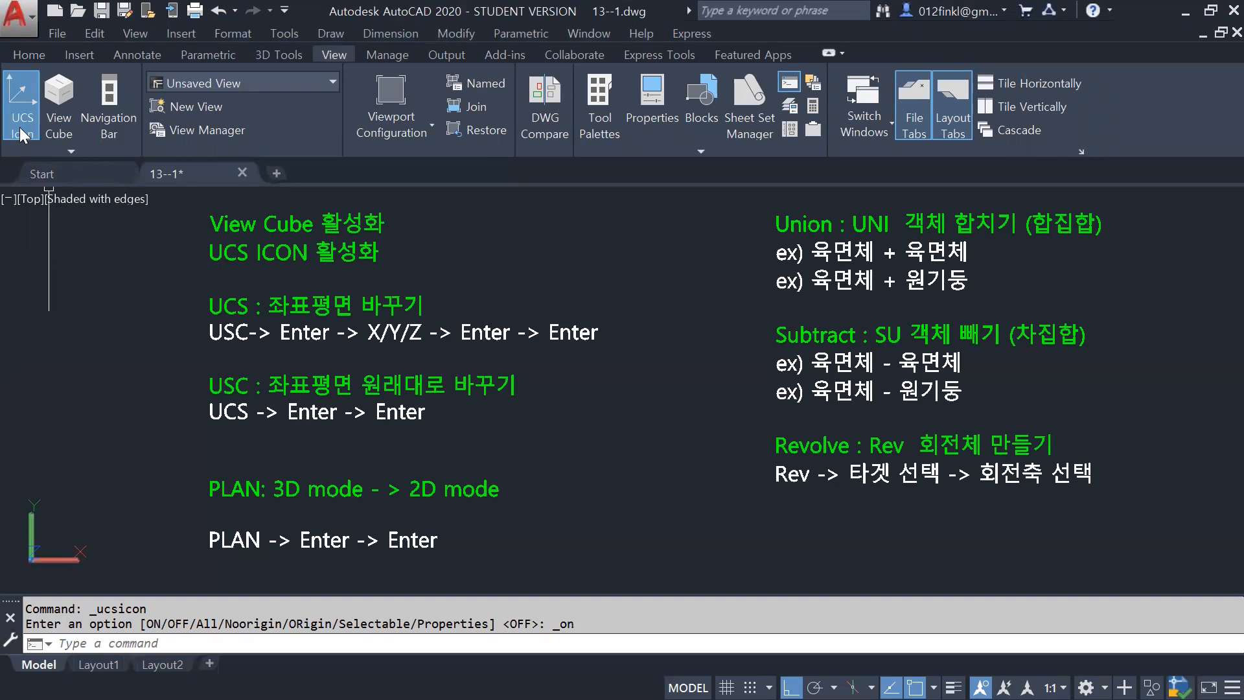
pyautogui.click(23, 133)
pyautogui.click(22, 134)
pyautogui.click(23, 134)
pyautogui.click(22, 134)
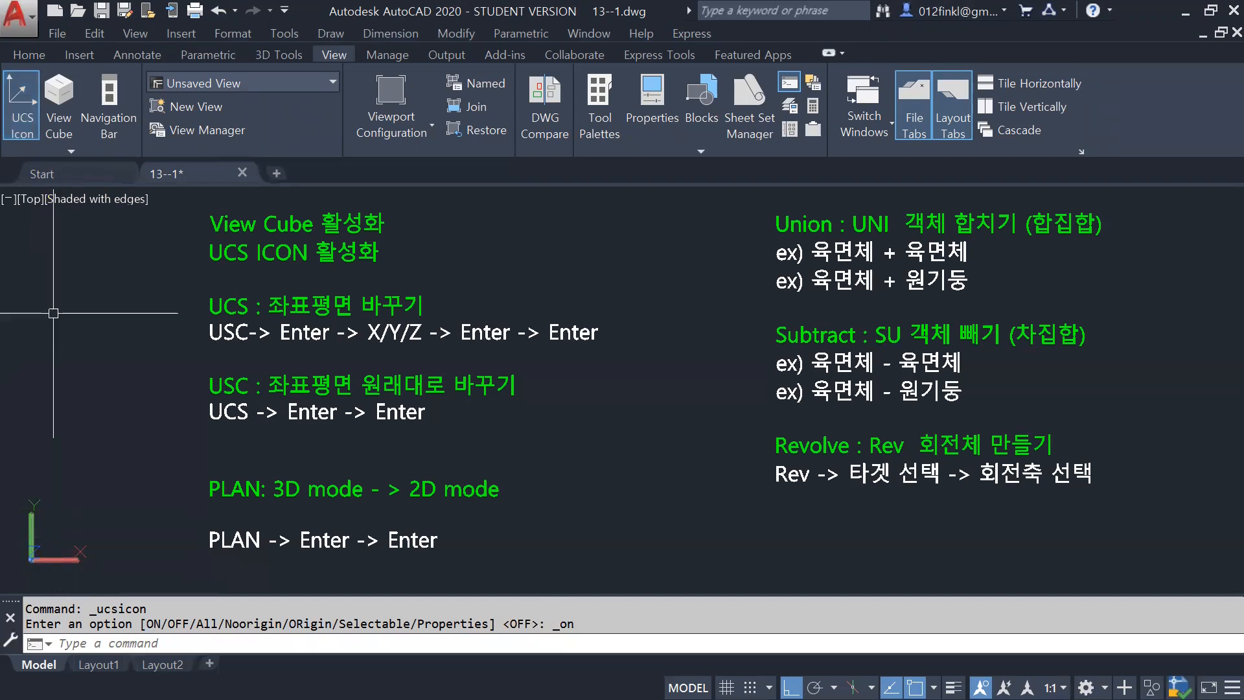
# Step: Turn on the display of the ViewCube in the drawing area
pyautogui.click(68, 107)
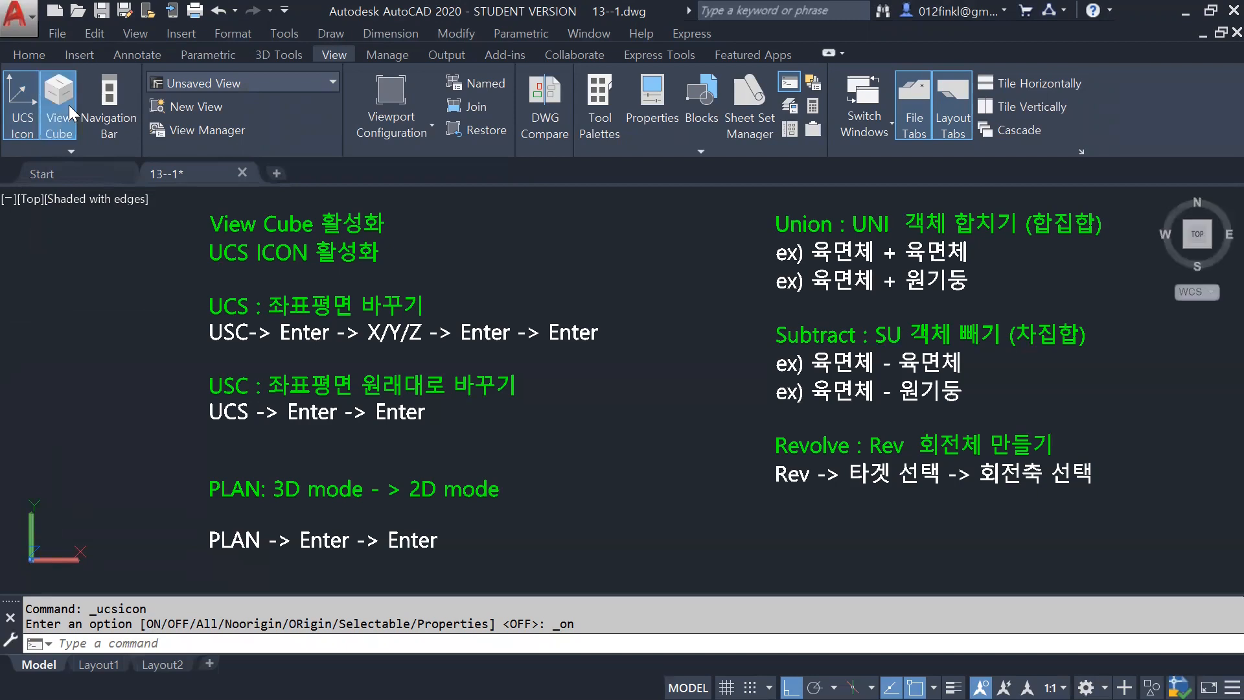
pyautogui.click(68, 105)
pyautogui.click(69, 105)
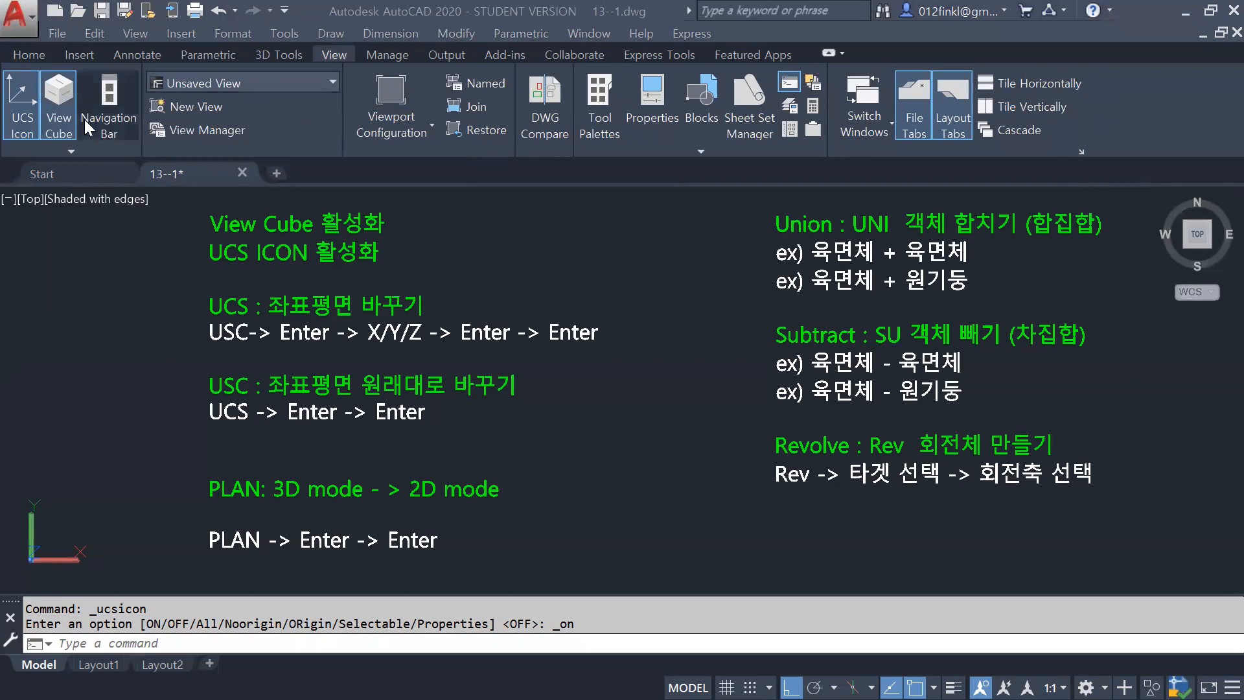
# Step: Cycle the ribbon through its minimized states and restore the full ribbon
pyautogui.doubleClick(335, 54)
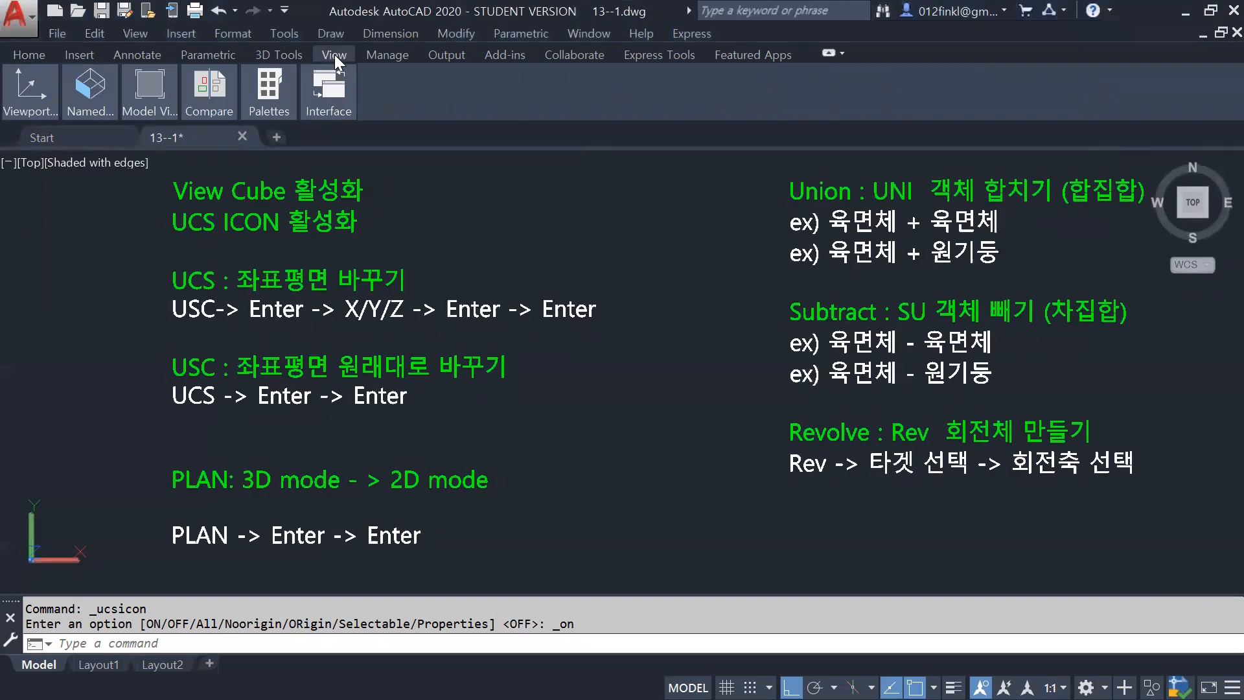
pyautogui.doubleClick(334, 55)
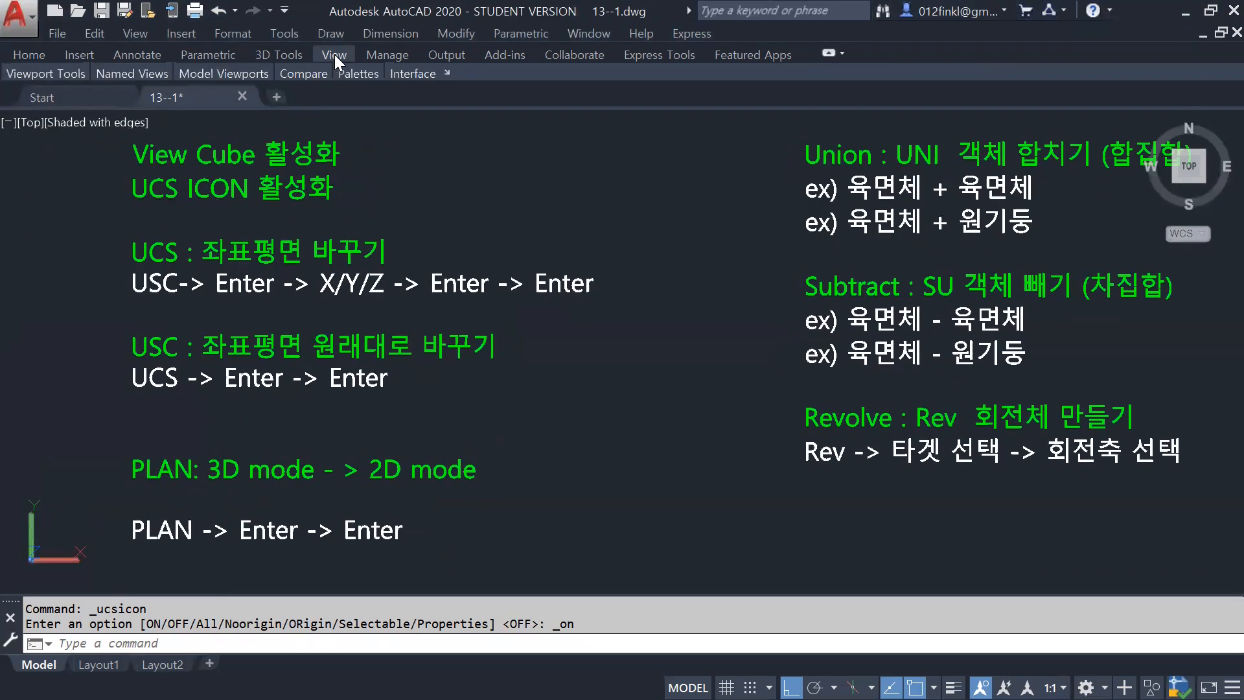
pyautogui.doubleClick(335, 54)
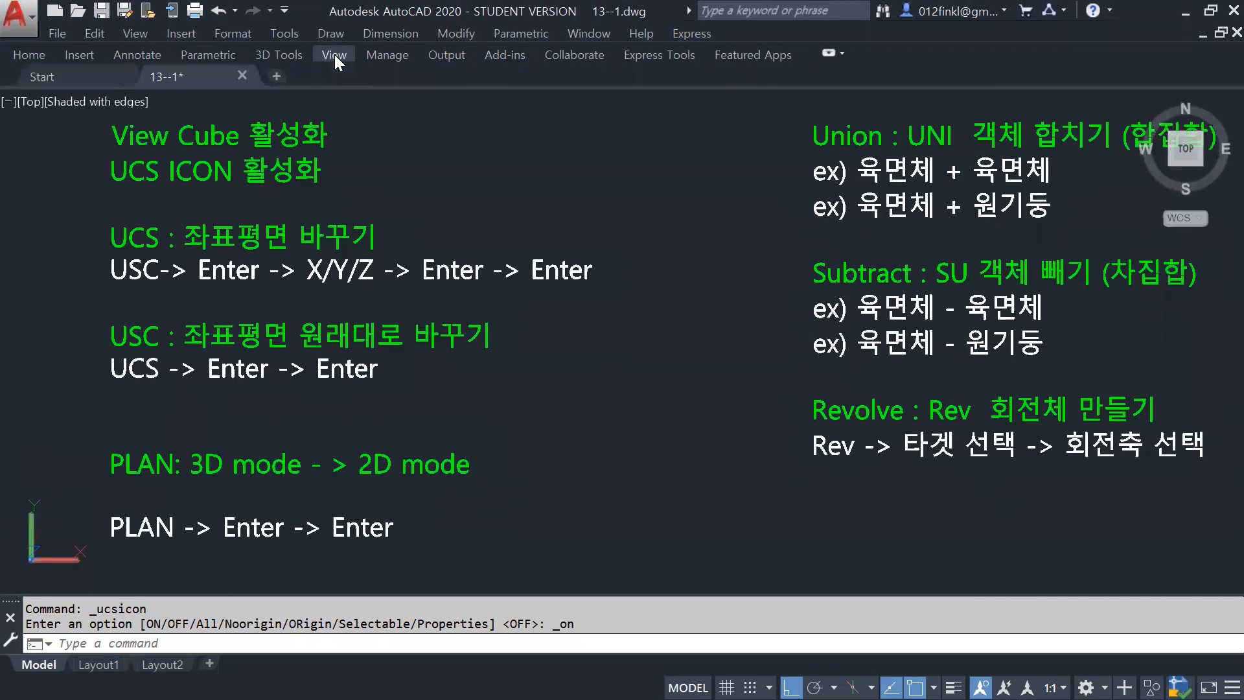
pyautogui.doubleClick(334, 55)
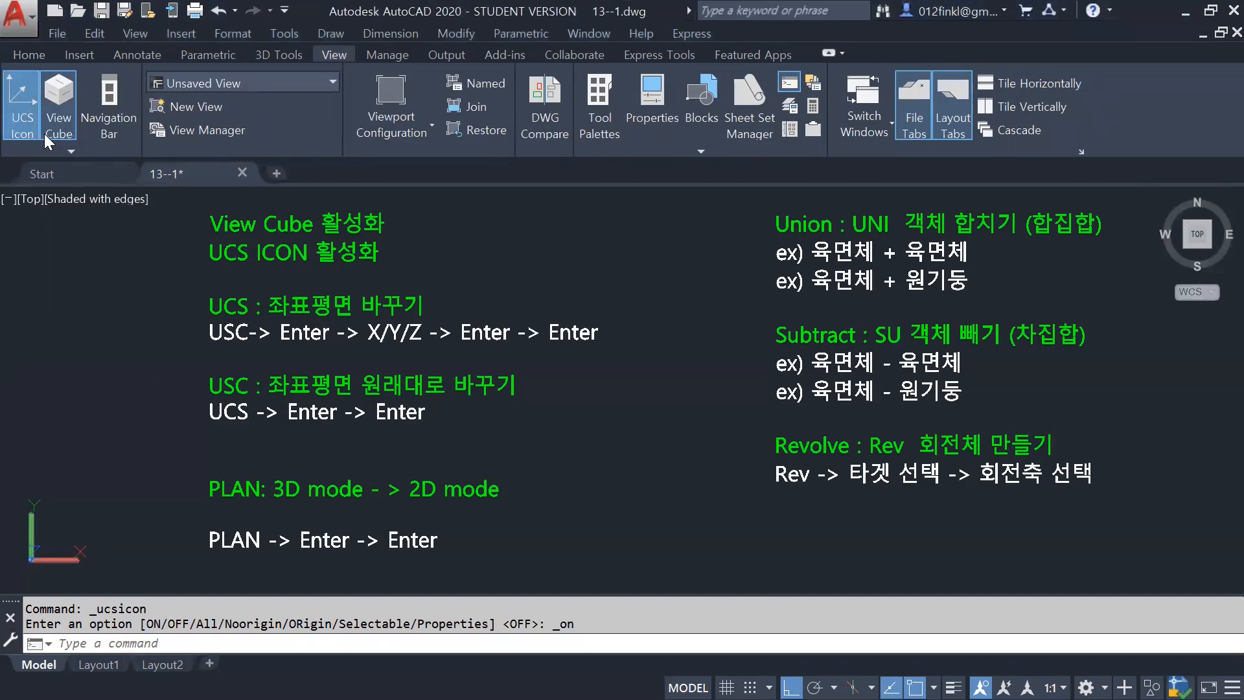
pyautogui.doubleClick(331, 51)
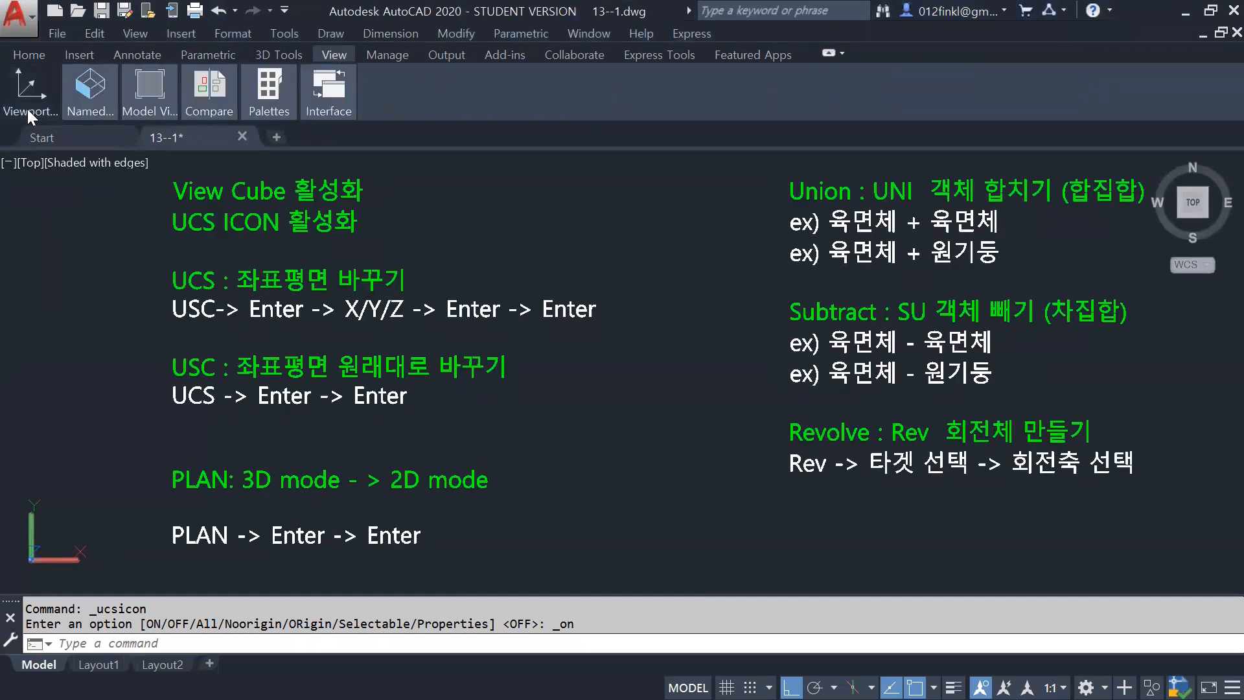
pyautogui.moveTo(27, 109)
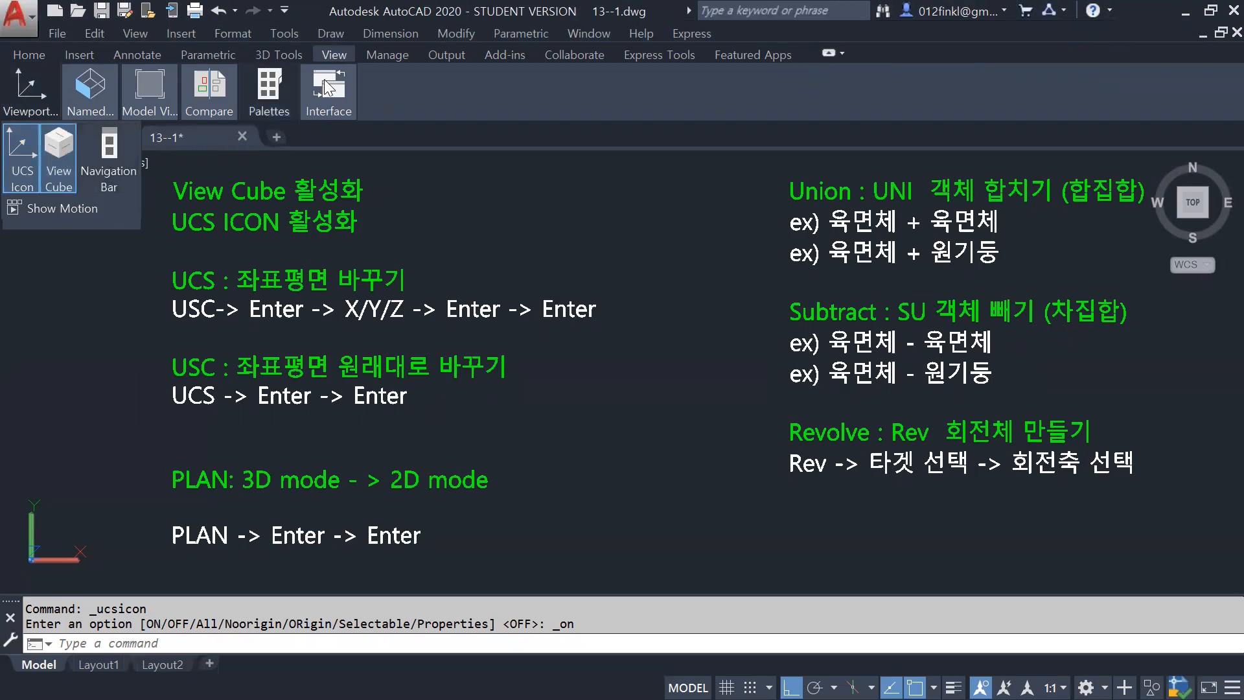
pyautogui.doubleClick(340, 53)
pyautogui.doubleClick(340, 54)
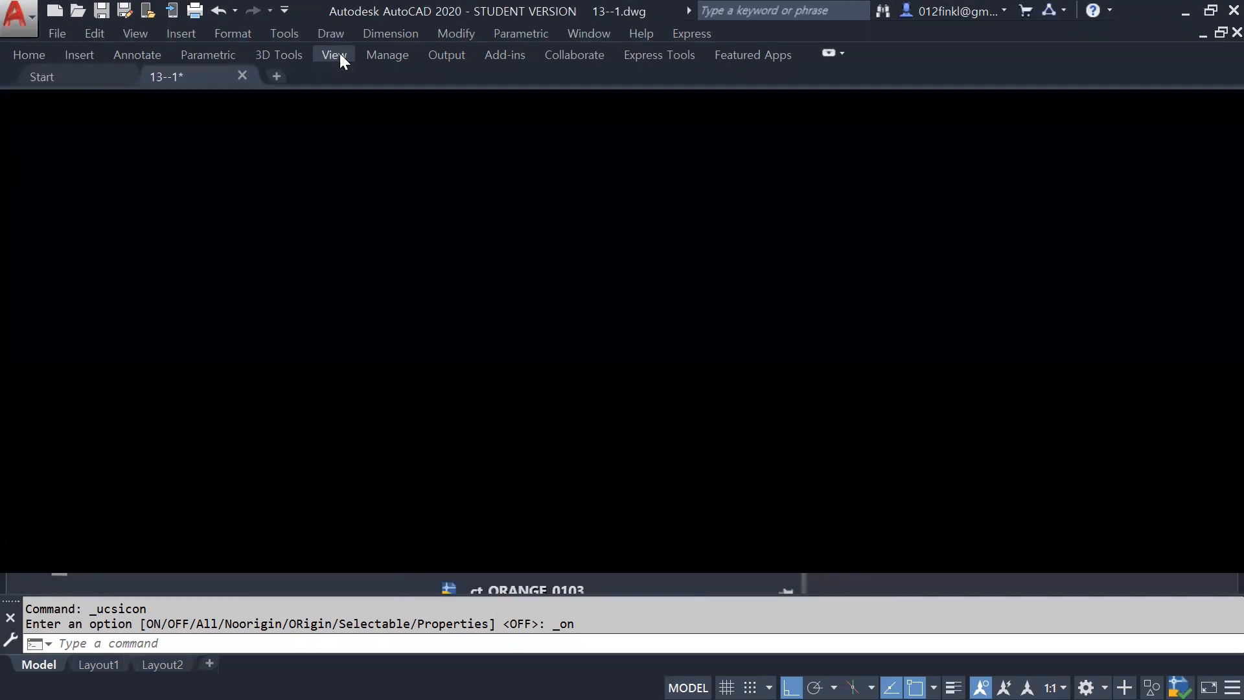
pyautogui.doubleClick(340, 53)
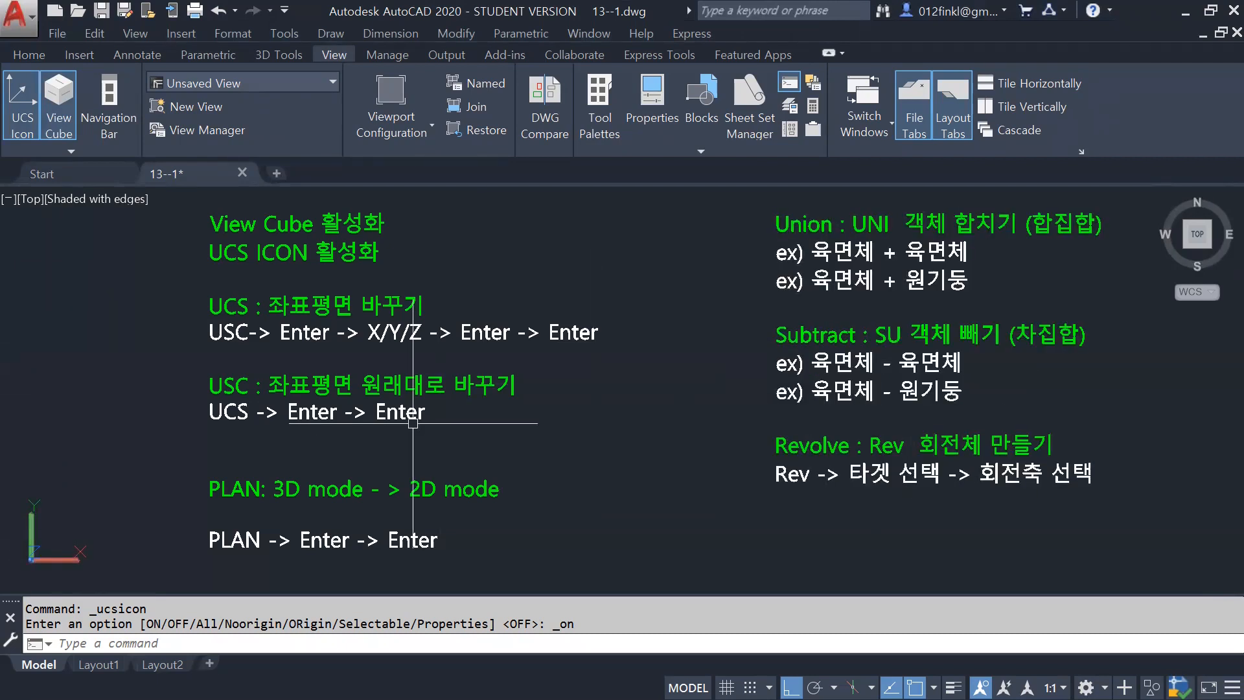
# Step: Look at the drawing in the SE Isometric view and return to the Top view
pyautogui.moveTo(1195, 264)
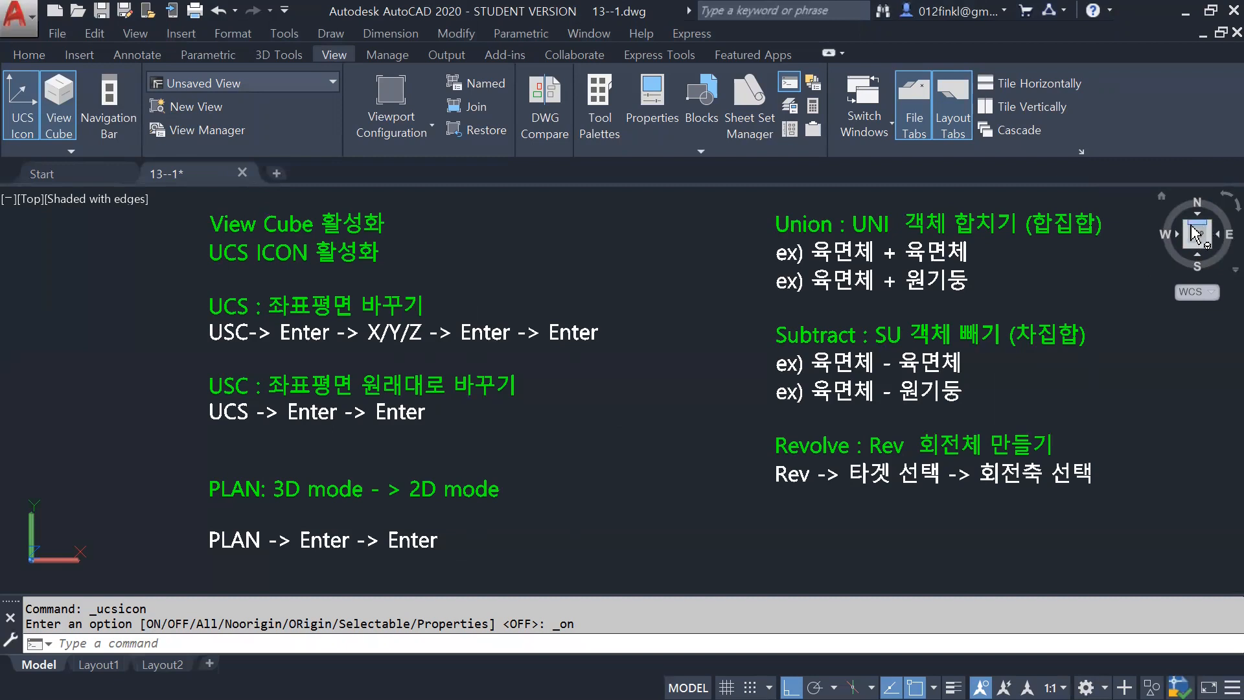
pyautogui.click(1209, 254)
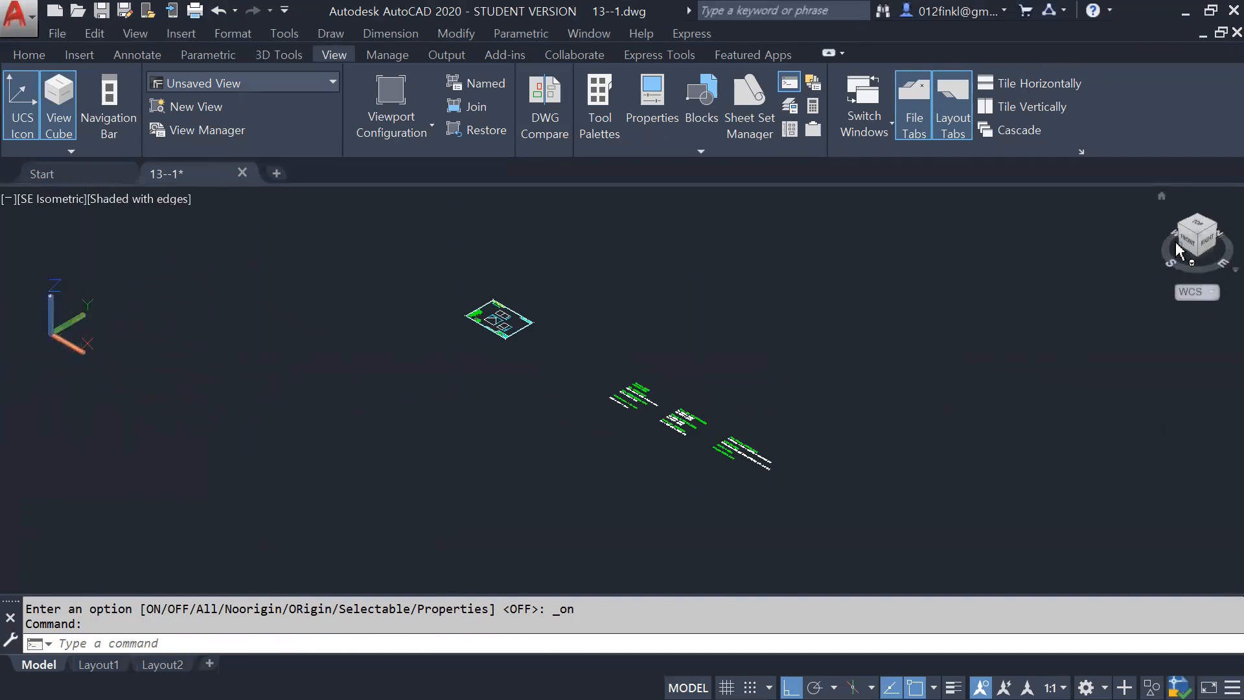
pyautogui.click(1202, 230)
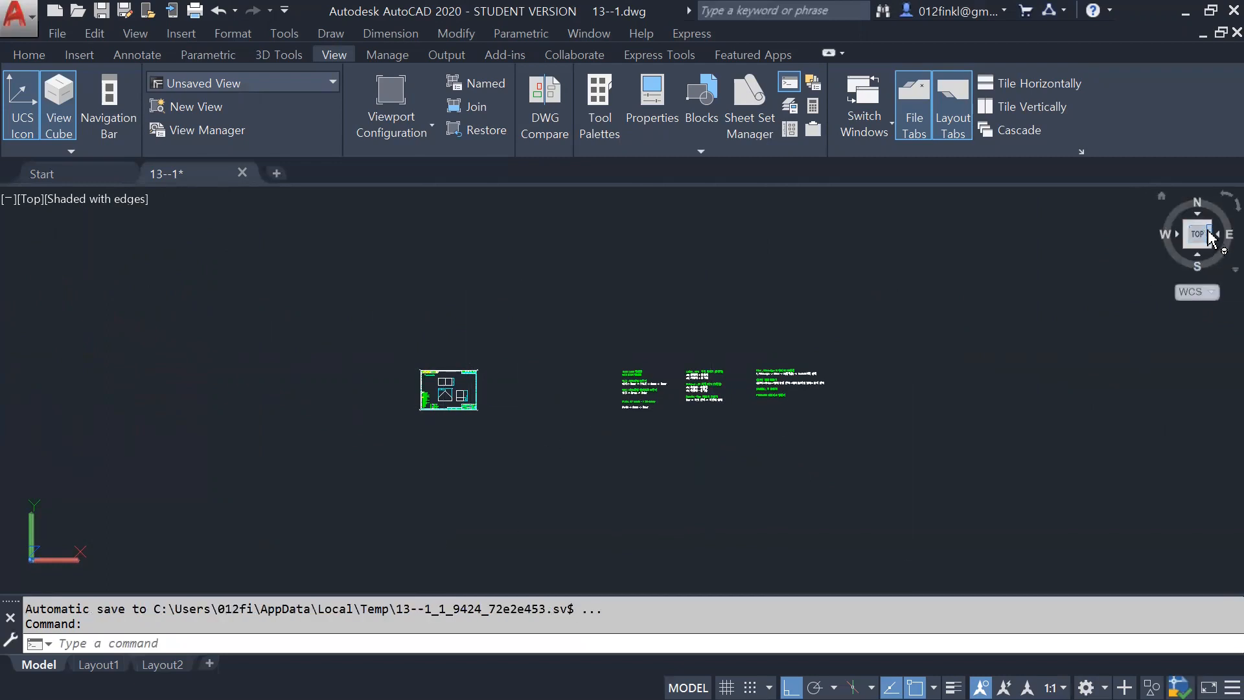
# Step: Look at the drawing from the Right view and return to the Top view with north facing up
pyautogui.moveTo(1206, 243); pyautogui.dragTo(1210, 244)
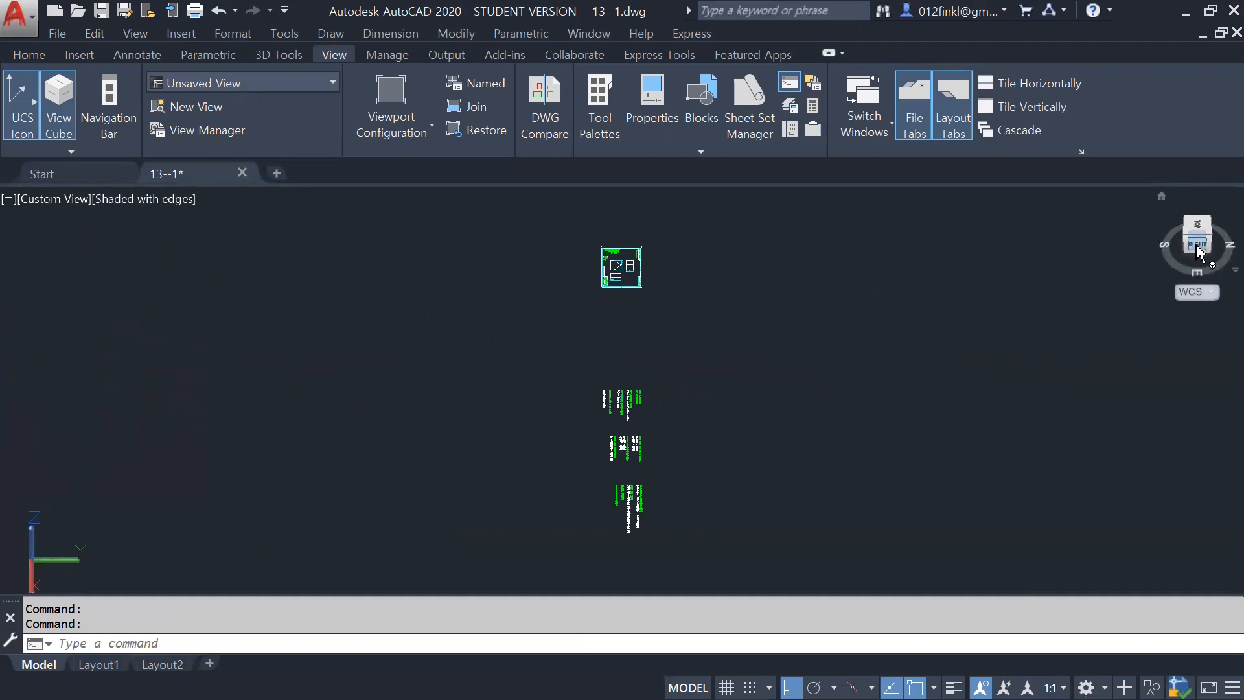
pyautogui.click(1198, 246)
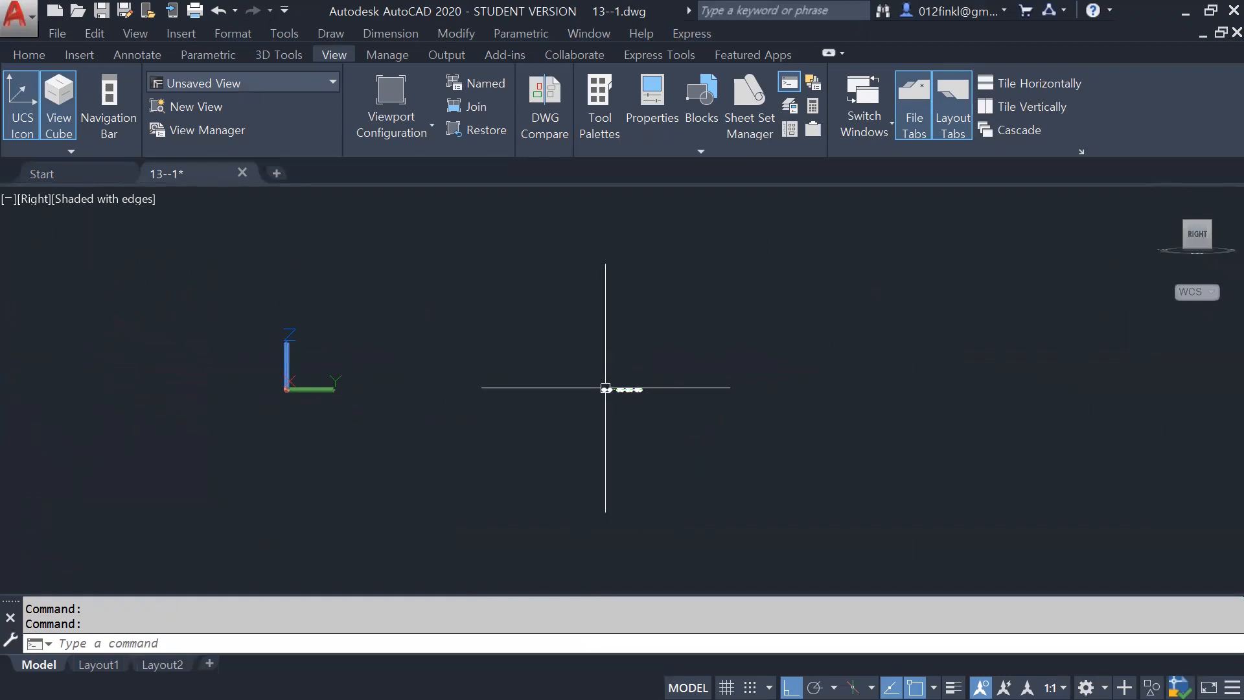
pyautogui.scroll(10, 610, 394)
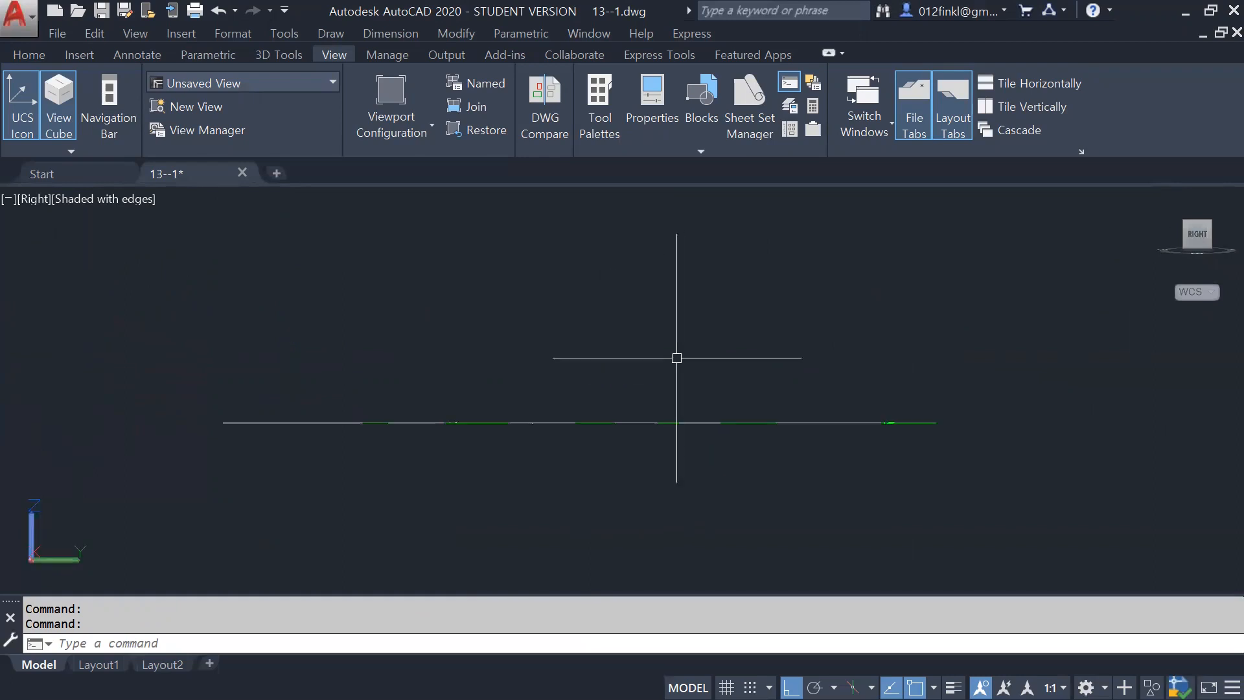
pyautogui.click(1198, 216)
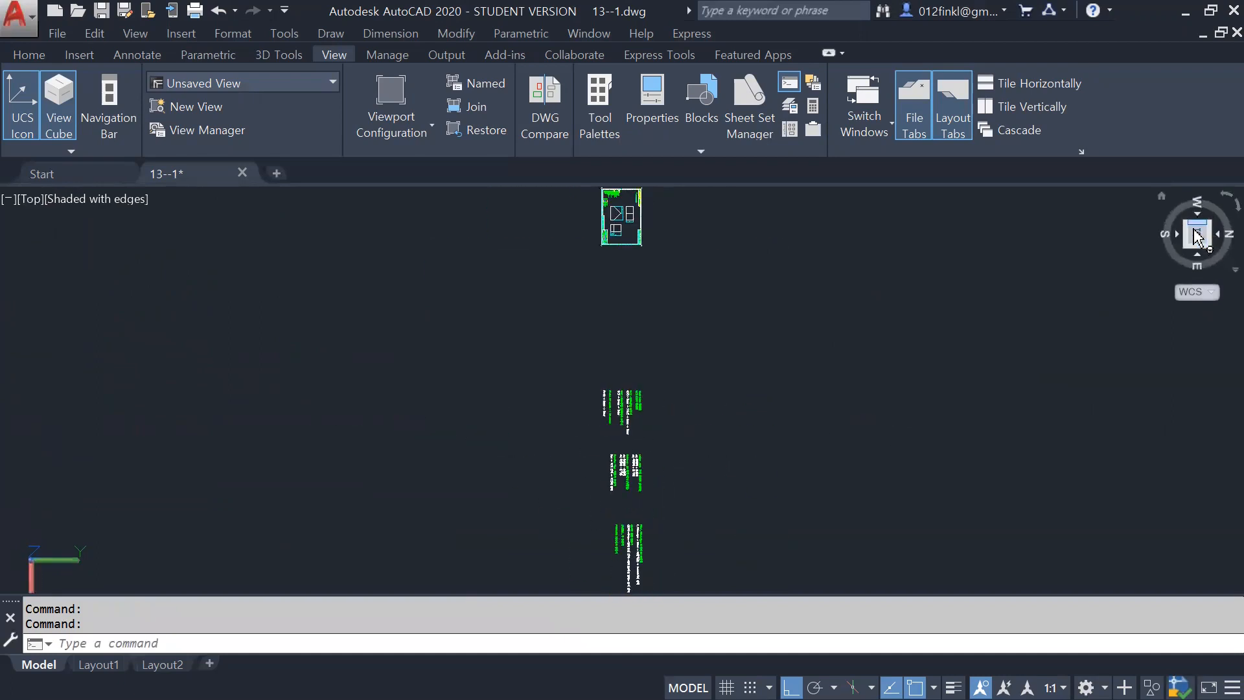
pyautogui.click(1217, 201)
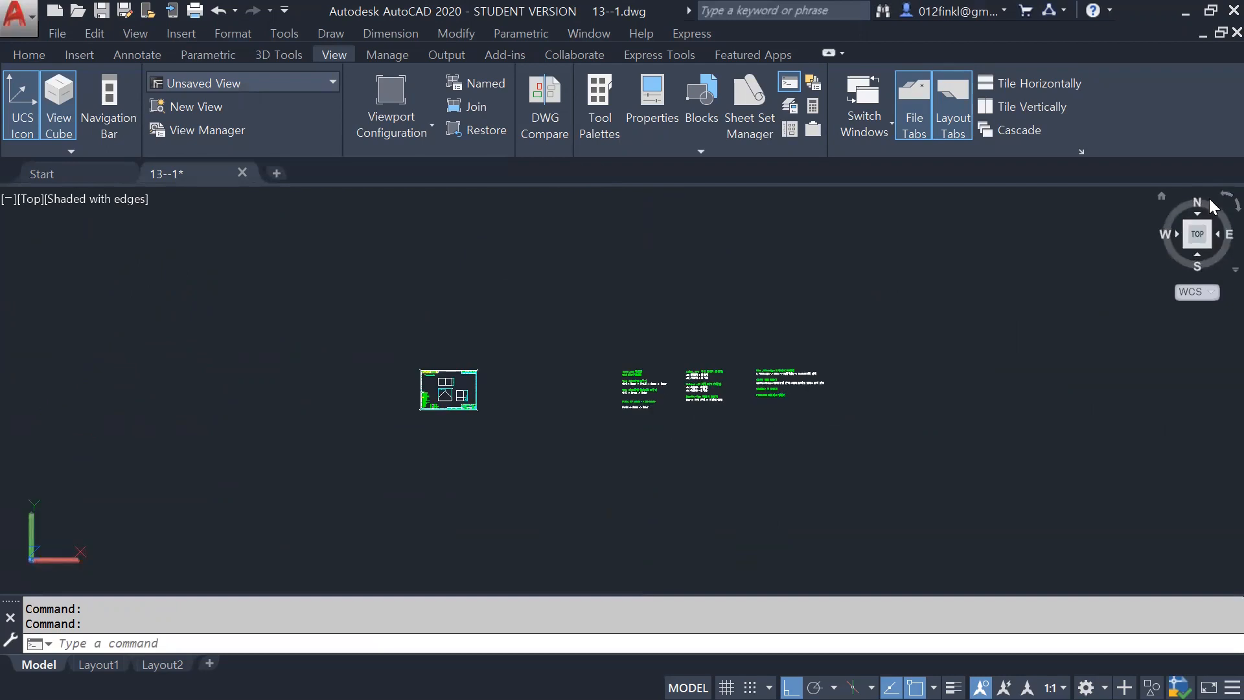
# Step: Look at the drawing in the home view and return to the Top view, framing the three groups of text notes
pyautogui.click(1160, 196)
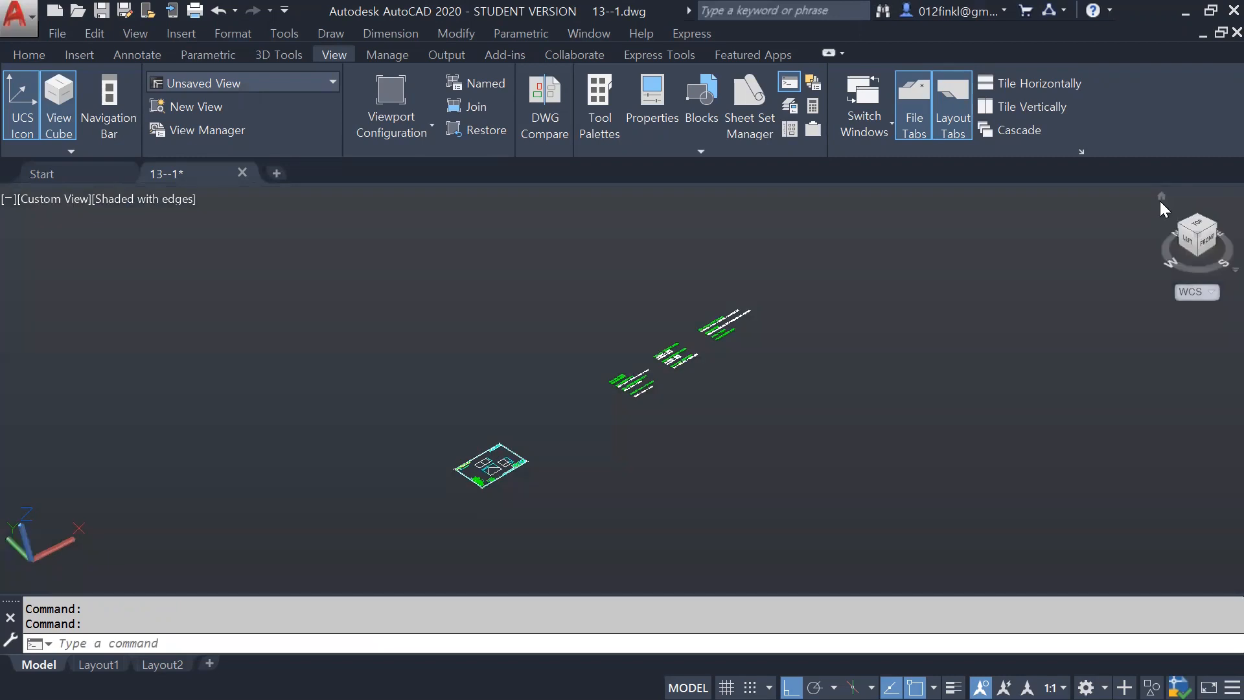
pyautogui.click(1203, 228)
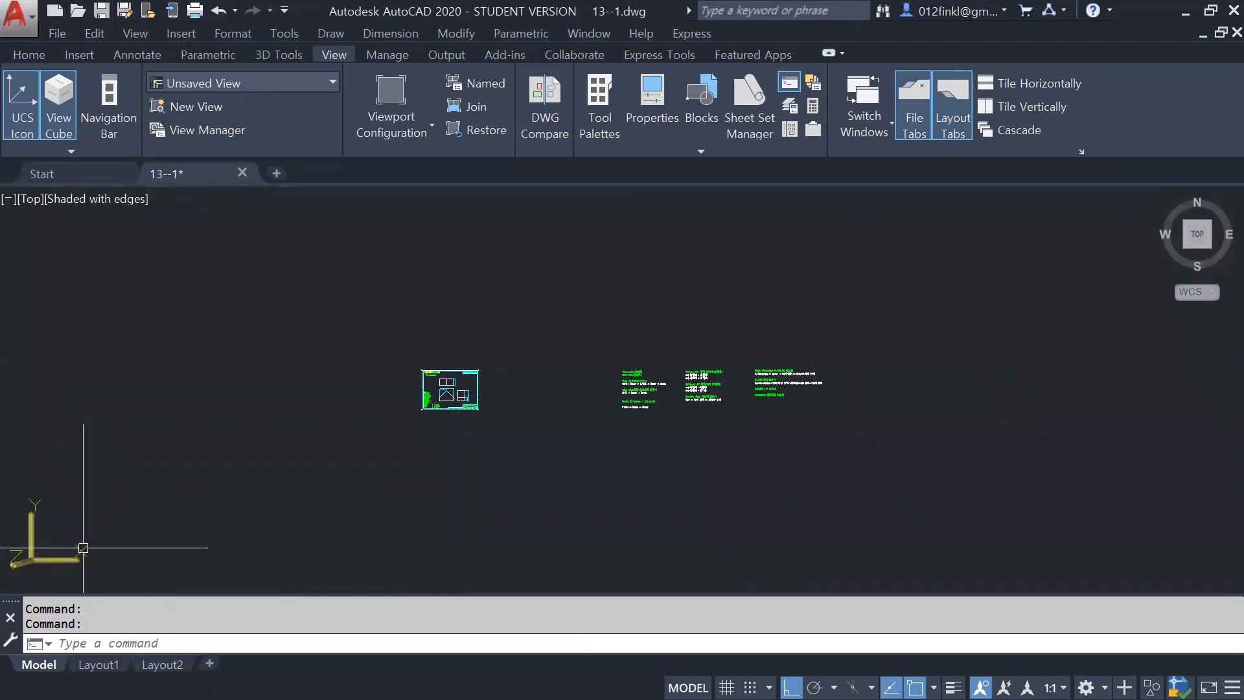
pyautogui.scroll(5, 828, 384)
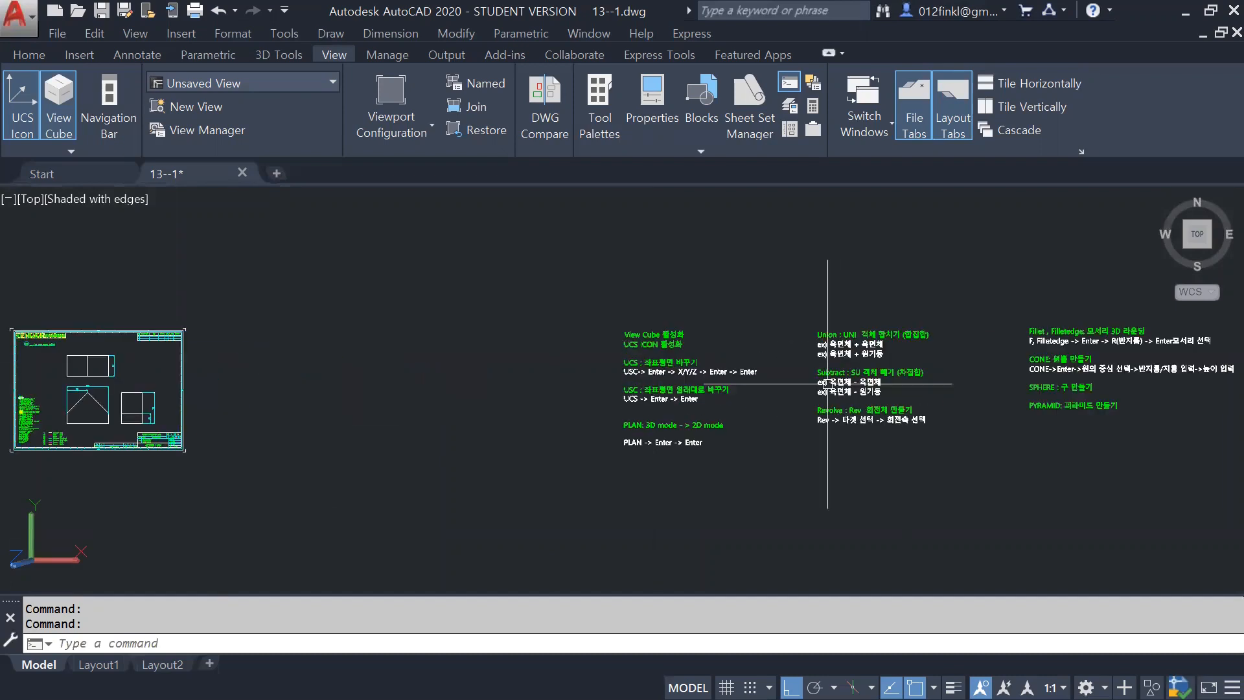
pyautogui.moveTo(842, 408)
pyautogui.mouseDown(button='middle')
pyautogui.moveTo(592, 408)
pyautogui.moveTo(564, 396)
pyautogui.mouseUp(button='middle')
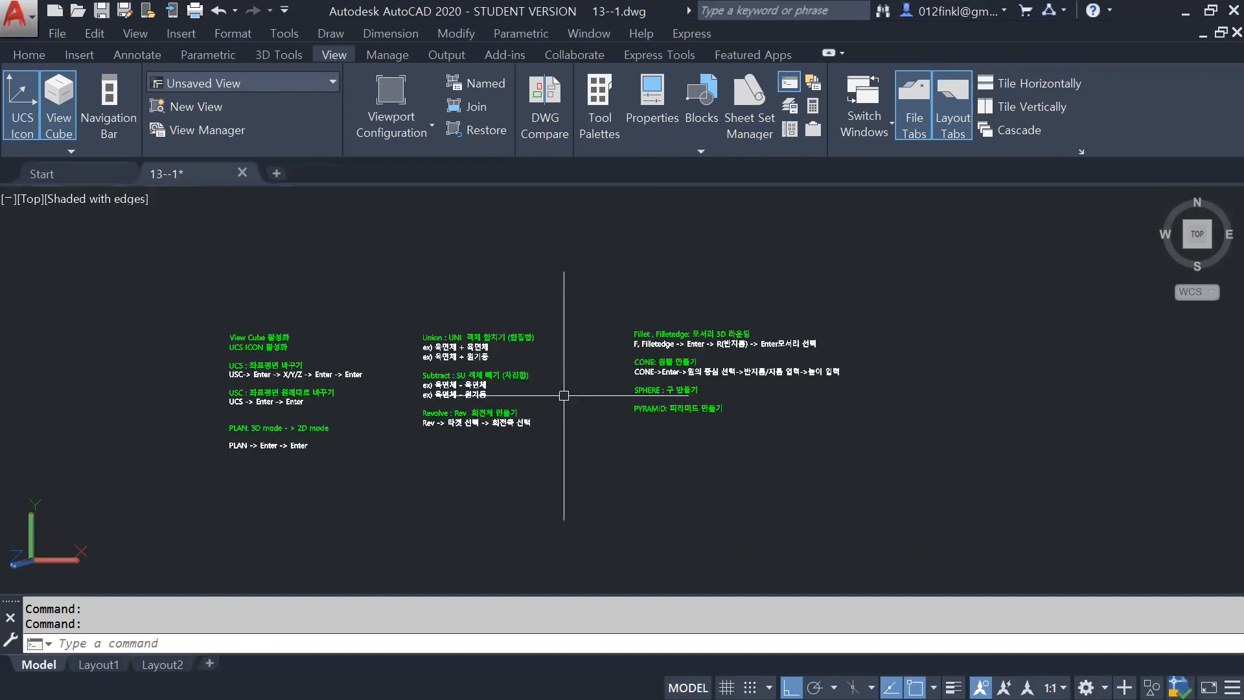
pyautogui.scroll(1, 615, 390)
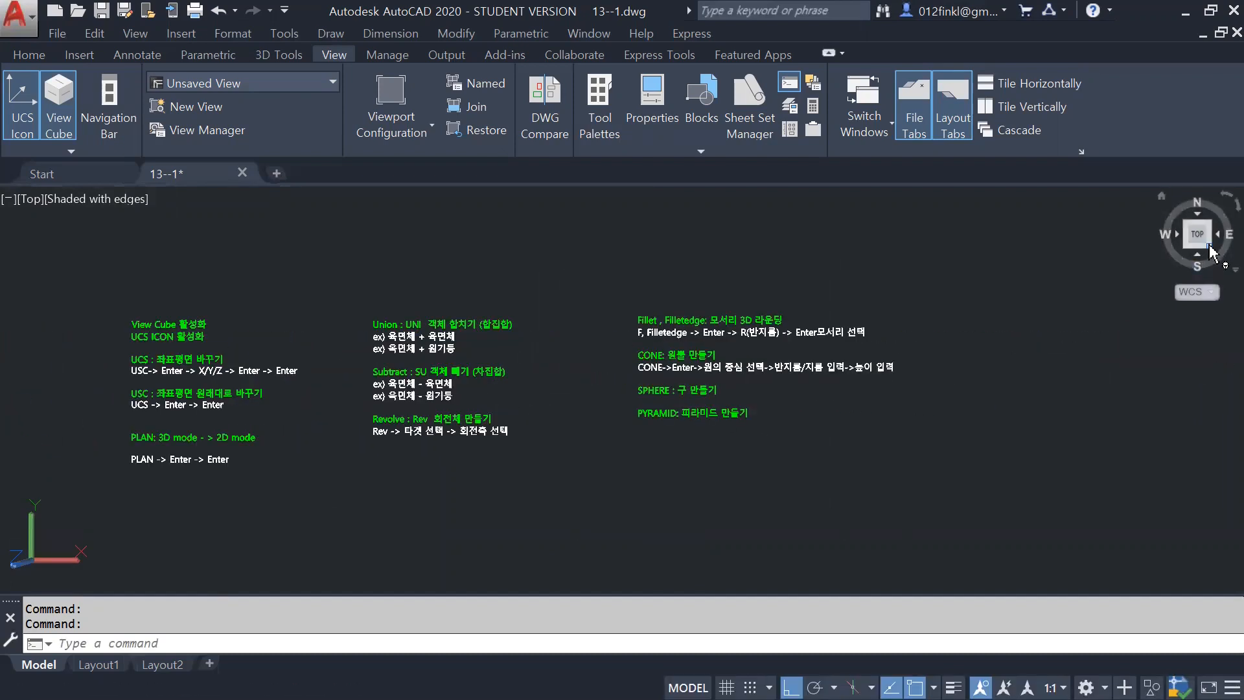
# Step: Set the view to SE Isometric with the text notes framed and bring back the basic drawing tools
pyautogui.click(1209, 245)
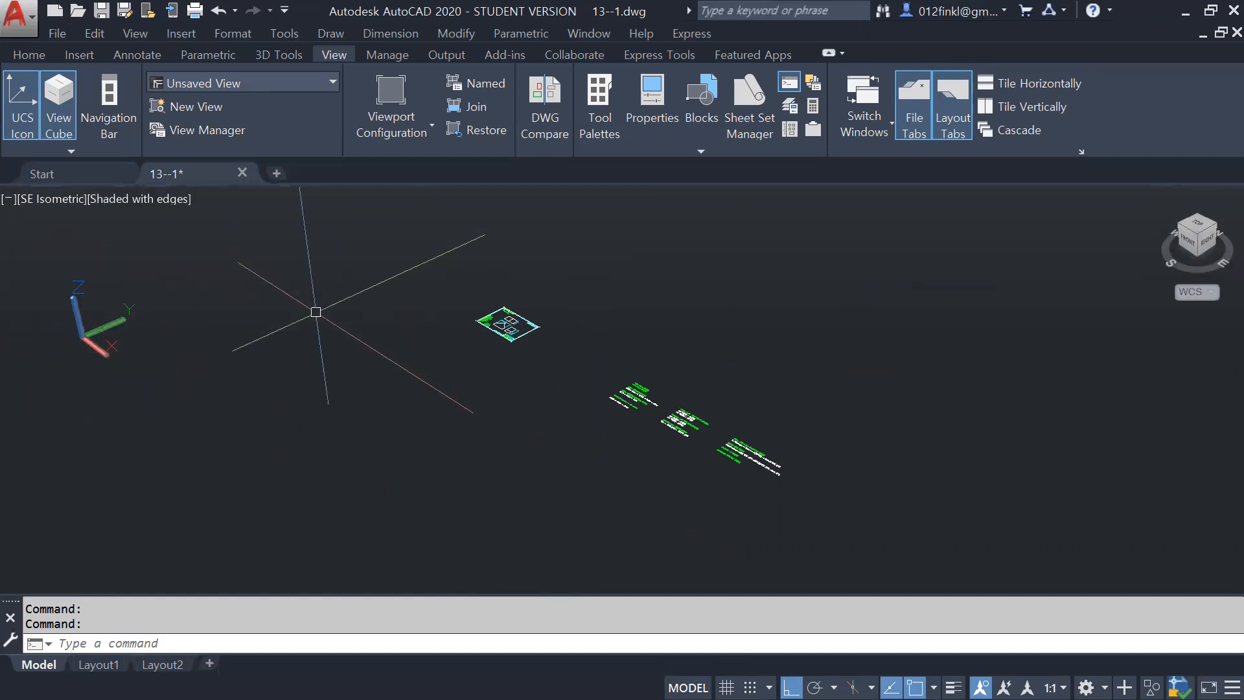
pyautogui.scroll(5, 691, 538)
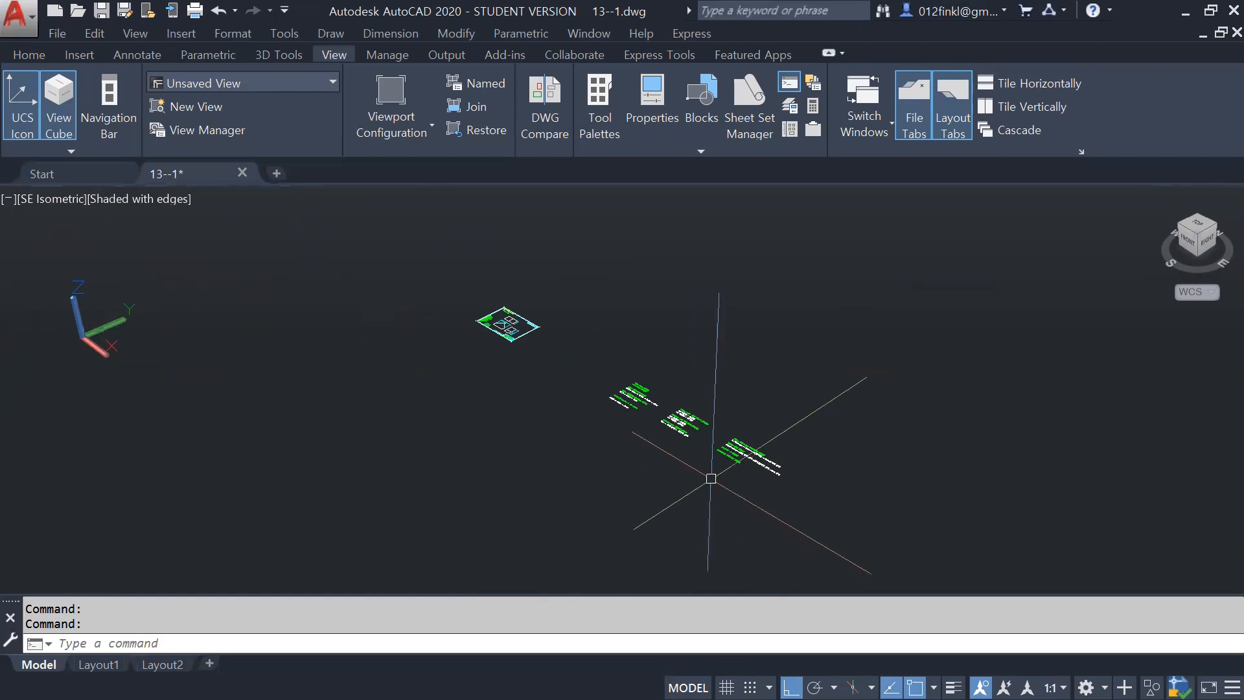
pyautogui.moveTo(783, 495); pyautogui.dragTo(490, 397, button='middle')
pyautogui.scroll(3, 266, 281)
pyautogui.scroll(-3, 671, 438)
pyautogui.scroll(2, 208, 285)
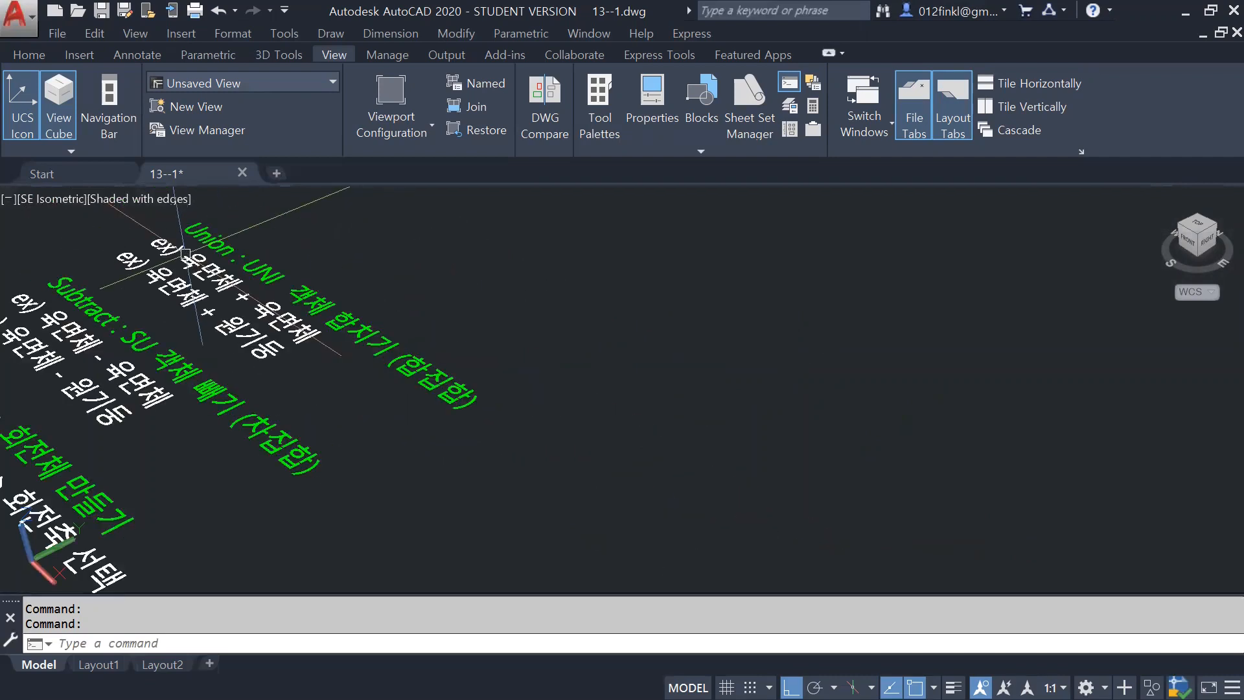
pyautogui.scroll(-4, 564, 383)
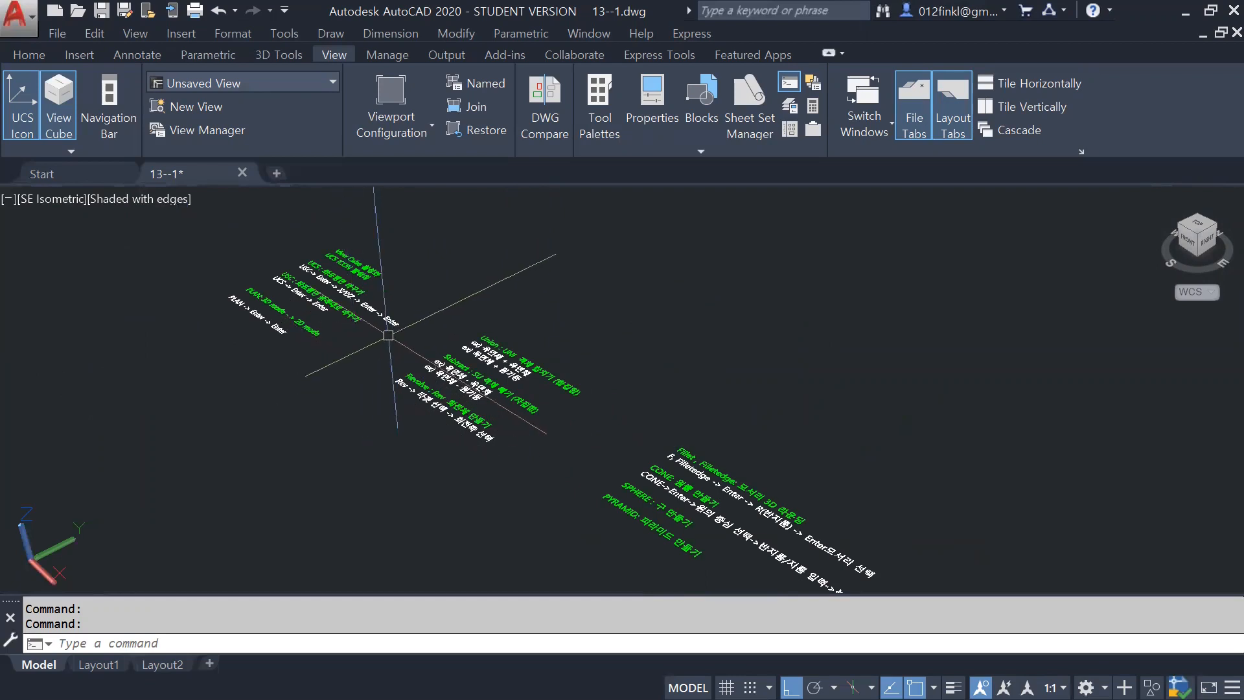
pyautogui.click(33, 57)
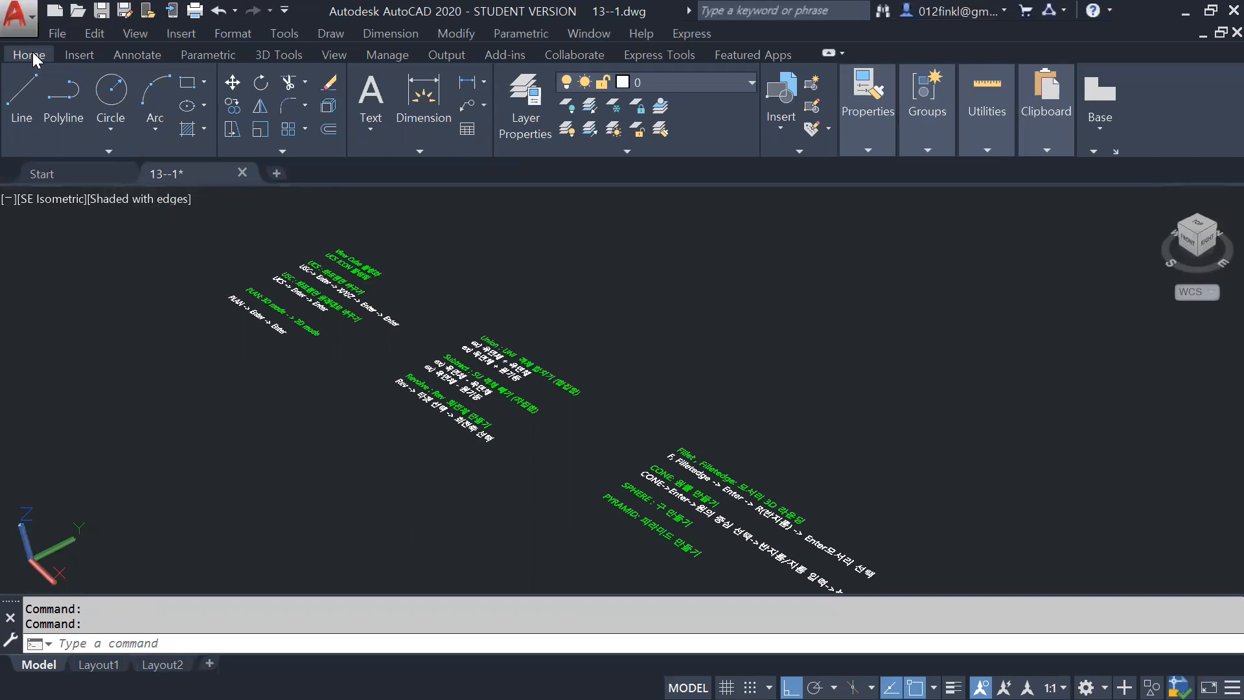
# Step: Draw a single line segment in the empty area below the first group of text notes
pyautogui.click(26, 100)
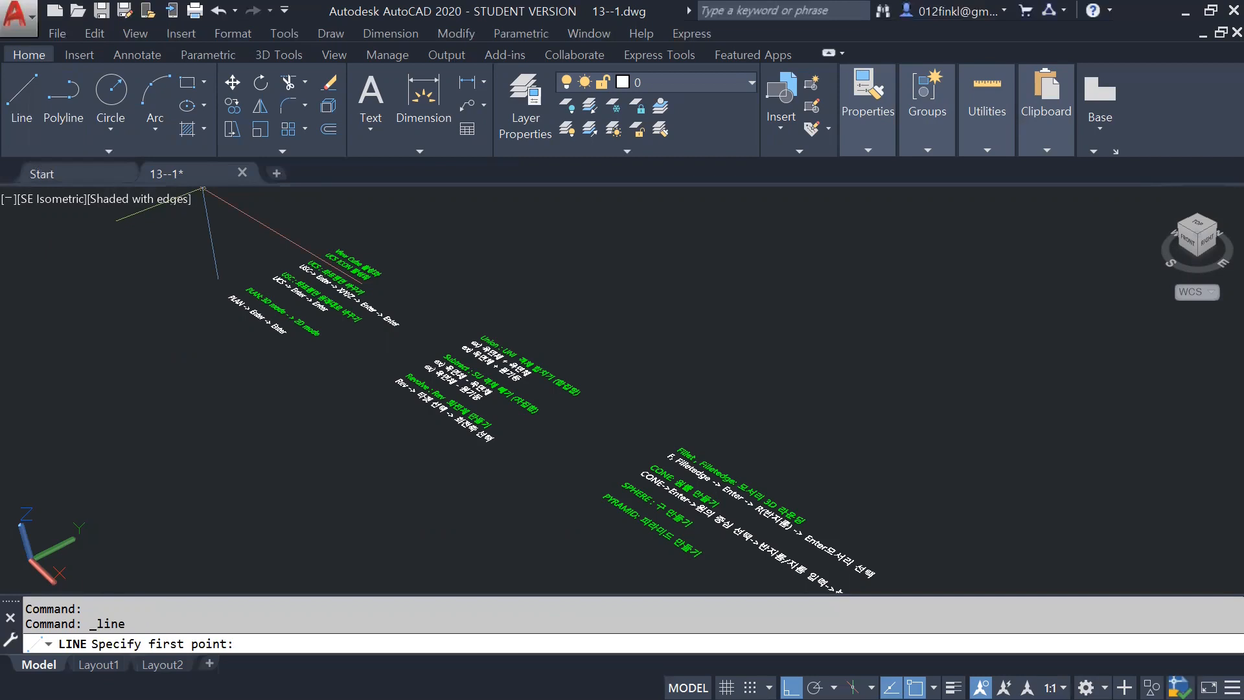
pyautogui.click(179, 387)
pyautogui.click(302, 480)
pyautogui.press('Escape')
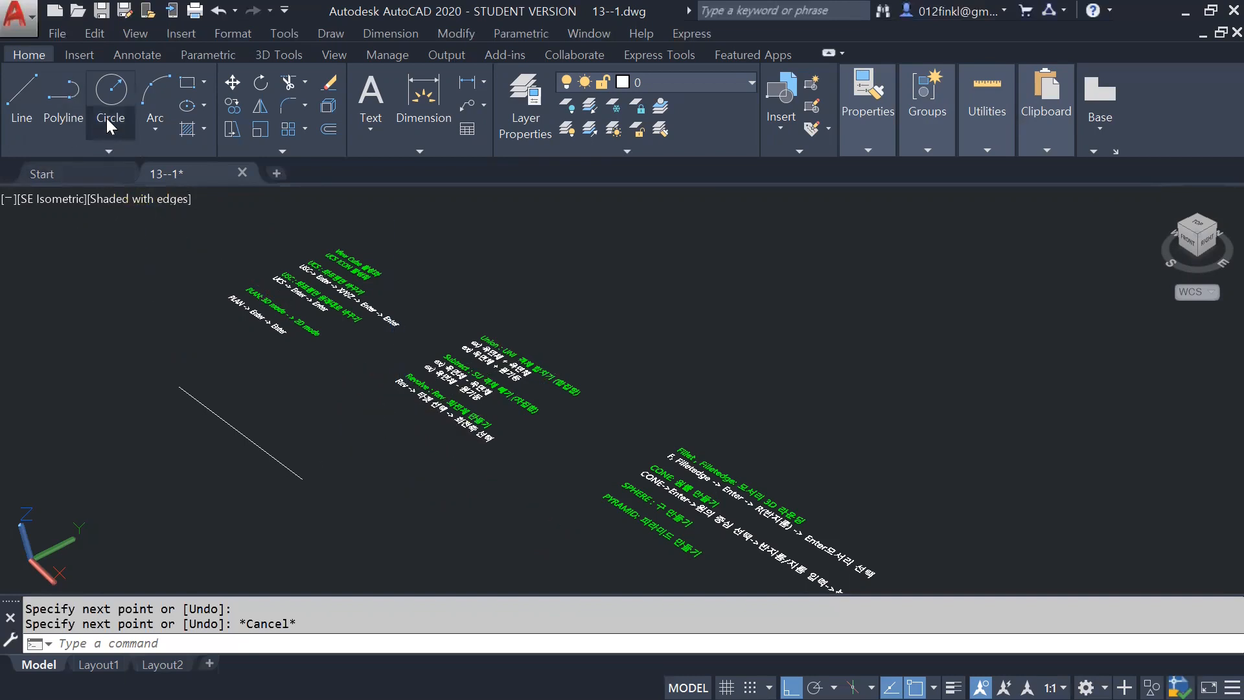
# Step: Draw a circle just above the line and a rectangle between the line and the first group of notes
pyautogui.click(111, 98)
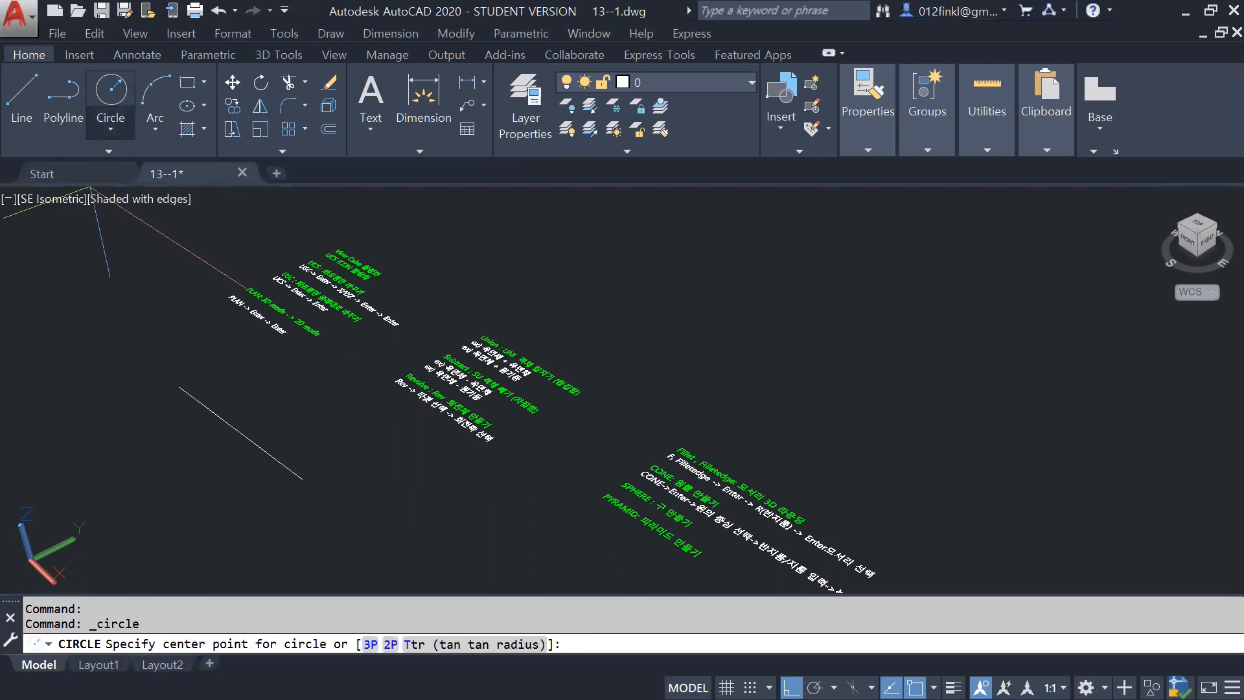
pyautogui.click(279, 412)
pyautogui.click(316, 411)
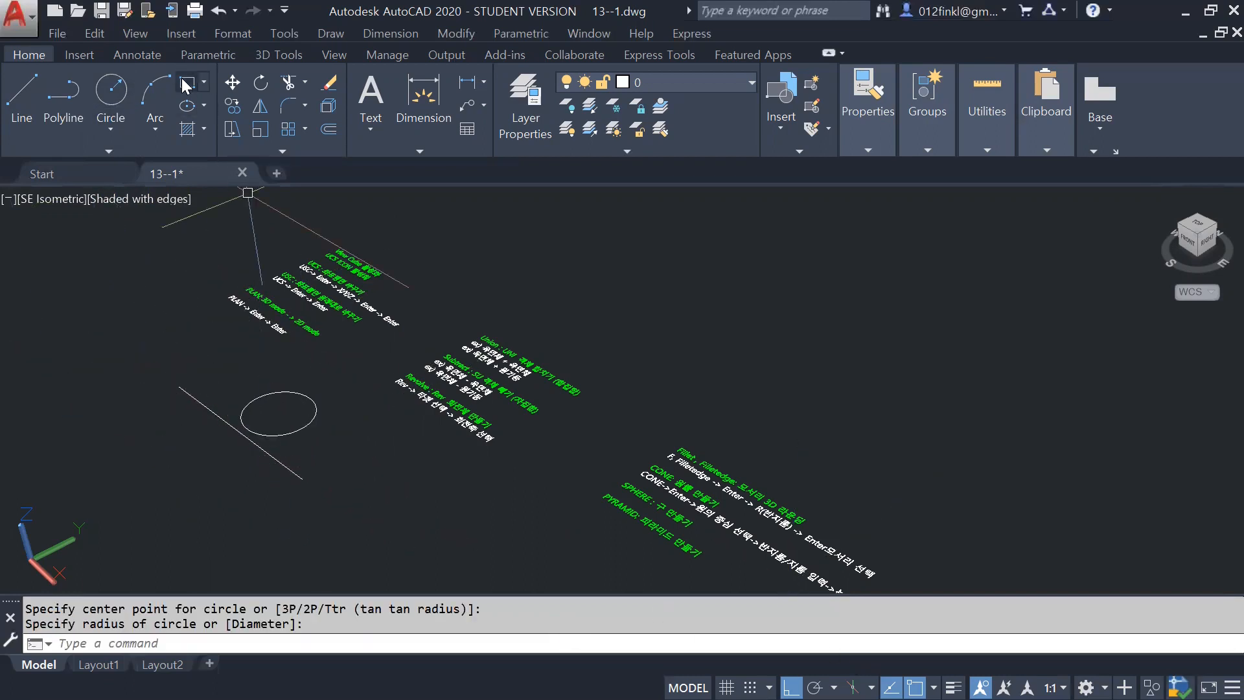
pyautogui.click(187, 84)
pyautogui.click(167, 331)
pyautogui.click(253, 349)
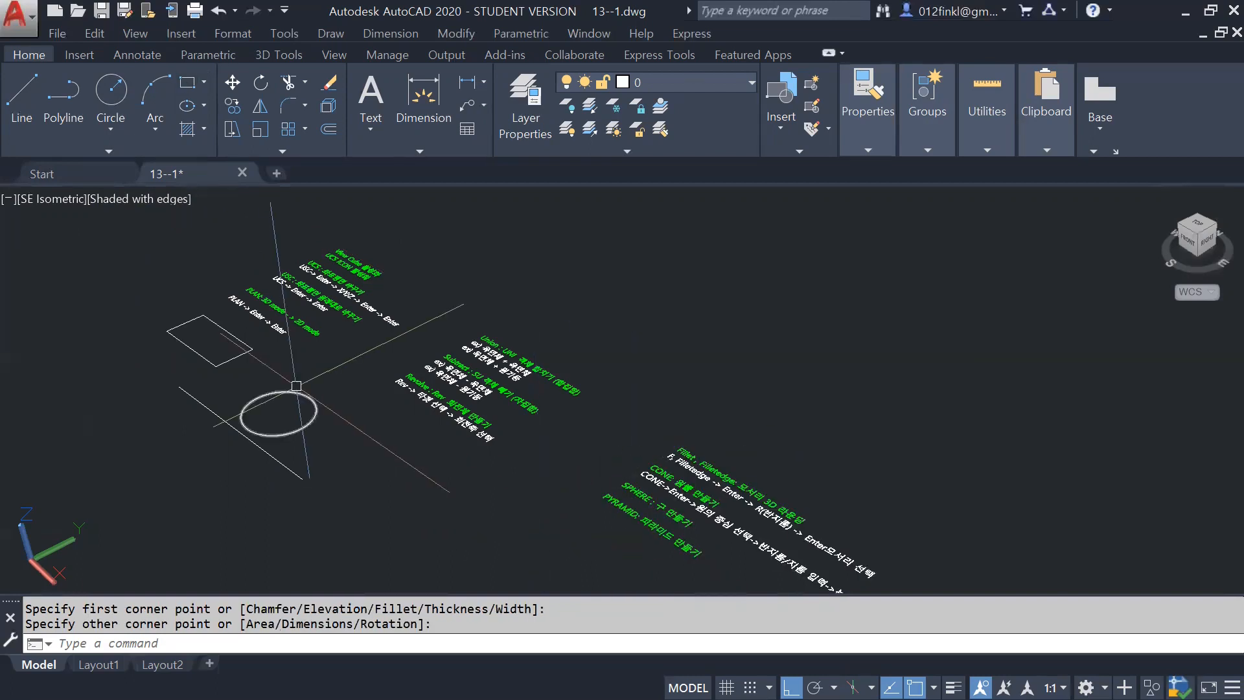
# Step: Return to the Top view with north facing up, framing the text notes and the three drawn shapes
pyautogui.click(1199, 232)
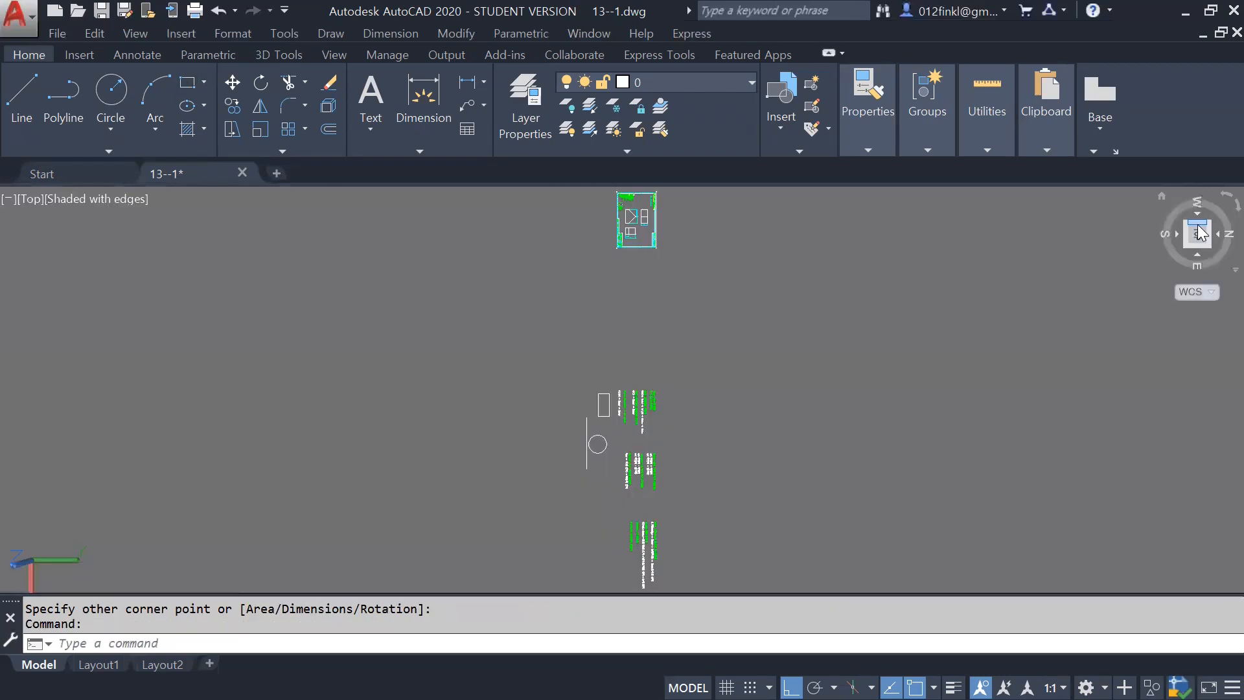
pyautogui.click(1217, 197)
pyautogui.scroll(5, 648, 422)
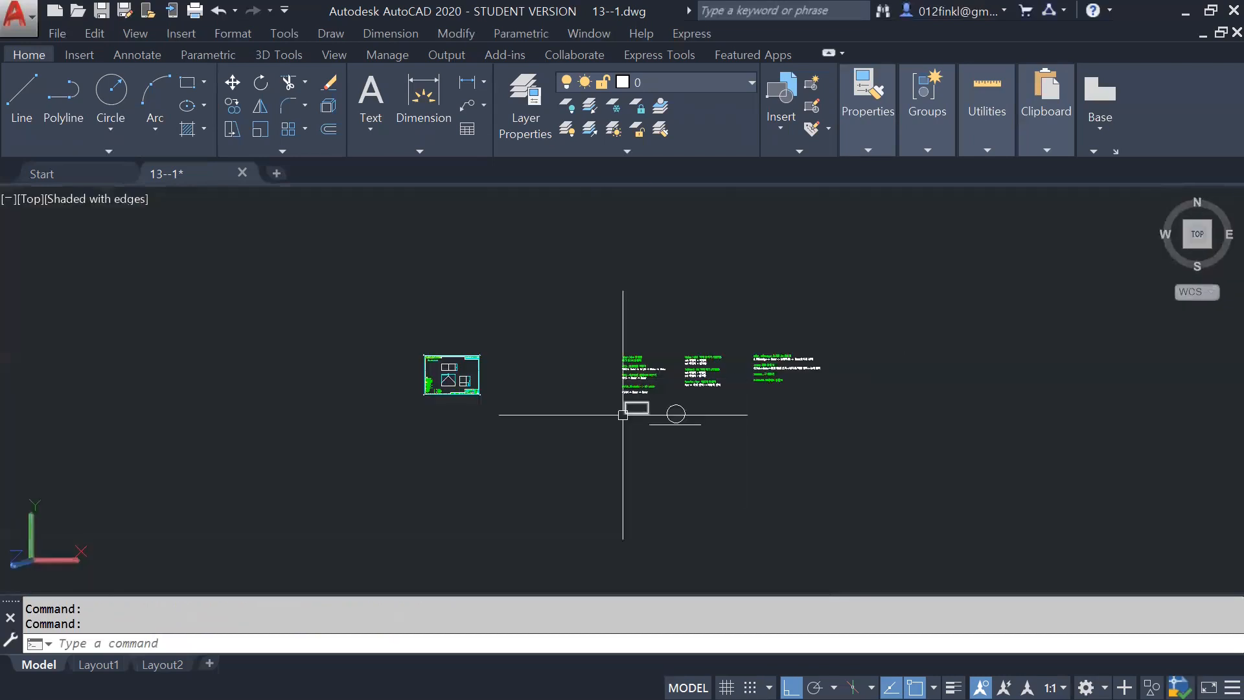
pyautogui.moveTo(983, 422); pyautogui.dragTo(804, 415, button='middle')
pyautogui.scroll(2, 589, 394)
pyautogui.moveTo(604, 399)
pyautogui.mouseDown(button='middle')
pyautogui.moveTo(577, 472)
pyautogui.moveTo(547, 442)
pyautogui.mouseUp(button='middle')
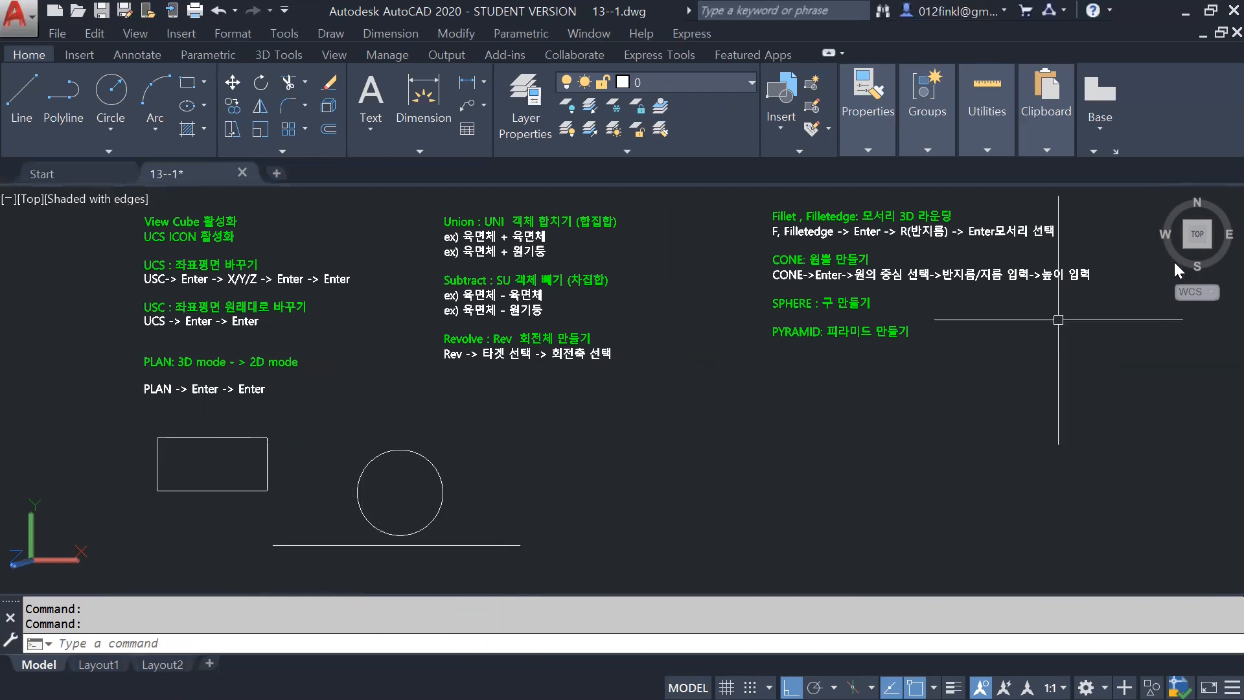
# Step: Look at the shapes from the top-front edge, Top, SE Isometric and top-right edge views
pyautogui.click(1207, 245)
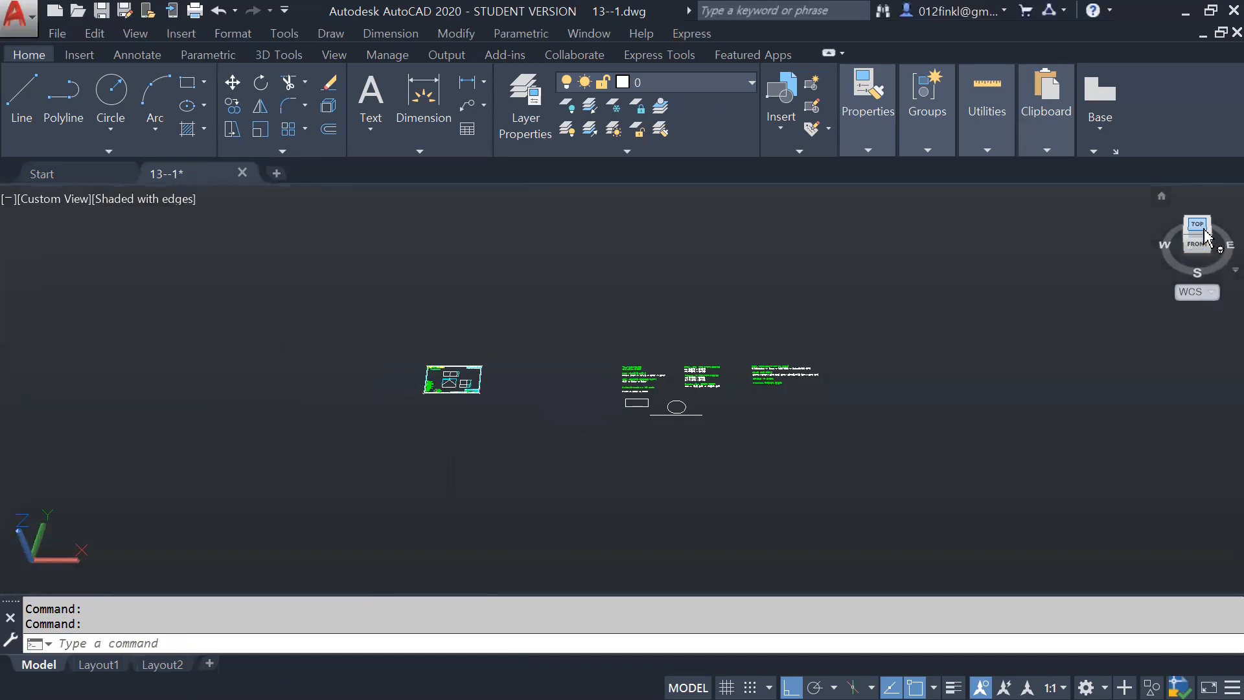
pyautogui.click(1204, 230)
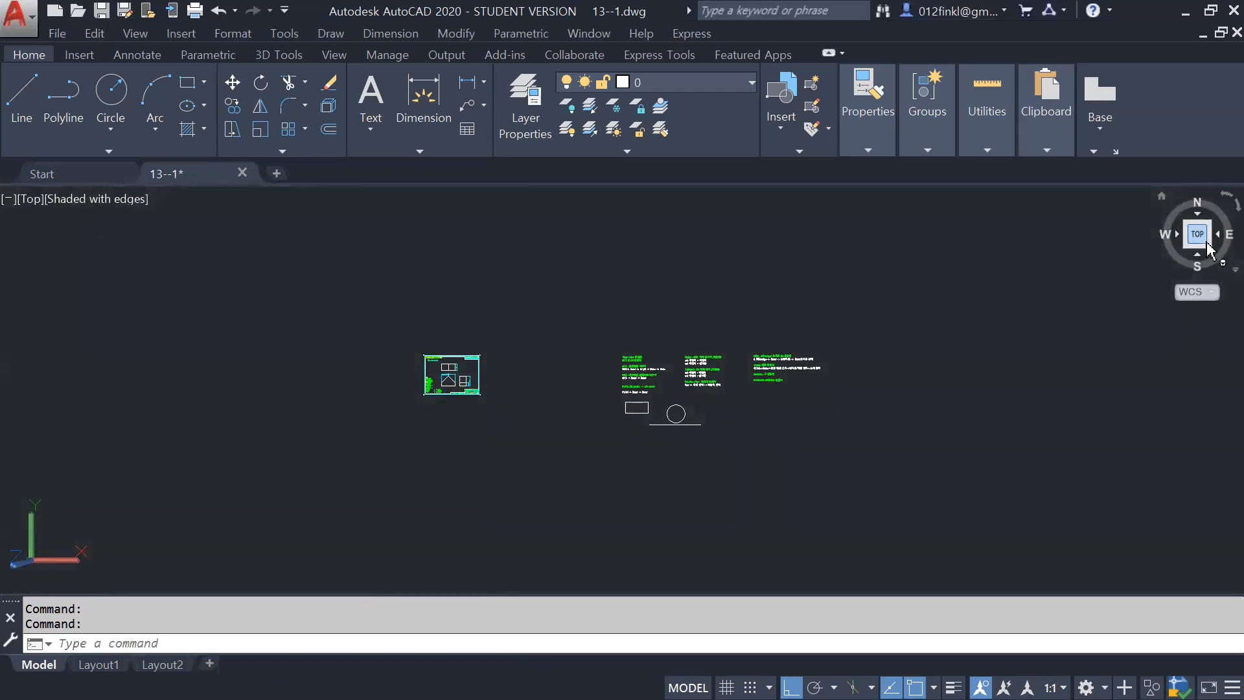
pyautogui.click(1207, 244)
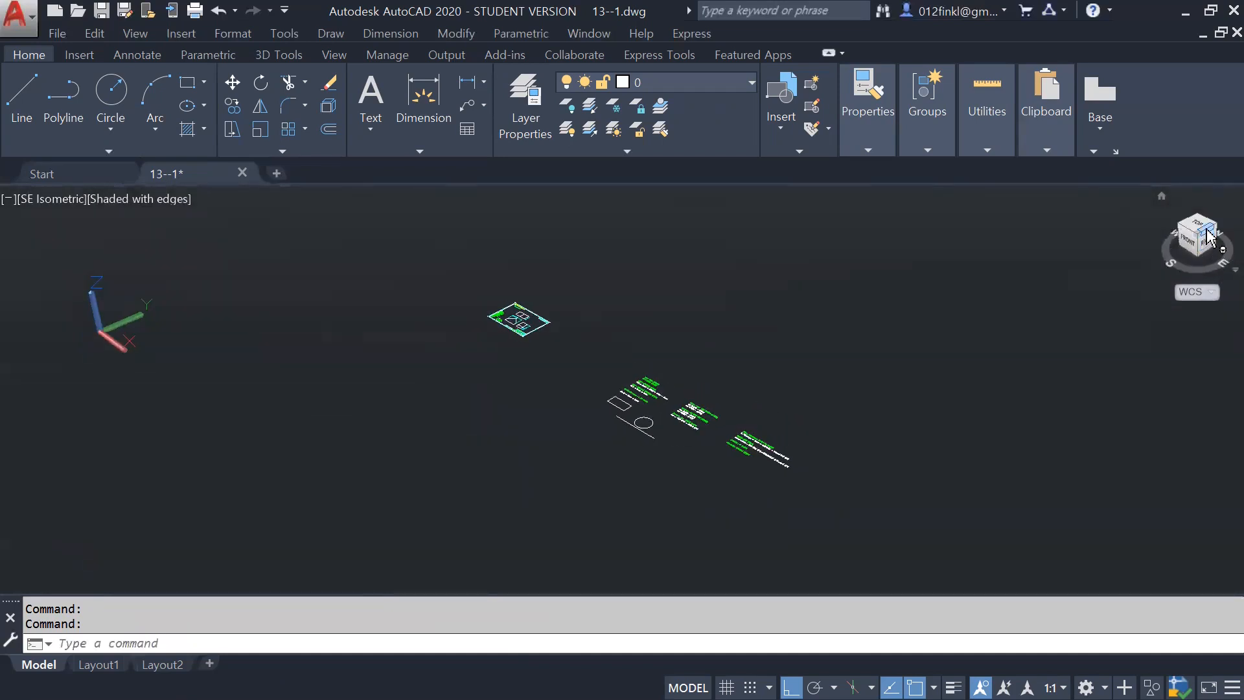
pyautogui.click(1207, 230)
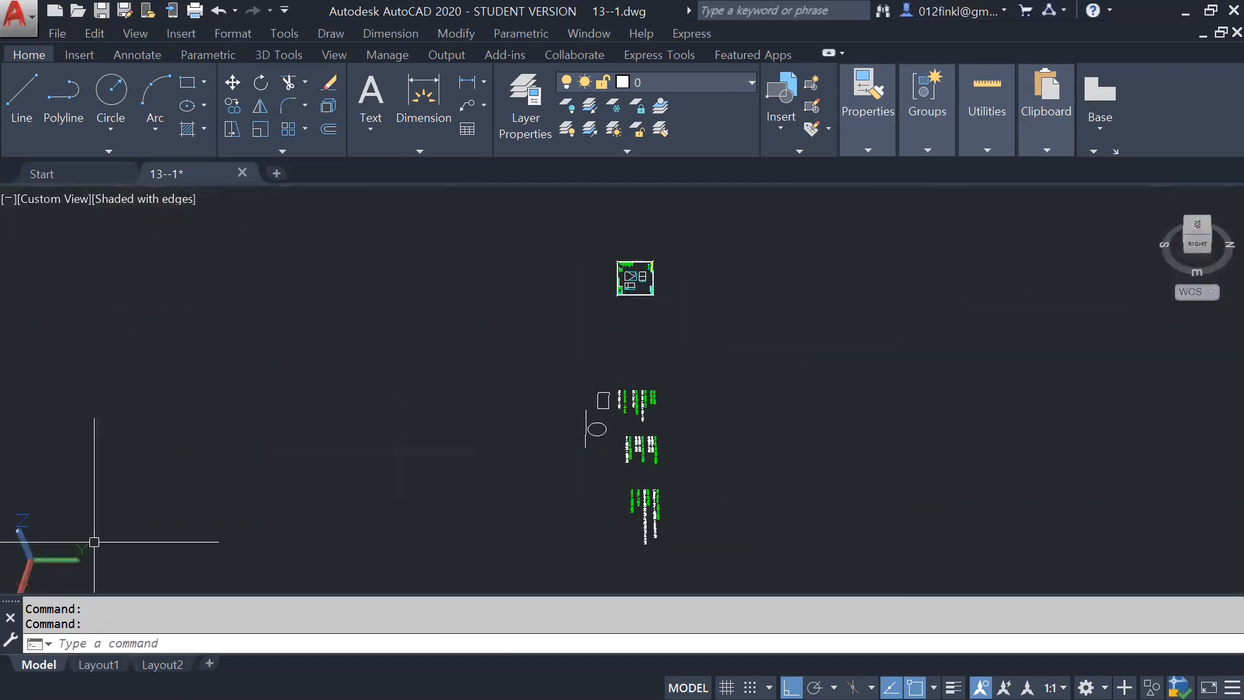
# Step: Look at the flat shapes from the Right view and return to the Top view with north facing up
pyautogui.click(1196, 237)
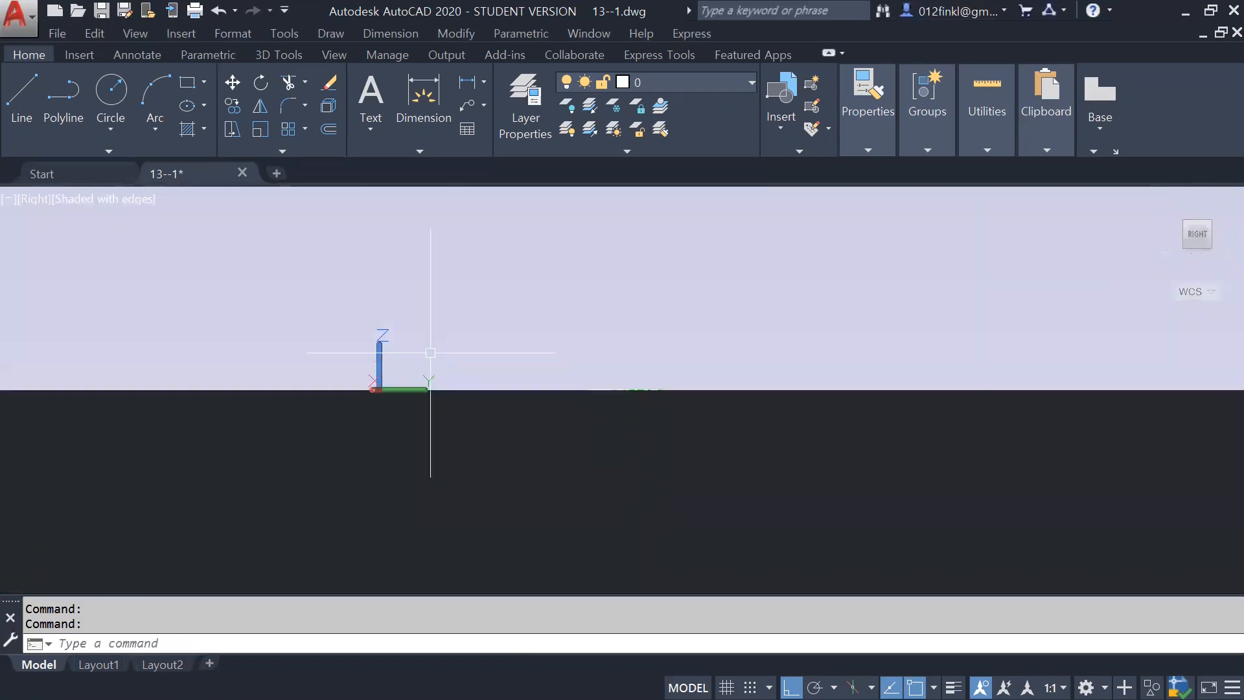
pyautogui.scroll(-4, 620, 382)
pyautogui.scroll(8, 620, 383)
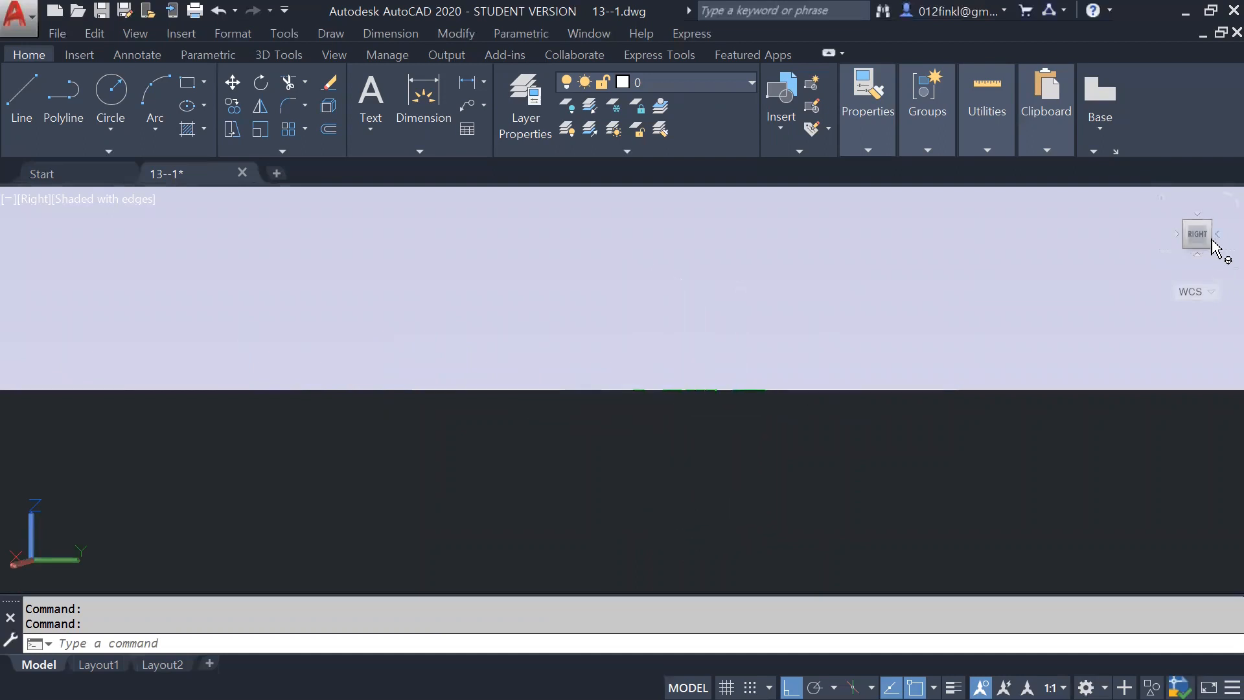
pyautogui.click(1197, 217)
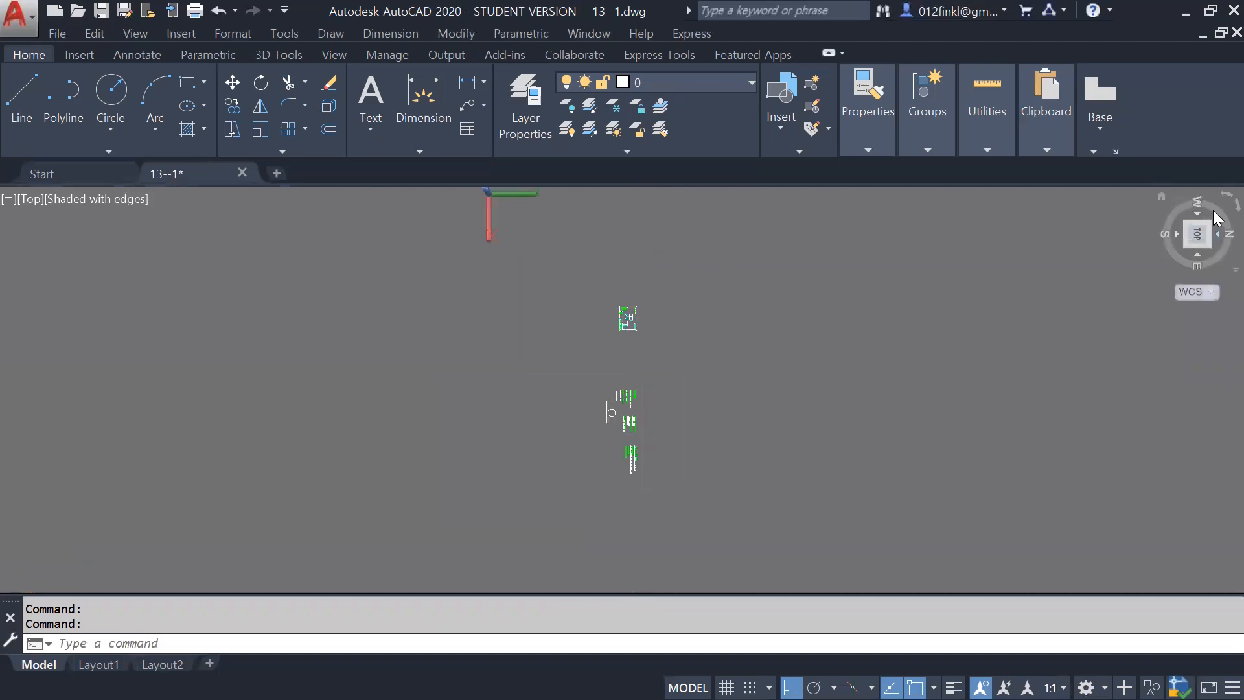
pyautogui.click(1217, 204)
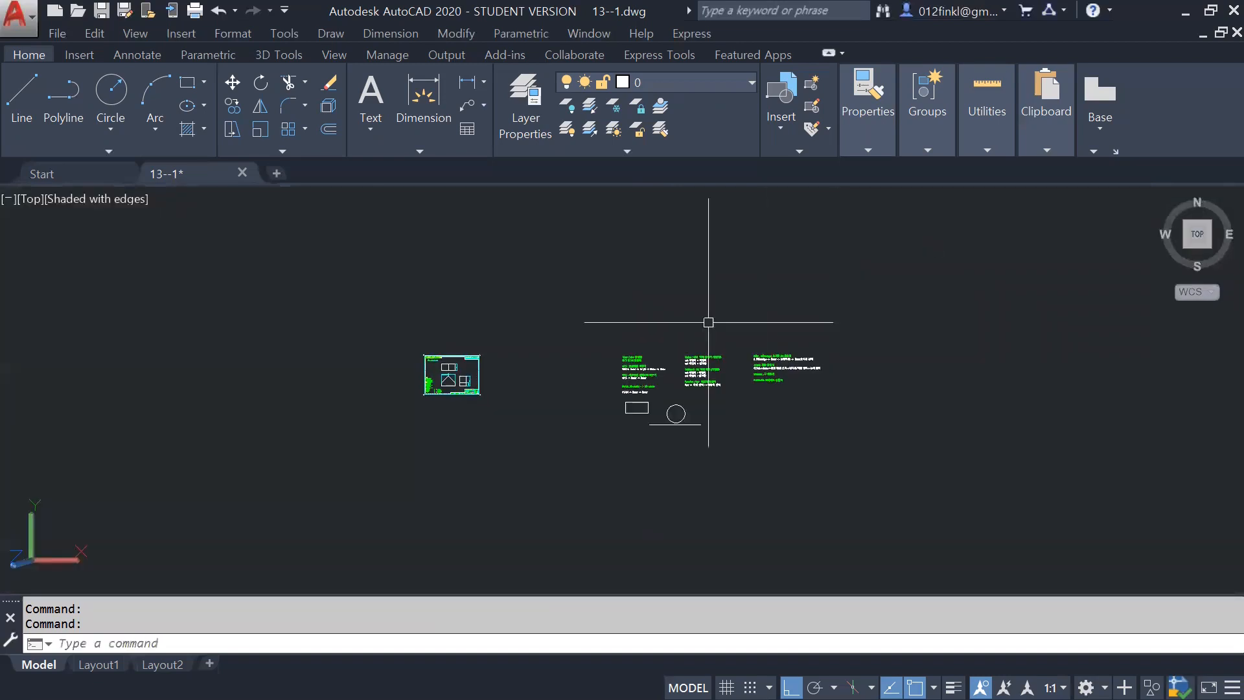
pyautogui.moveTo(926, 403); pyautogui.dragTo(725, 408, button='middle')
pyautogui.scroll(1, 618, 395)
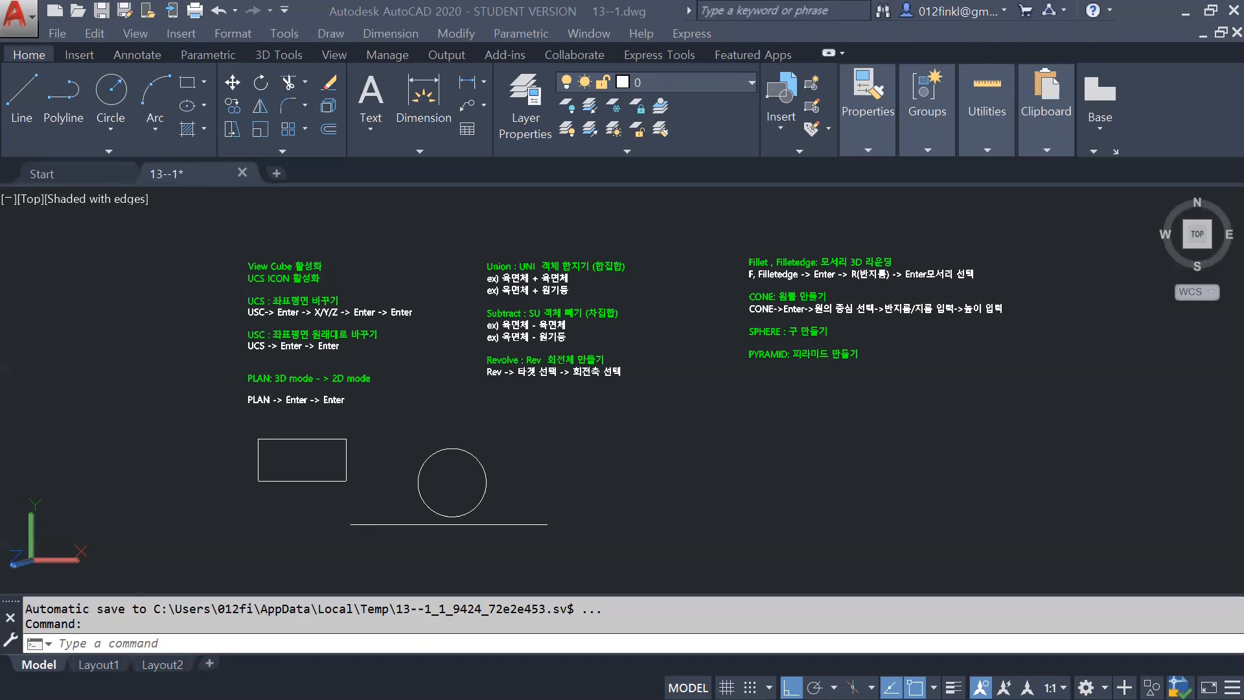
pyautogui.moveTo(247, 424); pyautogui.dragTo(596, 551)
pyautogui.press('Delete')
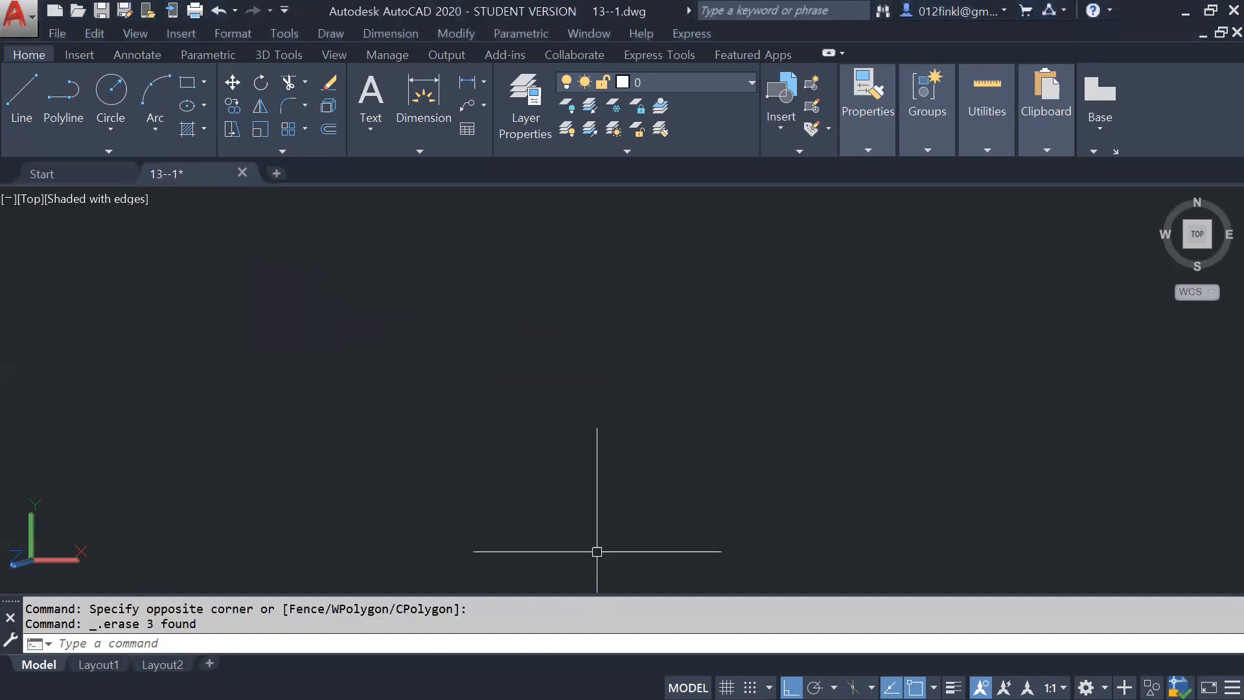
pyautogui.hotkey('ctrl', 'z')
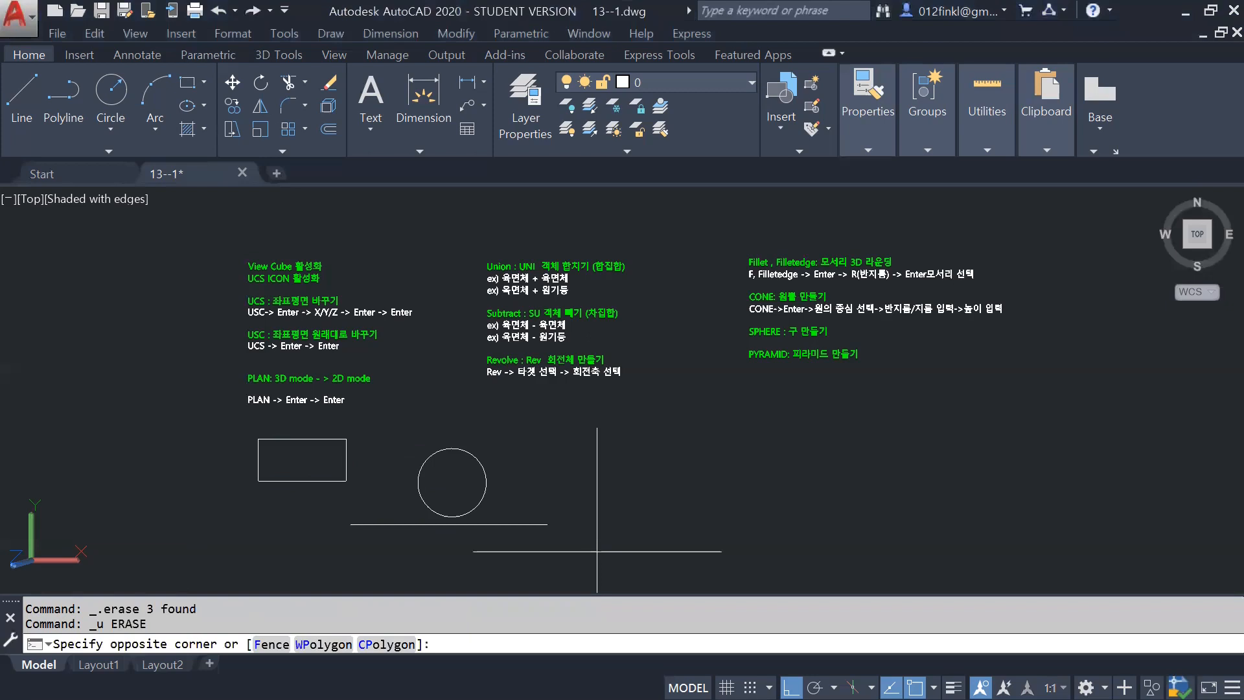
# Step: Erase the rectangle, circle and line below the text notes
pyautogui.click(208, 411)
pyautogui.press('Delete')
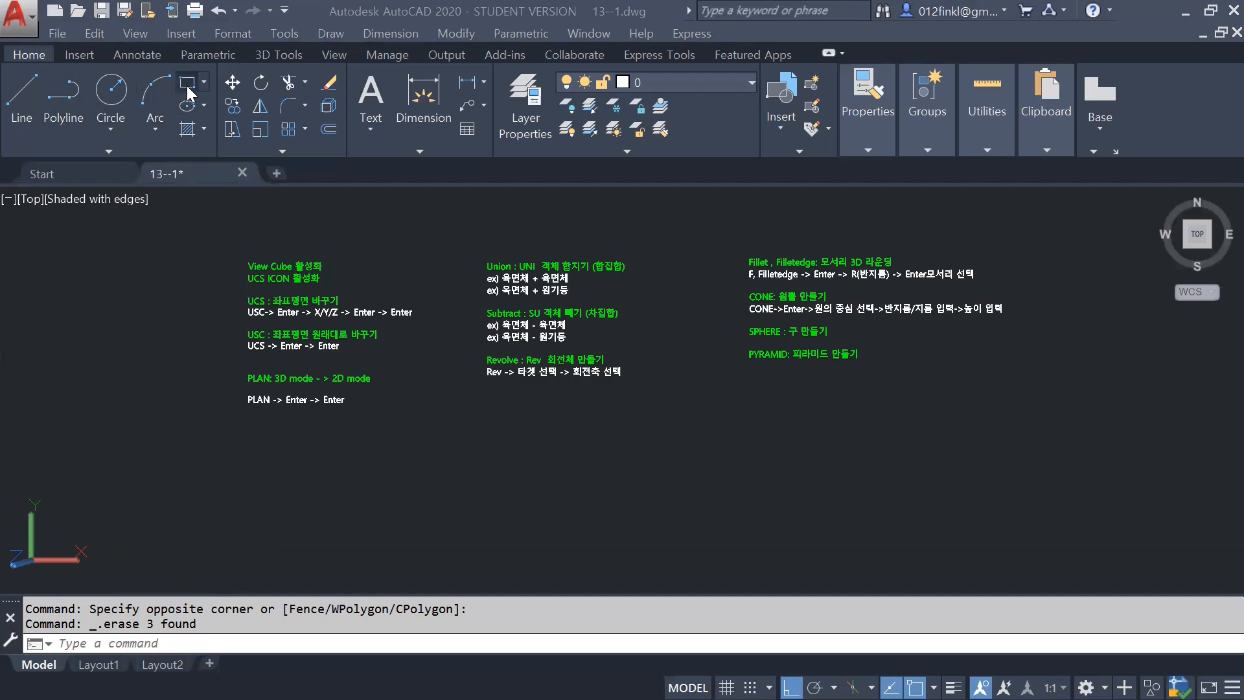
pyautogui.click(236, 477)
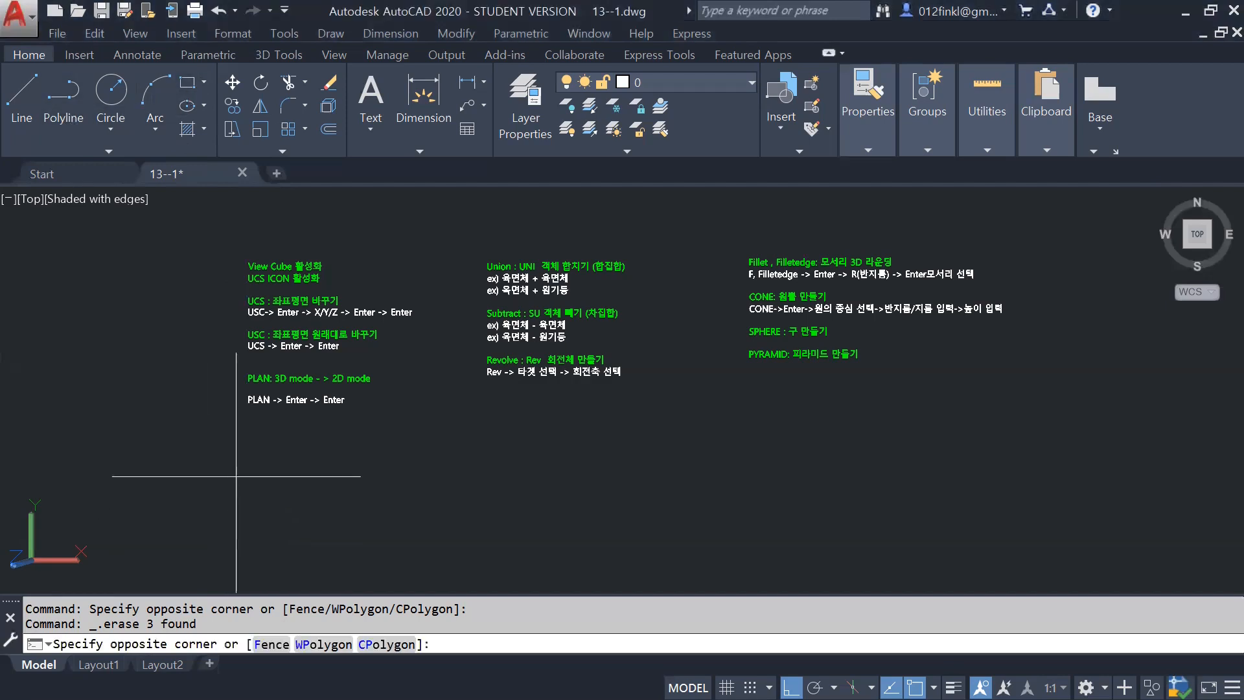
pyautogui.click(236, 476)
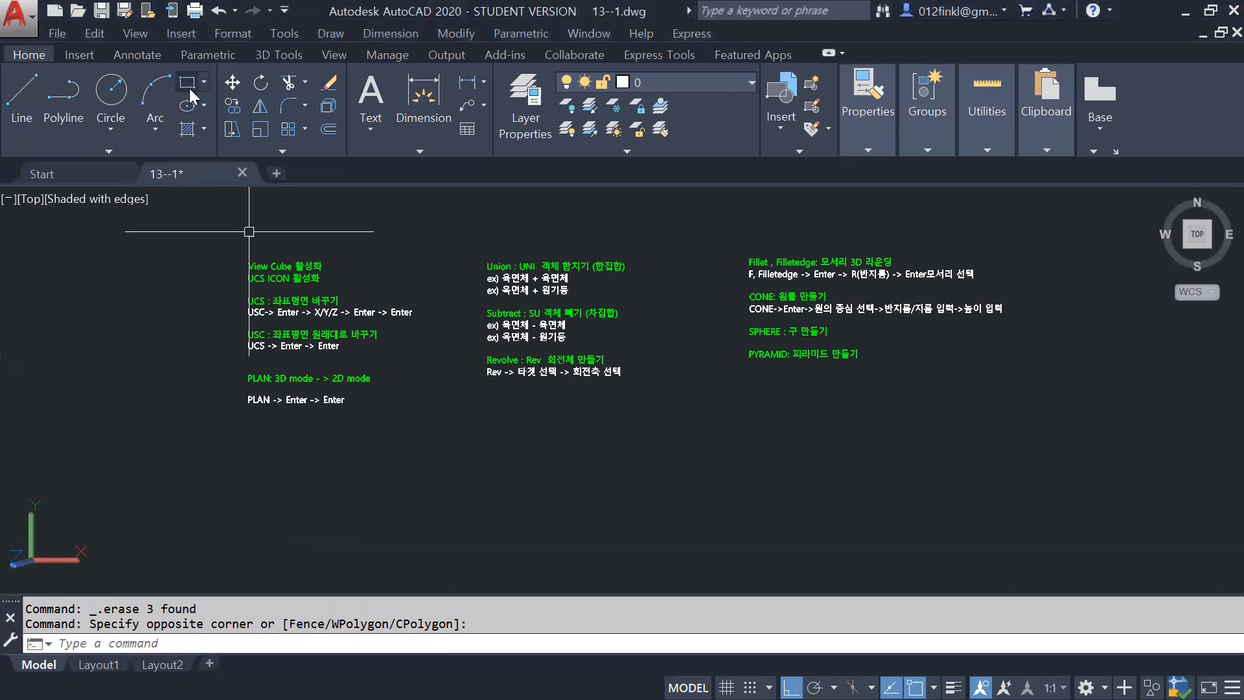
# Step: Draw a rectangle below the first group of notes and a circle of nearly the same height beside it
pyautogui.click(189, 87)
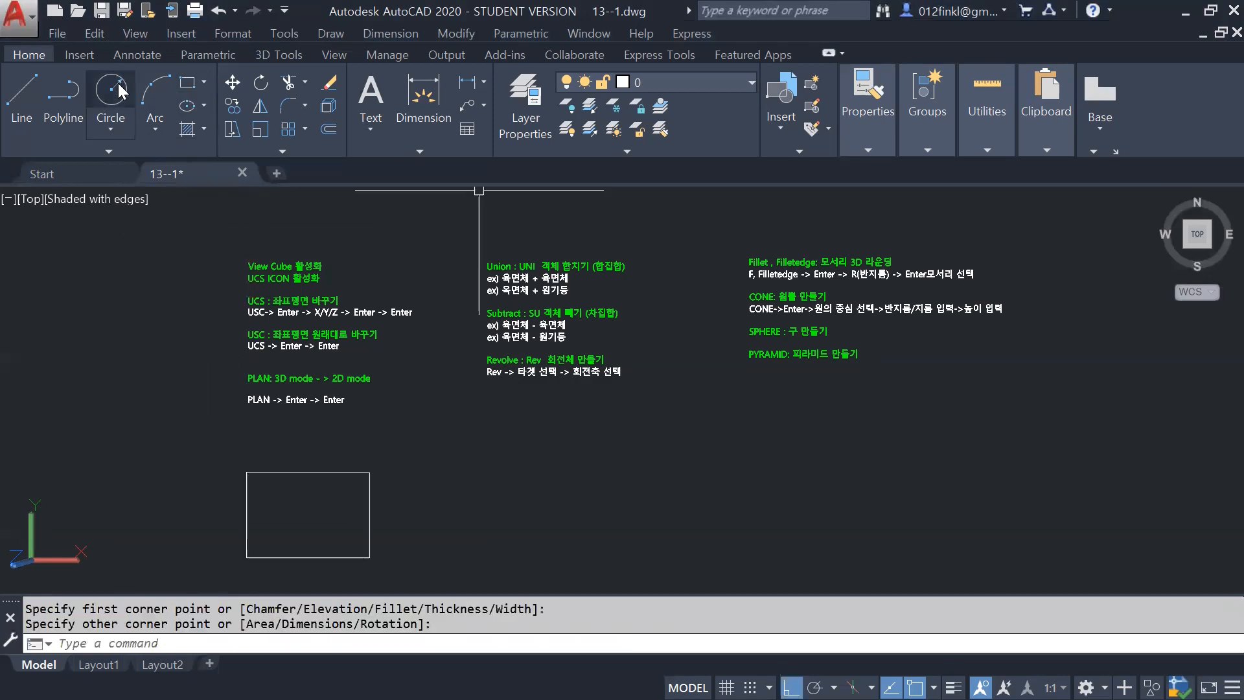
pyautogui.click(118, 87)
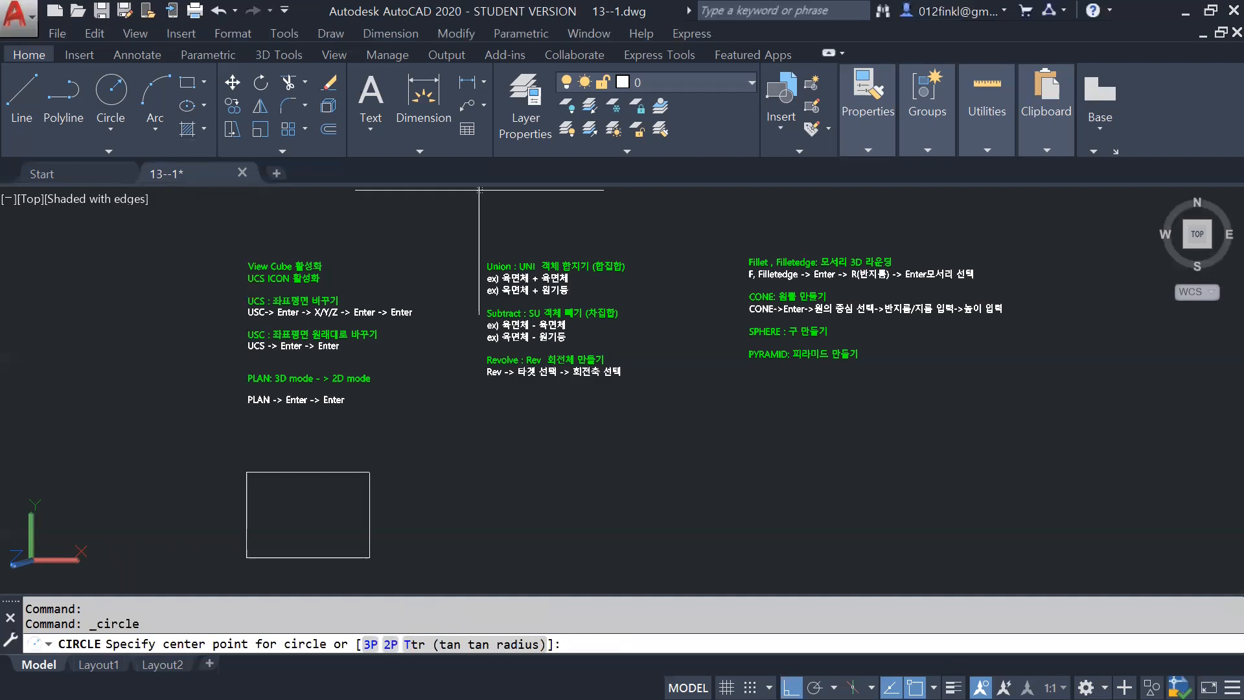
pyautogui.click(429, 517)
pyautogui.click(471, 516)
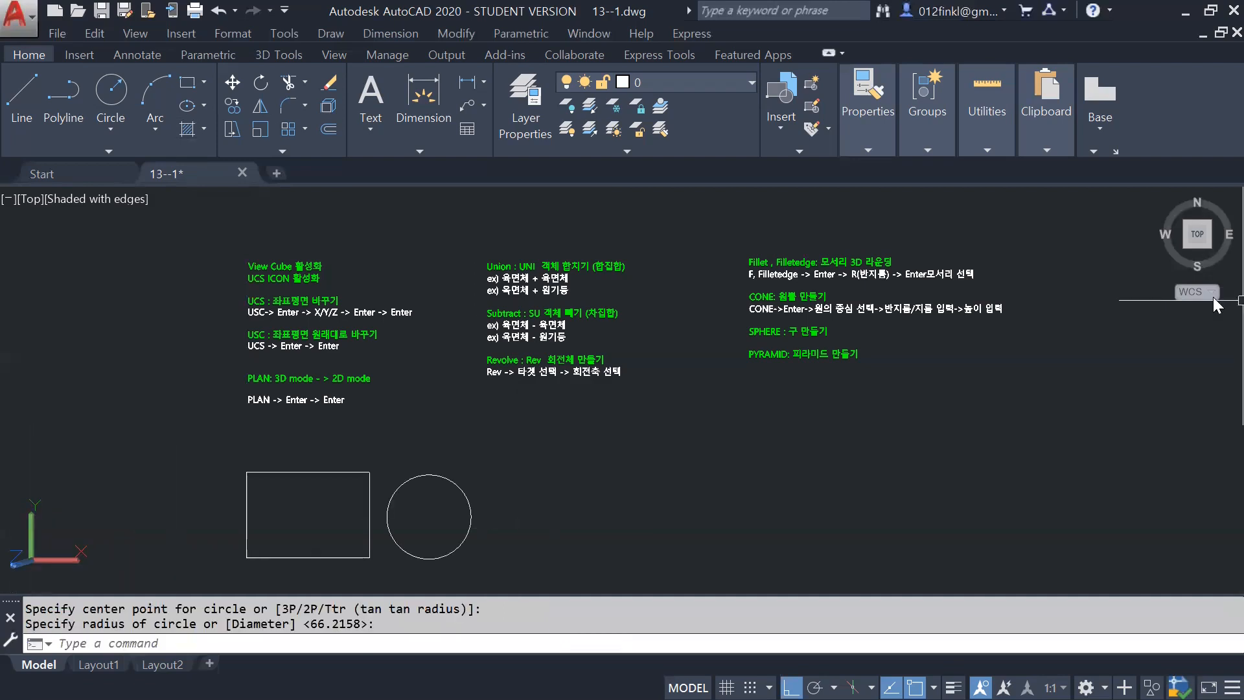
# Step: Look at the rectangle and circle in the SE Isometric view and return to the Top view with north facing up
pyautogui.click(1209, 255)
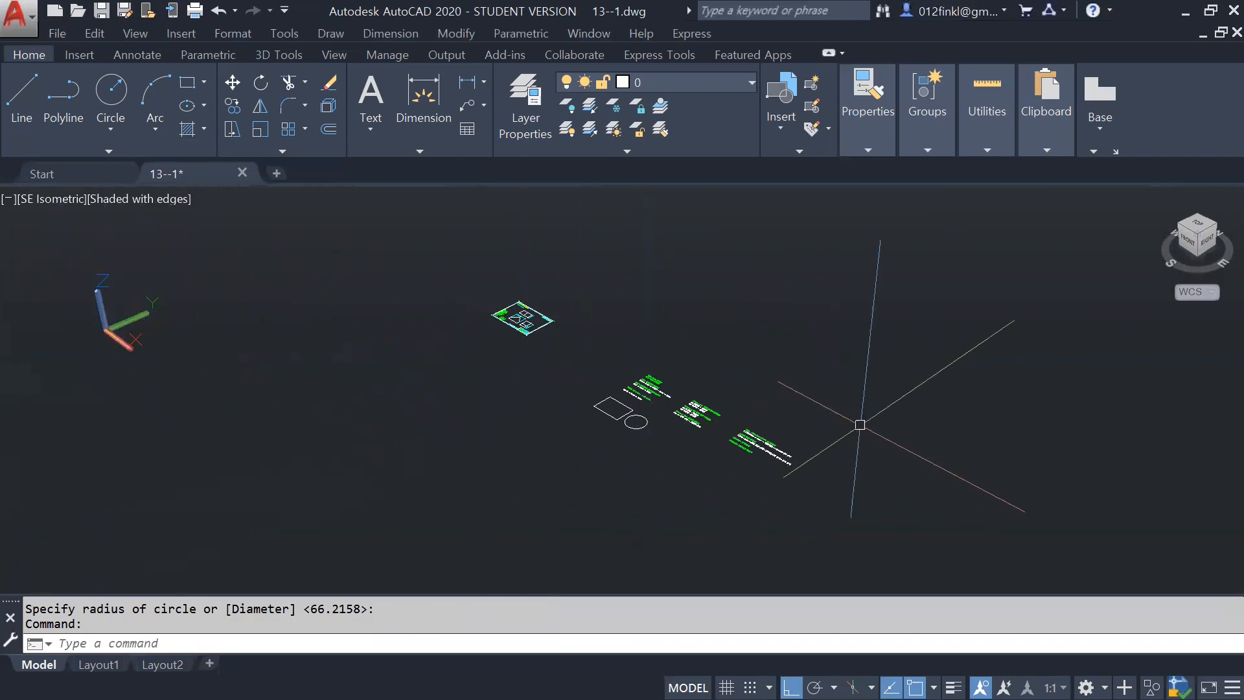
pyautogui.click(1196, 224)
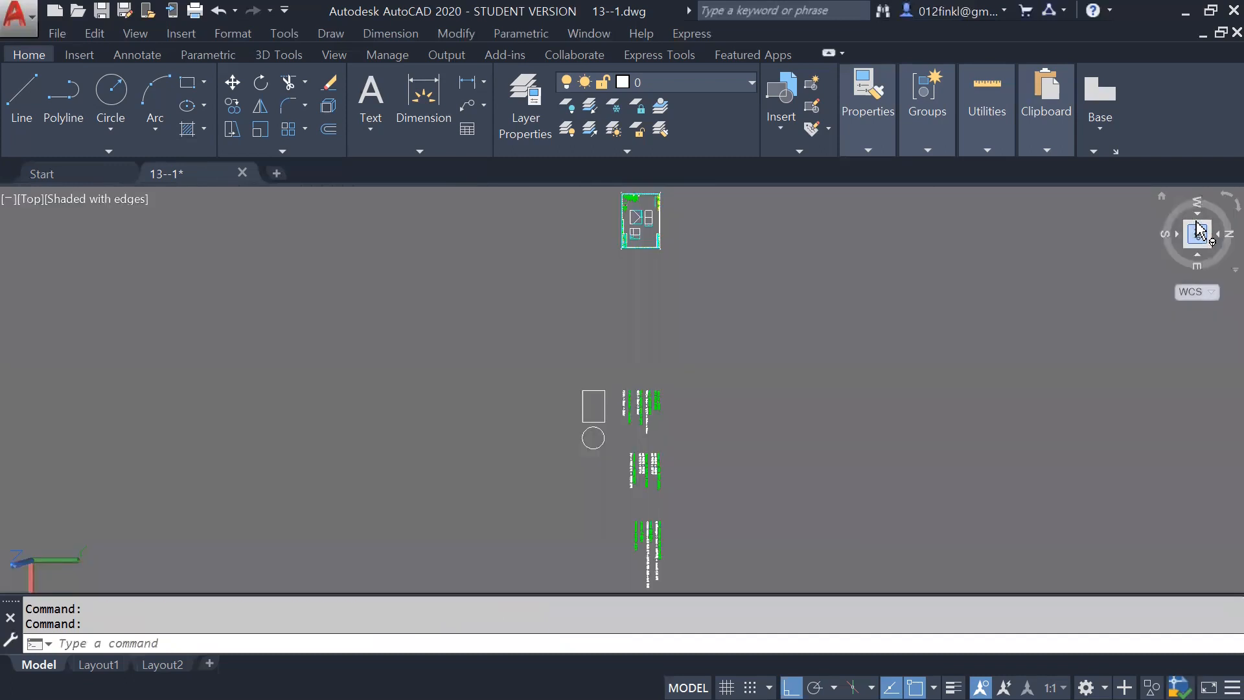
pyautogui.click(1217, 203)
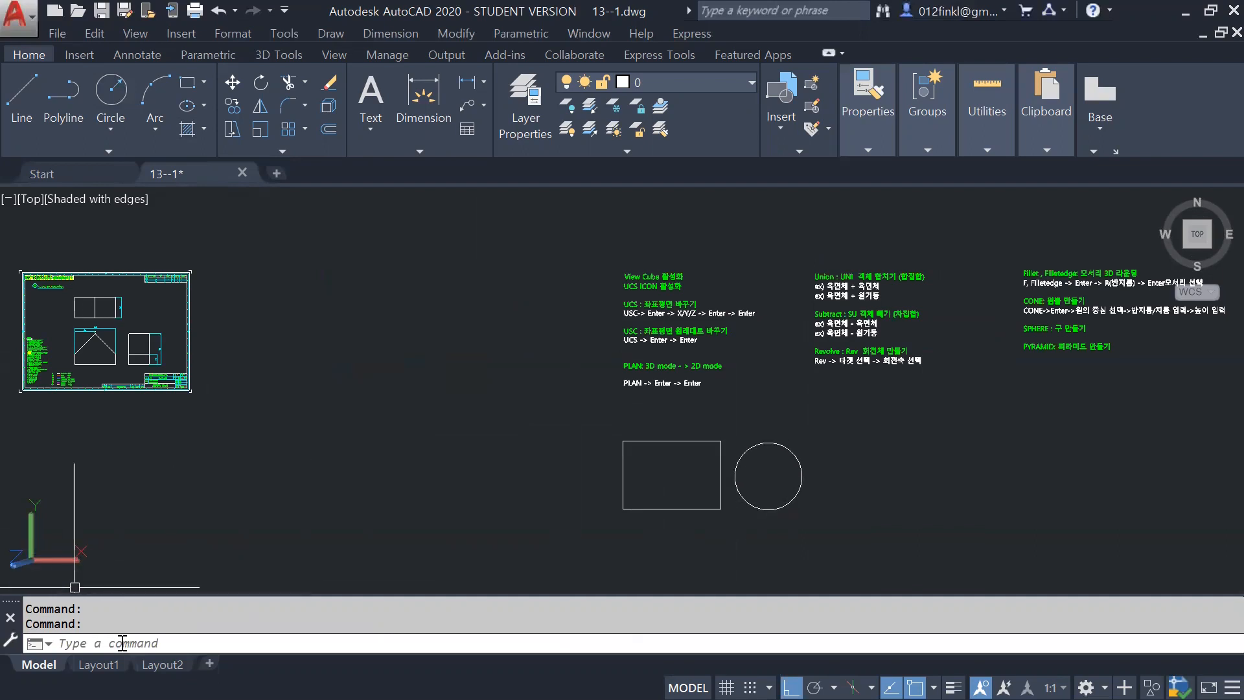
pyautogui.scroll(1, 622, 393)
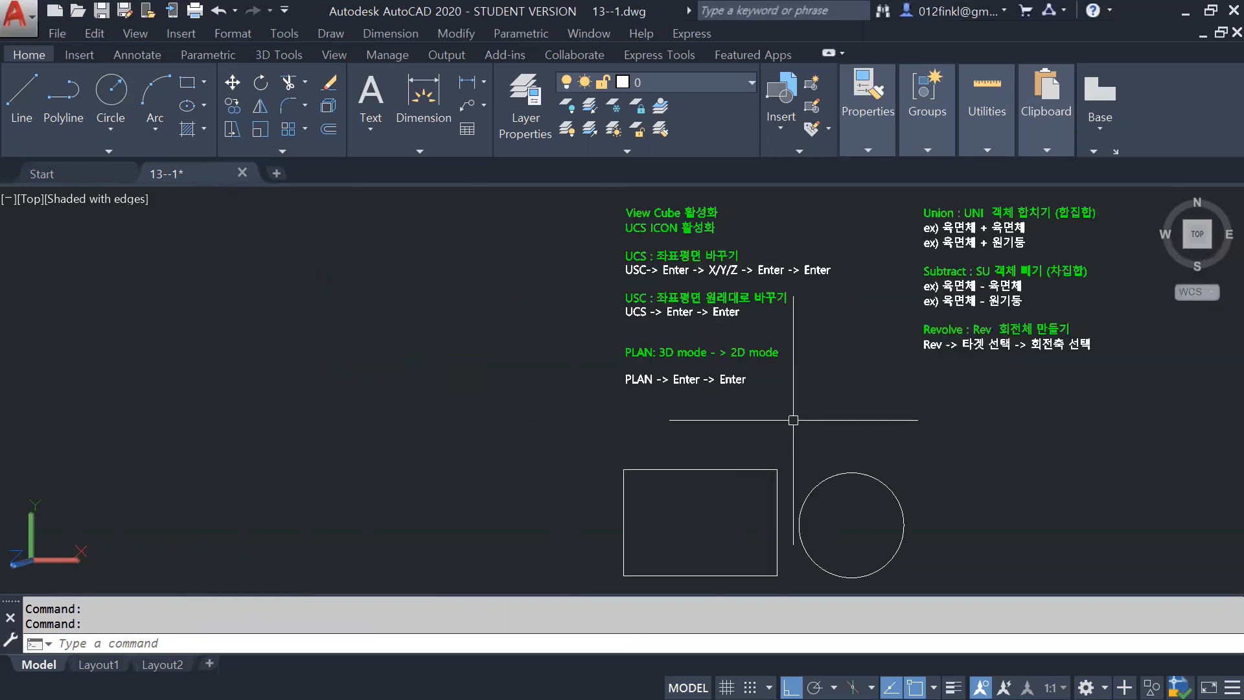
pyautogui.moveTo(793, 420); pyautogui.dragTo(566, 420, button='middle')
pyautogui.scroll(3, 564, 417)
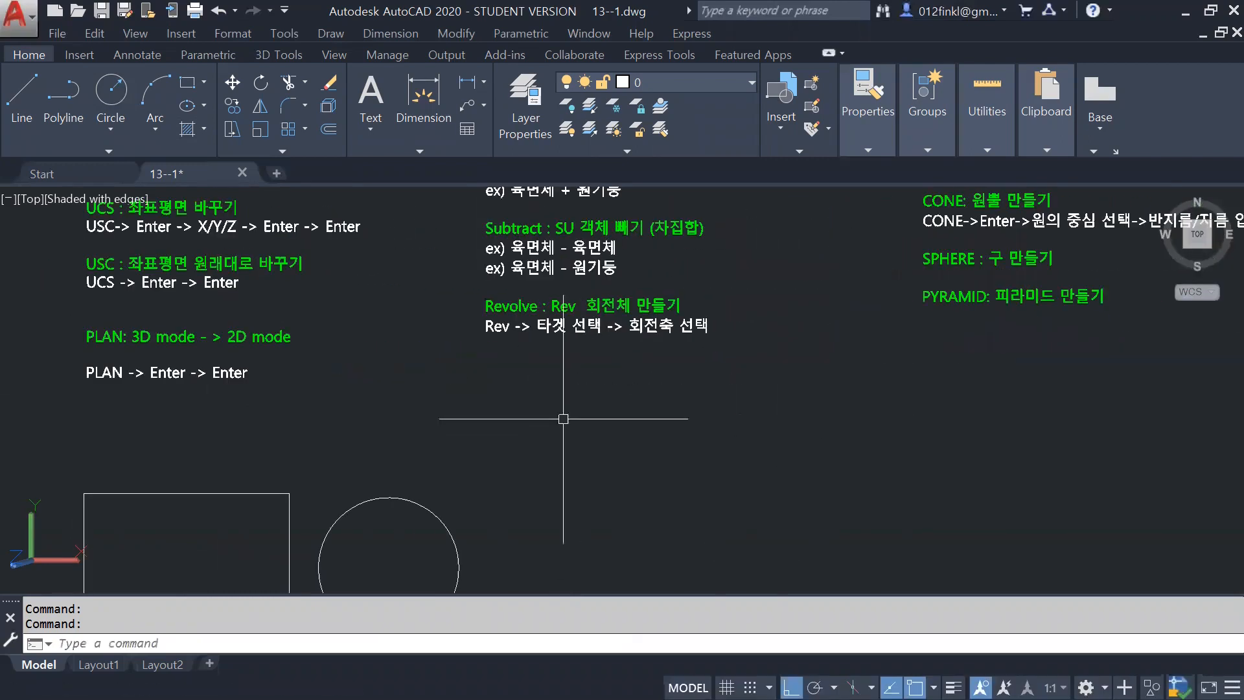
pyautogui.scroll(-2, 247, 279)
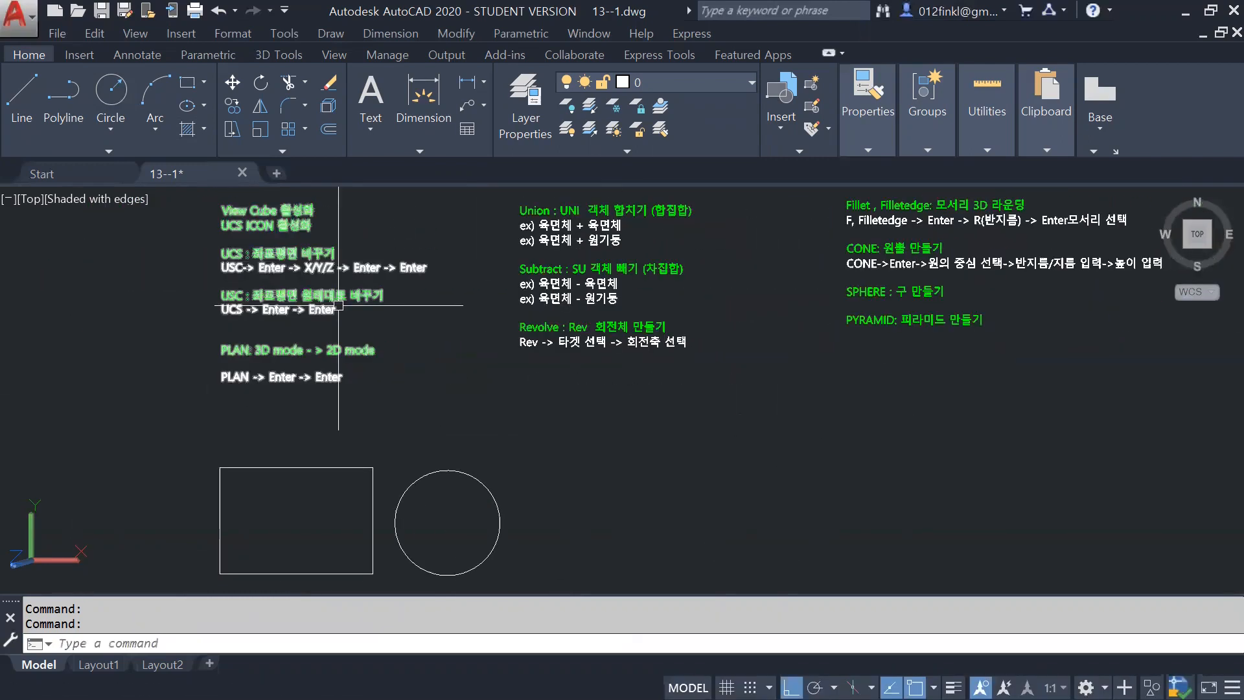
# Step: Rotate the UCS about the X axis by the default angle of 90 degrees
pyautogui.click(307, 645)
pyautogui.write('us')
pyautogui.write('c')
pyautogui.press('BackSpace')
pyautogui.press('BackSpace')
pyautogui.write('cs')
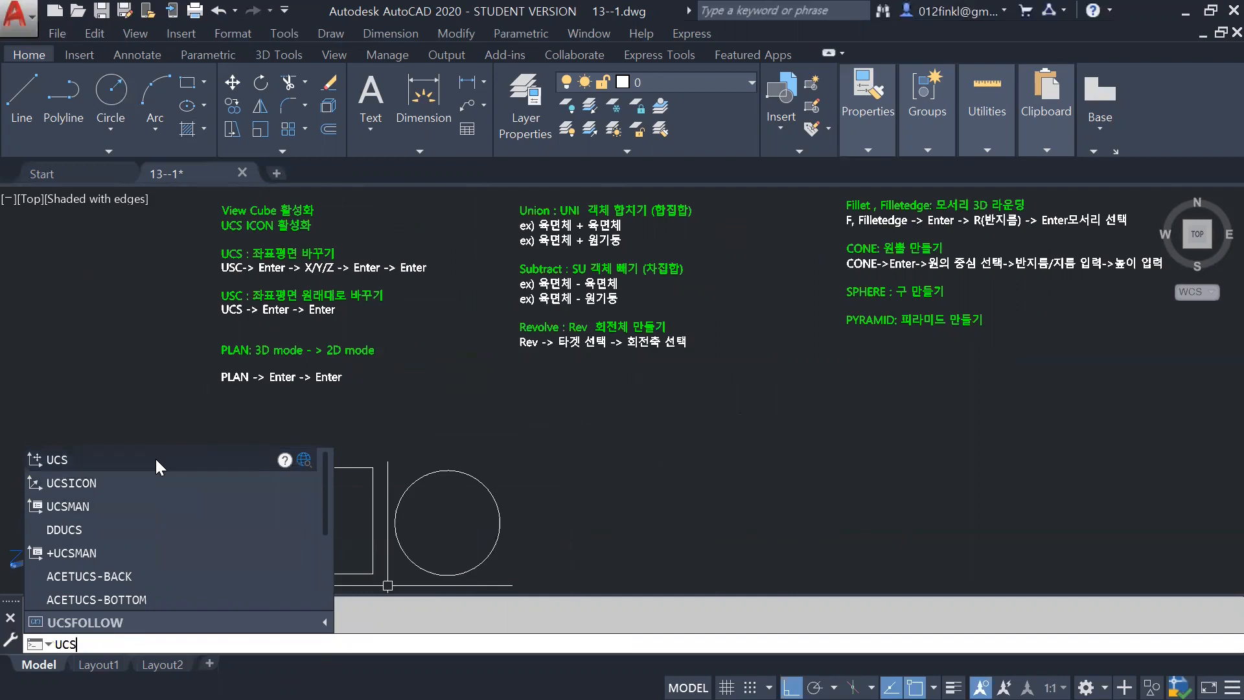
pyautogui.press('Return')
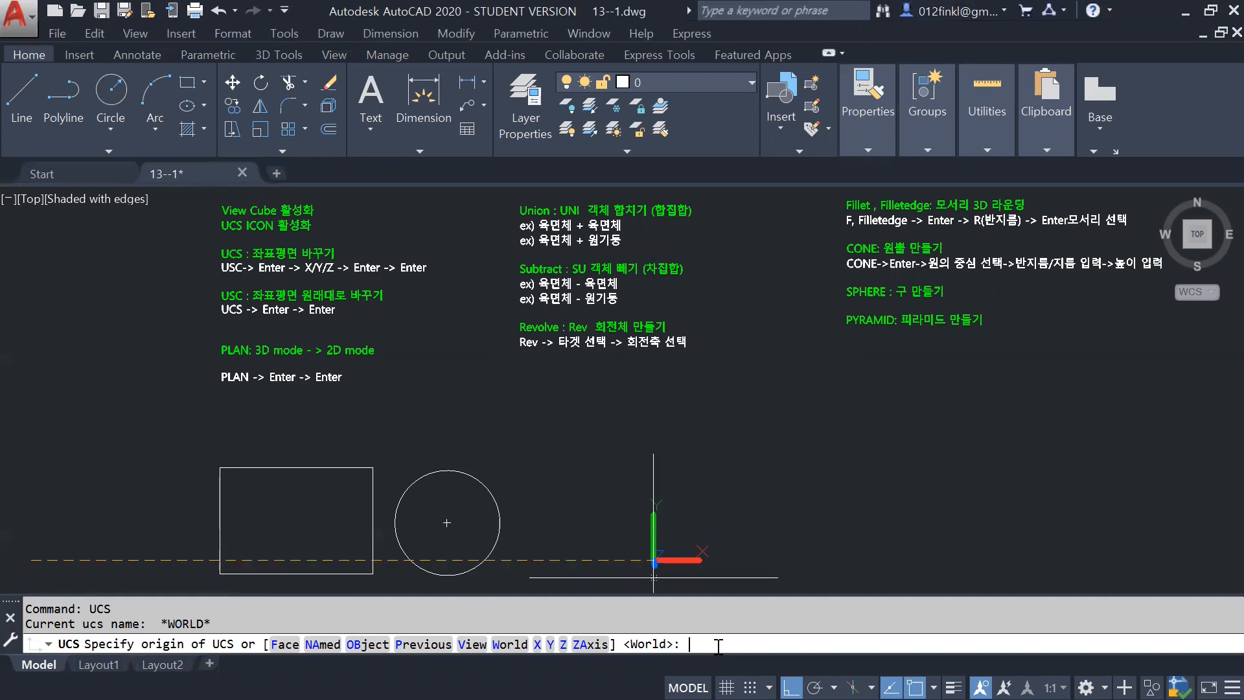
pyautogui.write('x')
pyautogui.press('Return')
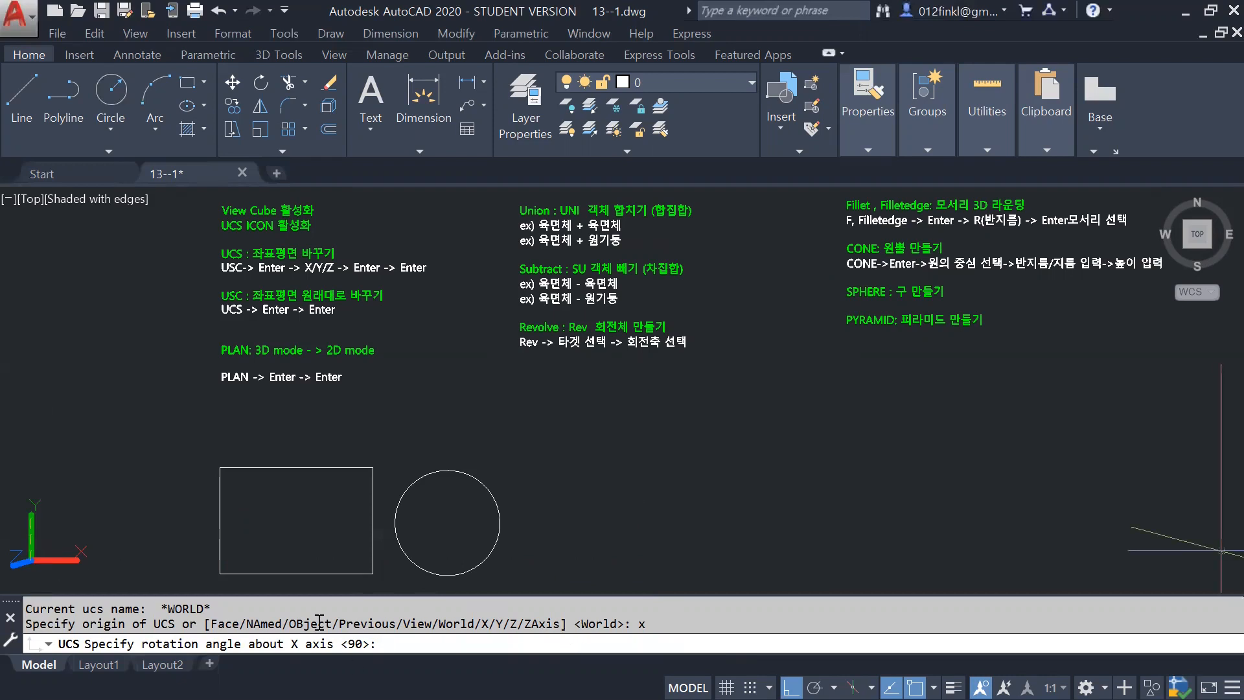
pyautogui.press('Return')
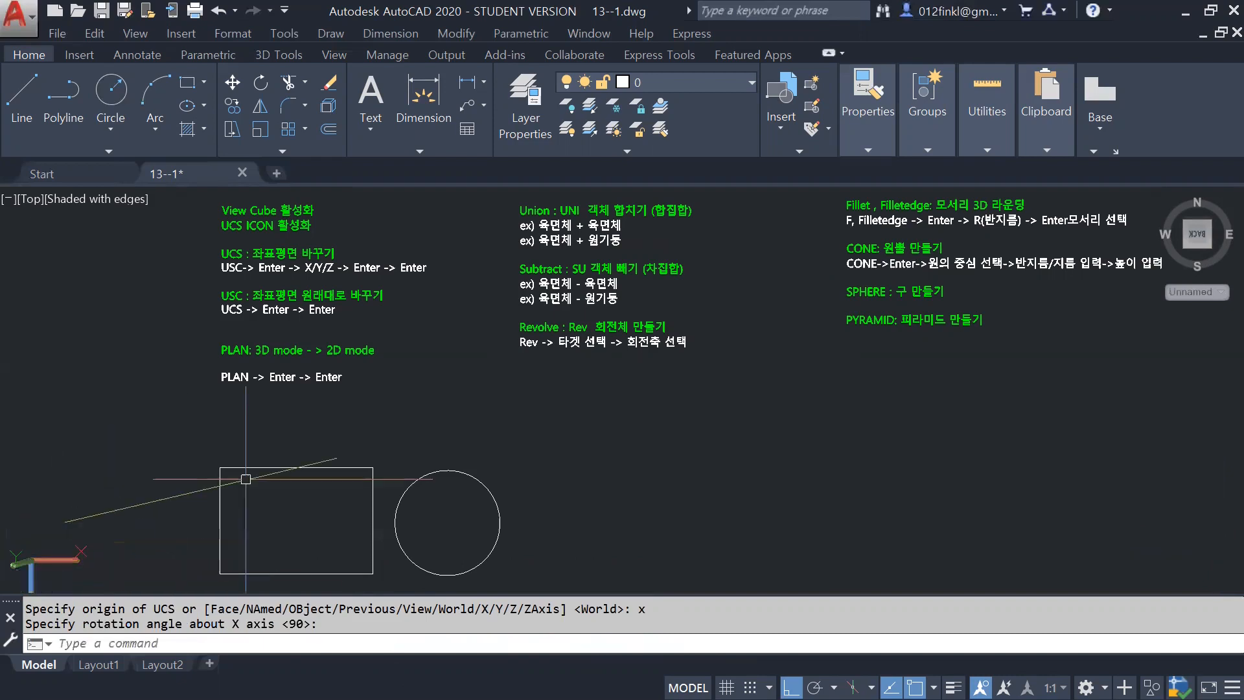
# Step: Try moving the UCS origin straight up, level with the area just above the rectangle
pyautogui.scroll(-1, 246, 479)
pyautogui.scroll(1, 622, 389)
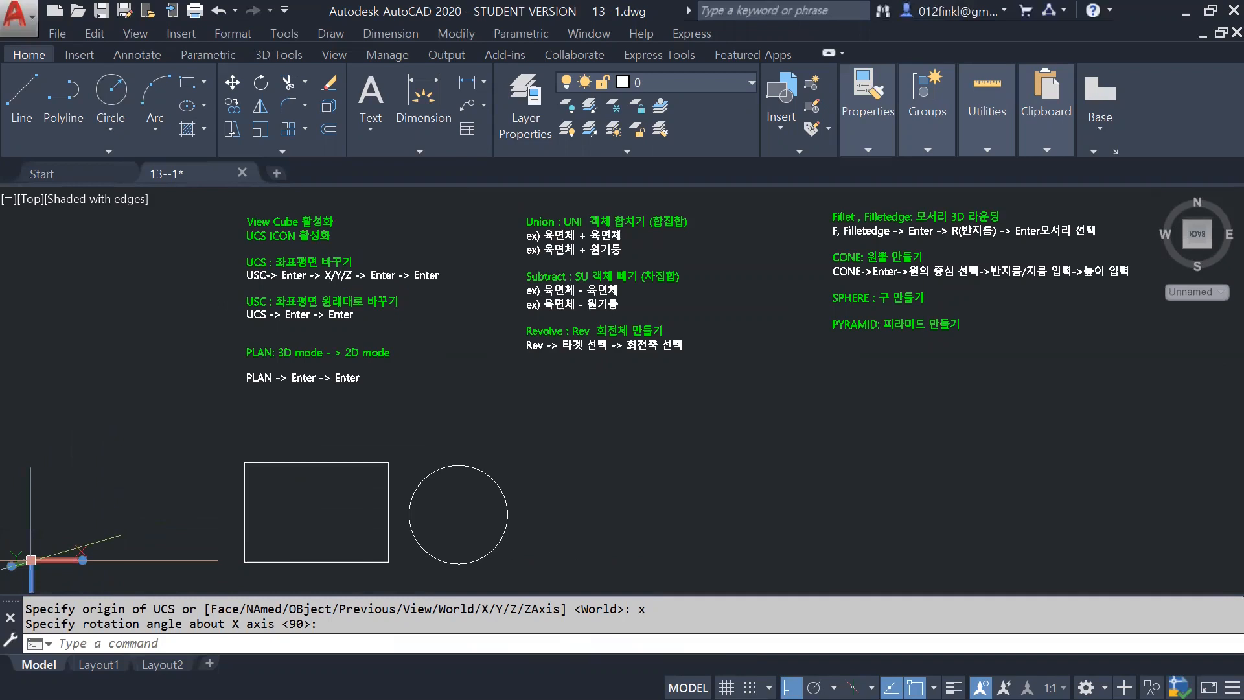
pyautogui.moveTo(30, 560); pyautogui.dragTo(31, 451)
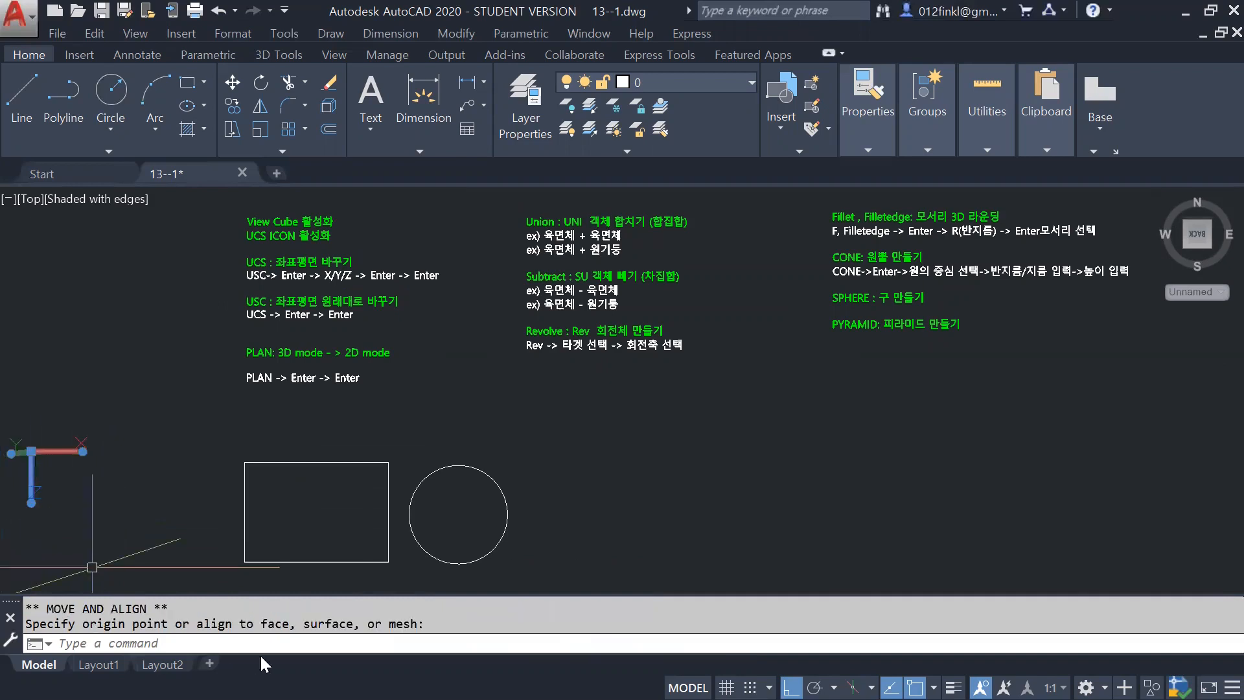
# Step: Undo the UCS origin move, the zoom and the UCS rotation about the X axis
pyautogui.click(375, 648)
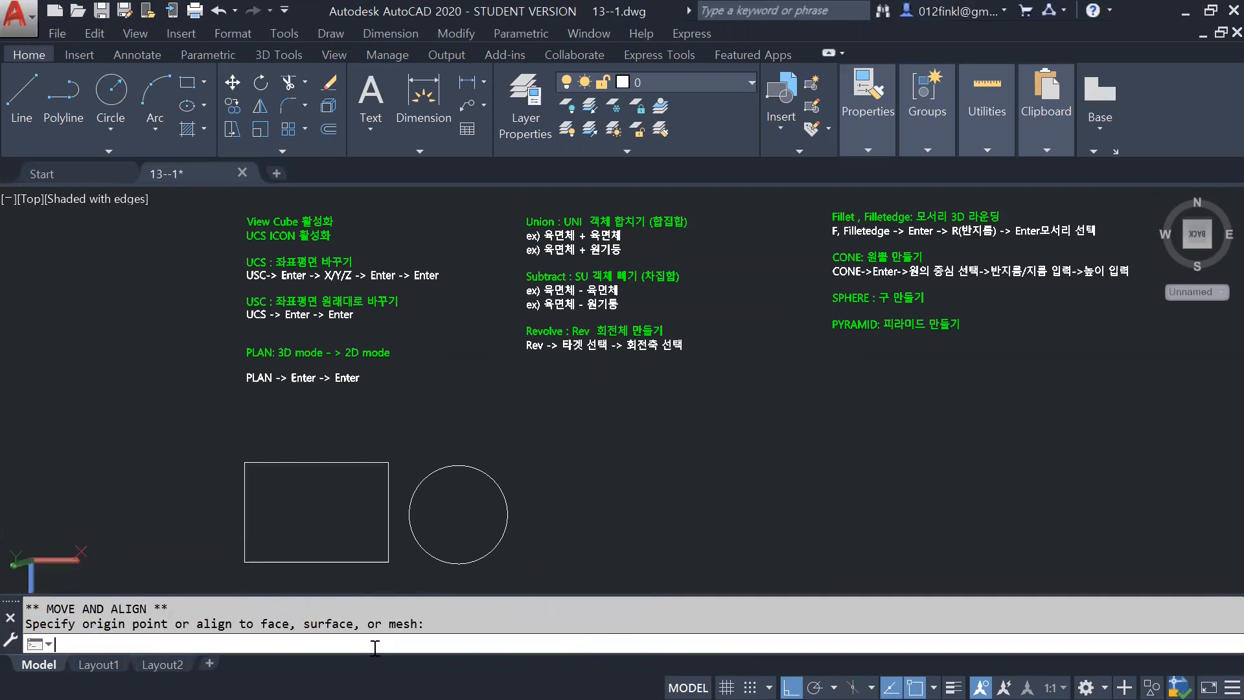
pyautogui.hotkey('ctrl', 'z')
pyautogui.hotkey('ctrl', 'z')
pyautogui.hotkey('ctrl', 'z')
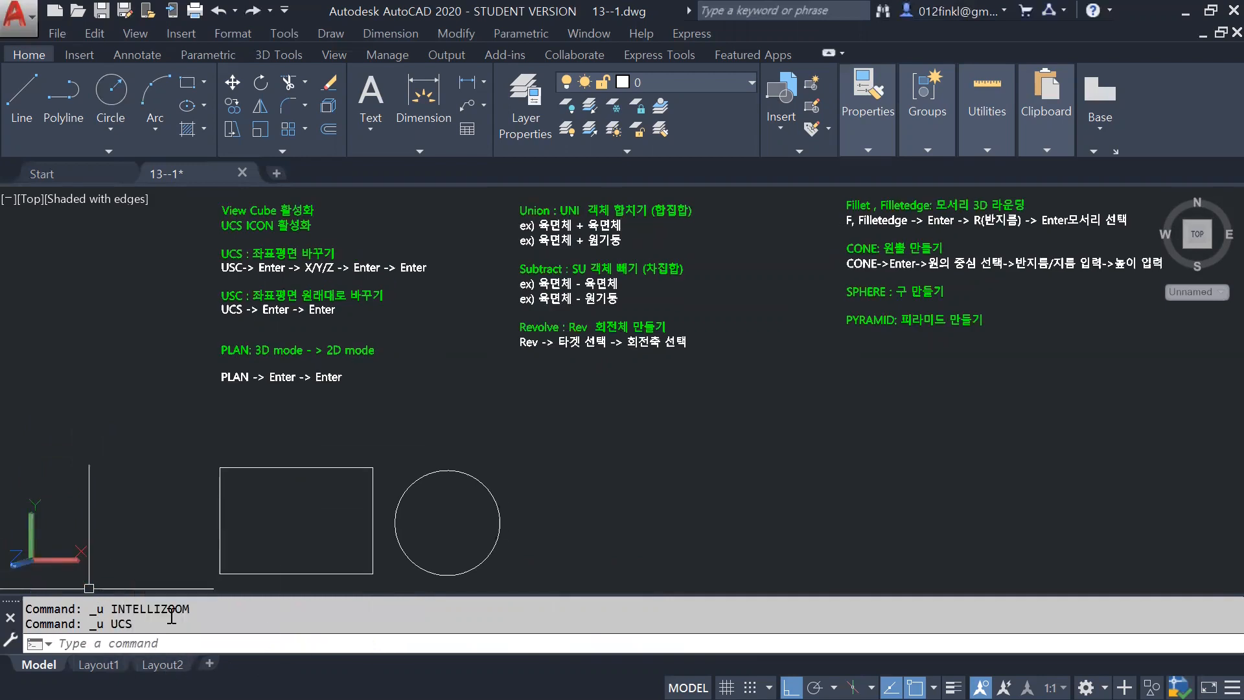
# Step: Rotate the UCS about the Y axis by the default angle of 90 degrees
pyautogui.click(181, 648)
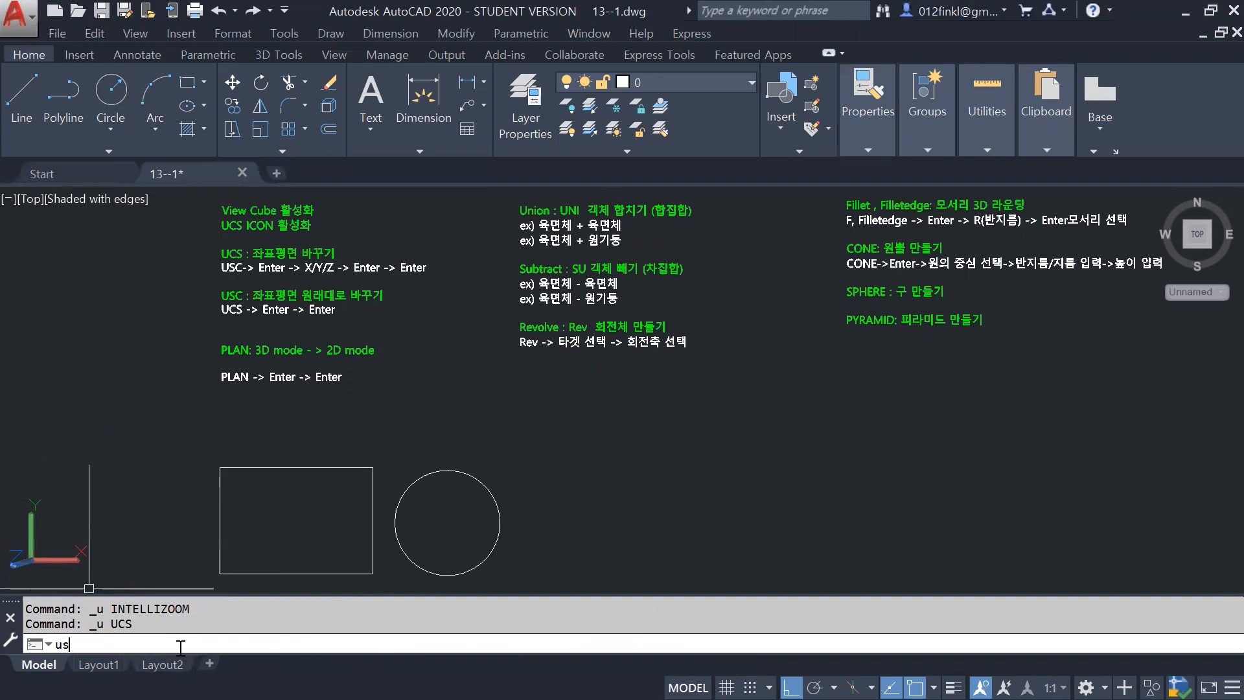
pyautogui.press('BackSpace')
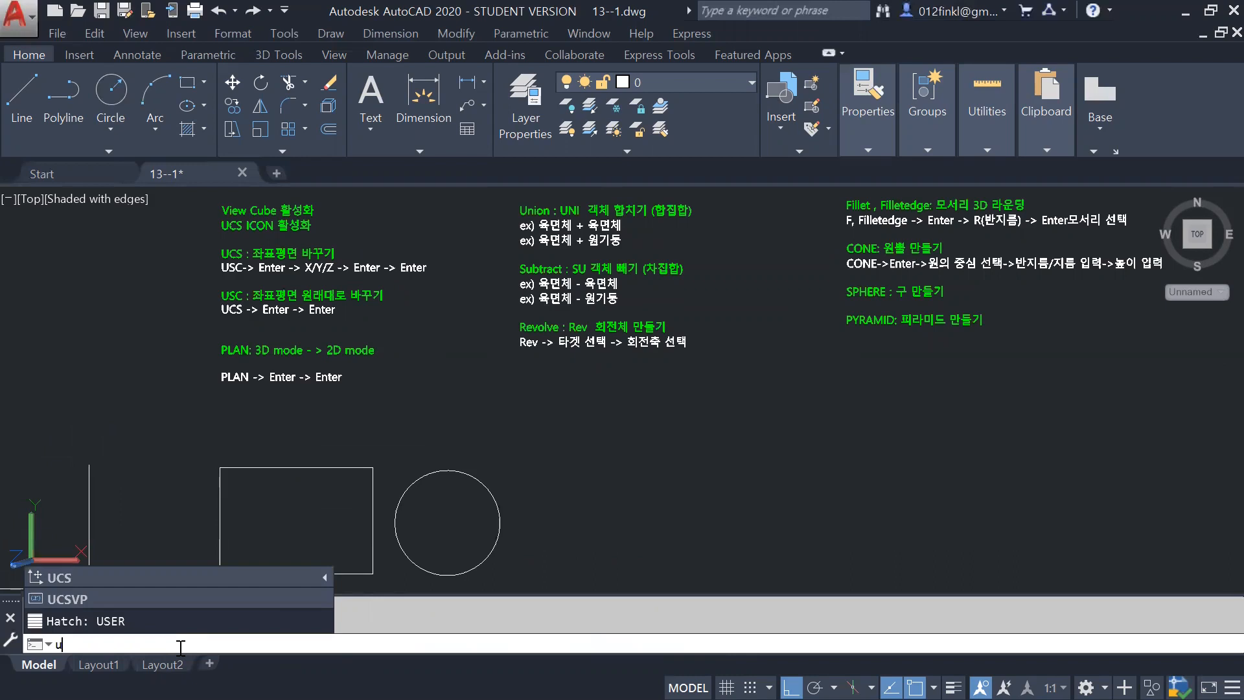
pyautogui.press('Return')
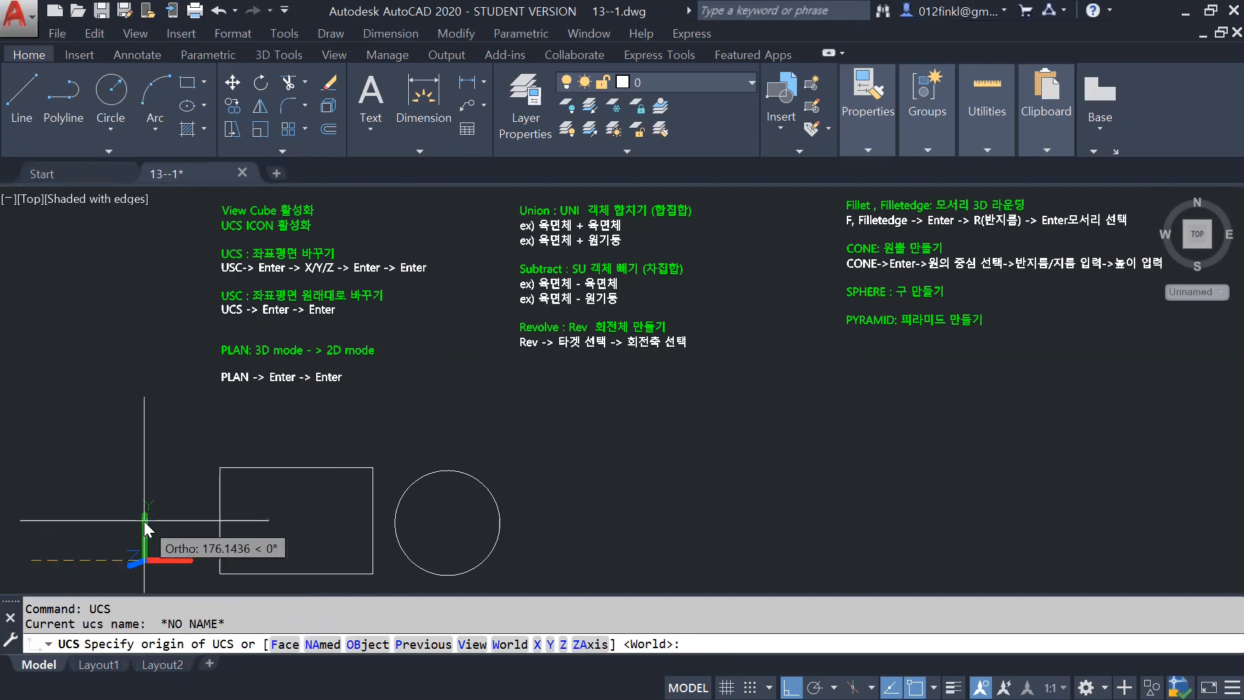
pyautogui.write('y')
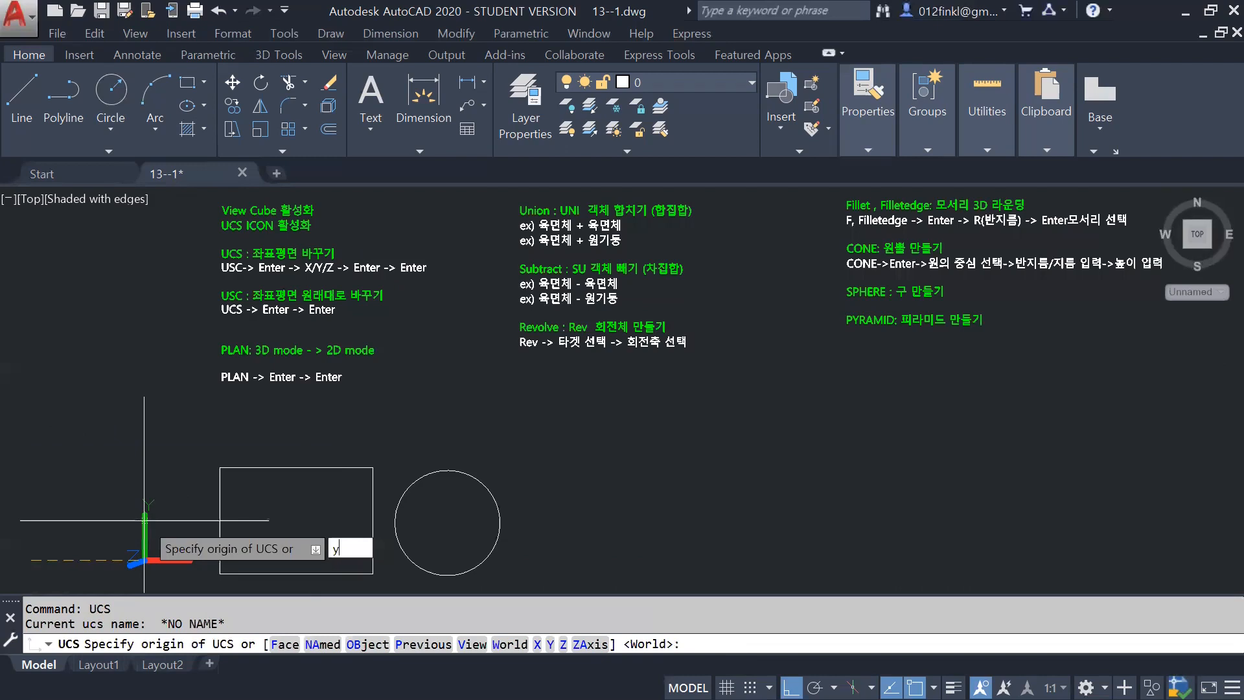
pyautogui.press('Return')
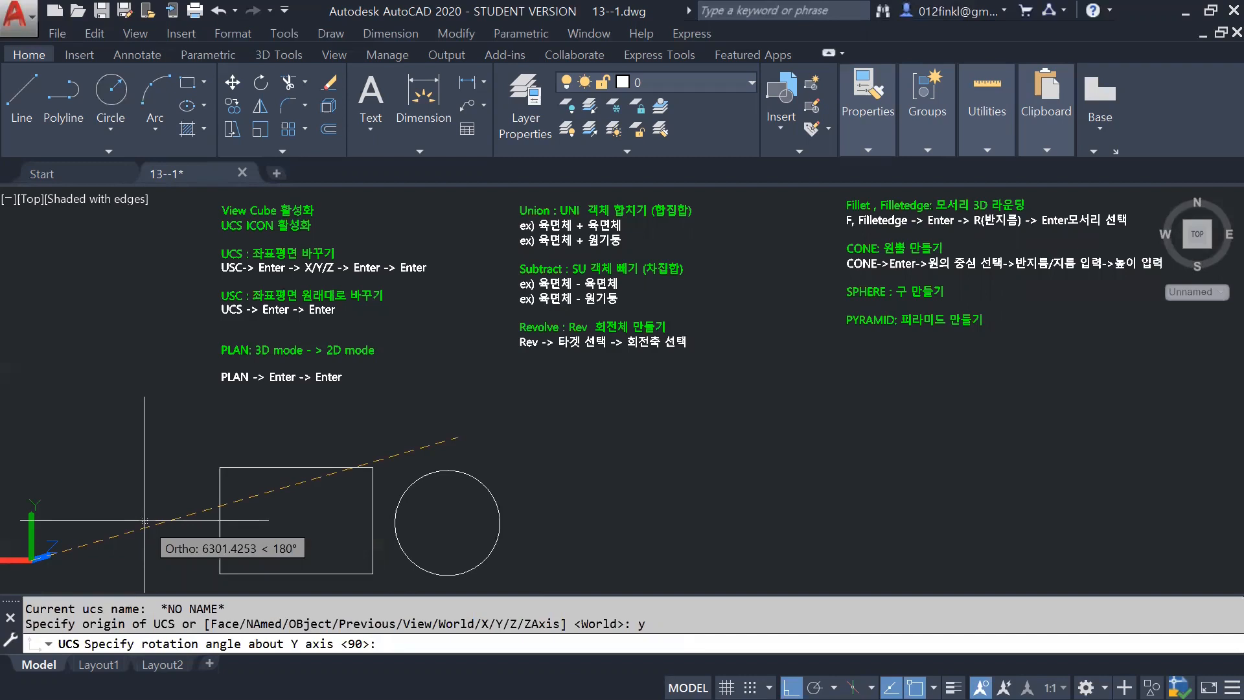
pyautogui.press('Return')
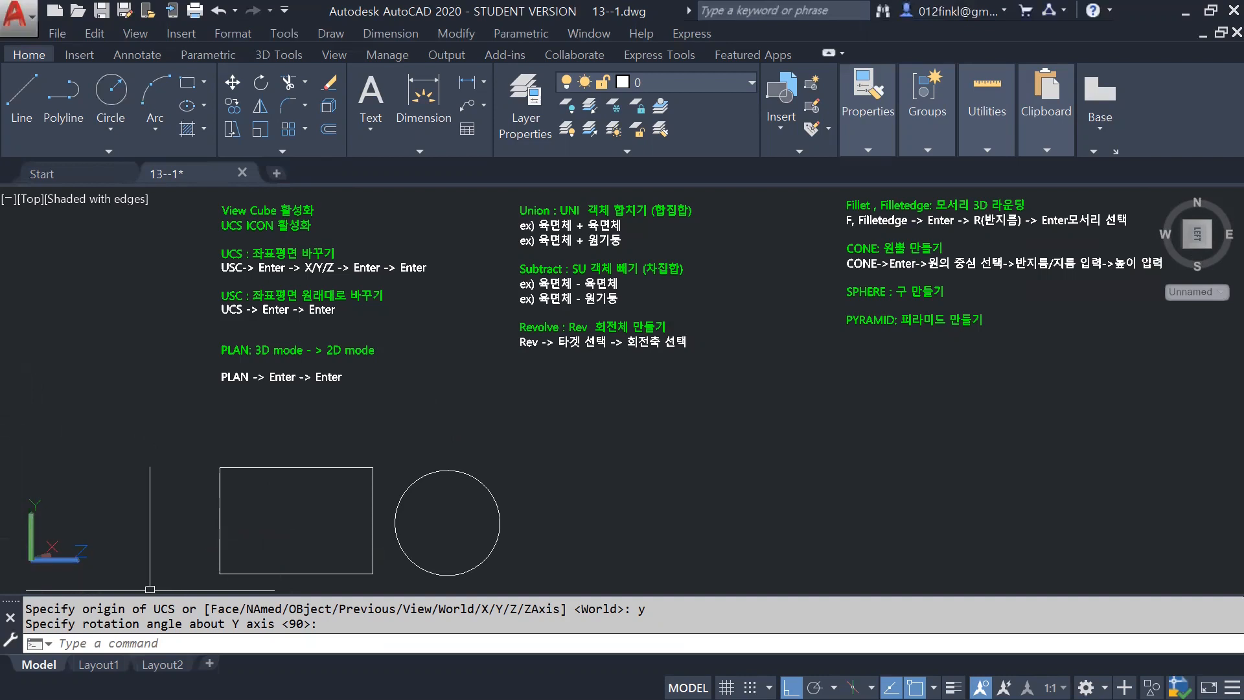
# Step: Check the rotated UCS in isometric views and turn the view to the ViewCube's Top face, square to the new XY plane
pyautogui.click(1208, 247)
pyautogui.press('Return')
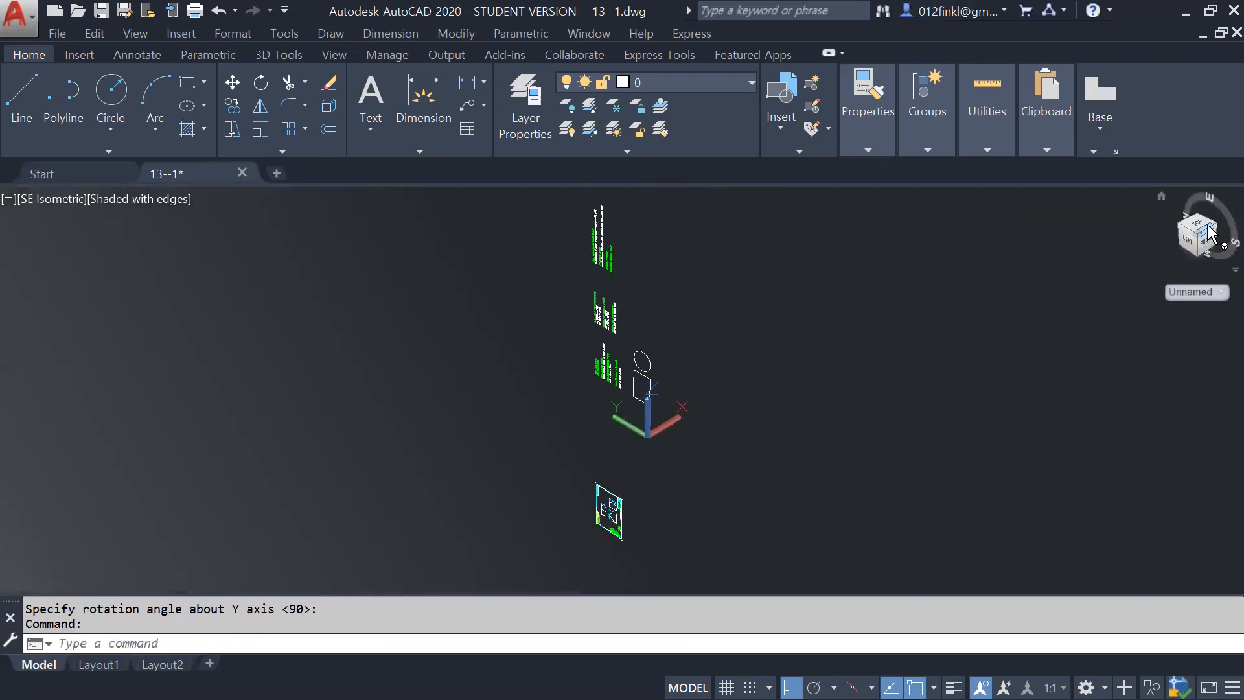
pyautogui.click(1214, 225)
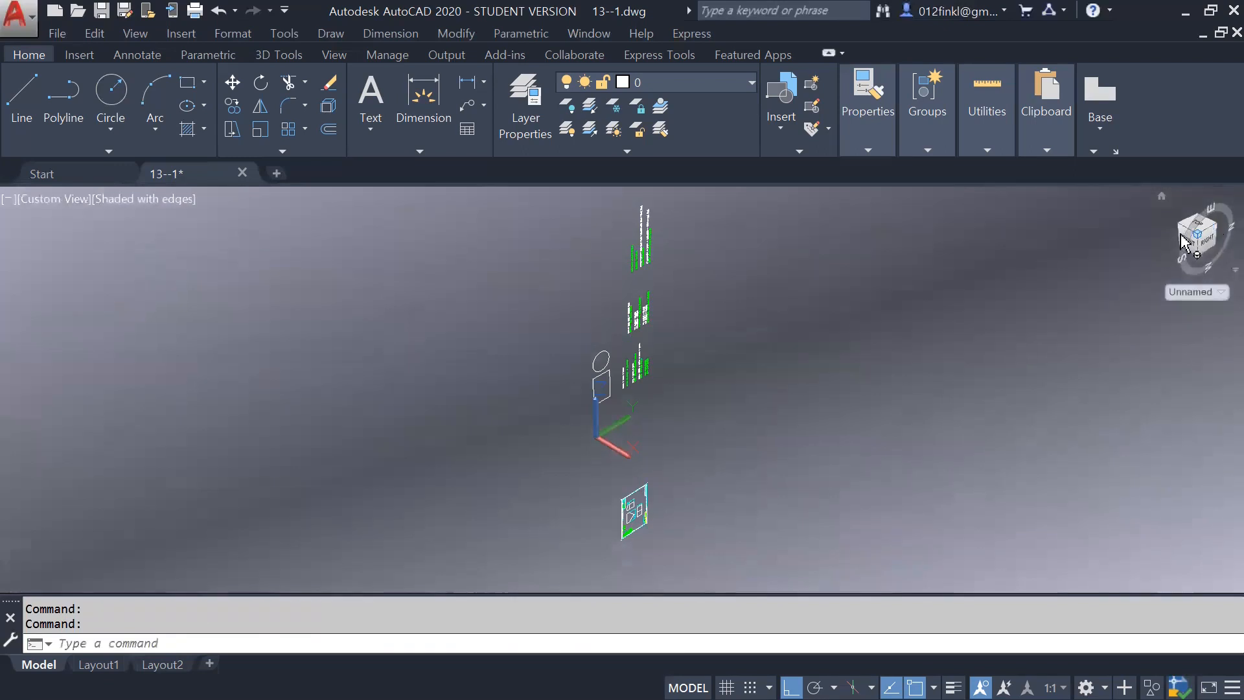
pyautogui.moveTo(770, 393); pyautogui.dragTo(710, 412, button='middle')
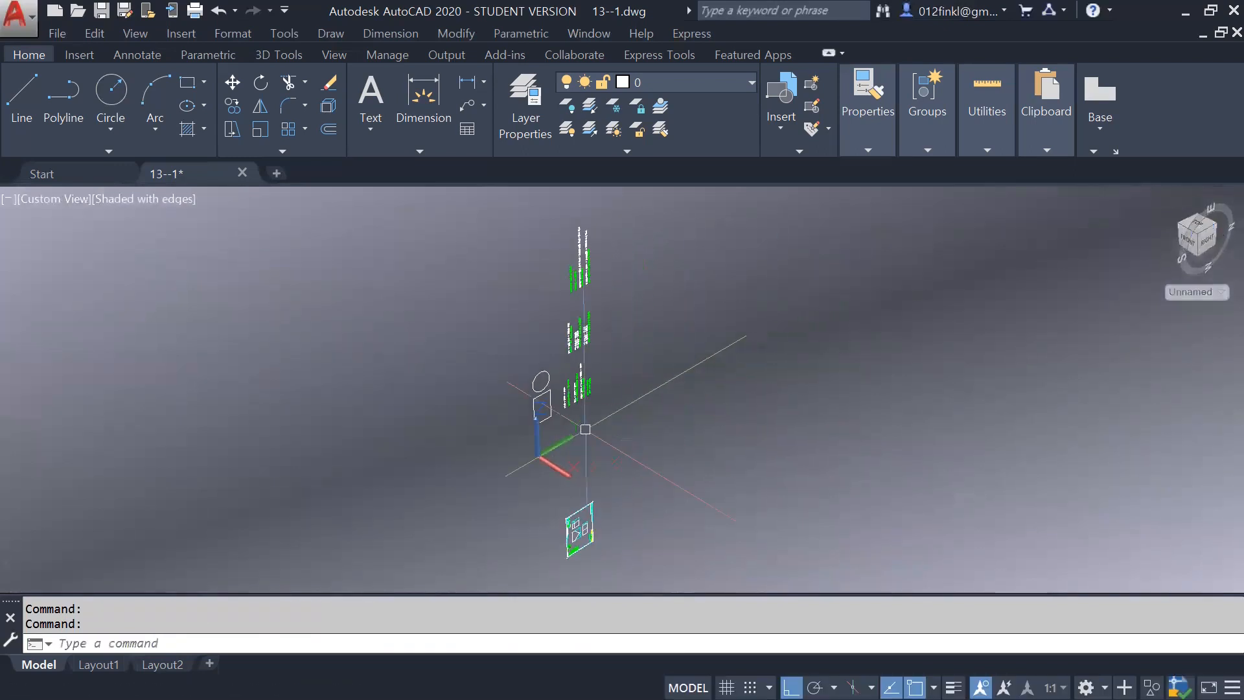
pyautogui.scroll(-2, 572, 457)
pyautogui.scroll(5, 579, 444)
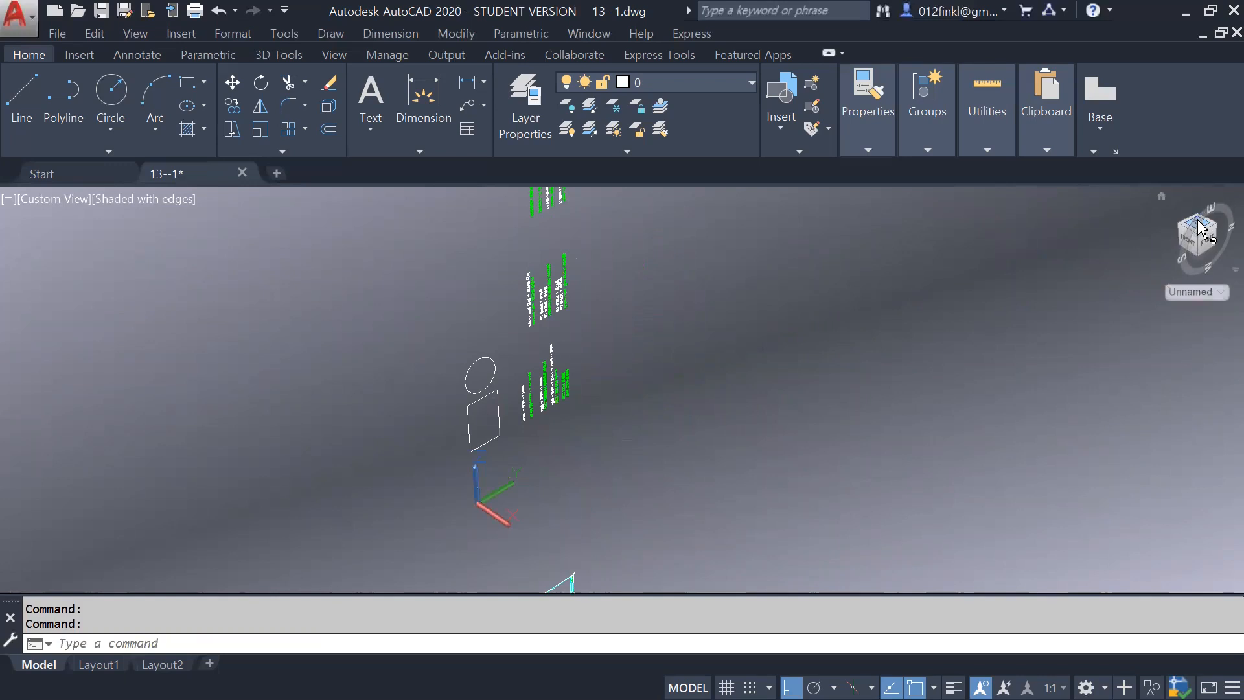
pyautogui.click(1206, 241)
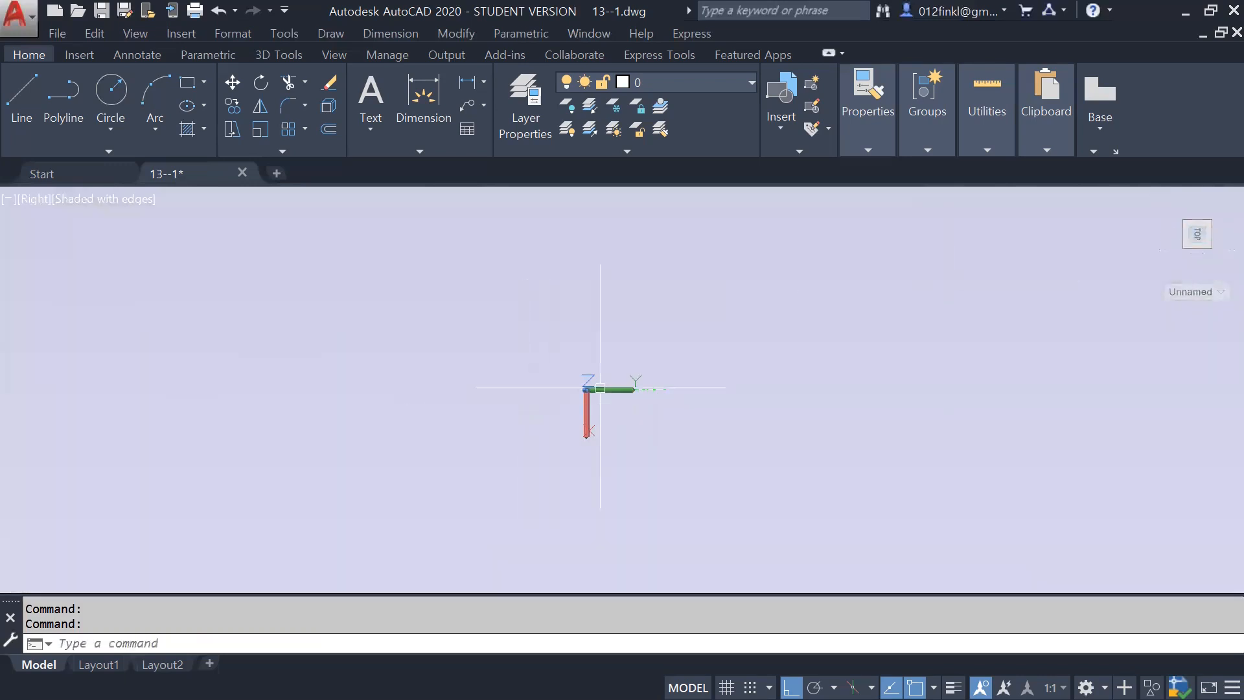
pyautogui.scroll(-10, 599, 414)
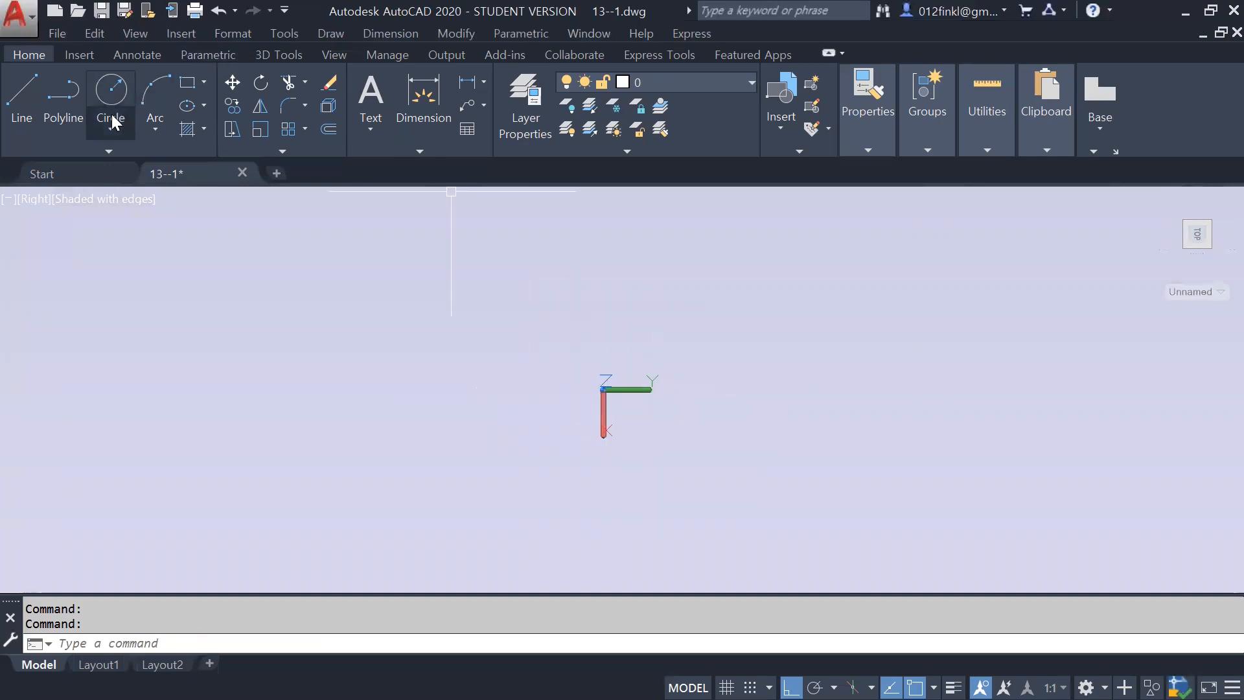
# Step: Draw a small circle between the X and Y axes near the UCS origin and a rectangle of similar height beside it
pyautogui.click(111, 94)
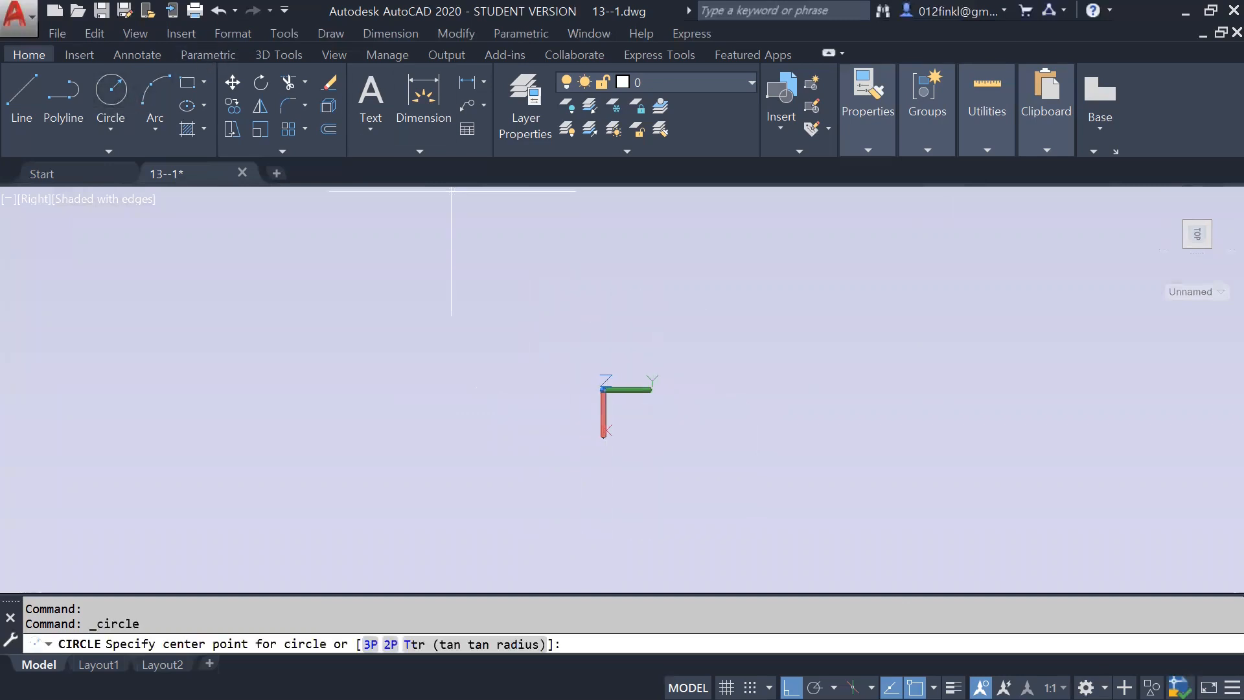
pyautogui.click(635, 424)
pyautogui.click(653, 441)
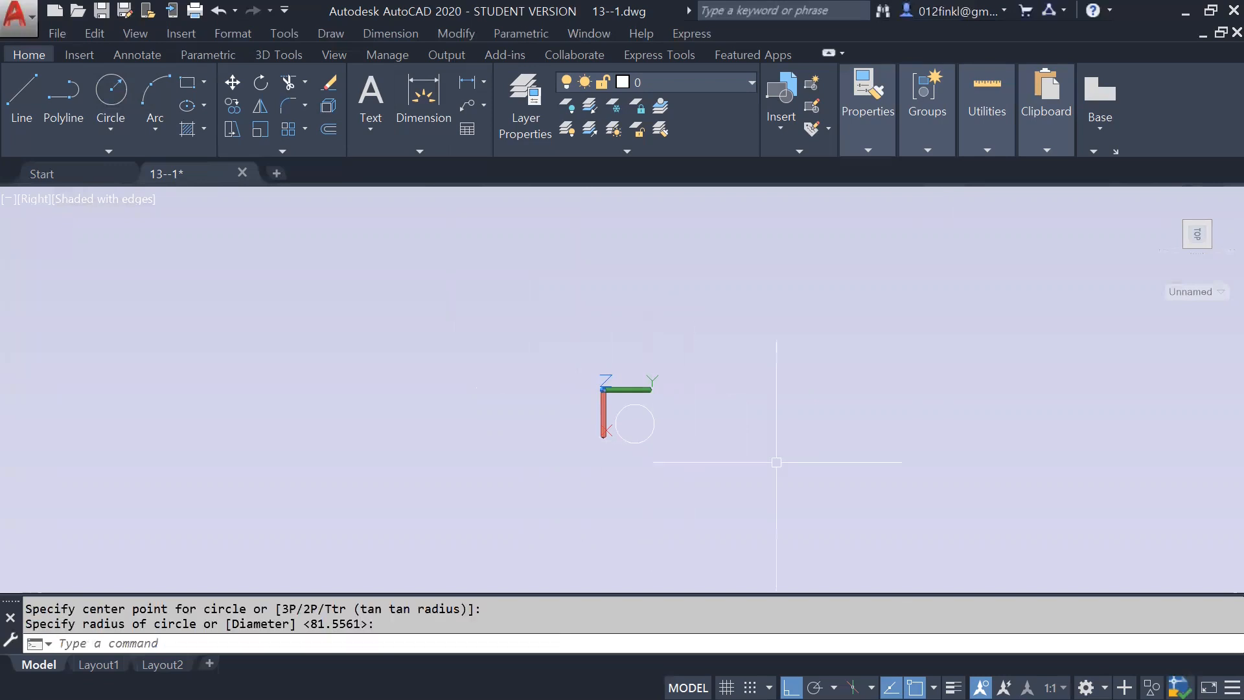
pyautogui.click(186, 87)
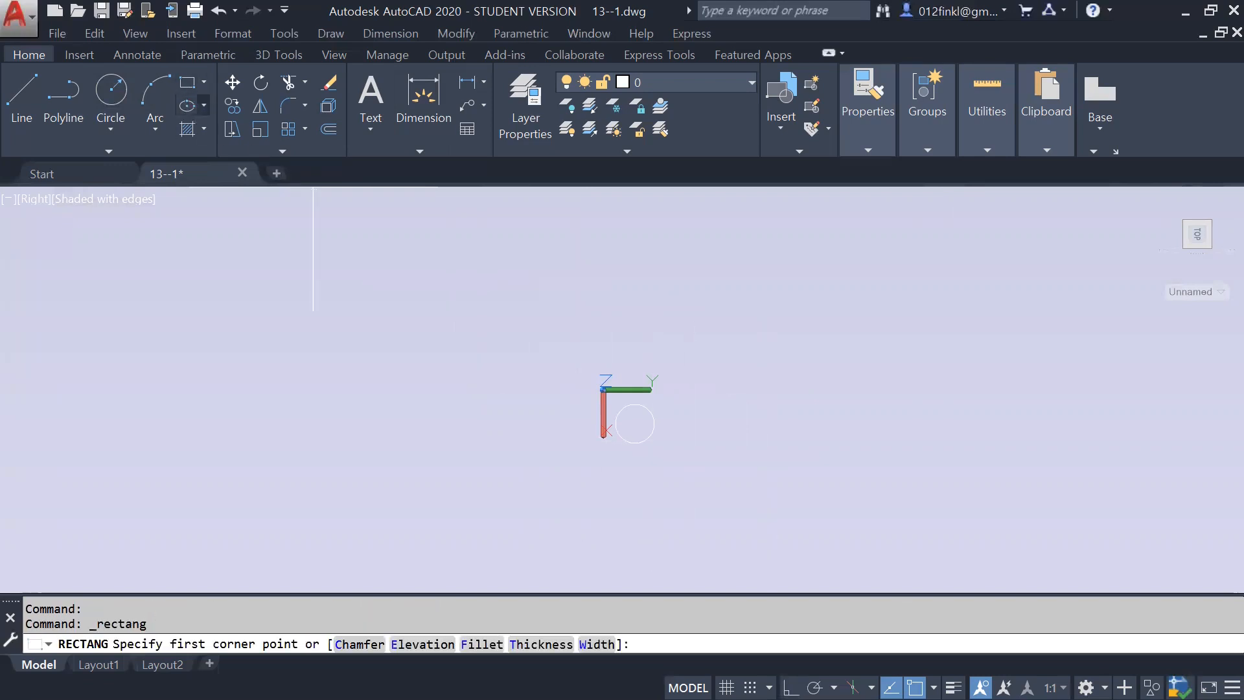
pyautogui.click(673, 405)
pyautogui.click(720, 443)
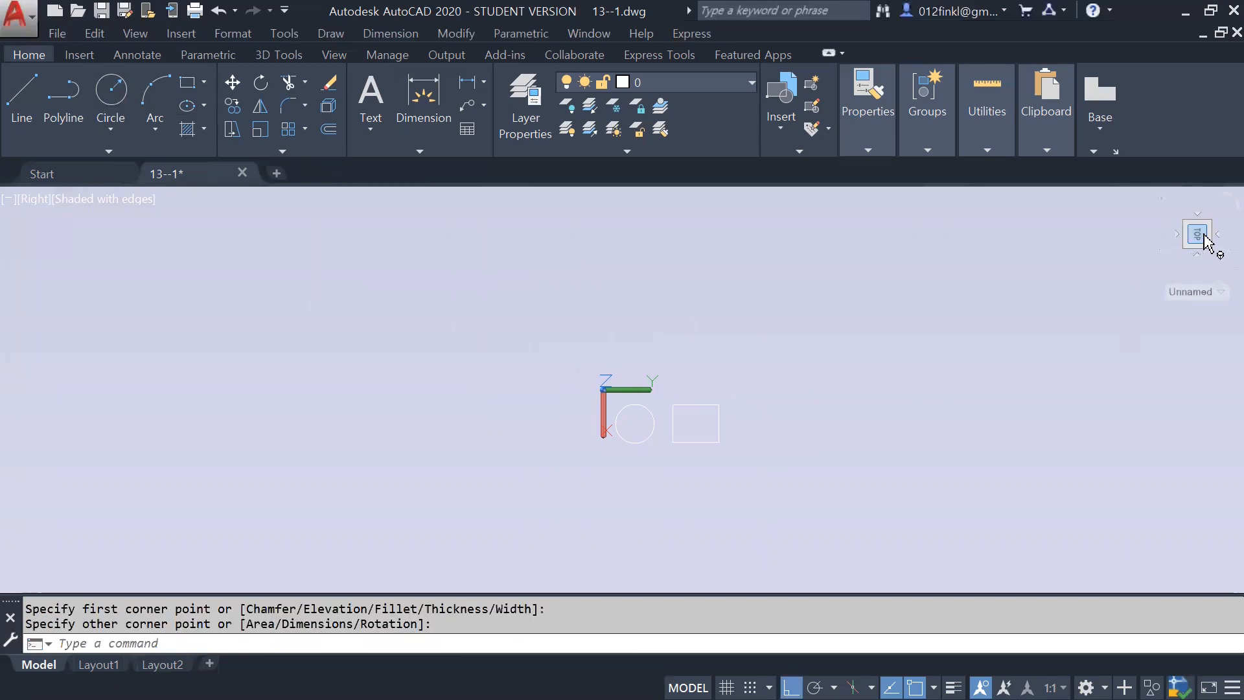
# Step: Examine the new circle and rectangle from the Top face and several isometric views to compare their plane with the earlier shapes
pyautogui.click(1205, 235)
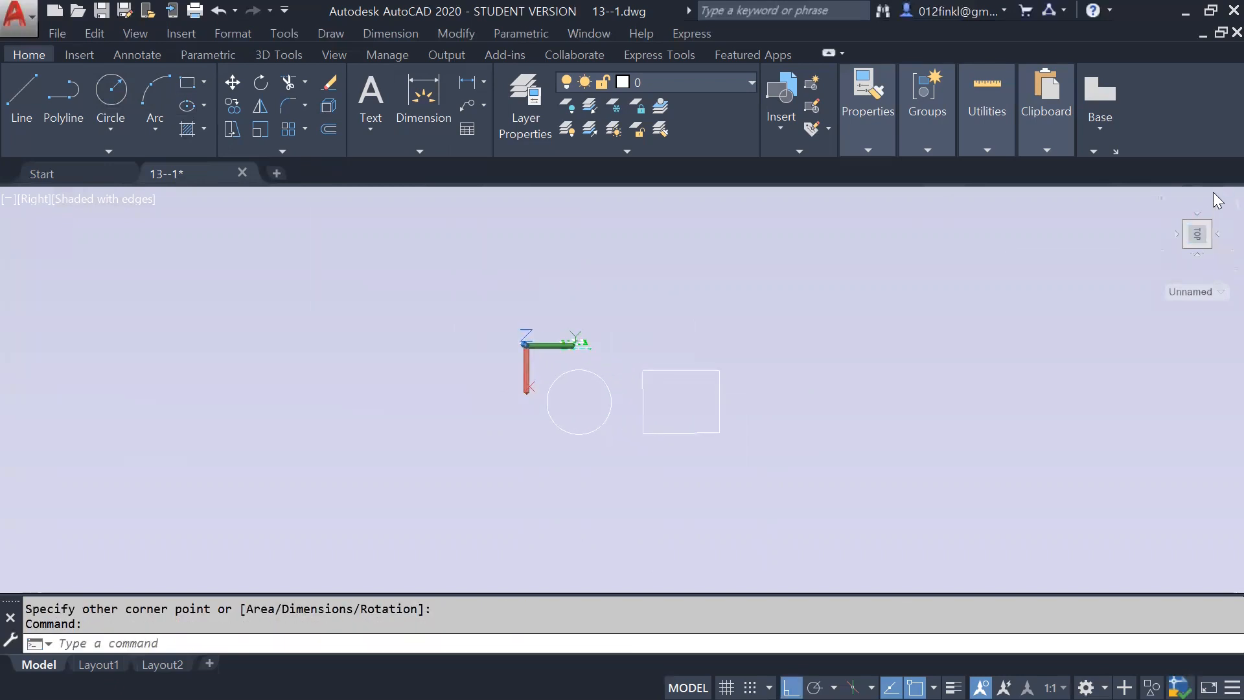
pyautogui.click(1213, 193)
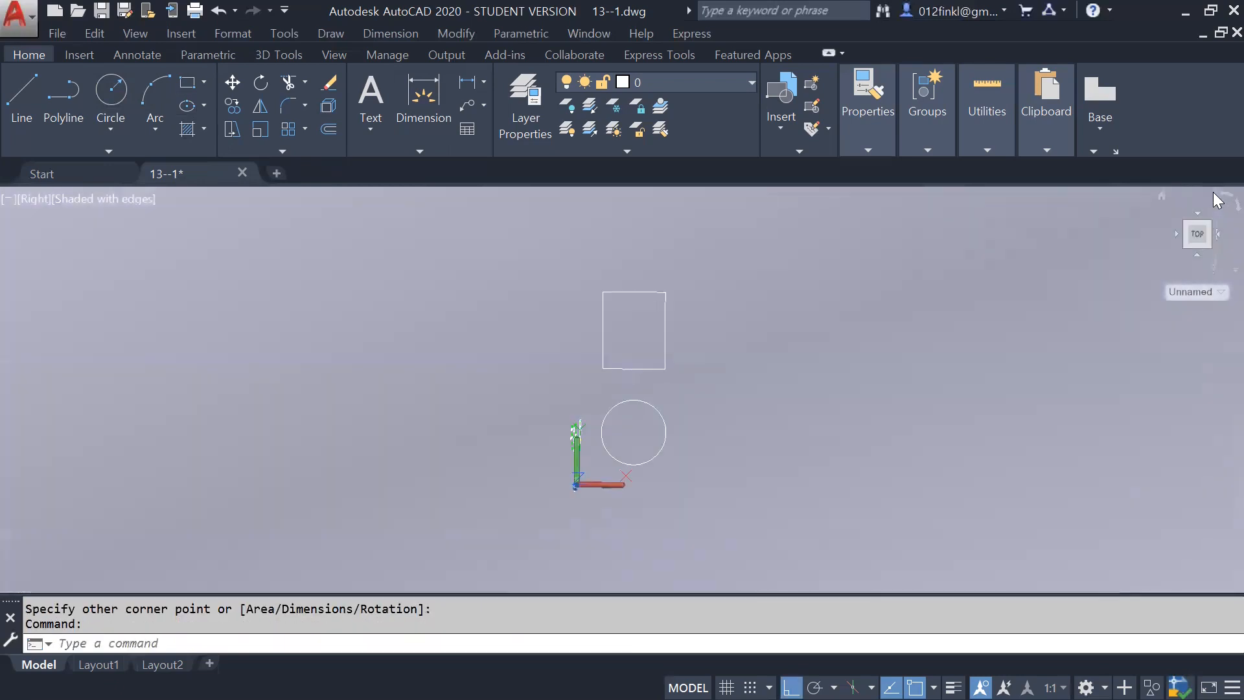
pyautogui.click(1208, 247)
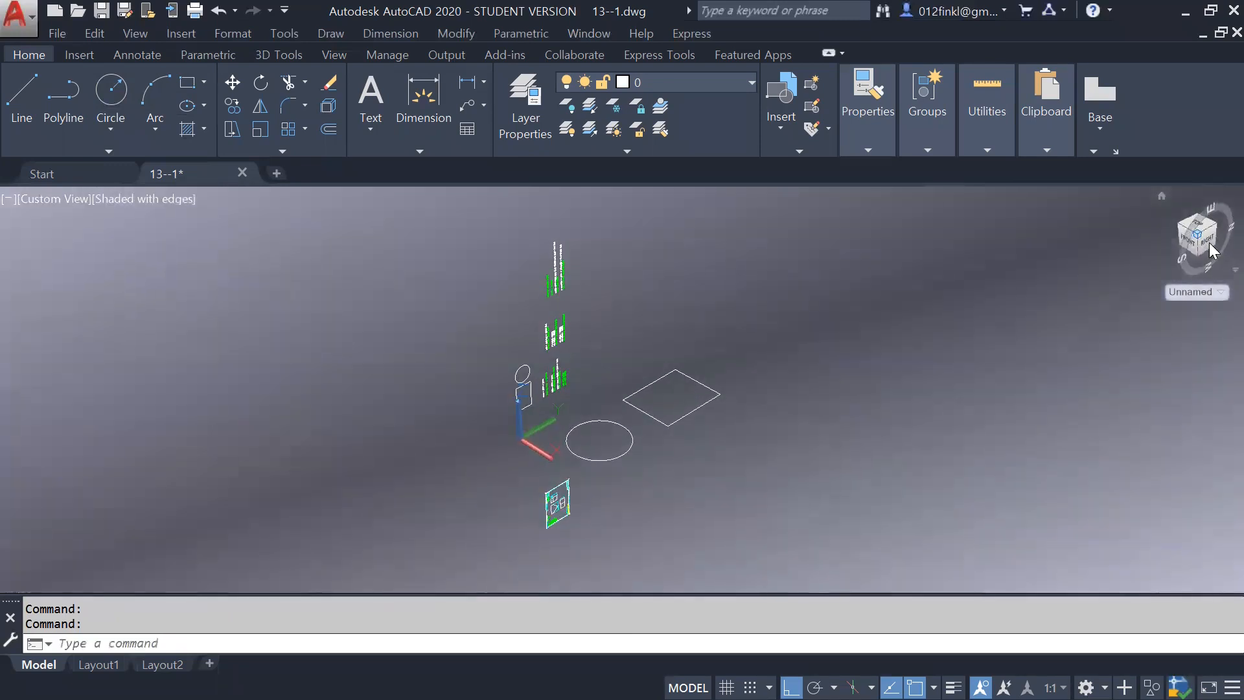
pyautogui.scroll(1, 533, 390)
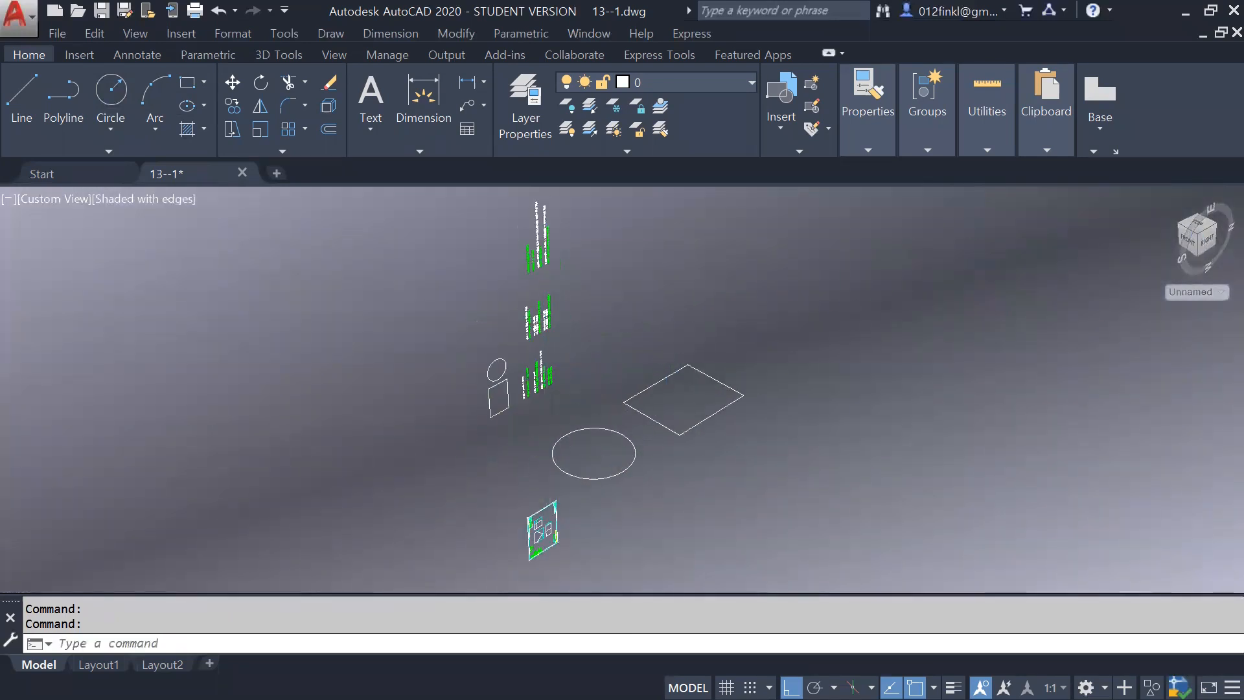
pyautogui.scroll(2, 540, 448)
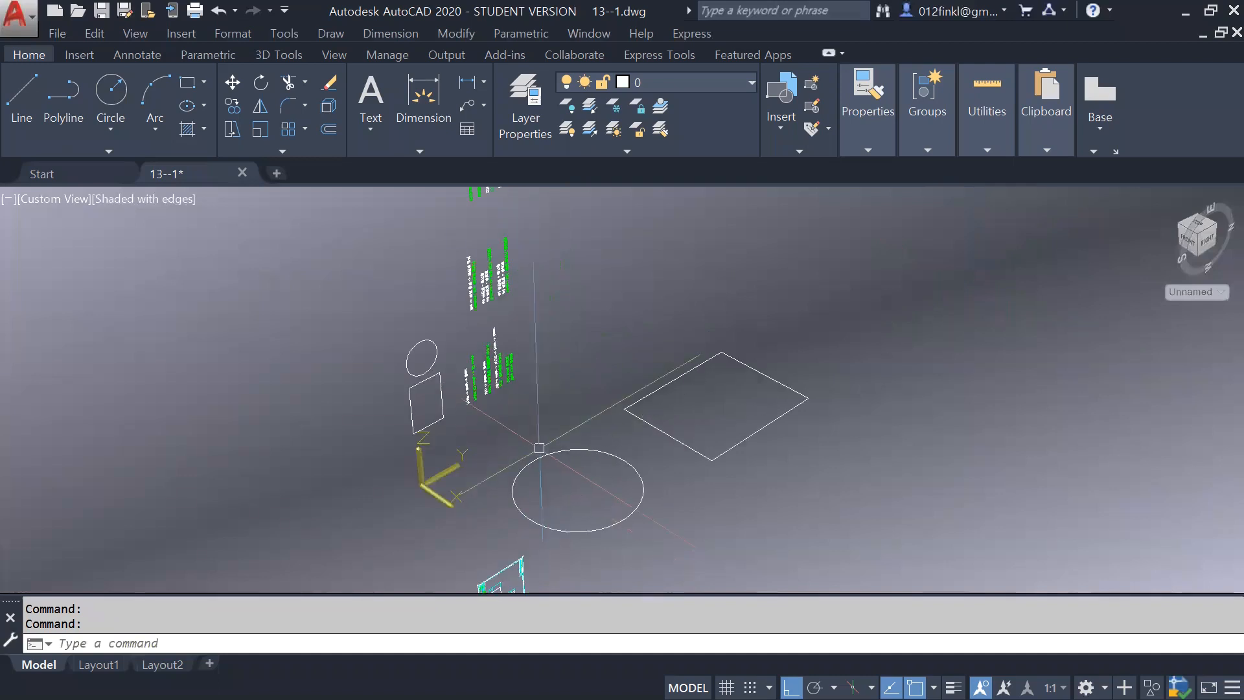
pyautogui.scroll(-1, 539, 448)
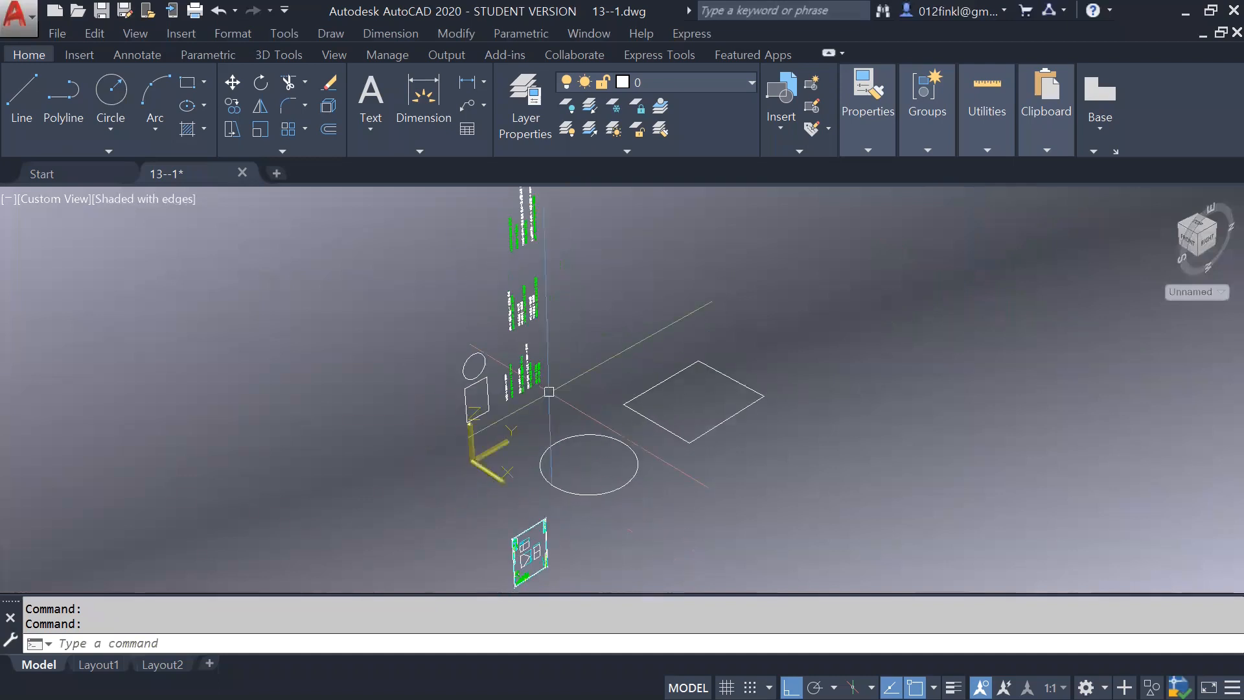
pyautogui.click(1215, 230)
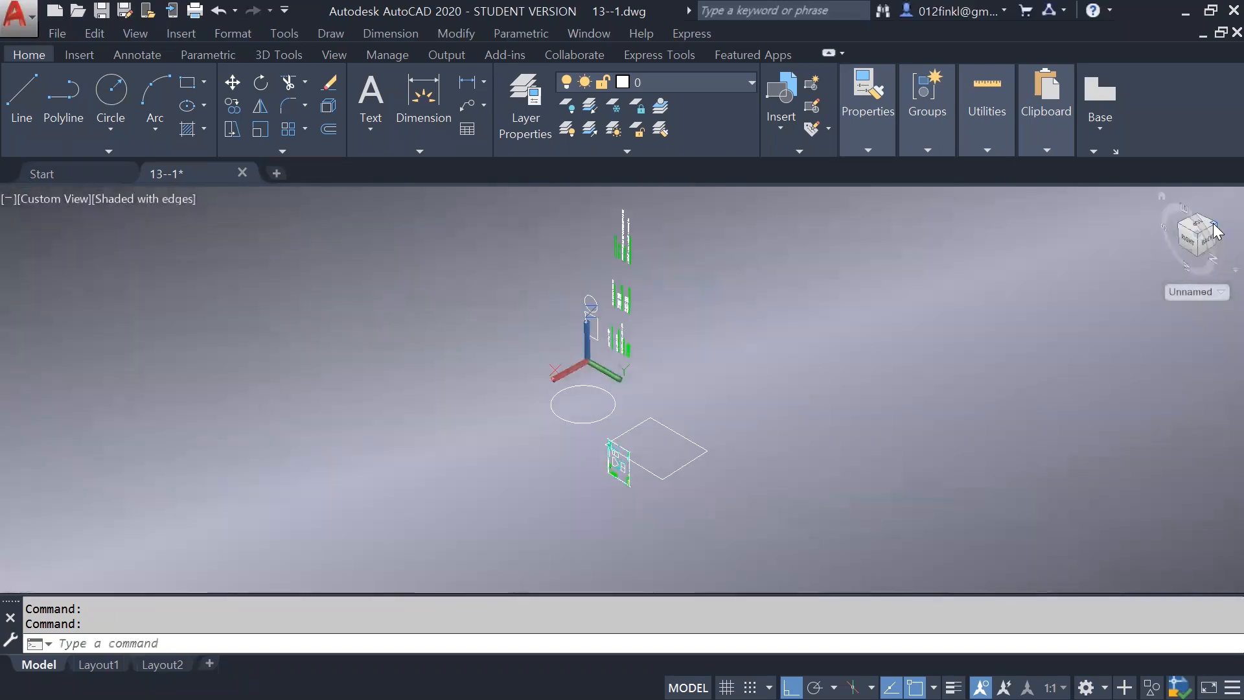
pyautogui.click(1207, 225)
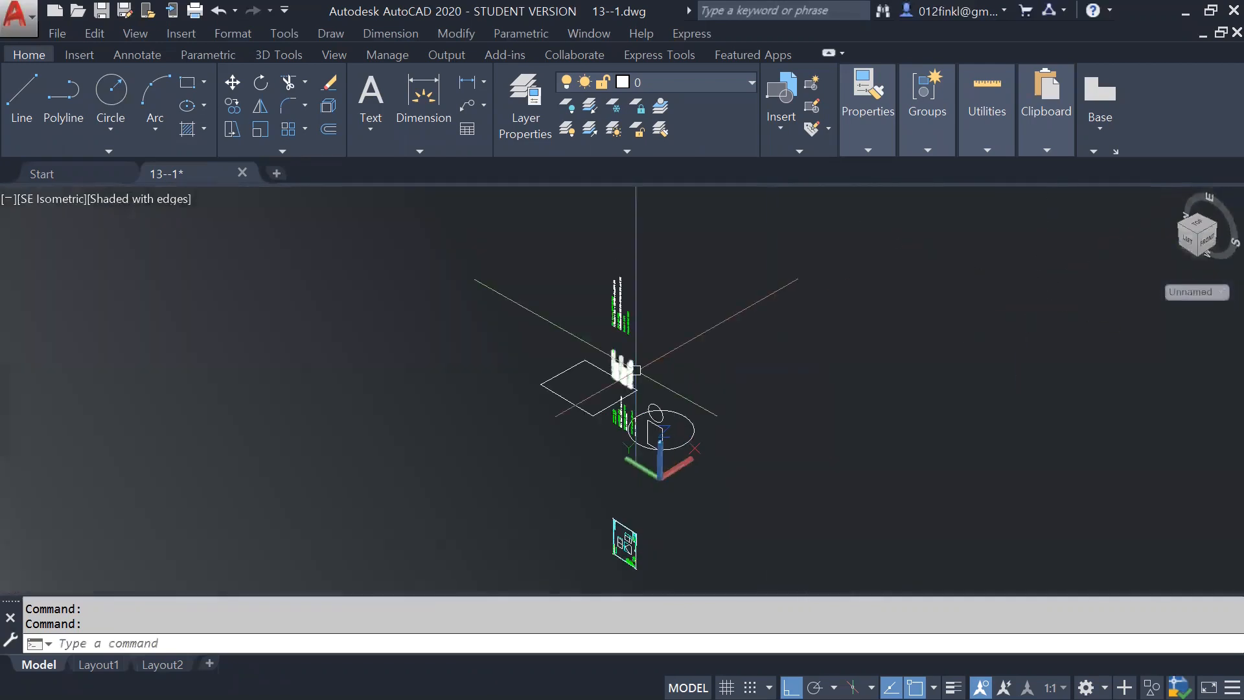
# Step: Orbit freely around the model to examine how the new shapes stand relative to the text notes and earlier shapes
pyautogui.keyDown('shift'); pyautogui.moveTo(805, 336); pyautogui.dragTo(862, 454, button='middle'); pyautogui.keyUp('shift')
pyautogui.keyDown('shift'); pyautogui.moveTo(539, 406); pyautogui.dragTo(730, 288, button='middle'); pyautogui.keyUp('shift')
pyautogui.keyDown('shift'); pyautogui.moveTo(541, 391); pyautogui.dragTo(586, 388, button='middle'); pyautogui.keyUp('shift')
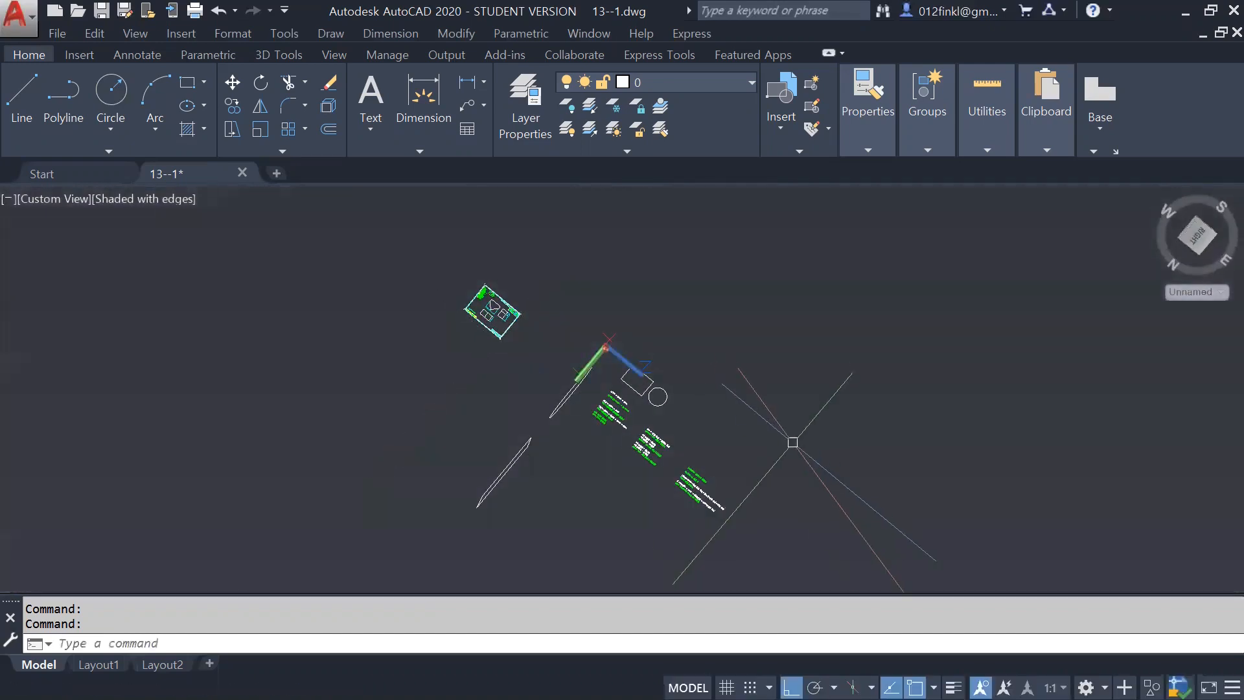
pyautogui.scroll(3, 791, 436)
pyautogui.moveTo(791, 436)
pyautogui.keyDown('shift'); pyautogui.mouseDown(button='middle')
pyautogui.moveTo(800, 450)
pyautogui.moveTo(732, 367)
pyautogui.moveTo(813, 358)
pyautogui.moveTo(750, 361)
pyautogui.moveTo(800, 444)
pyautogui.moveTo(586, 289)
pyautogui.moveTo(605, 289)
pyautogui.moveTo(605, 308)
pyautogui.moveTo(620, 247)
pyautogui.mouseUp(button='middle'); pyautogui.keyUp('shift')
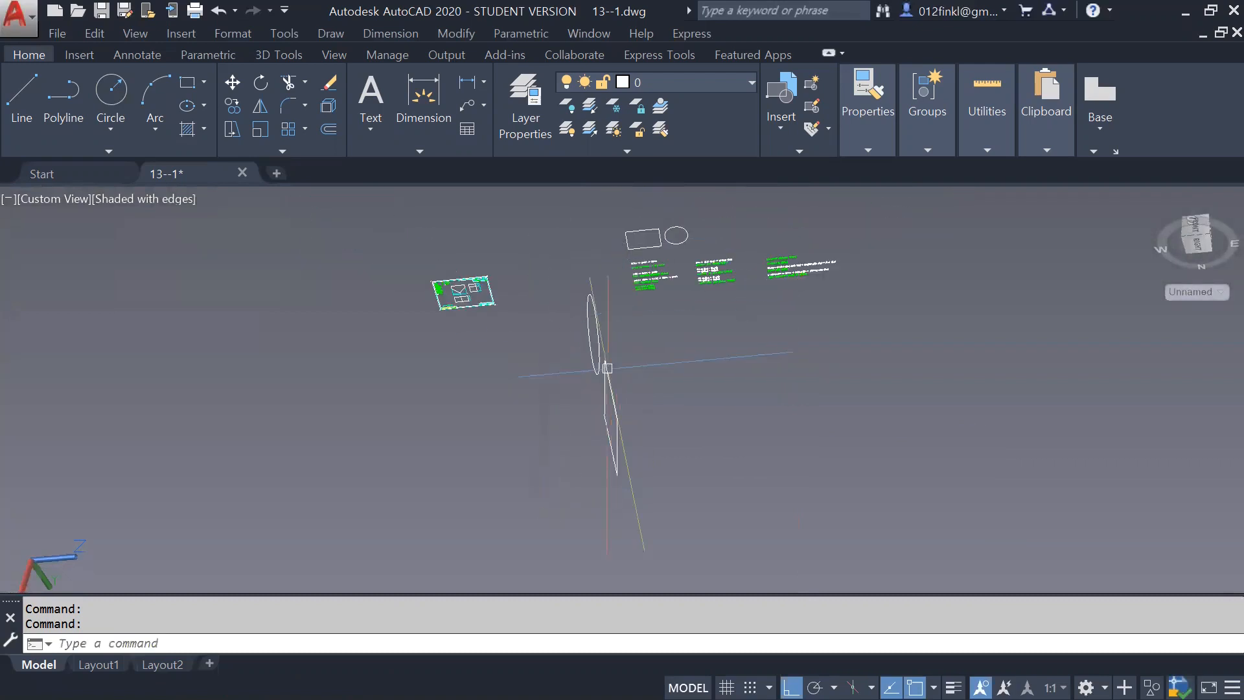
pyautogui.scroll(3, 650, 252)
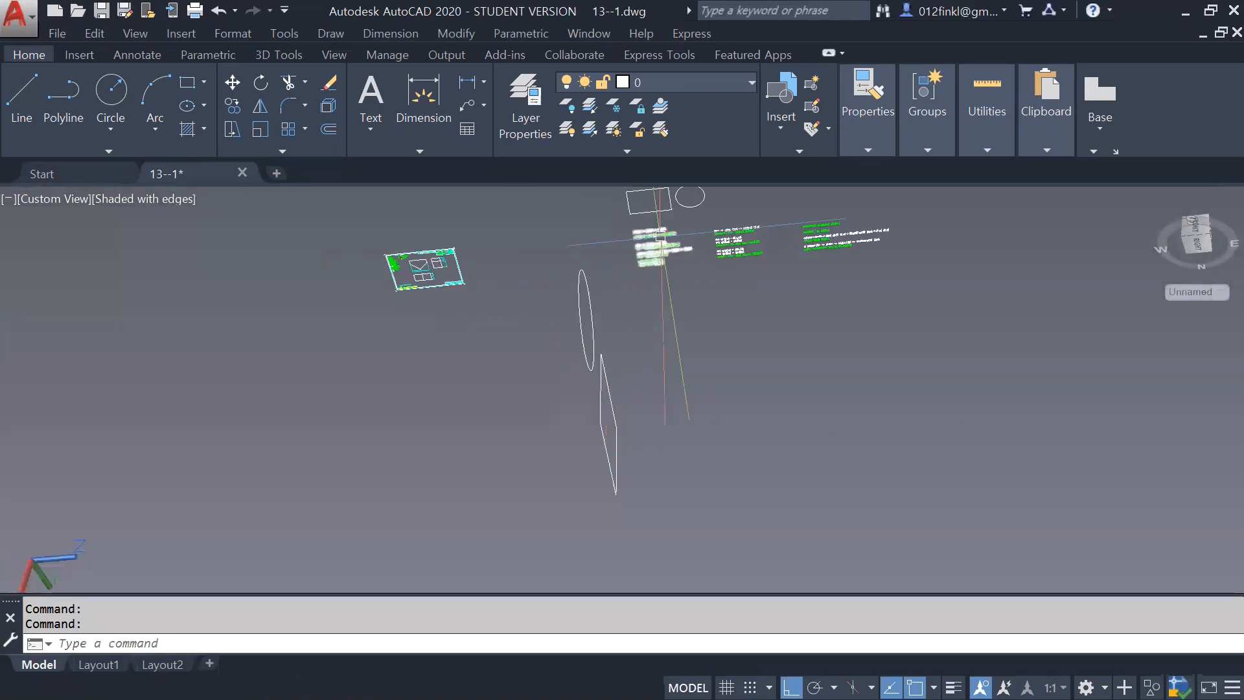
pyautogui.moveTo(677, 239)
pyautogui.keyDown('shift'); pyautogui.mouseDown(button='middle')
pyautogui.moveTo(686, 200)
pyautogui.moveTo(711, 344)
pyautogui.moveTo(715, 292)
pyautogui.mouseUp(button='middle'); pyautogui.keyUp('shift')
pyautogui.keyDown('shift'); pyautogui.rightClick(715, 299); pyautogui.keyUp('shift')
pyautogui.click(707, 329)
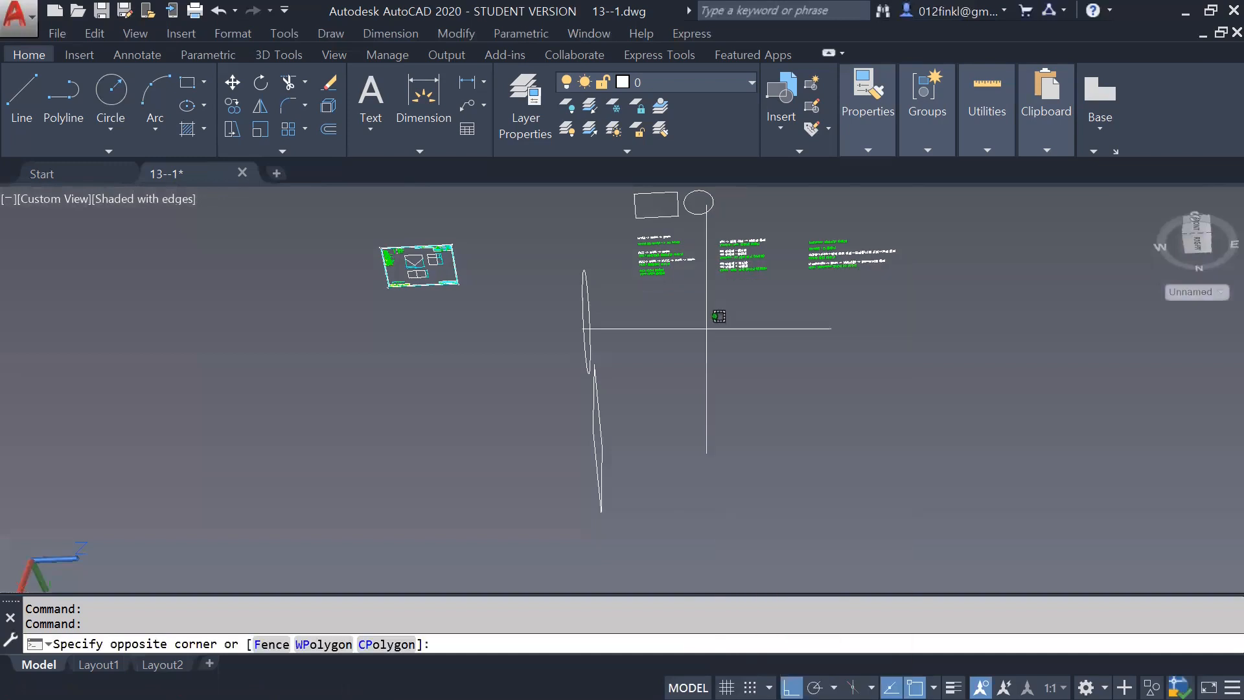
pyautogui.moveTo(706, 328)
pyautogui.keyDown('shift'); pyautogui.mouseDown(button='middle')
pyautogui.moveTo(654, 191)
pyautogui.moveTo(655, 217)
pyautogui.moveTo(589, 292)
pyautogui.moveTo(591, 361)
pyautogui.mouseUp(button='middle'); pyautogui.keyUp('shift')
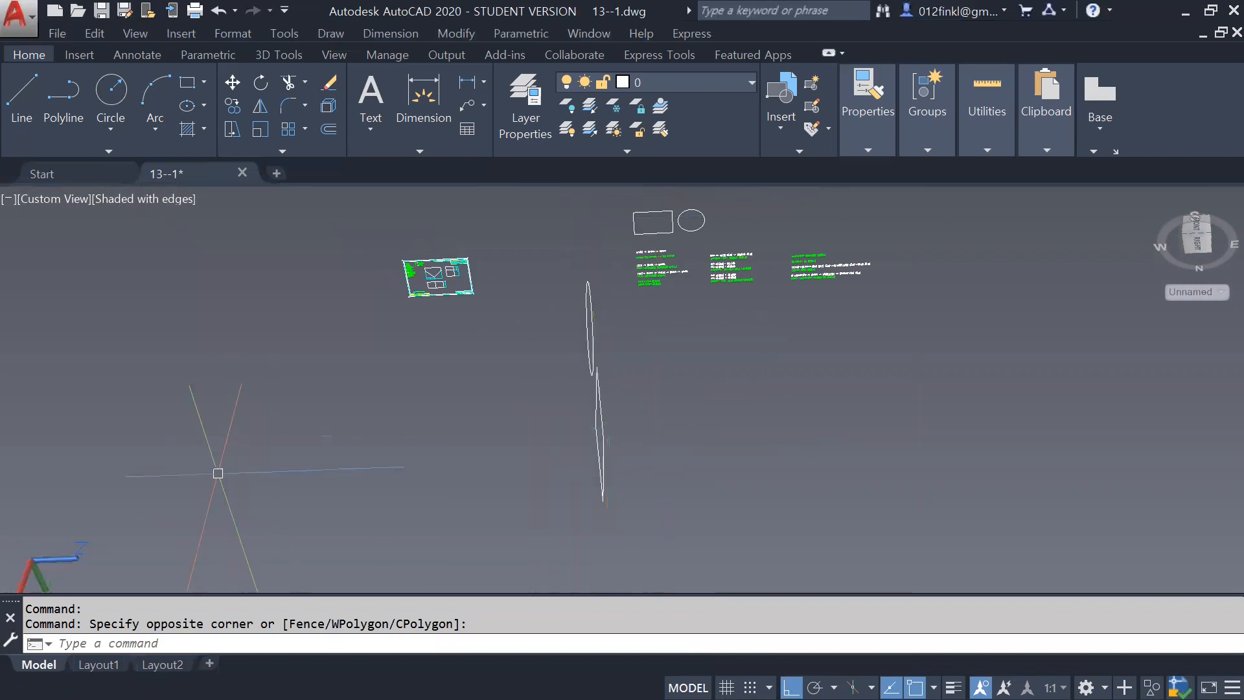
# Step: Look at the shapes edge-on from the Front and Left faces of the ViewCube
pyautogui.scroll(-2, 179, 464)
pyautogui.moveTo(1196, 241); pyautogui.dragTo(1204, 234)
pyautogui.click(1204, 234)
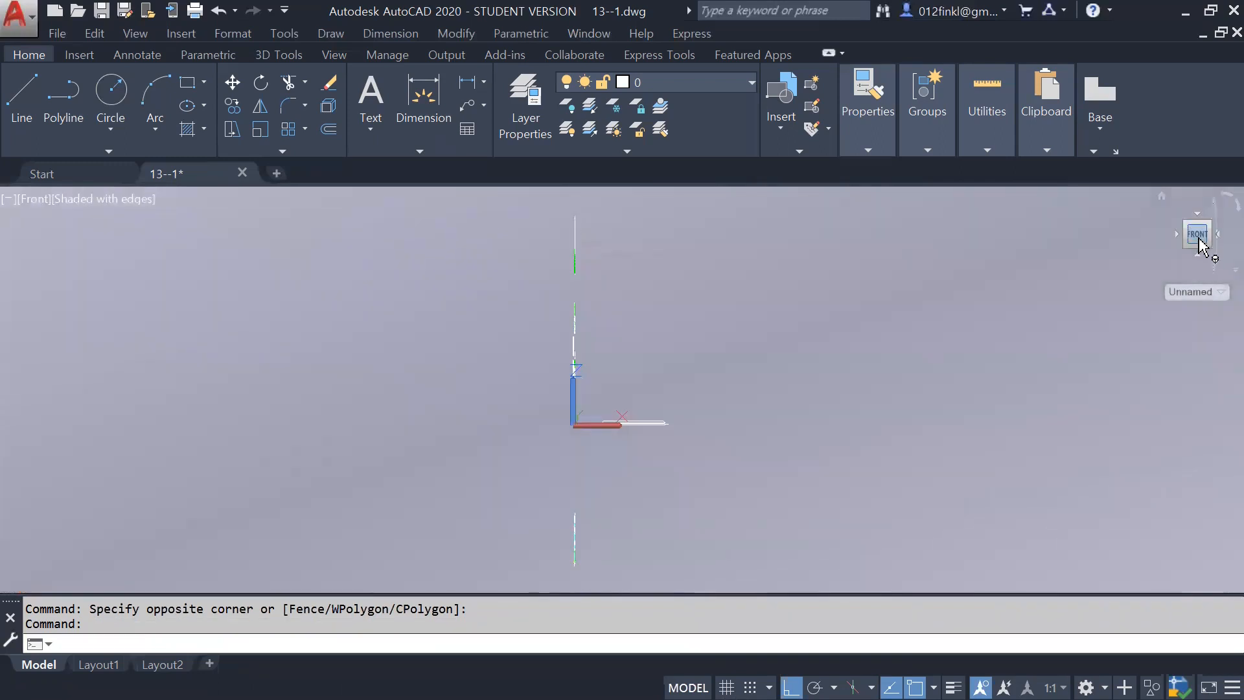
pyautogui.click(1181, 233)
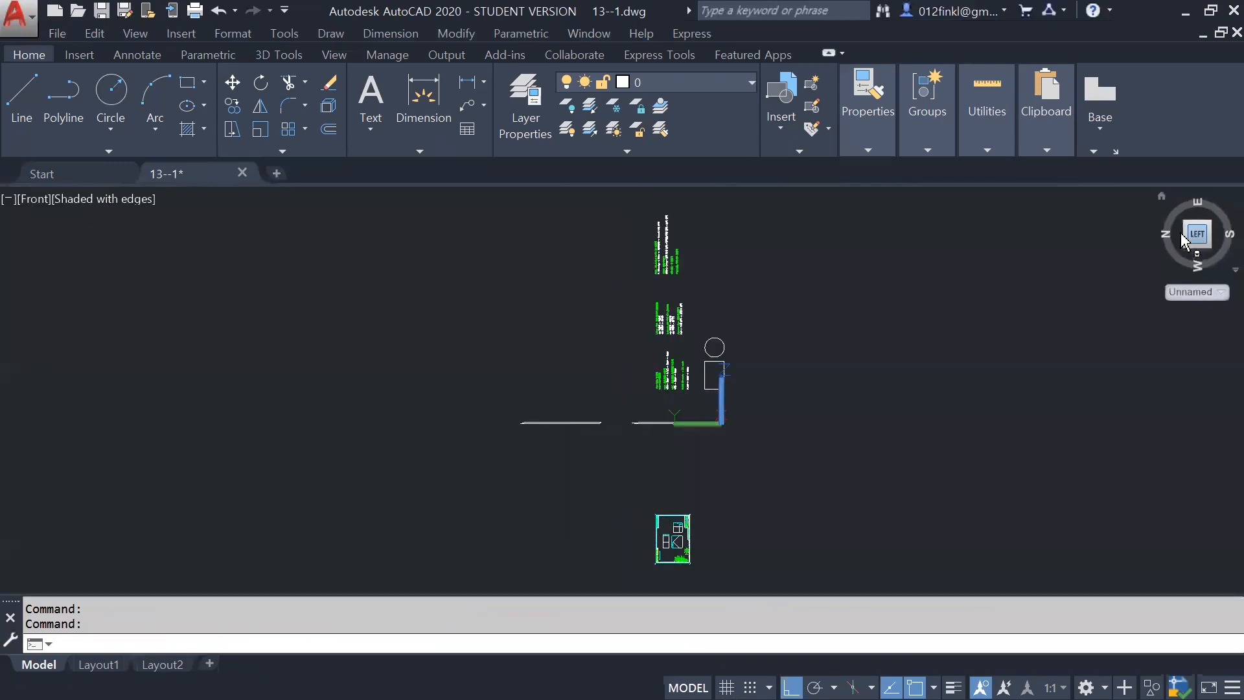
# Step: Flip between the Left and Right faces of the ViewCube to compare the shapes edge-on from both sides
pyautogui.click(1181, 235)
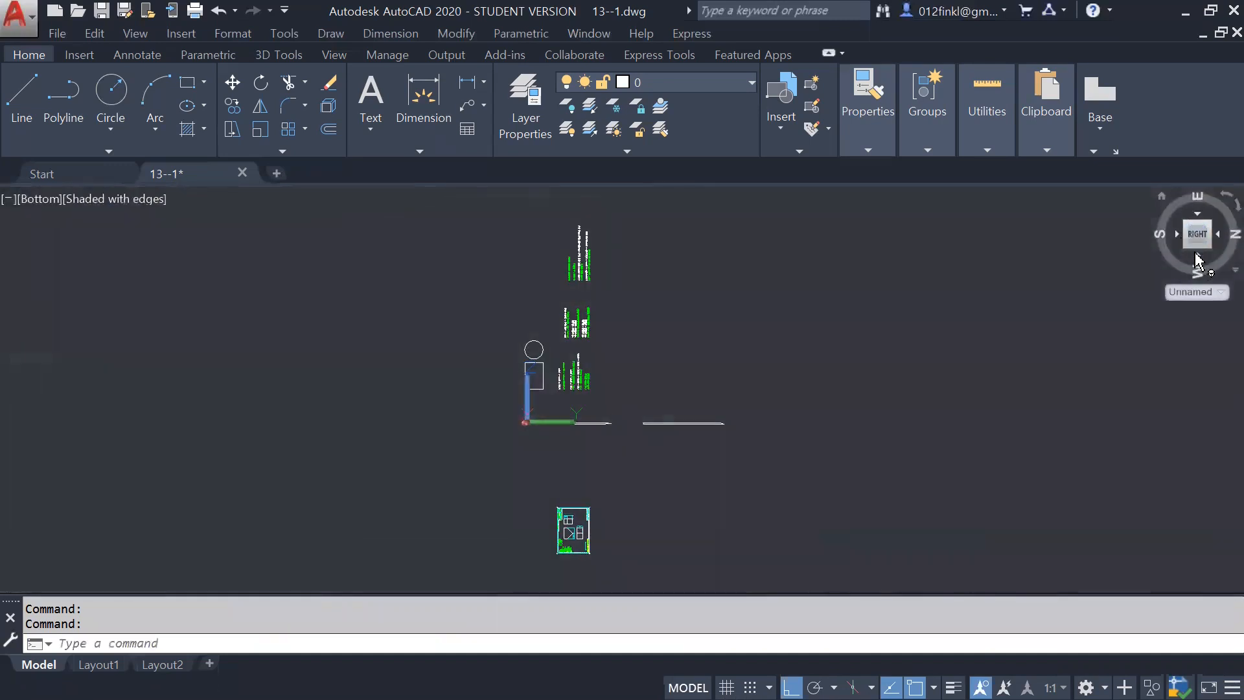
pyautogui.click(1196, 255)
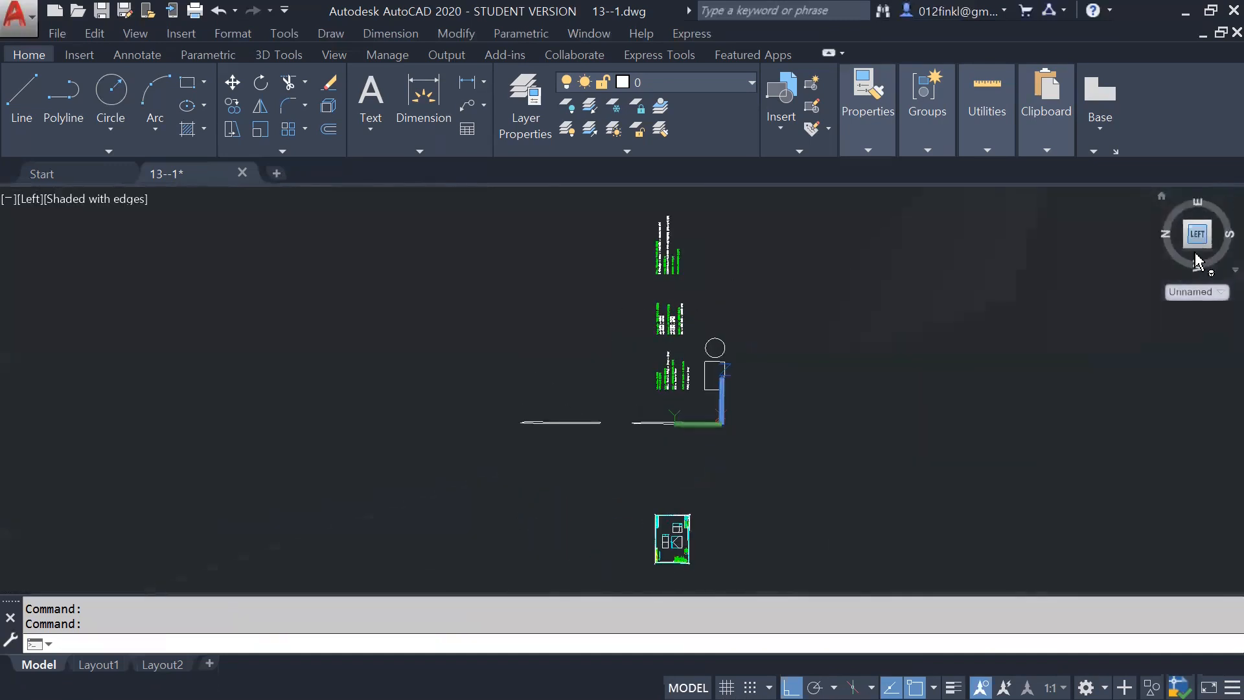
pyautogui.click(1199, 259)
pyautogui.click(1199, 257)
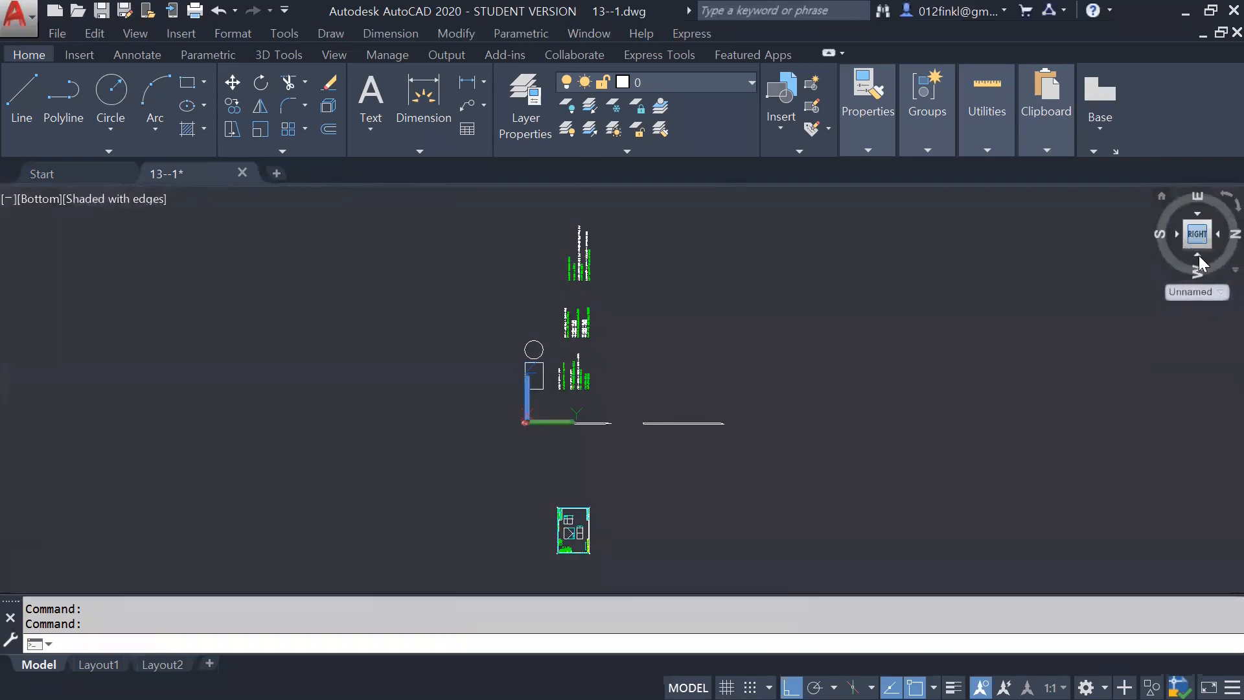
pyautogui.click(1198, 257)
pyautogui.click(1199, 255)
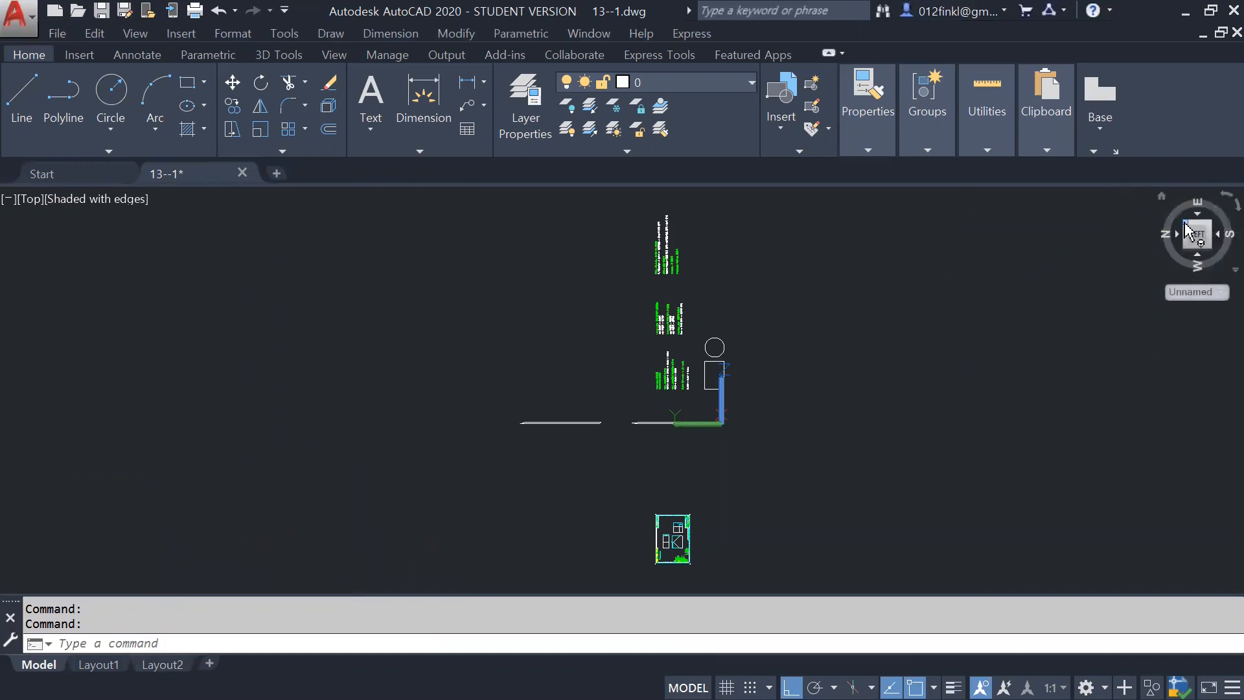
# Step: Return to the home view and examine the shapes and the UCS text notes close up
pyautogui.click(1162, 196)
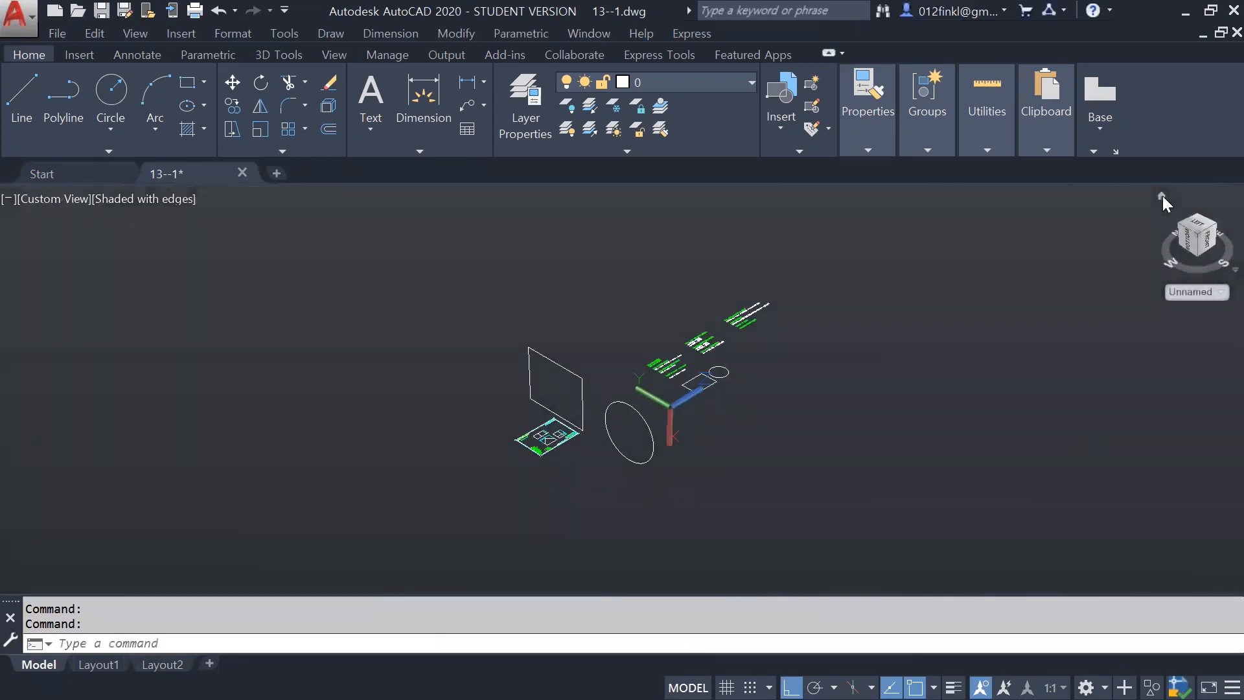
pyautogui.scroll(5, 609, 428)
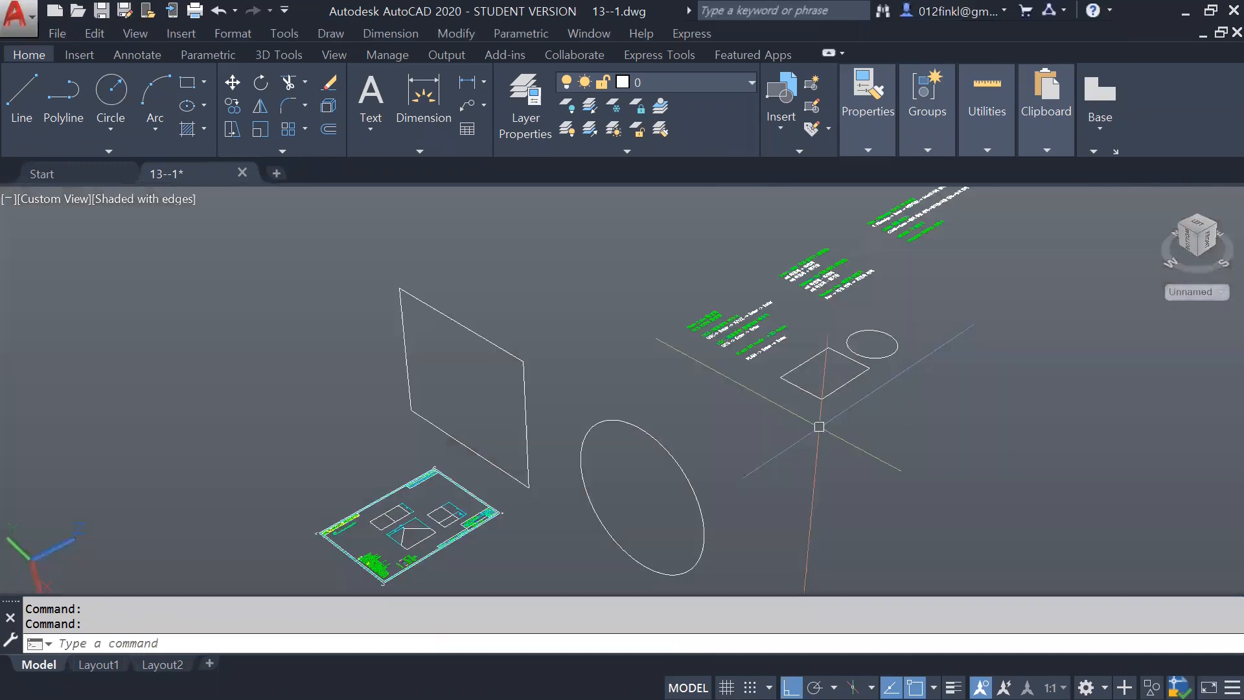
pyautogui.scroll(-2, 599, 451)
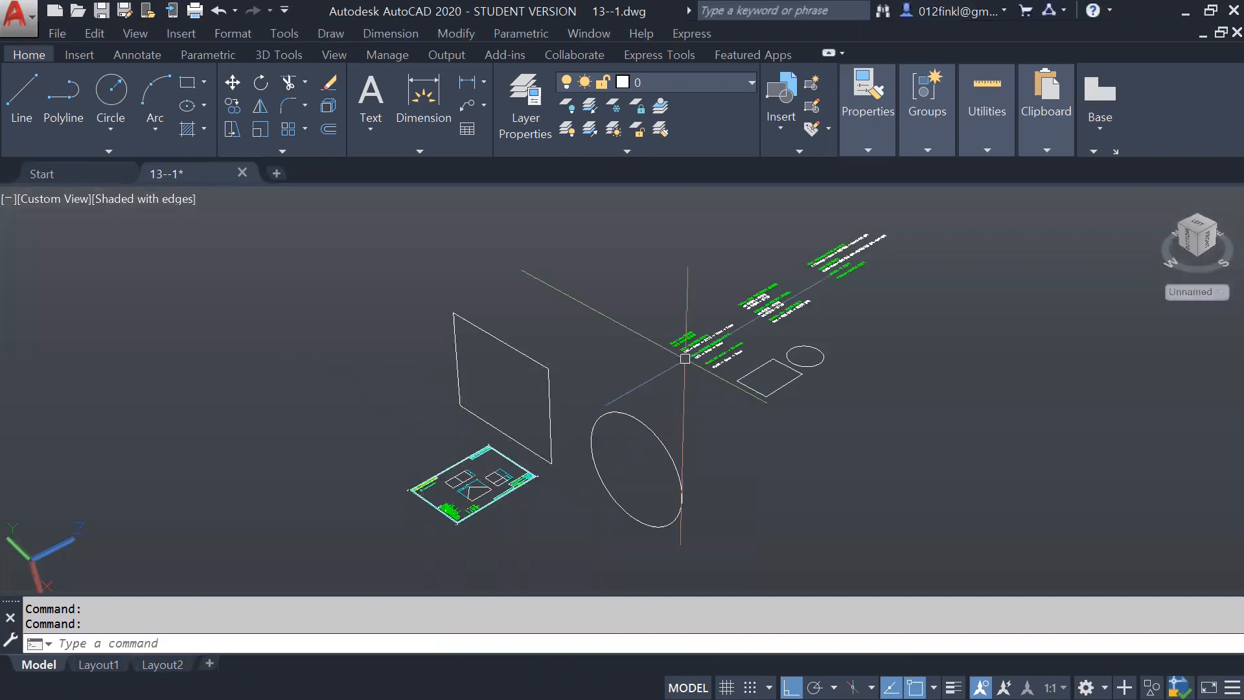
pyautogui.scroll(5, 686, 356)
pyautogui.scroll(2, 957, 230)
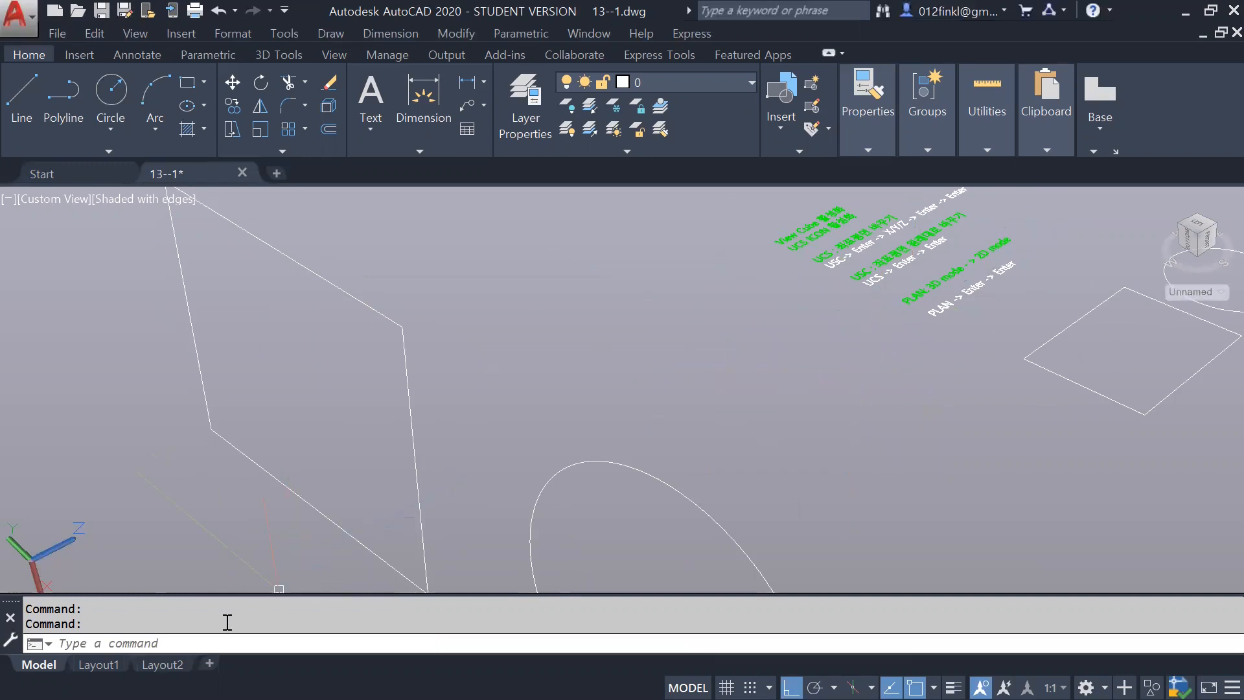
# Step: Try resetting the UCS to World and undo the reset
pyautogui.click(195, 643)
pyautogui.write('usc')
pyautogui.press('Return')
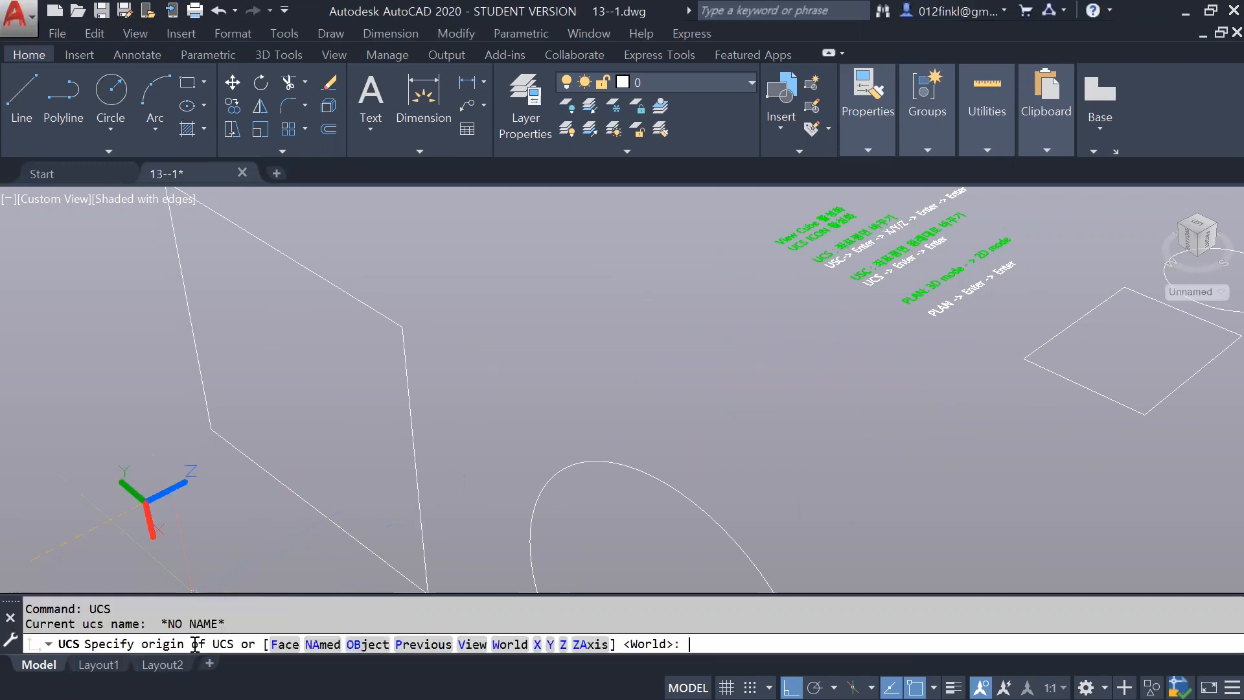
pyautogui.press('Return')
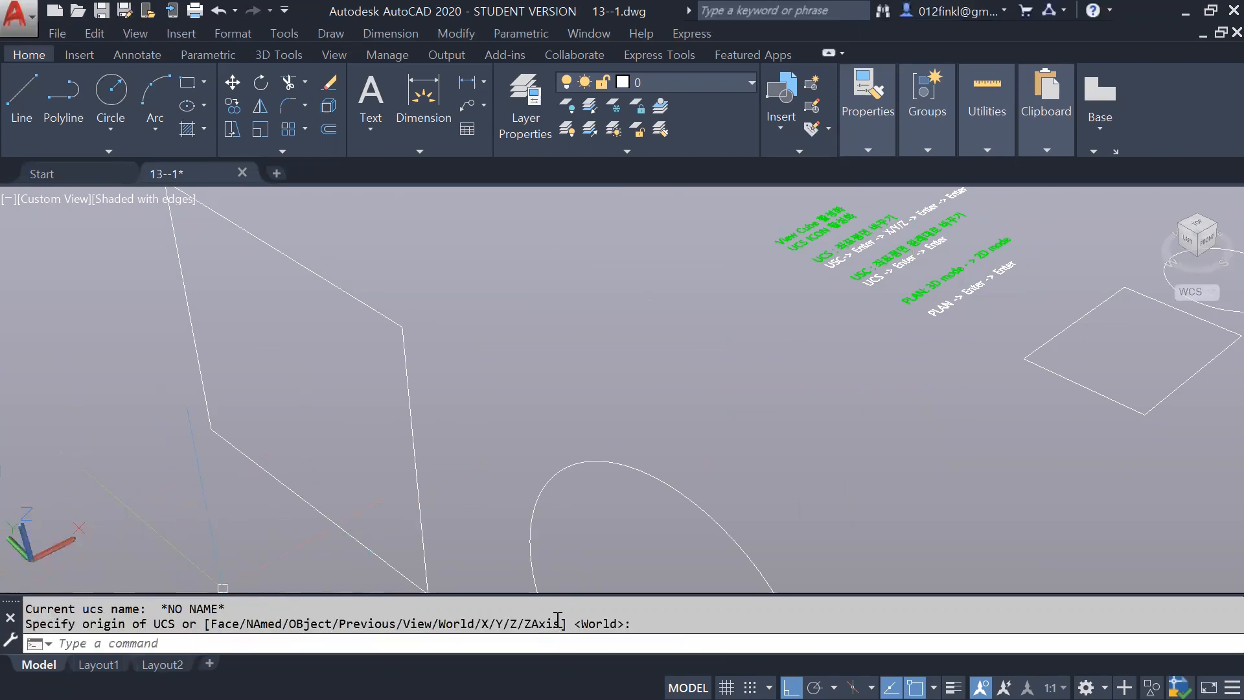
pyautogui.hotkey('ctrl', 'z')
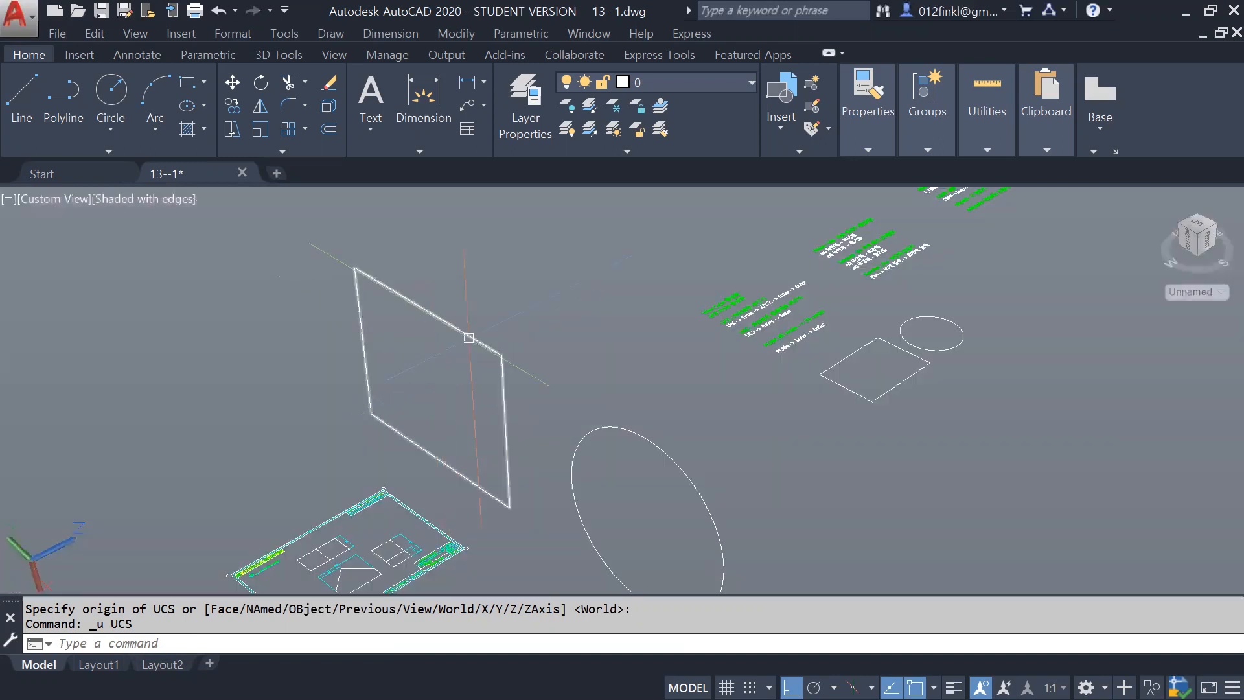
# Step: Highlight the large rectangle and circle, and separately the small rectangle and circle, to compare their planes
pyautogui.click(475, 339)
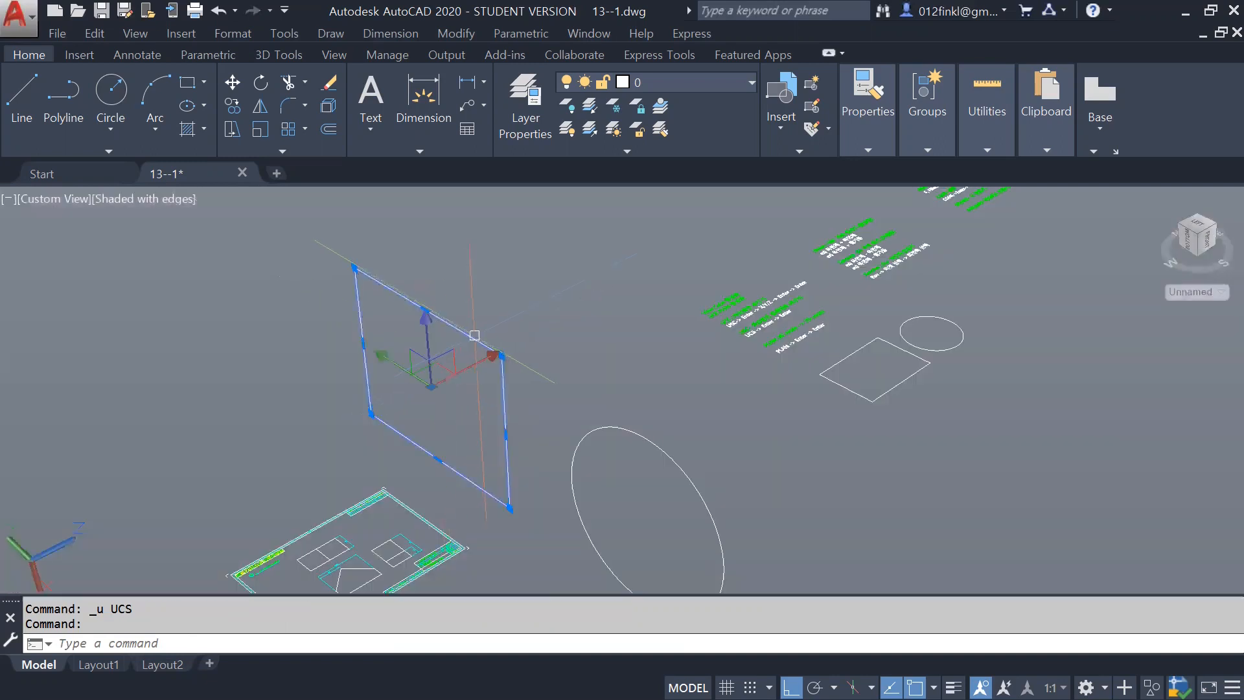
pyautogui.click(638, 428)
pyautogui.press('Escape')
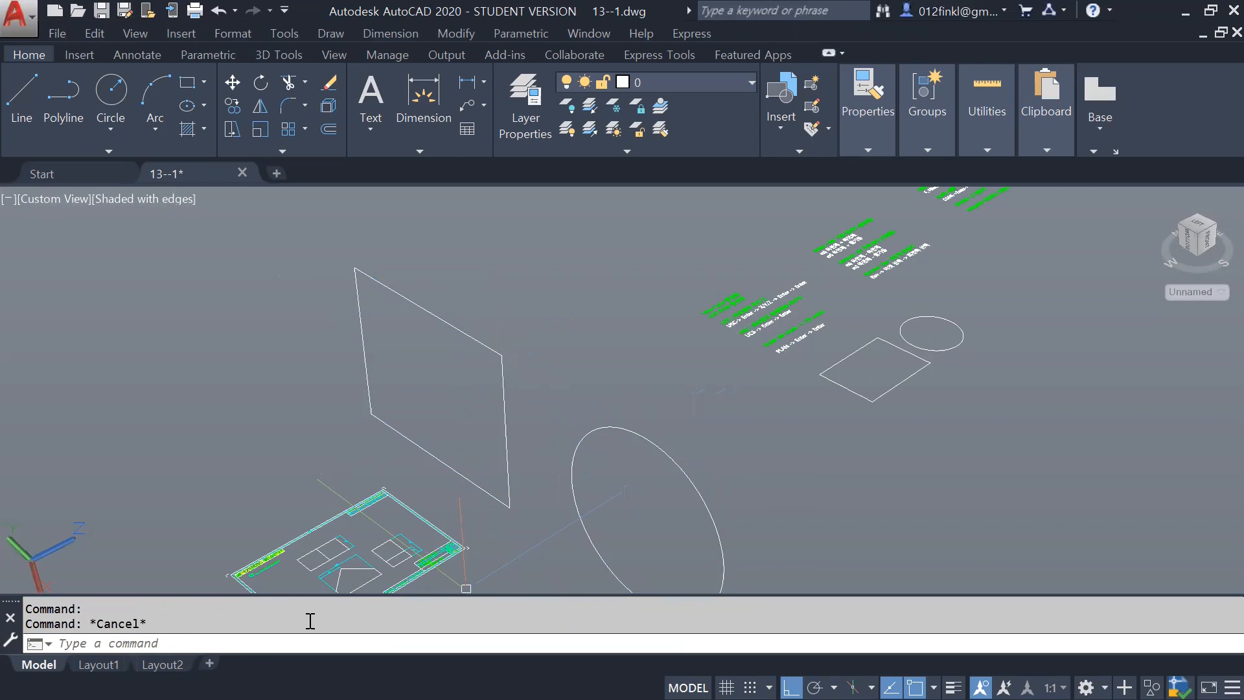
pyautogui.click(270, 639)
pyautogui.click(921, 358)
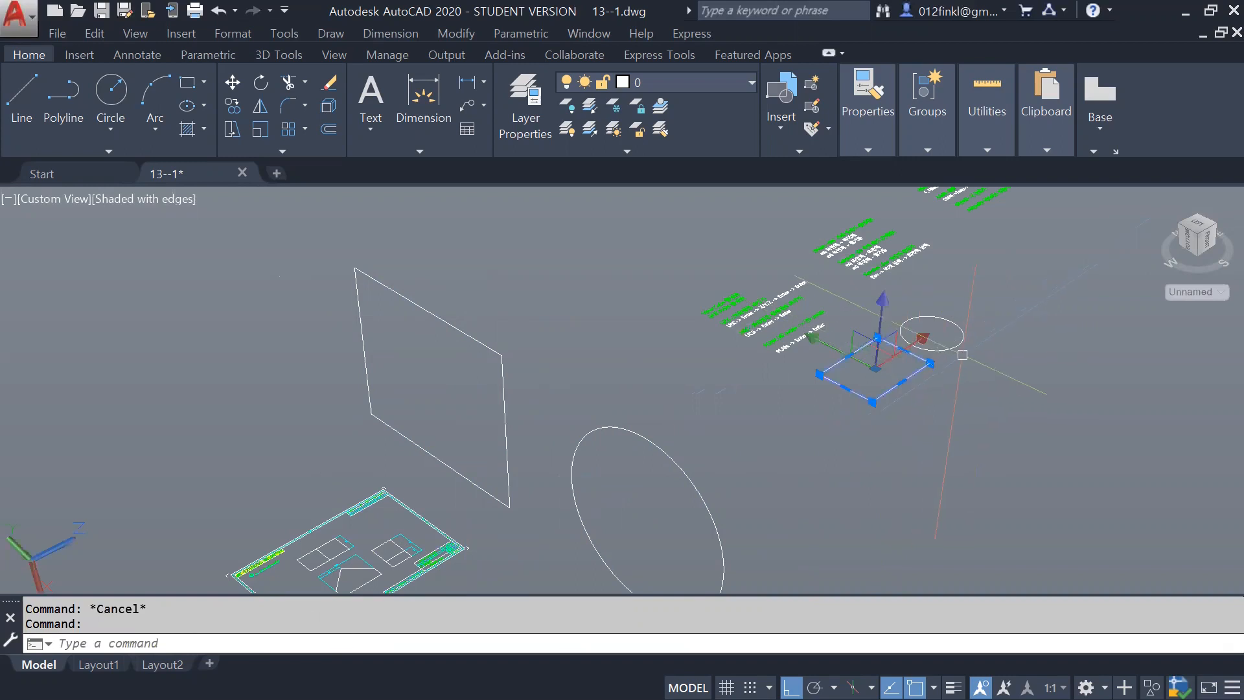
pyautogui.click(949, 348)
pyautogui.press('Escape')
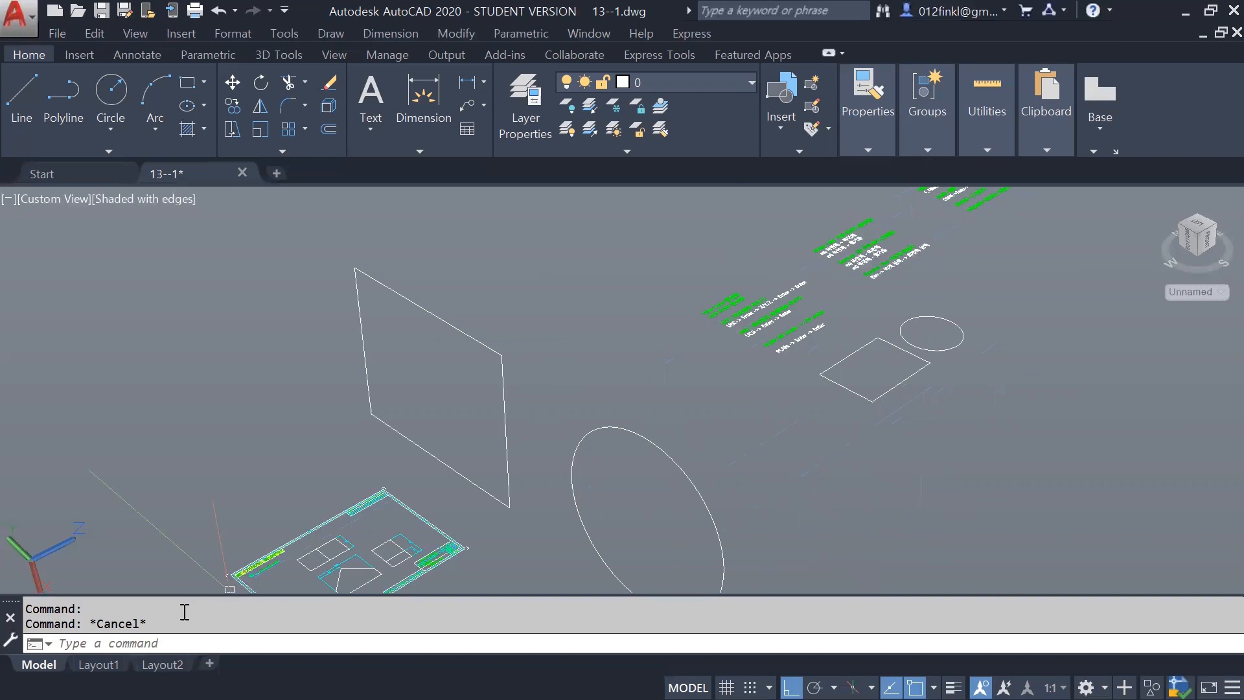
# Step: Reset the UCS to World and show the whole drawing from the Top face of the ViewCube
pyautogui.click(157, 635)
pyautogui.press('Return')
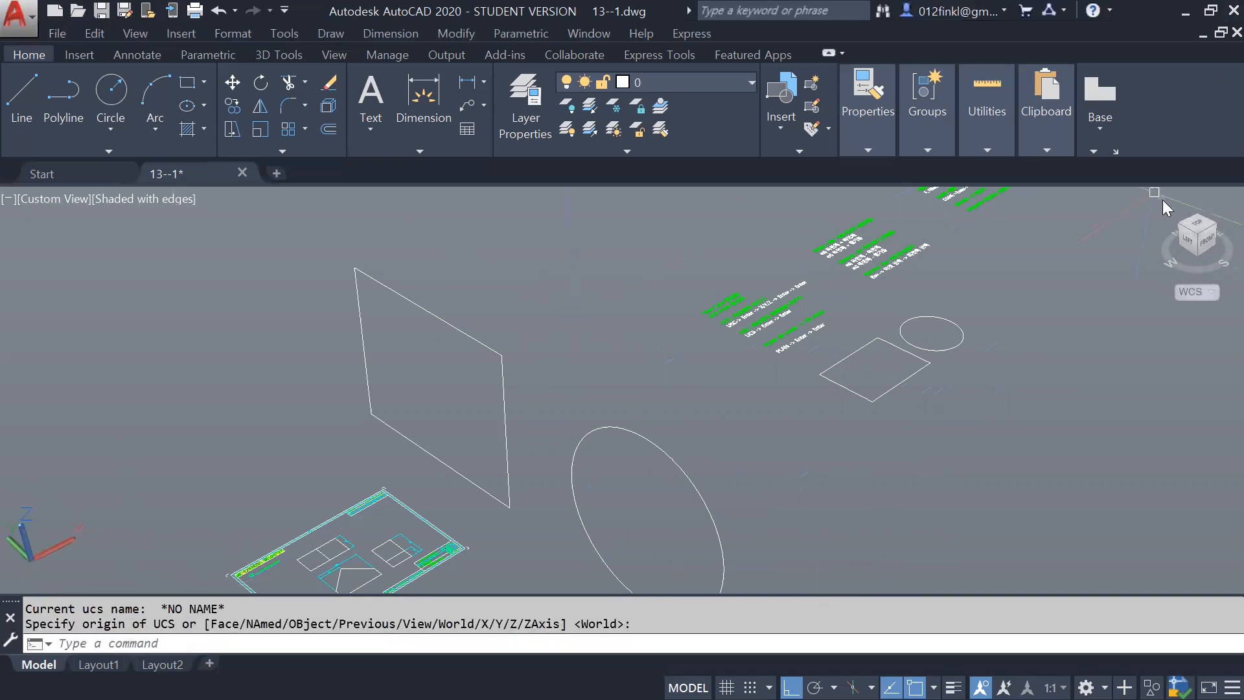
pyautogui.click(1196, 226)
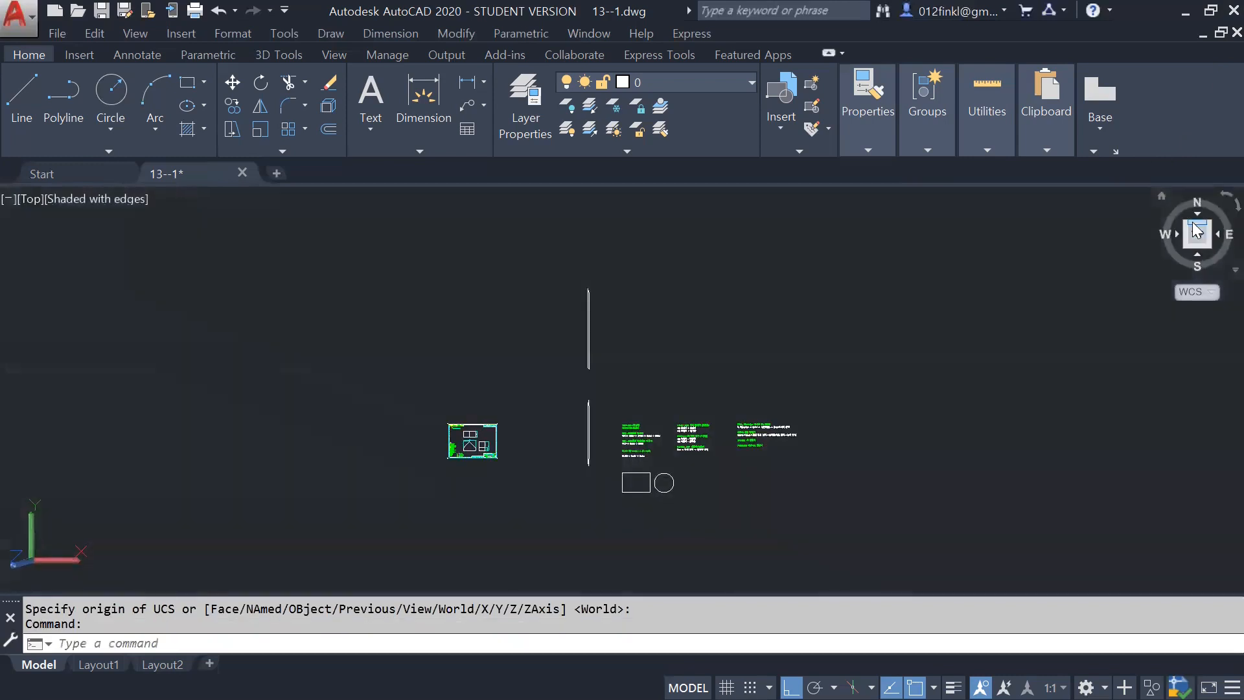
pyautogui.scroll(3, 694, 458)
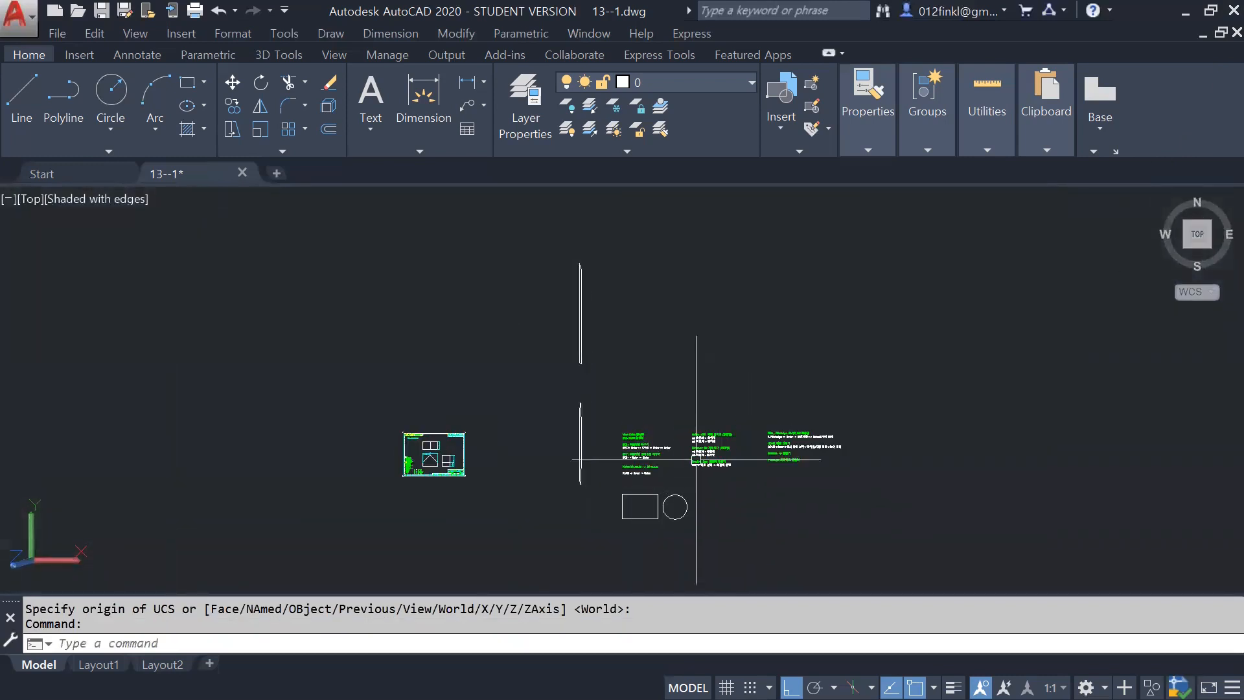
pyautogui.scroll(2, 696, 460)
pyautogui.scroll(-3, 351, 418)
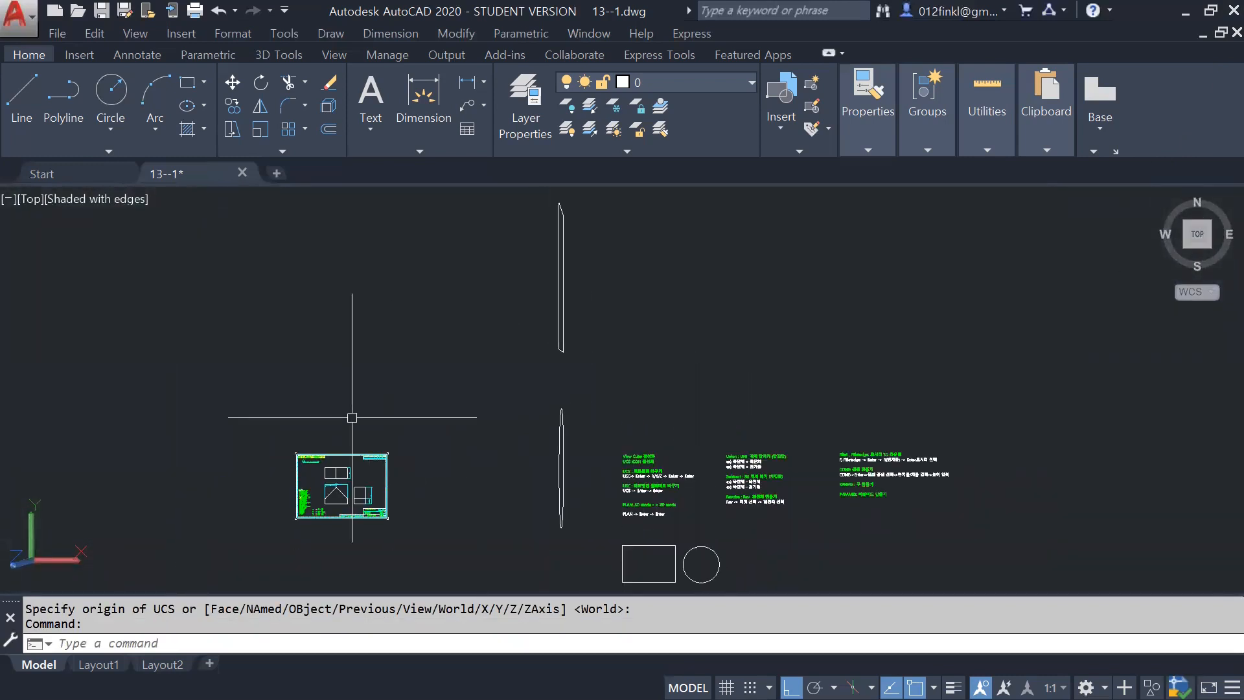
# Step: Highlight the edge-on rectangle and circle, then the text notes, to compare their planes in the Top view
pyautogui.click(560, 345)
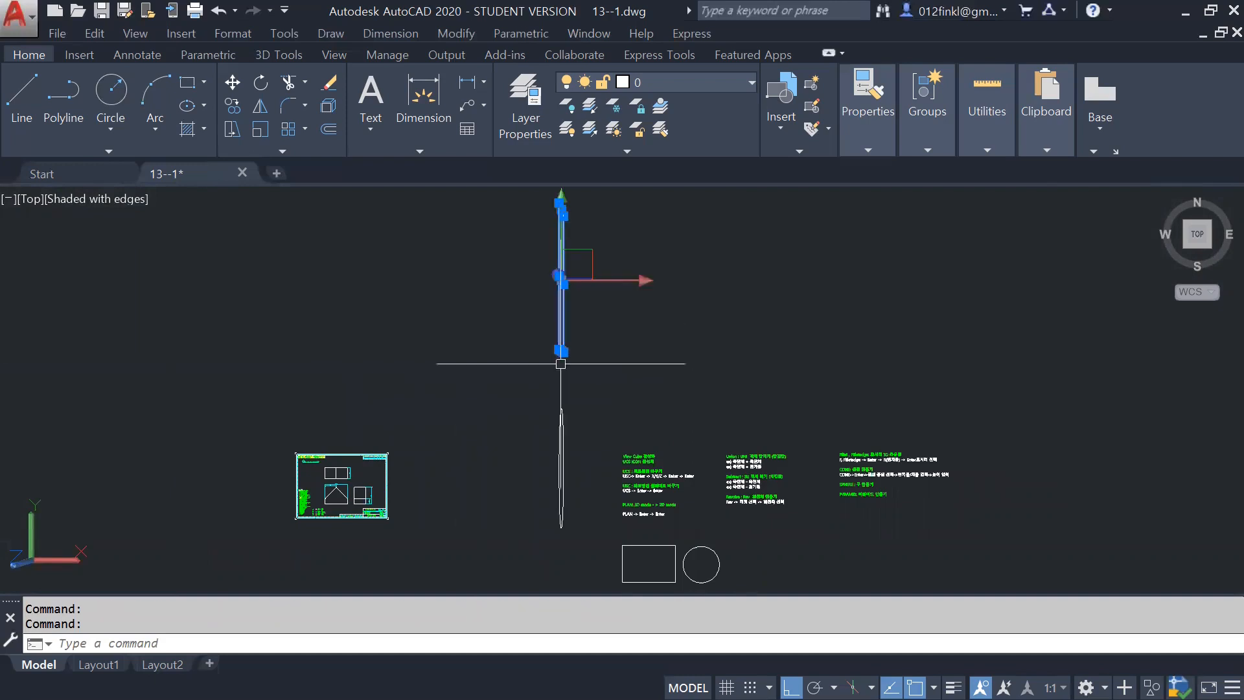
pyautogui.click(560, 429)
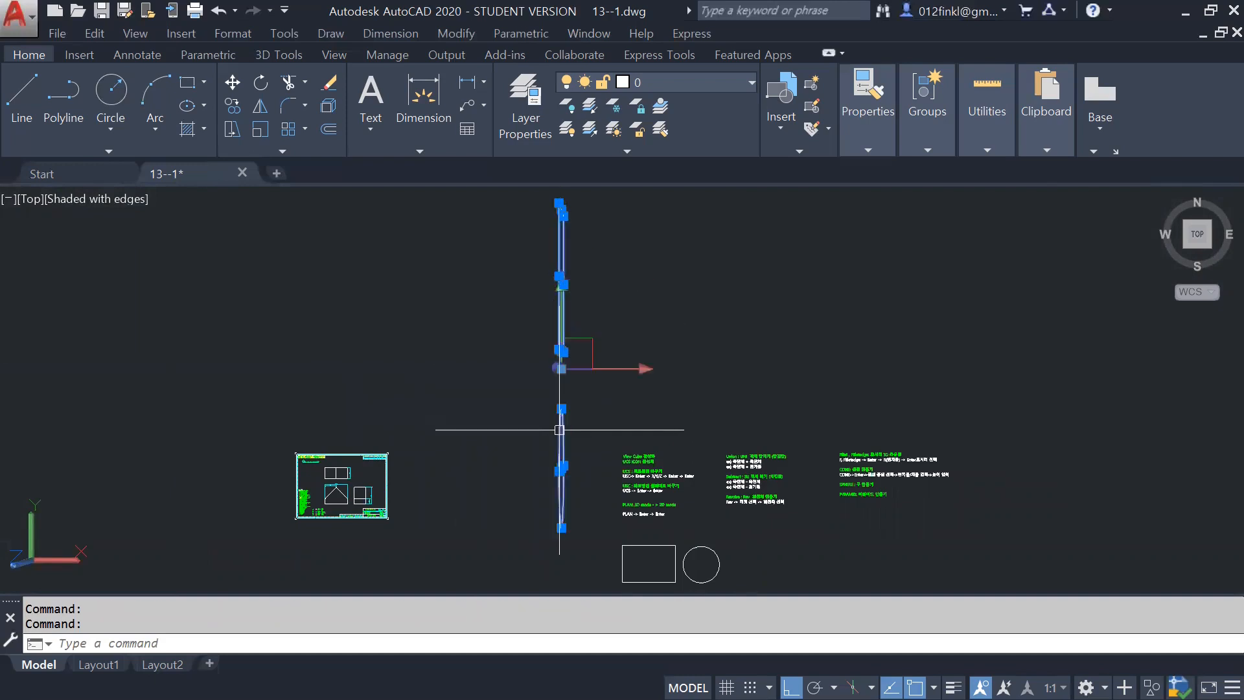
pyautogui.press('Escape')
pyautogui.click(601, 552)
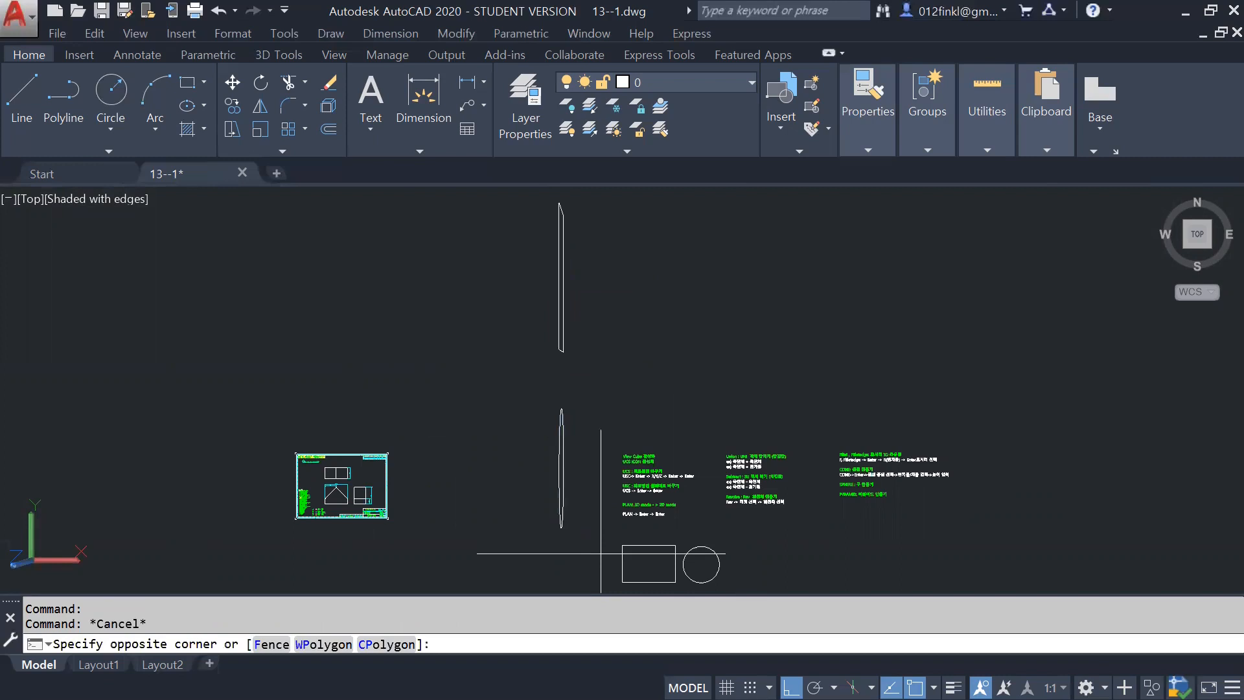
pyautogui.click(998, 396)
pyautogui.click(714, 307)
pyautogui.press('Escape')
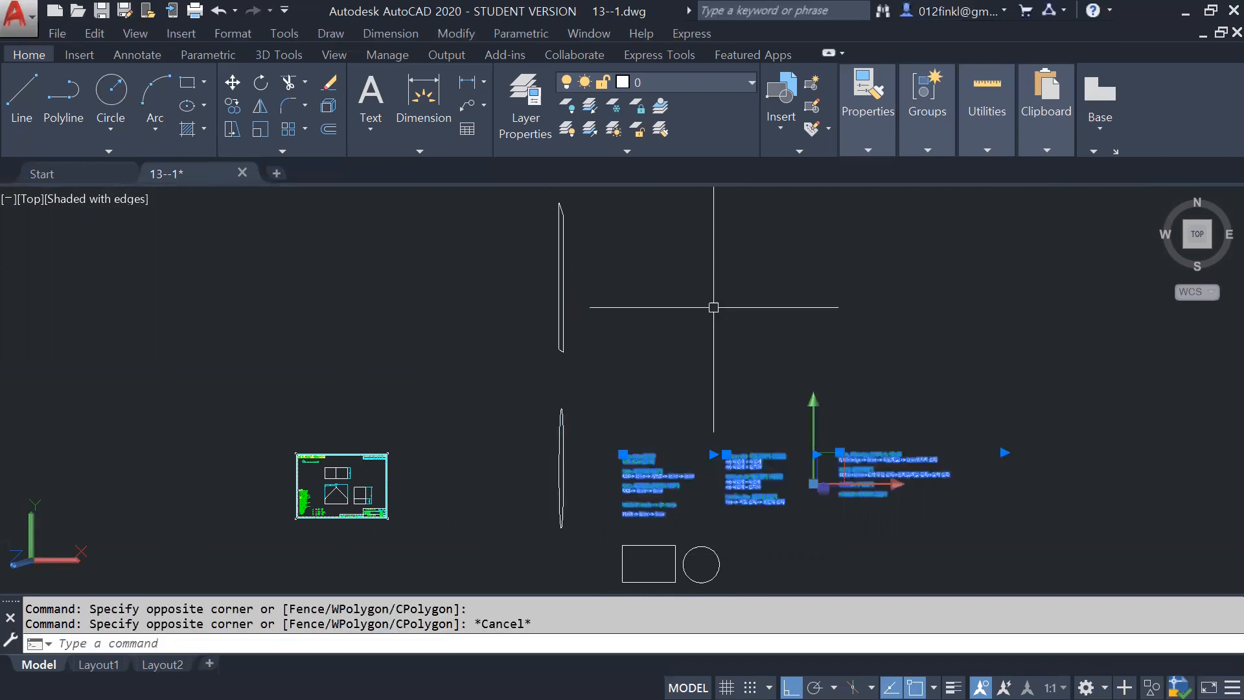
pyautogui.press('Escape')
pyautogui.doubleClick(557, 363)
pyautogui.press('Escape')
pyautogui.click(591, 533)
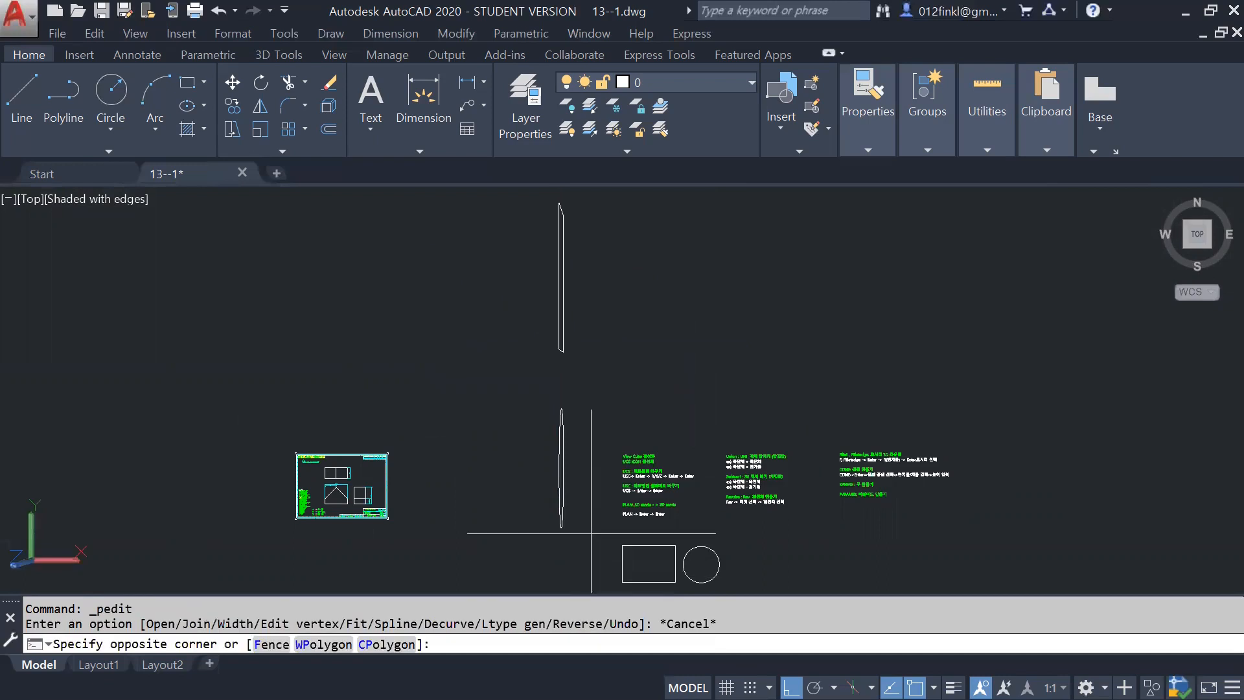
pyautogui.click(567, 513)
pyautogui.press('Escape')
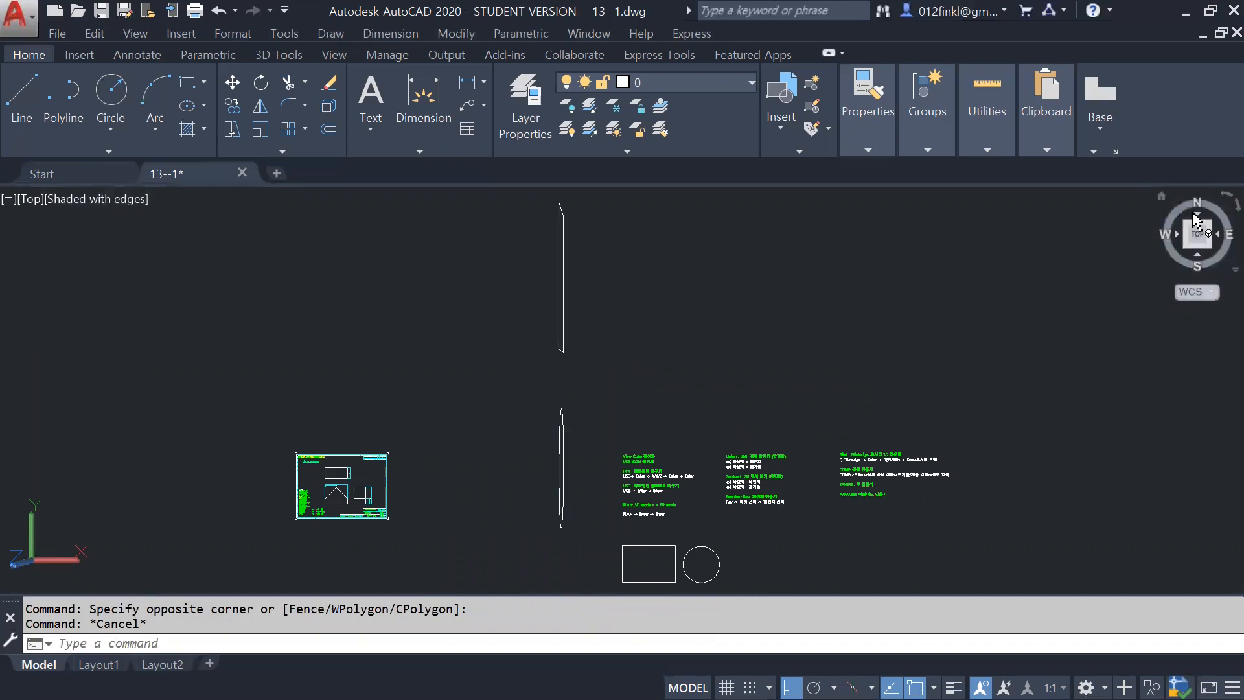
# Step: Examine the text notes and the surrounding shapes closely in the Top view
pyautogui.scroll(1, 981, 488)
pyautogui.scroll(2, 982, 488)
pyautogui.moveTo(985, 472); pyautogui.dragTo(785, 380, button='middle')
pyautogui.scroll(-3, 771, 381)
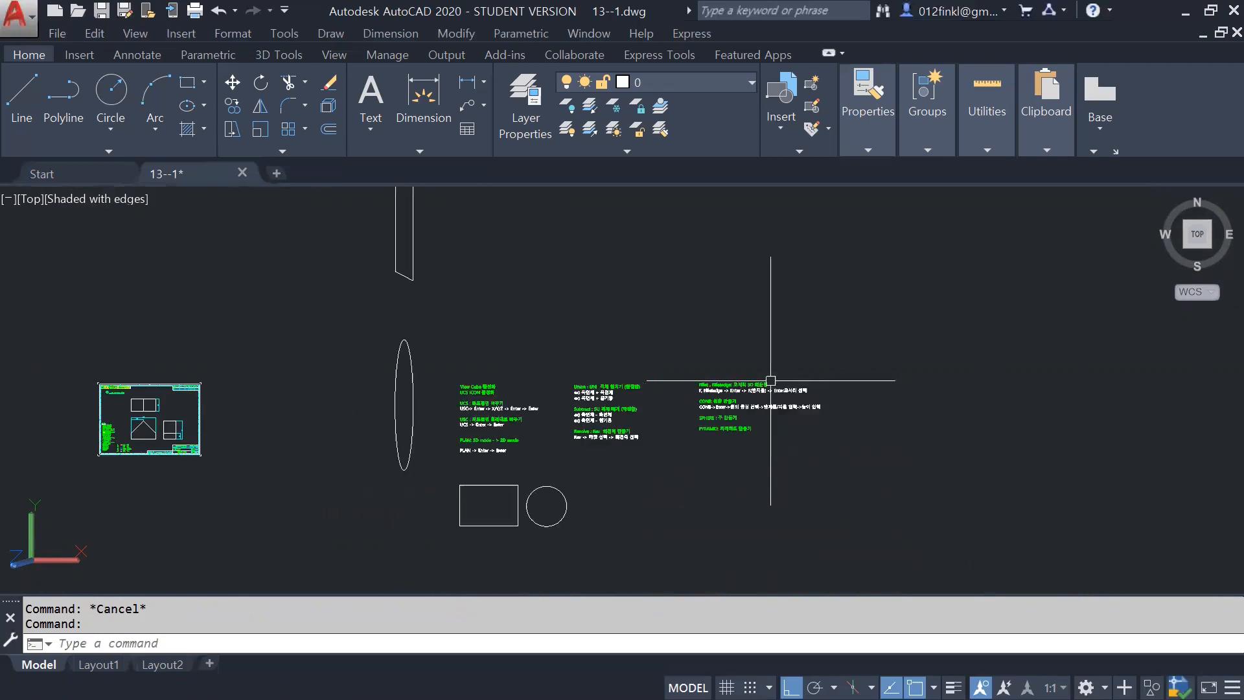
pyautogui.scroll(1, 468, 416)
pyautogui.scroll(-1, 469, 415)
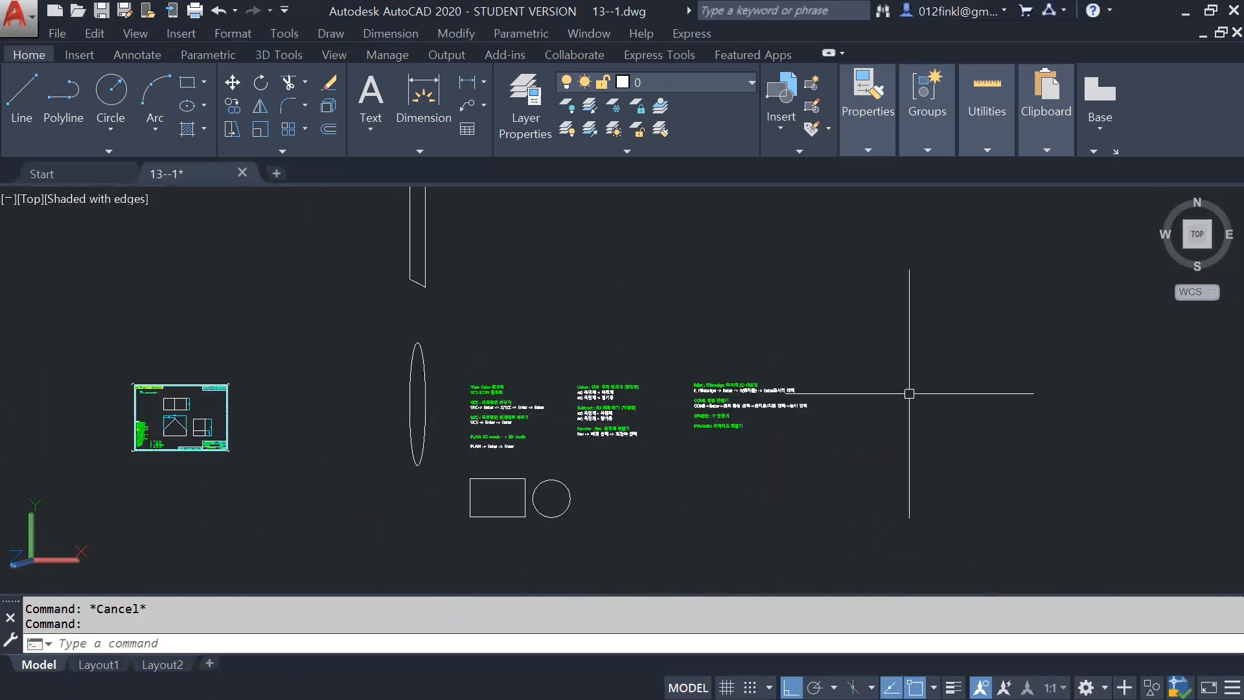
pyautogui.click(1196, 238)
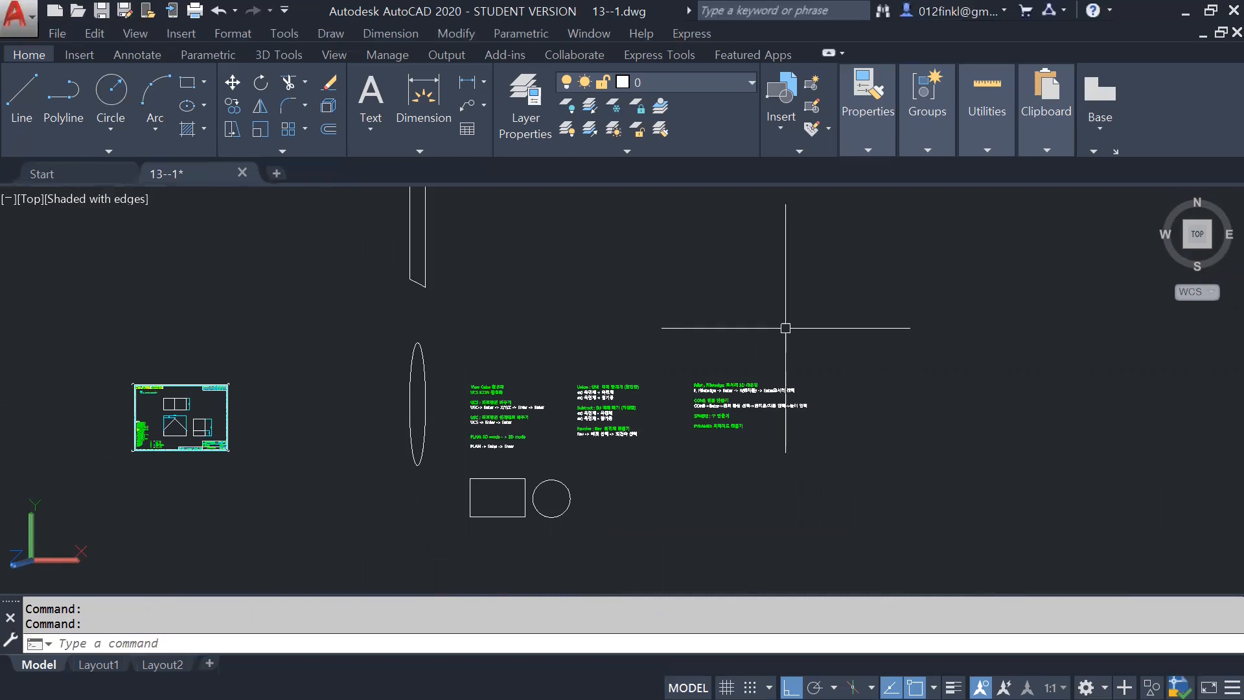
pyautogui.scroll(-2, 786, 328)
pyautogui.scroll(1, 786, 327)
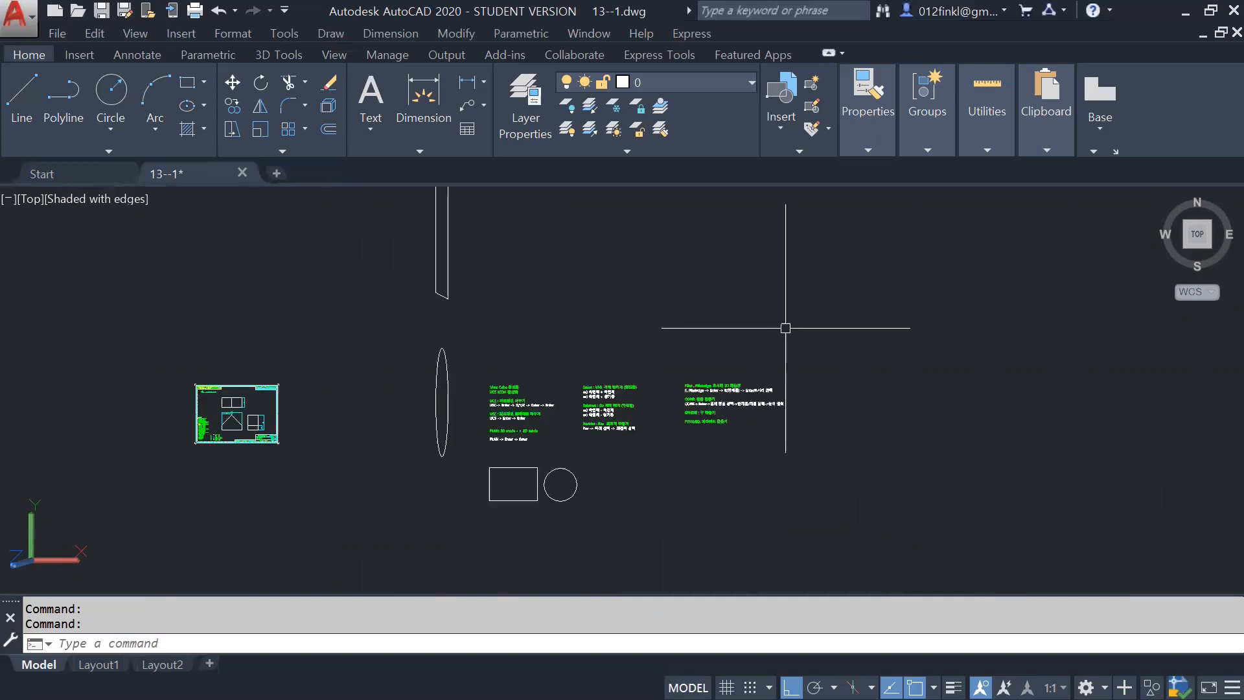
# Step: Orbit freely around the shapes and notes, then switch to the SE Isometric view
pyautogui.moveTo(786, 328)
pyautogui.mouseDown(button='middle')
pyautogui.moveTo(767, 305)
pyautogui.moveTo(733, 337)
pyautogui.moveTo(776, 278)
pyautogui.moveTo(794, 322)
pyautogui.moveTo(779, 383)
pyautogui.moveTo(777, 356)
pyautogui.moveTo(828, 363)
pyautogui.moveTo(747, 377)
pyautogui.moveTo(790, 369)
pyautogui.moveTo(706, 364)
pyautogui.moveTo(815, 357)
pyautogui.moveTo(808, 372)
pyautogui.moveTo(782, 369)
pyautogui.mouseUp(button='middle')
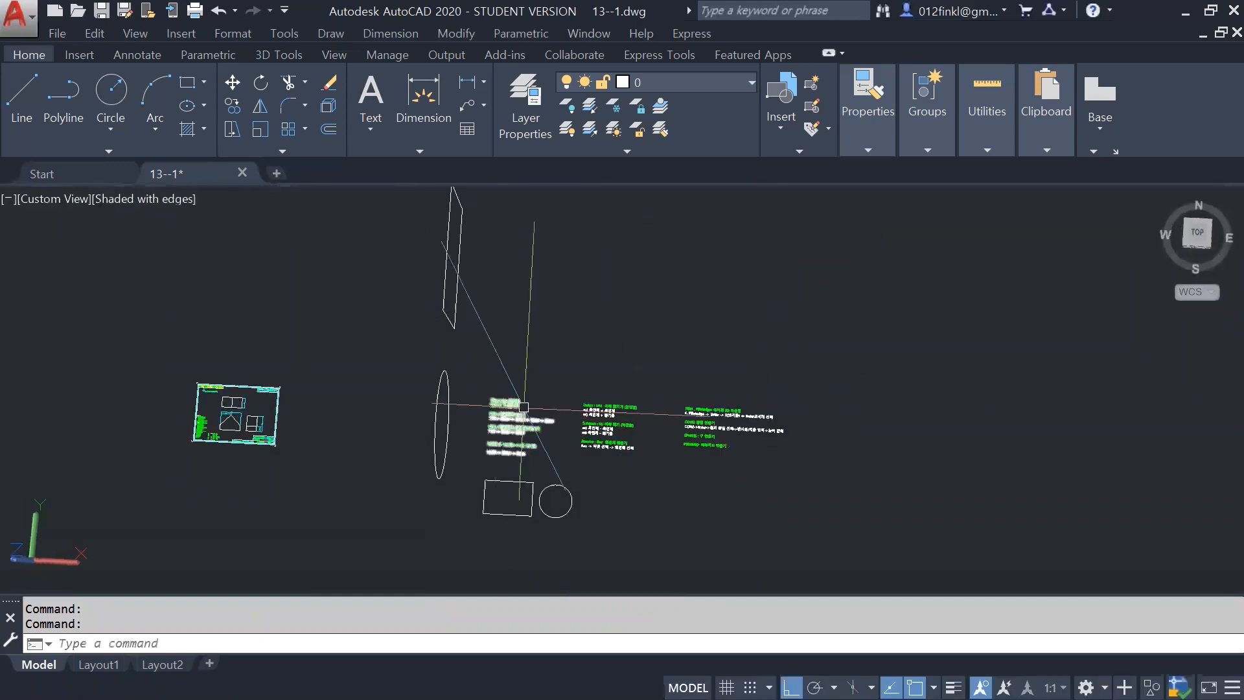
pyautogui.scroll(-3, 654, 426)
pyautogui.scroll(4, 669, 428)
pyautogui.keyDown('shift'); pyautogui.moveTo(716, 413); pyautogui.dragTo(667, 311, button='middle'); pyautogui.keyUp('shift')
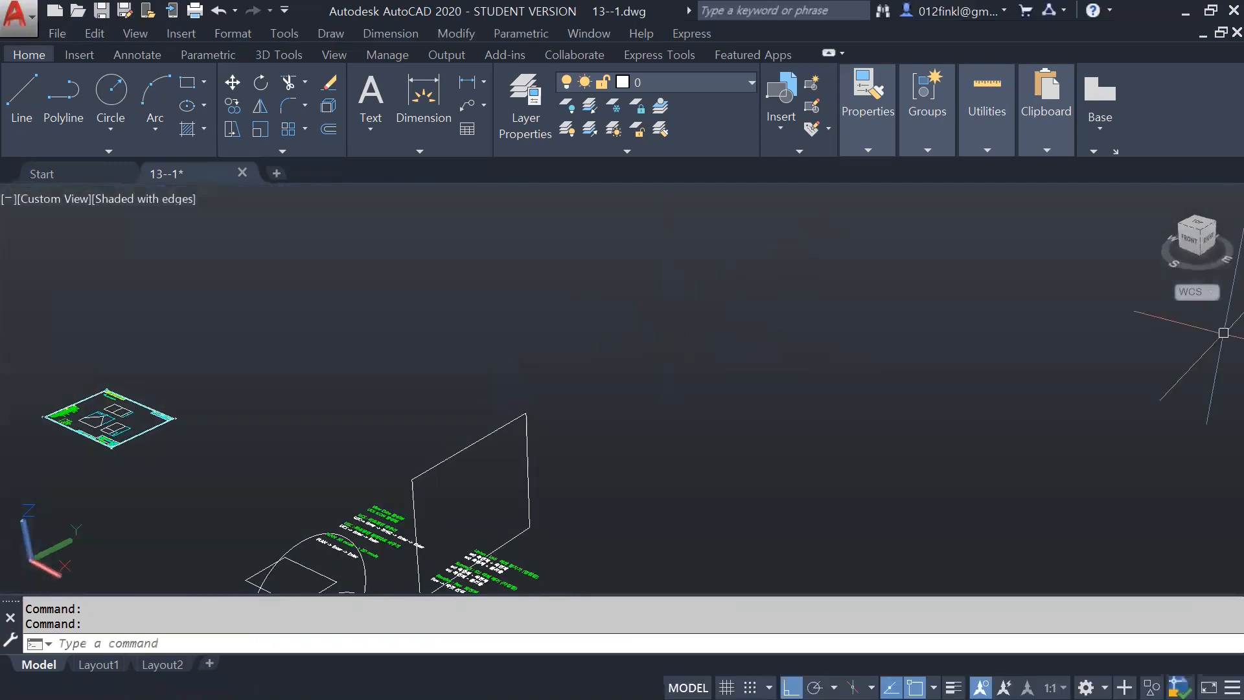
pyautogui.click(1199, 237)
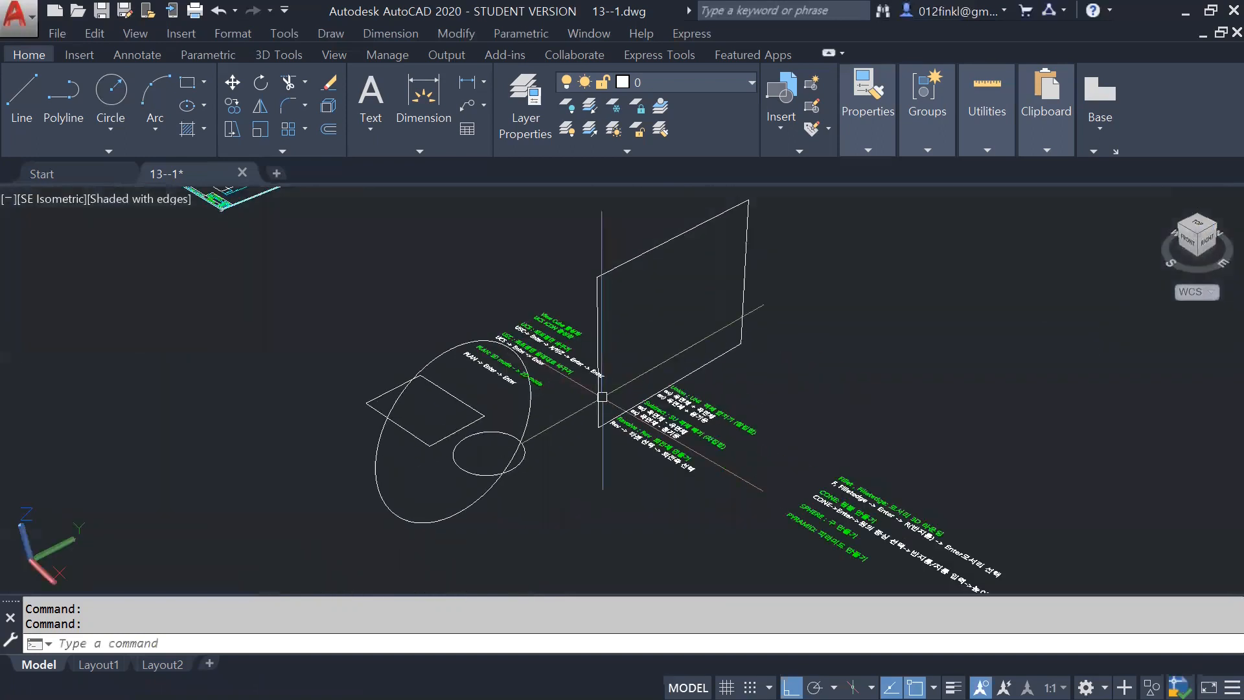
# Step: Alternate between free orbit and the ViewCube's Top face, finishing in the Top view
pyautogui.click(1200, 235)
pyautogui.keyDown('shift'); pyautogui.moveTo(610, 411); pyautogui.dragTo(616, 495, button='middle'); pyautogui.keyUp('shift')
pyautogui.click(1195, 237)
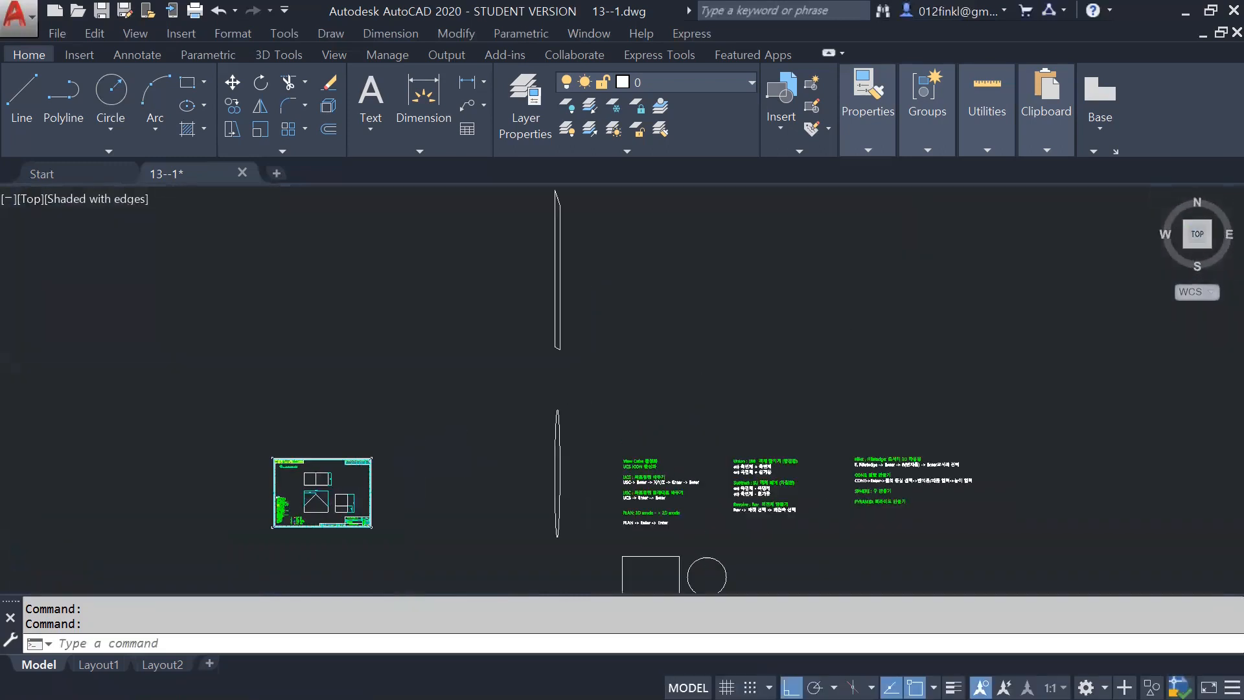
pyautogui.keyDown('shift'); pyautogui.moveTo(687, 500); pyautogui.dragTo(652, 581, button='middle'); pyautogui.keyUp('shift')
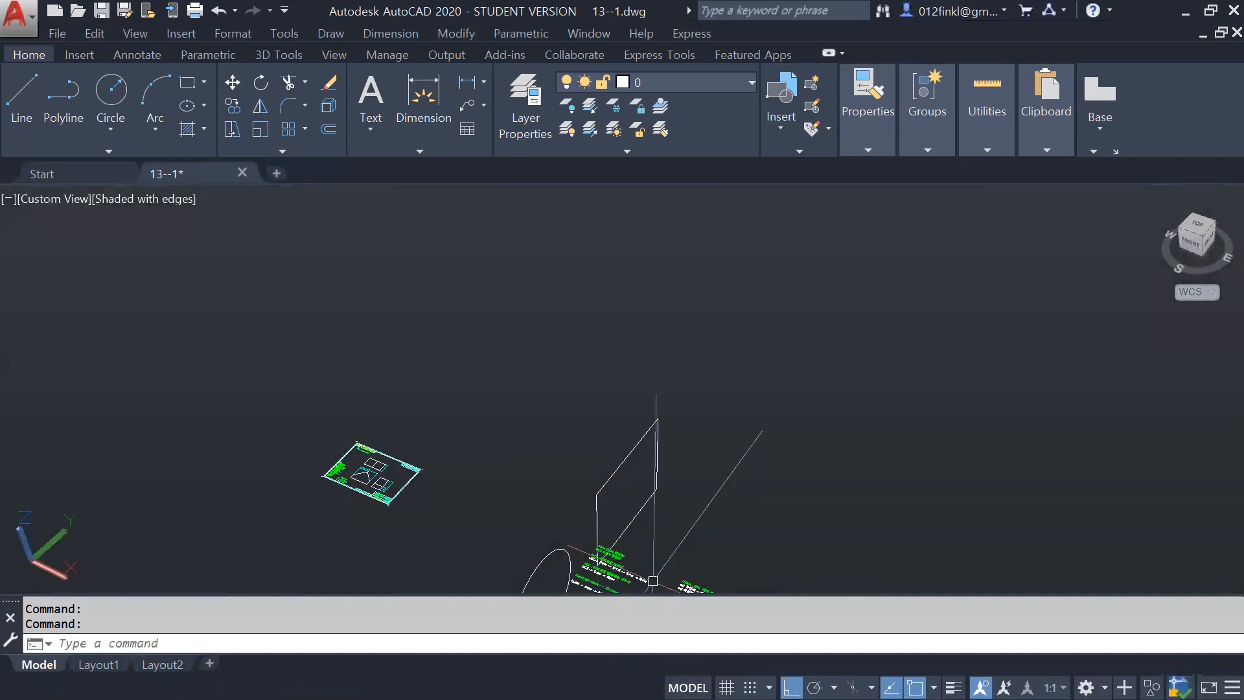
pyautogui.click(1197, 227)
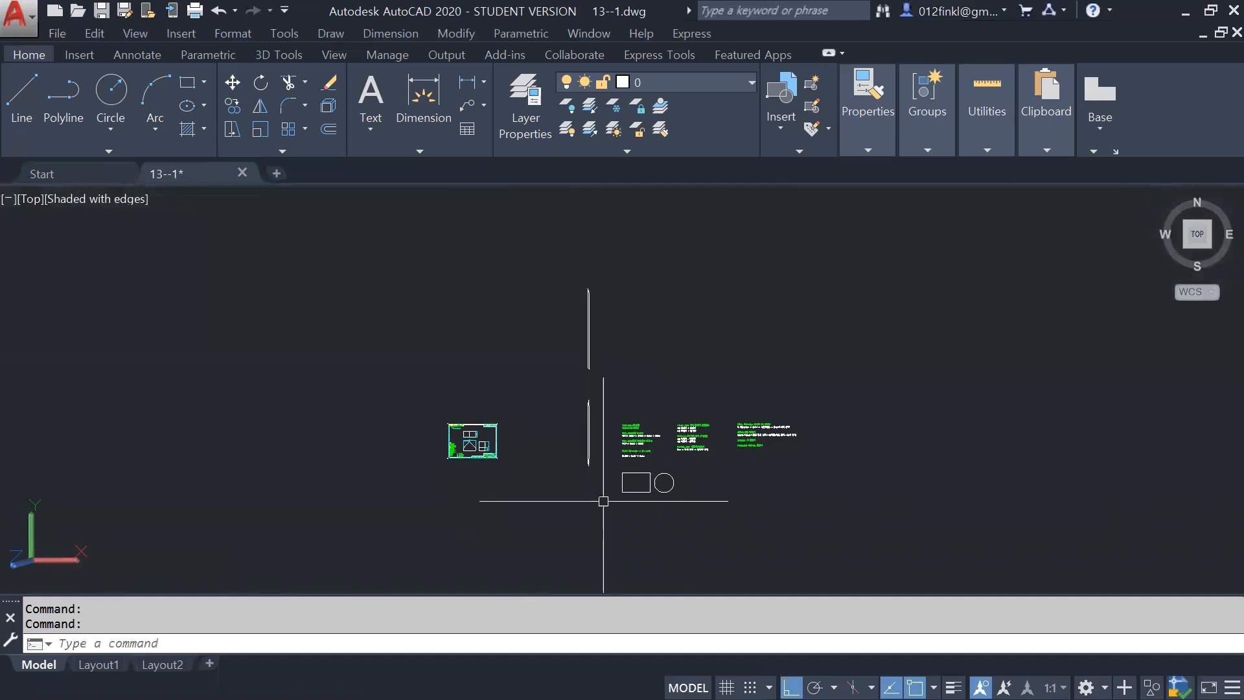
# Step: Cycle through the SE and NE Isometric views and a tilted view with the ViewCube, returning to the Top view
pyautogui.click(1207, 252)
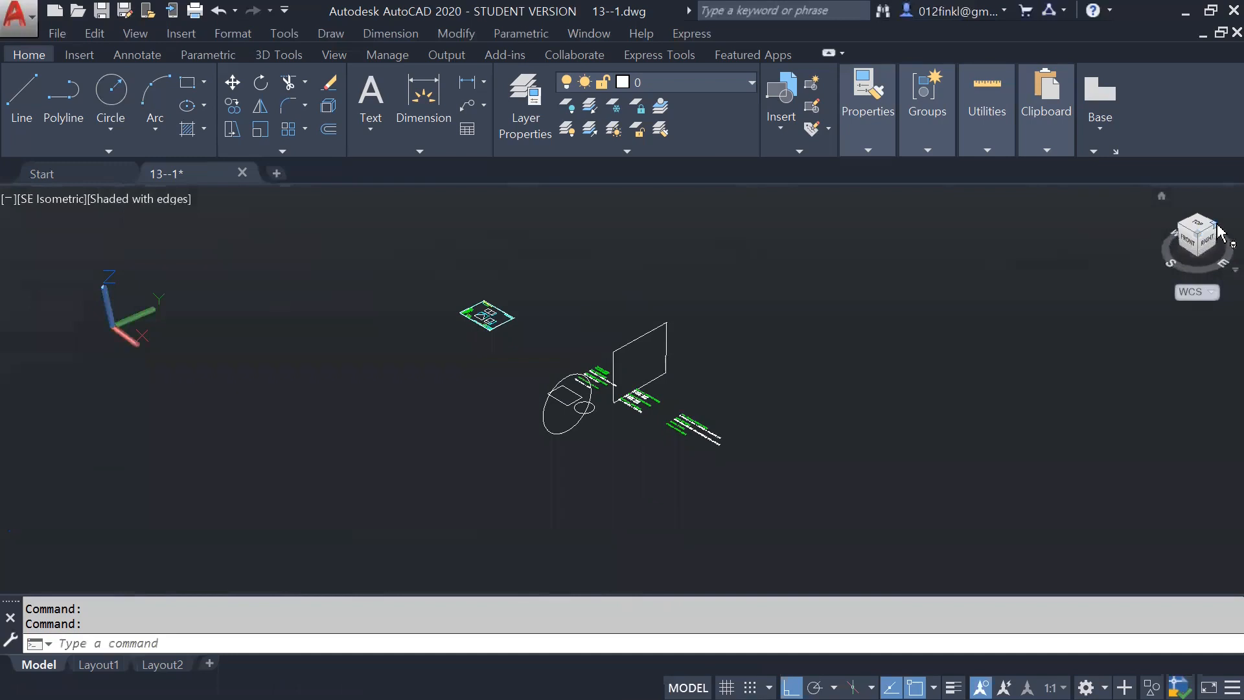
pyautogui.click(1217, 228)
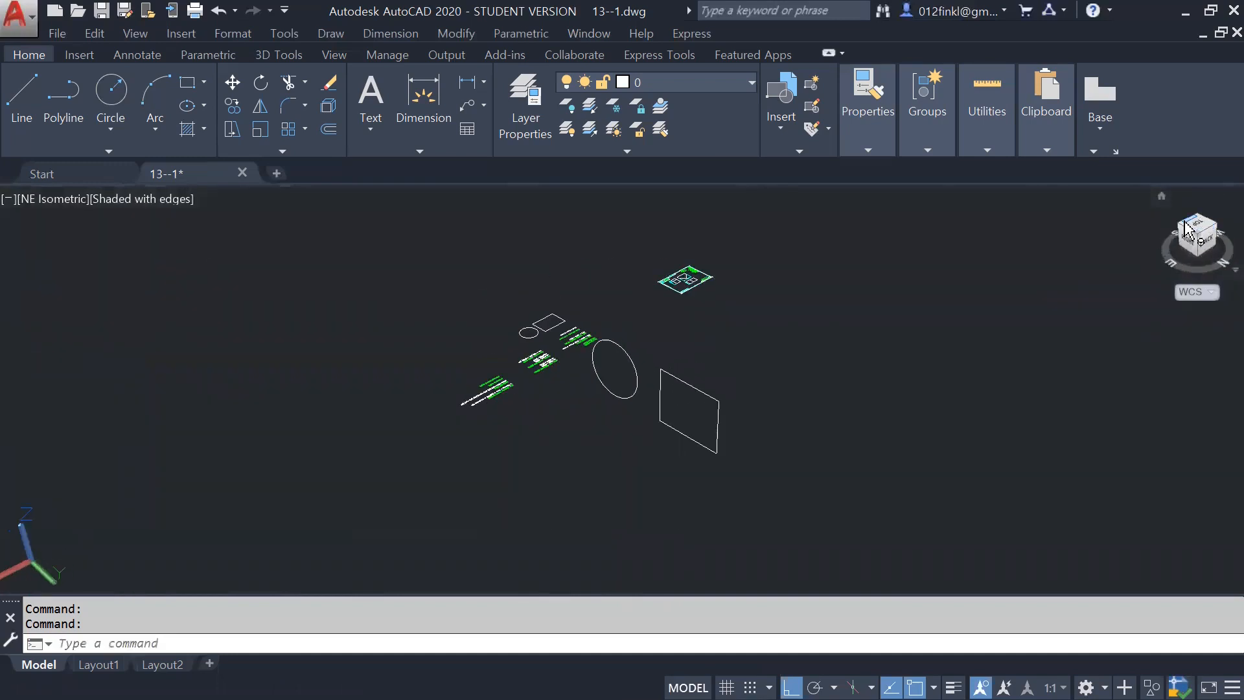
pyautogui.click(1195, 244)
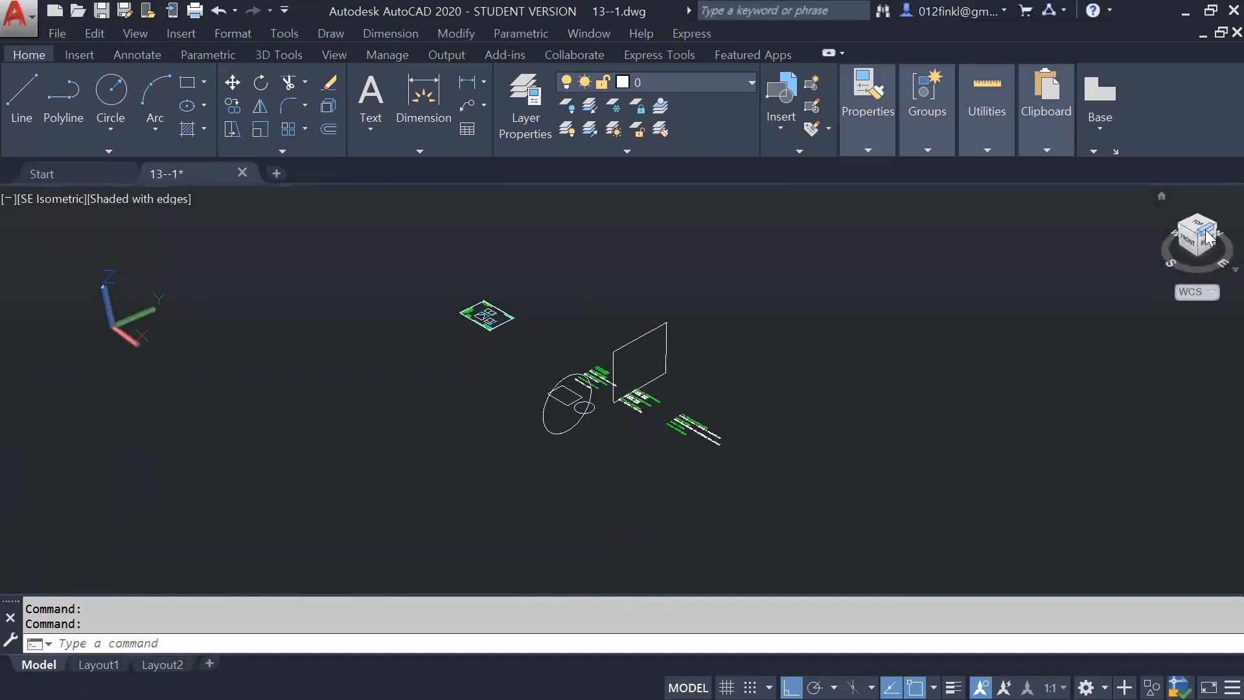
pyautogui.click(1206, 237)
pyautogui.click(1199, 235)
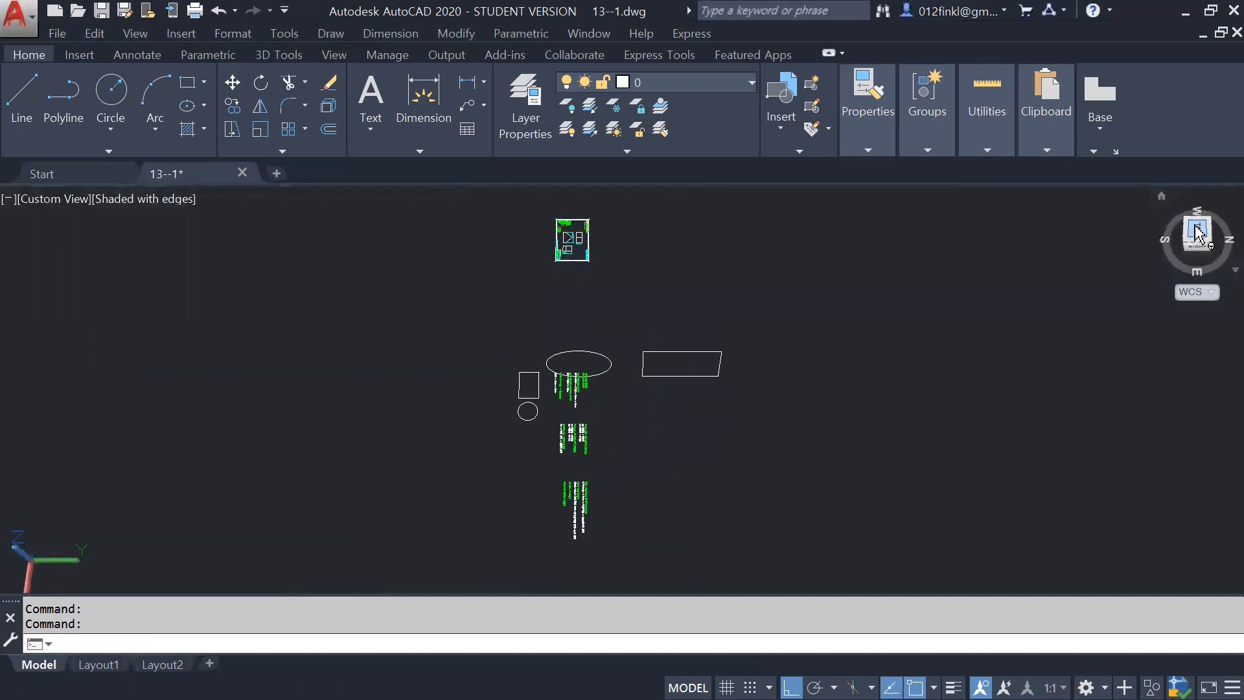
pyautogui.click(1216, 201)
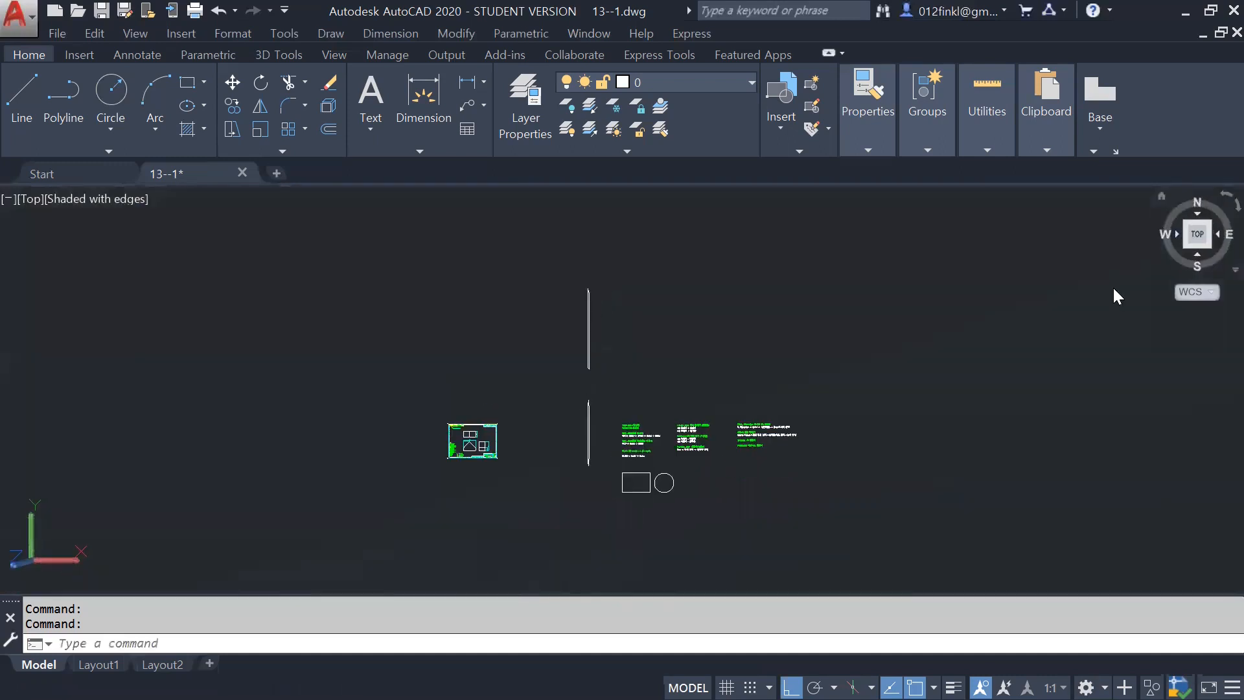
# Step: Erase the edge-on rectangle and circle between the title-block drawing and the text notes
pyautogui.scroll(3, 609, 475)
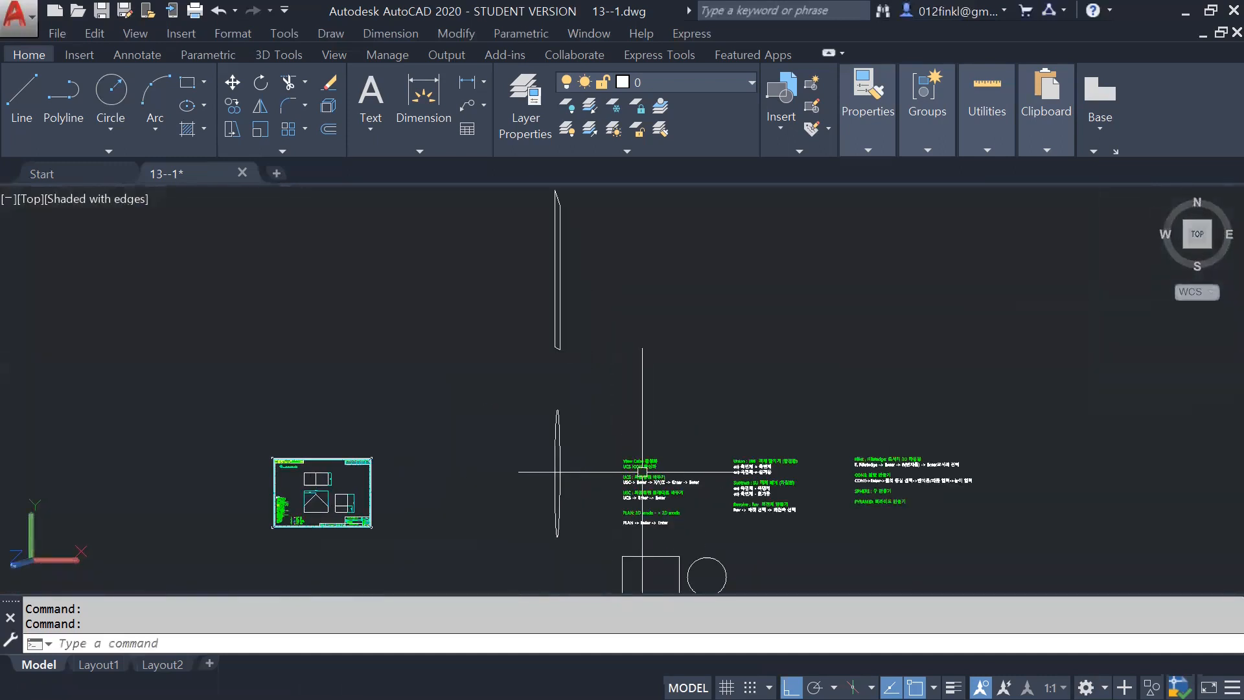
pyautogui.click(578, 558)
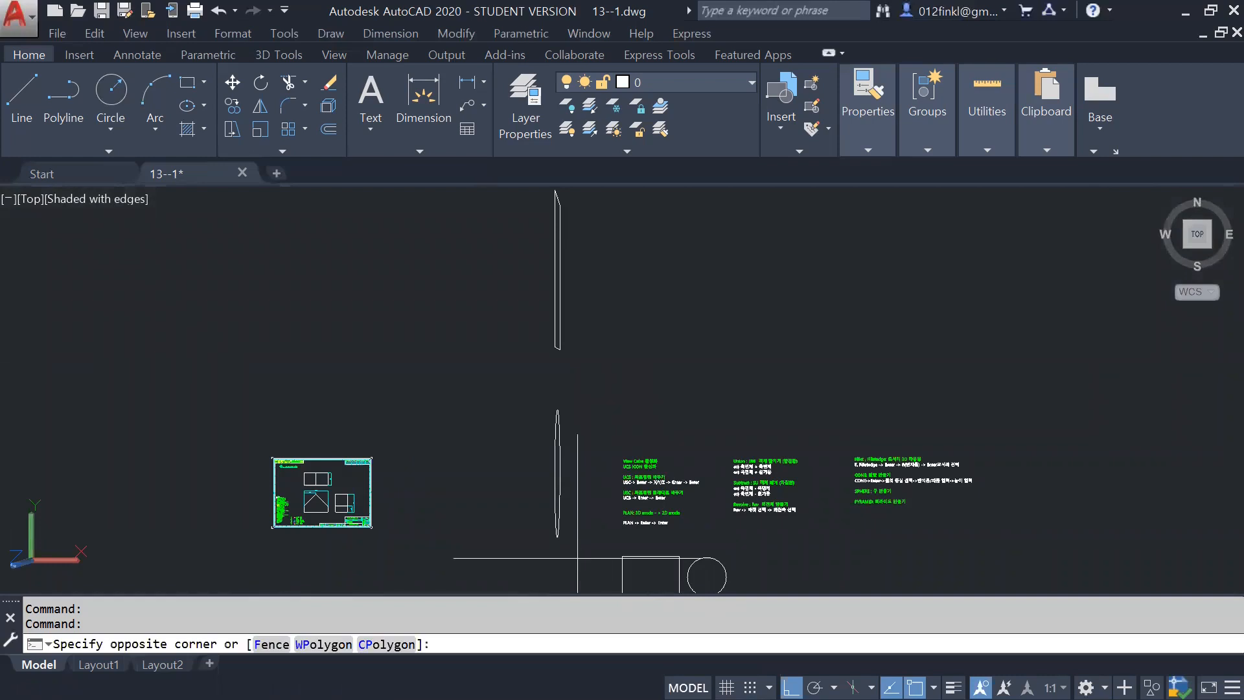
pyautogui.click(528, 314)
pyautogui.press('Delete')
pyautogui.scroll(-2, 528, 314)
pyautogui.scroll(2, 721, 564)
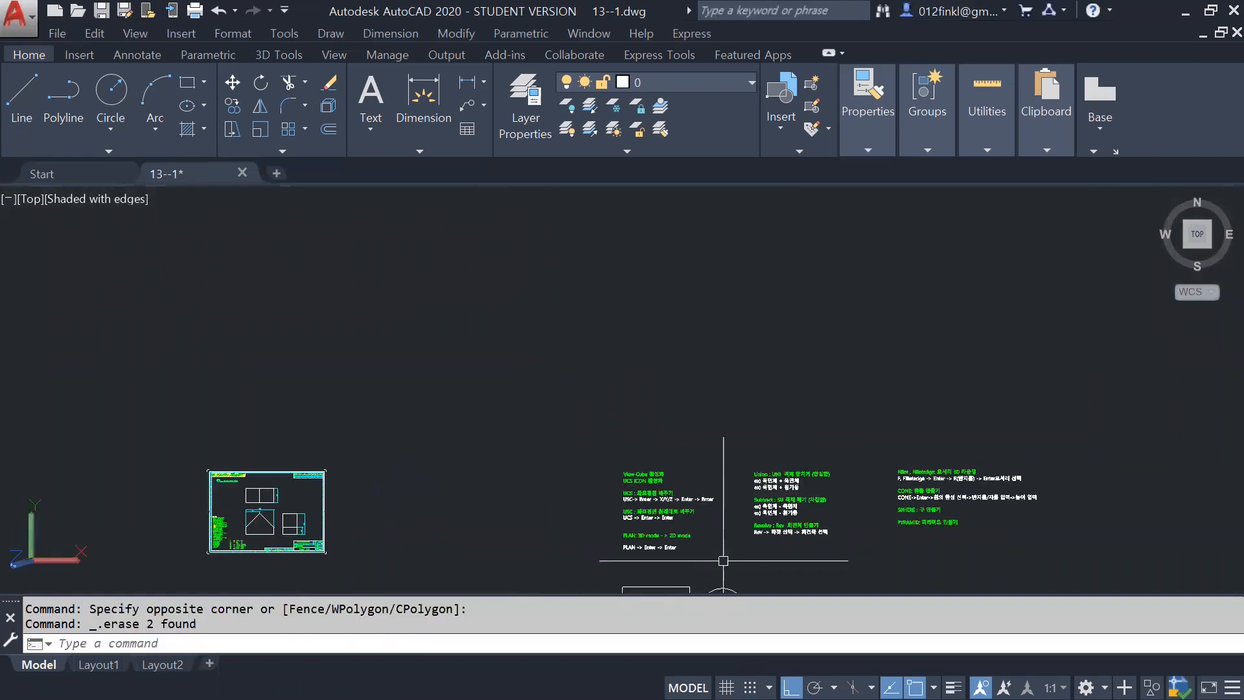
# Step: Start a selection window beside the remaining rectangle and circle, and bring the text notes into close view
pyautogui.scroll(-4, 560, 450)
pyautogui.click(577, 458)
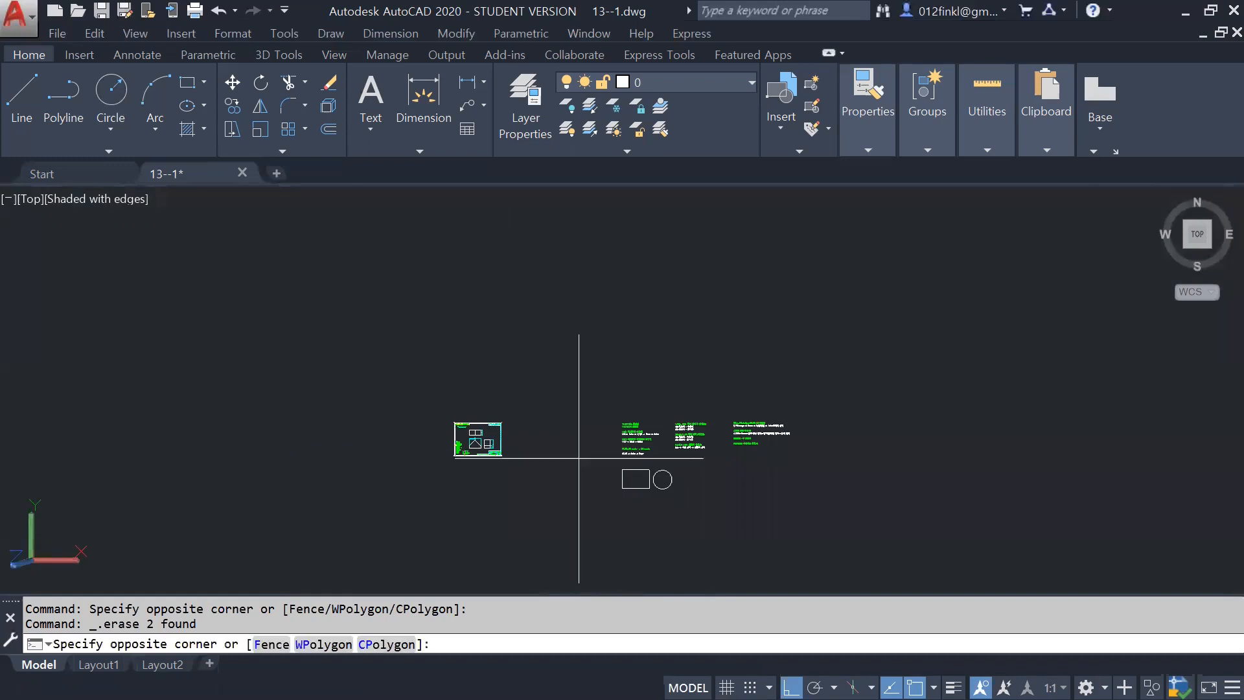
pyautogui.scroll(5, 579, 458)
pyautogui.moveTo(716, 488); pyautogui.dragTo(586, 371, button='middle')
pyautogui.scroll(3, 553, 339)
pyautogui.moveTo(497, 280); pyautogui.dragTo(488, 363, button='middle')
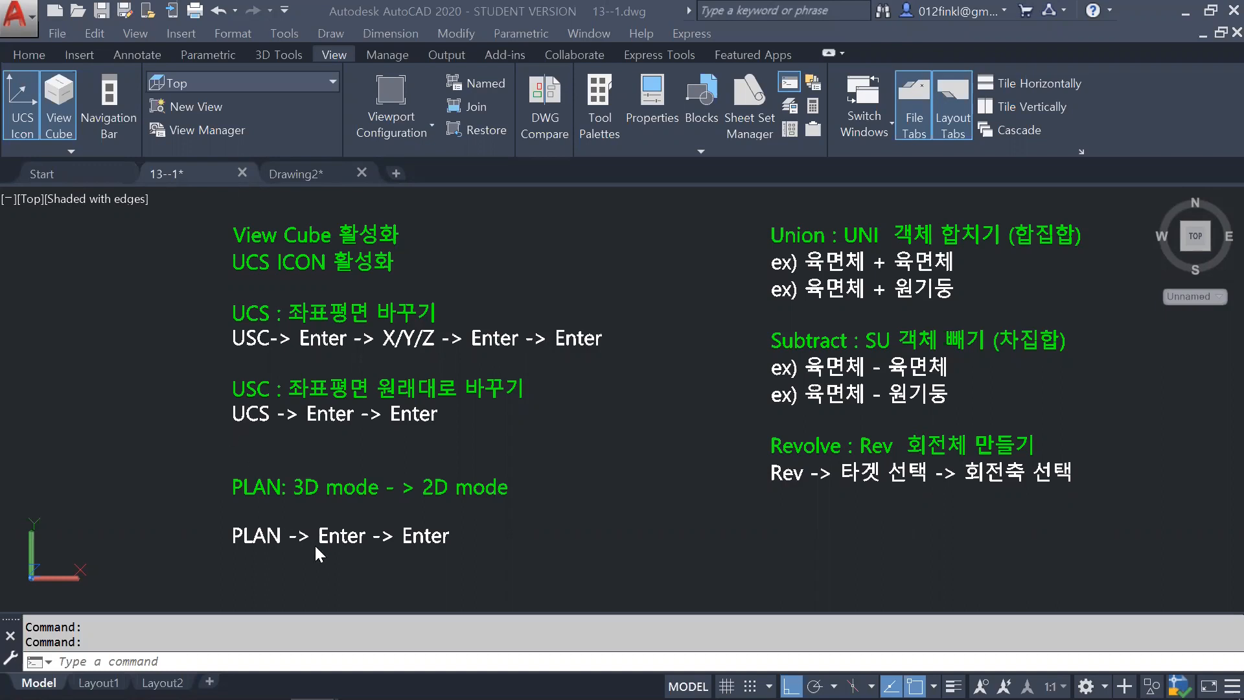
# Step: Rotate the UCS 90° about the X axis and orbit the view to check the new axis directions
pyautogui.click(278, 661)
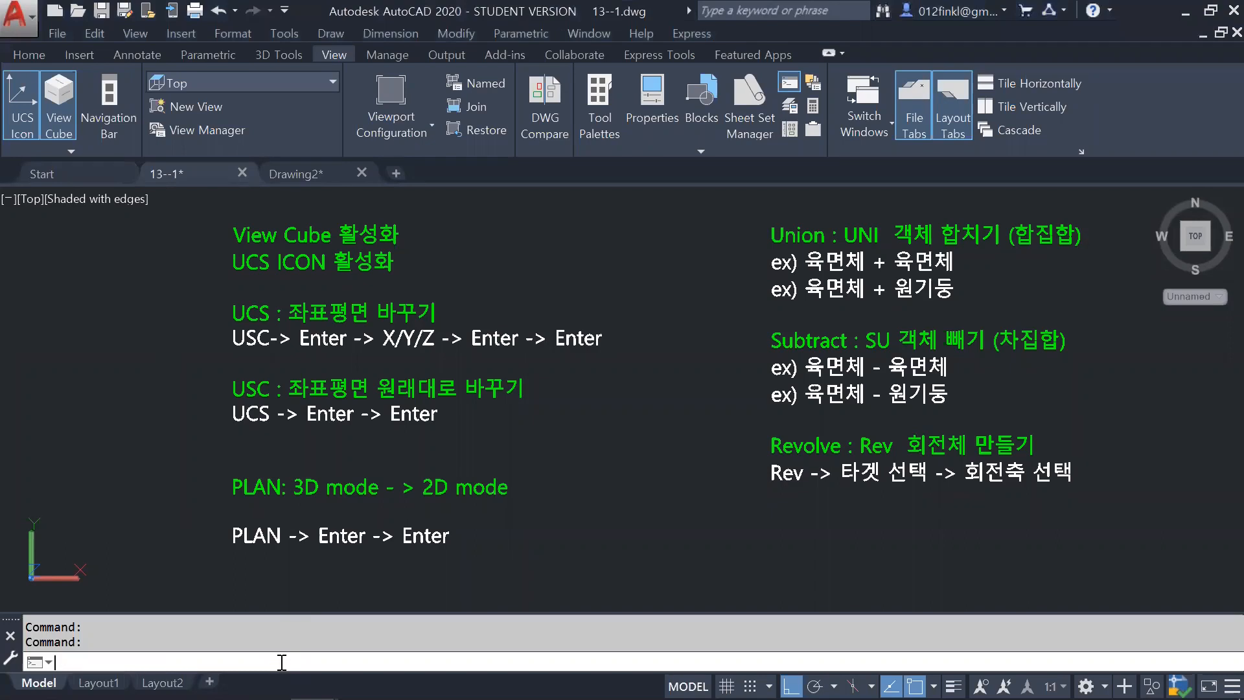
pyautogui.write('ucs')
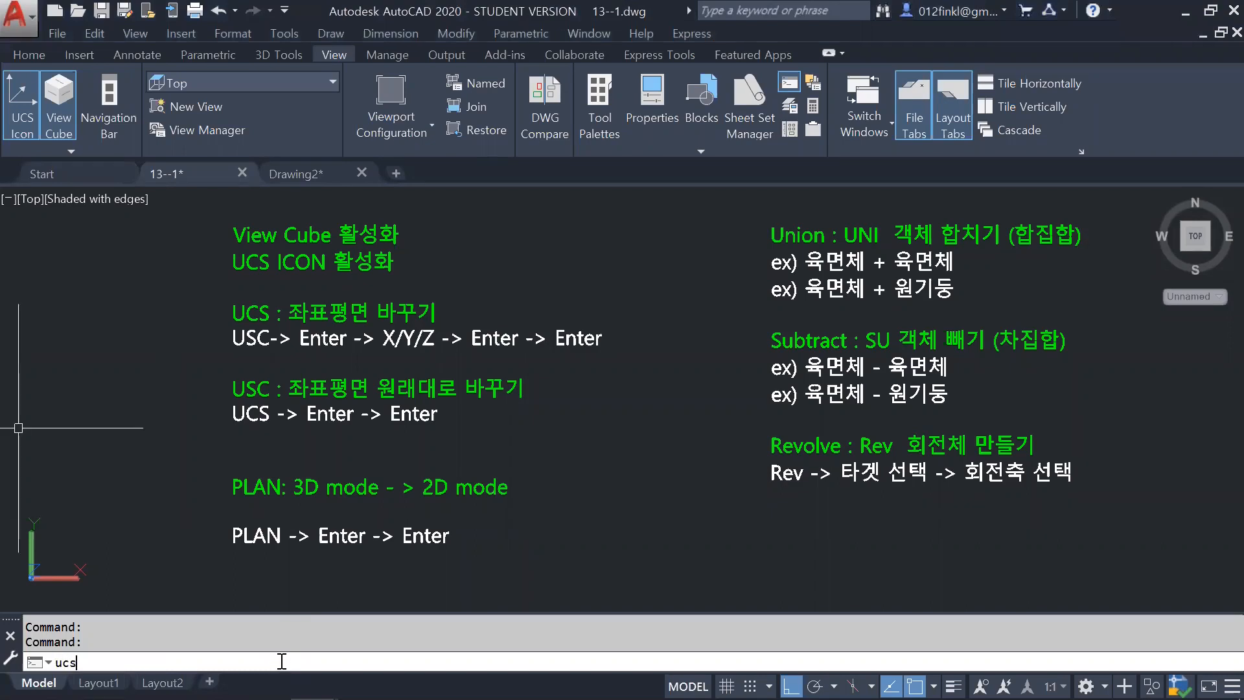
pyautogui.press('Return')
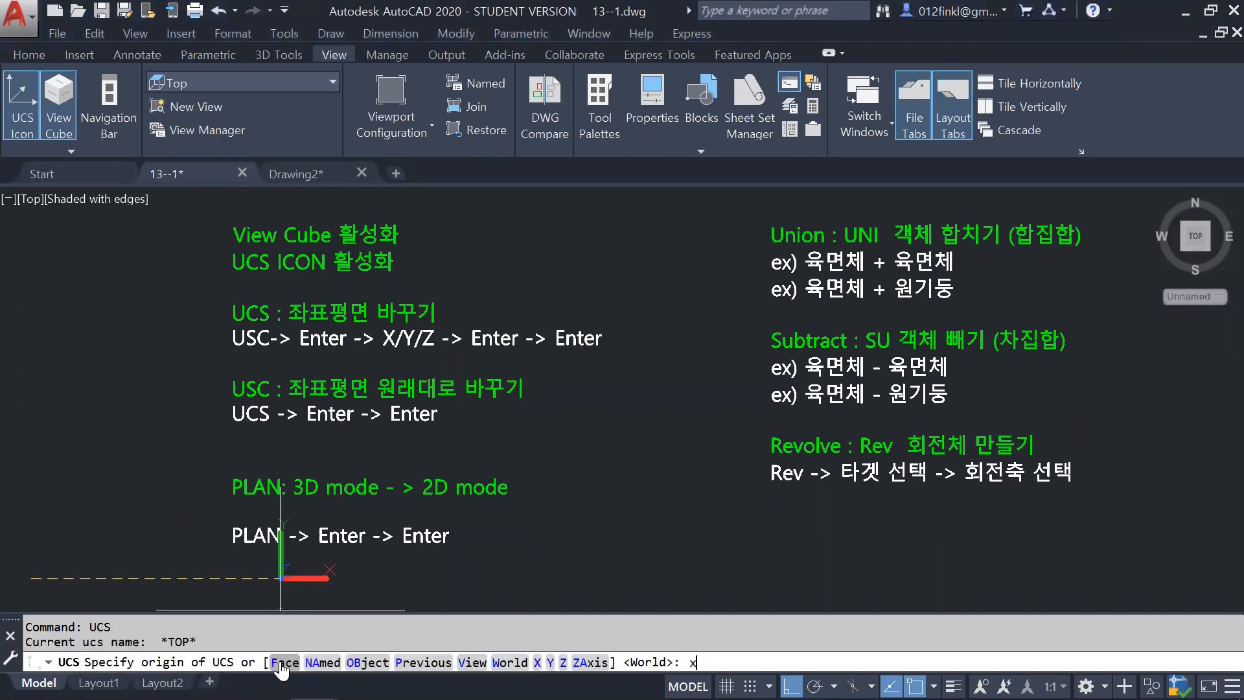
pyautogui.press('Return')
pyautogui.press('Return')
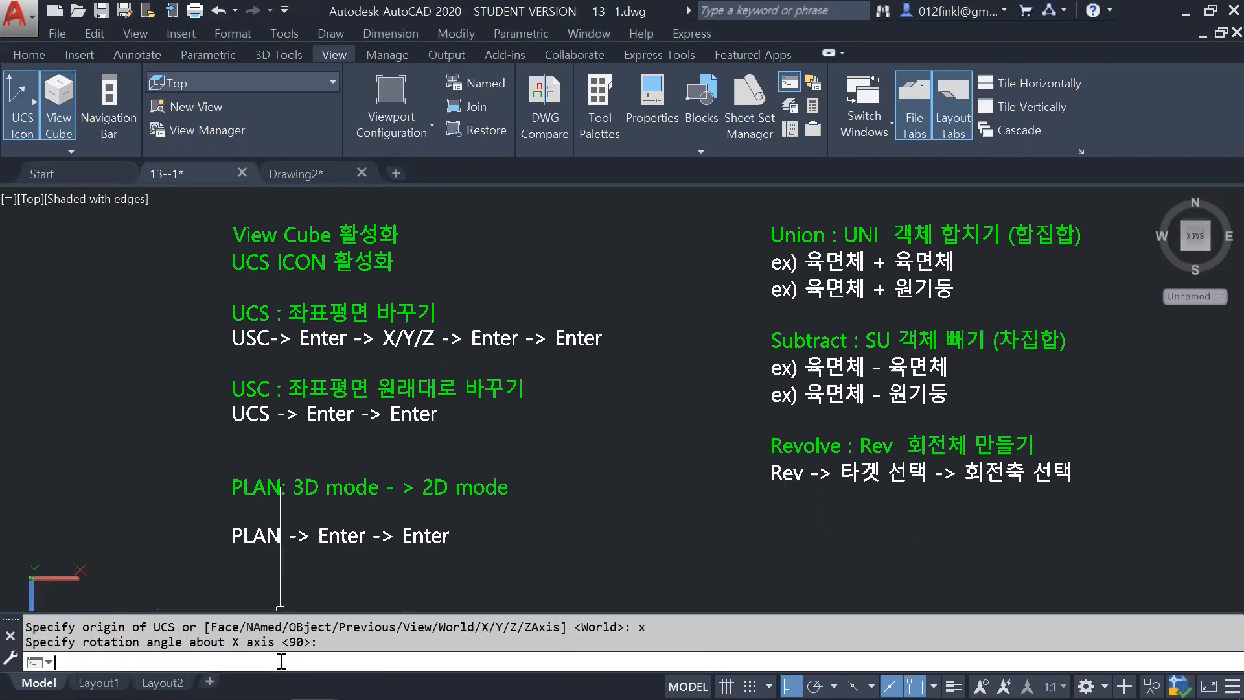
pyautogui.scroll(2, 127, 523)
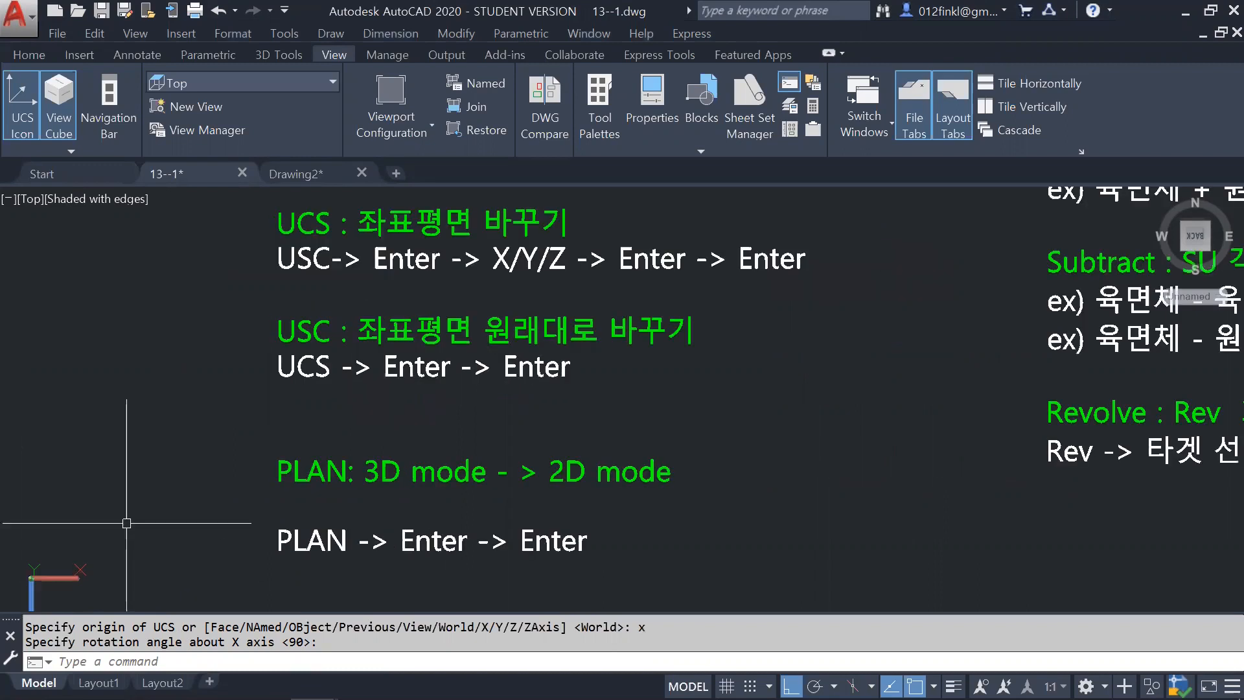
pyautogui.scroll(-5, 126, 523)
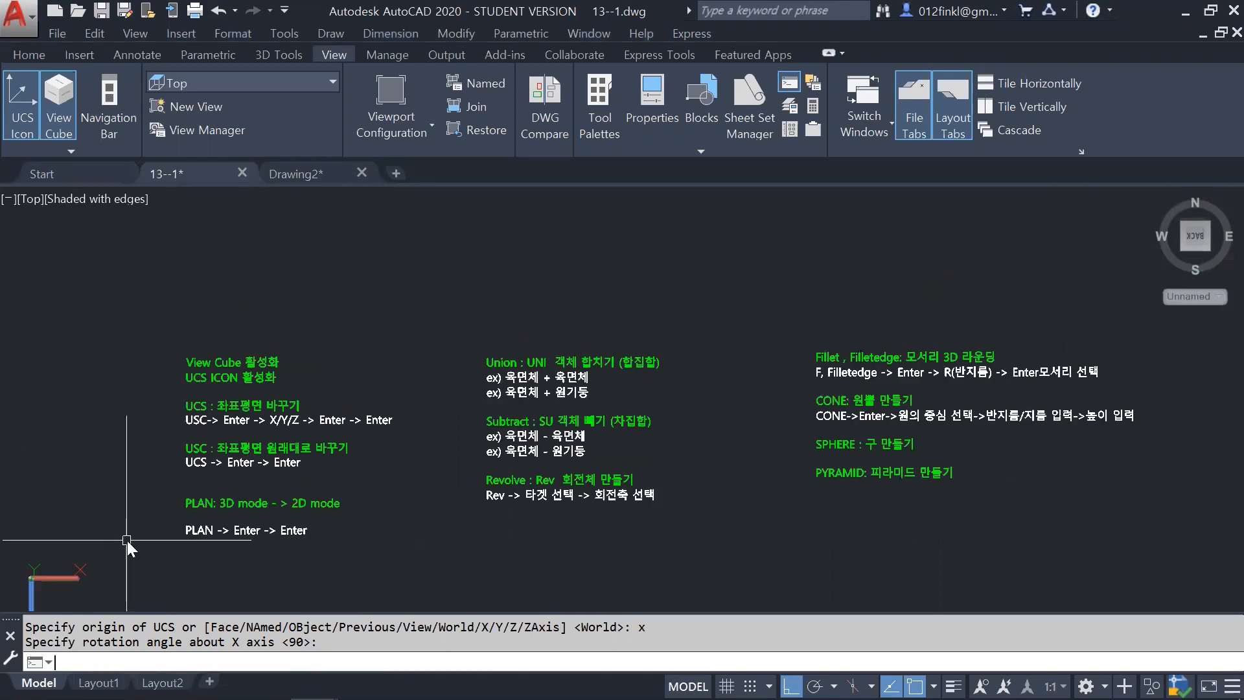
pyautogui.keyDown('shift'); pyautogui.moveTo(127, 540); pyautogui.dragTo(131, 467, button='middle'); pyautogui.keyUp('shift')
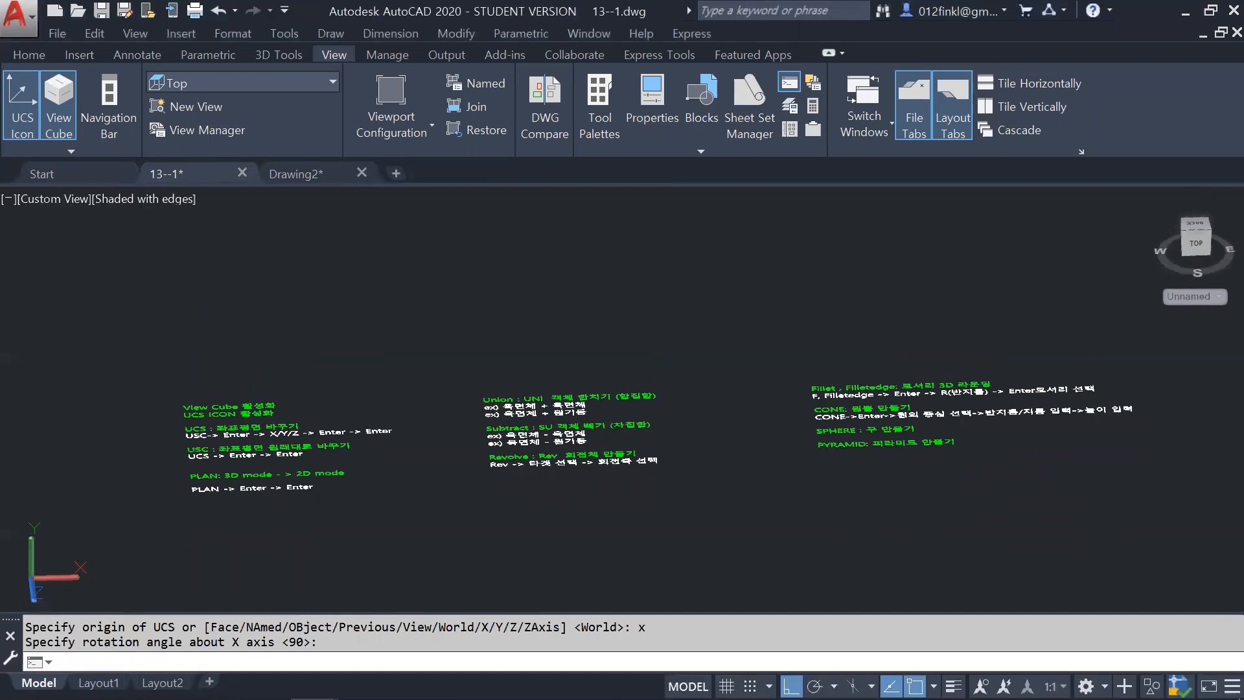
pyautogui.press('Return')
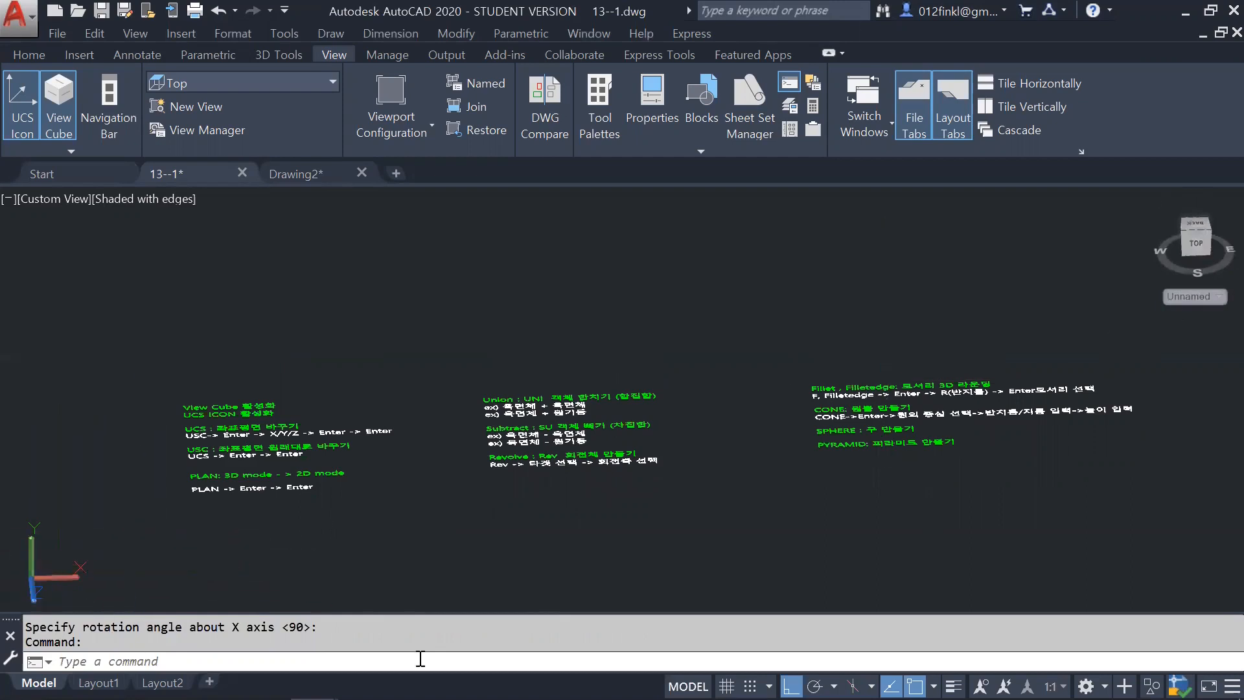
# Step: Set the view square to the current UCS with the PLAN command and look over the edge-on notes
pyautogui.click(227, 662)
pyautogui.write('plan')
pyautogui.press('Return')
pyautogui.press('Return')
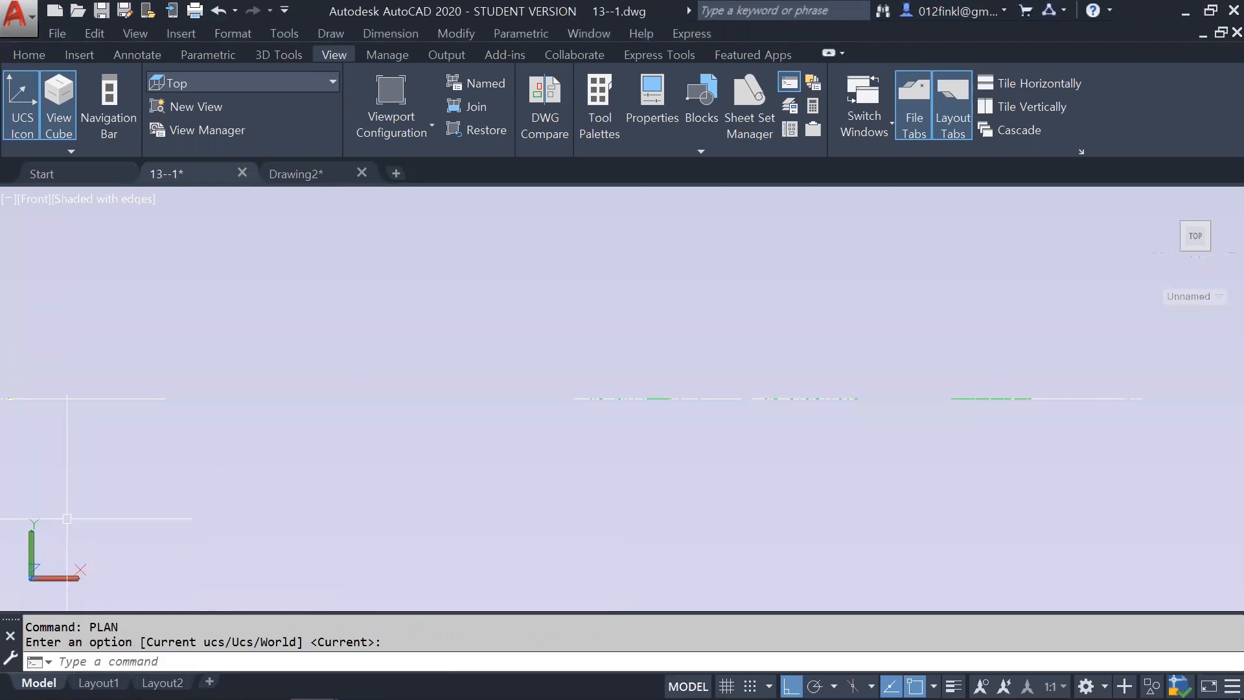
pyautogui.scroll(-4, 454, 408)
pyautogui.scroll(4, 455, 409)
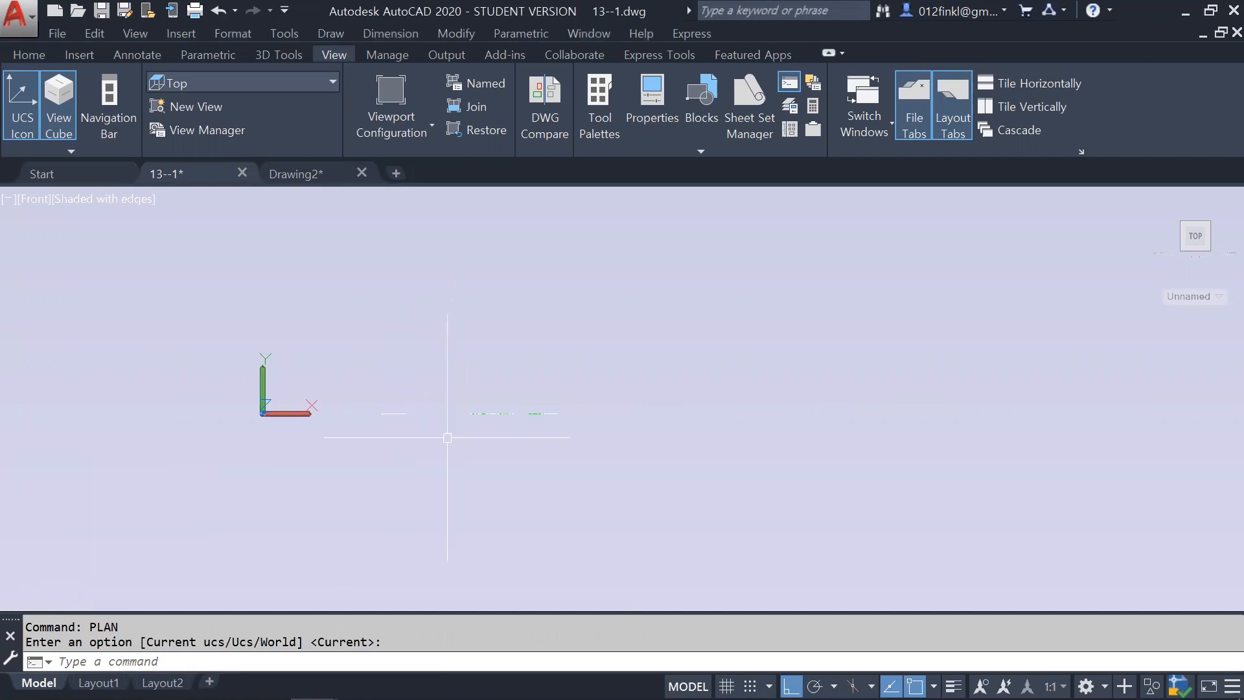
pyautogui.scroll(2, 415, 408)
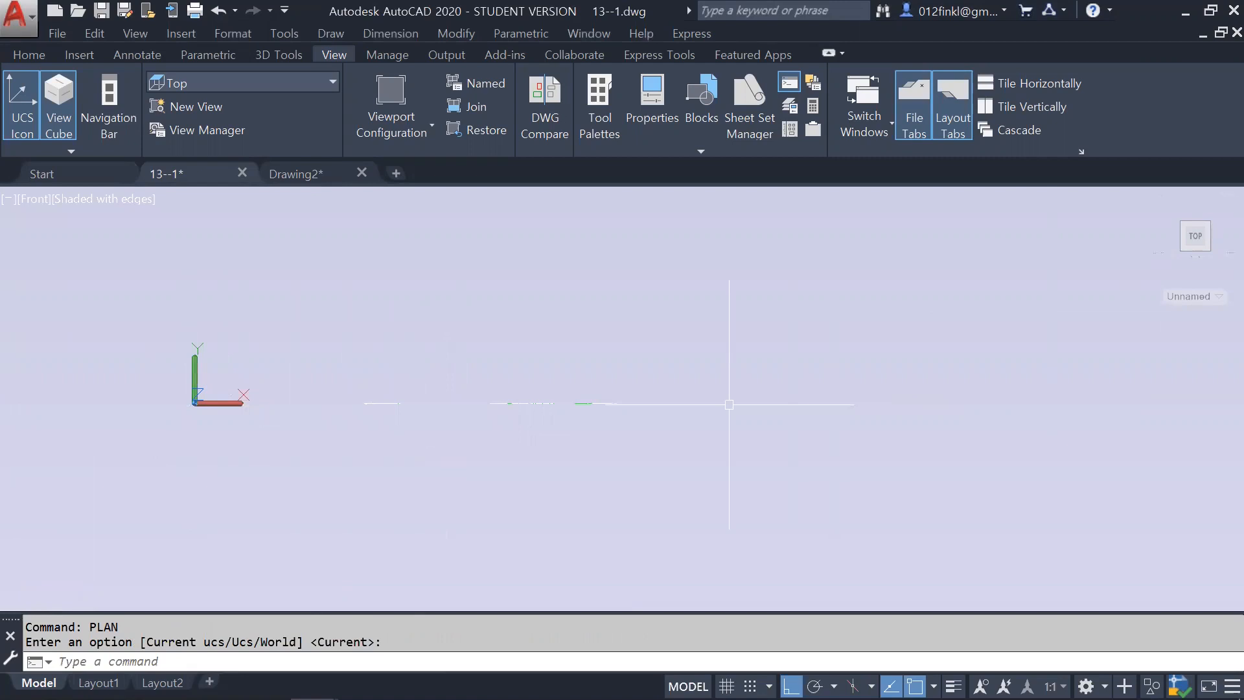
# Step: Reset the UCS to World and orbit the view to a tilted custom angle
pyautogui.write('UCS')
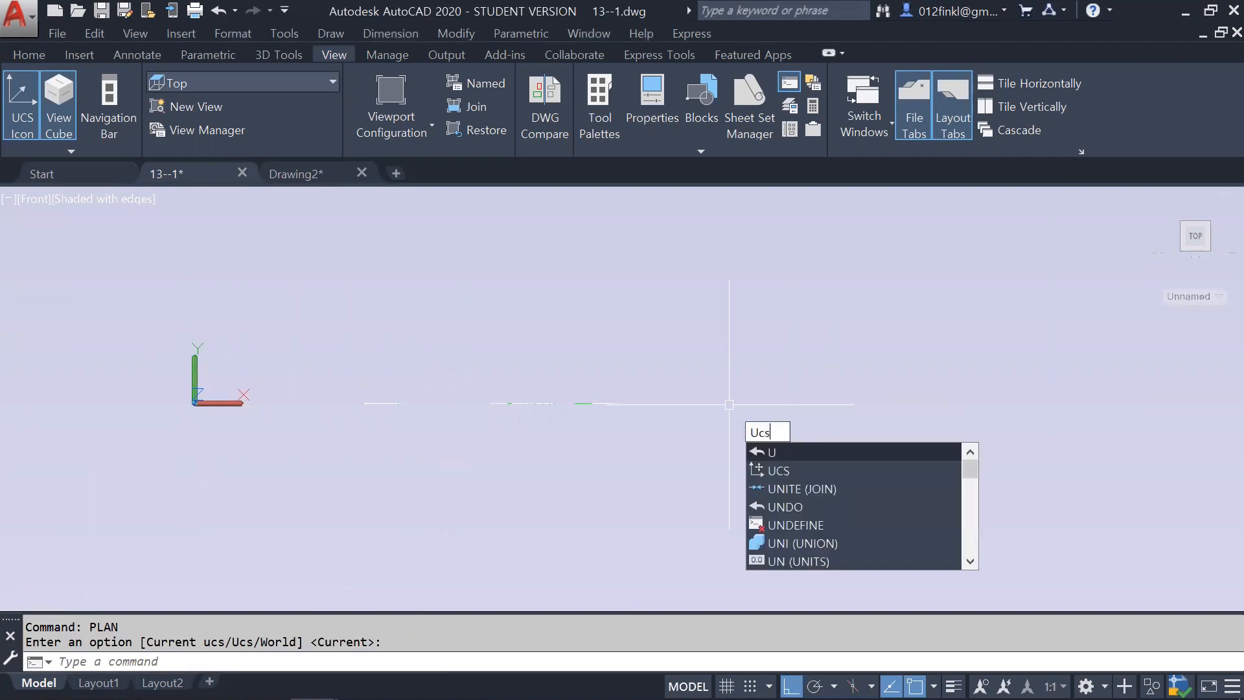
pyautogui.press('Return')
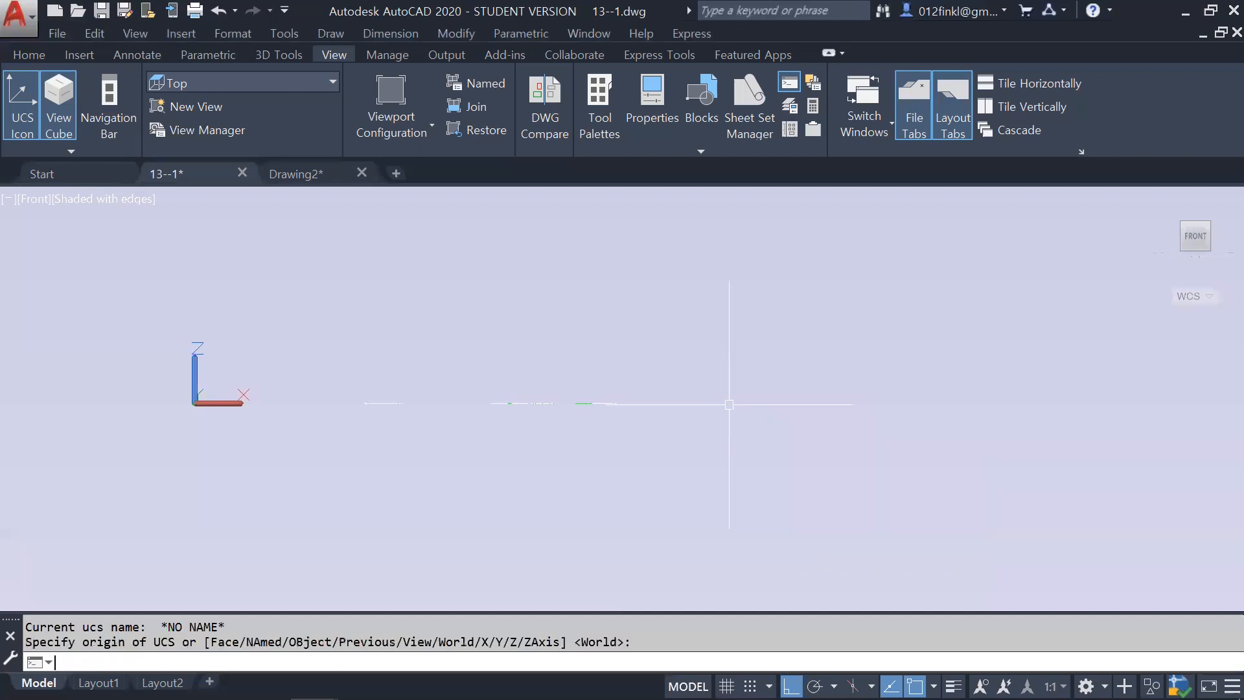
pyautogui.keyDown('shift'); pyautogui.moveTo(328, 344); pyautogui.dragTo(319, 410, button='middle'); pyautogui.keyUp('shift')
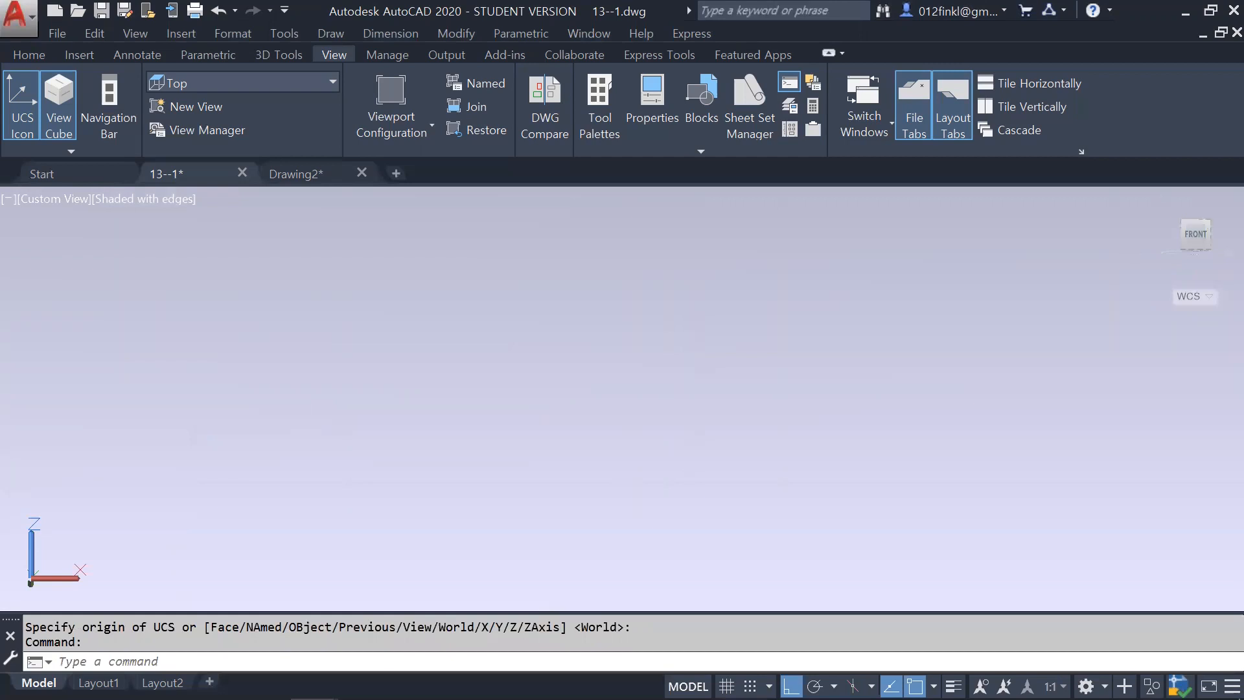
pyautogui.keyDown('shift'); pyautogui.moveTo(330, 438); pyautogui.dragTo(254, 564, button='middle'); pyautogui.keyUp('shift')
pyautogui.keyDown('shift'); pyautogui.moveTo(337, 508); pyautogui.dragTo(252, 628, button='middle'); pyautogui.keyUp('shift')
pyautogui.keyDown('shift'); pyautogui.moveTo(247, 447); pyautogui.dragTo(162, 478, button='middle'); pyautogui.keyUp('shift')
pyautogui.moveTo(184, 527)
pyautogui.keyDown('shift'); pyautogui.mouseDown(button='middle')
pyautogui.moveTo(186, 317)
pyautogui.moveTo(156, 464)
pyautogui.mouseUp(button='middle'); pyautogui.keyUp('shift')
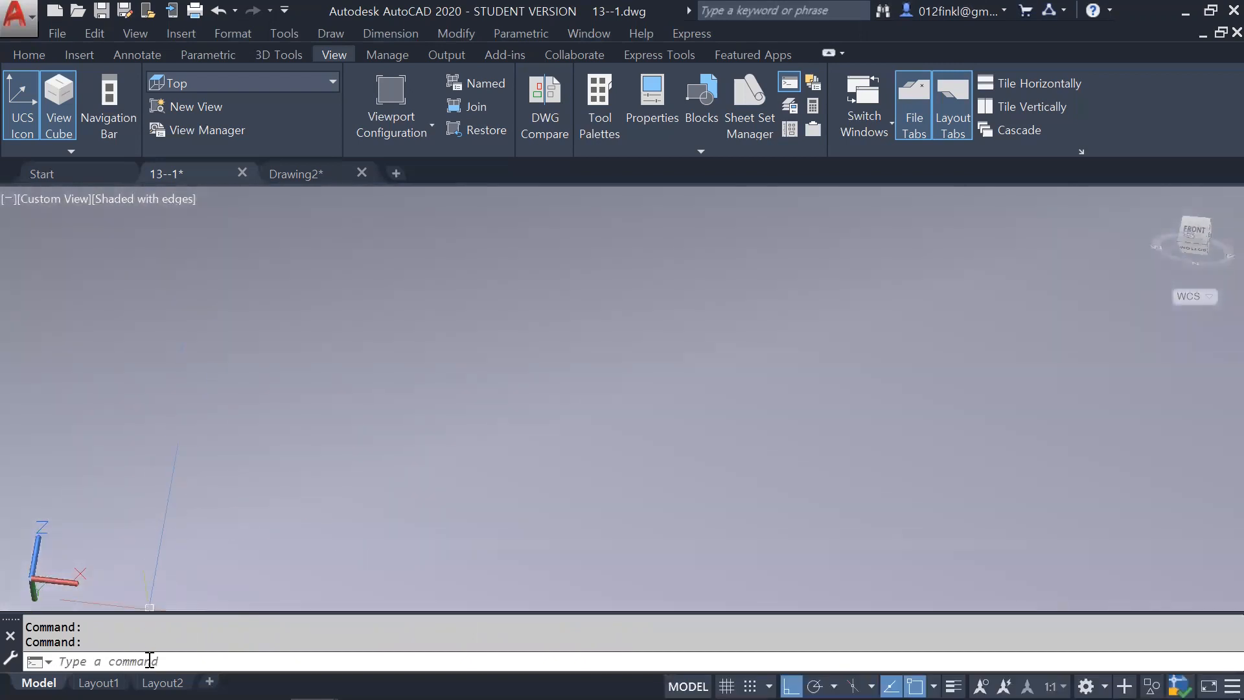
# Step: Restore the plan view of the current World UCS with PLAN and bring the drawing contents into closer view
pyautogui.write('plan')
pyautogui.press('Return')
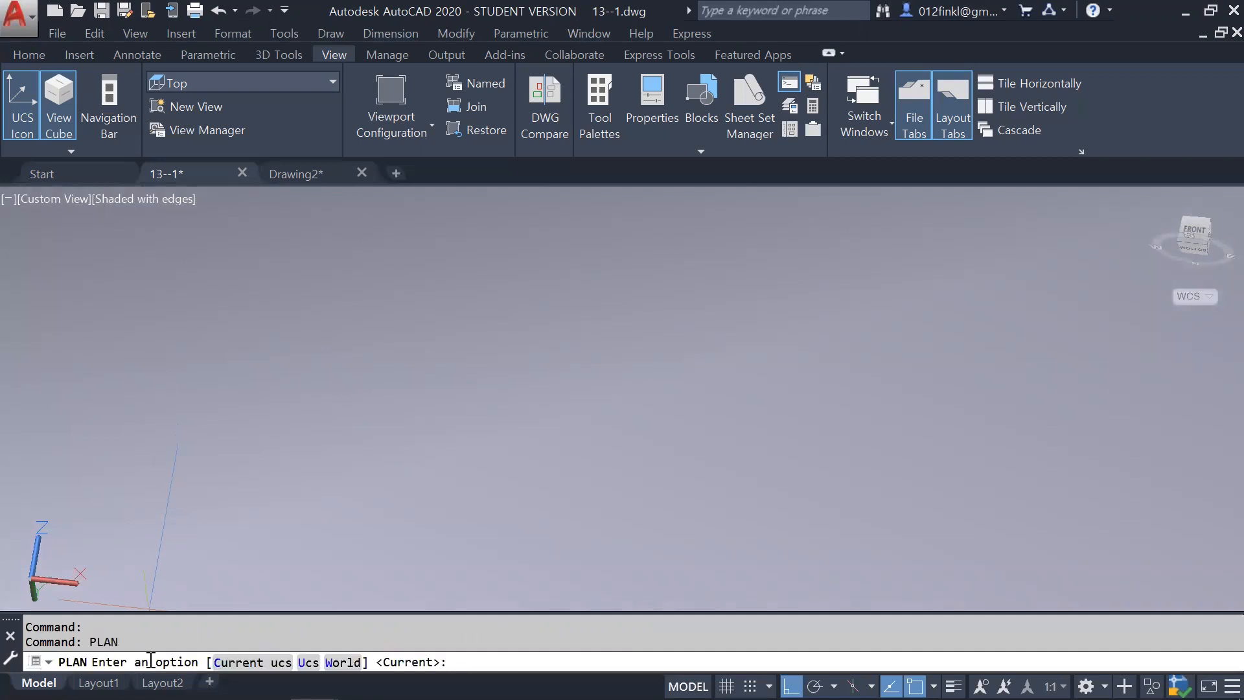
pyautogui.press('Return')
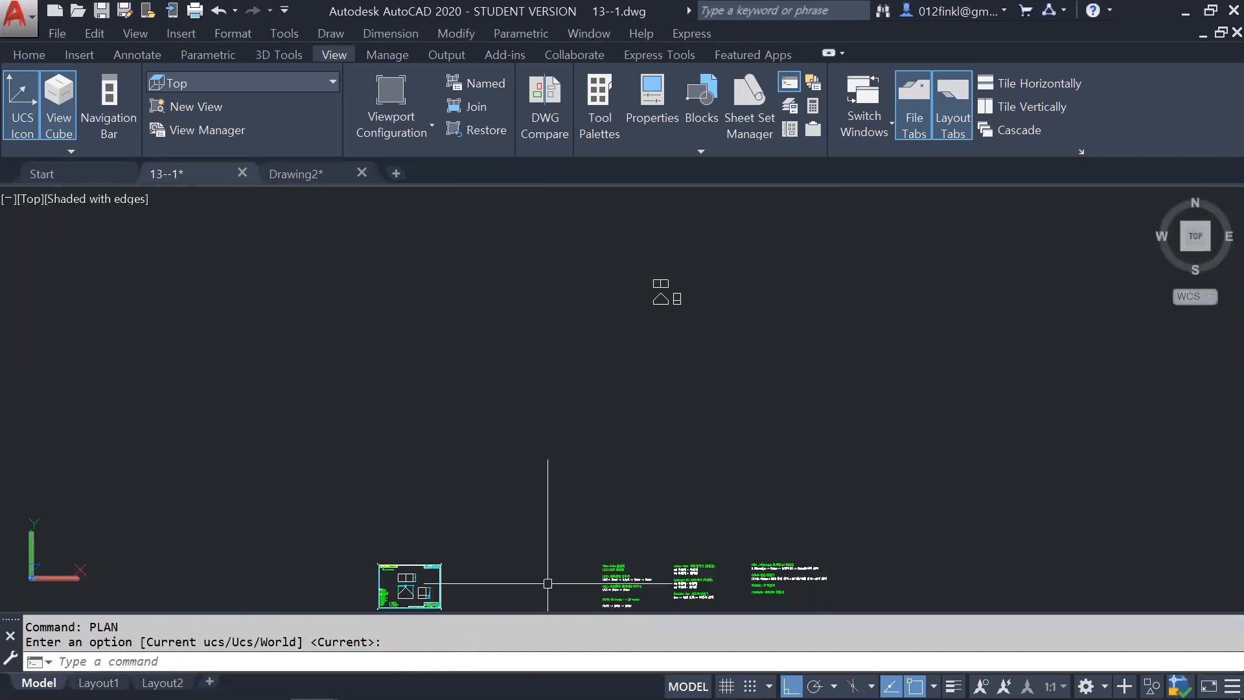
pyautogui.moveTo(481, 536); pyautogui.dragTo(436, 406, button='middle')
pyautogui.scroll(6, 658, 464)
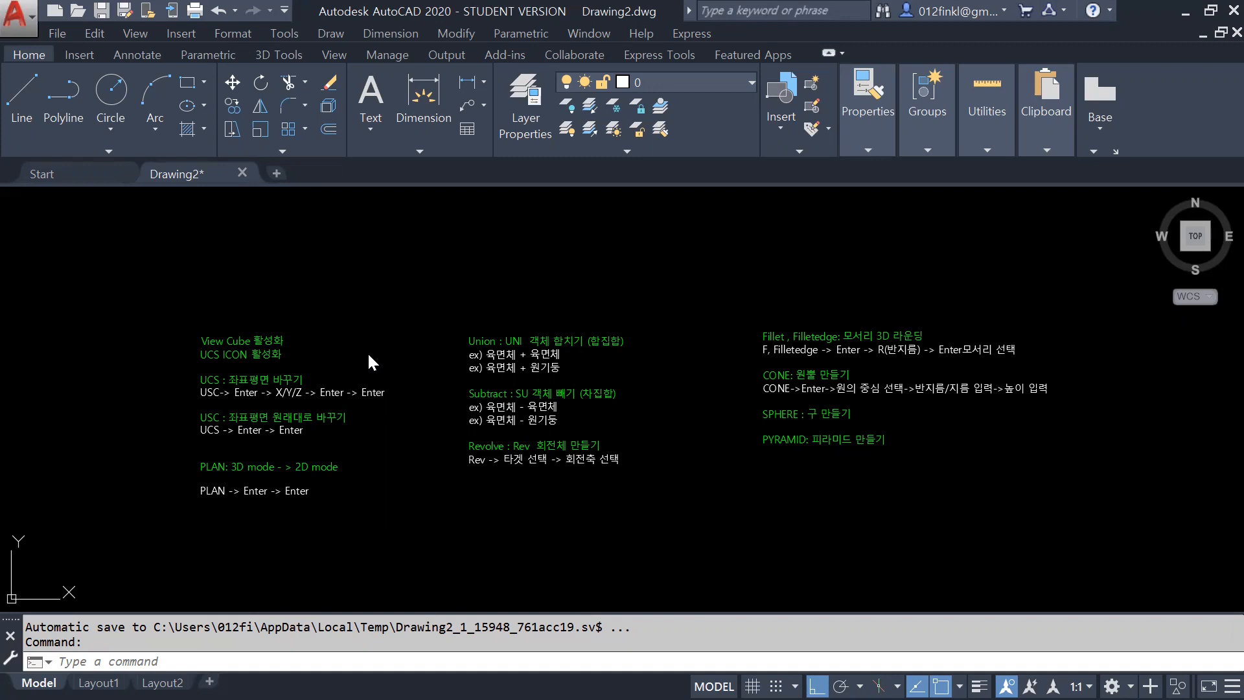
# Step: Draw a closed 100 by 50 rectangle with the Line command in the empty area below the text notes
pyautogui.scroll(-2, 368, 355)
pyautogui.moveTo(383, 550); pyautogui.dragTo(397, 423, button='middle')
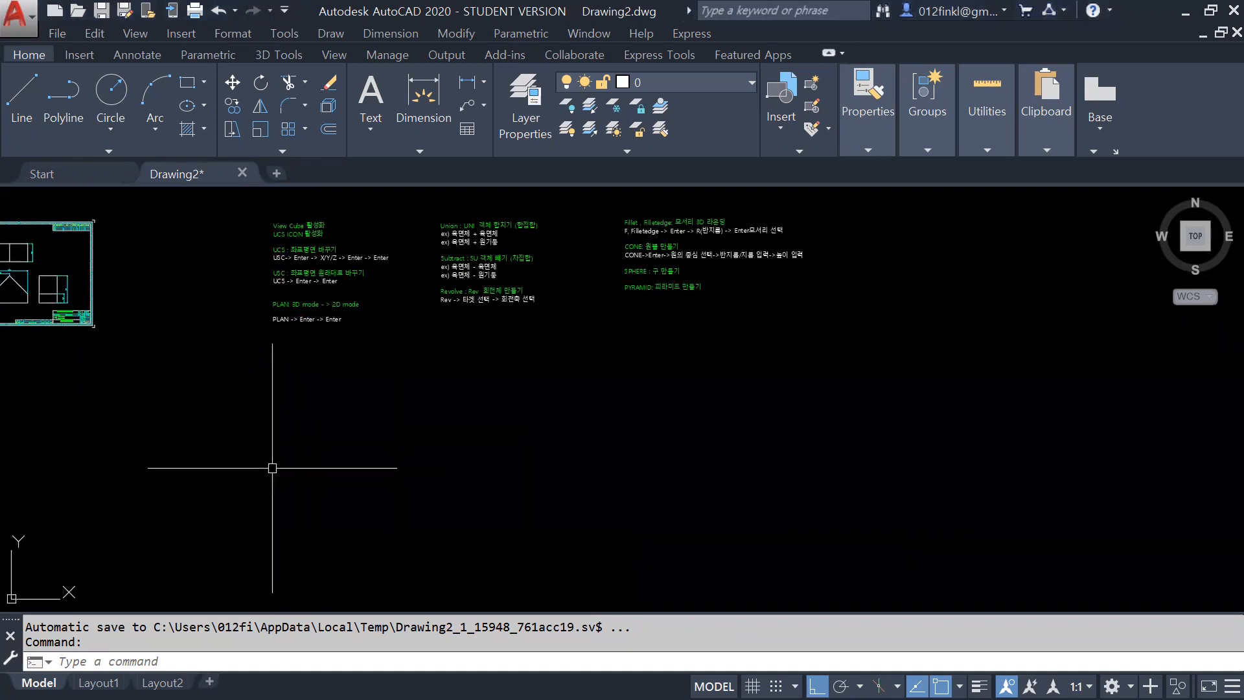
pyautogui.write('l')
pyautogui.press('Return')
pyautogui.click(289, 433)
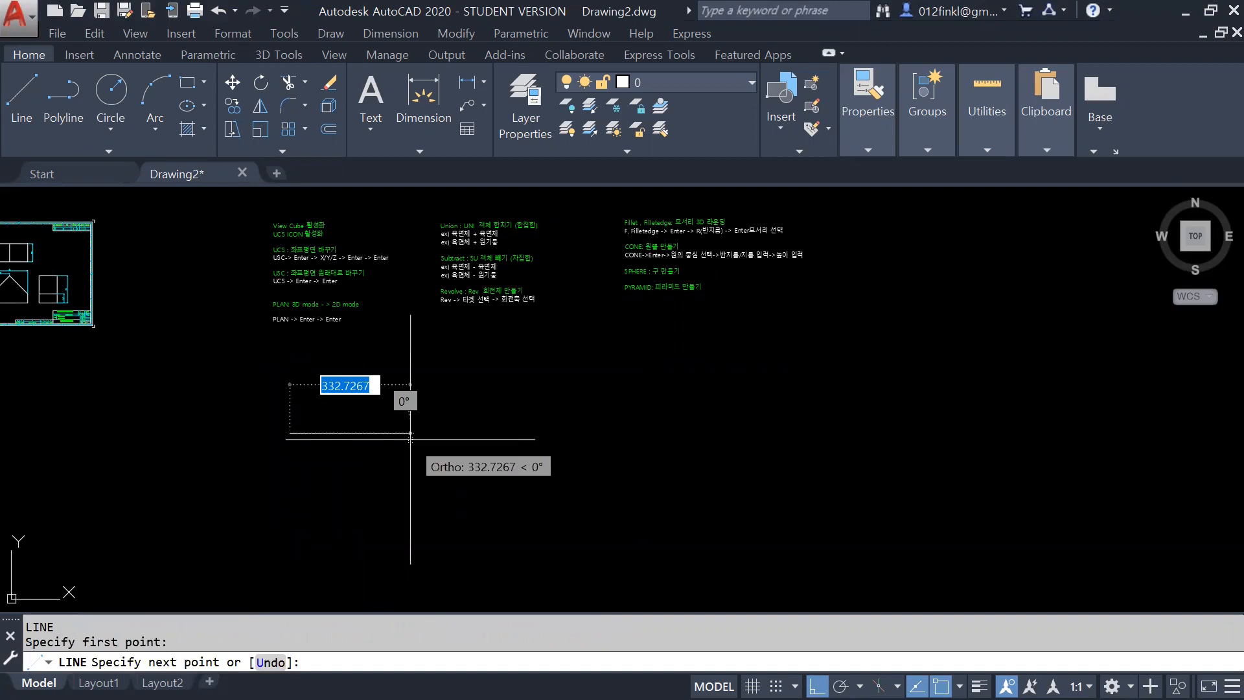
pyautogui.write('100')
pyautogui.press('Return')
pyautogui.write('50')
pyautogui.press('Return')
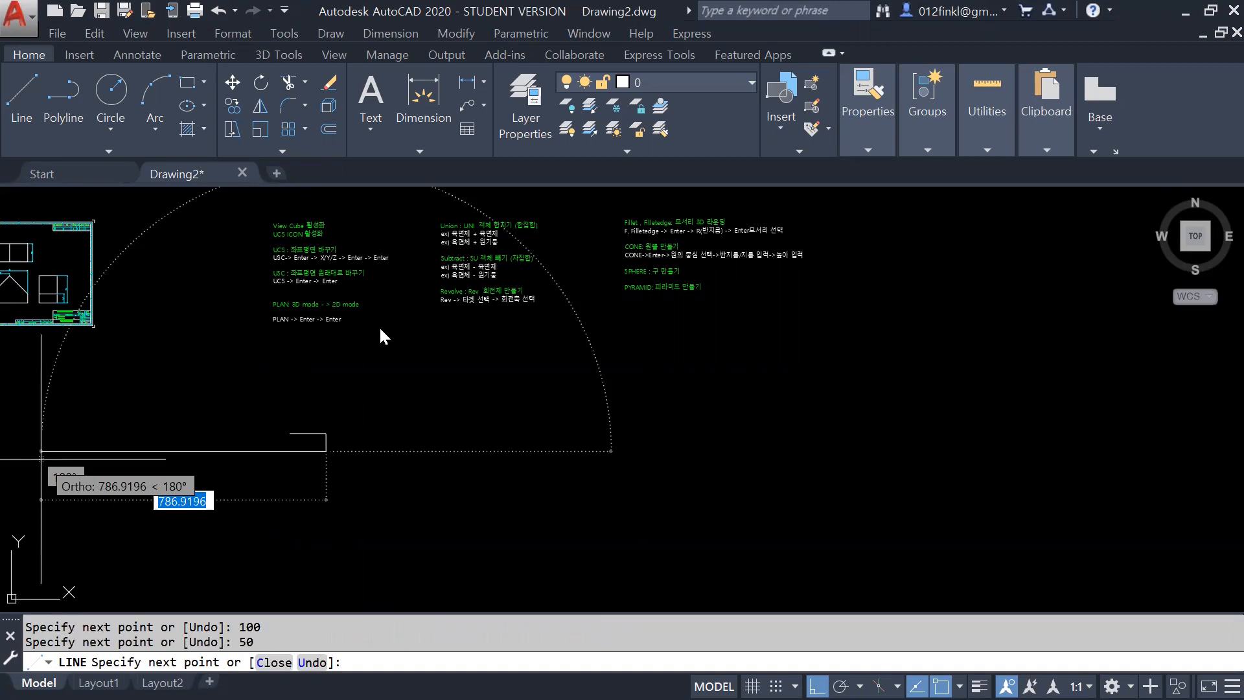
pyautogui.write('100')
pyautogui.press('Return')
pyautogui.write('50')
pyautogui.press('Return')
pyautogui.press('Return')
pyautogui.scroll(2, 273, 451)
pyautogui.scroll(2, 331, 454)
pyautogui.scroll(-4, 315, 523)
pyautogui.scroll(3, 314, 517)
pyautogui.scroll(-1, 315, 519)
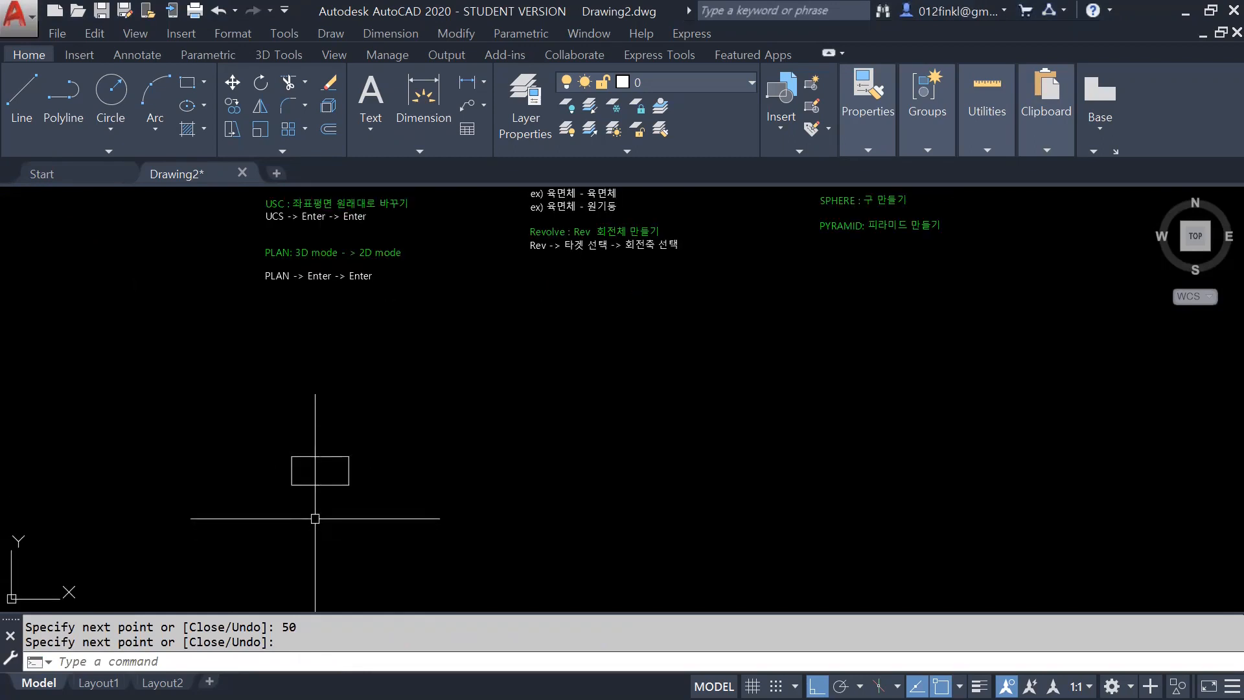
# Step: Rotate the World UCS 90° about the X axis
pyautogui.click(188, 660)
pyautogui.write('ucs')
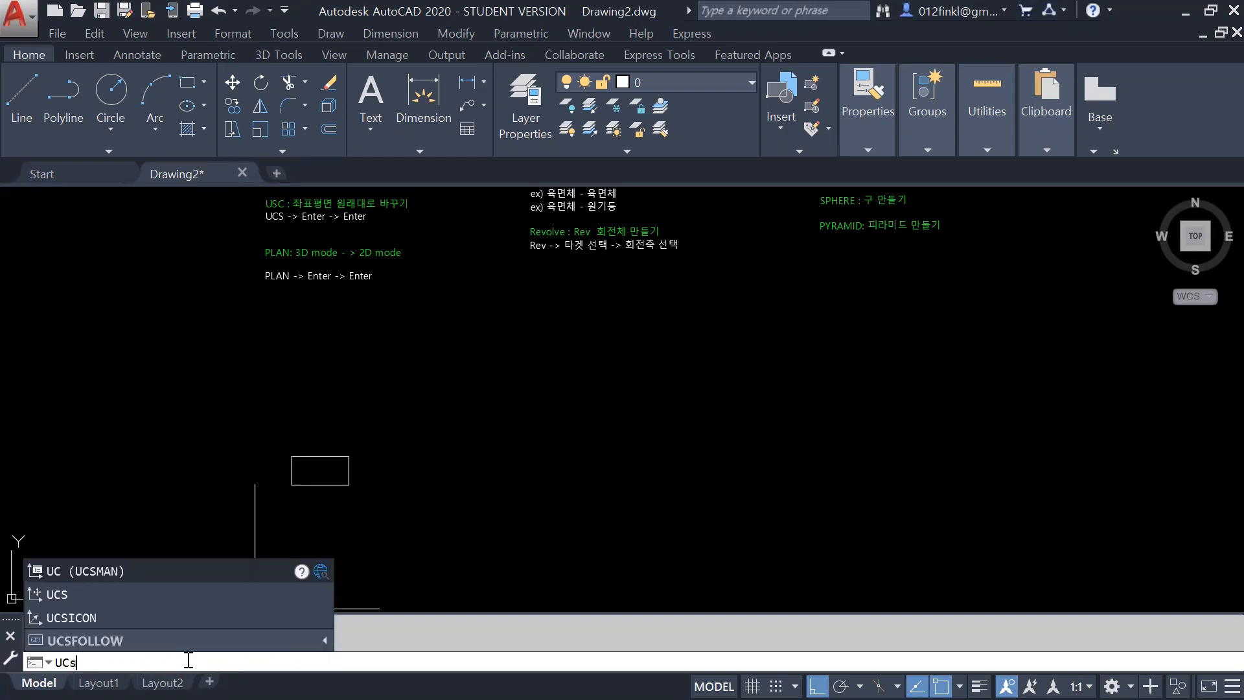
pyautogui.press('Return')
pyautogui.write('x')
pyautogui.press('Return')
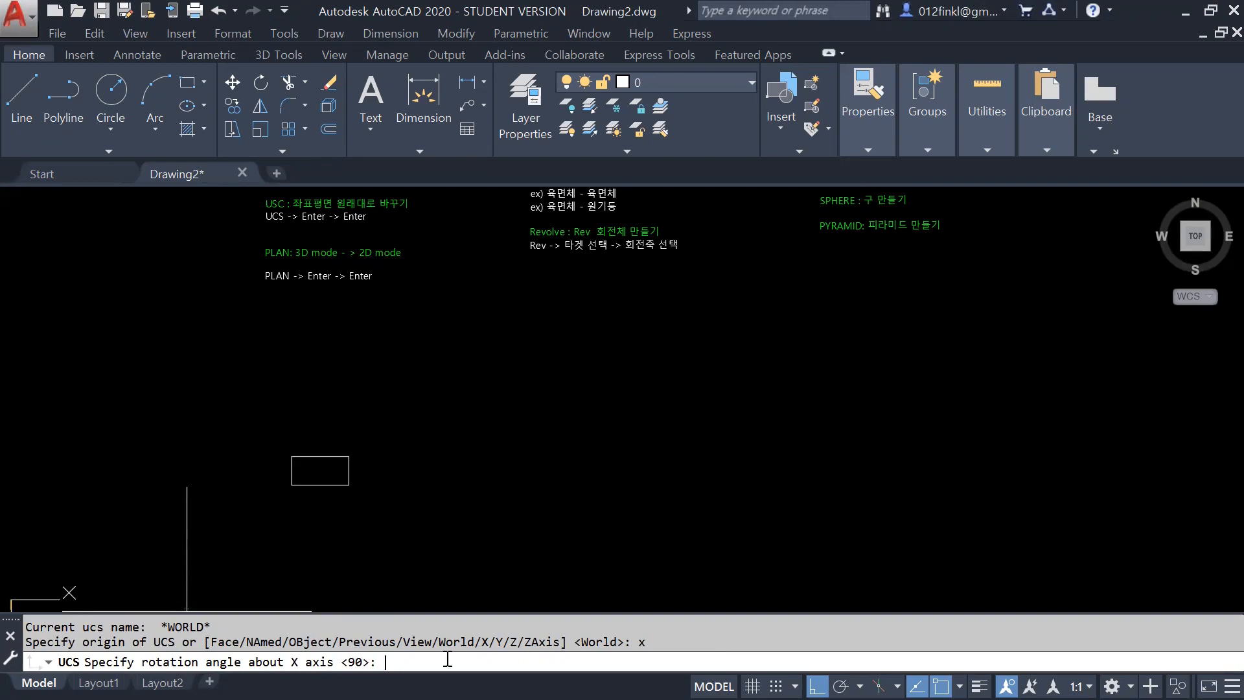
pyautogui.press('Return')
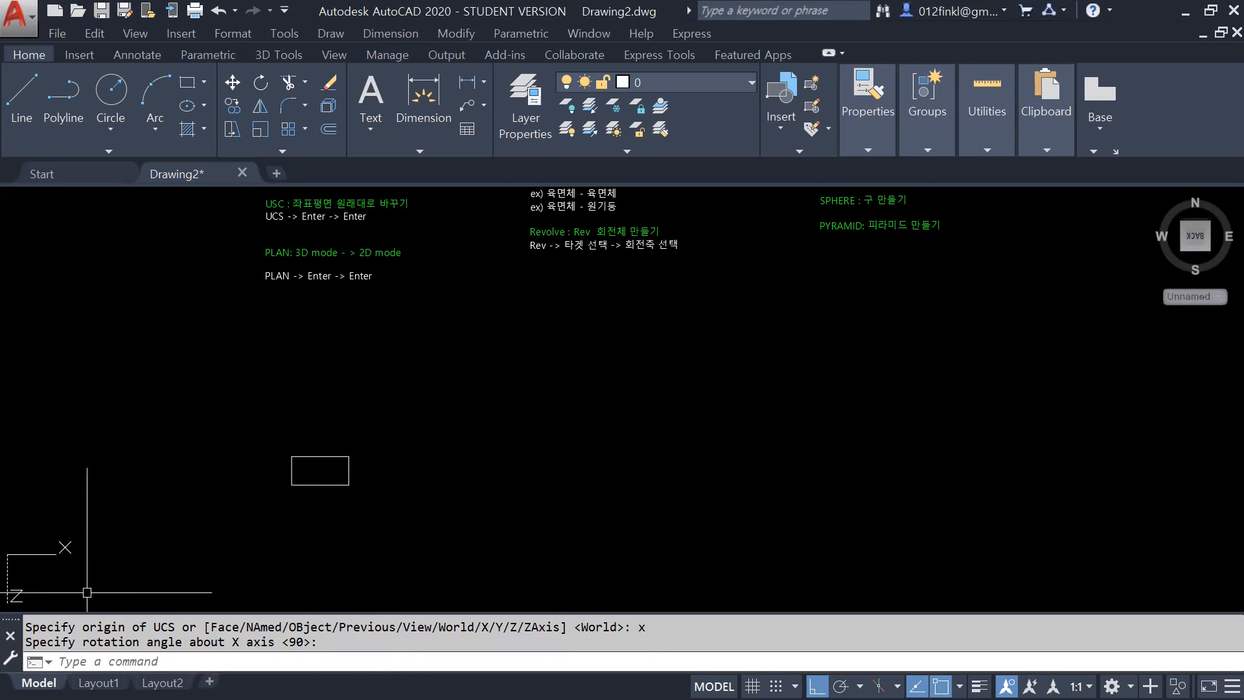
# Step: Display the plan view of the current rotated UCS with PLAN
pyautogui.write('PLAN')
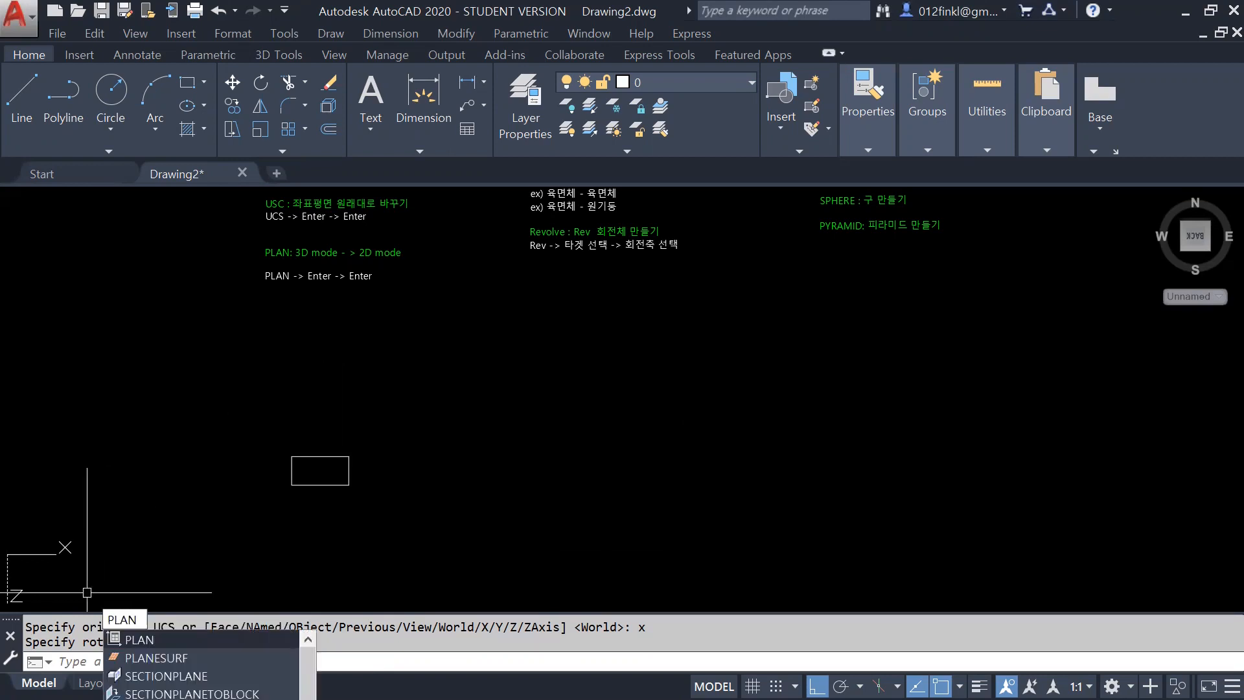
pyautogui.press('Return')
pyautogui.press('Return')
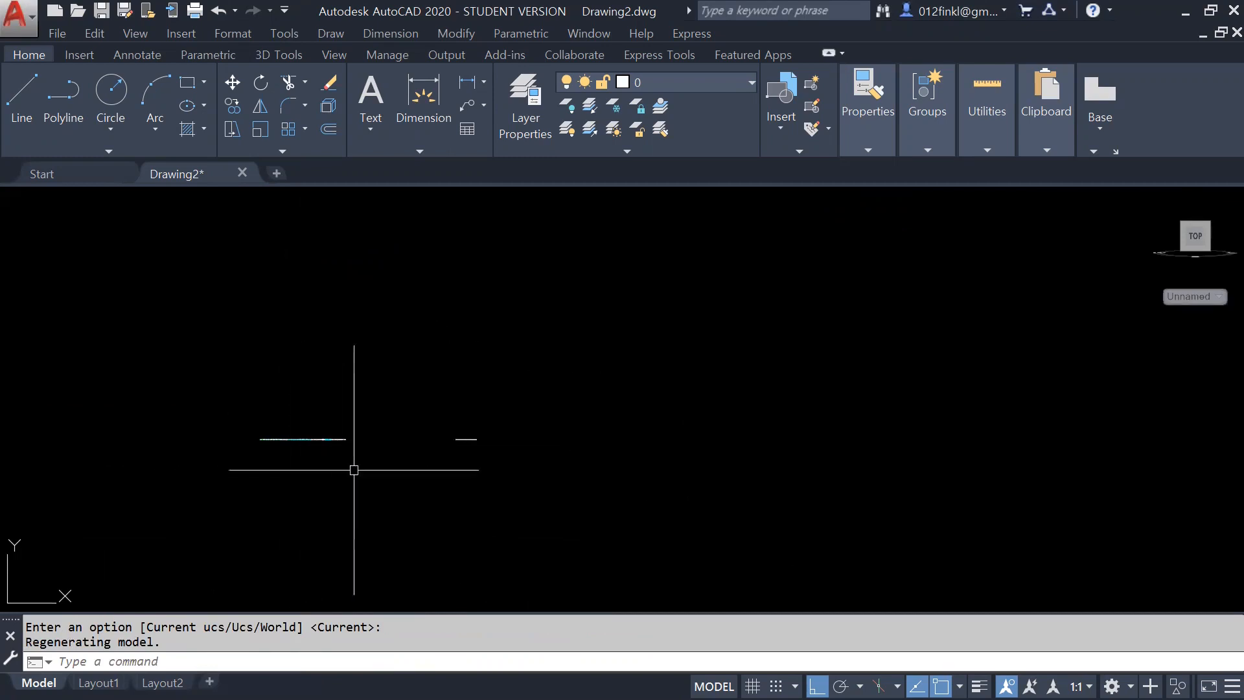
# Step: Turn the view to different sides of the drawing and orbit to a tilted angle showing the notes and the rectangle
pyautogui.click(1198, 251)
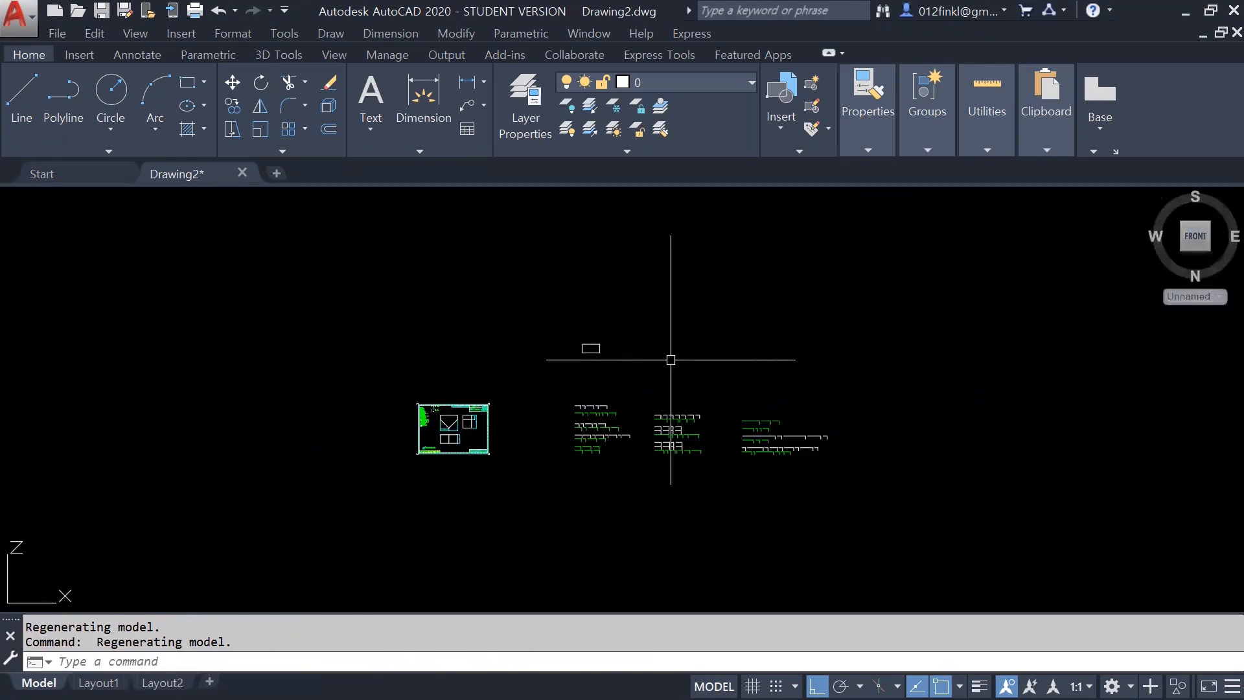
pyautogui.click(1195, 249)
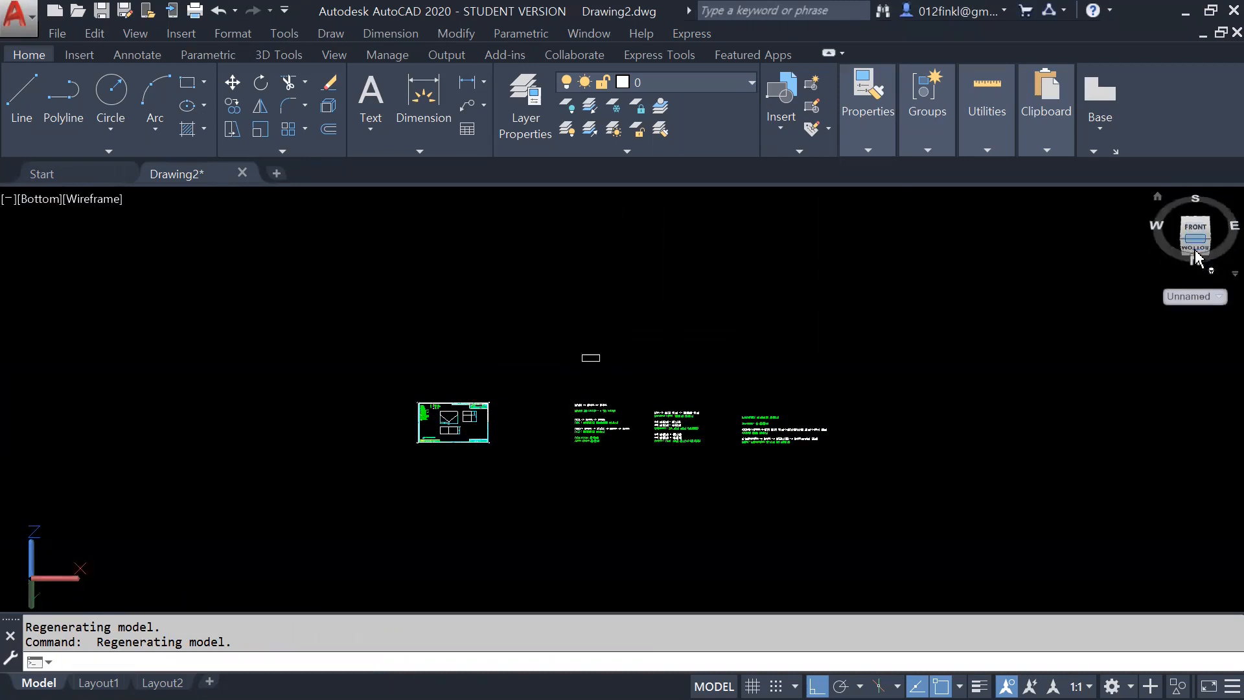
pyautogui.click(1196, 254)
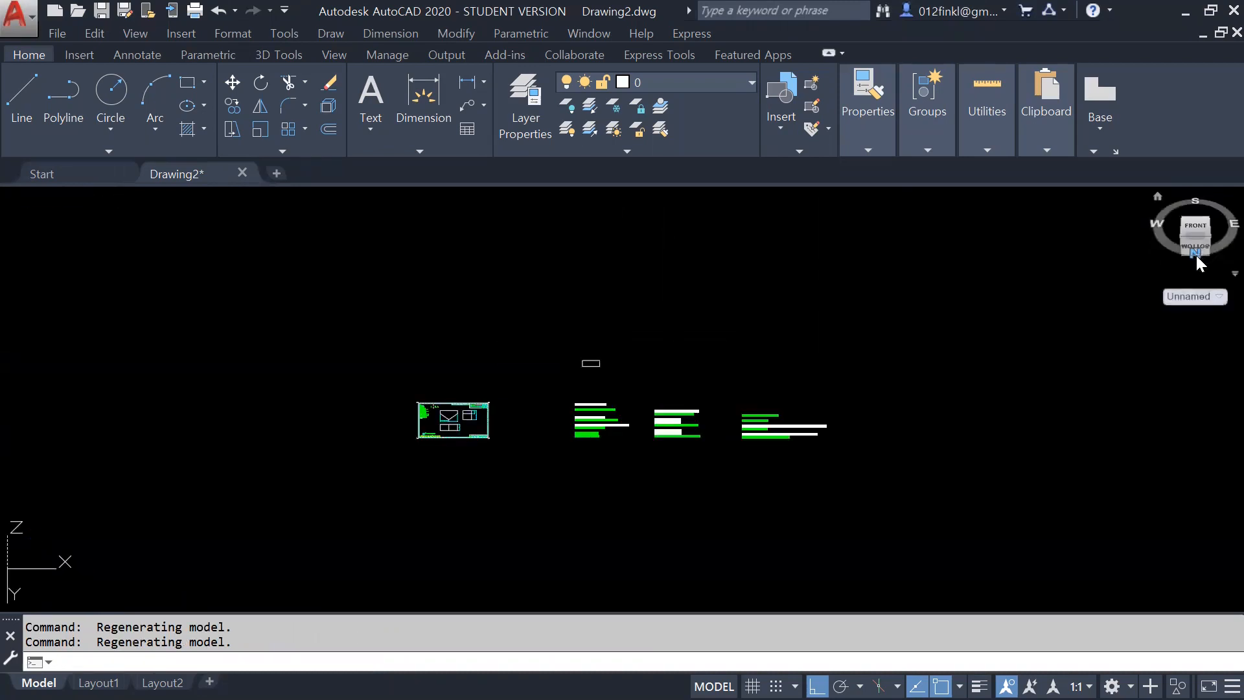
pyautogui.click(1196, 236)
pyautogui.scroll(4, 729, 363)
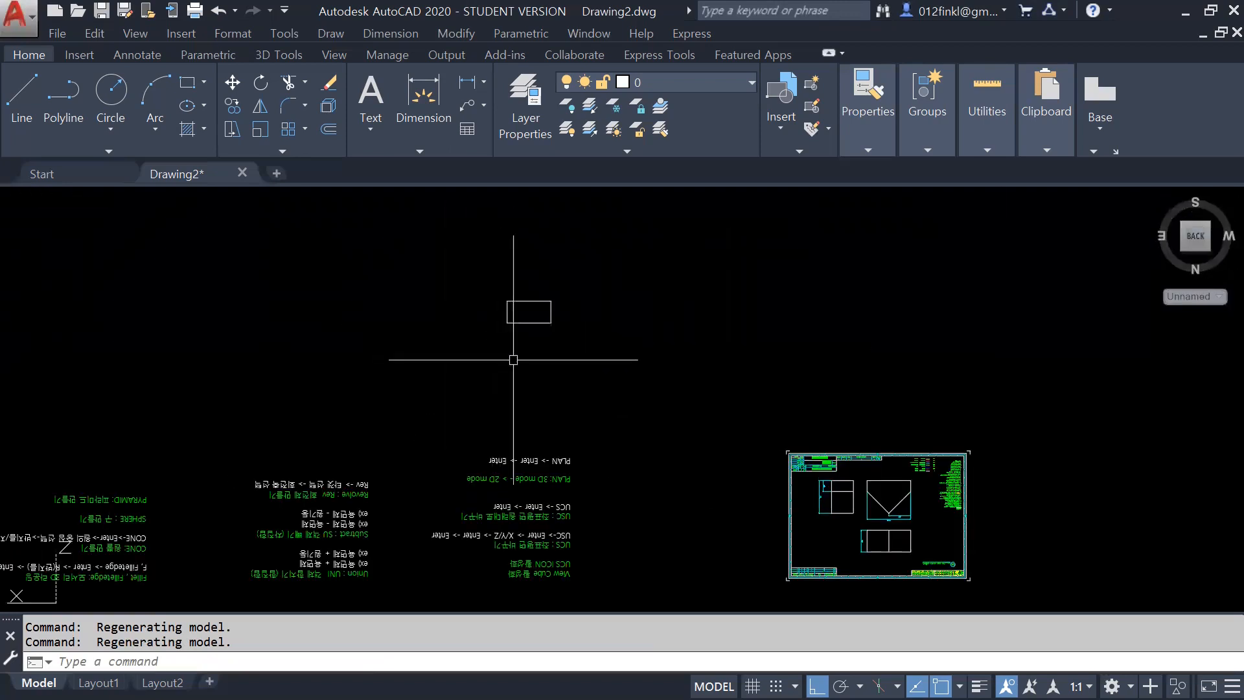
pyautogui.moveTo(568, 370)
pyautogui.keyDown('ctrl'); pyautogui.mouseDown(button='middle')
pyautogui.moveTo(574, 227)
pyautogui.moveTo(528, 409)
pyautogui.mouseUp(button='middle'); pyautogui.keyUp('ctrl')
pyautogui.moveTo(449, 496); pyautogui.dragTo(447, 501, button='middle')
pyautogui.scroll(-5, 450, 495)
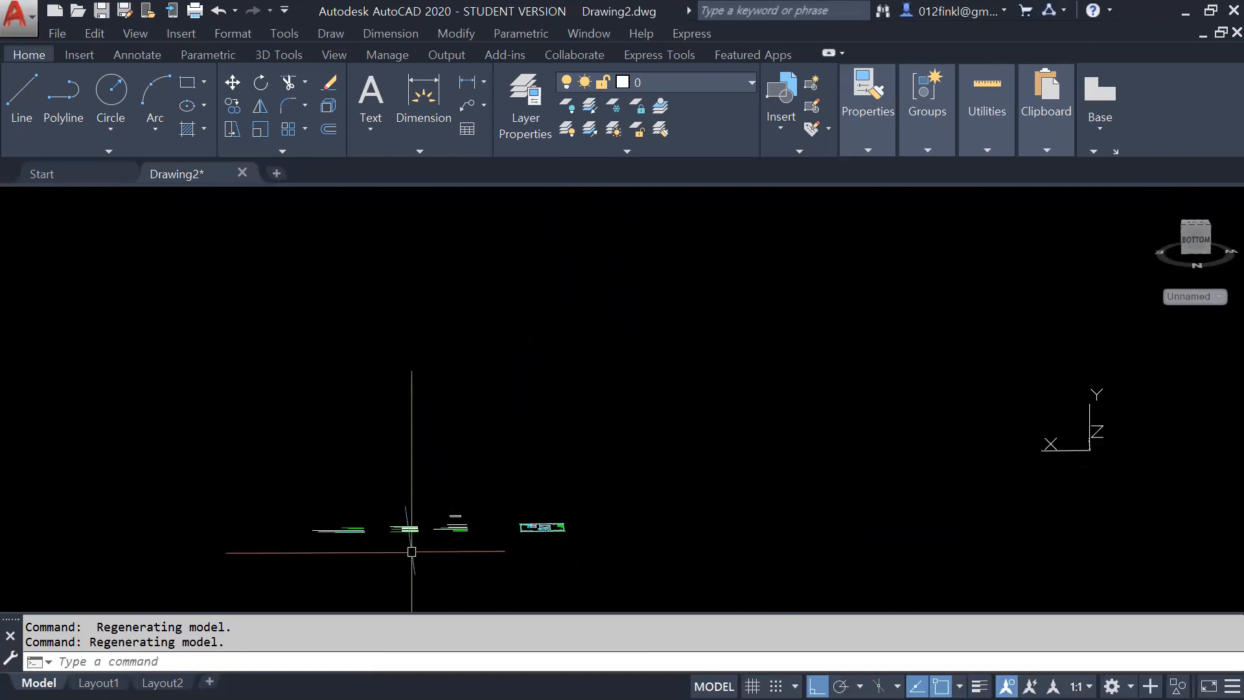
pyautogui.moveTo(411, 545)
pyautogui.keyDown('shift'); pyautogui.mouseDown(button='middle')
pyautogui.moveTo(478, 578)
pyautogui.moveTo(663, 596)
pyautogui.moveTo(877, 516)
pyautogui.moveTo(777, 607)
pyautogui.mouseUp(button='middle'); pyautogui.keyUp('shift')
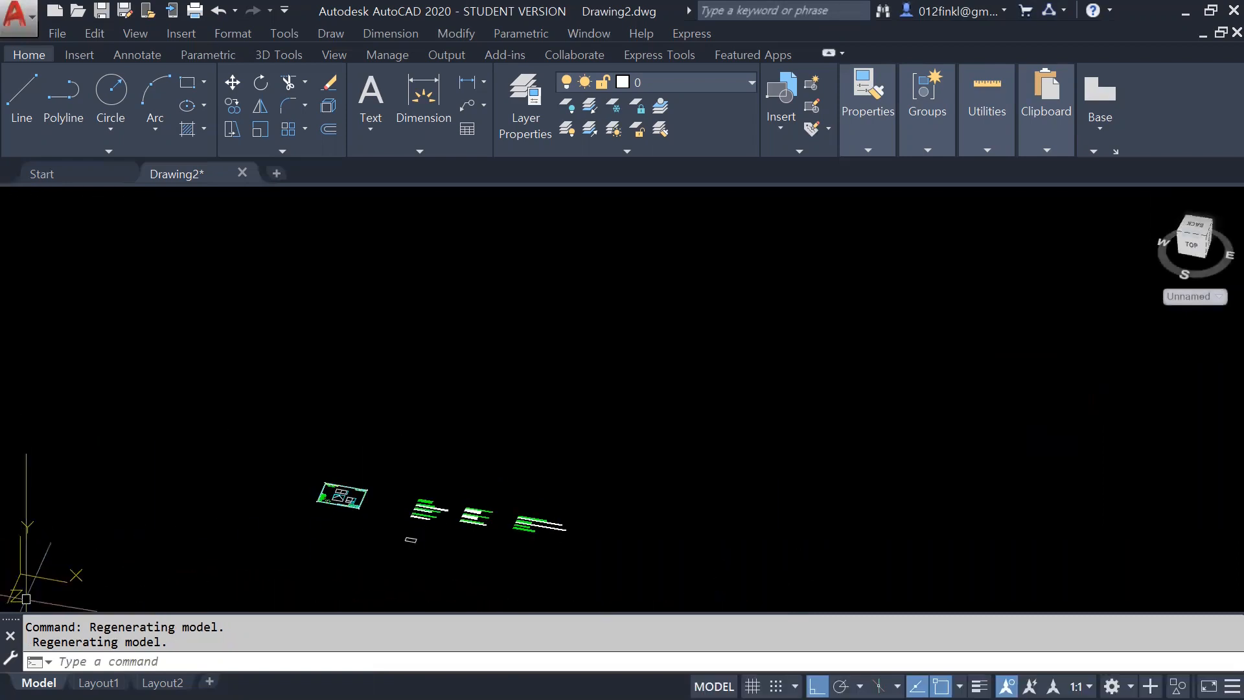
# Step: Draw a closed 100 by 50 rectangle with the Line command on the upright XY plane, just below the existing flat rectangle
pyautogui.scroll(4, 401, 593)
pyautogui.scroll(6, 411, 586)
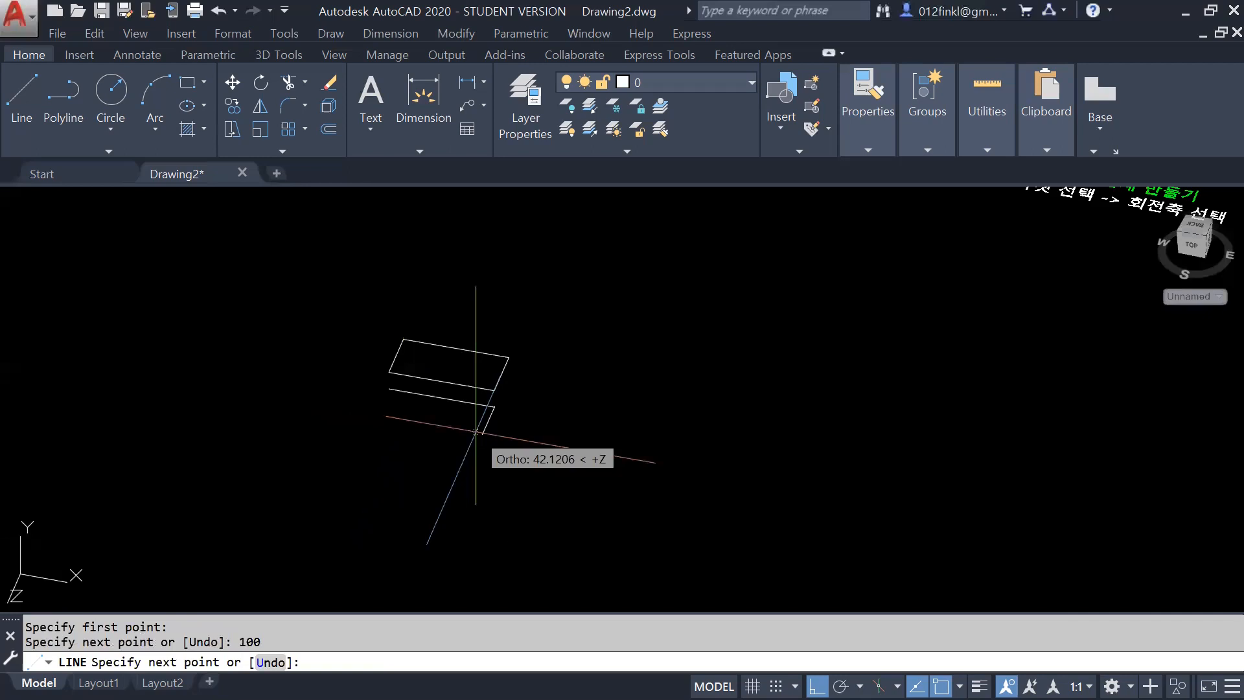
pyautogui.write('100')
pyautogui.press('Return')
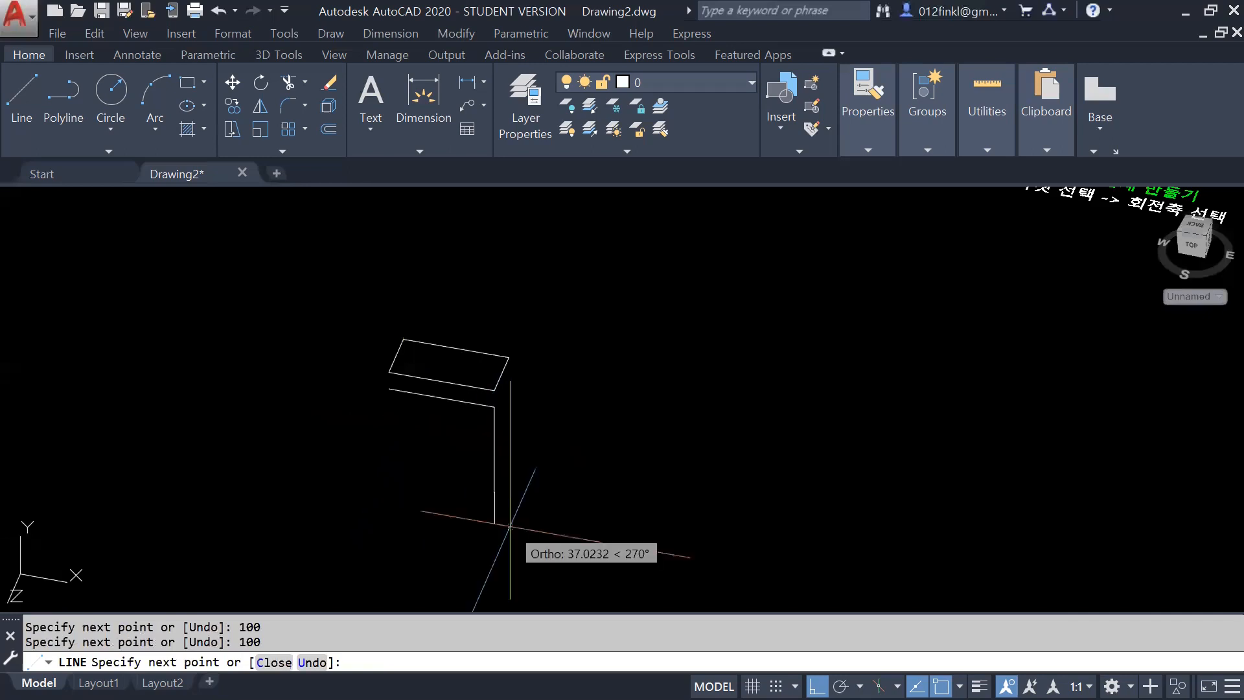
pyautogui.hotkey('ctrl', 'z')
pyautogui.write('50')
pyautogui.press('Return')
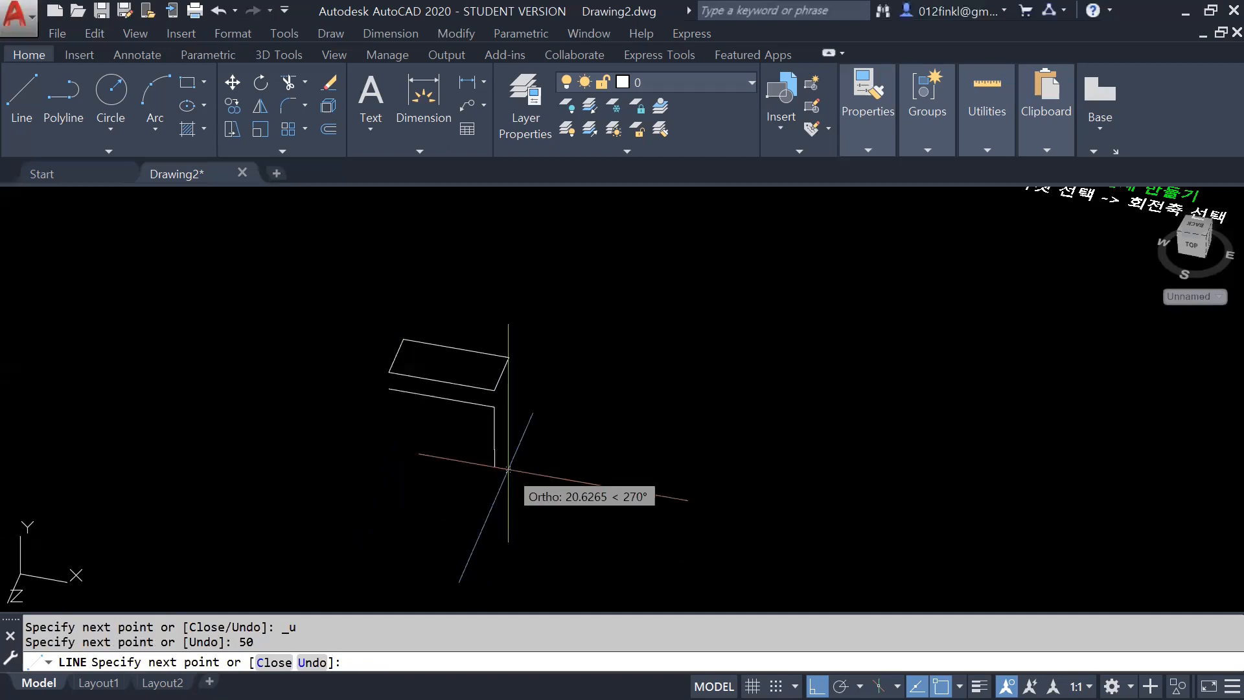
pyautogui.write('100')
pyautogui.press('Return')
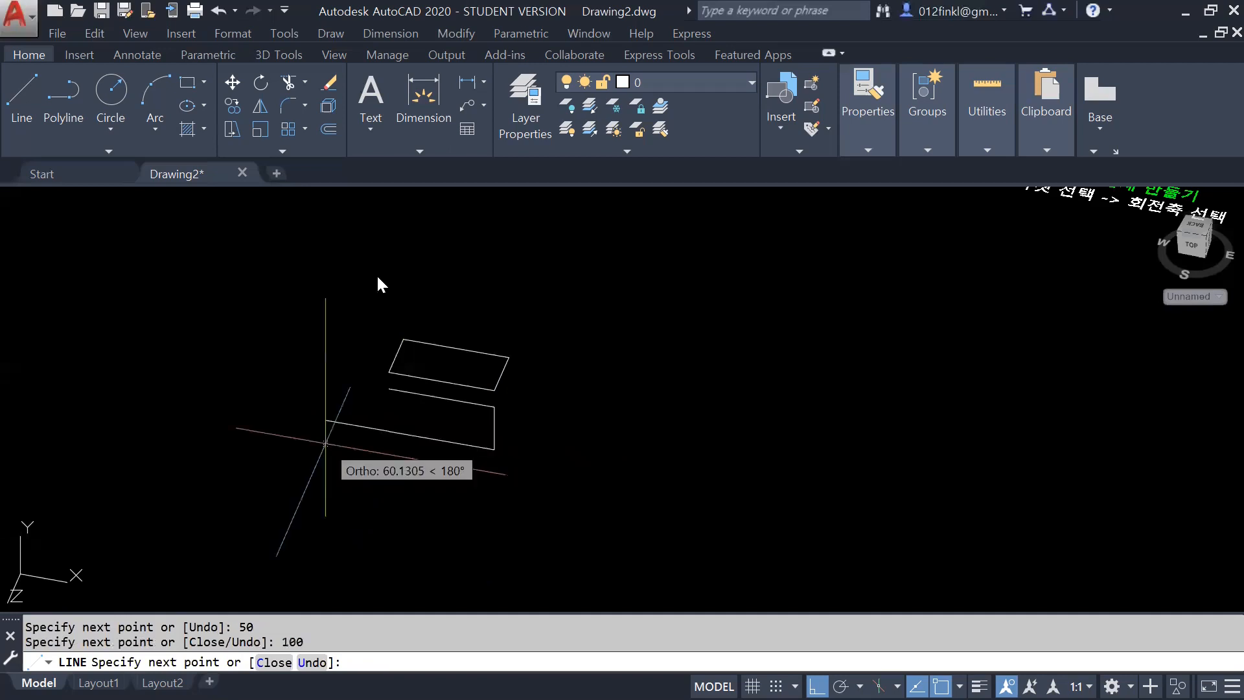
pyautogui.write('50')
pyautogui.press('Return')
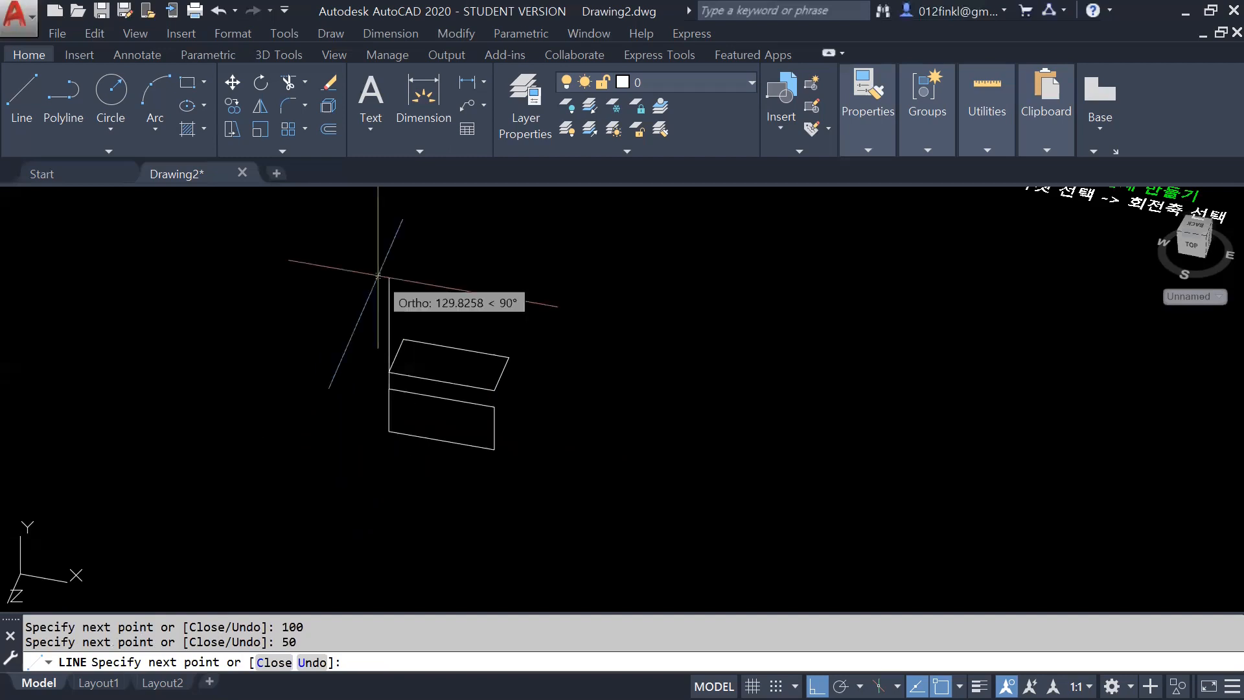
pyautogui.press('Escape')
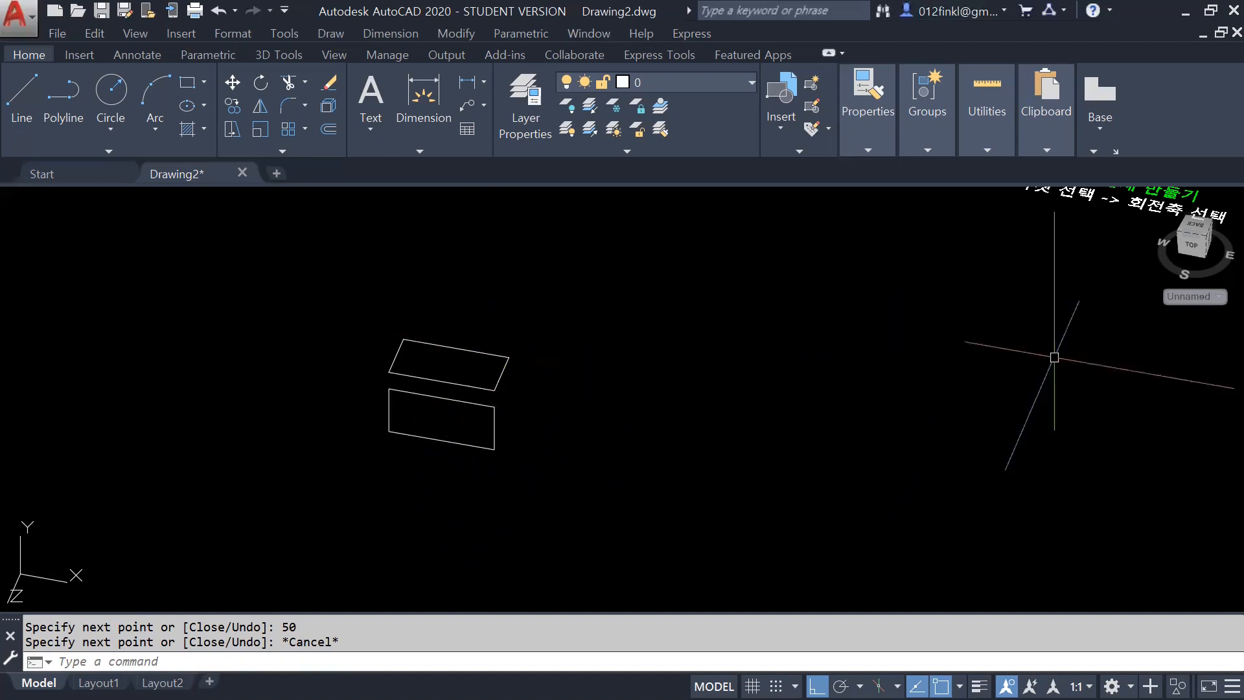
pyautogui.moveTo(528, 425)
pyautogui.keyDown('shift'); pyautogui.mouseDown(button='middle')
pyautogui.moveTo(482, 431)
pyautogui.moveTo(481, 390)
pyautogui.mouseUp(button='middle'); pyautogui.keyUp('shift')
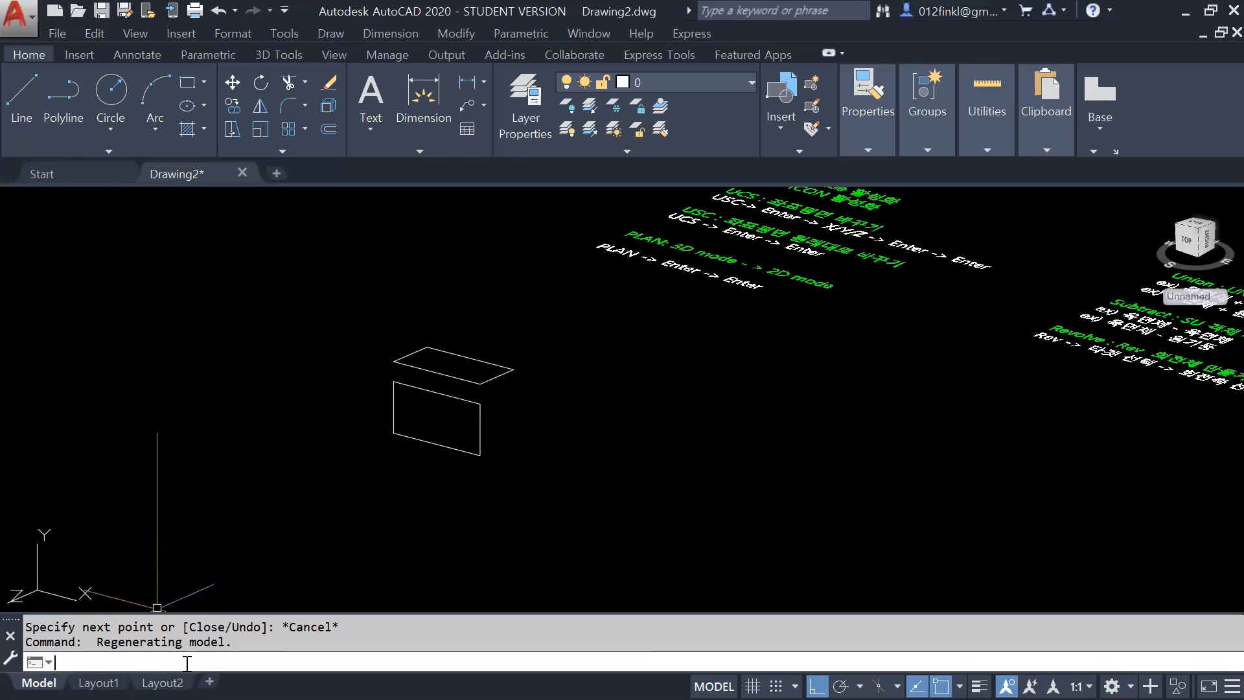
pyautogui.write('usc')
pyautogui.press('Return')
pyautogui.write('y')
pyautogui.press('Return')
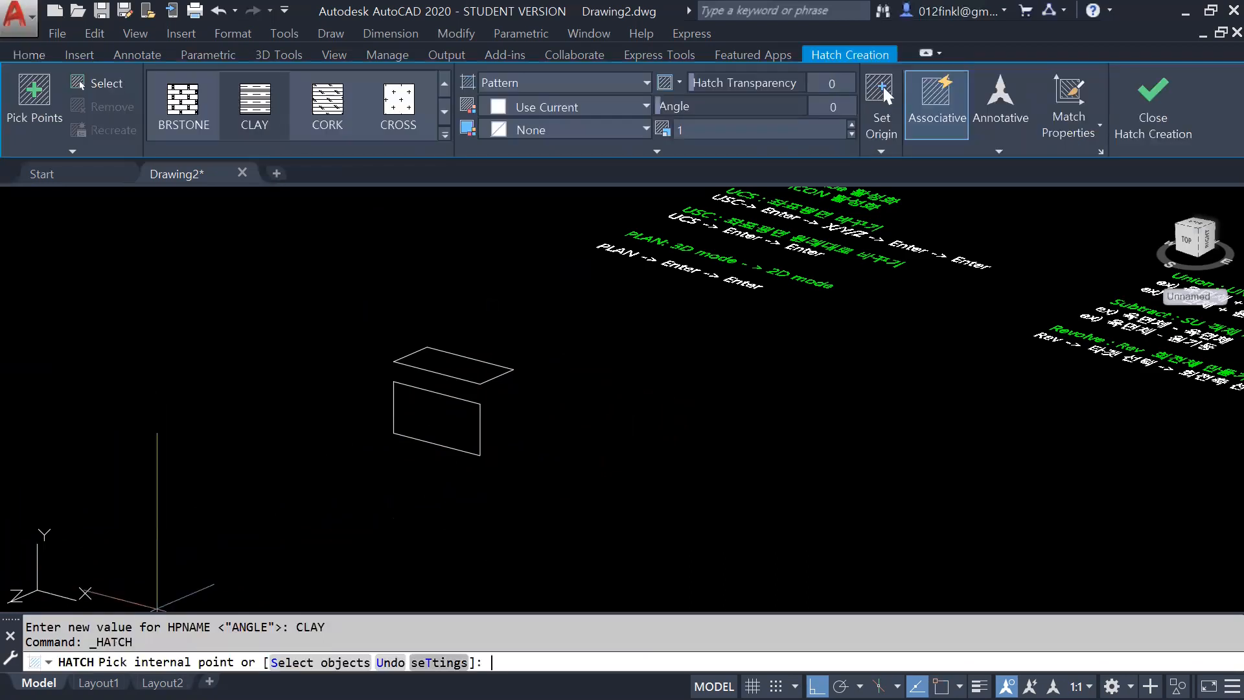
pyautogui.press('Escape')
pyautogui.write('us')
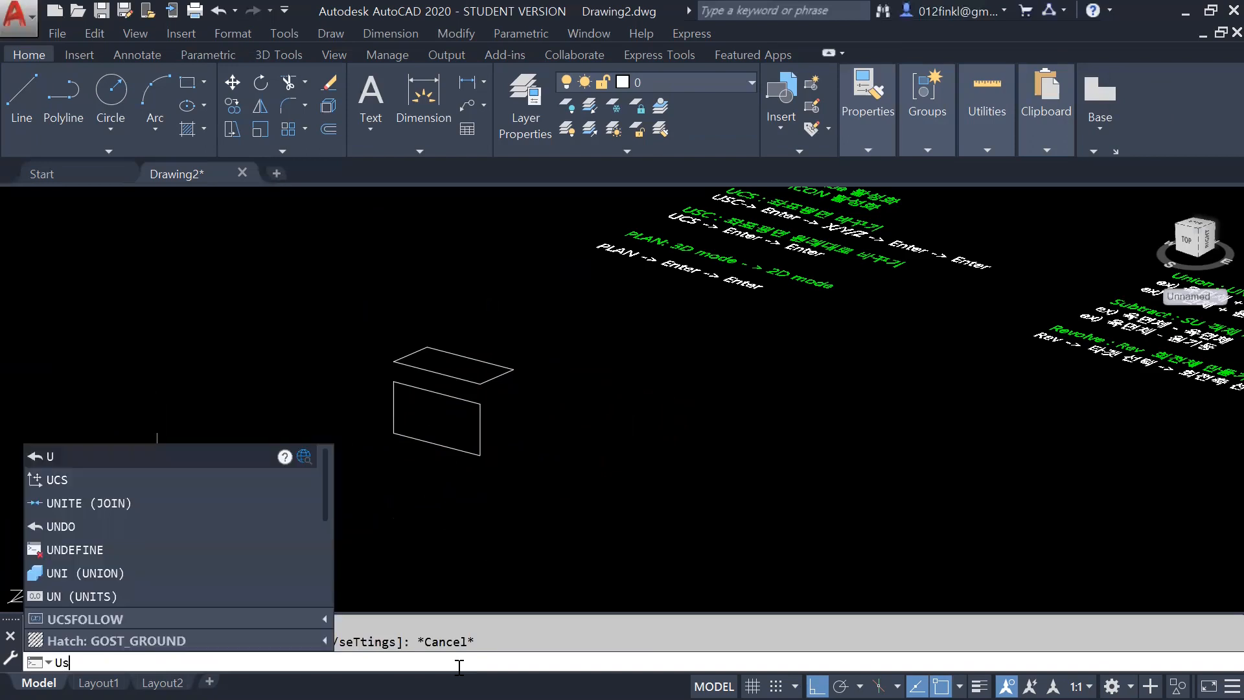
pyautogui.write('c')
pyautogui.press('Return')
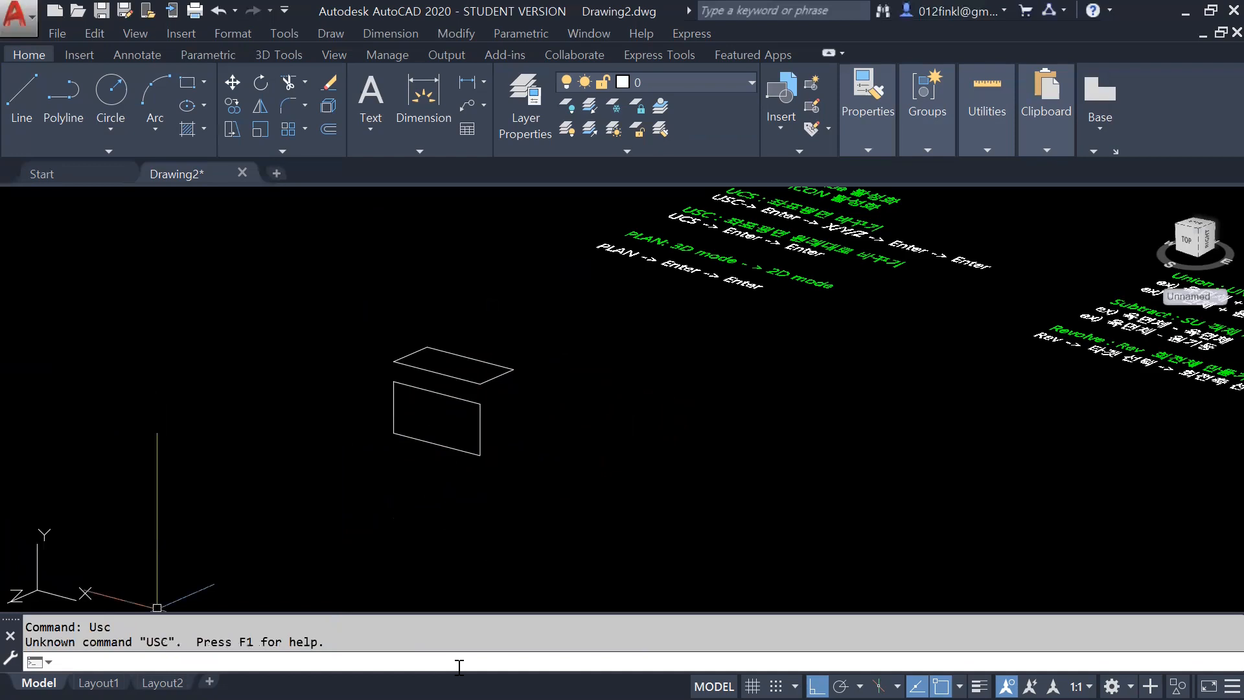
pyautogui.press('Escape')
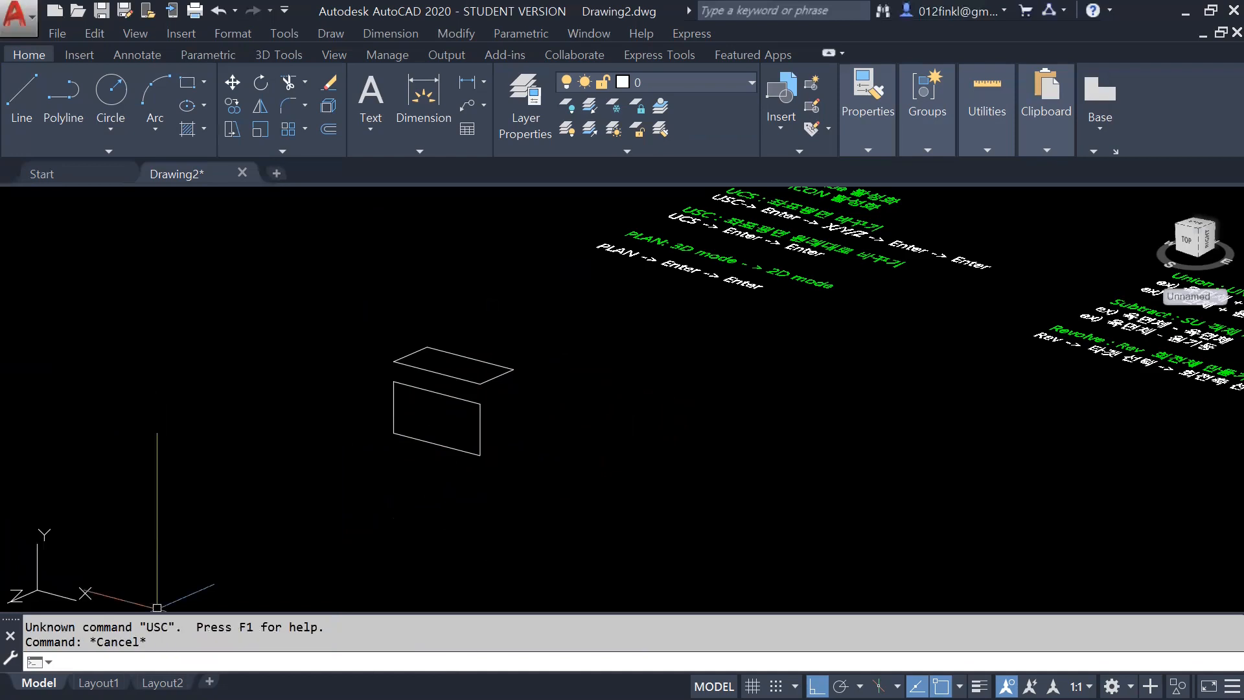
# Step: Rotate the UCS 90° about the Y axis
pyautogui.write('uc')
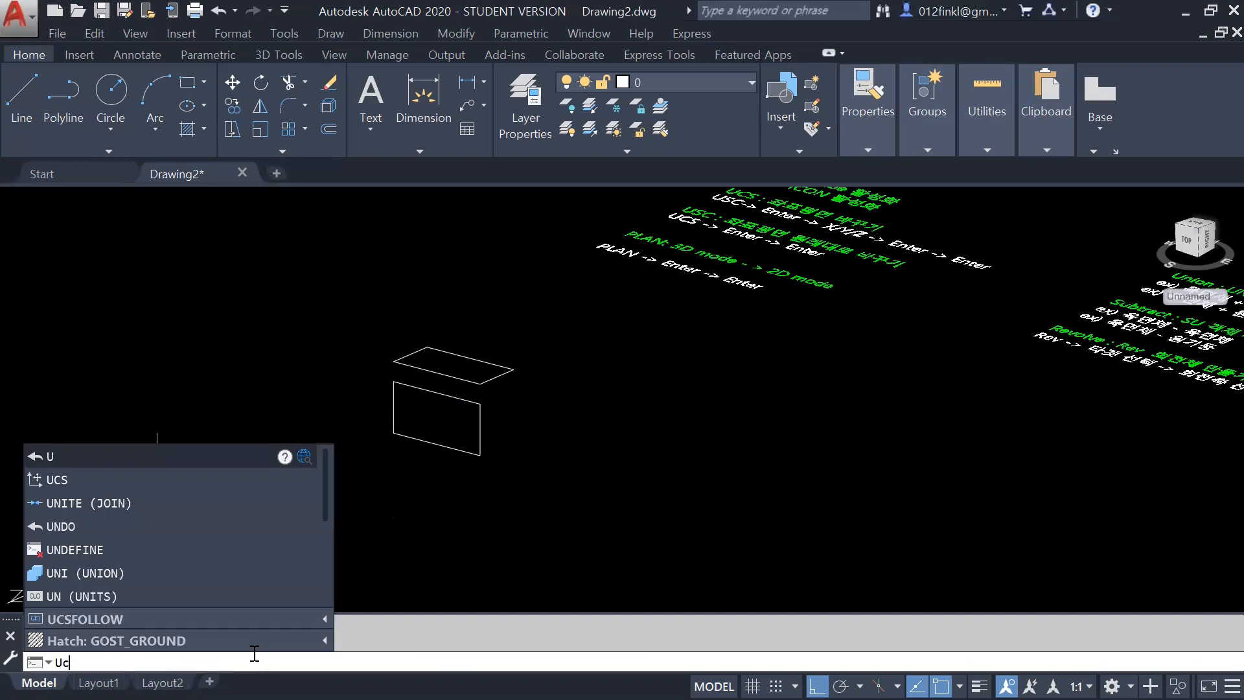
pyautogui.press('Return')
pyautogui.write('y')
pyautogui.press('Return')
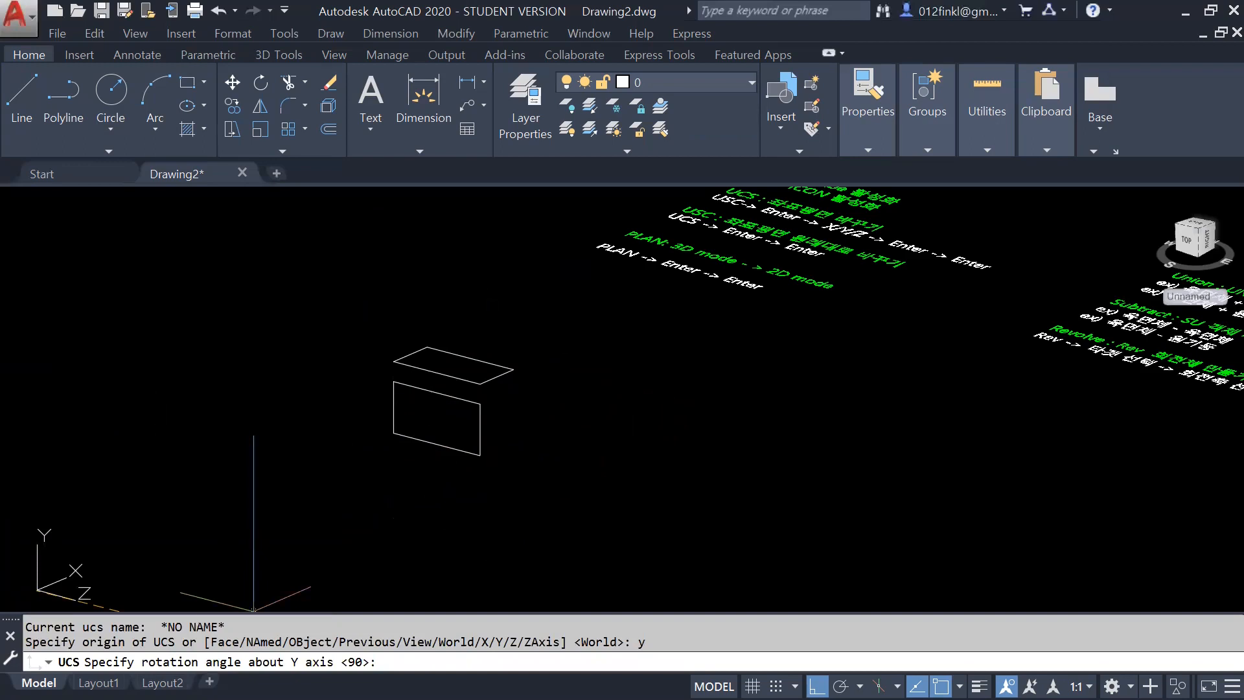
pyautogui.press('Return')
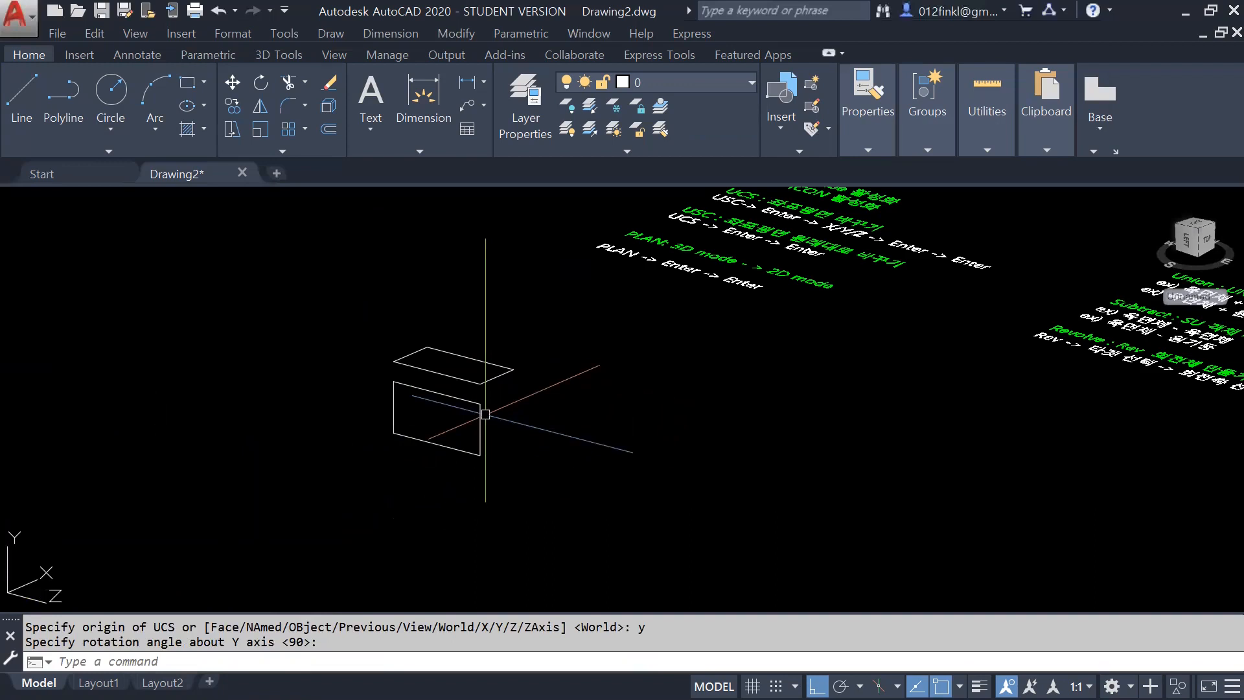
# Step: Draw a closed 50 by 50 square with the Line command on the rotated XY plane, beside the short end of the upright rectangle
pyautogui.write('l')
pyautogui.press('Return')
pyautogui.click(485, 414)
pyautogui.write('50')
pyautogui.press('Return')
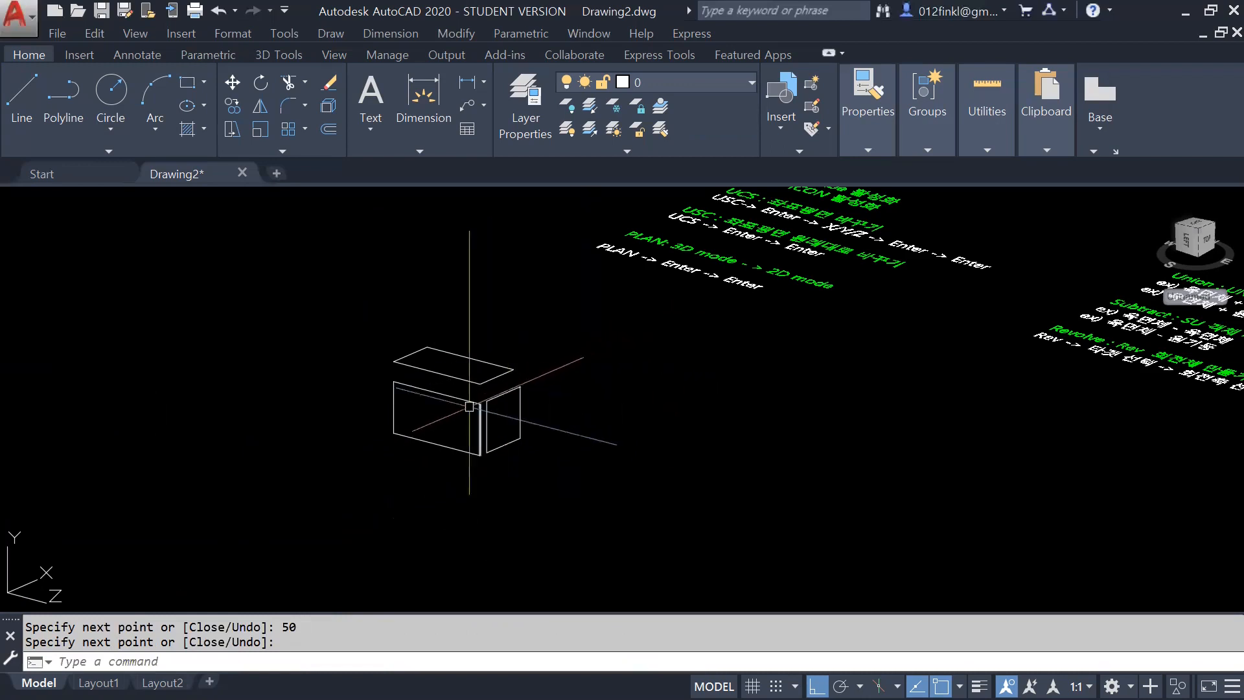
# Step: Examine the three shapes on their different planes from several orbit angles
pyautogui.scroll(4, 421, 407)
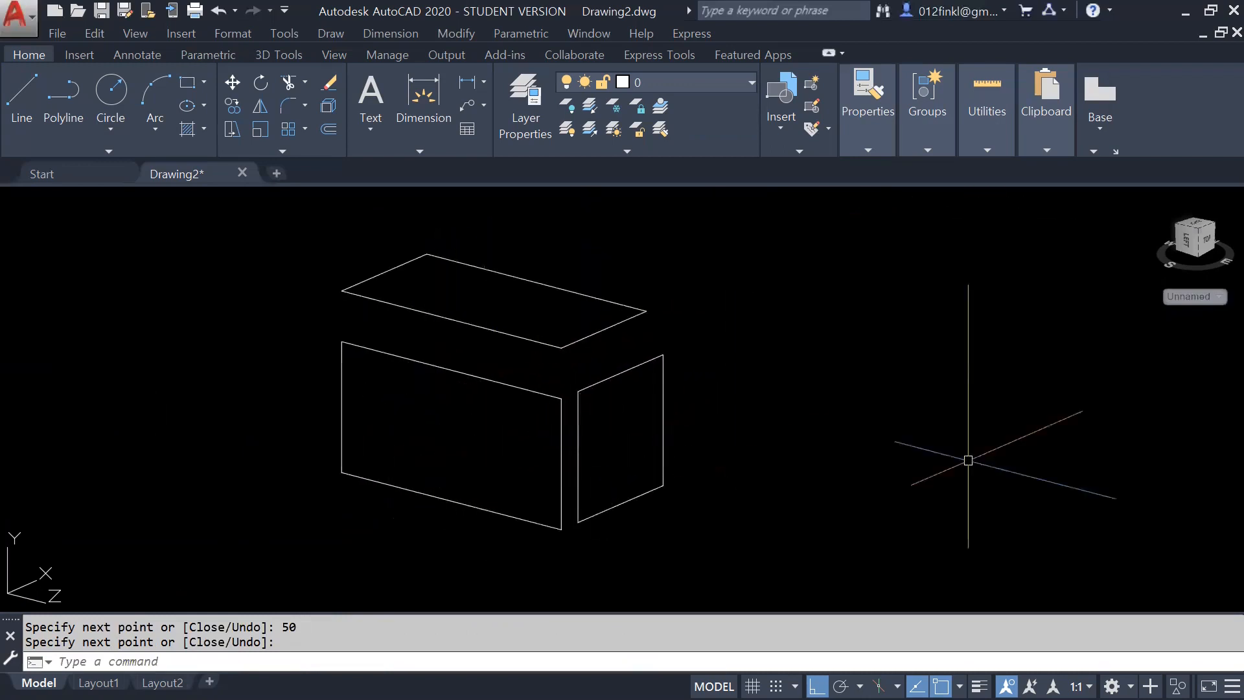
pyautogui.keyDown('shift'); pyautogui.moveTo(696, 411); pyautogui.dragTo(683, 434, button='middle'); pyautogui.keyUp('shift')
pyautogui.scroll(3, 544, 436)
pyautogui.scroll(-6, 544, 431)
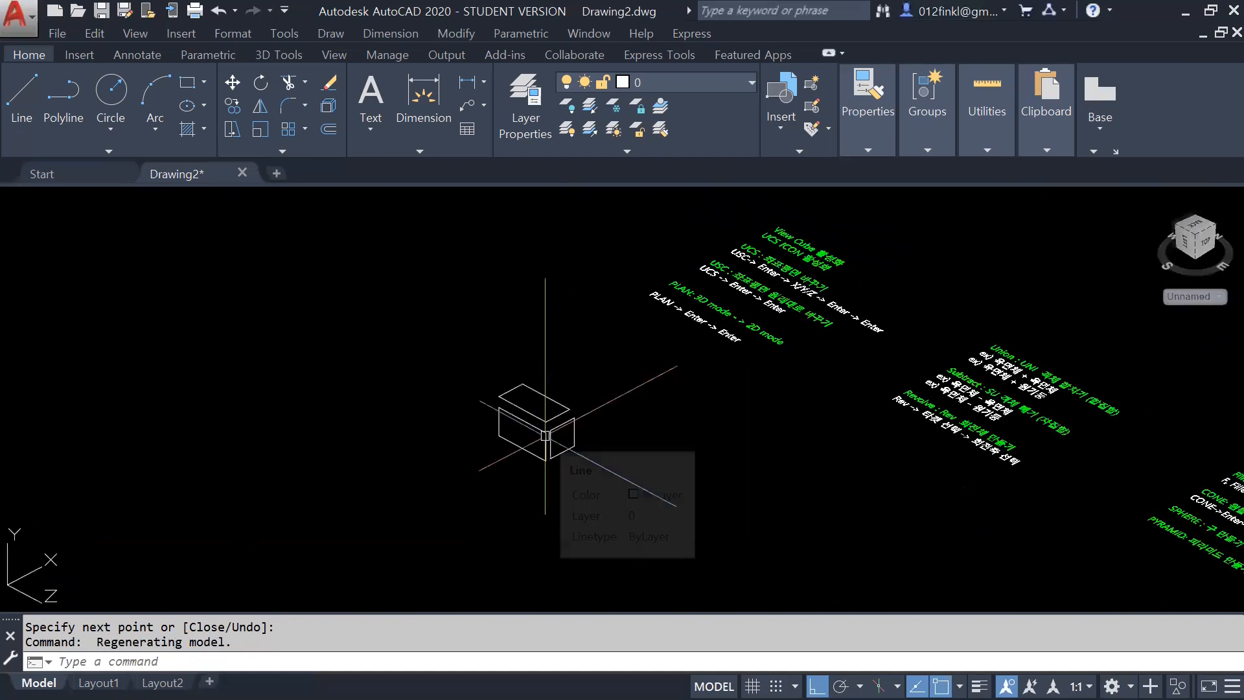
pyautogui.keyDown('shift'); pyautogui.moveTo(544, 436); pyautogui.dragTo(247, 477, button='middle'); pyautogui.keyUp('shift')
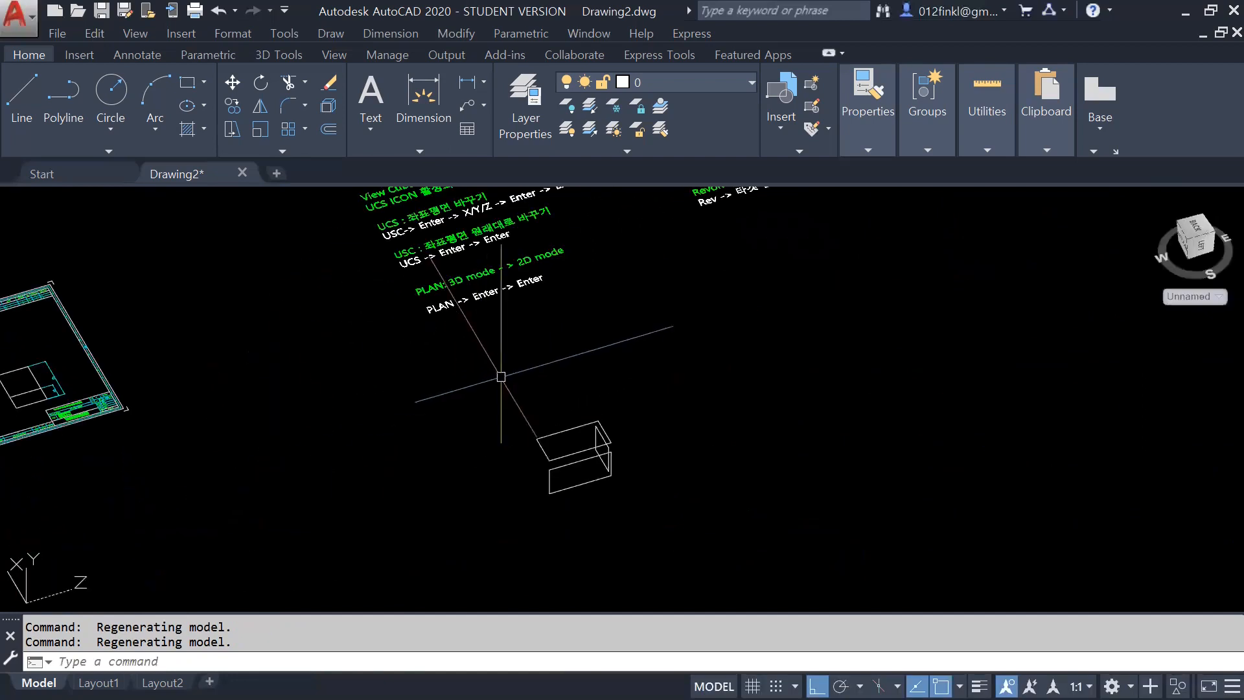
pyautogui.keyDown('shift'); pyautogui.moveTo(642, 417); pyautogui.dragTo(597, 453, button='middle'); pyautogui.keyUp('shift')
pyautogui.click(200, 664)
pyautogui.write('usc')
pyautogui.press('Return')
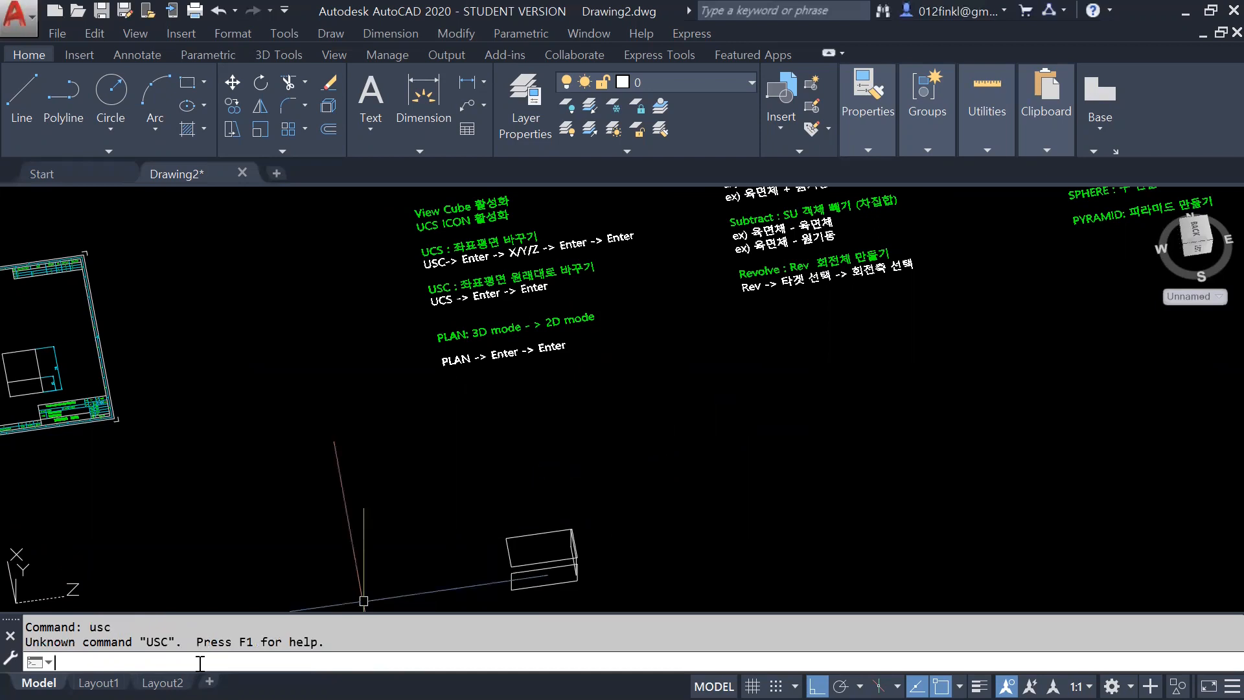
pyautogui.press('Return')
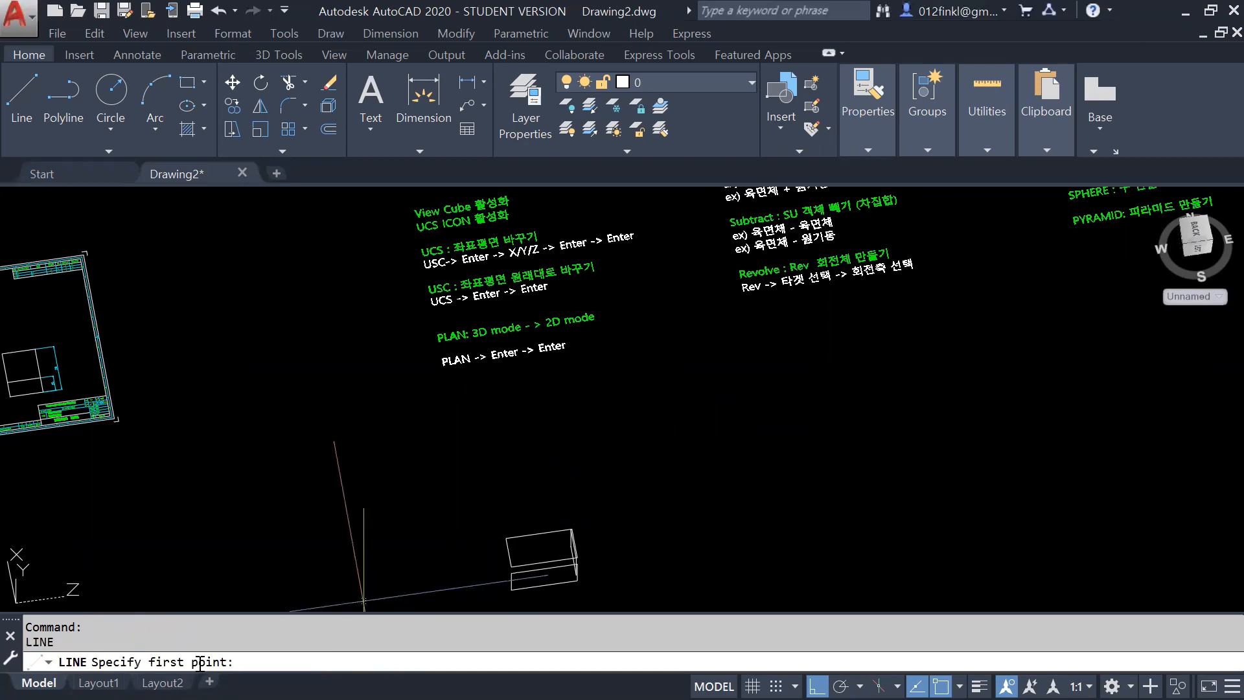
pyautogui.write('ucs')
pyautogui.press('Return')
pyautogui.press('Return')
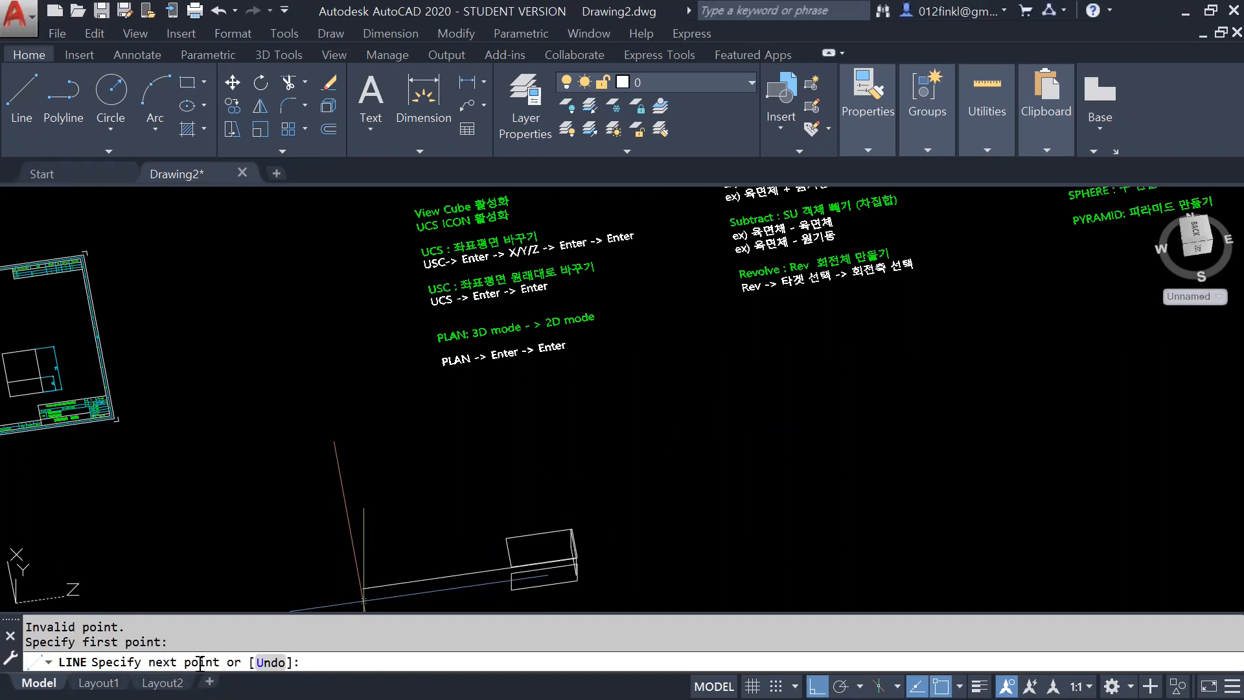
pyautogui.press('Escape')
# Step: Reset the UCS to World
pyautogui.write('uc')
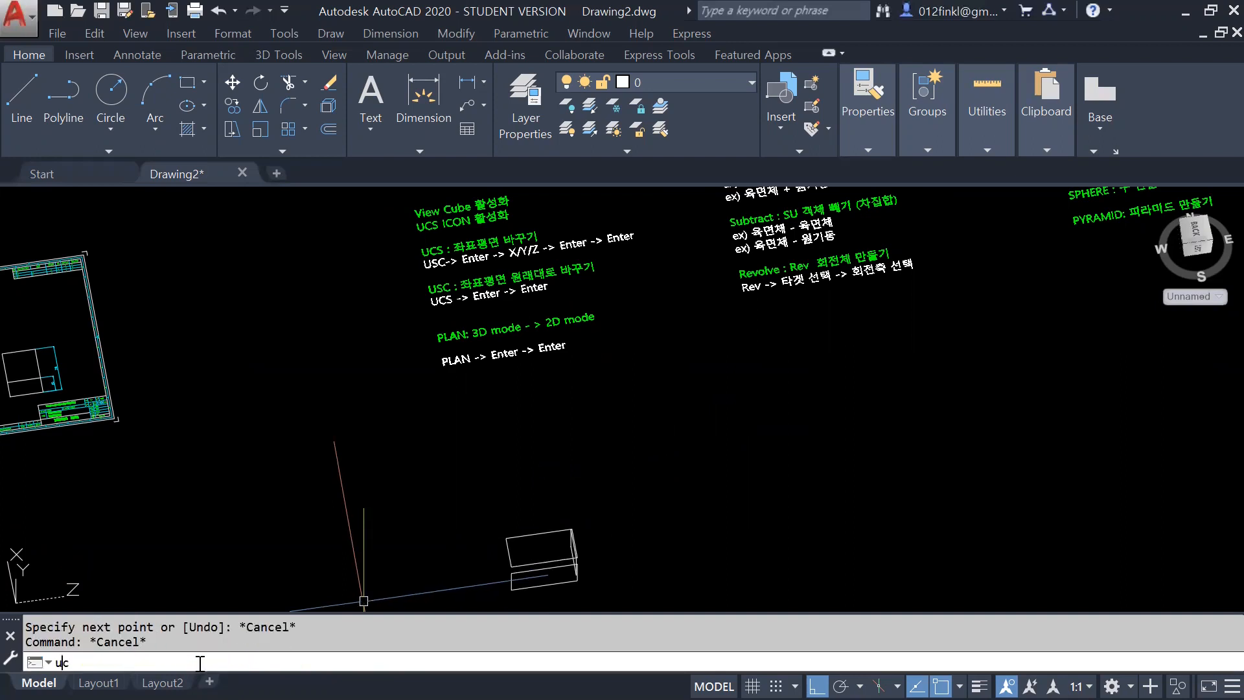
pyautogui.write('s')
pyautogui.press('Return')
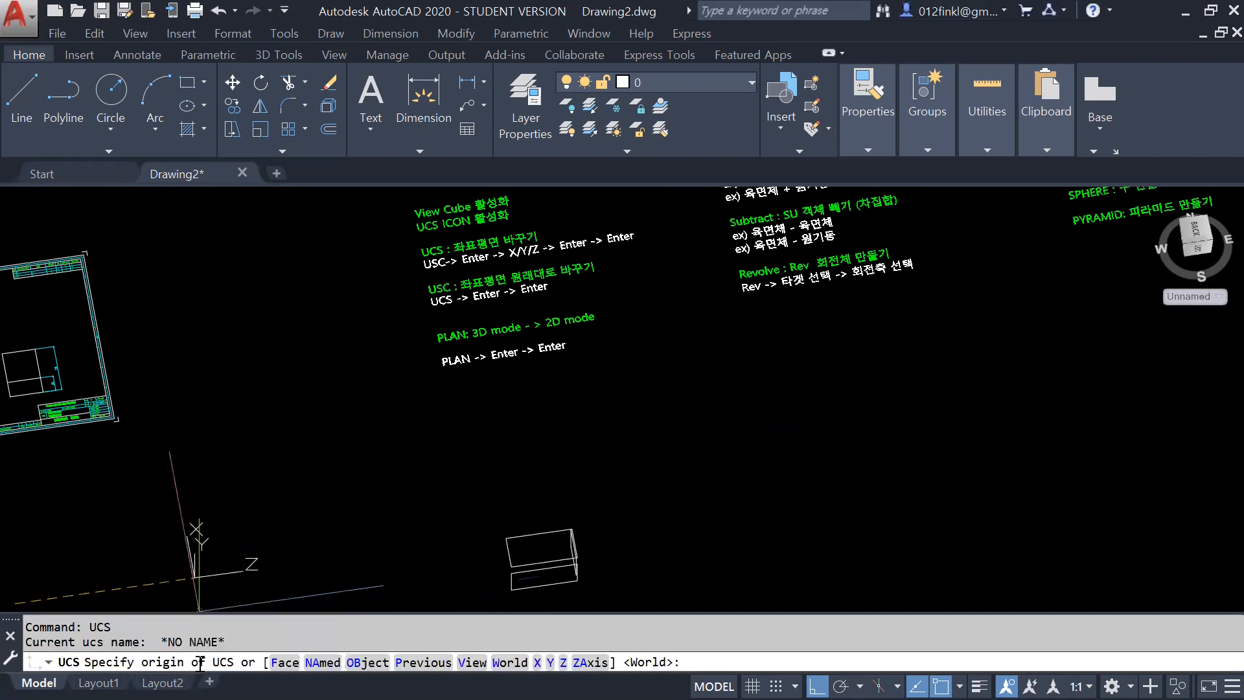
# Step: Restore the plan view of the World UCS with PLAN and orbit the three shapes to a tilted close-up view
pyautogui.write('plan')
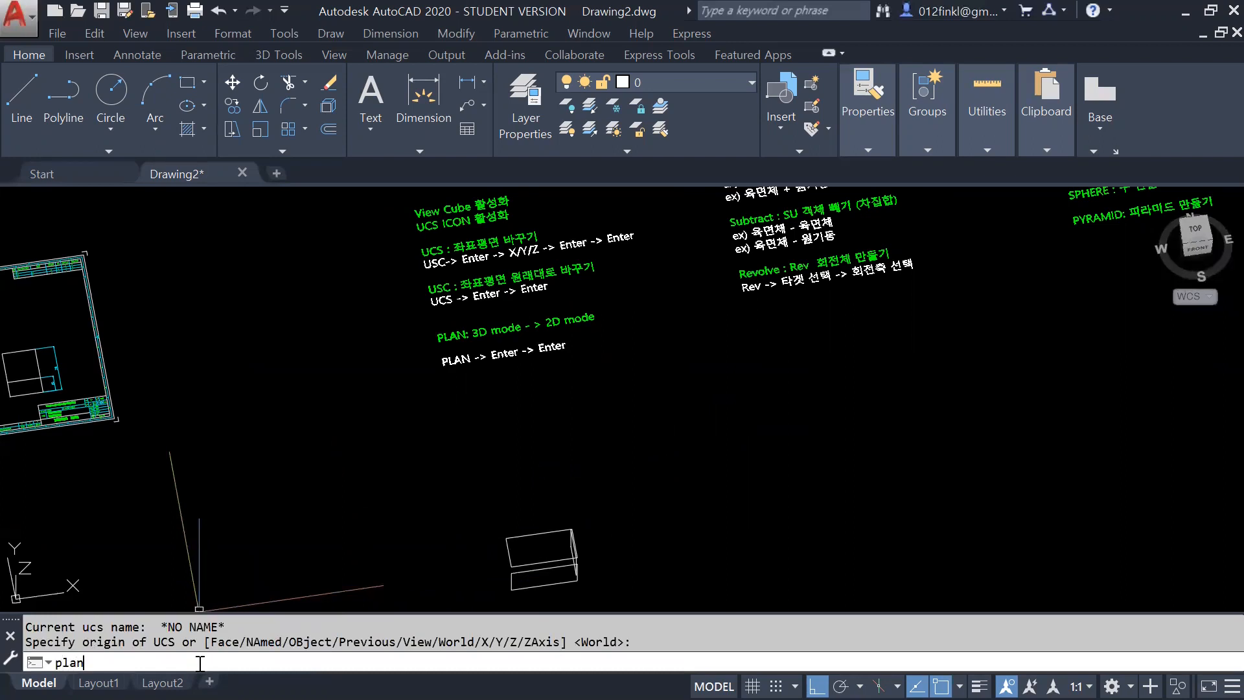
pyautogui.press('Return')
pyautogui.press('Return')
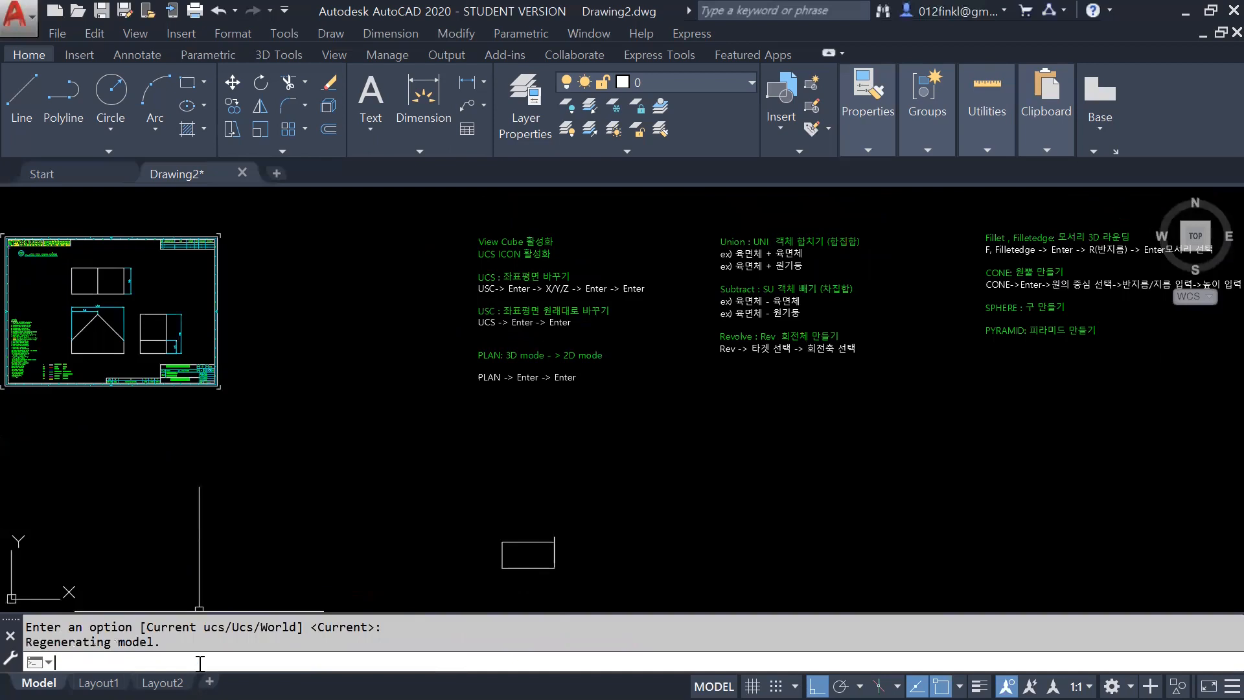
pyautogui.scroll(8, 541, 583)
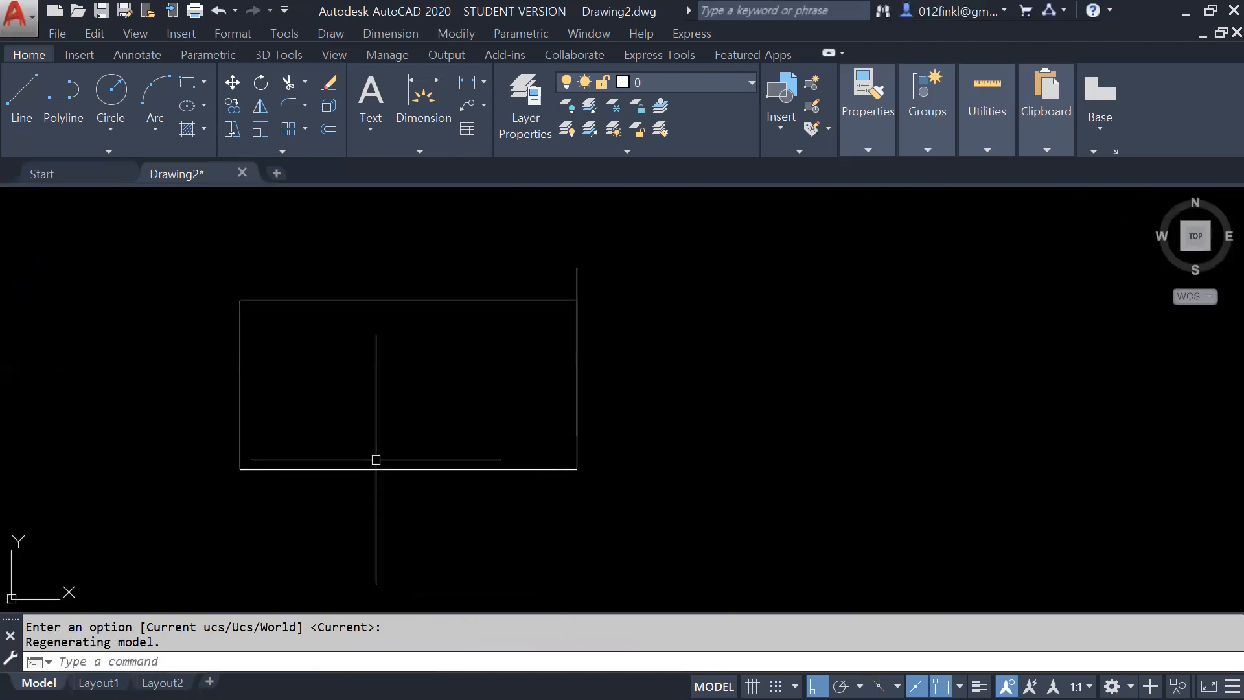
pyautogui.keyDown('shift'); pyautogui.moveTo(451, 525); pyautogui.dragTo(405, 473, button='middle'); pyautogui.keyUp('shift')
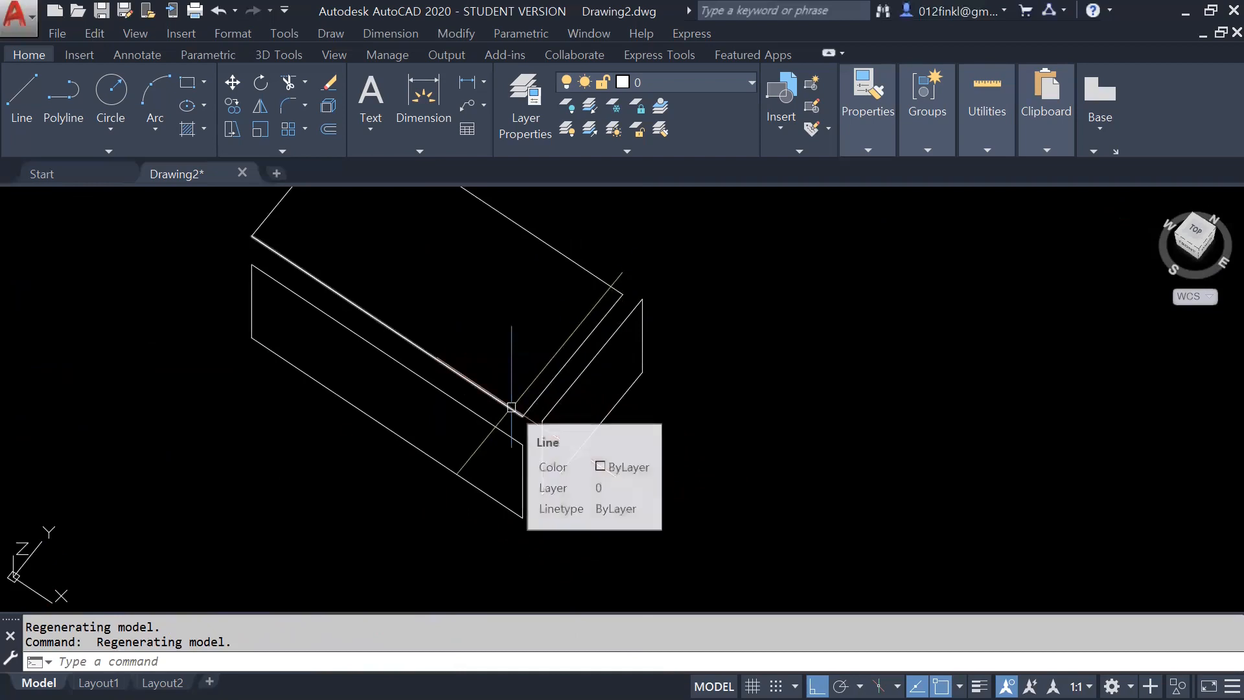
# Step: Examine the three shapes and the command notes from several orbit angles and zoom levels
pyautogui.scroll(-3, 511, 407)
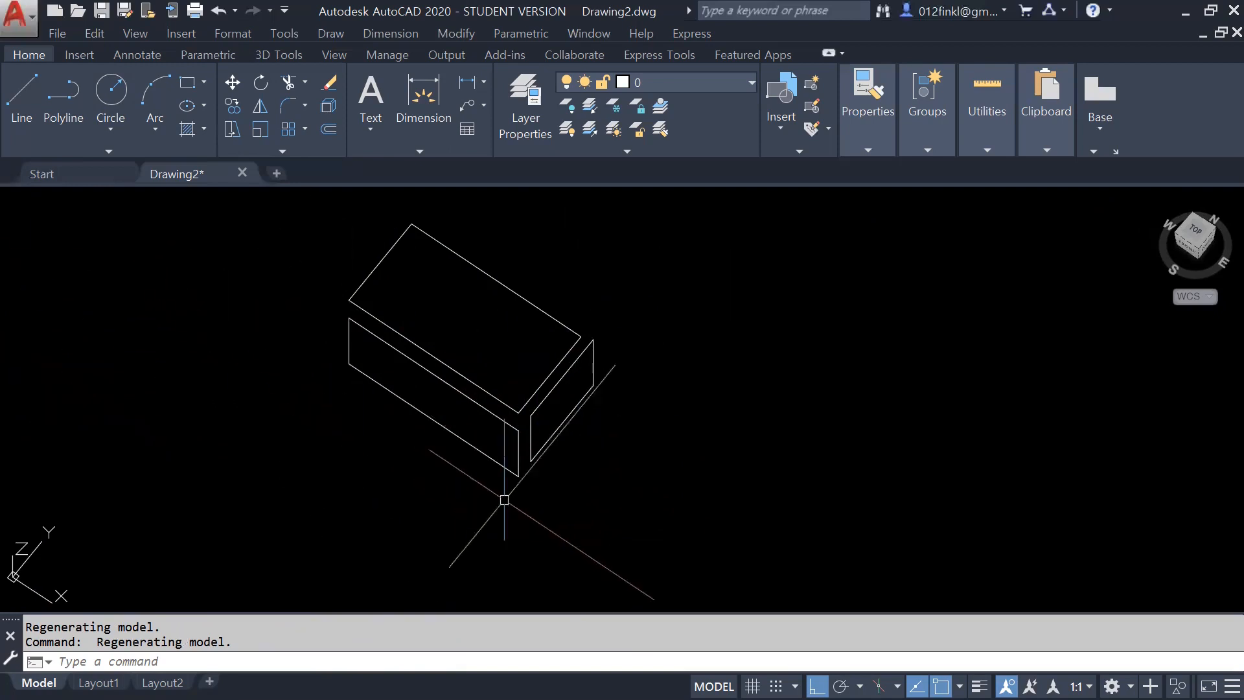
pyautogui.keyDown('shift'); pyautogui.moveTo(504, 486); pyautogui.dragTo(514, 406, button='middle'); pyautogui.keyUp('shift')
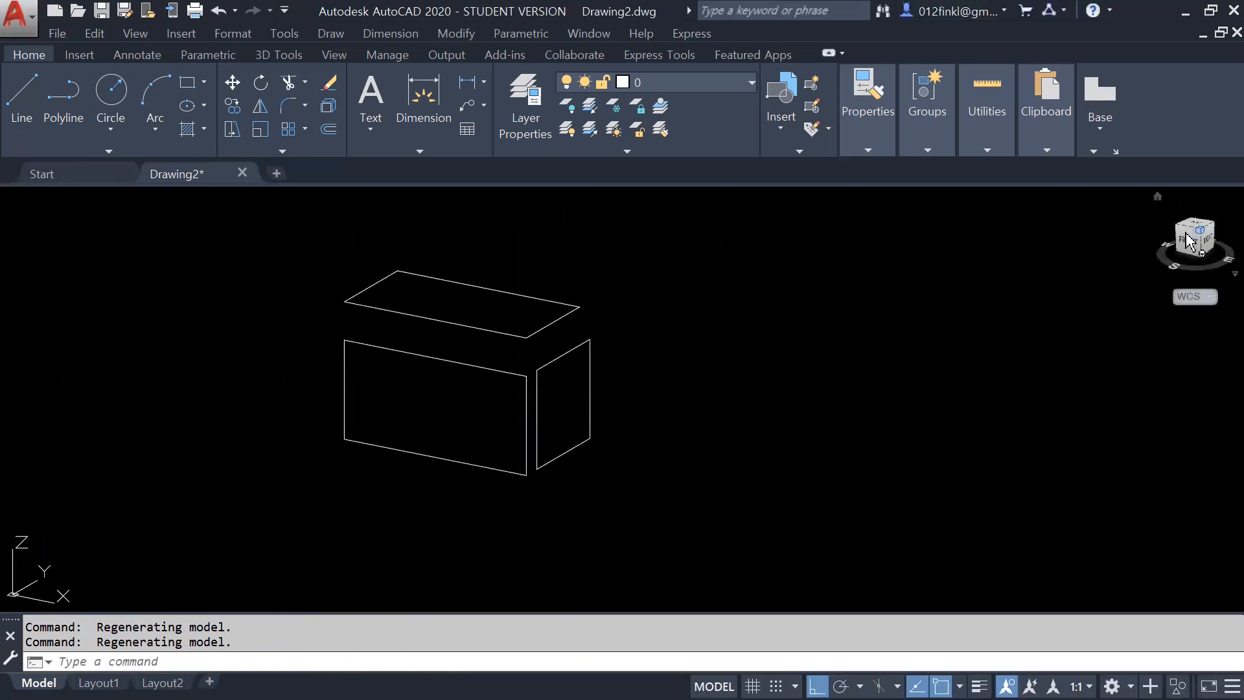
pyautogui.scroll(-6, 557, 382)
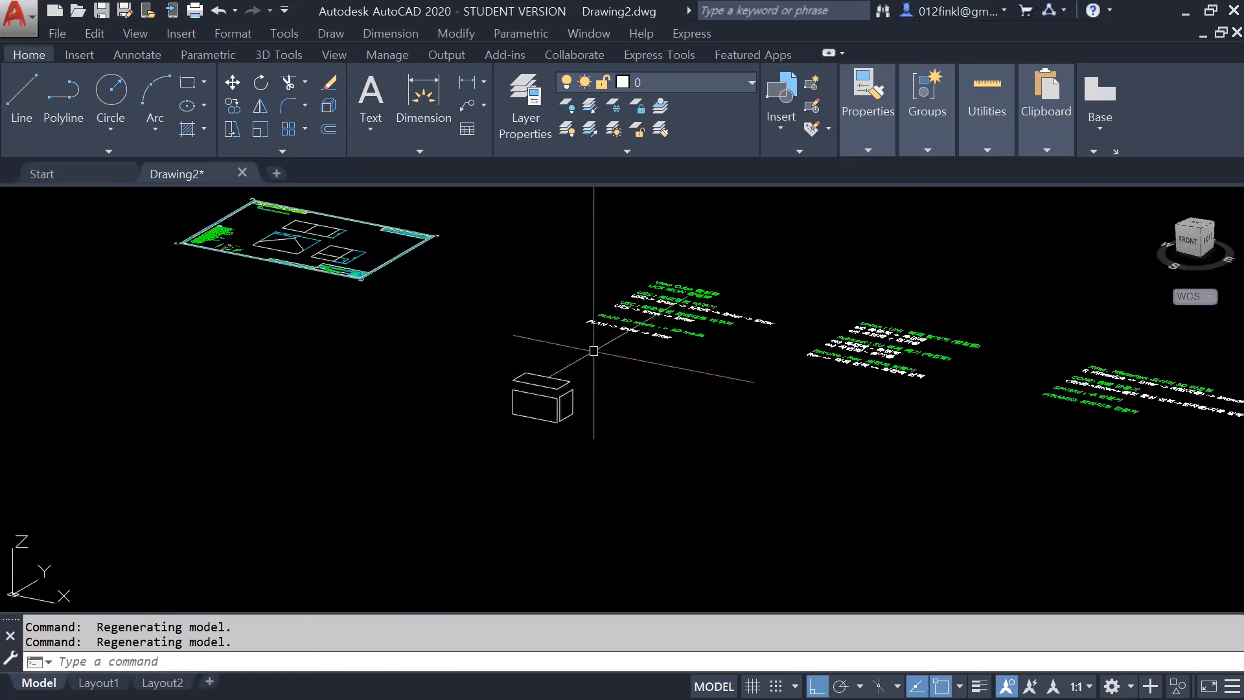
pyautogui.scroll(2, 648, 298)
pyautogui.moveTo(675, 296); pyautogui.dragTo(481, 305, button='middle')
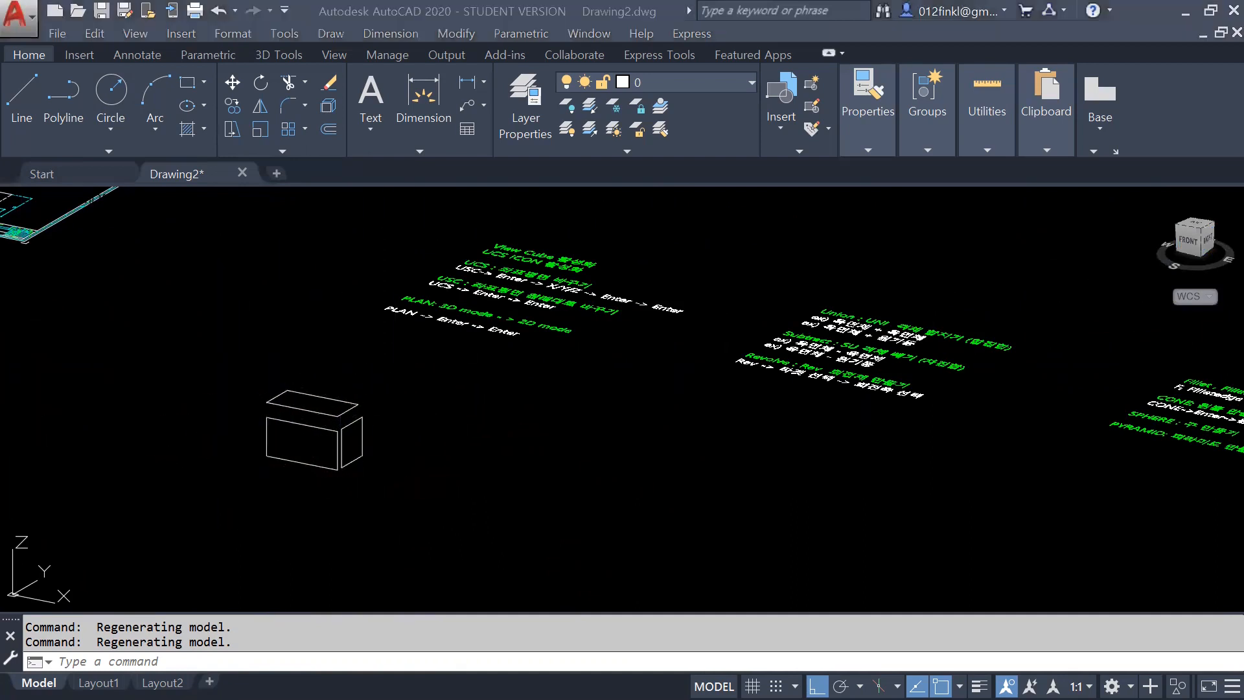
pyautogui.click(283, 353)
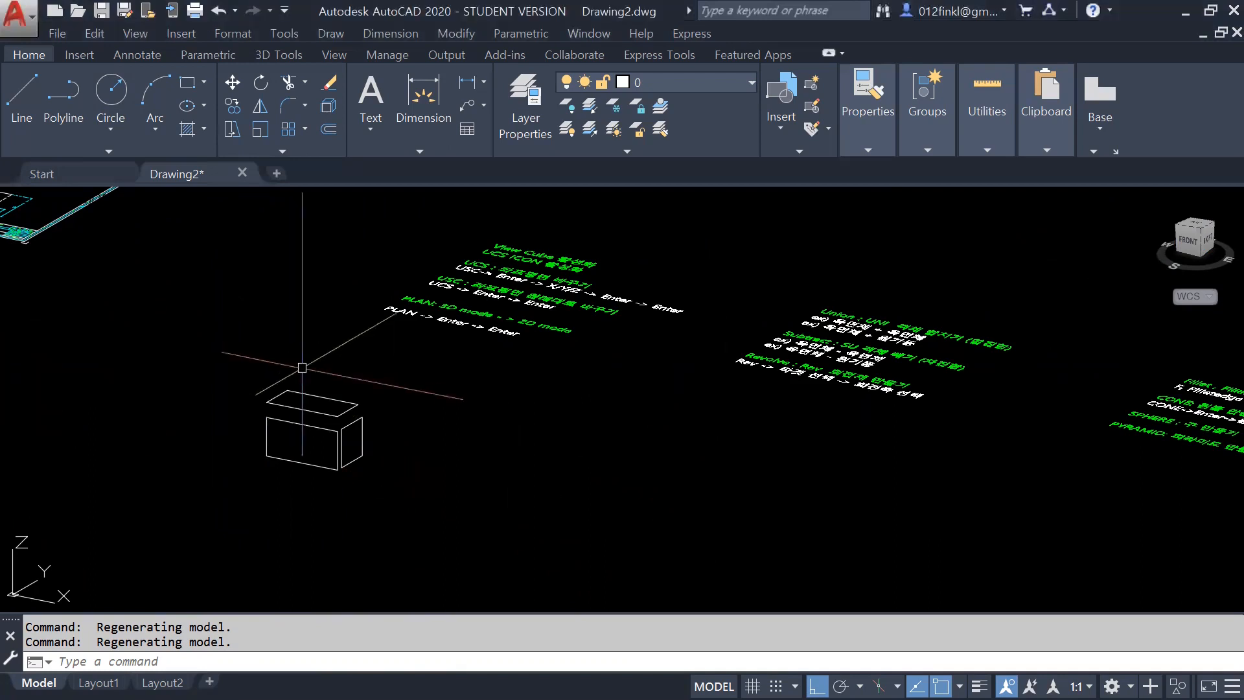
pyautogui.keyDown('shift'); pyautogui.moveTo(303, 367); pyautogui.dragTo(337, 379, button='middle'); pyautogui.keyUp('shift')
pyautogui.scroll(4, 415, 471)
pyautogui.scroll(-8, 418, 473)
pyautogui.moveTo(431, 478)
pyautogui.keyDown('shift'); pyautogui.mouseDown(button='middle')
pyautogui.moveTo(449, 482)
pyautogui.moveTo(419, 513)
pyautogui.moveTo(425, 494)
pyautogui.mouseUp(button='middle'); pyautogui.keyUp('shift')
pyautogui.scroll(-3, 425, 494)
pyautogui.scroll(5, 435, 498)
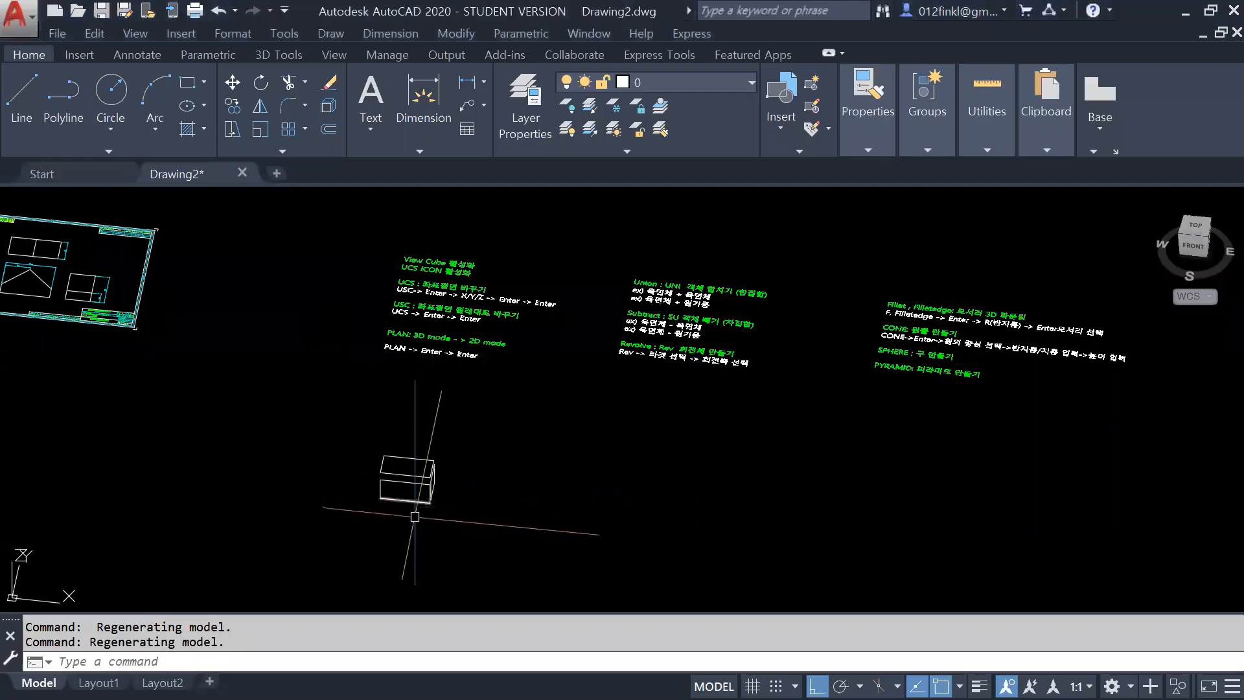
pyautogui.scroll(3, 362, 431)
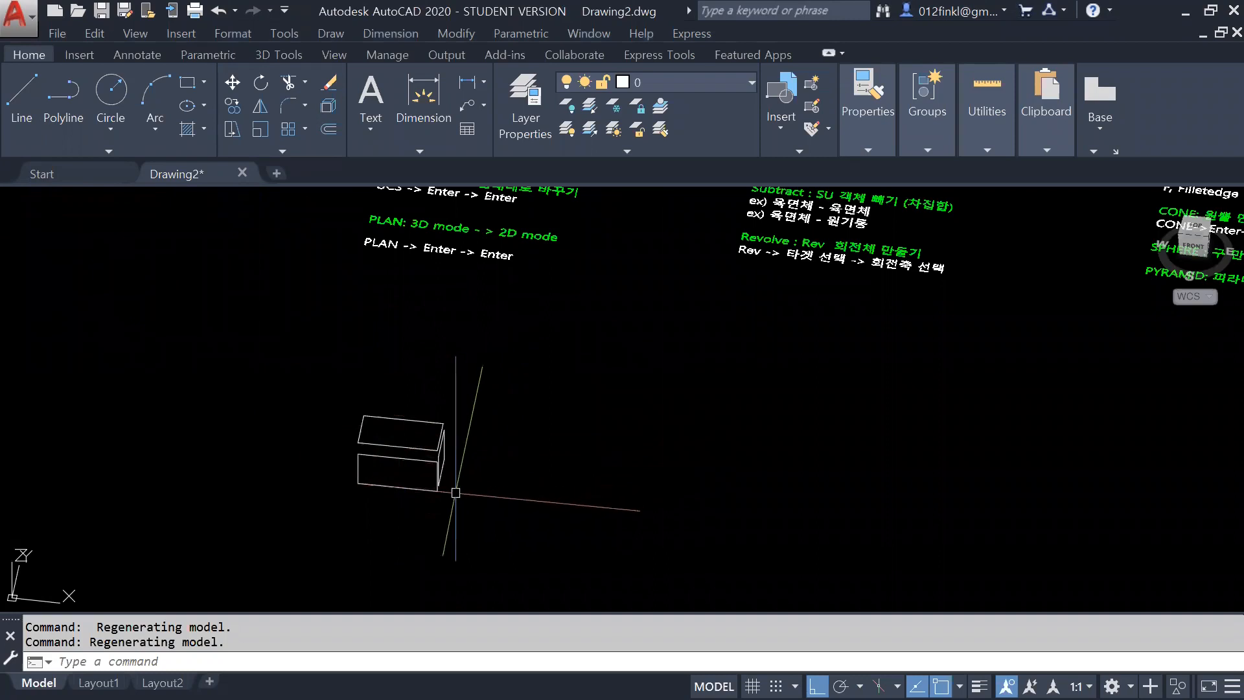
pyautogui.scroll(5, 456, 492)
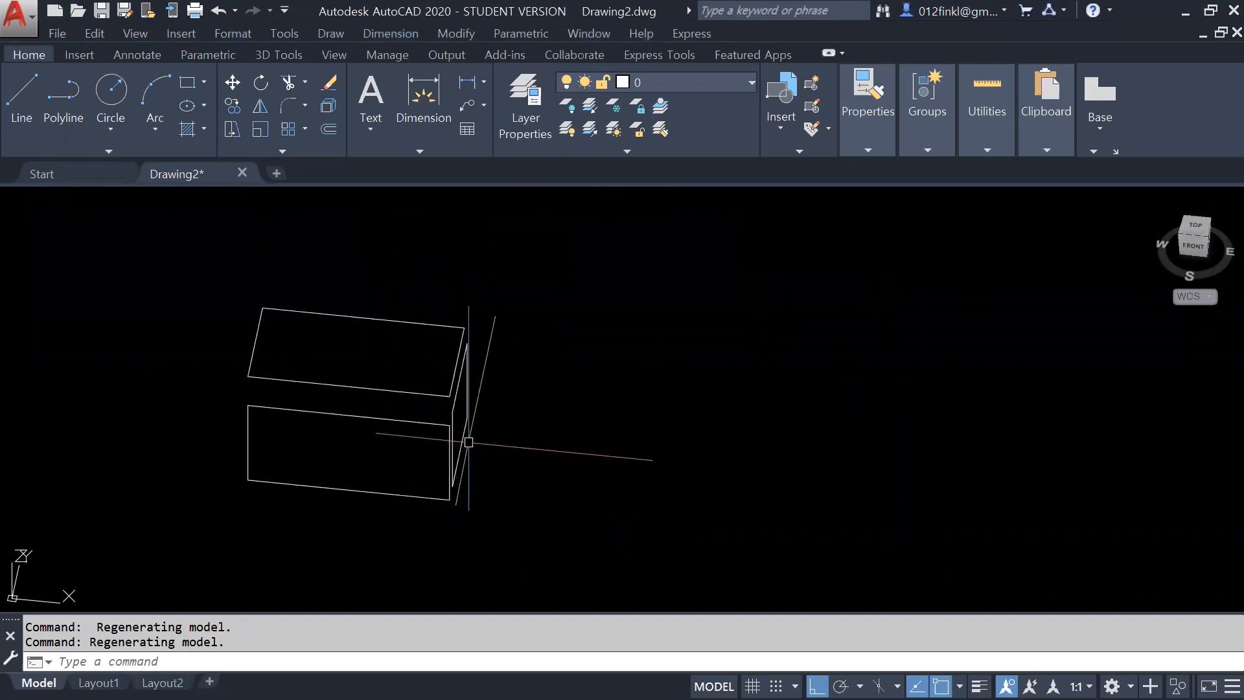
pyautogui.keyDown('shift'); pyautogui.moveTo(462, 439); pyautogui.dragTo(481, 477, button='middle'); pyautogui.keyUp('shift')
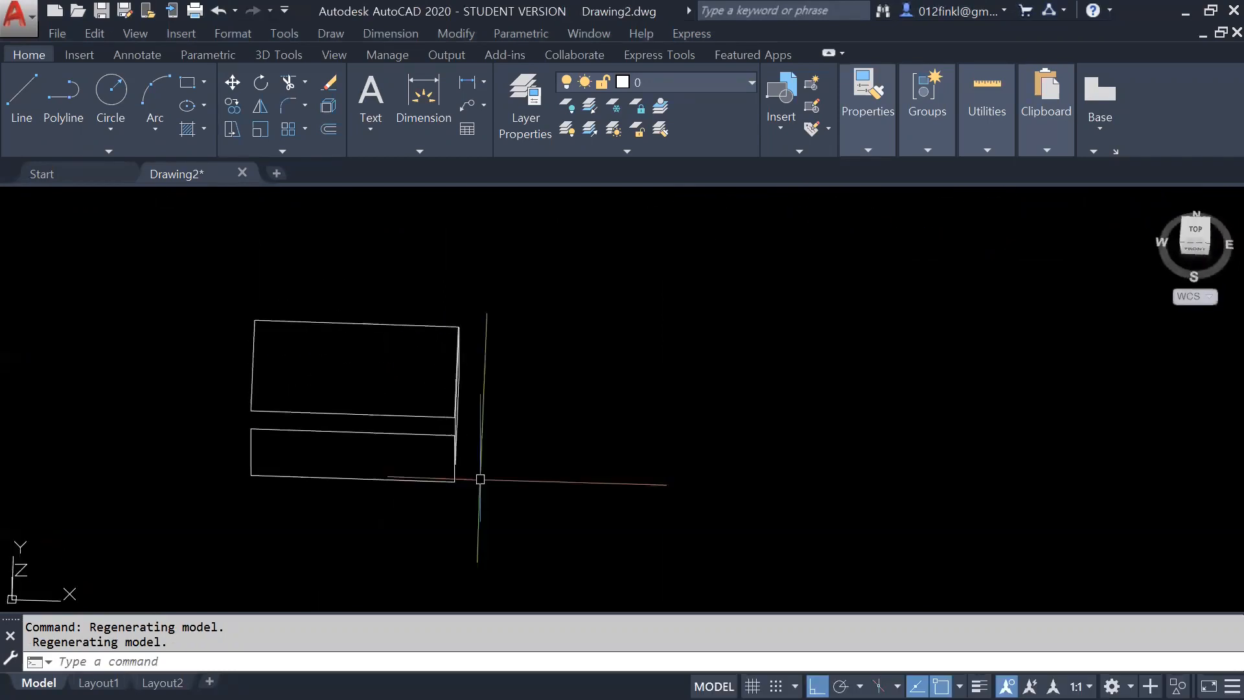
# Step: Switch to the Top view and review the UCS, PLAN and solid-editing command notes
pyautogui.click(1198, 232)
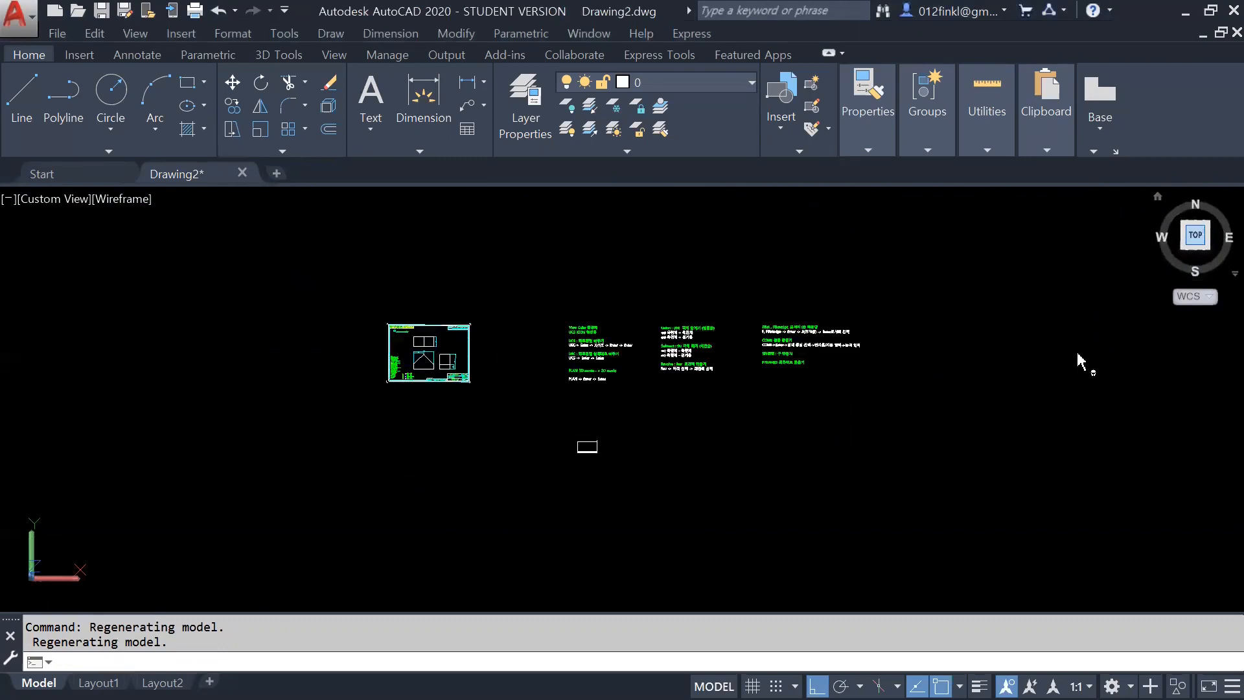
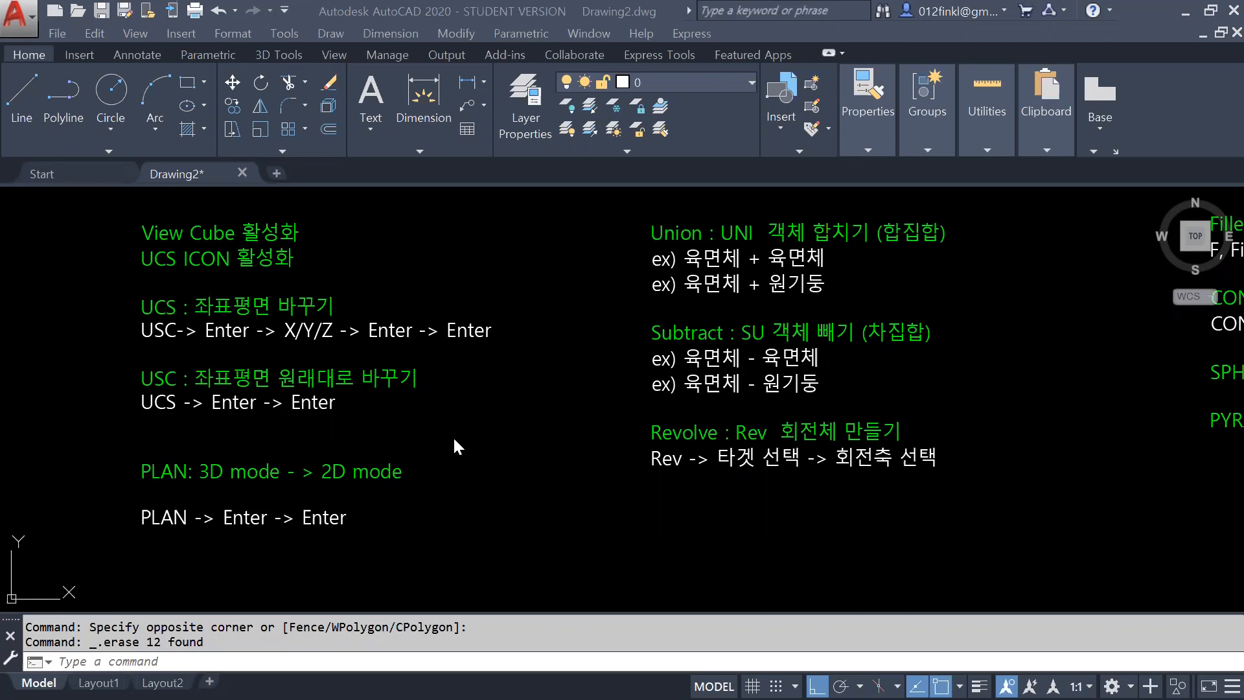
pyautogui.scroll(-2, 453, 448)
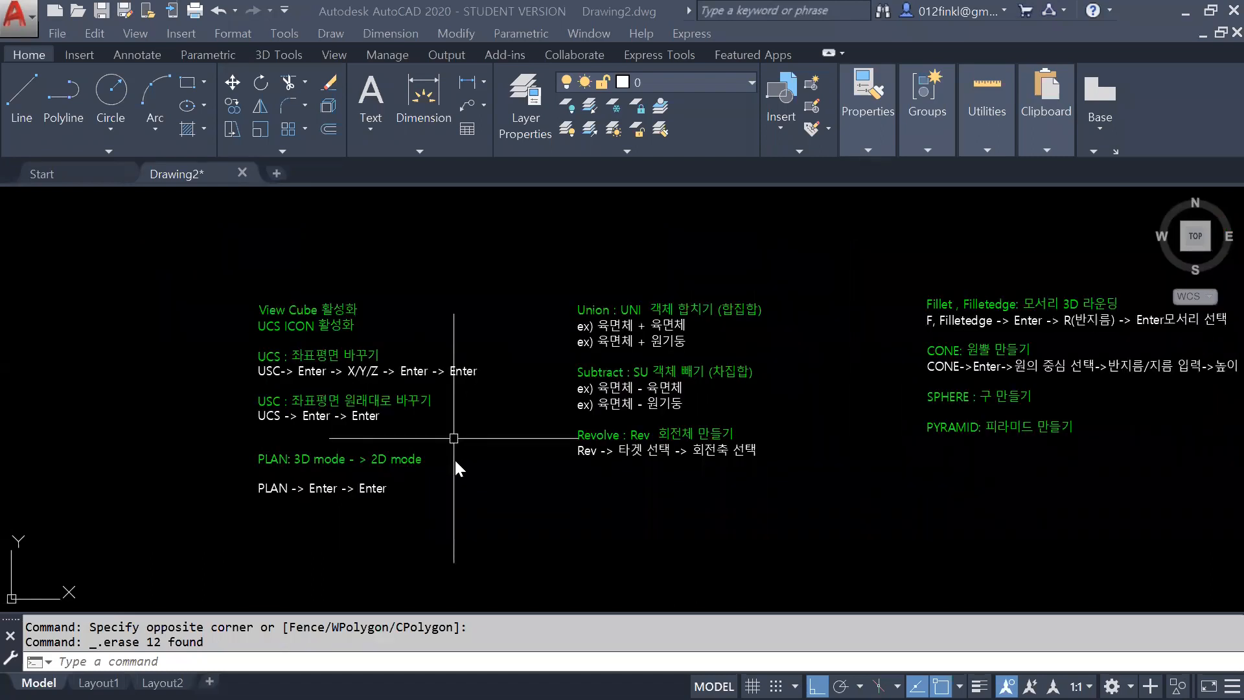
pyautogui.moveTo(455, 483); pyautogui.dragTo(392, 378, button='middle')
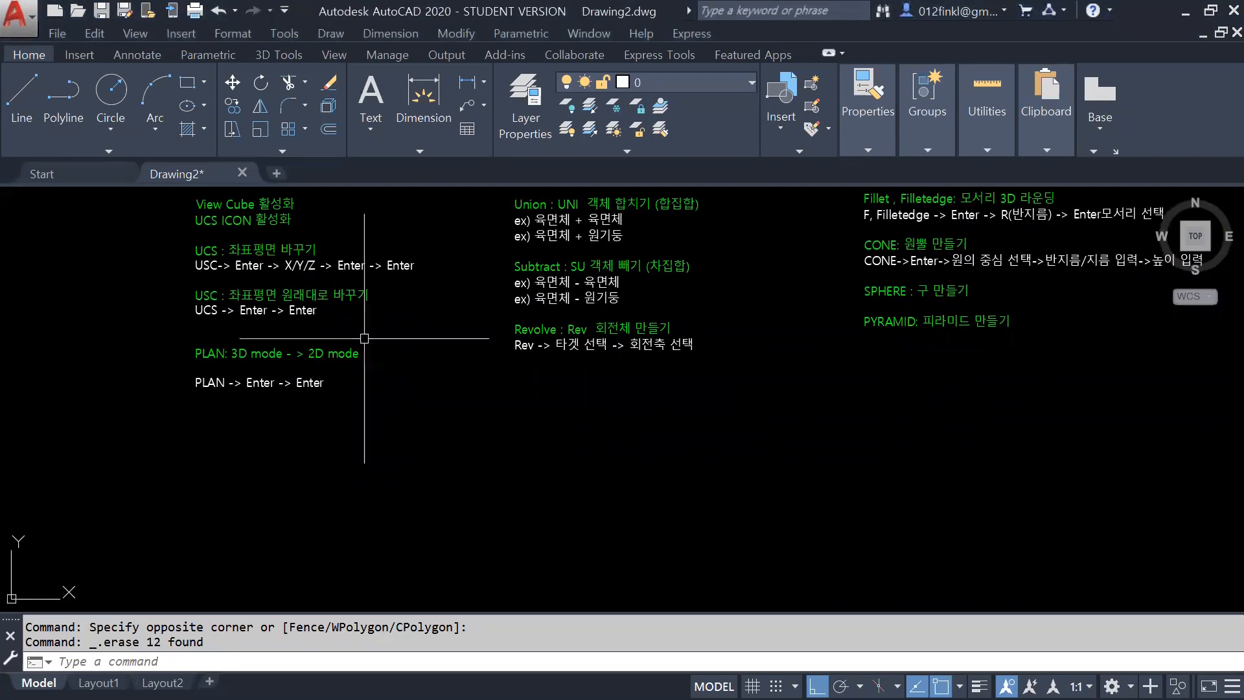
# Step: Set the SE Isometric view and draw a rectangle in the empty area below the PLAN notes
pyautogui.click(1210, 255)
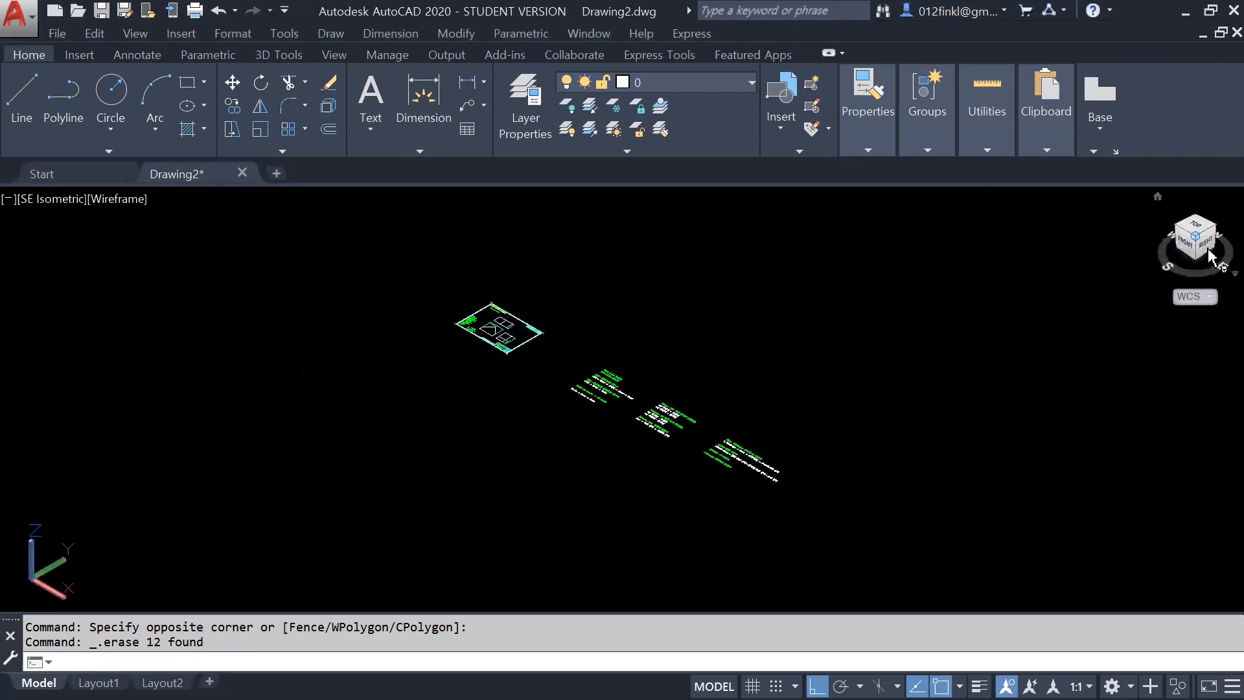
pyautogui.scroll(3, 901, 516)
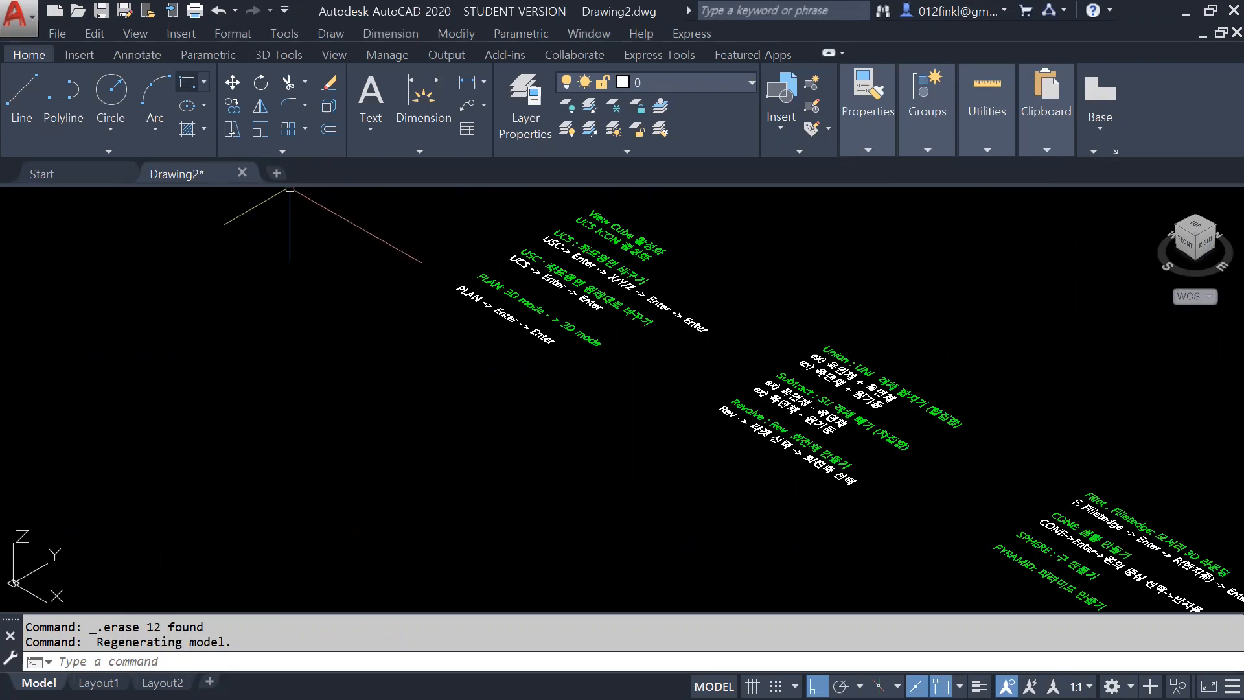
pyautogui.click(187, 82)
pyautogui.click(225, 437)
pyautogui.click(440, 431)
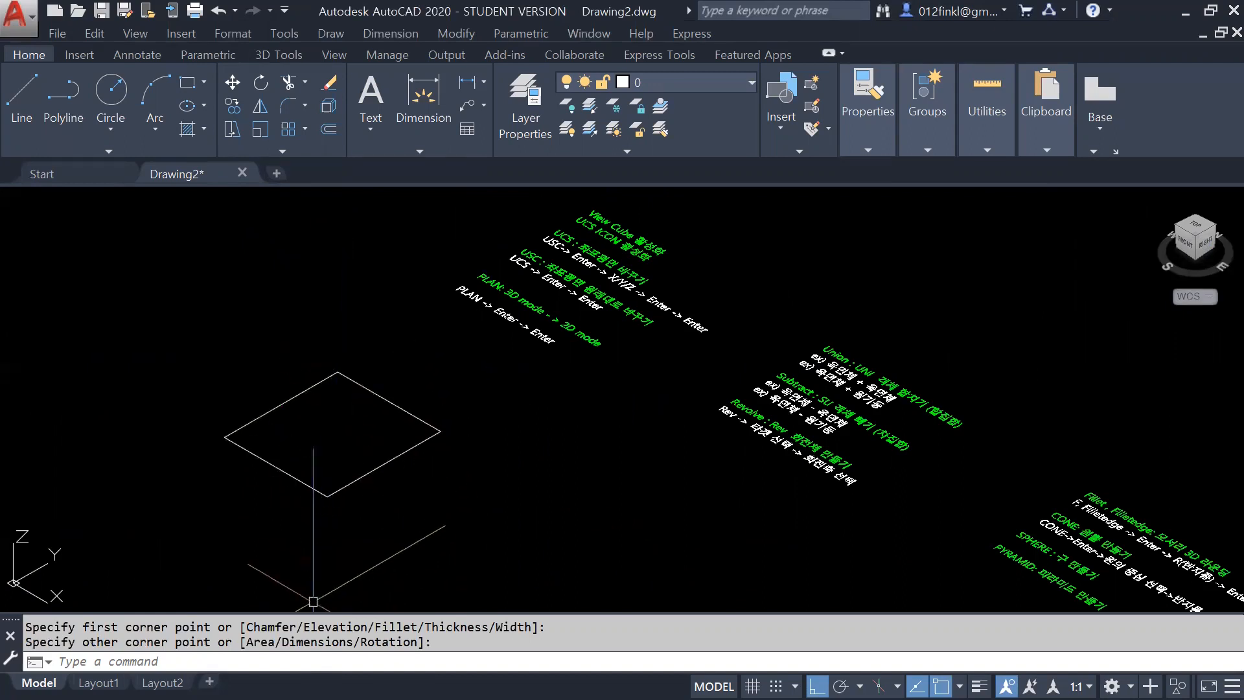
pyautogui.click(287, 662)
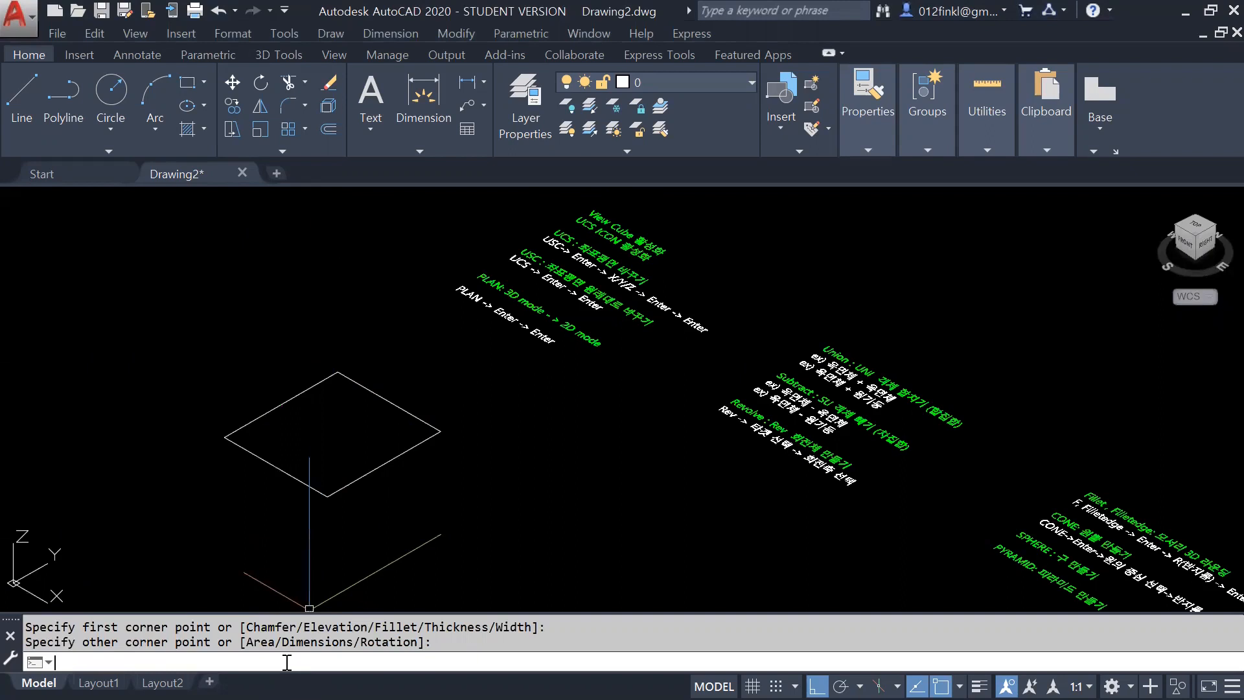
pyautogui.write('ext')
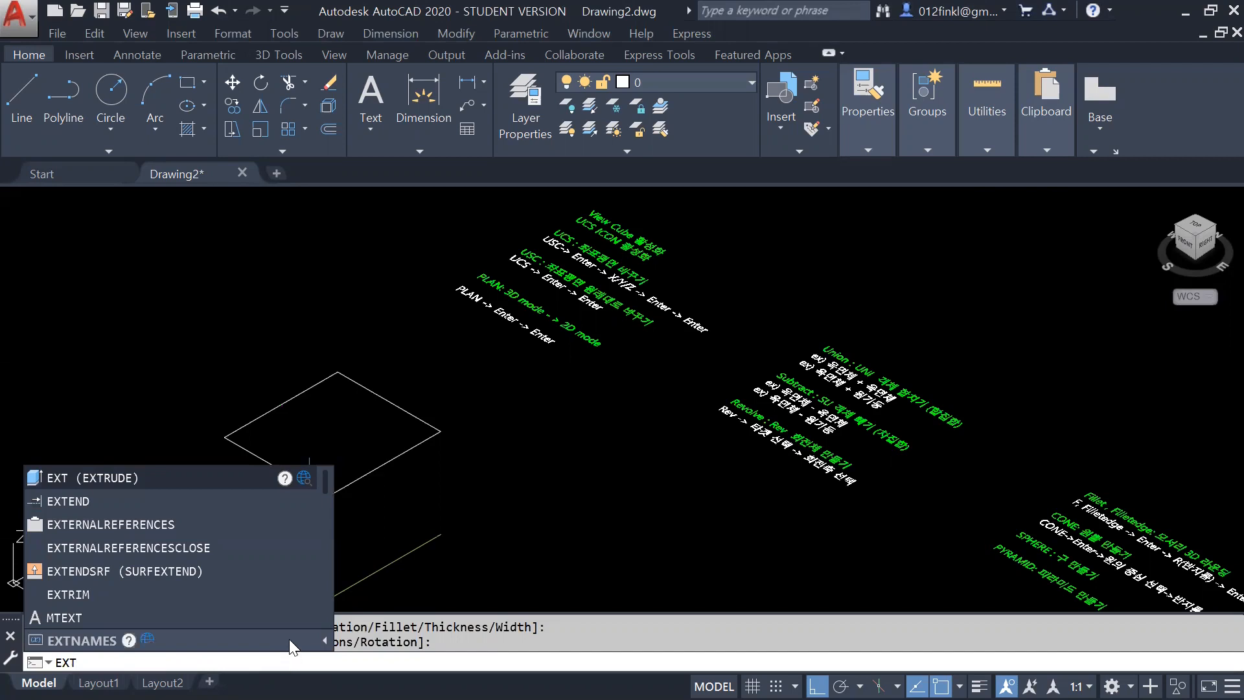
pyautogui.click(120, 479)
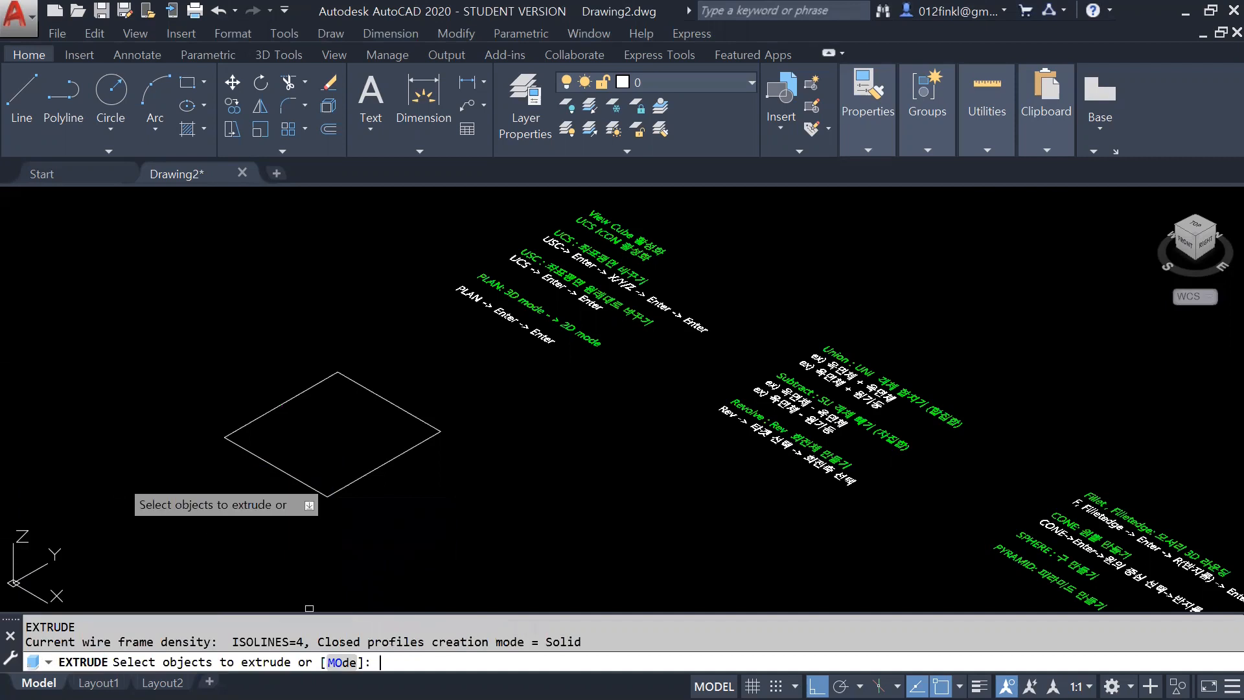
pyautogui.press('Return')
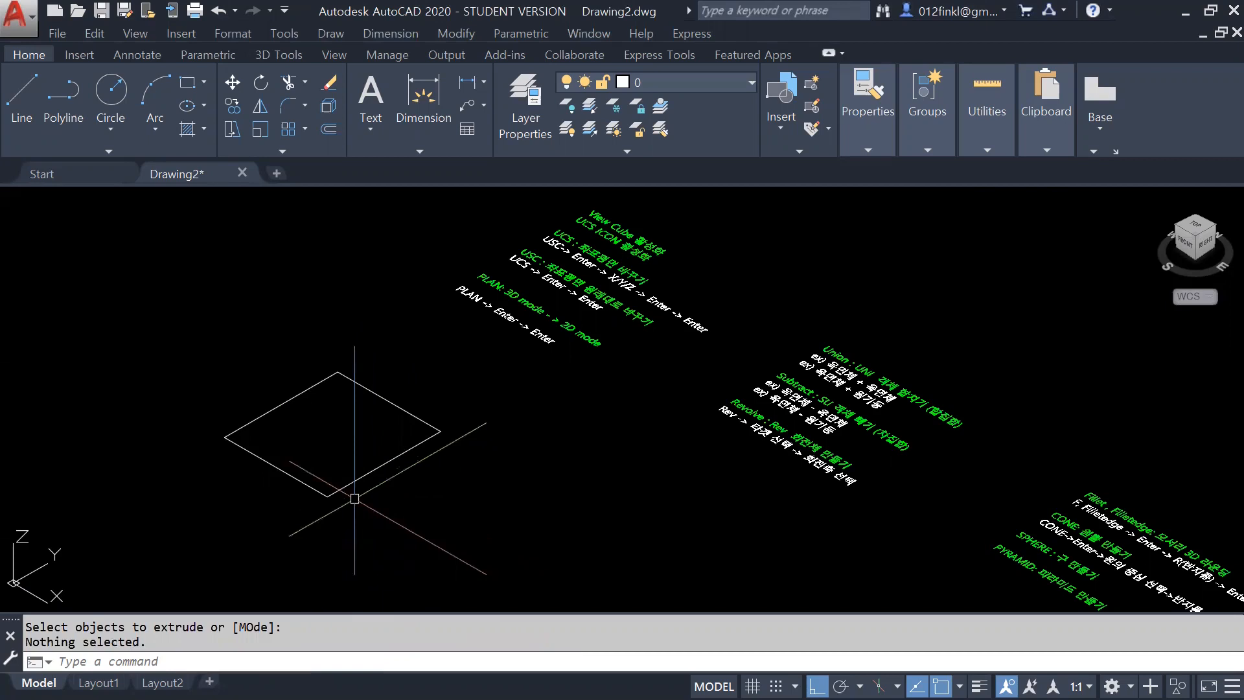
# Step: Extrude the rectangle to a height of 100 to make a solid box
pyautogui.write('ext')
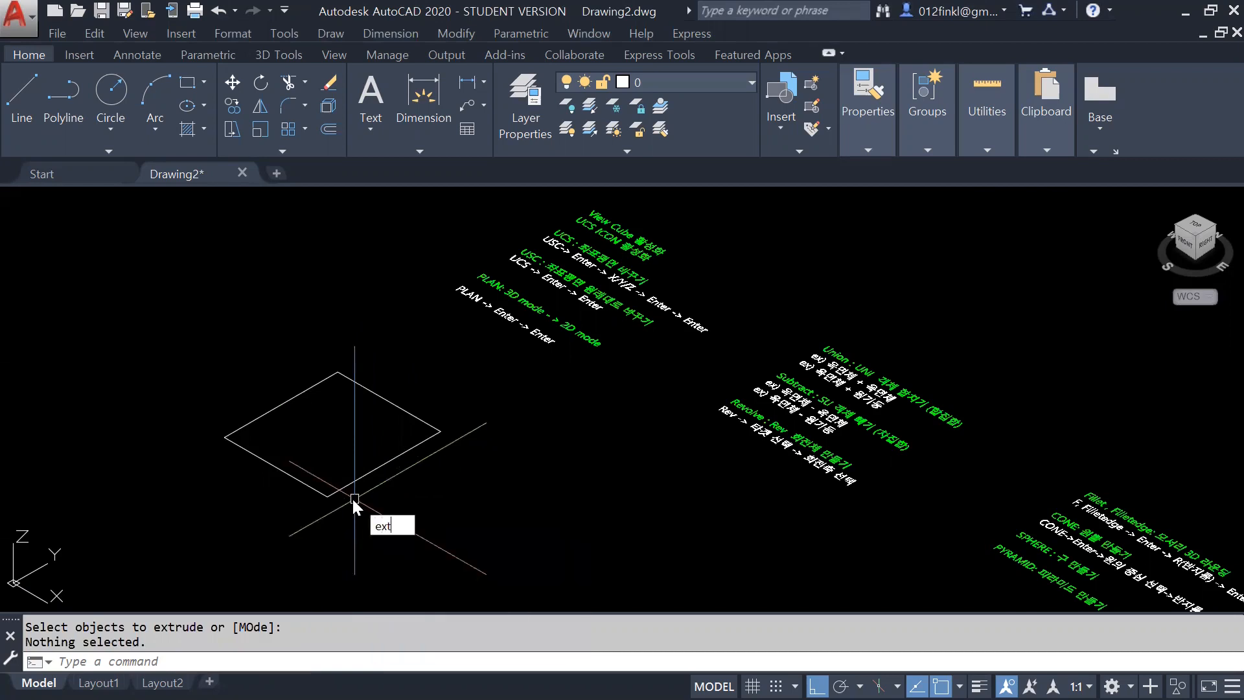
pyautogui.press('Return')
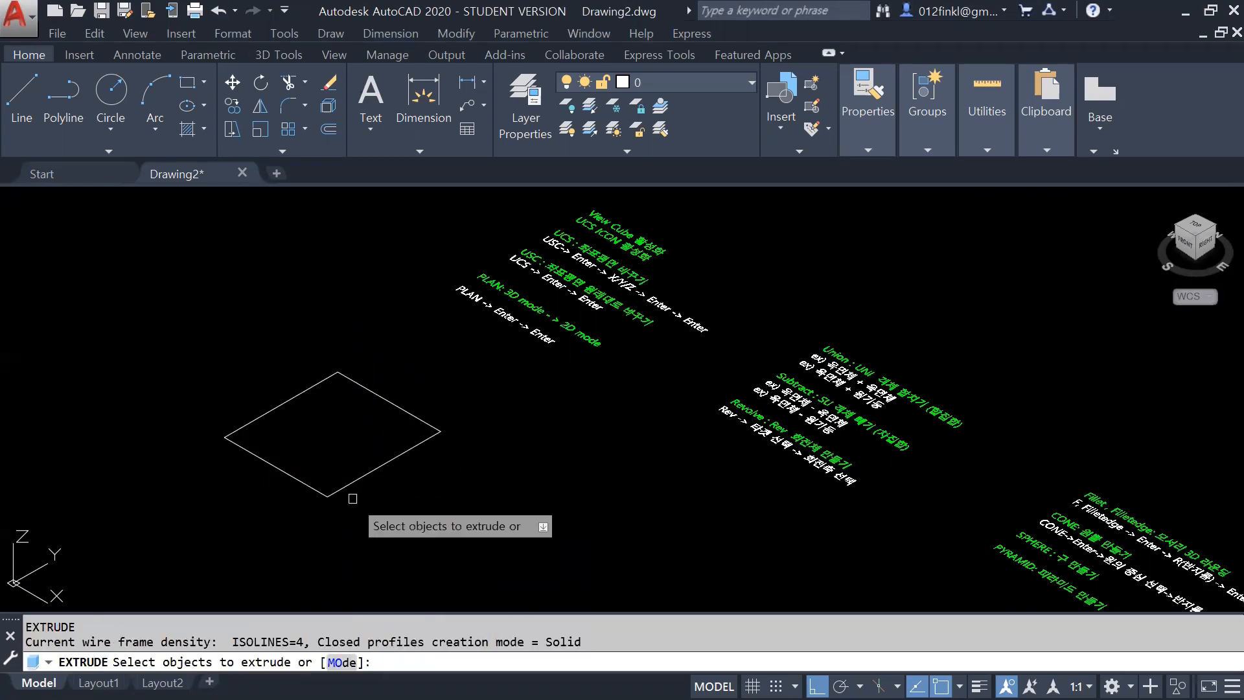
pyautogui.click(359, 480)
pyautogui.press('Return')
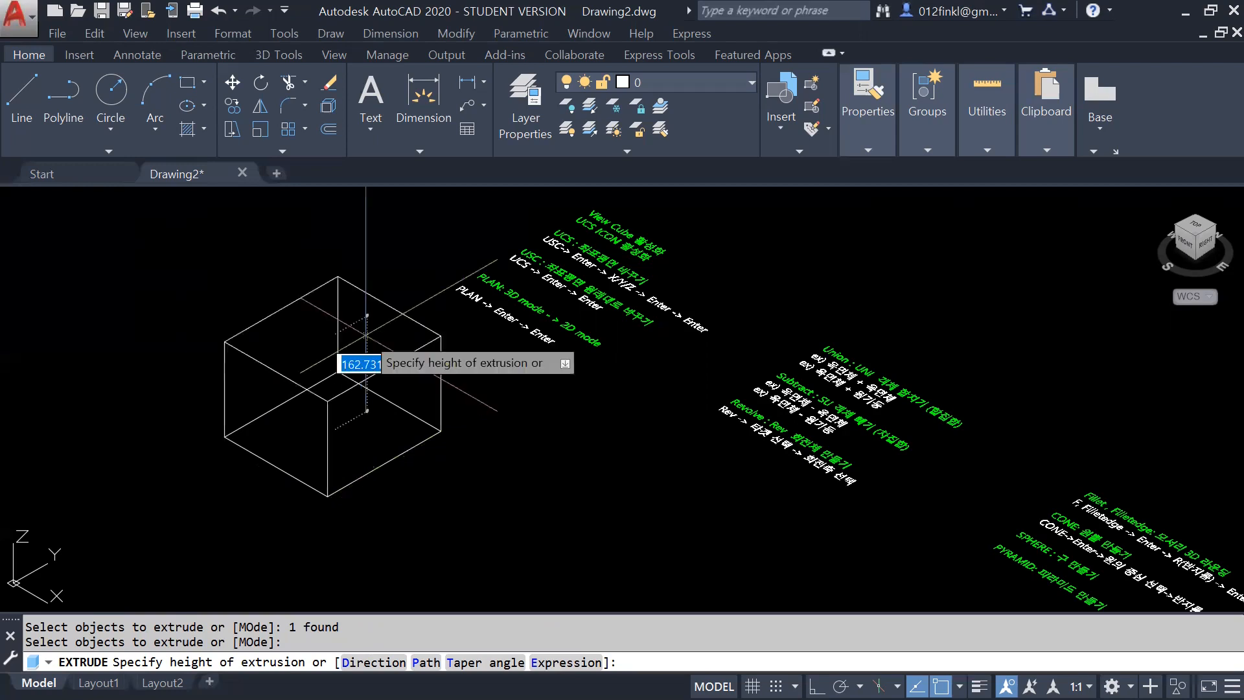
pyautogui.write('100')
pyautogui.press('Return')
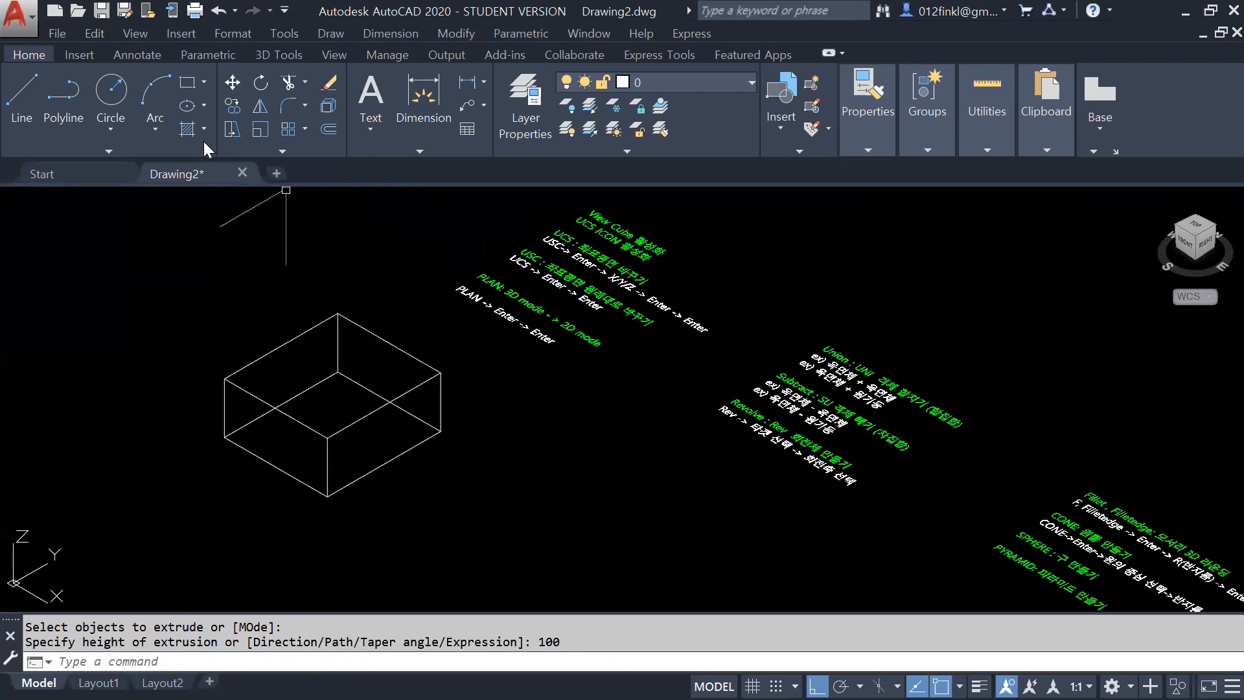
# Step: Draw a circle with a radius of 100 beside the box
pyautogui.click(107, 101)
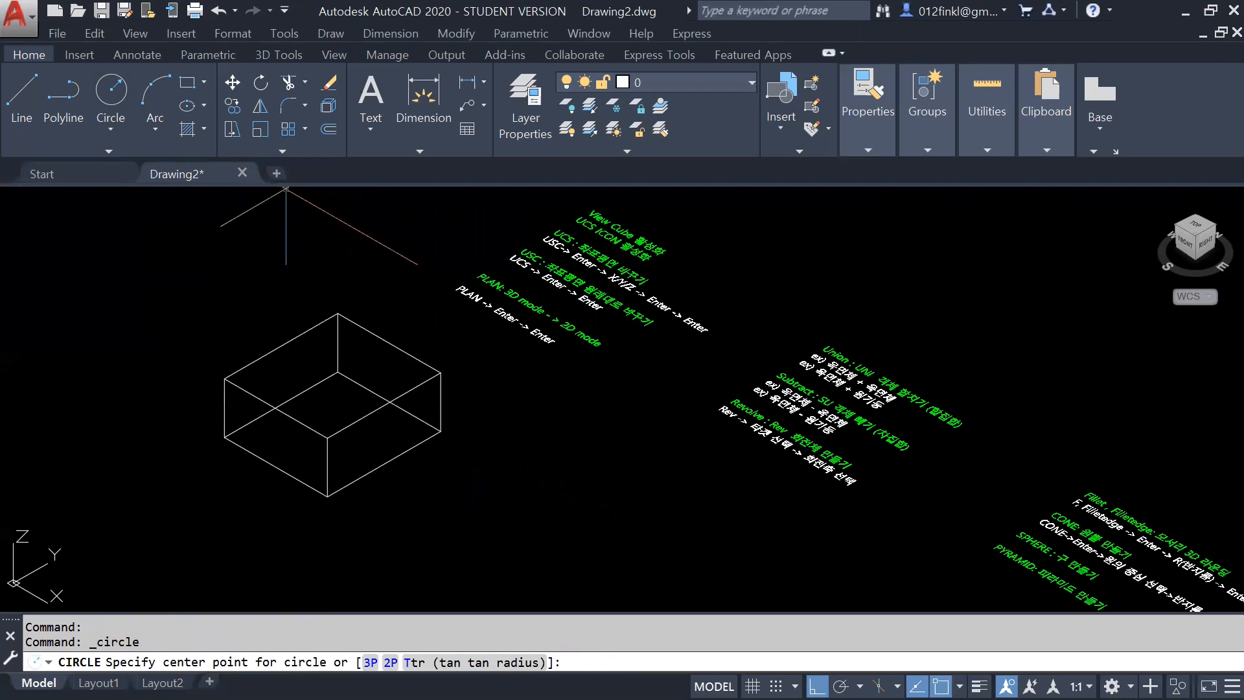
pyautogui.click(511, 529)
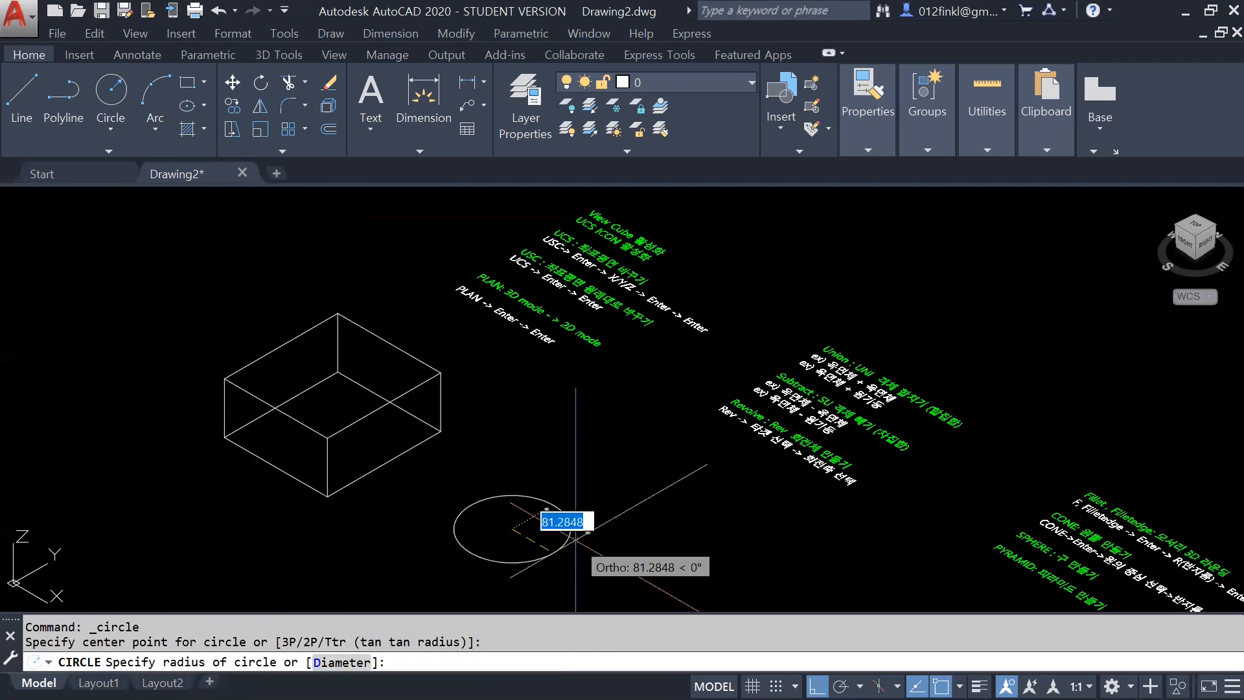
pyautogui.write('100')
pyautogui.press('Return')
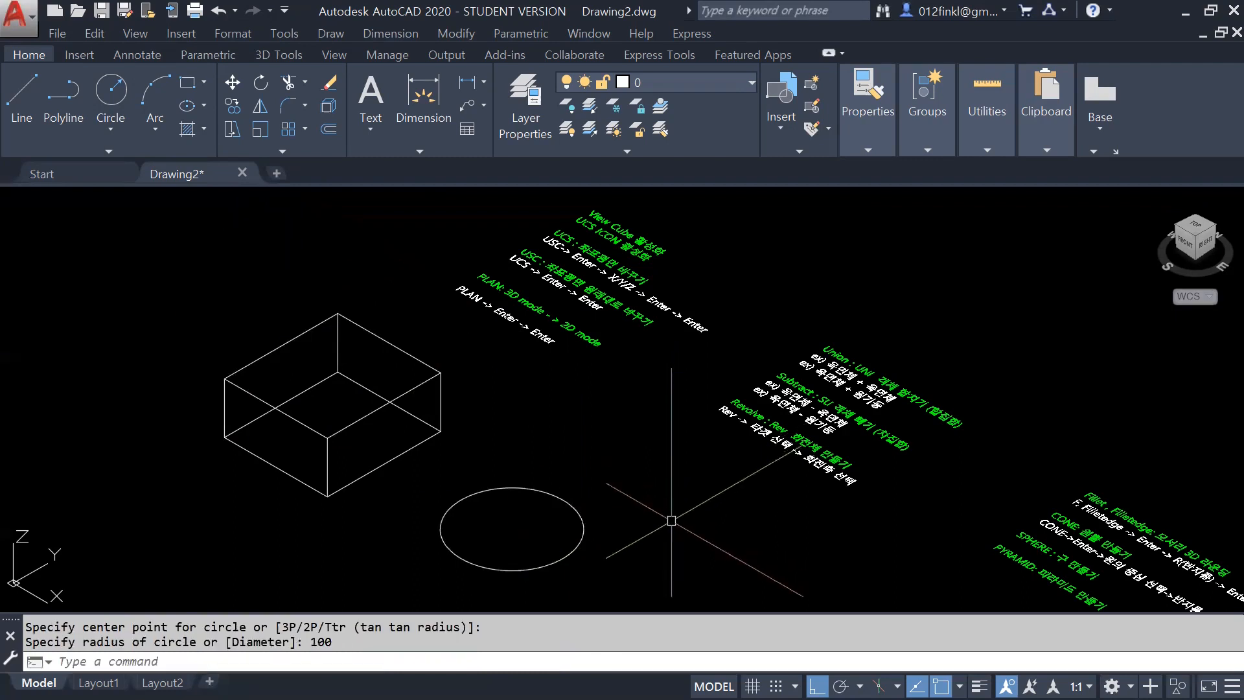
# Step: Extrude the circle to a height of 100 to make a solid cylinder
pyautogui.write('EXT')
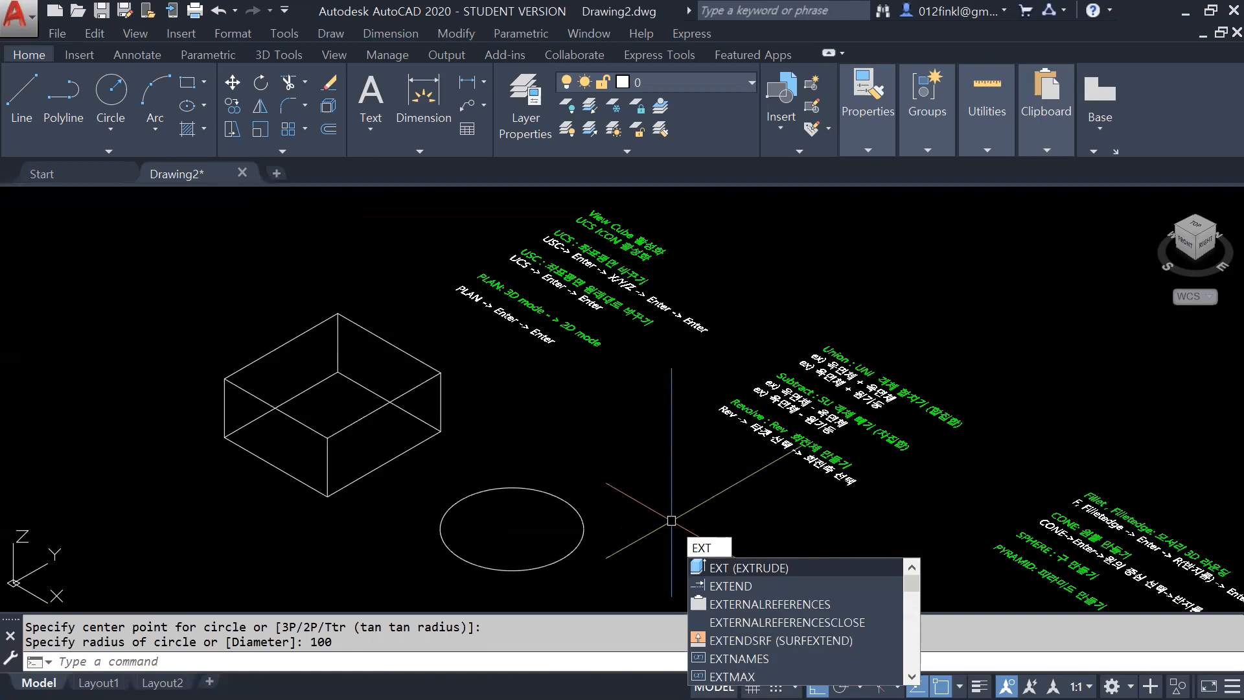
pyautogui.press('Return')
pyautogui.click(575, 546)
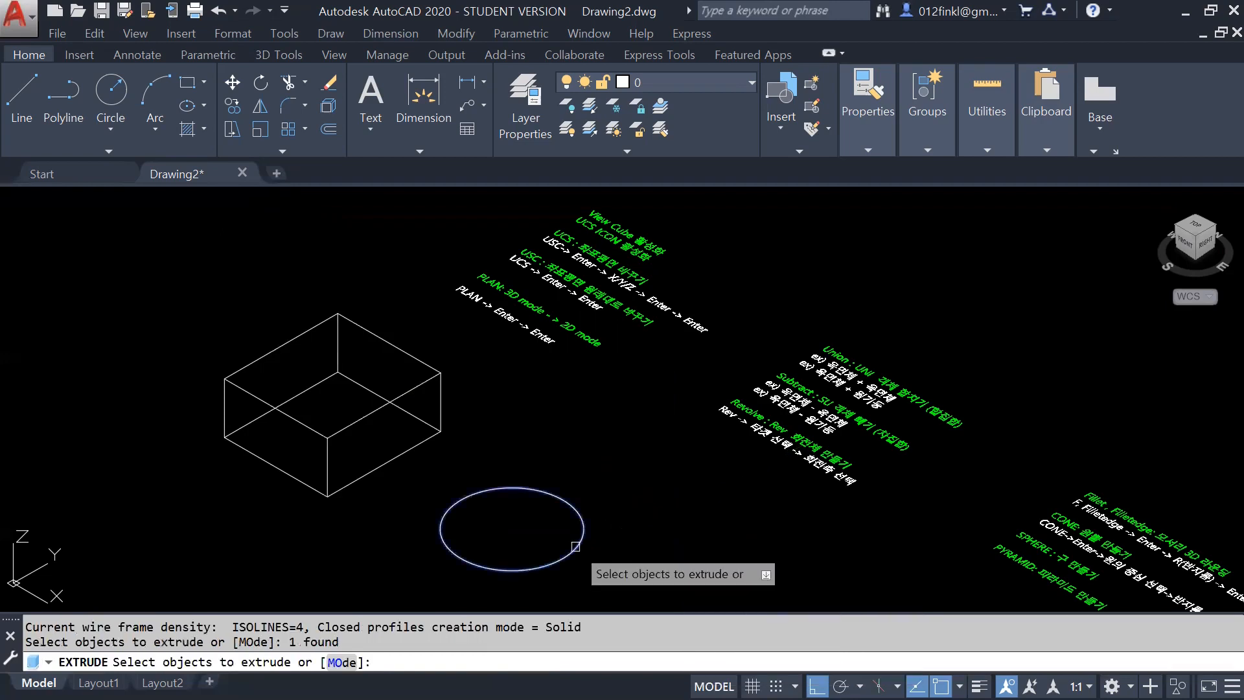
pyautogui.press('Return')
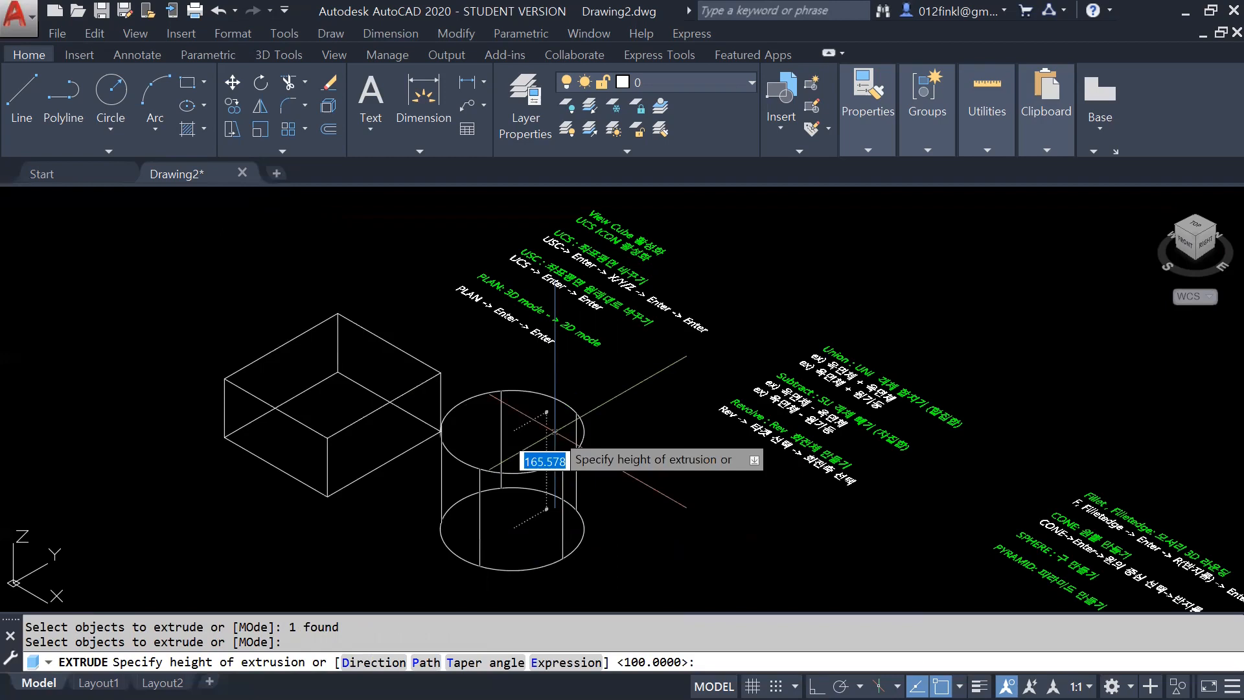
pyautogui.write('100')
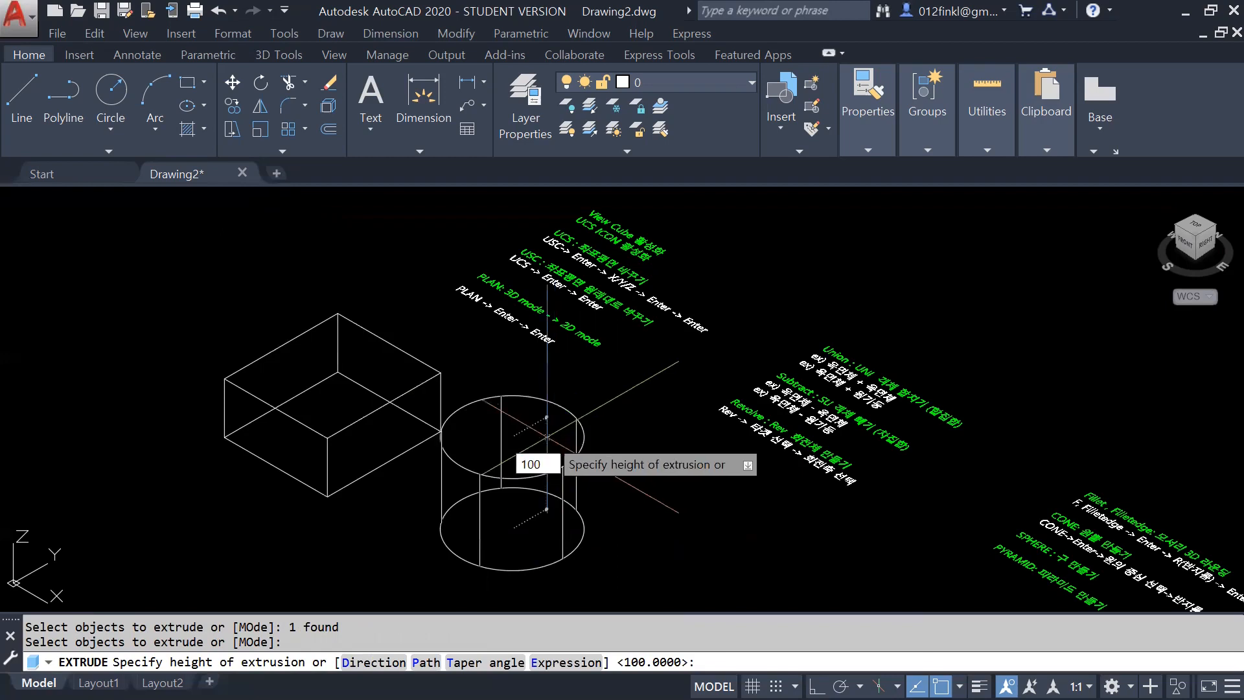
pyautogui.press('Return')
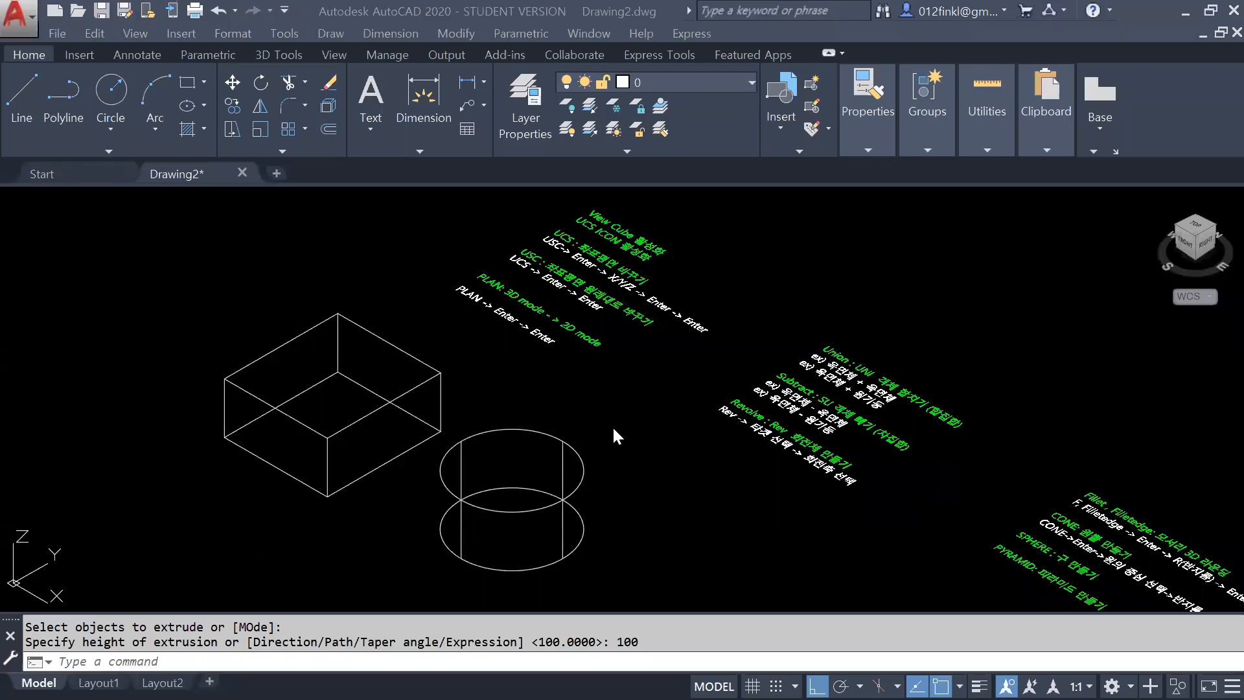
# Step: Examine the box and the cylinder from another orbit angle and at several zoom levels
pyautogui.middleClick(530, 428)
pyautogui.keyDown('shift'); pyautogui.moveTo(567, 433); pyautogui.dragTo(633, 475, button='middle'); pyautogui.keyUp('shift')
pyautogui.scroll(4, 581, 461)
pyautogui.scroll(-6, 577, 458)
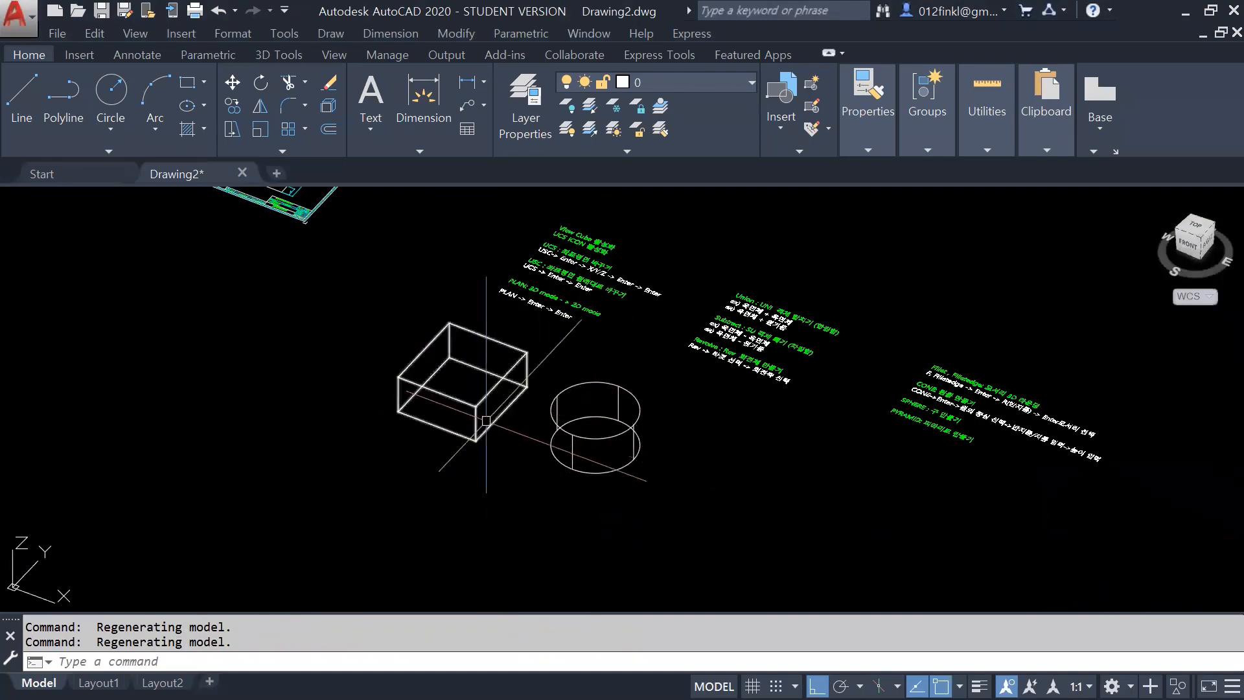
pyautogui.scroll(-2, 519, 415)
pyautogui.scroll(4, 571, 399)
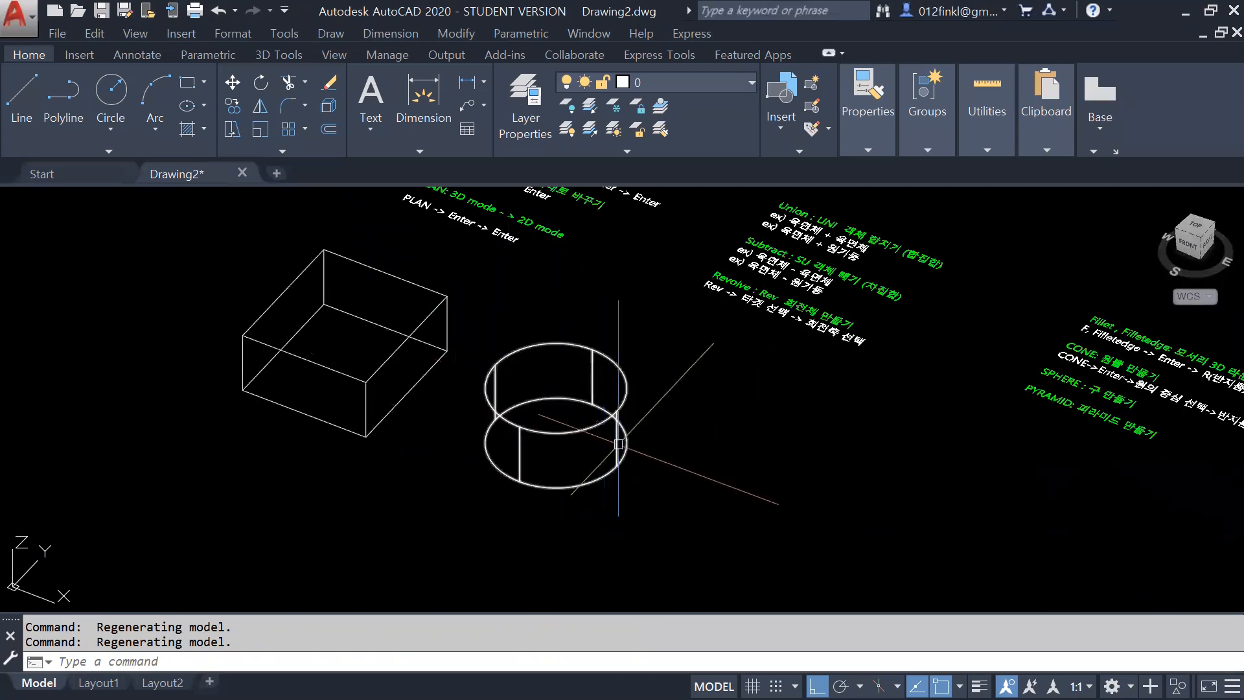
pyautogui.moveTo(622, 444)
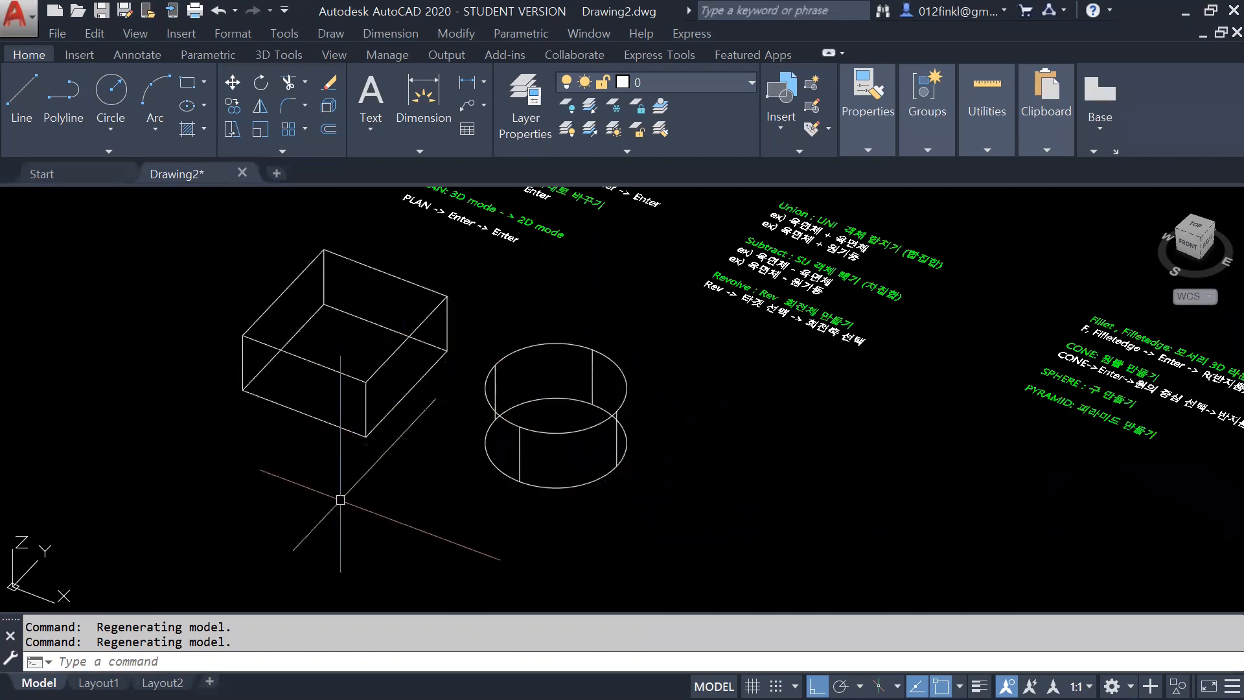
# Step: Use SHADEMODE to display the box and cylinder in the Wireframe visual style
pyautogui.click(241, 664)
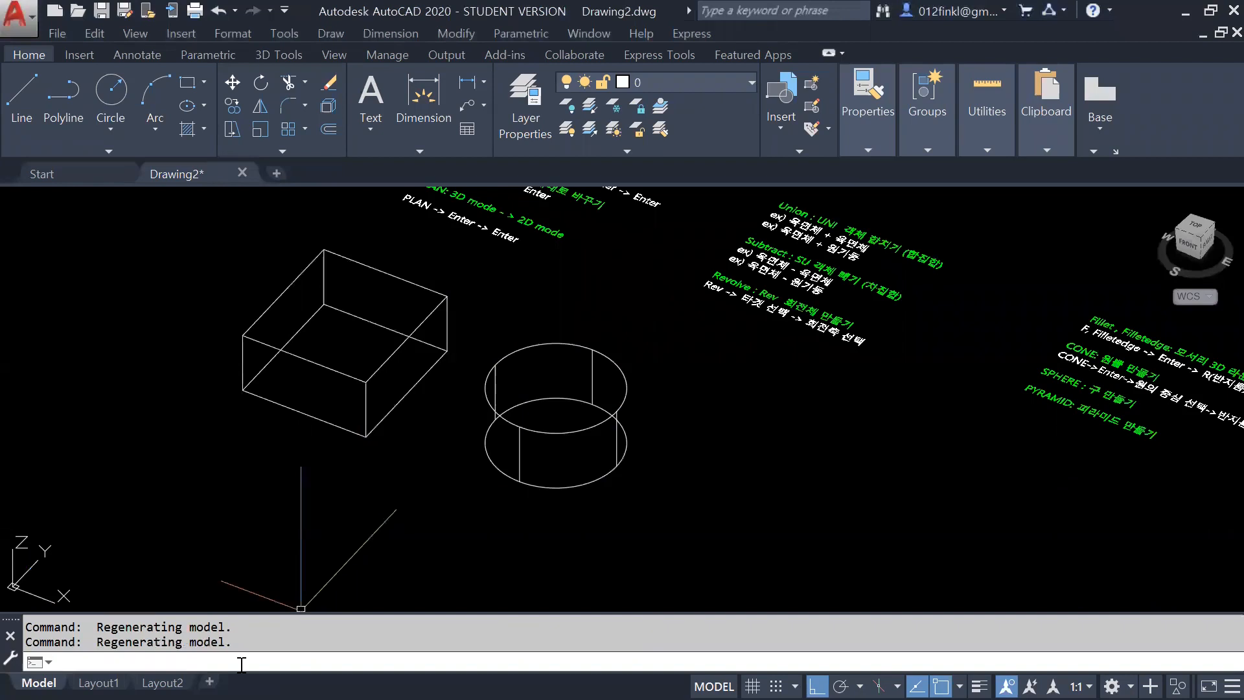
pyautogui.write('sha')
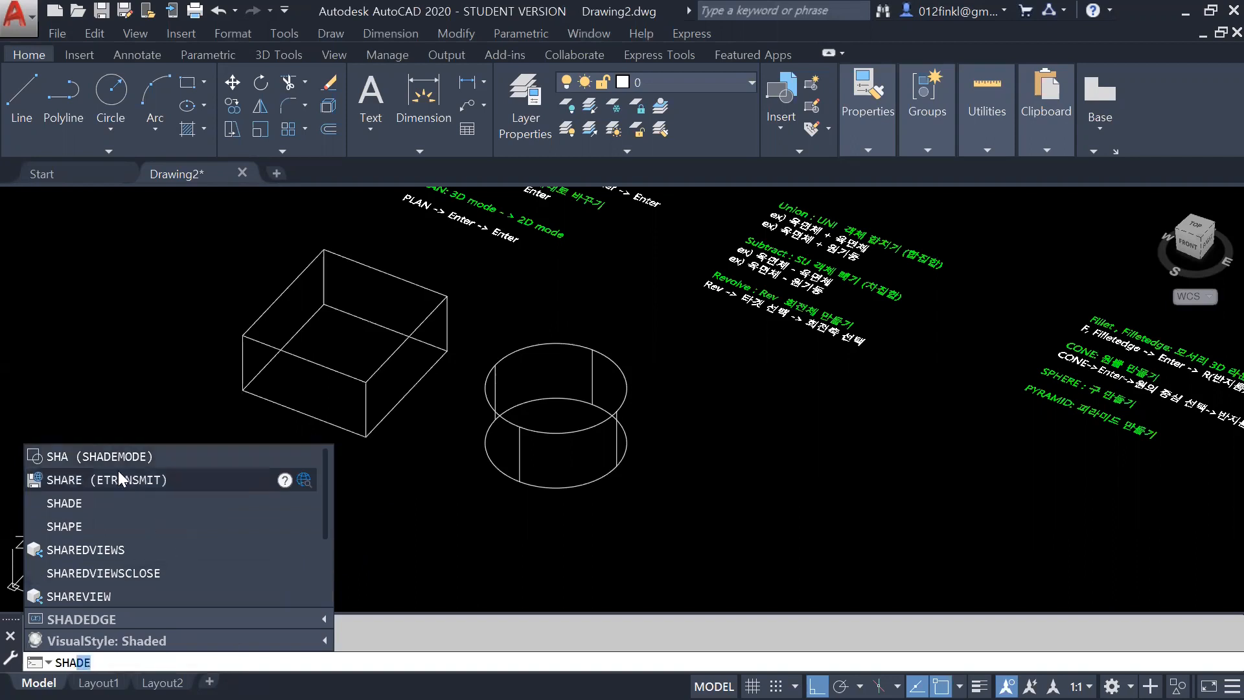
pyautogui.click(116, 452)
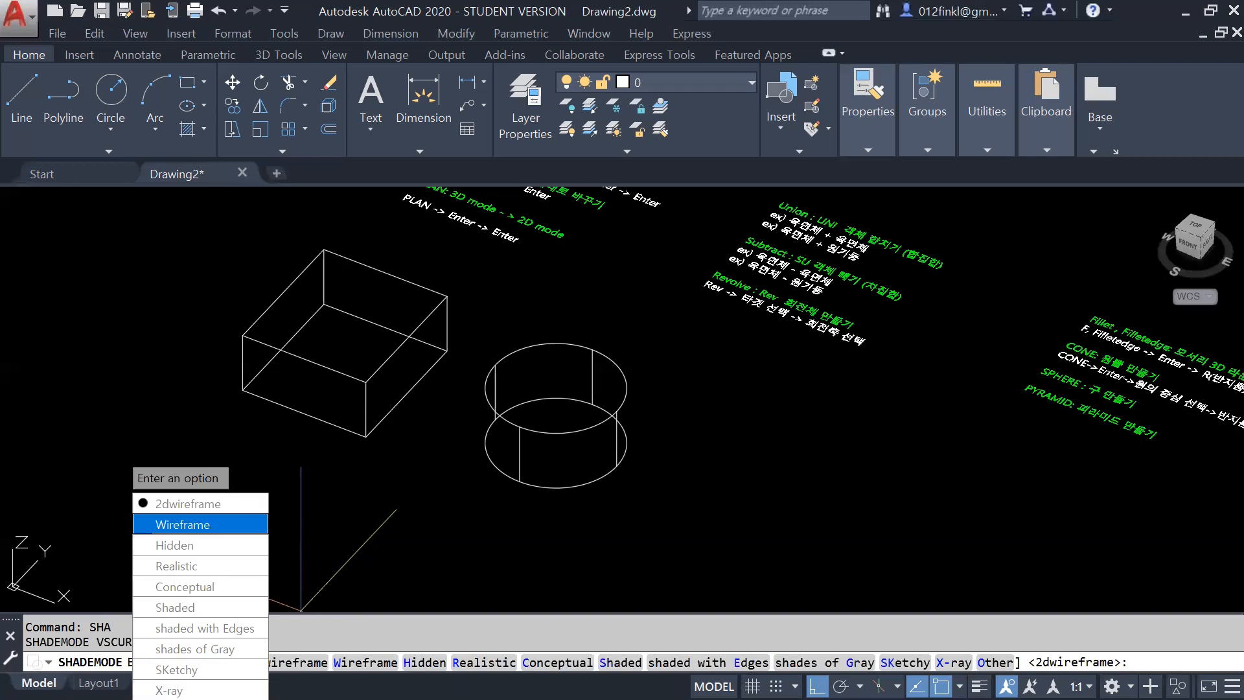
pyautogui.click(210, 525)
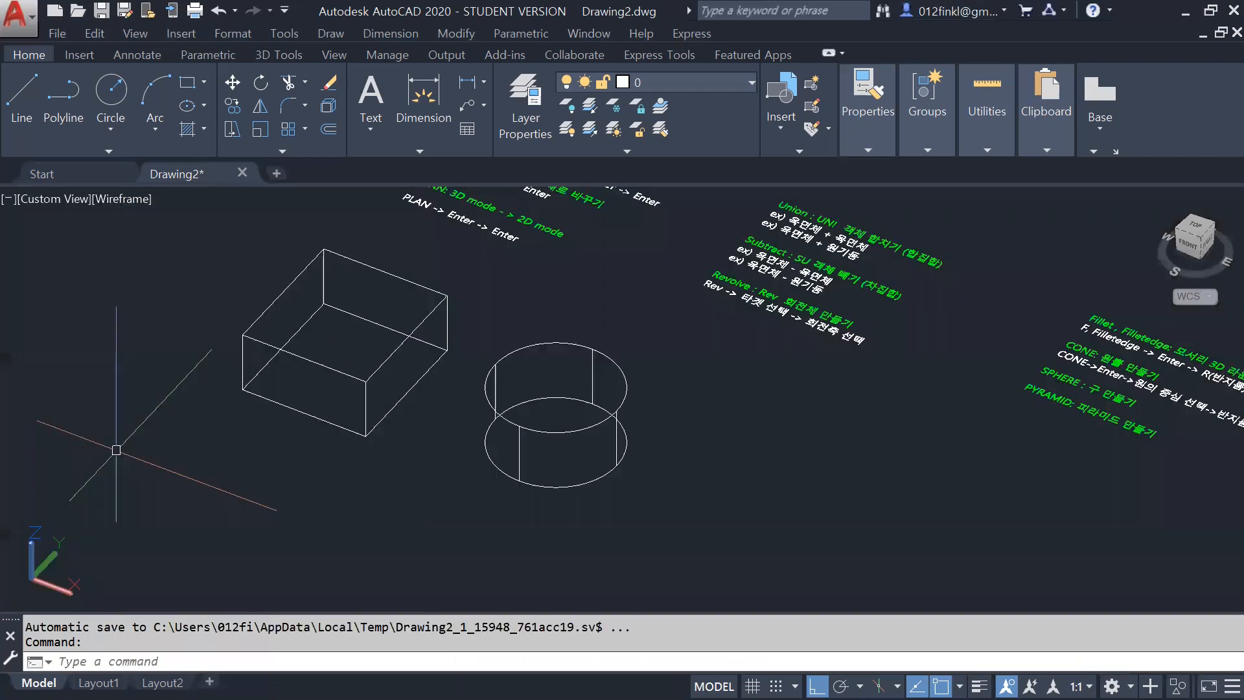
# Step: Set the SHADEMODE visual style to Realistic and view the box and cylinder from a slightly different angle
pyautogui.click(121, 661)
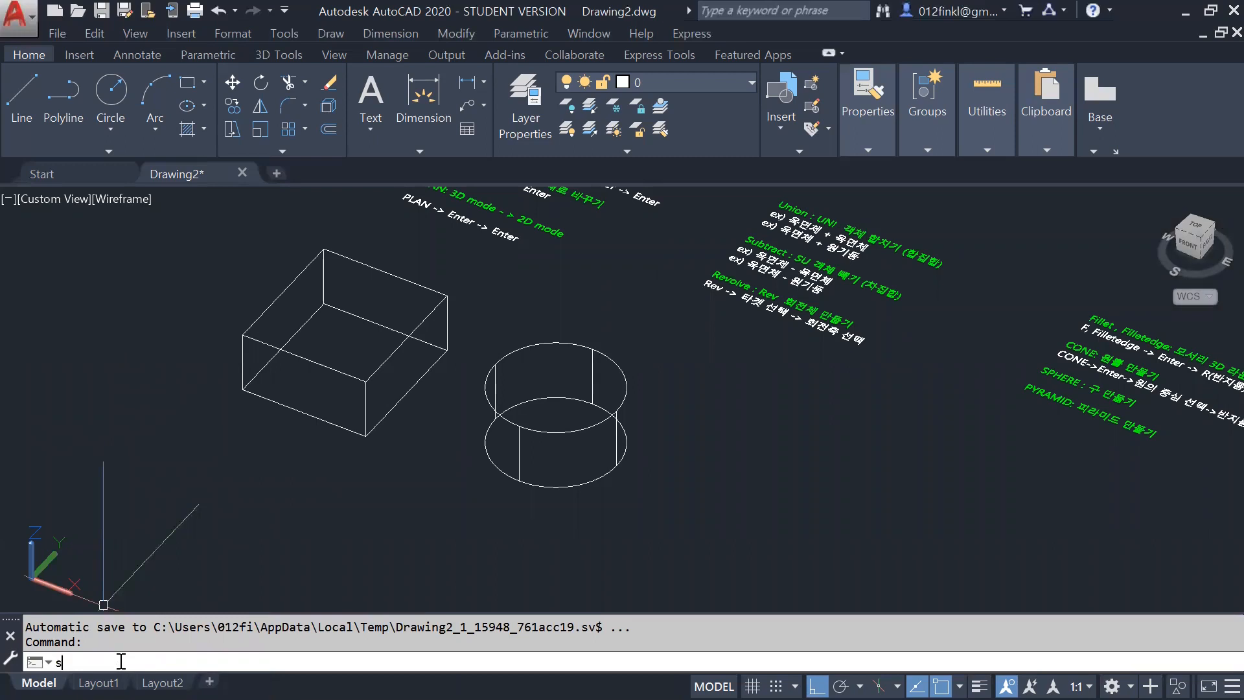
pyautogui.write('sha')
pyautogui.press('Return')
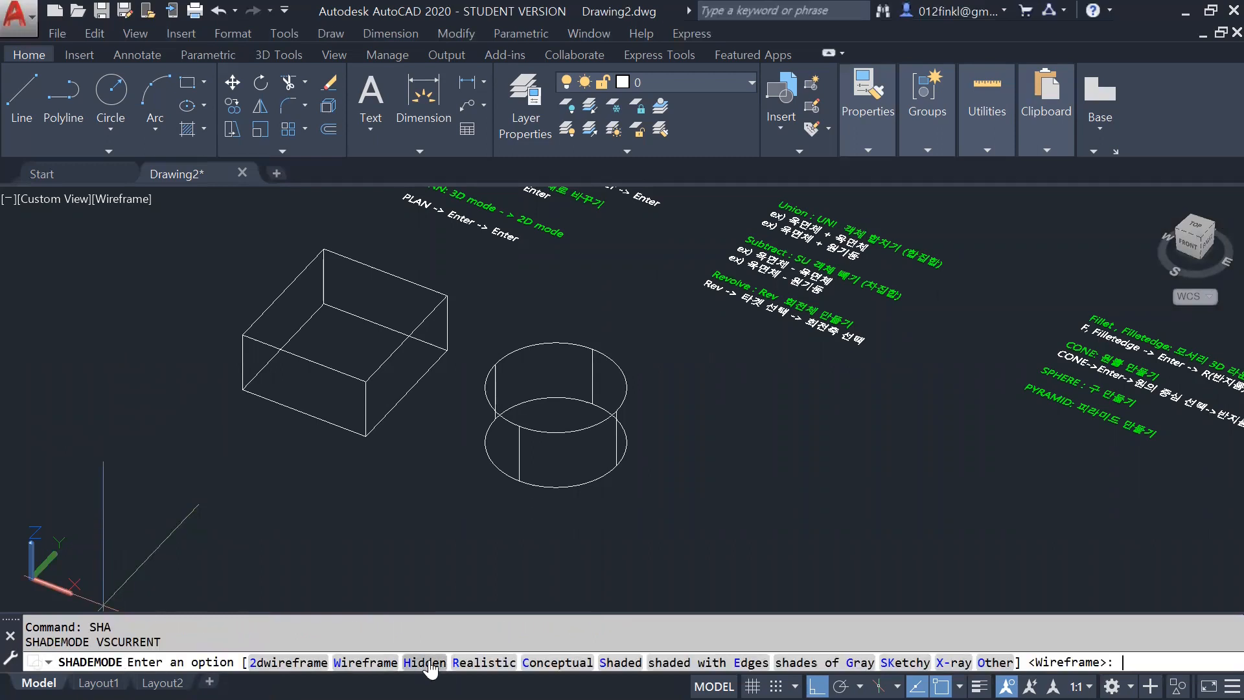
pyautogui.click(494, 662)
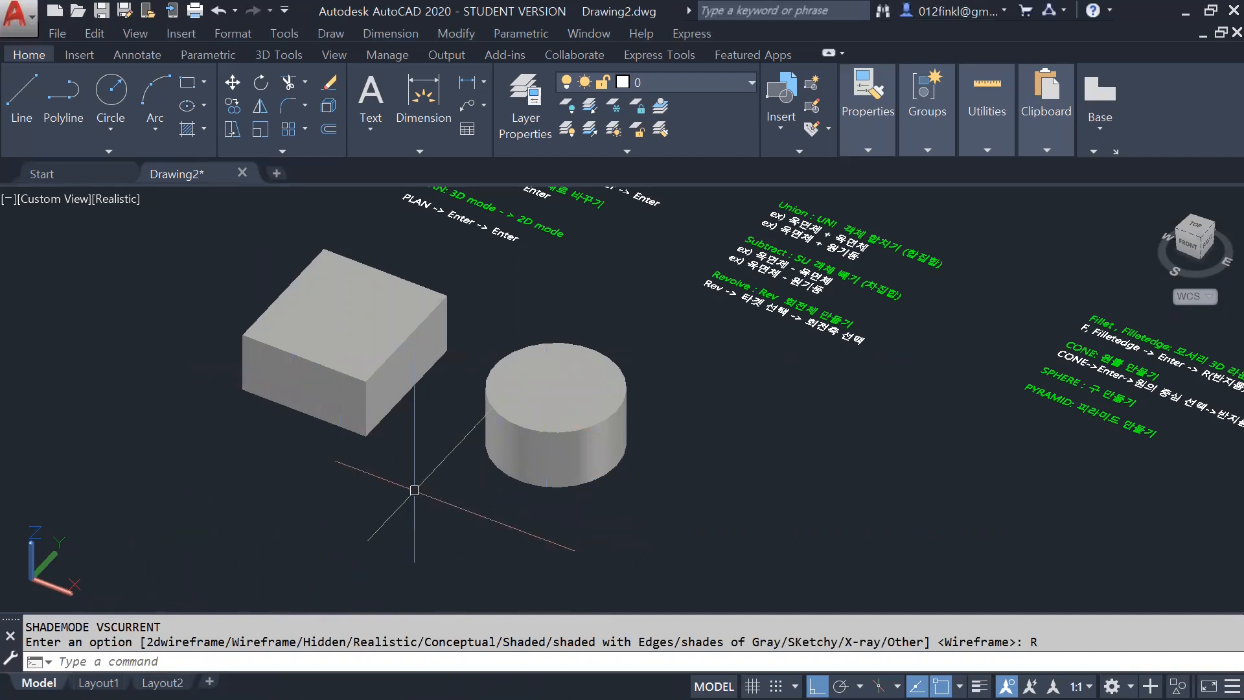
pyautogui.moveTo(459, 448)
pyautogui.keyDown('shift'); pyautogui.mouseDown(button='middle')
pyautogui.moveTo(425, 445)
pyautogui.moveTo(425, 406)
pyautogui.moveTo(463, 390)
pyautogui.moveTo(491, 422)
pyautogui.moveTo(472, 423)
pyautogui.moveTo(465, 397)
pyautogui.moveTo(492, 352)
pyautogui.moveTo(527, 344)
pyautogui.moveTo(580, 369)
pyautogui.moveTo(578, 416)
pyautogui.moveTo(546, 439)
pyautogui.moveTo(438, 452)
pyautogui.moveTo(458, 464)
pyautogui.mouseUp(button='middle'); pyautogui.keyUp('shift')
pyautogui.scroll(-2, 359, 434)
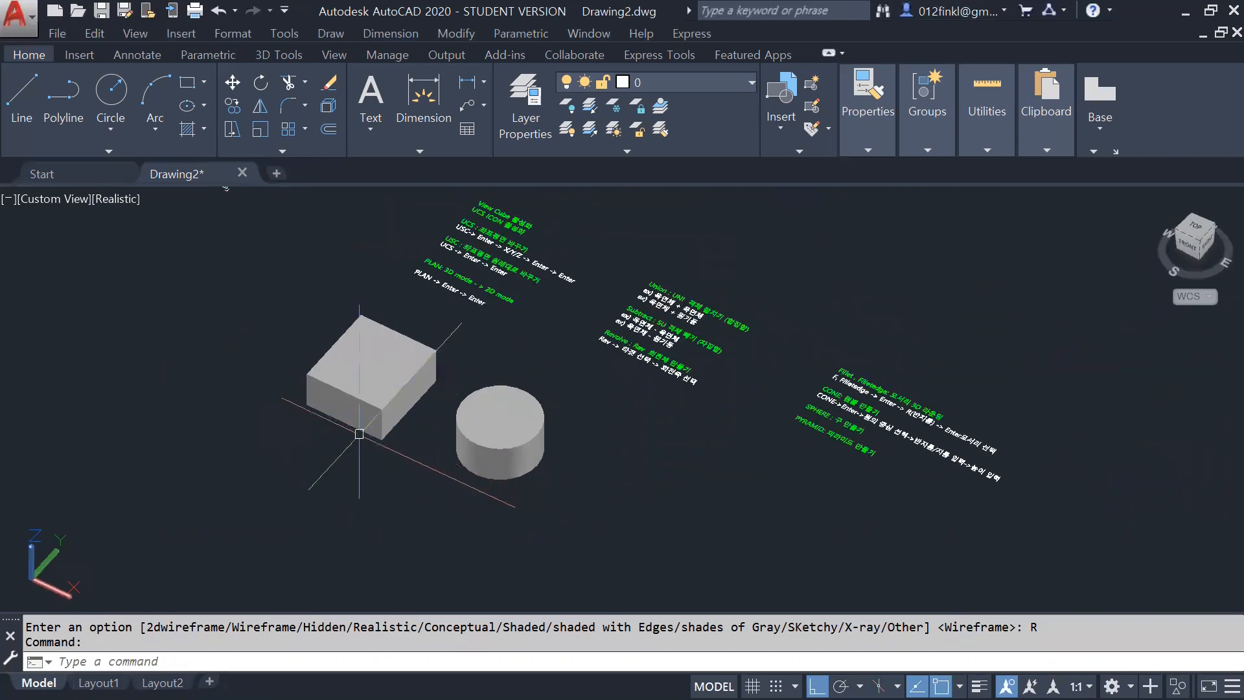
pyautogui.scroll(3, 359, 433)
pyautogui.keyDown('shift'); pyautogui.moveTo(541, 478); pyautogui.dragTo(551, 445, button='middle'); pyautogui.keyUp('shift')
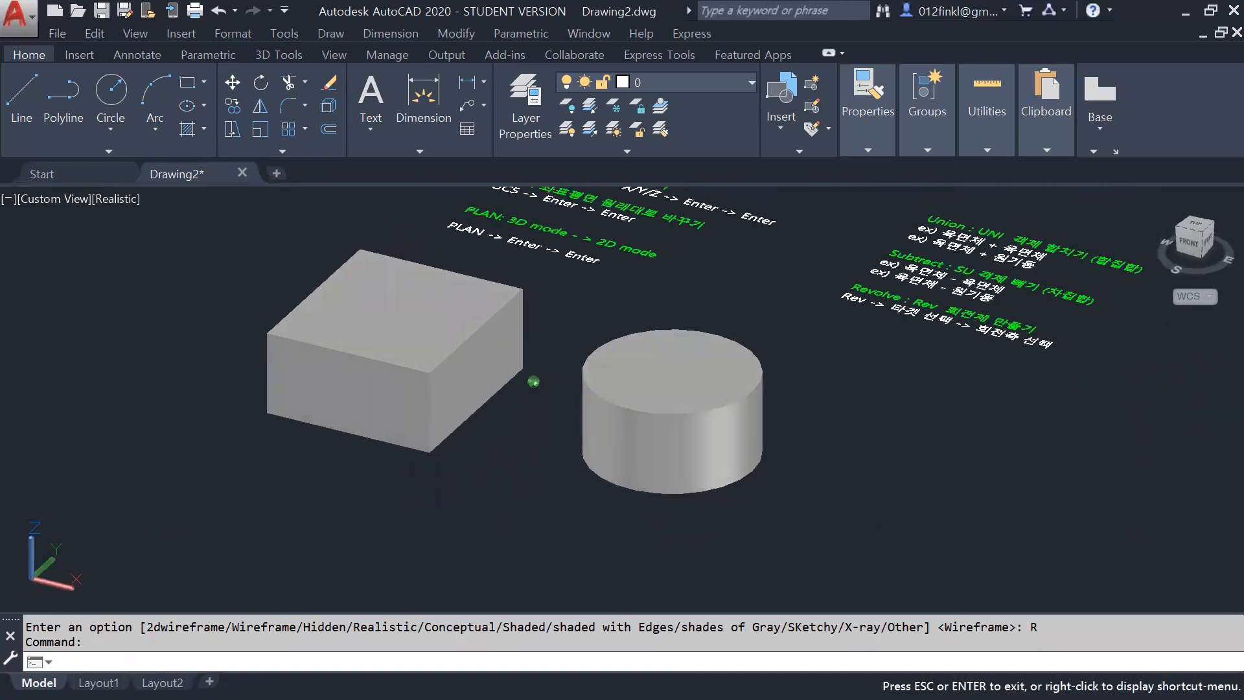
# Step: Set the SHADEMODE visual style to Conceptual and orbit around the two solids
pyautogui.click(253, 663)
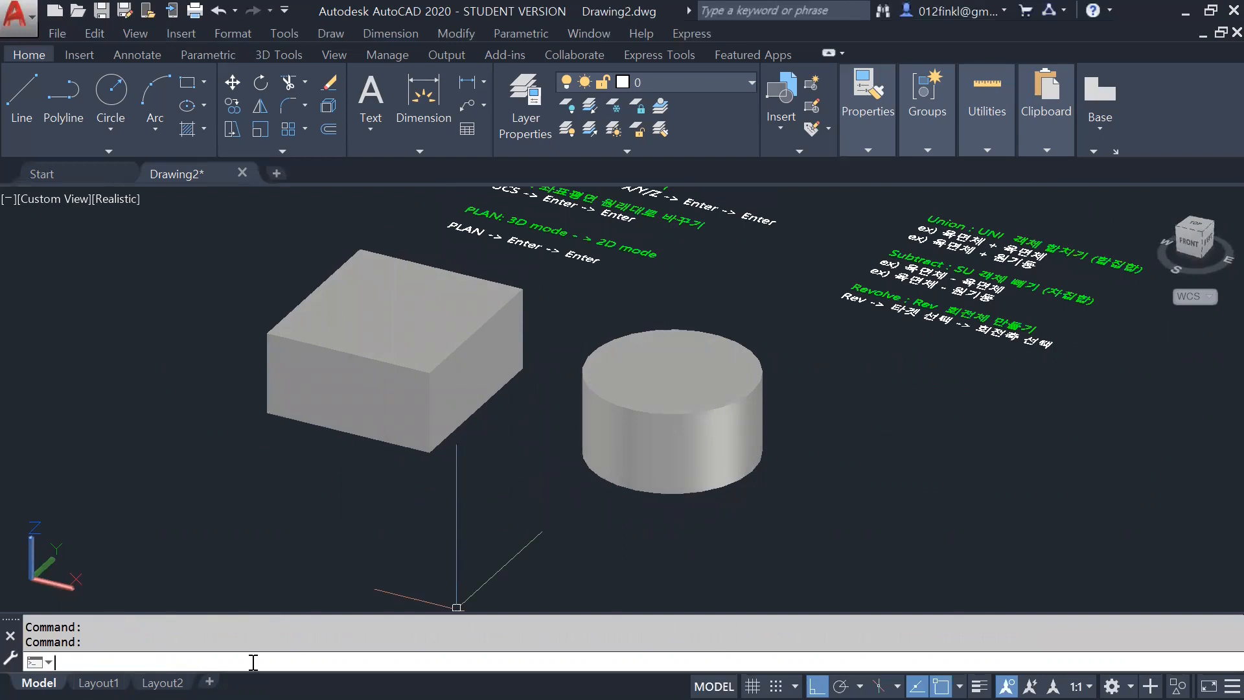
pyautogui.write('sha')
pyautogui.press('Return')
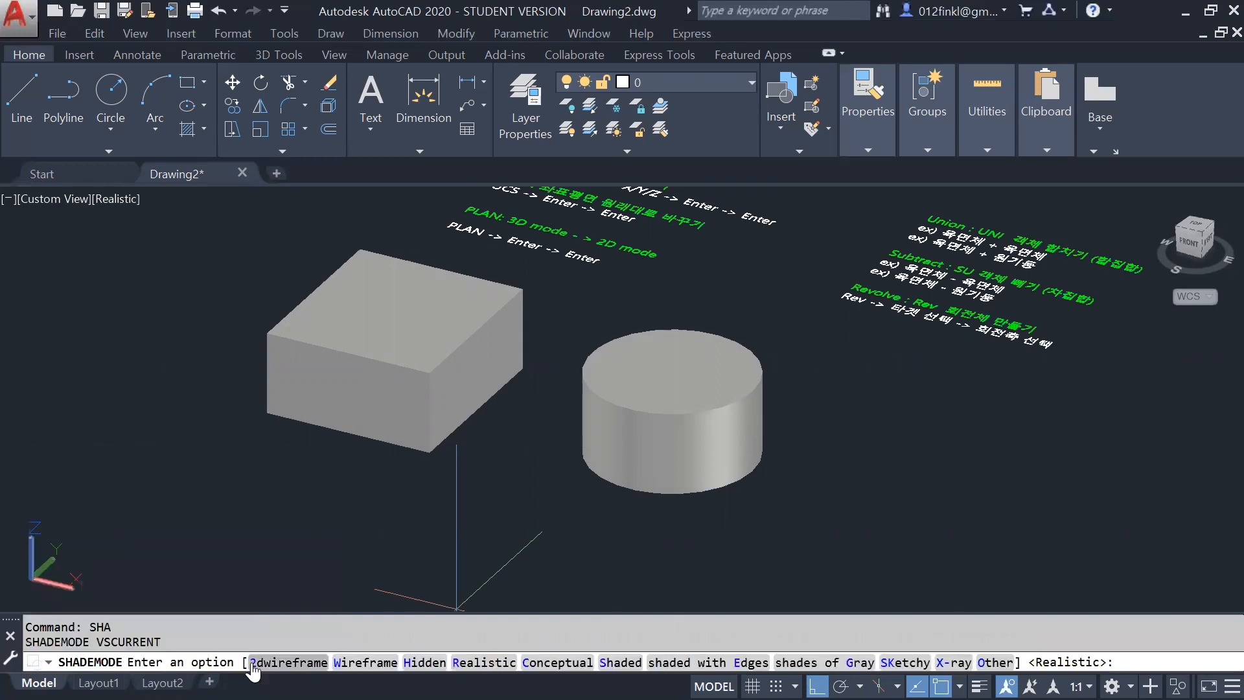
pyautogui.click(557, 663)
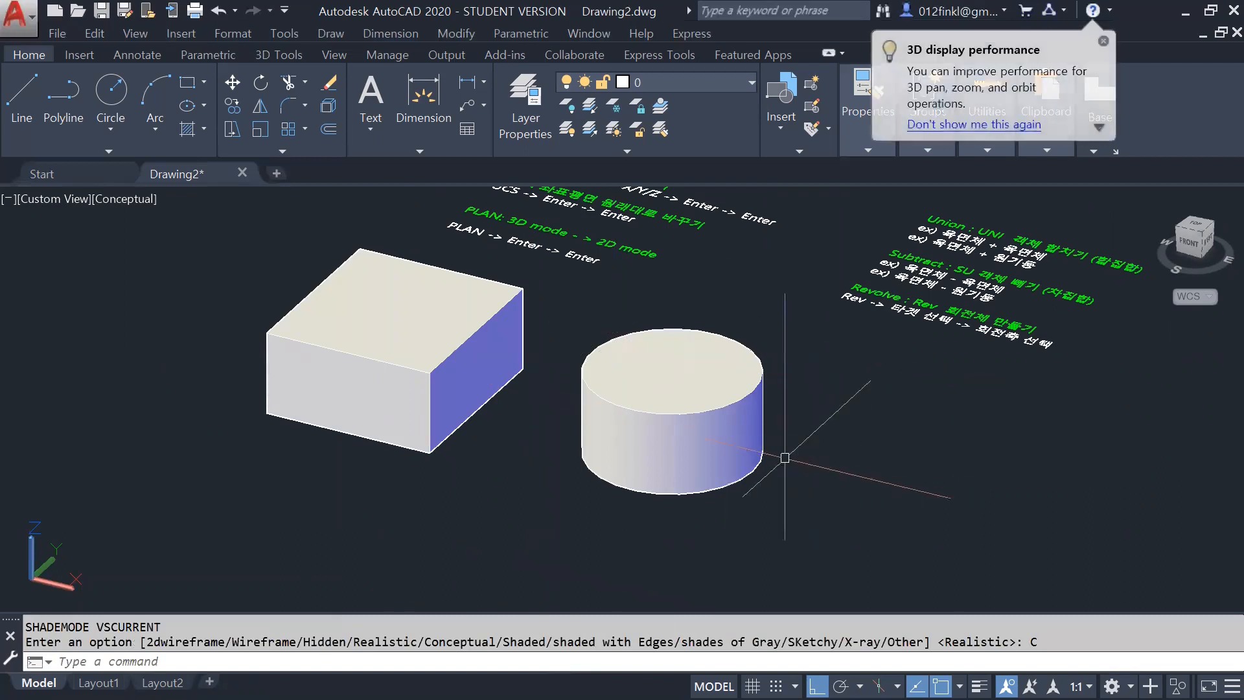
pyautogui.keyDown('shift'); pyautogui.moveTo(804, 499); pyautogui.dragTo(530, 607, button='middle'); pyautogui.keyUp('shift')
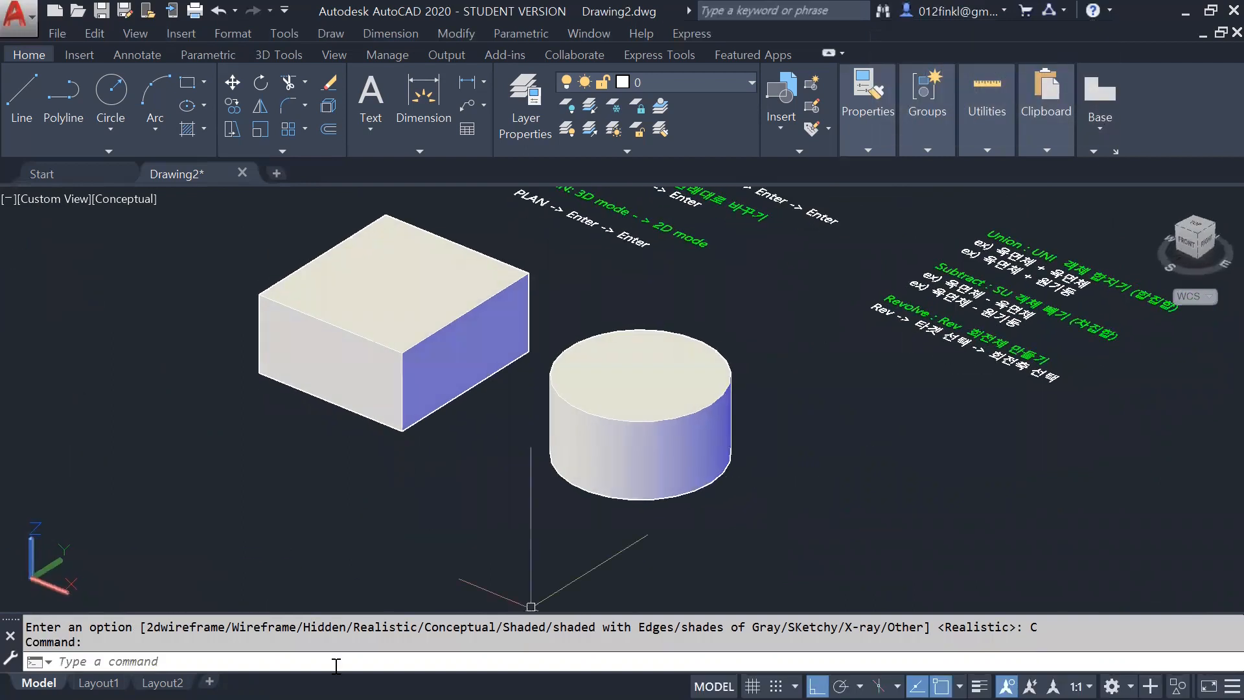
# Step: Set the SHADEMODE visual style of the box and cylinder view to Shaded
pyautogui.write('sha')
pyautogui.press('Return')
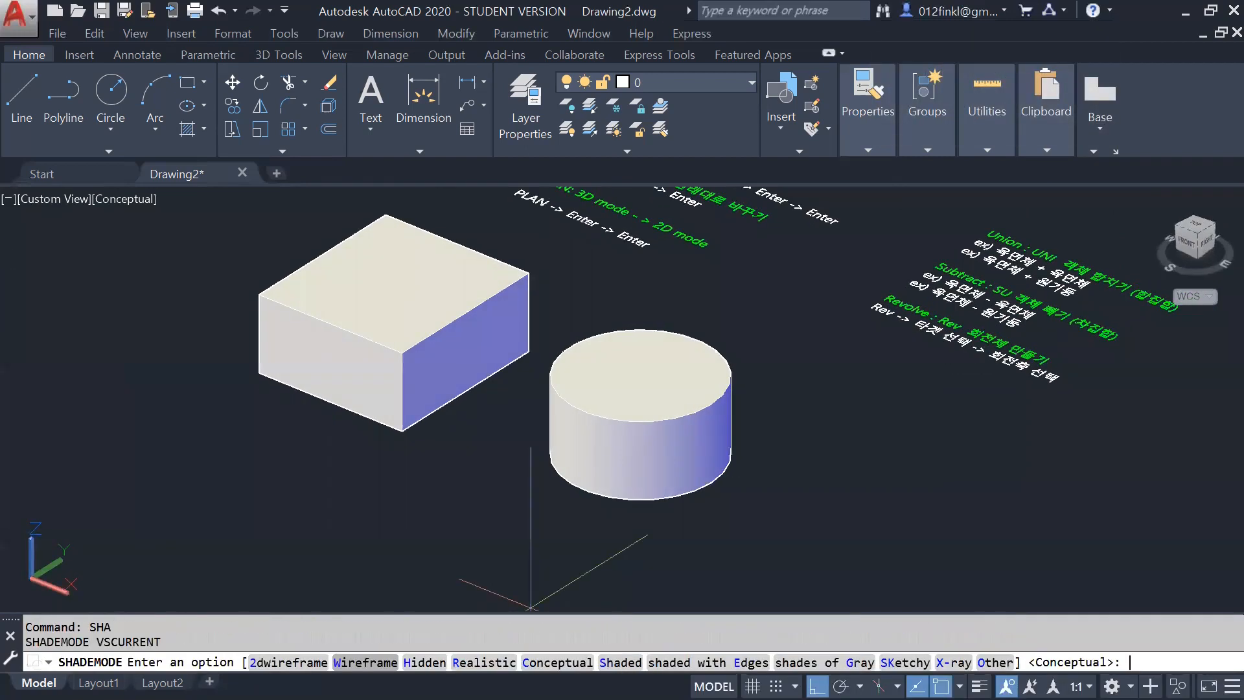
pyautogui.click(620, 662)
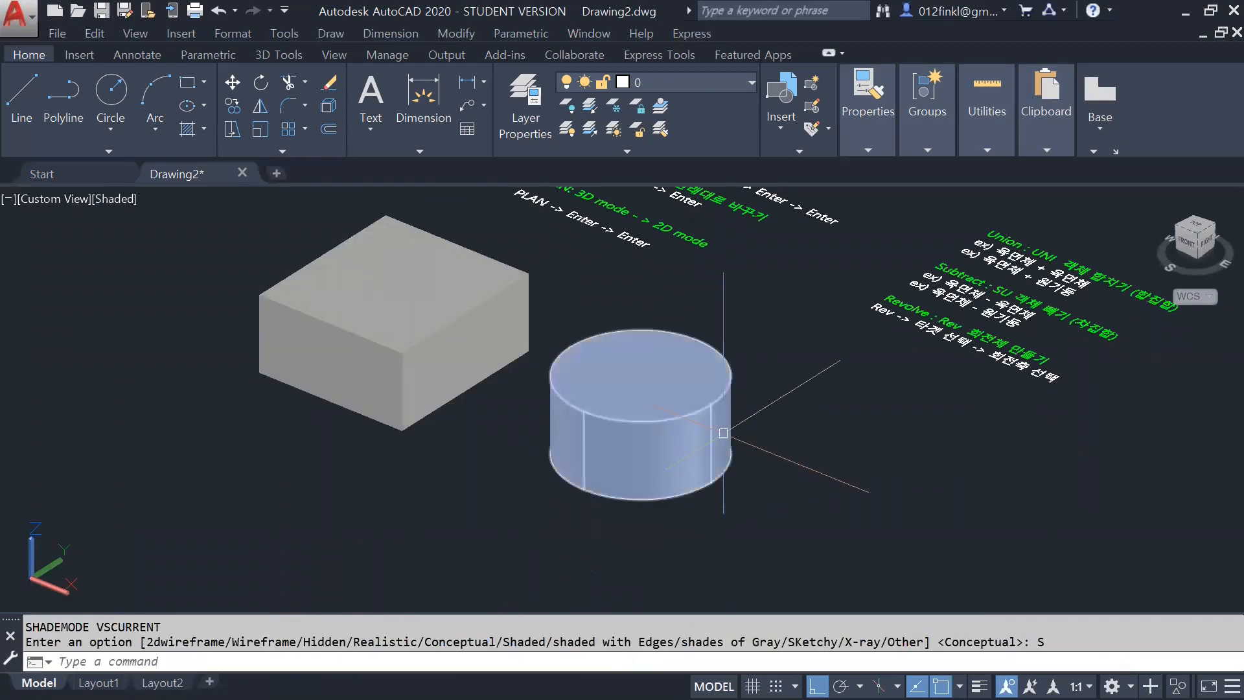
pyautogui.moveTo(724, 433)
pyautogui.keyDown('shift'); pyautogui.mouseDown(button='middle')
pyautogui.moveTo(713, 453)
pyautogui.moveTo(683, 433)
pyautogui.moveTo(689, 395)
pyautogui.moveTo(716, 431)
pyautogui.mouseUp(button='middle'); pyautogui.keyUp('shift')
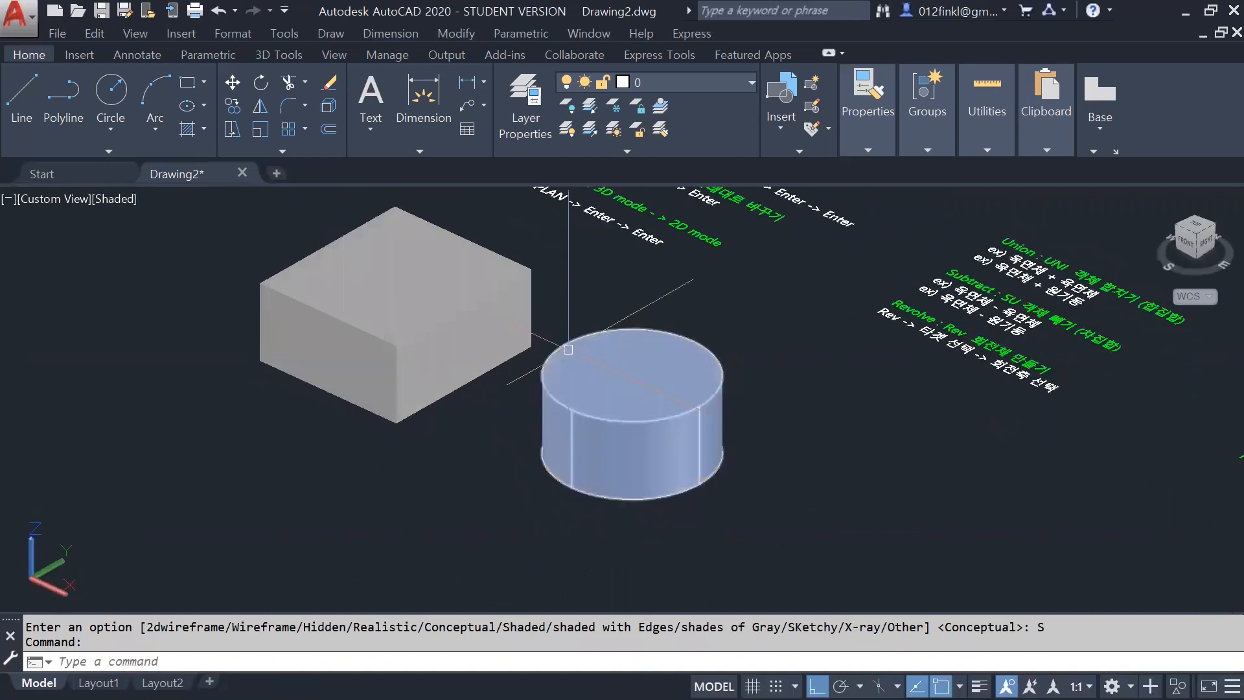
# Step: Set the SHADEMODE visual style to Shaded with Edges for the two solids
pyautogui.click(340, 662)
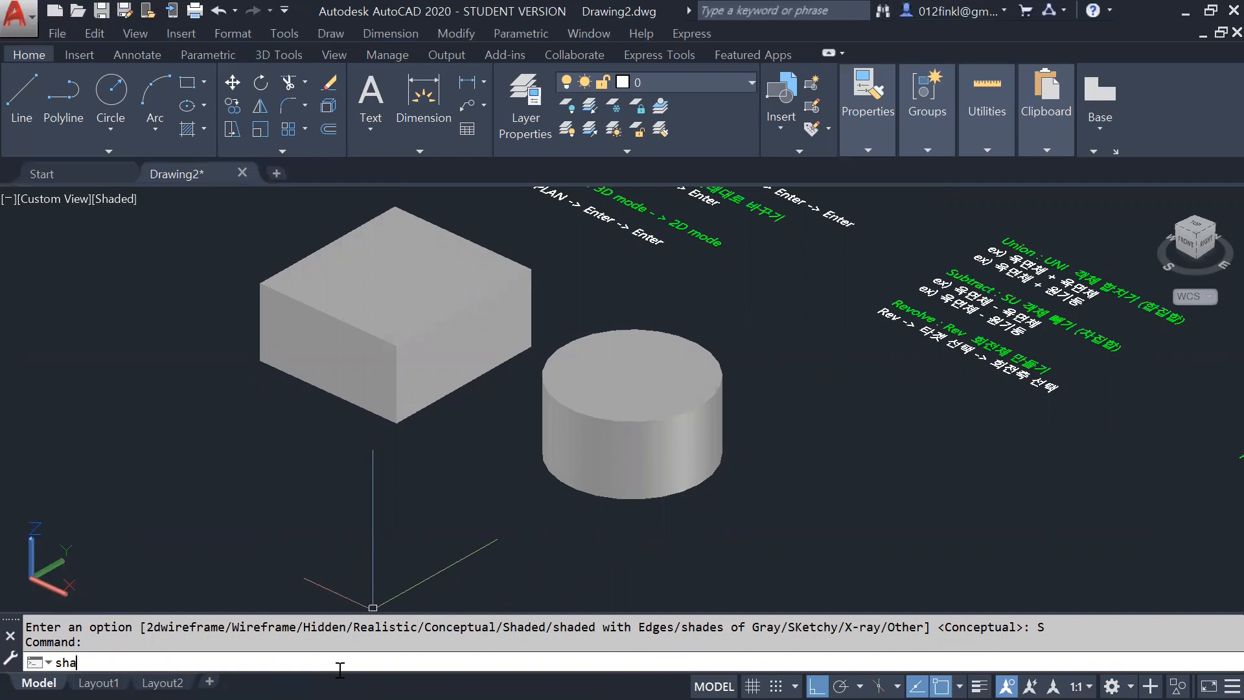
pyautogui.write('sha')
pyautogui.press('Return')
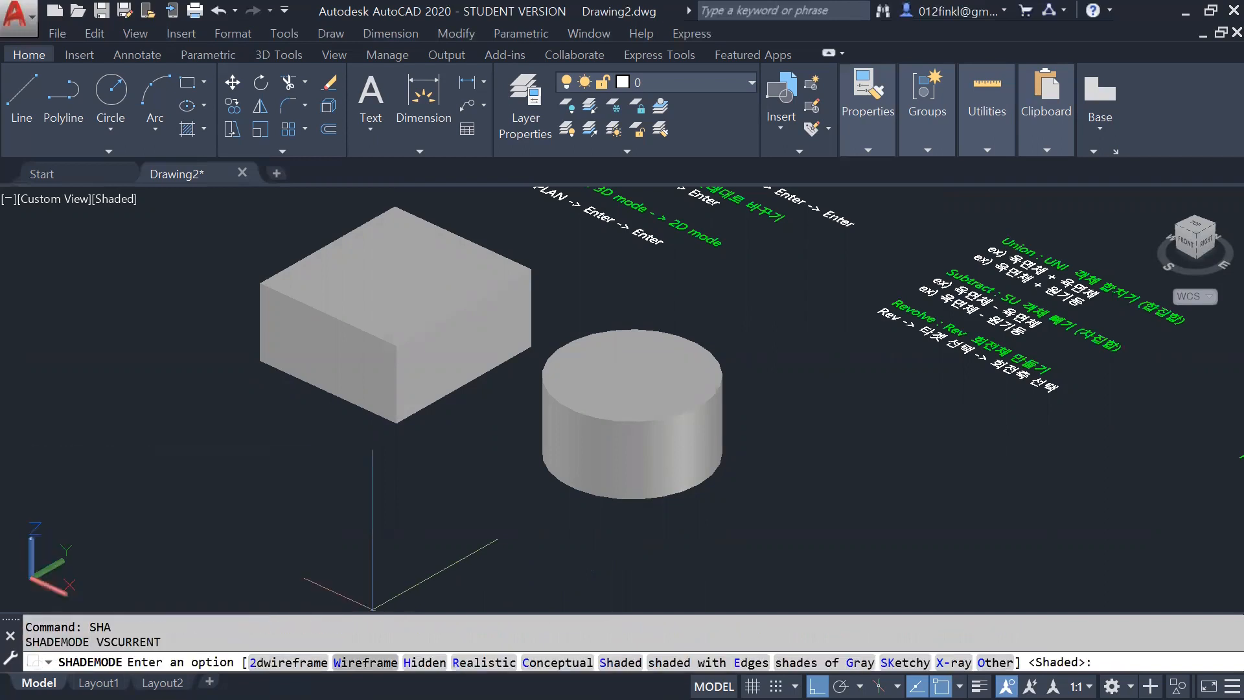
pyautogui.click(744, 664)
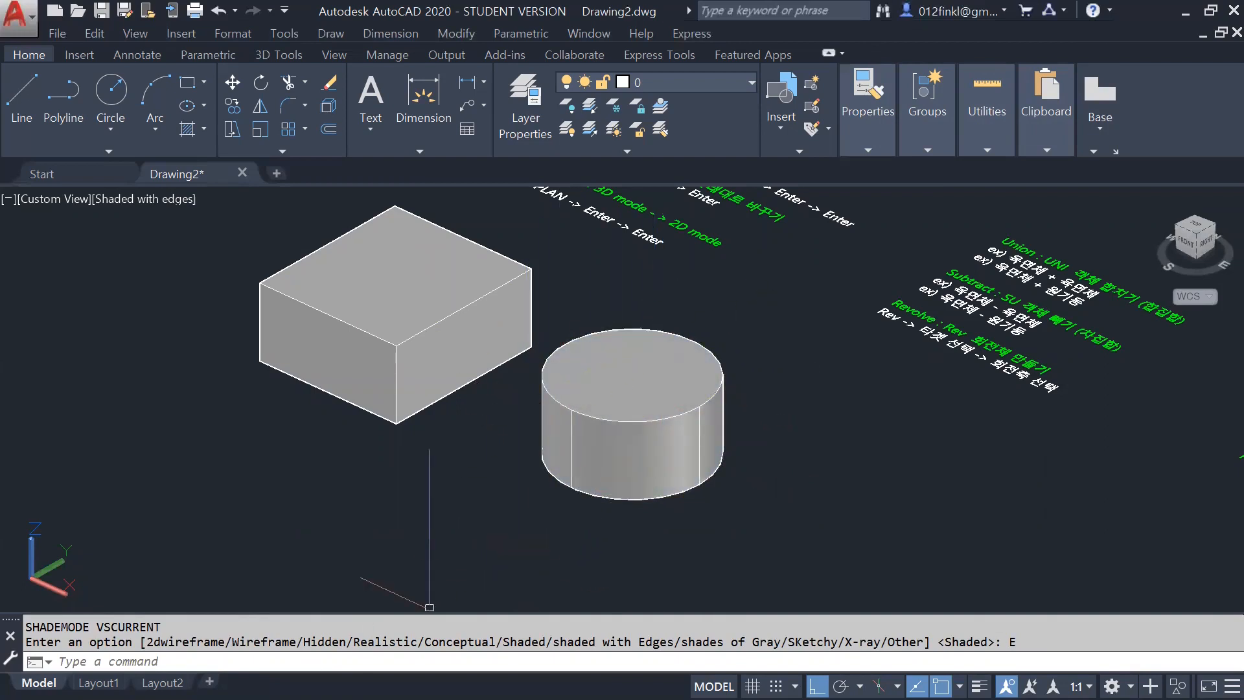
# Step: Set the SHADEMODE visual style to Shades of Gray and orbit around the box and cylinder
pyautogui.click(300, 663)
pyautogui.write('sha')
pyautogui.press('Return')
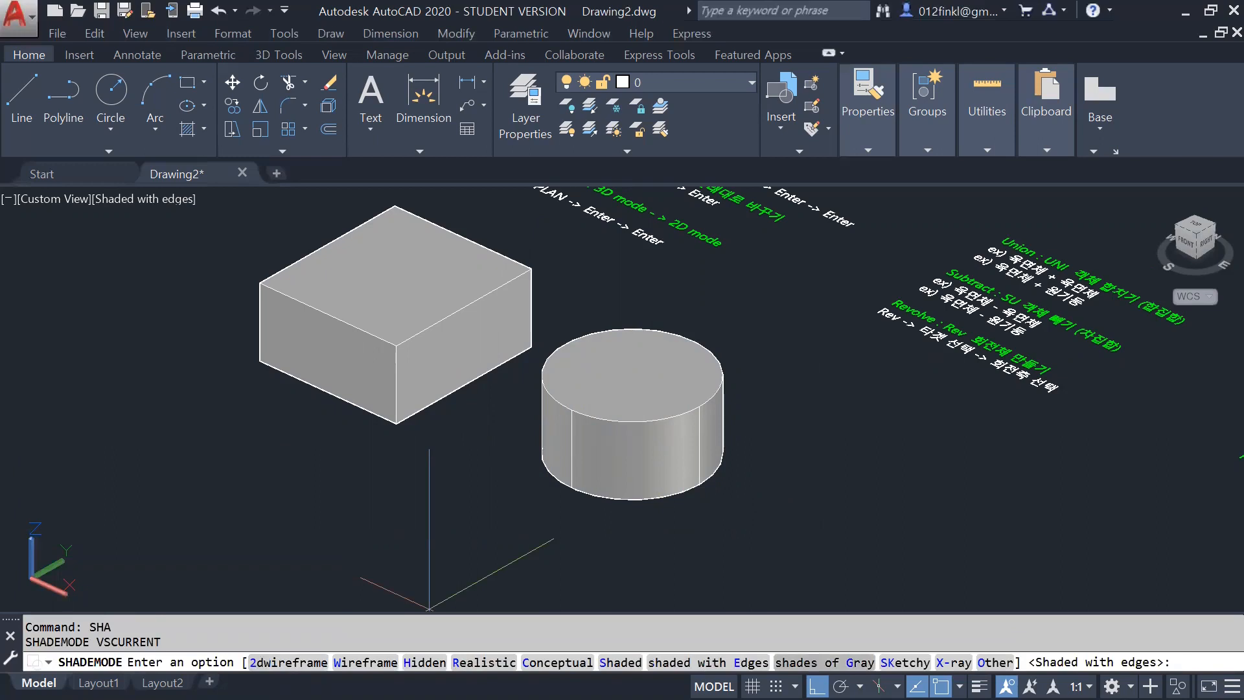
pyautogui.click(823, 662)
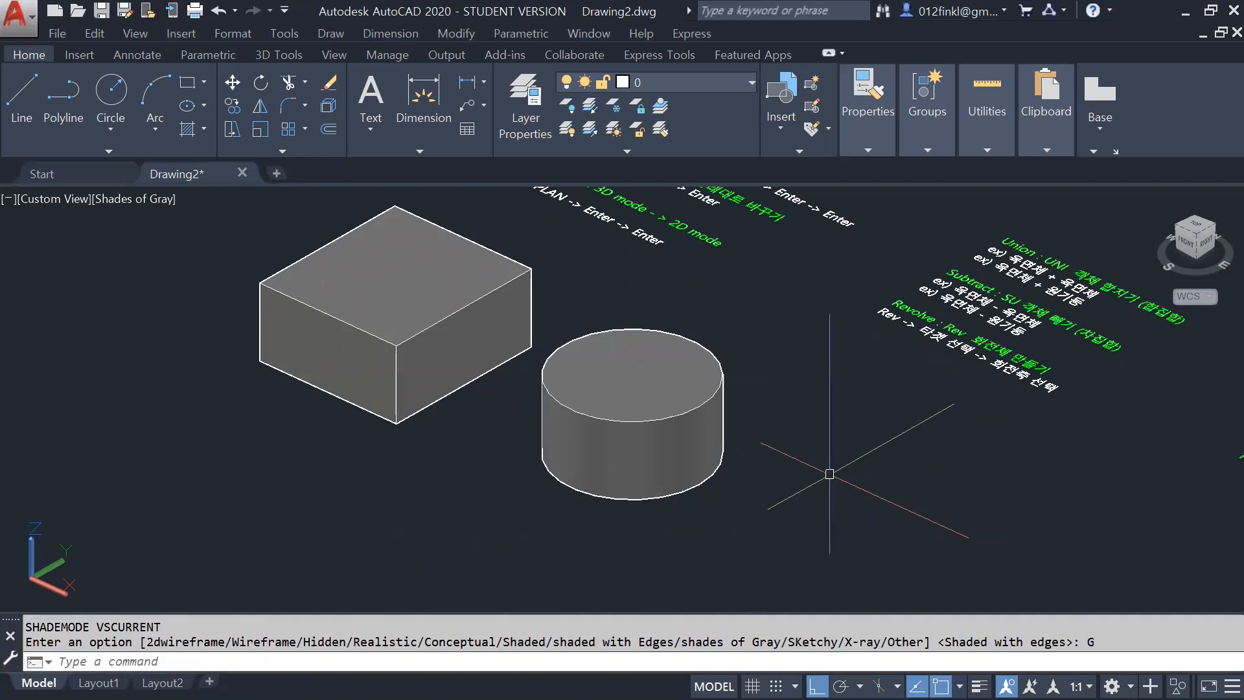
pyautogui.keyDown('shift'); pyautogui.moveTo(832, 475); pyautogui.dragTo(815, 447, button='middle'); pyautogui.keyUp('shift')
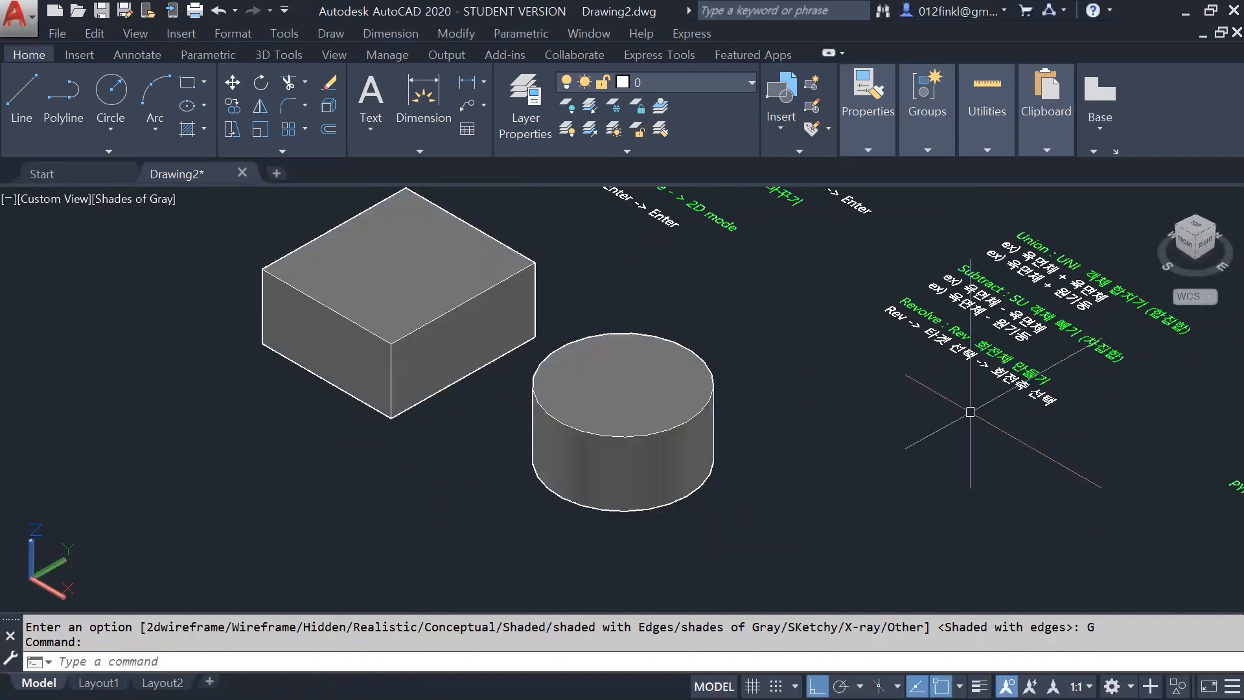
pyautogui.moveTo(868, 458)
pyautogui.keyDown('shift'); pyautogui.mouseDown(button='middle')
pyautogui.moveTo(864, 430)
pyautogui.moveTo(886, 453)
pyautogui.moveTo(869, 457)
pyautogui.mouseUp(button='middle'); pyautogui.keyUp('shift')
# Step: Set the SHADEMODE visual style of the box and cylinder view to Sketchy
pyautogui.click(516, 663)
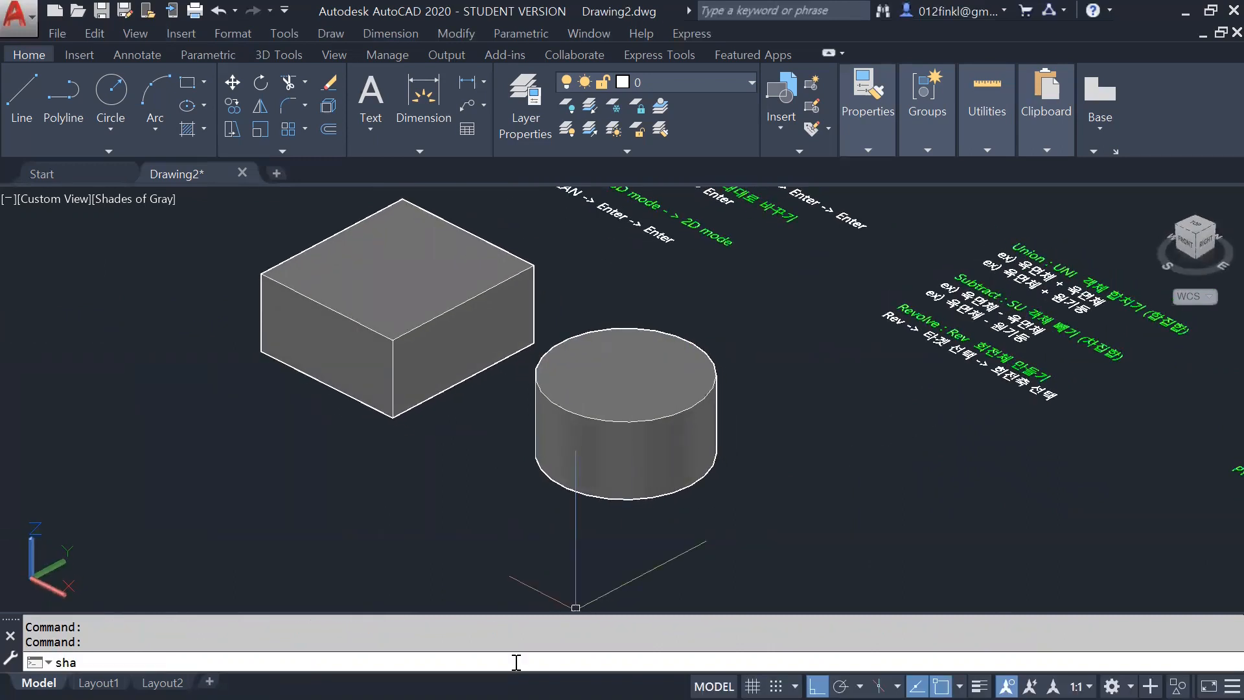
pyautogui.press('Return')
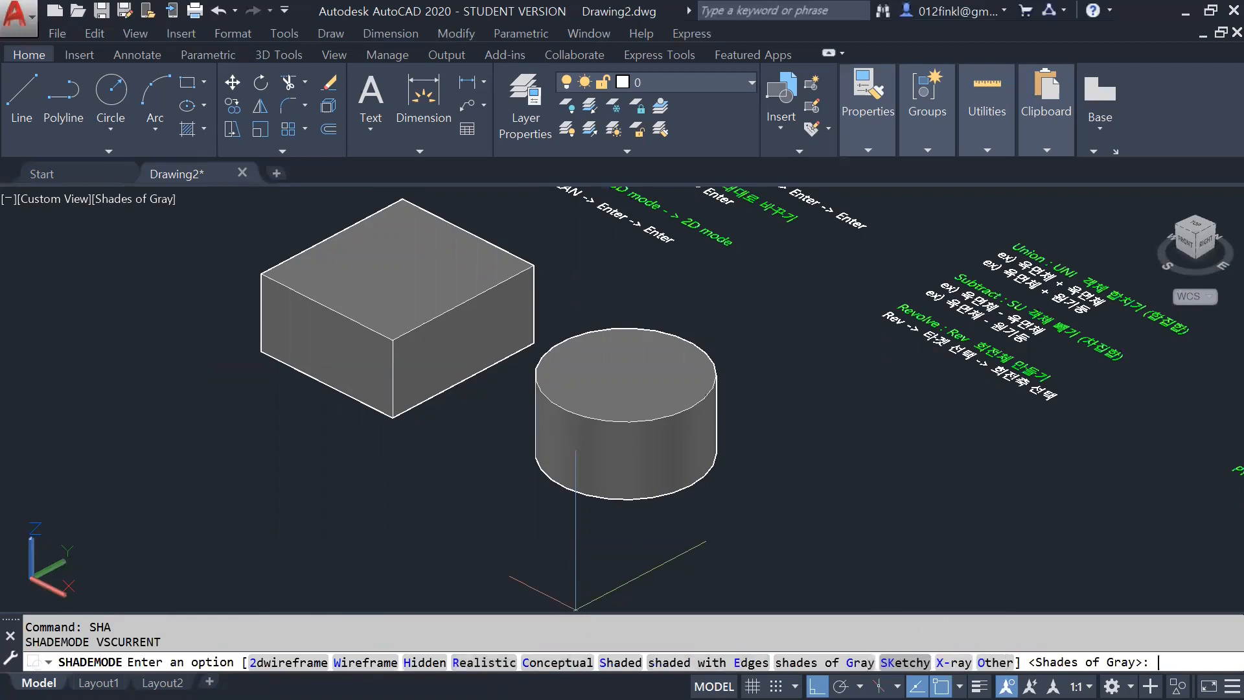
pyautogui.click(905, 663)
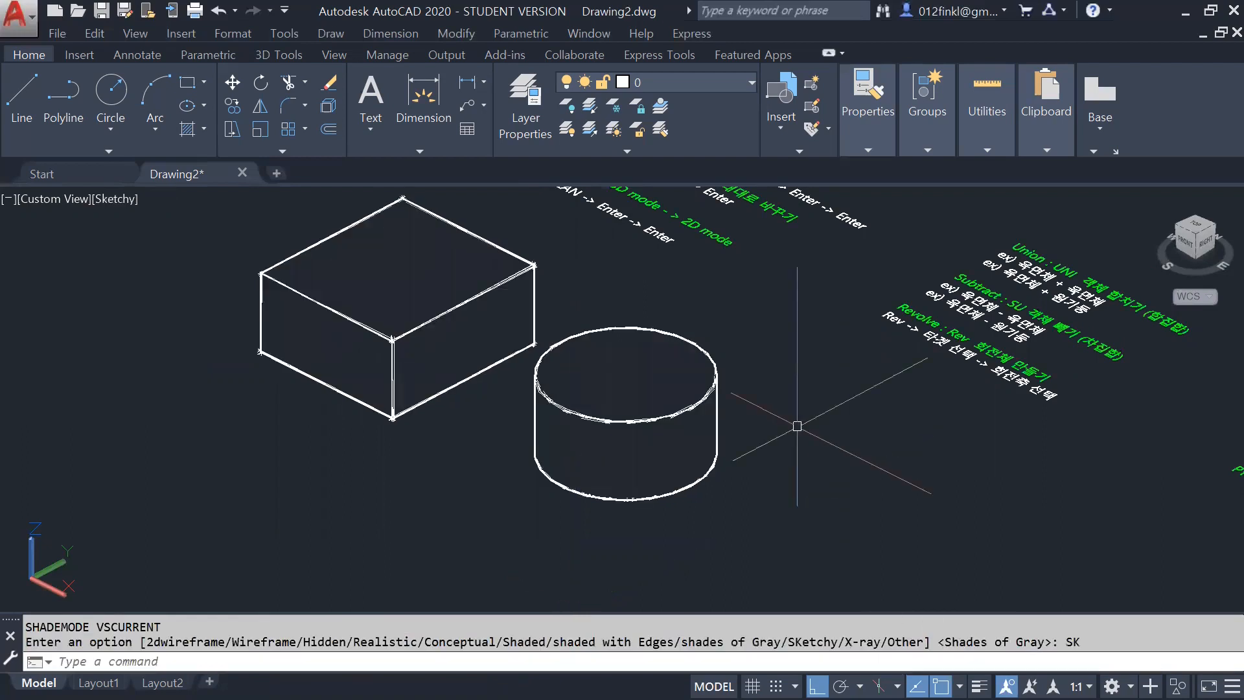
# Step: Examine the hand-drawn edges of the cylinder and the box up close and from another angle
pyautogui.keyDown('shift'); pyautogui.moveTo(766, 425); pyautogui.dragTo(805, 459, button='middle'); pyautogui.keyUp('shift')
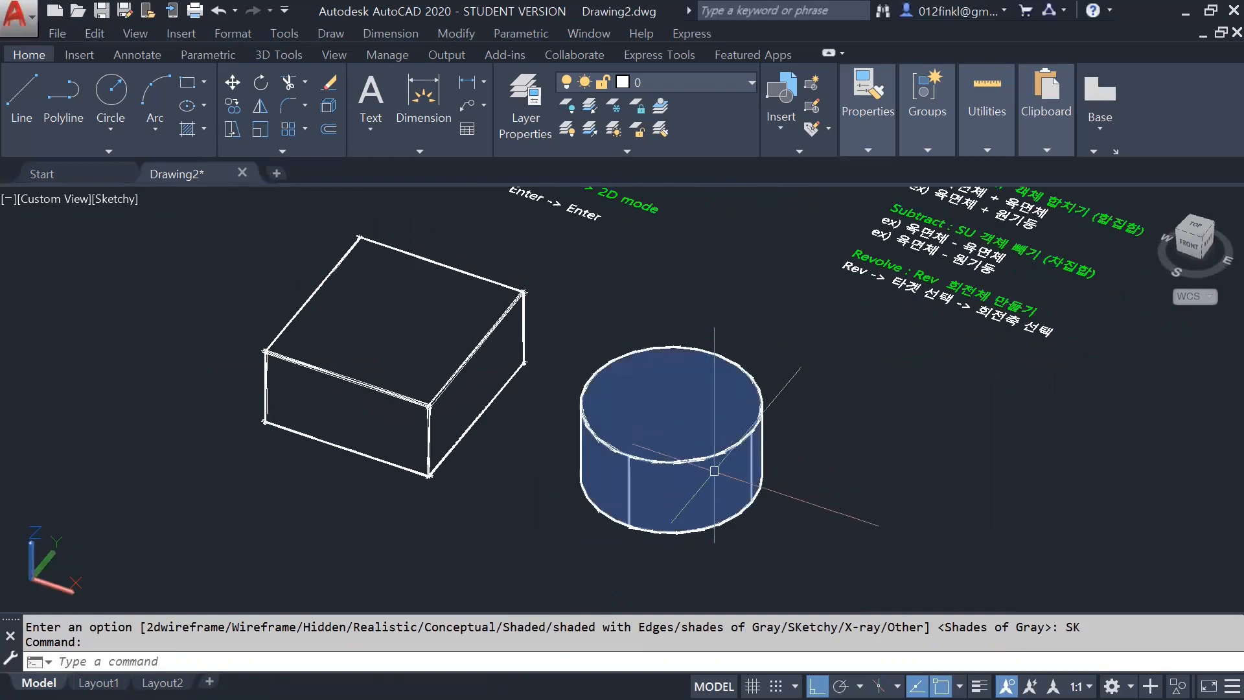
pyautogui.scroll(5, 676, 428)
pyautogui.scroll(3, 676, 428)
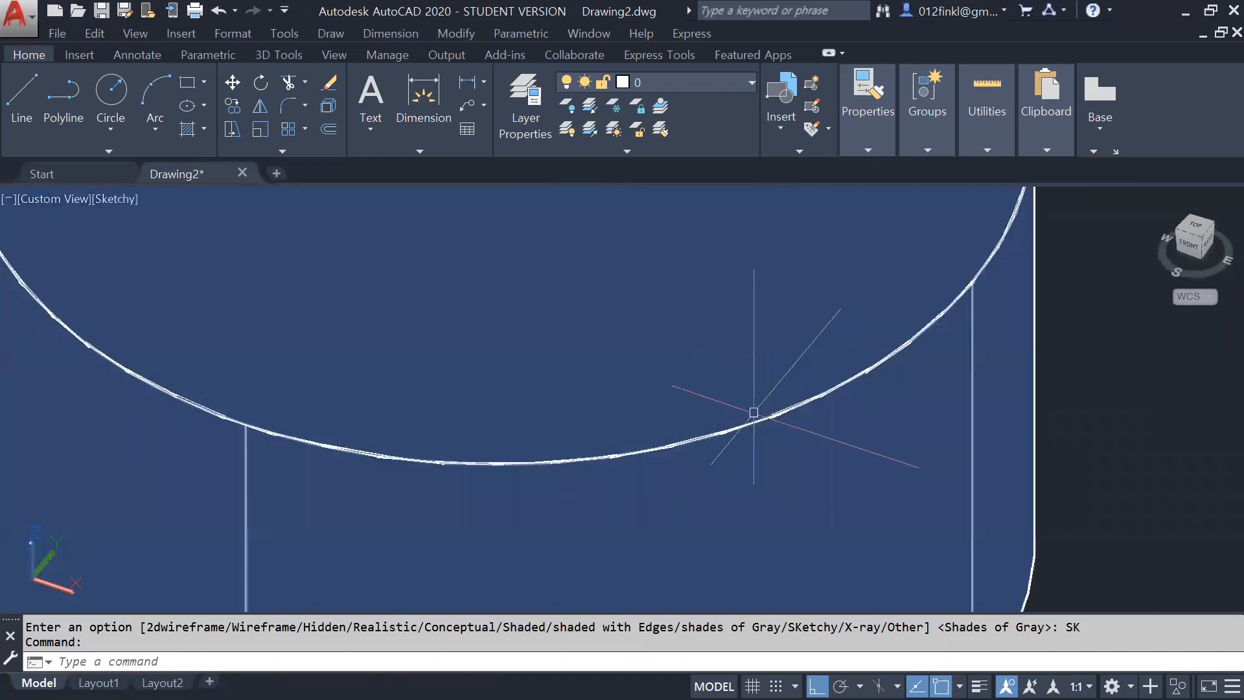
pyautogui.scroll(-8, 708, 453)
pyautogui.scroll(4, 681, 430)
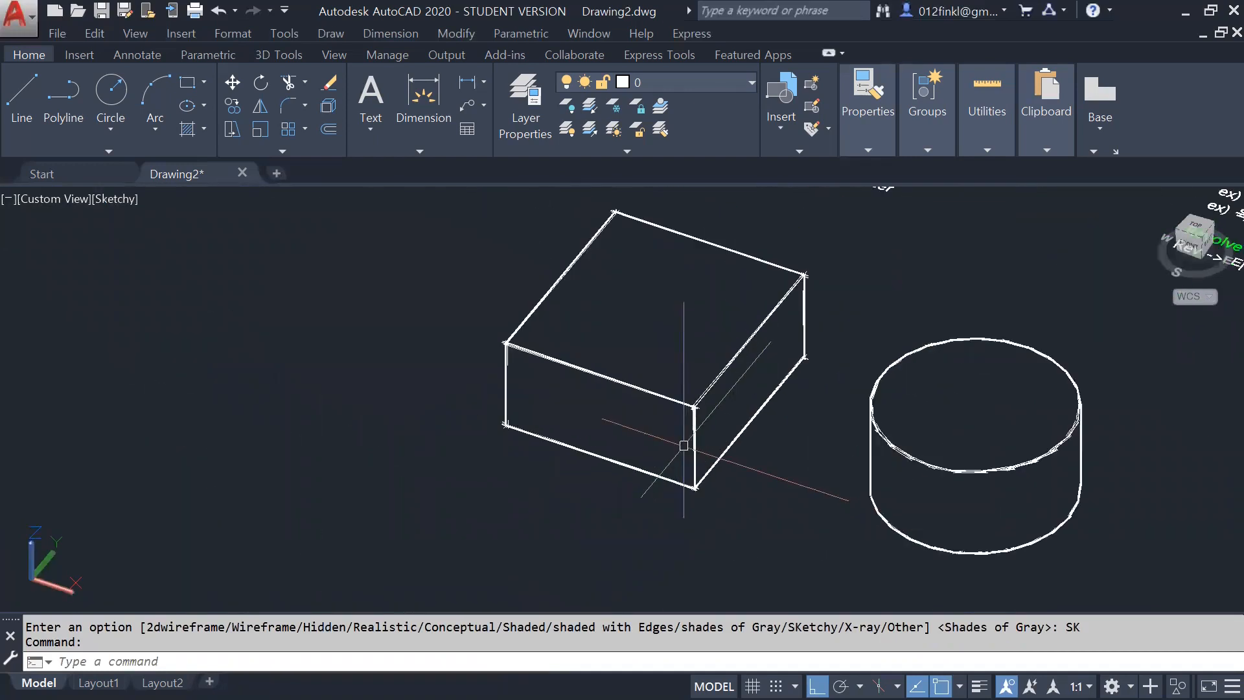
pyautogui.scroll(2, 787, 334)
pyautogui.scroll(-2, 717, 425)
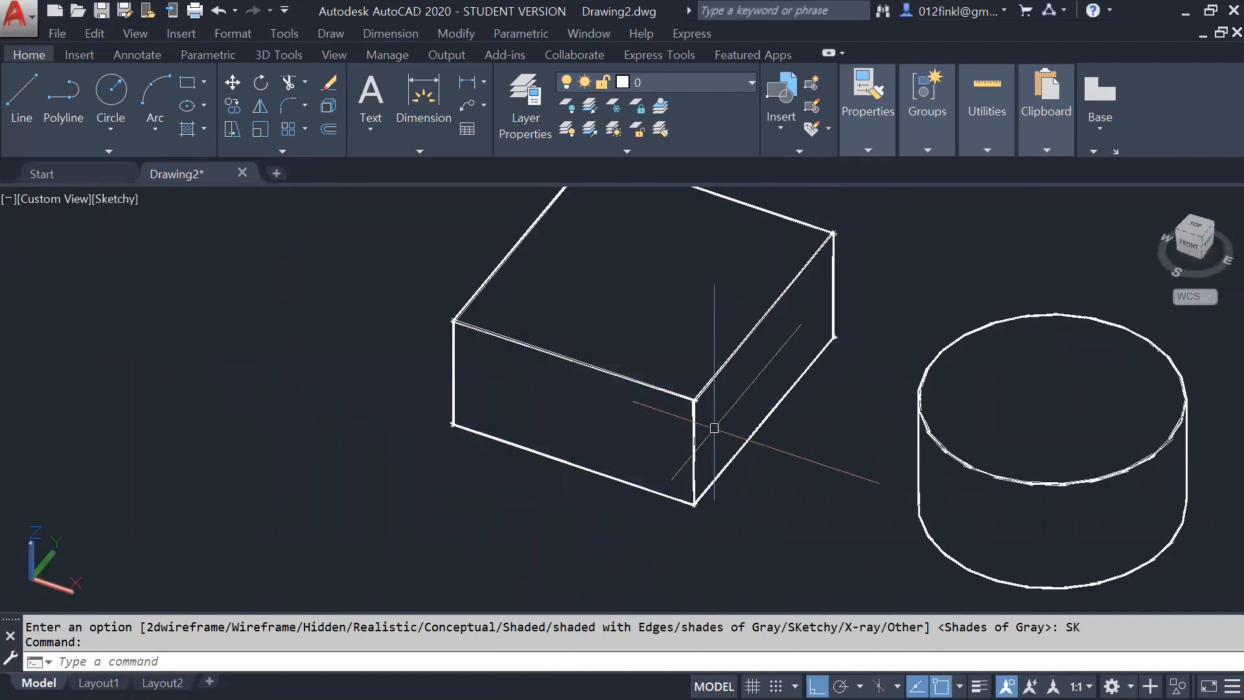
pyautogui.moveTo(892, 264); pyautogui.dragTo(609, 317, button='middle')
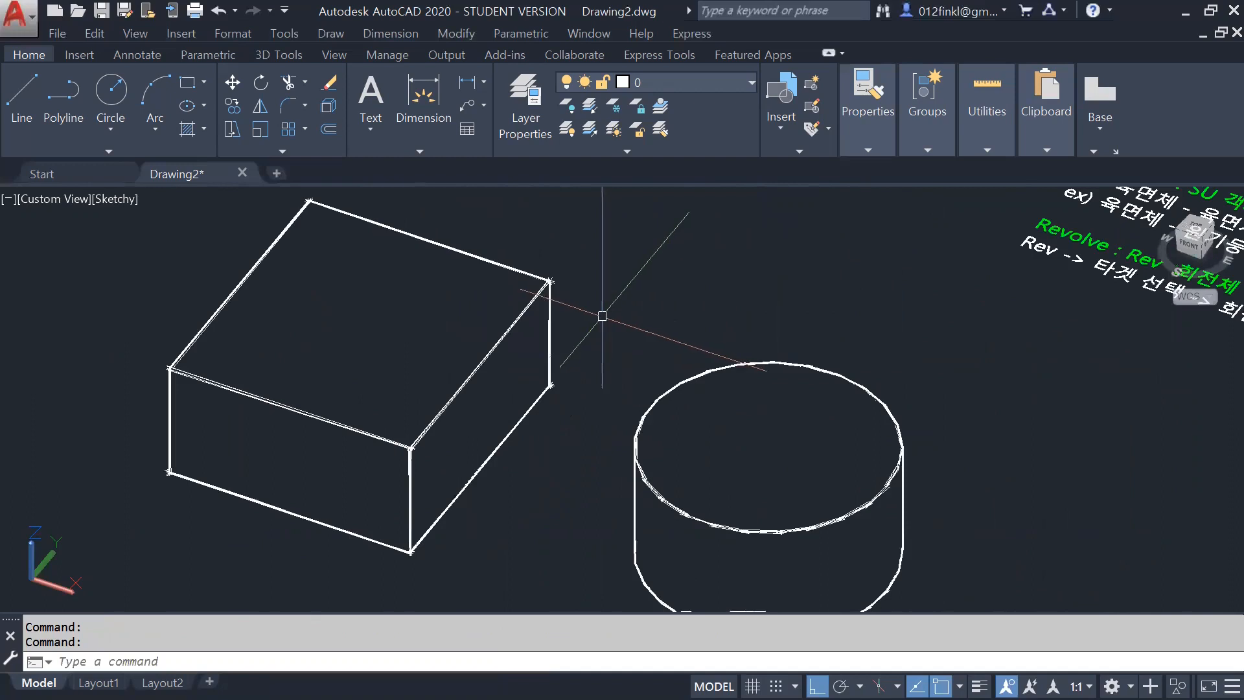
pyautogui.scroll(-2, 600, 336)
# Step: Set the SHADEMODE visual style to X-ray so the box and cylinder are see-through
pyautogui.click(146, 662)
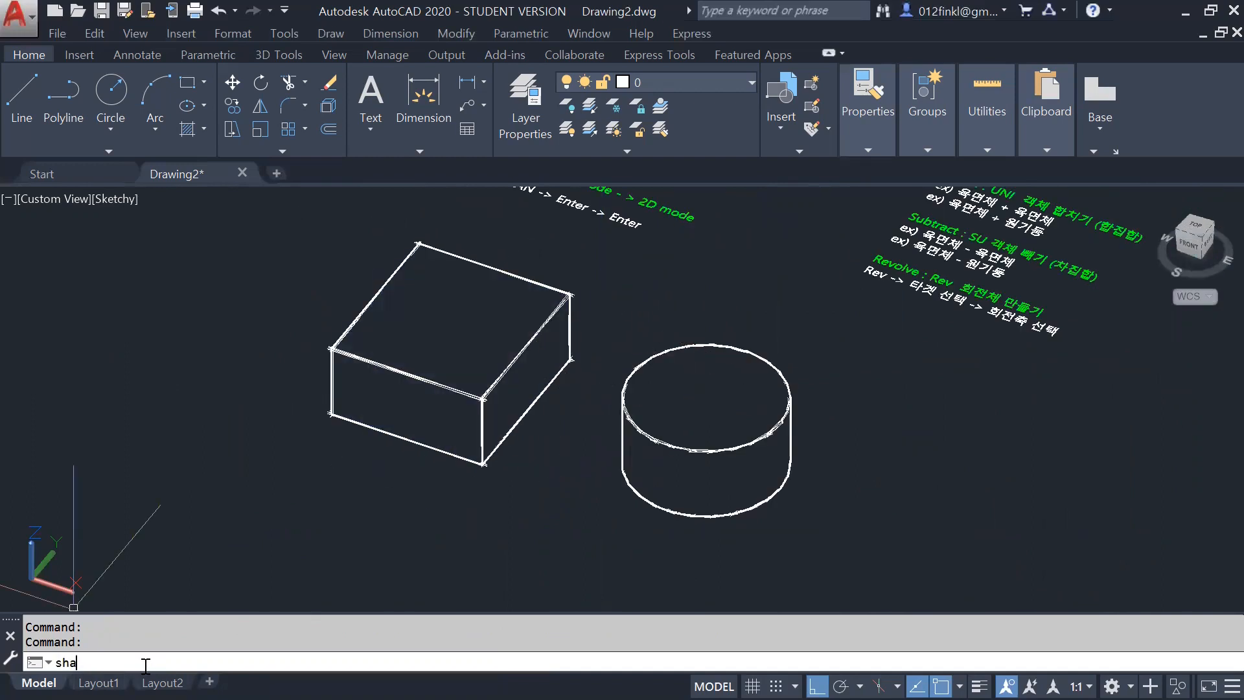
pyautogui.write('sha')
pyautogui.press('Return')
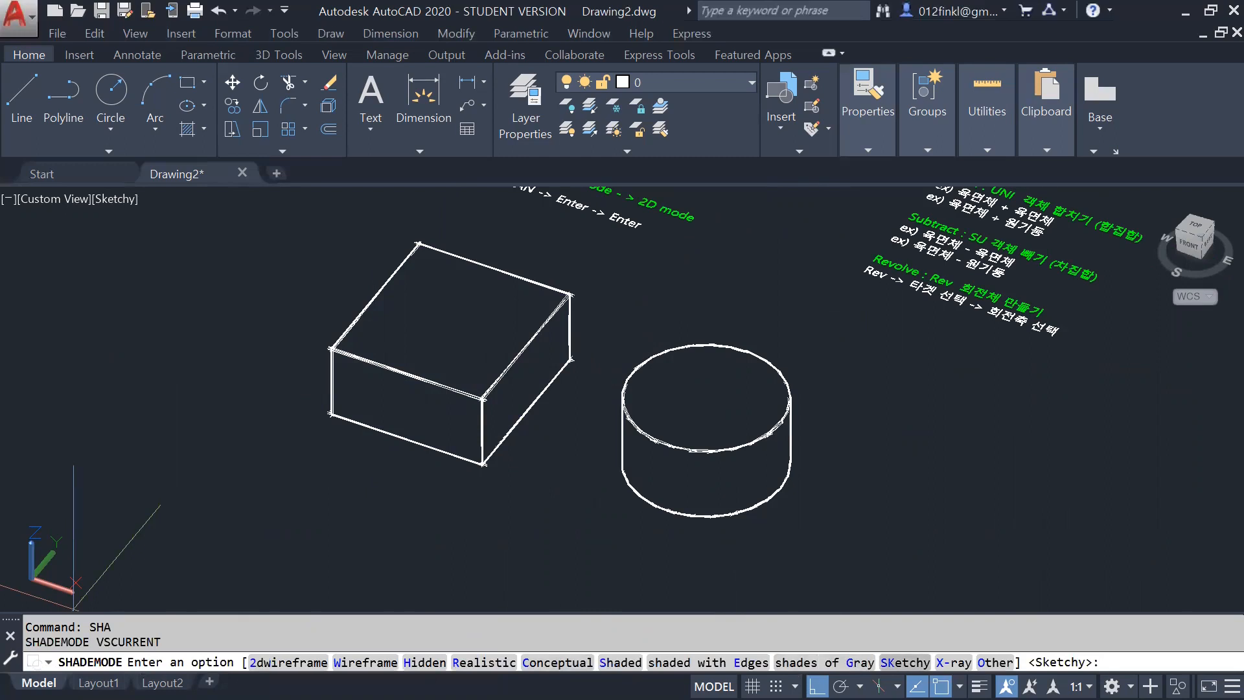
pyautogui.click(949, 662)
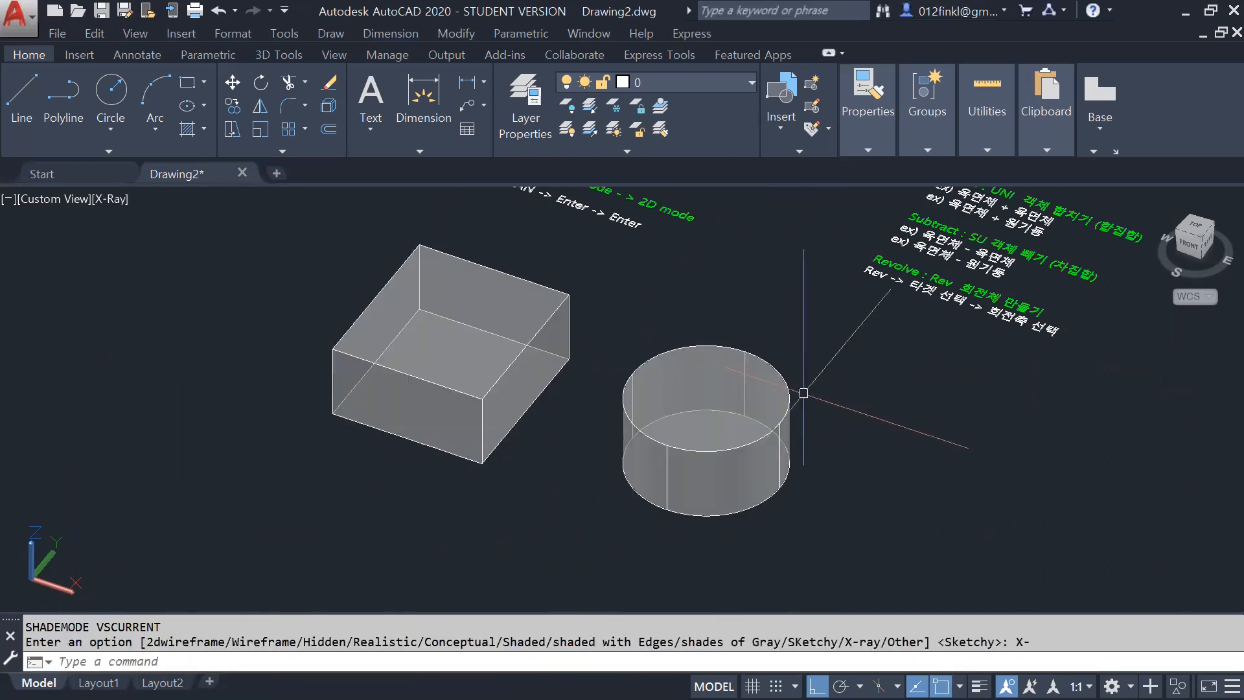
# Step: Examine the see-through box and cylinder and the command notes behind them from several angles and zoom levels
pyautogui.keyDown('shift'); pyautogui.moveTo(845, 442); pyautogui.dragTo(894, 397, button='middle'); pyautogui.keyUp('shift')
pyautogui.scroll(-2, 499, 361)
pyautogui.scroll(5, 498, 359)
pyautogui.scroll(-2, 441, 372)
pyautogui.scroll(-2, 464, 368)
pyautogui.moveTo(605, 370)
pyautogui.keyDown('shift'); pyautogui.mouseDown(button='middle')
pyautogui.moveTo(916, 444)
pyautogui.moveTo(876, 482)
pyautogui.moveTo(607, 361)
pyautogui.mouseUp(button='middle'); pyautogui.keyUp('shift')
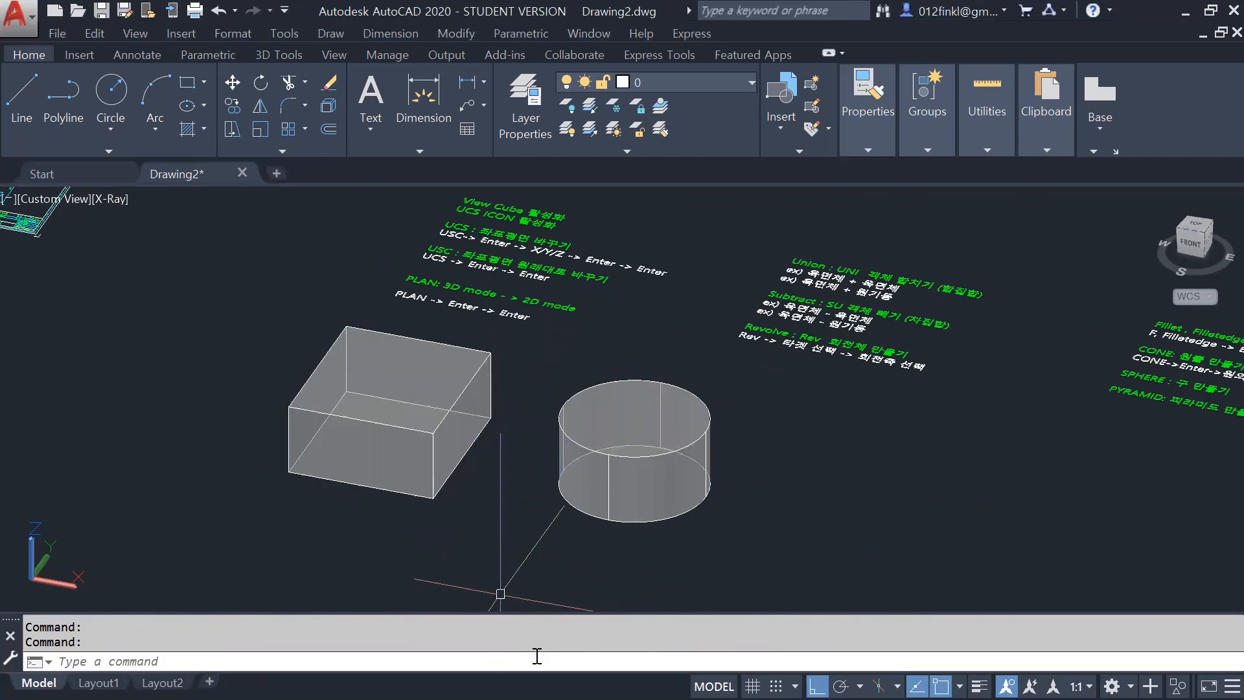
pyautogui.keyDown('shift'); pyautogui.moveTo(536, 520); pyautogui.dragTo(502, 522, button='middle'); pyautogui.keyUp('shift')
pyautogui.scroll(3, 501, 443)
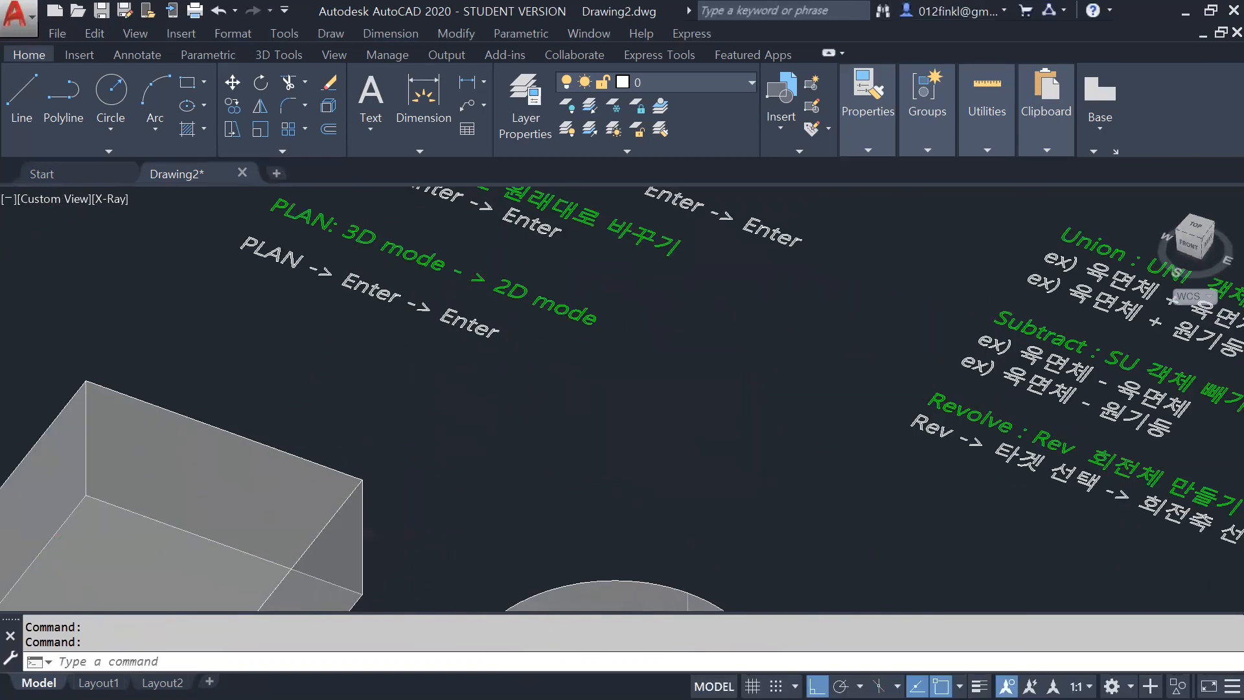
# Step: Examine the X-ray box and cylinder from below and from above
pyautogui.scroll(-5, 515, 425)
pyautogui.keyDown('shift'); pyautogui.moveTo(512, 433); pyautogui.dragTo(492, 422, button='middle'); pyautogui.keyUp('shift')
pyautogui.scroll(2, 342, 399)
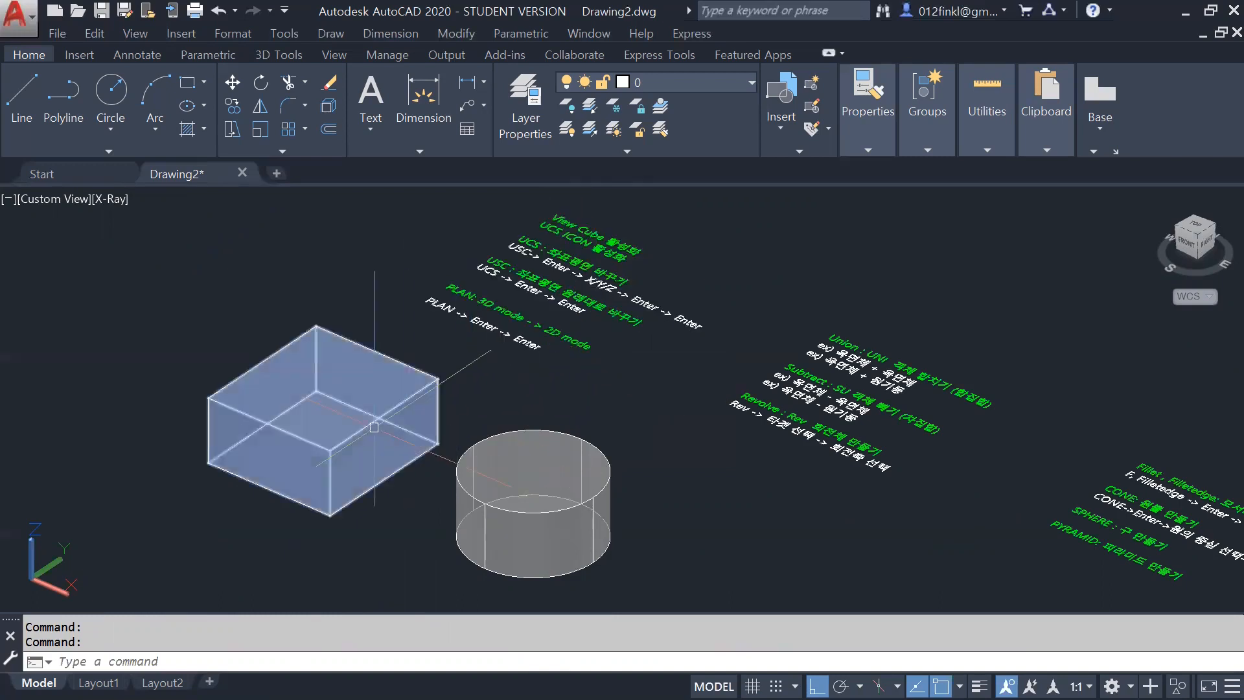
pyautogui.keyDown('shift'); pyautogui.moveTo(367, 449); pyautogui.dragTo(380, 265, button='middle'); pyautogui.keyUp('shift')
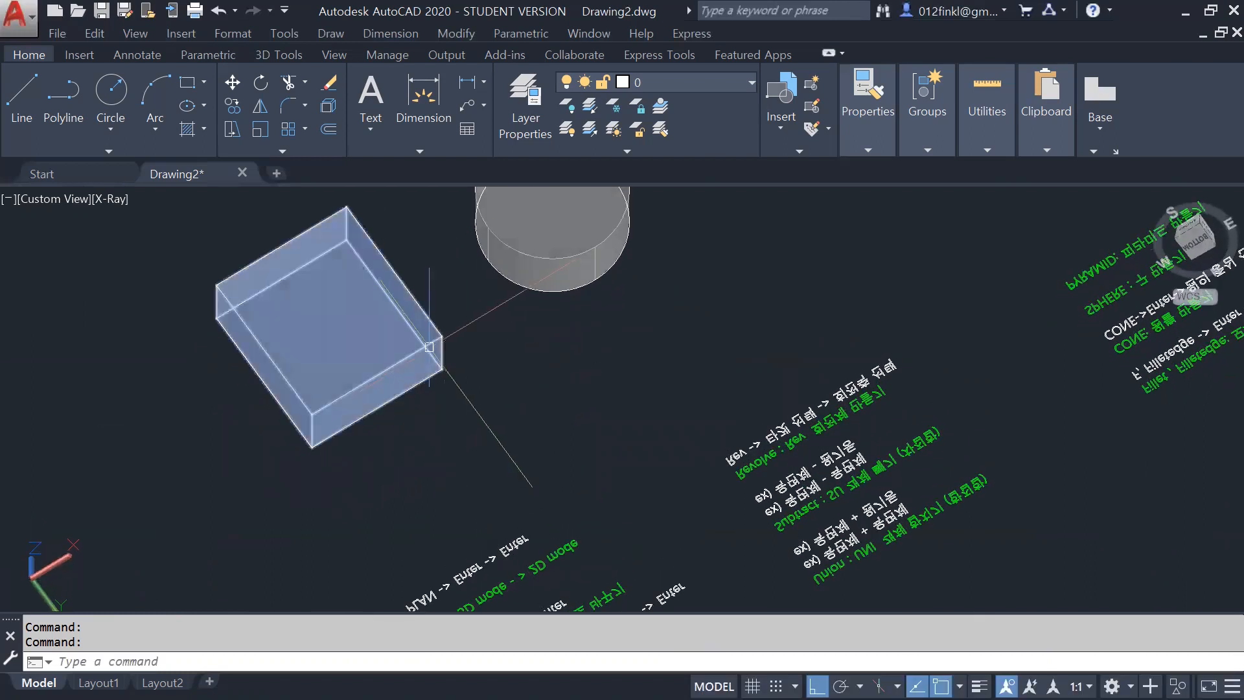
pyautogui.keyDown('shift'); pyautogui.moveTo(414, 311); pyautogui.dragTo(457, 495, button='middle'); pyautogui.keyUp('shift')
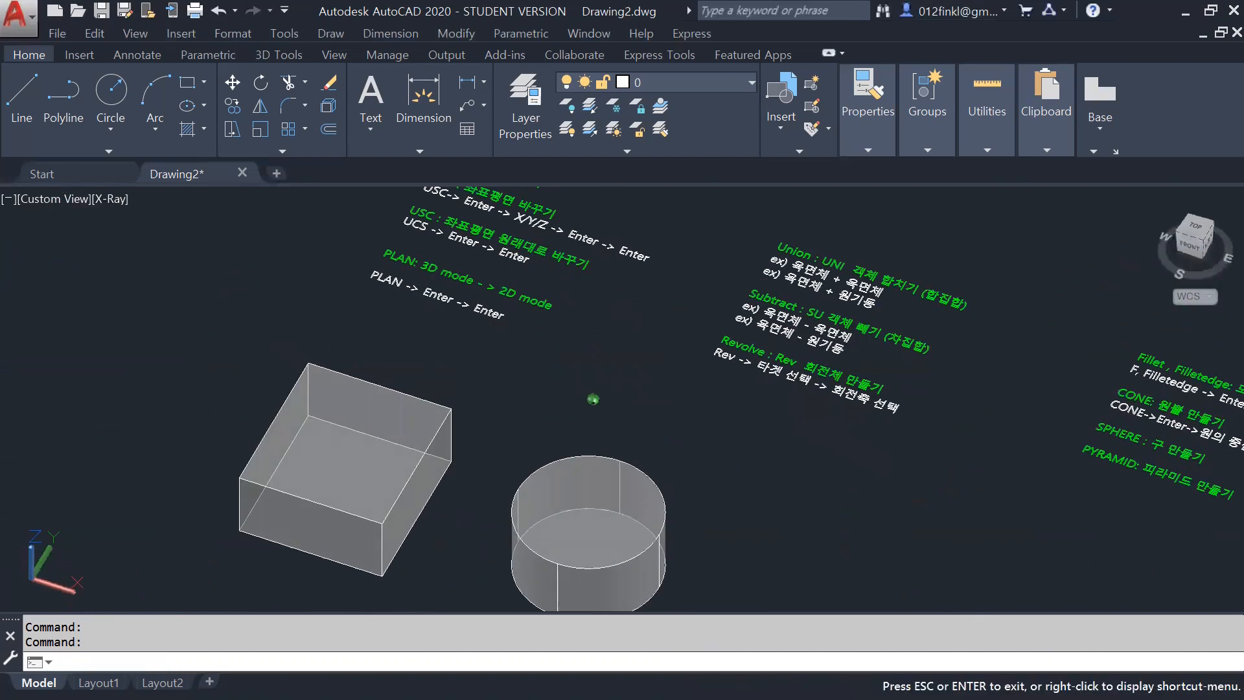
pyautogui.keyDown('shift'); pyautogui.moveTo(483, 441); pyautogui.dragTo(471, 399, button='middle'); pyautogui.keyUp('shift')
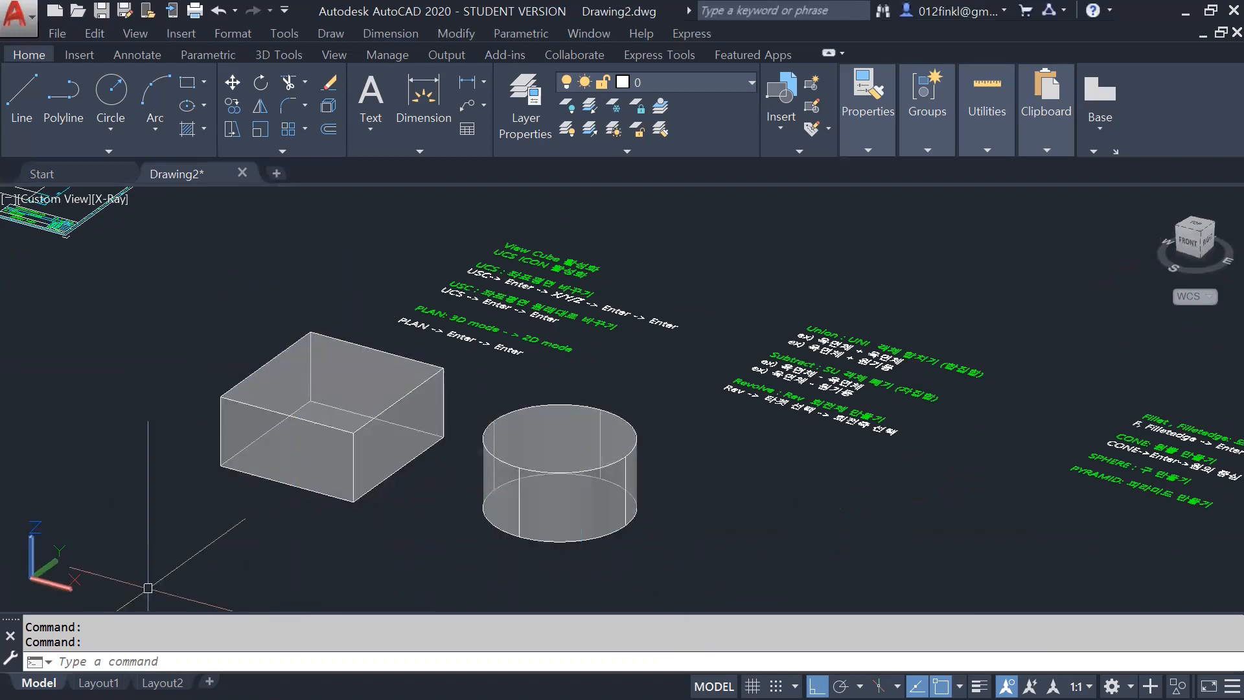
pyautogui.click(157, 660)
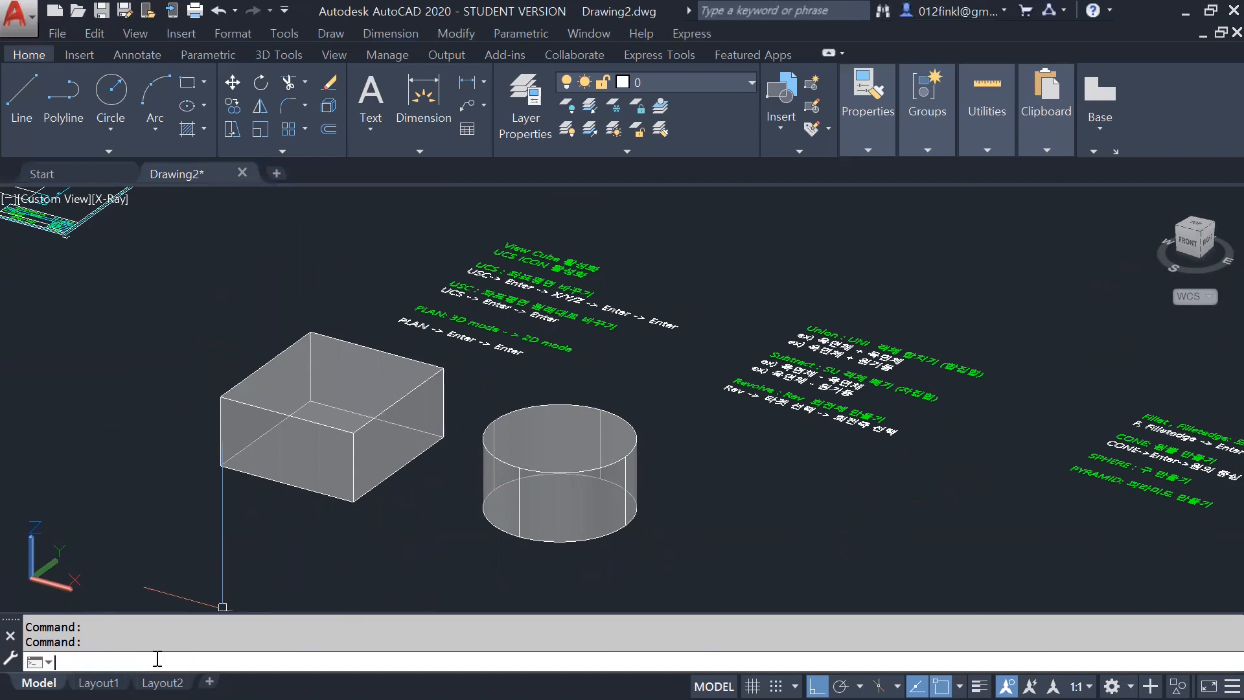
pyautogui.write('sha')
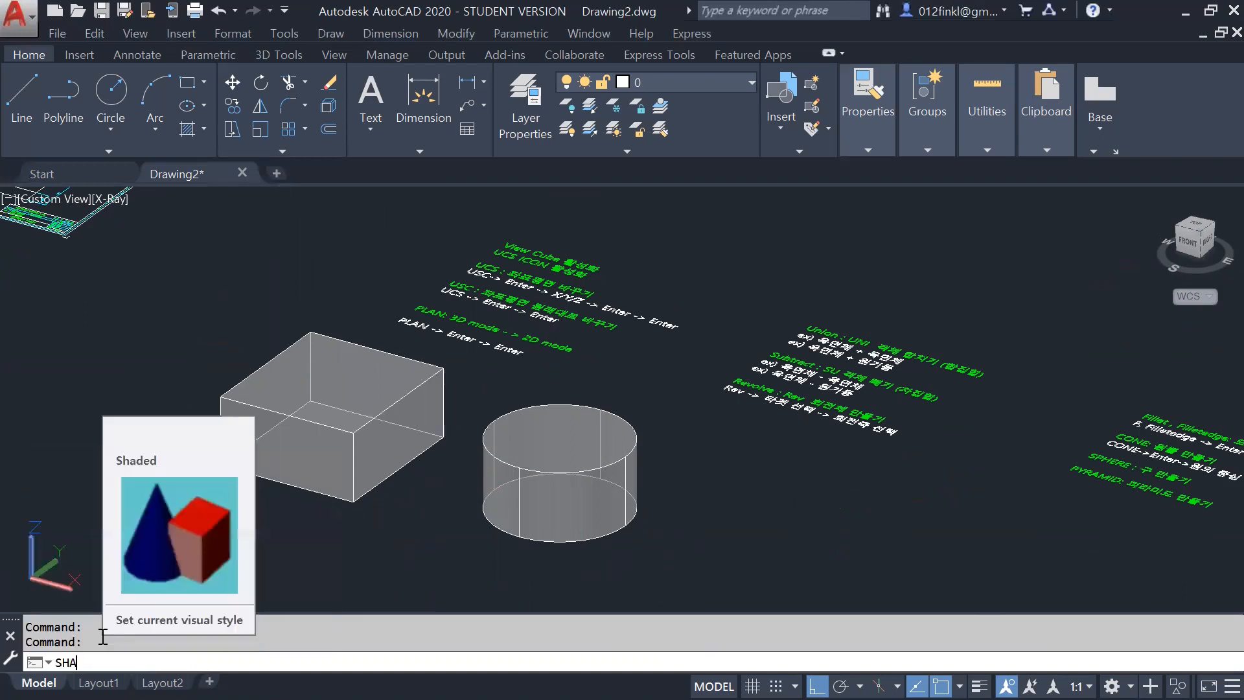
pyautogui.press('Return')
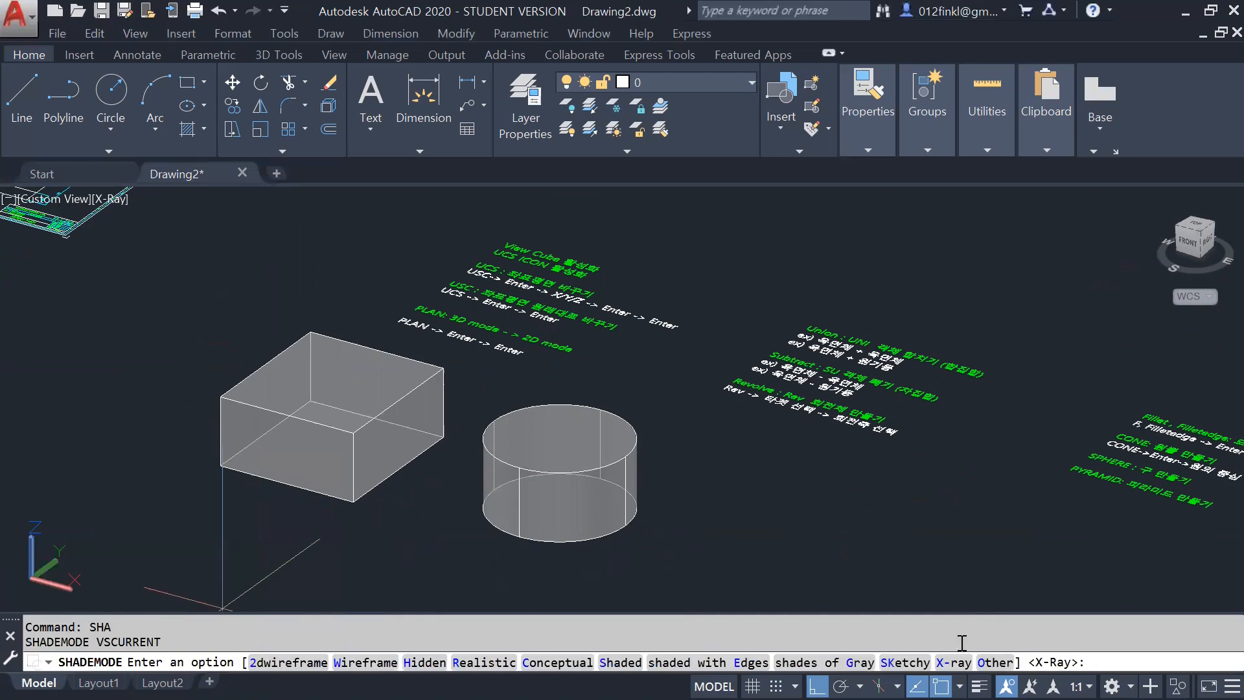
pyautogui.press('Down')
pyautogui.click(992, 663)
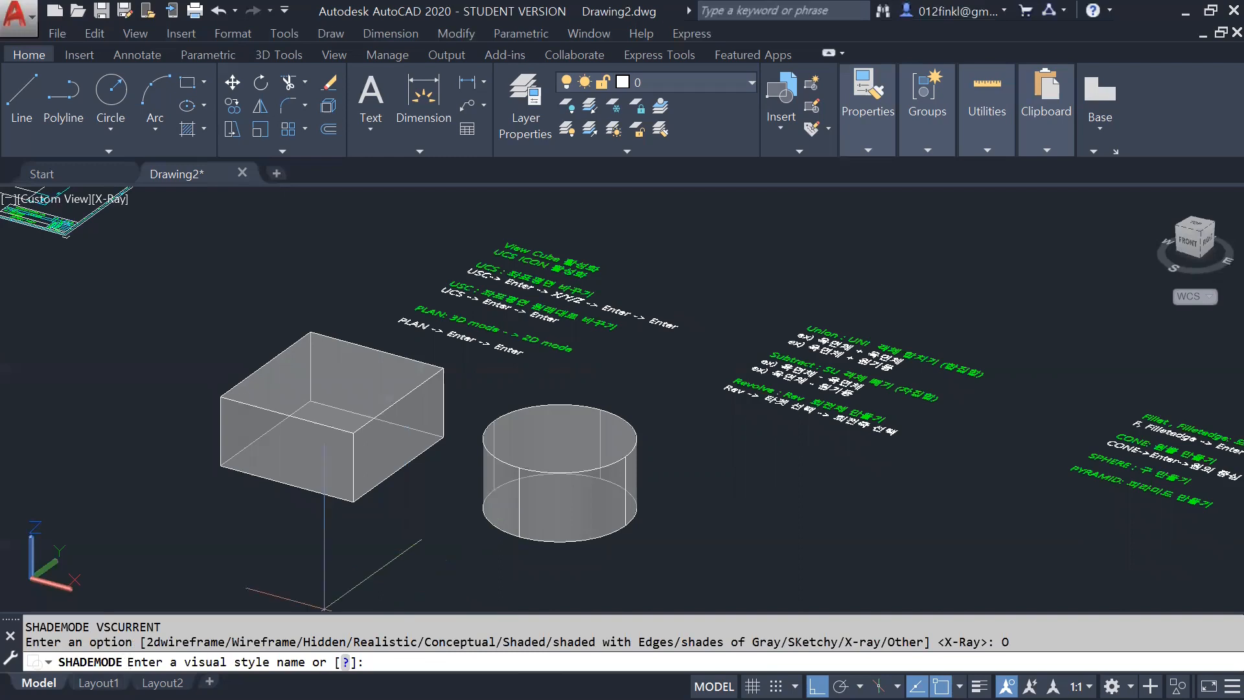
pyautogui.press('Escape')
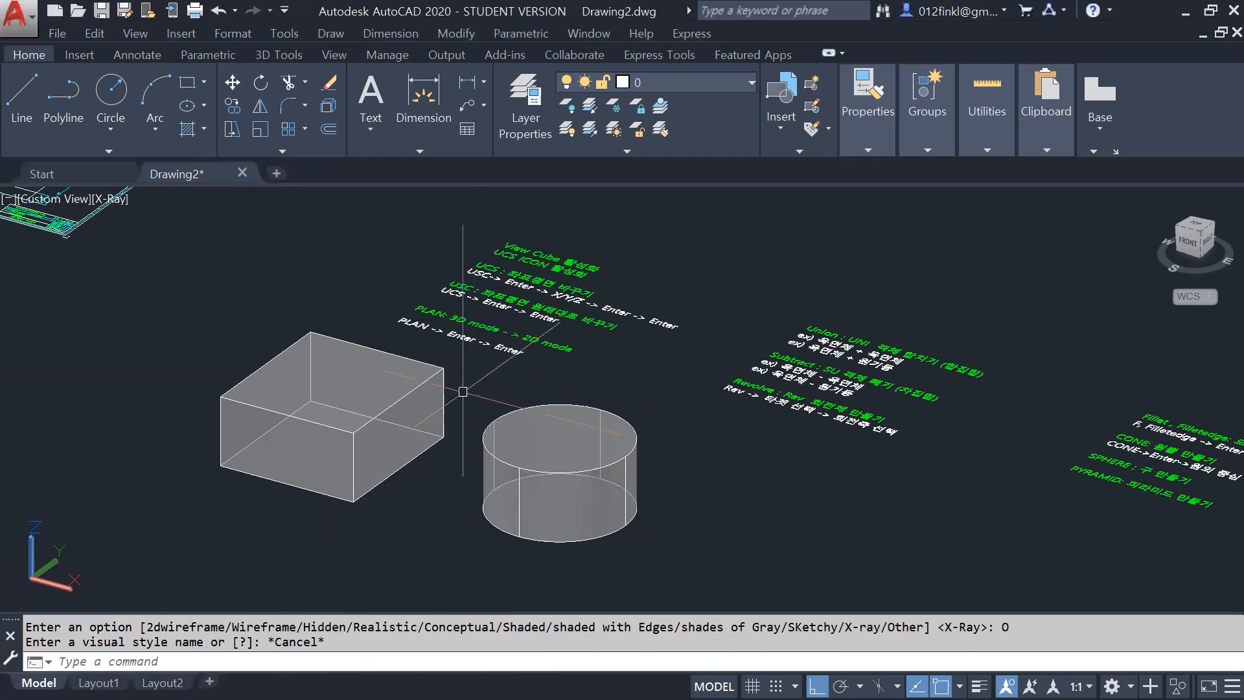
# Step: Draw a small square with 50-unit sides from separate lines on the ground plane in front of the box
pyautogui.keyDown('shift'); pyautogui.moveTo(503, 391); pyautogui.dragTo(564, 499, button='middle'); pyautogui.keyUp('shift')
pyautogui.scroll(2, 532, 405)
pyautogui.scroll(-8, 532, 405)
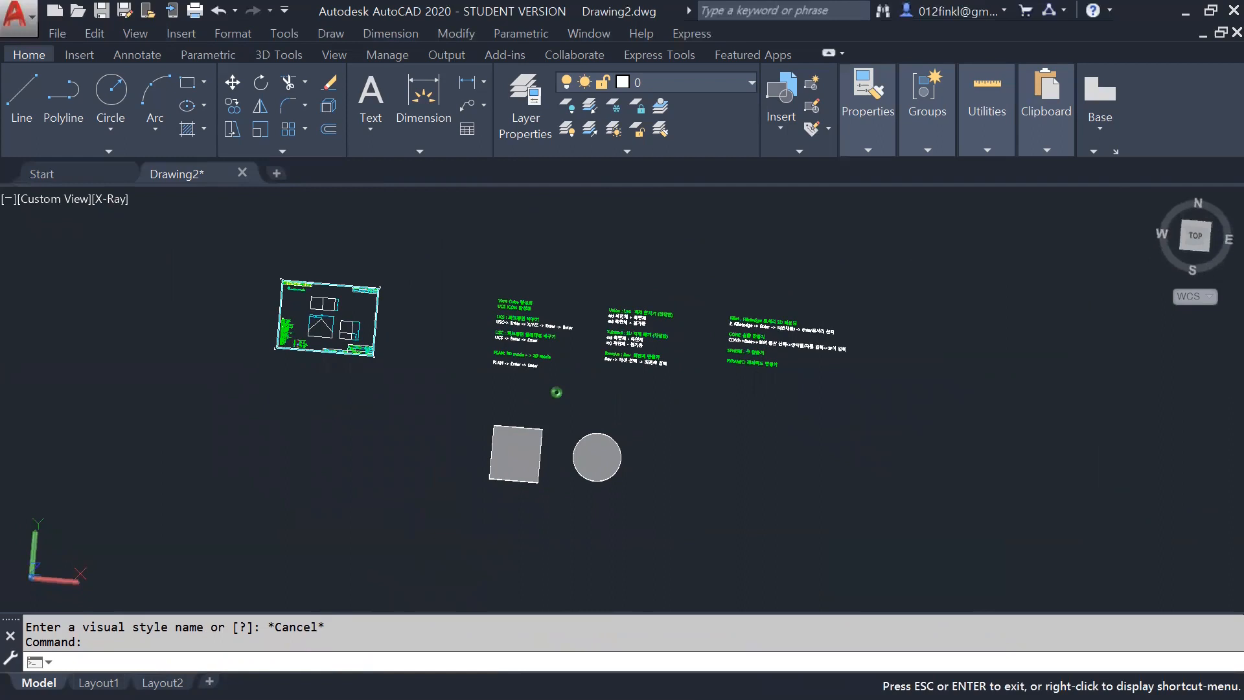
pyautogui.keyDown('shift'); pyautogui.moveTo(651, 476); pyautogui.dragTo(605, 402, button='middle'); pyautogui.keyUp('shift')
pyautogui.scroll(2, 558, 512)
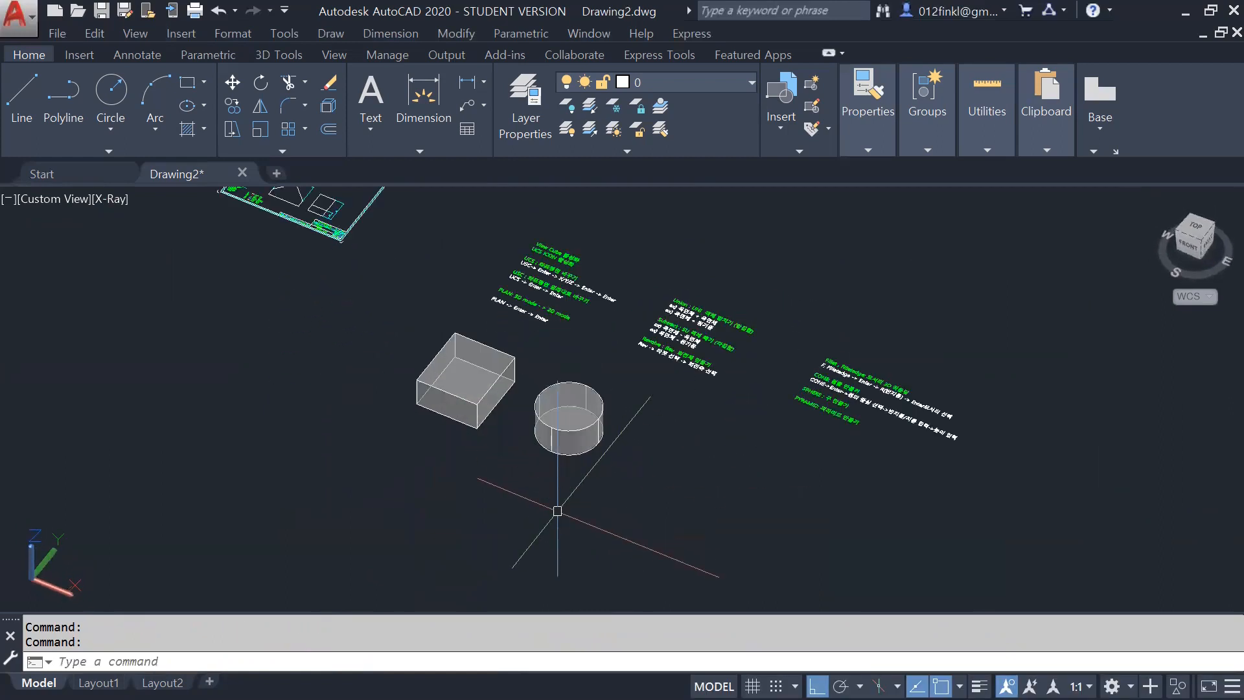
pyautogui.scroll(2, 551, 444)
pyautogui.scroll(2, 551, 444)
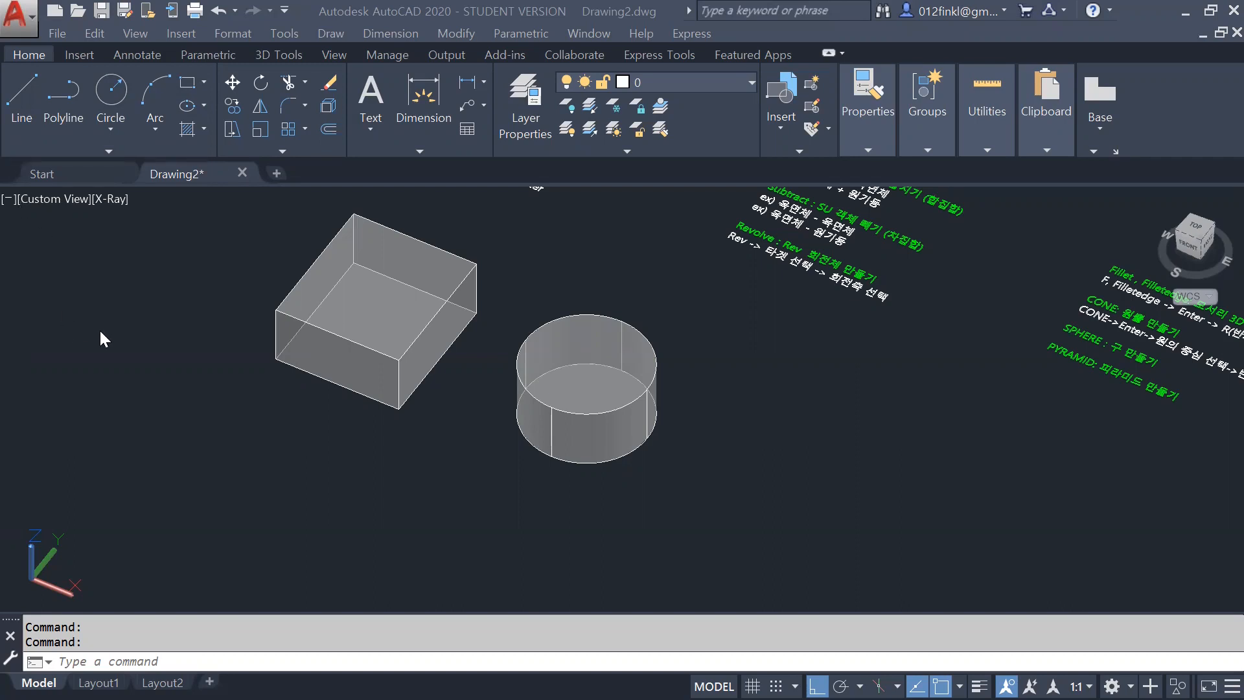
pyautogui.click(21, 92)
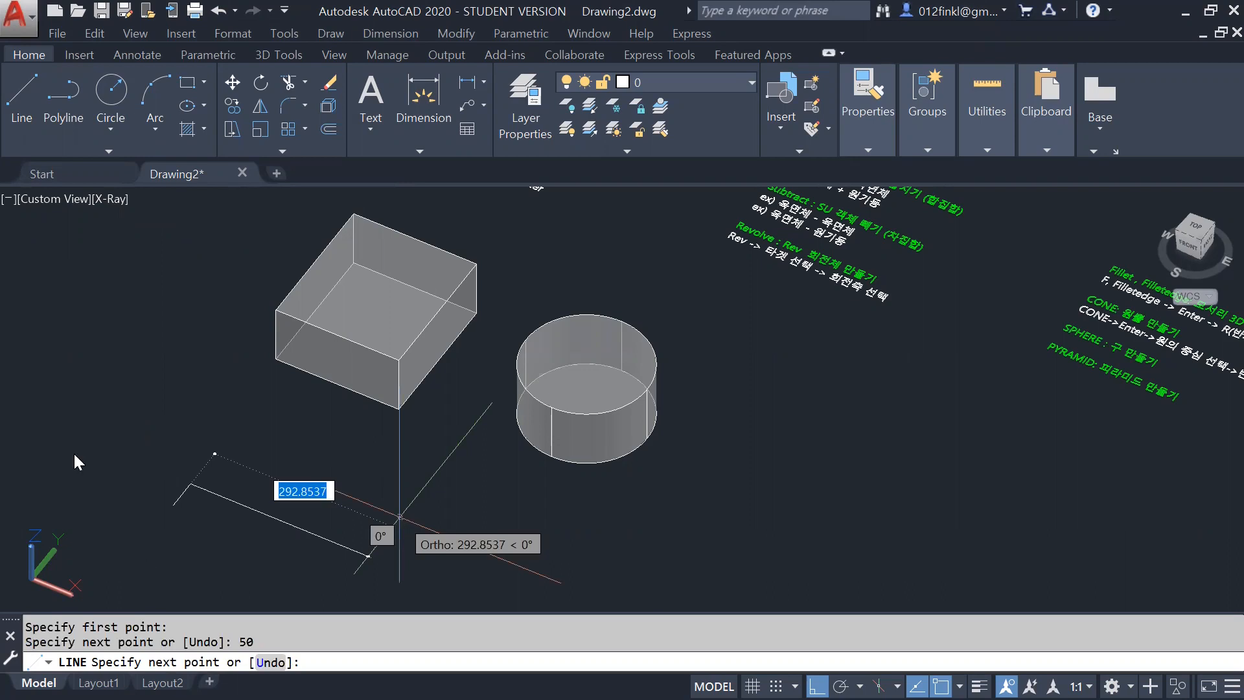
pyautogui.write('50')
pyautogui.press('Return')
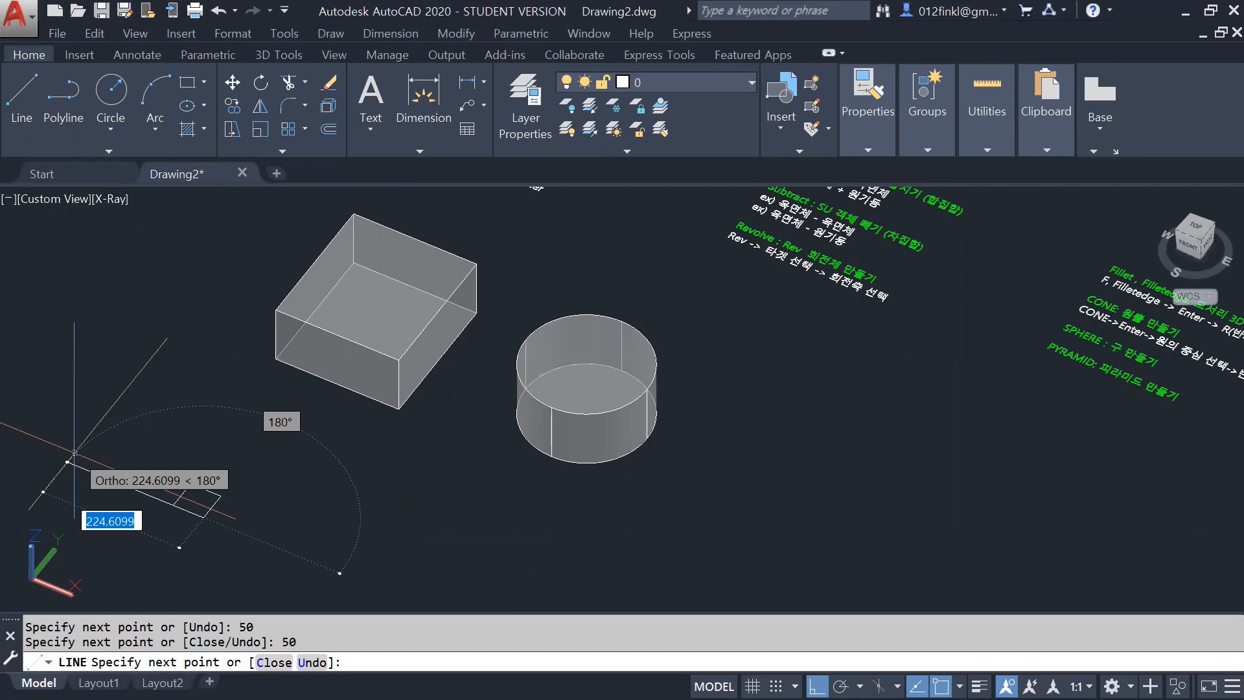
pyautogui.press('Escape')
# Step: Extrude the four separate lines of the small square together to a height of 100
pyautogui.scroll(2, 74, 451)
pyautogui.scroll(2, 146, 493)
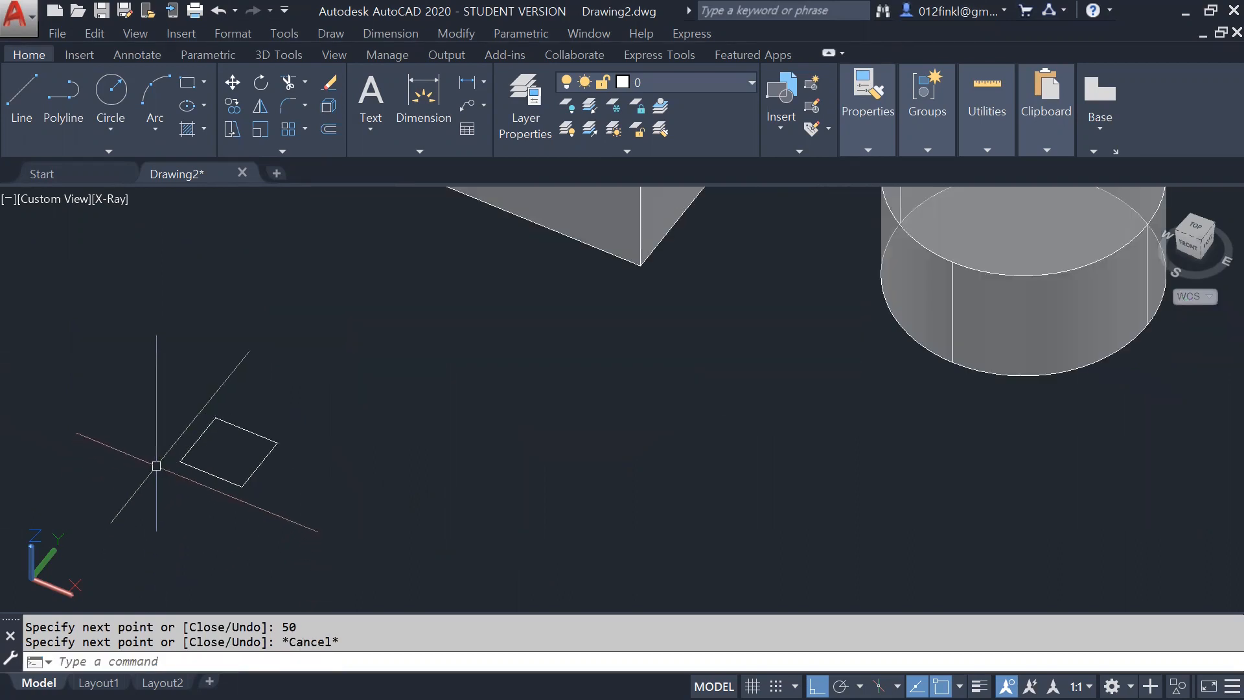
pyautogui.click(166, 383)
pyautogui.press('Escape')
pyautogui.write('e')
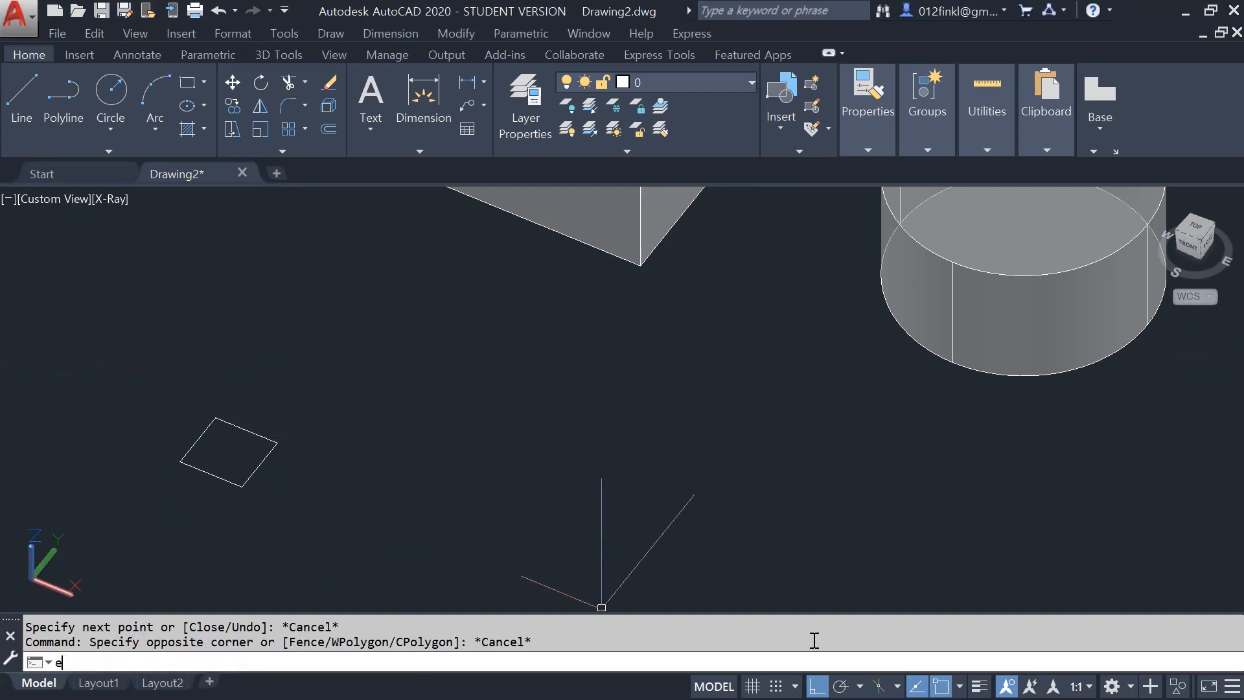
pyautogui.write('xt')
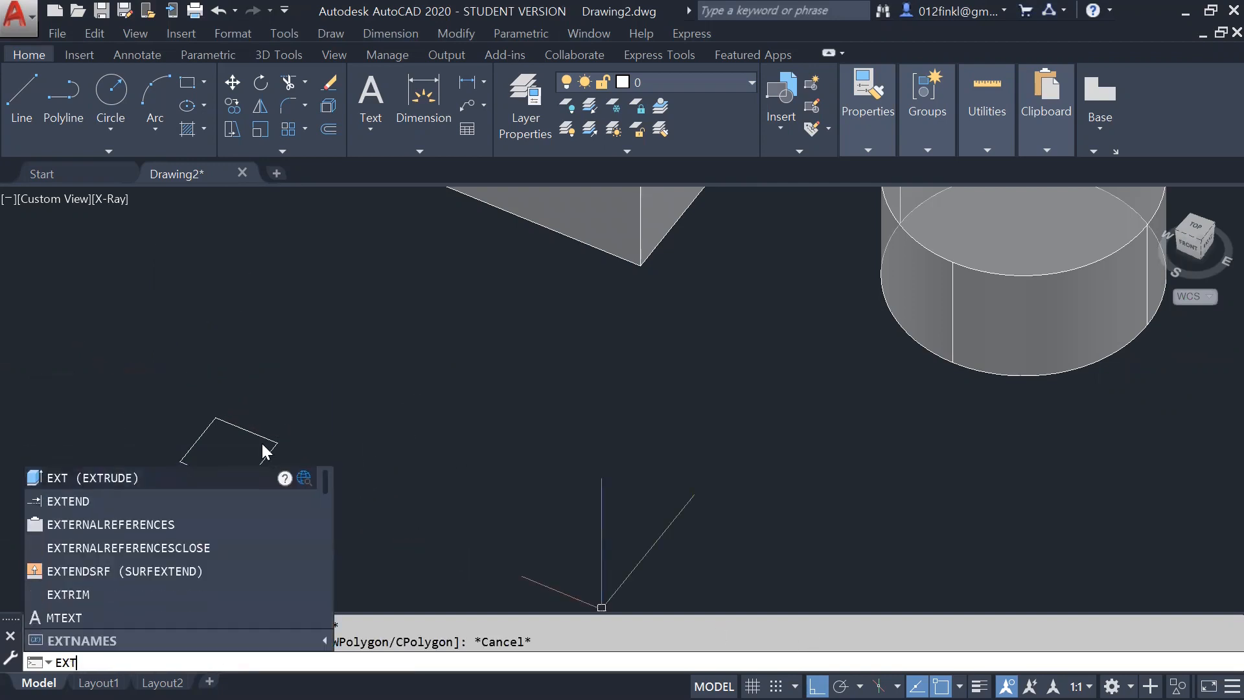
pyautogui.click(153, 479)
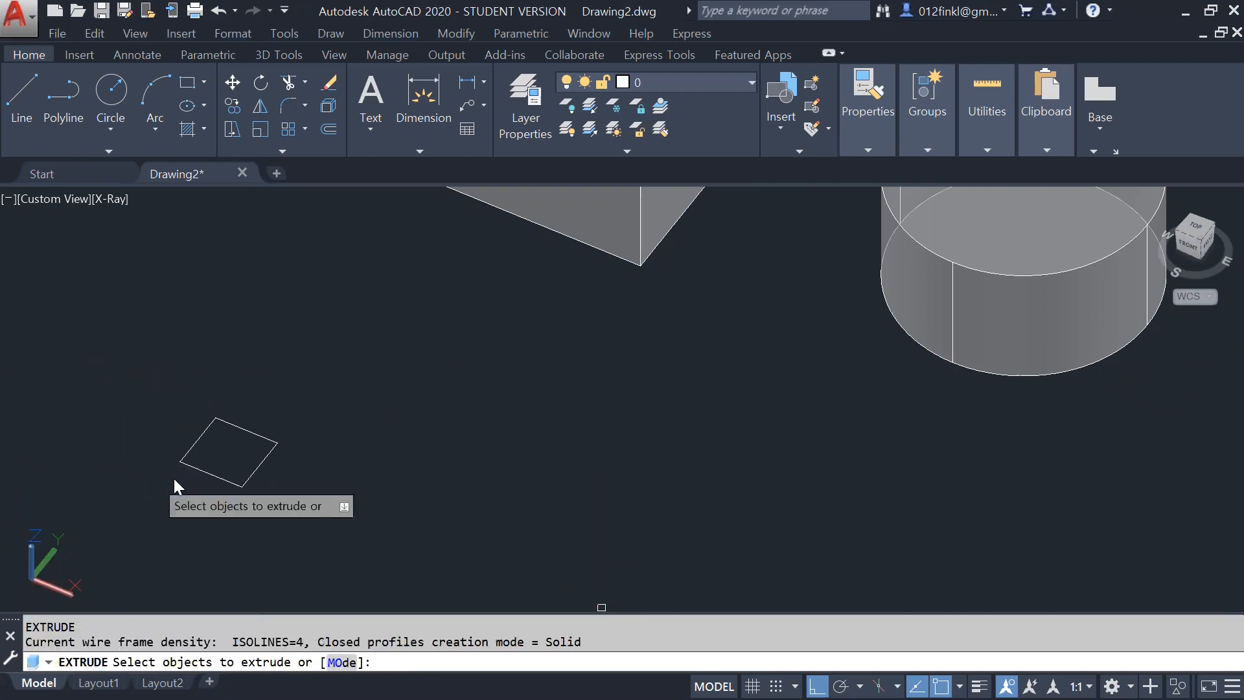
pyautogui.click(214, 470)
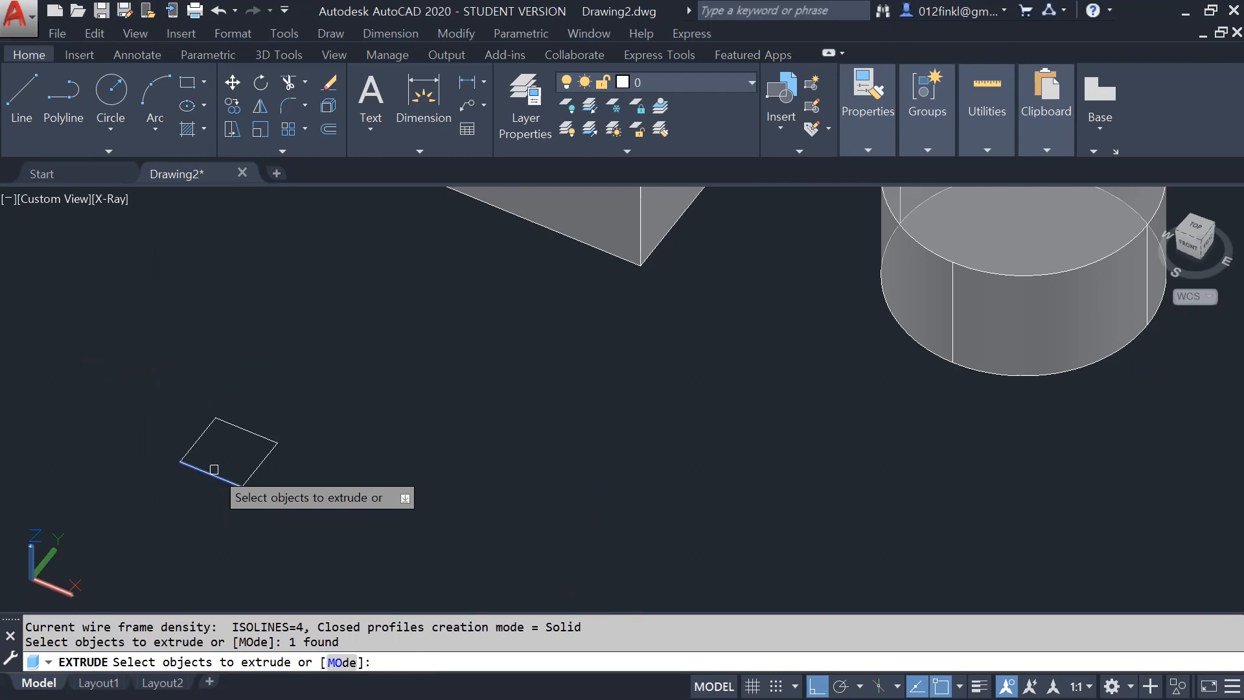
pyautogui.click(260, 464)
pyautogui.click(247, 430)
pyautogui.click(197, 440)
pyautogui.press('Return')
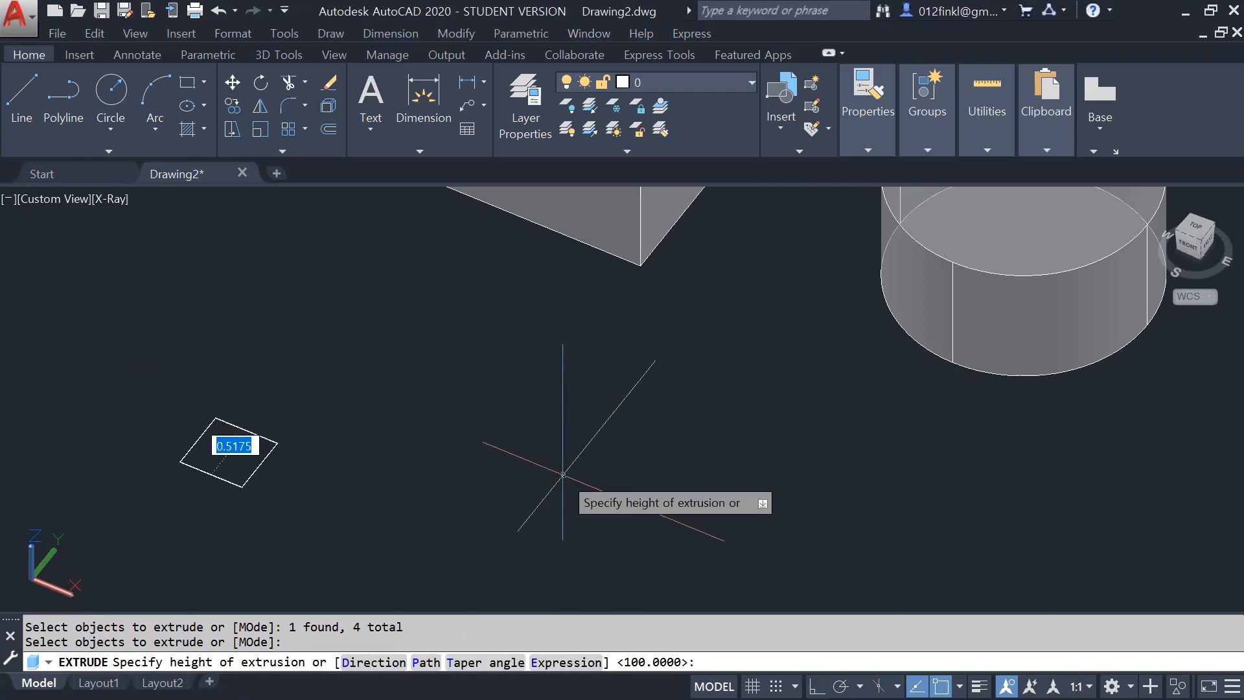
pyautogui.press('Return')
# Step: Examine the sides and inside of the extruded square from several angles and compare it with the box and cylinder
pyautogui.scroll(1, 364, 485)
pyautogui.moveTo(365, 485)
pyautogui.keyDown('shift'); pyautogui.mouseDown(button='middle')
pyautogui.moveTo(378, 514)
pyautogui.moveTo(375, 489)
pyautogui.mouseUp(button='middle'); pyautogui.keyUp('shift')
pyautogui.scroll(-4, 375, 489)
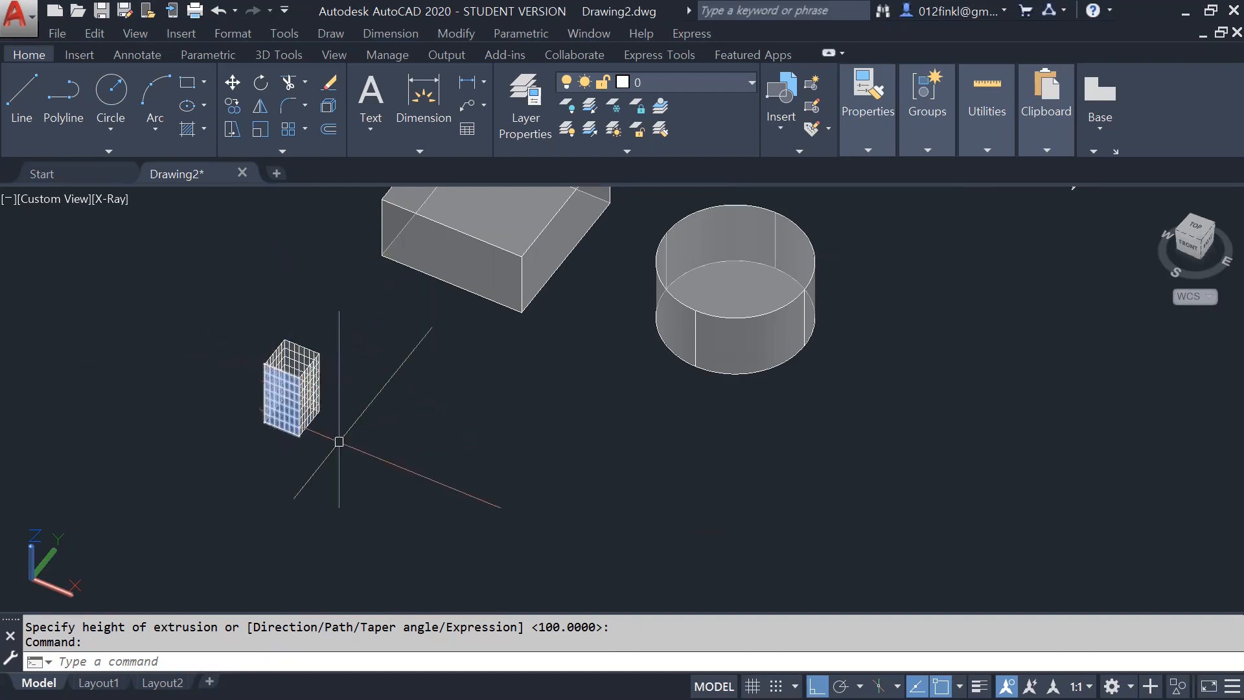
pyautogui.scroll(3, 286, 383)
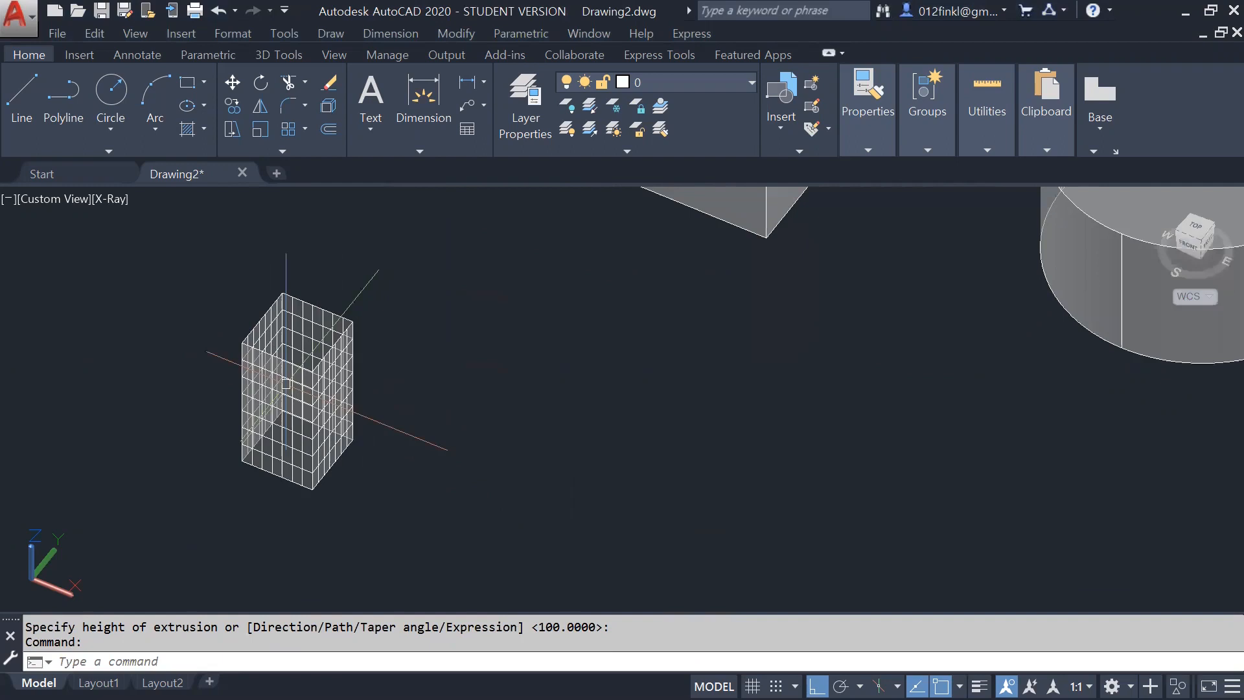
pyautogui.keyDown('shift'); pyautogui.moveTo(402, 353); pyautogui.dragTo(393, 408, button='middle'); pyautogui.keyUp('shift')
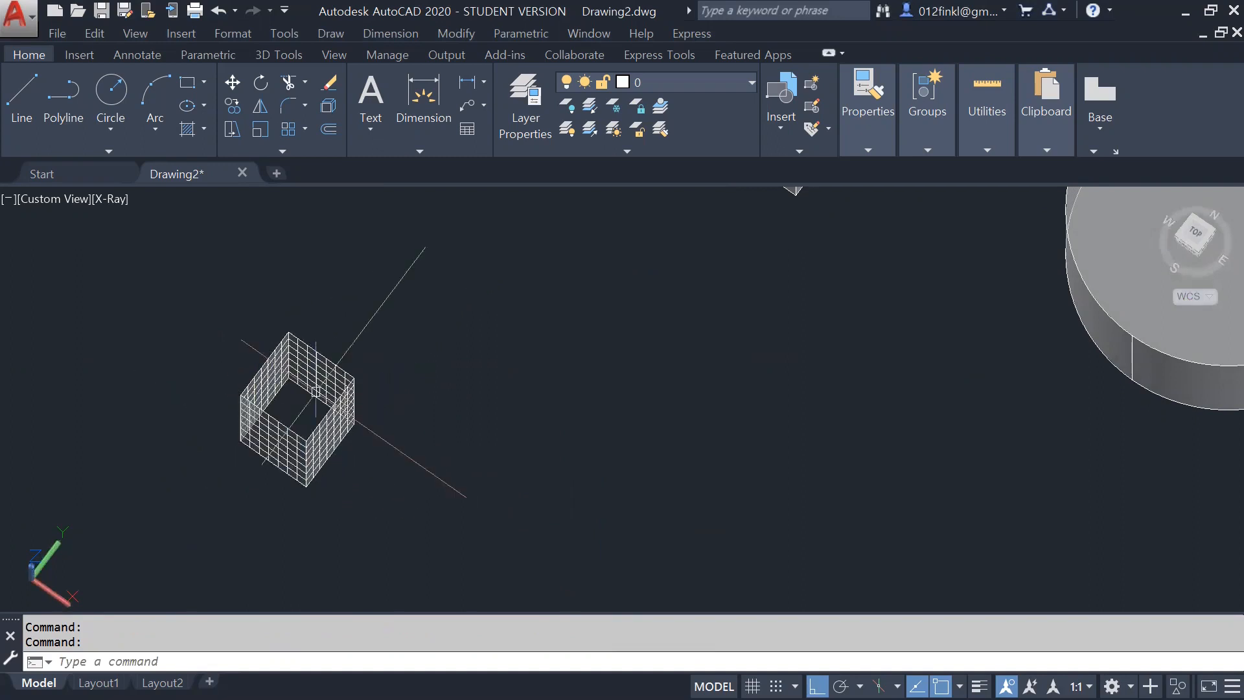
pyautogui.keyDown('shift'); pyautogui.moveTo(505, 447); pyautogui.dragTo(517, 386, button='middle'); pyautogui.keyUp('shift')
pyautogui.keyDown('shift'); pyautogui.moveTo(440, 423); pyautogui.dragTo(450, 449, button='middle'); pyautogui.keyUp('shift')
pyautogui.scroll(-5, 308, 447)
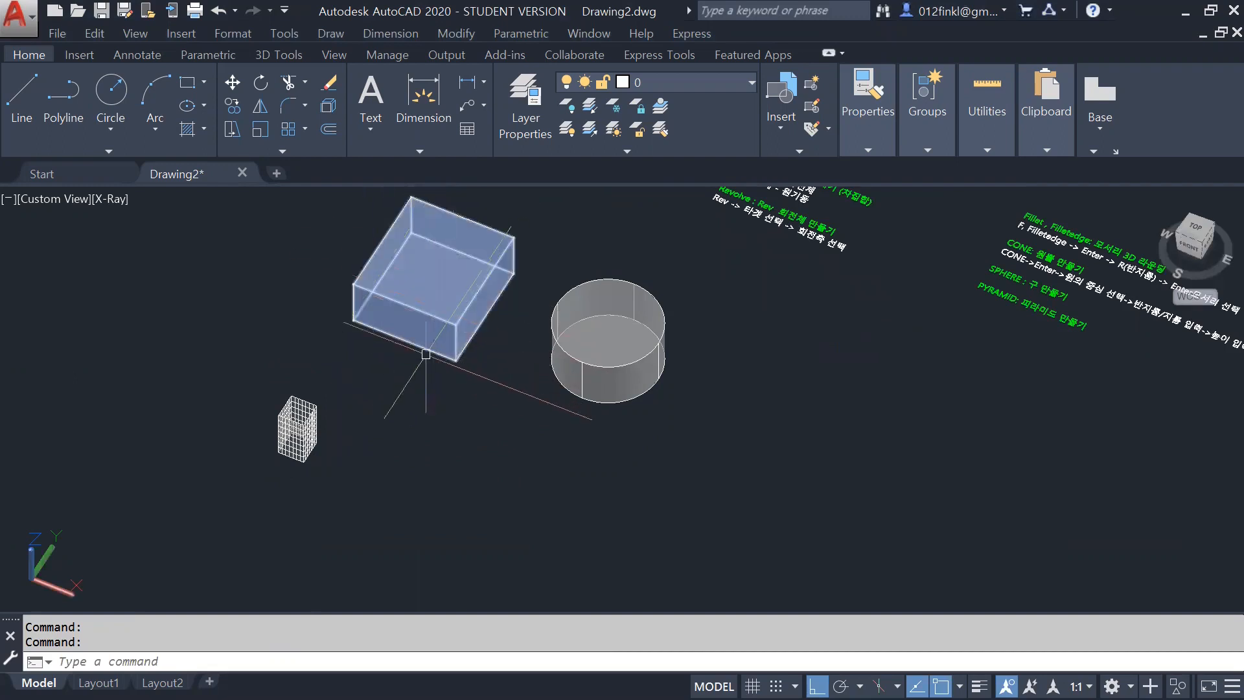
# Step: Set the SHADEMODE visual style of the three extruded objects to shaded with Edges
pyautogui.click(236, 661)
pyautogui.write('s')
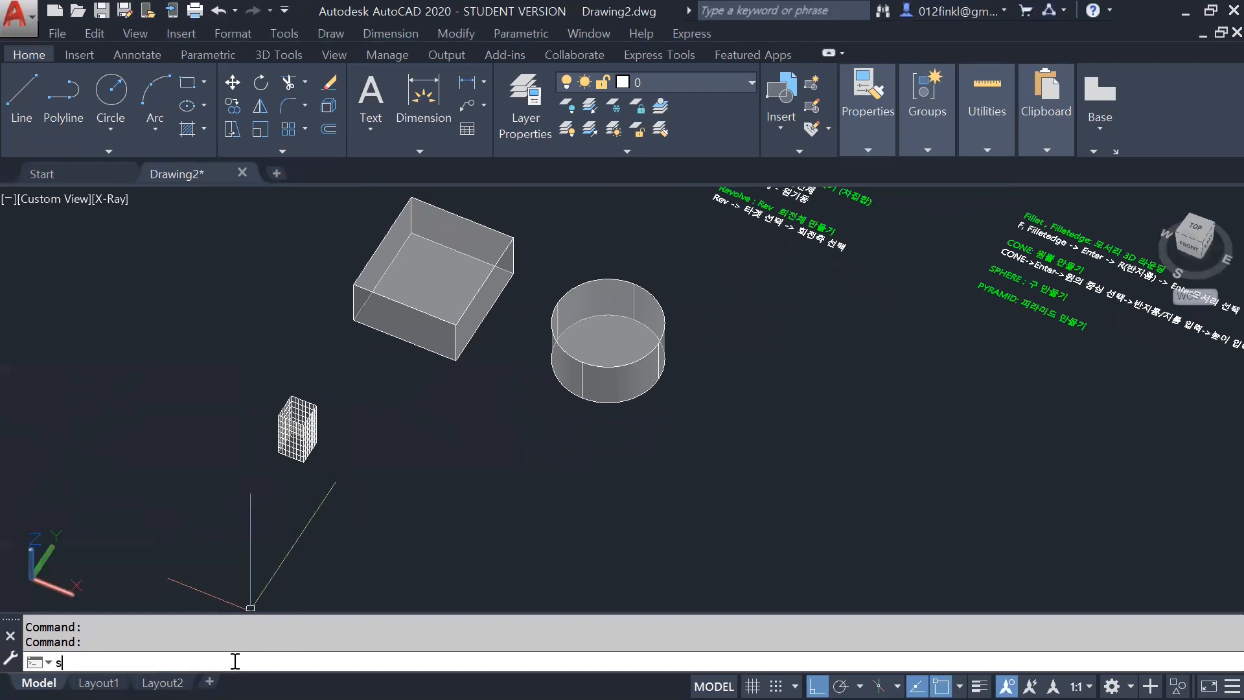
pyautogui.write('ha')
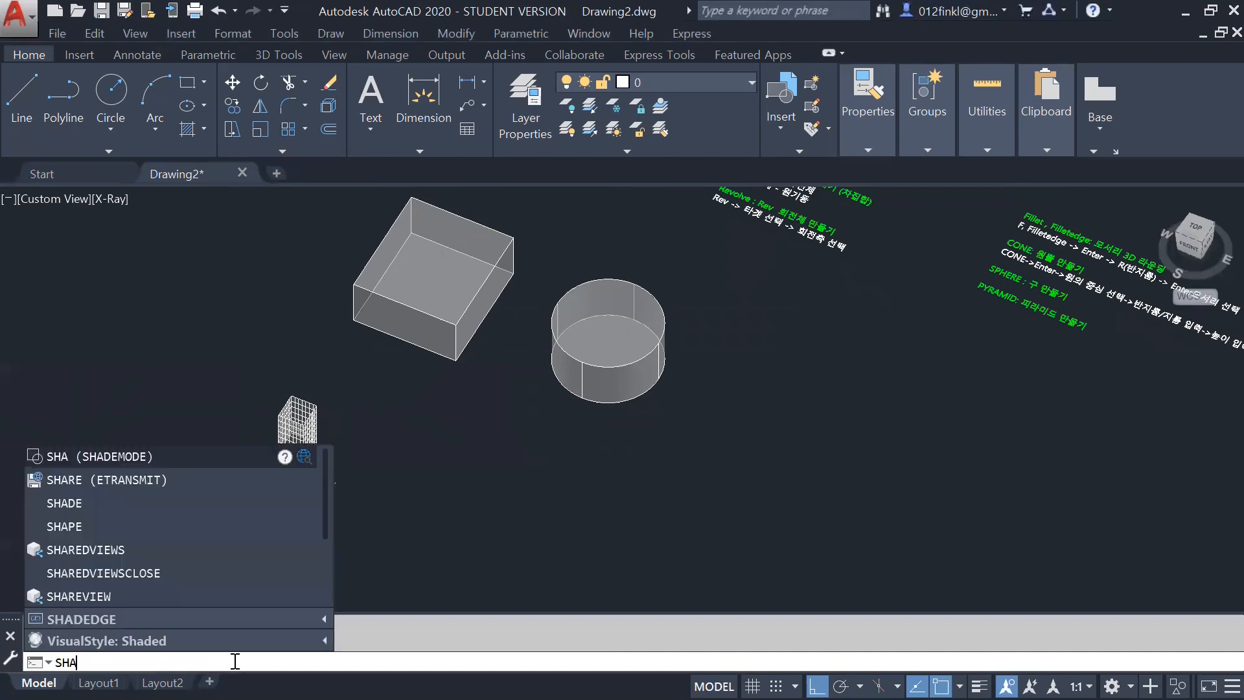
pyautogui.press('Return')
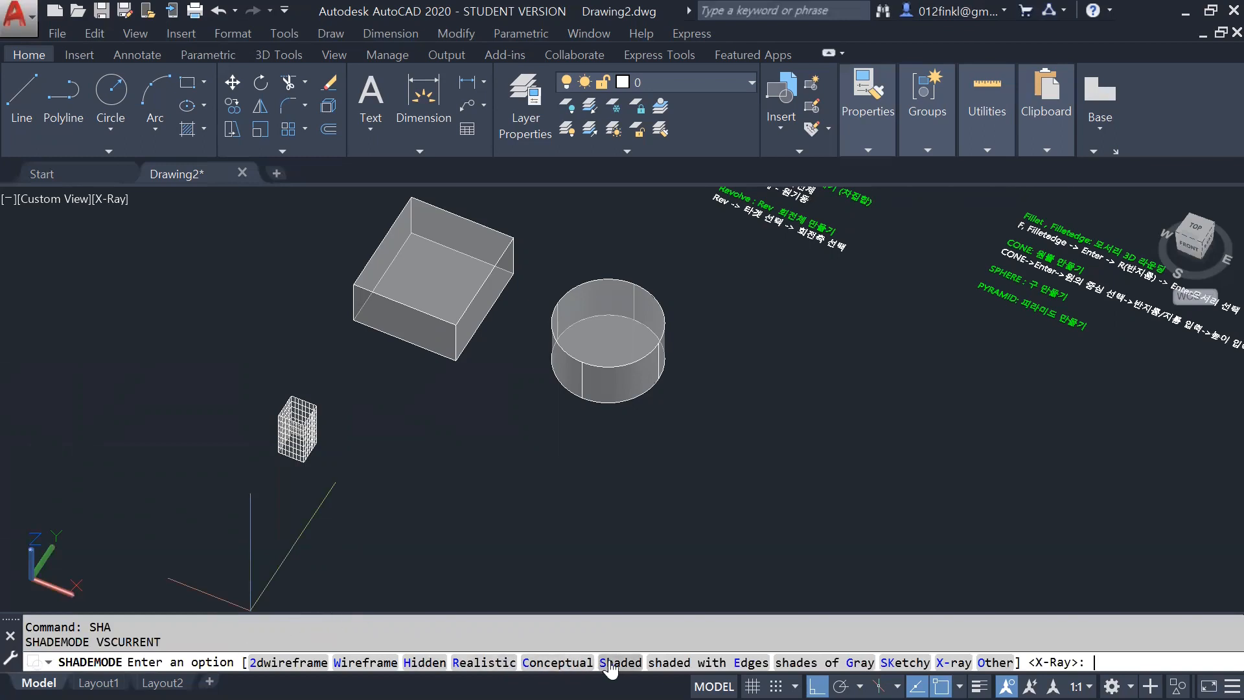
pyautogui.click(668, 662)
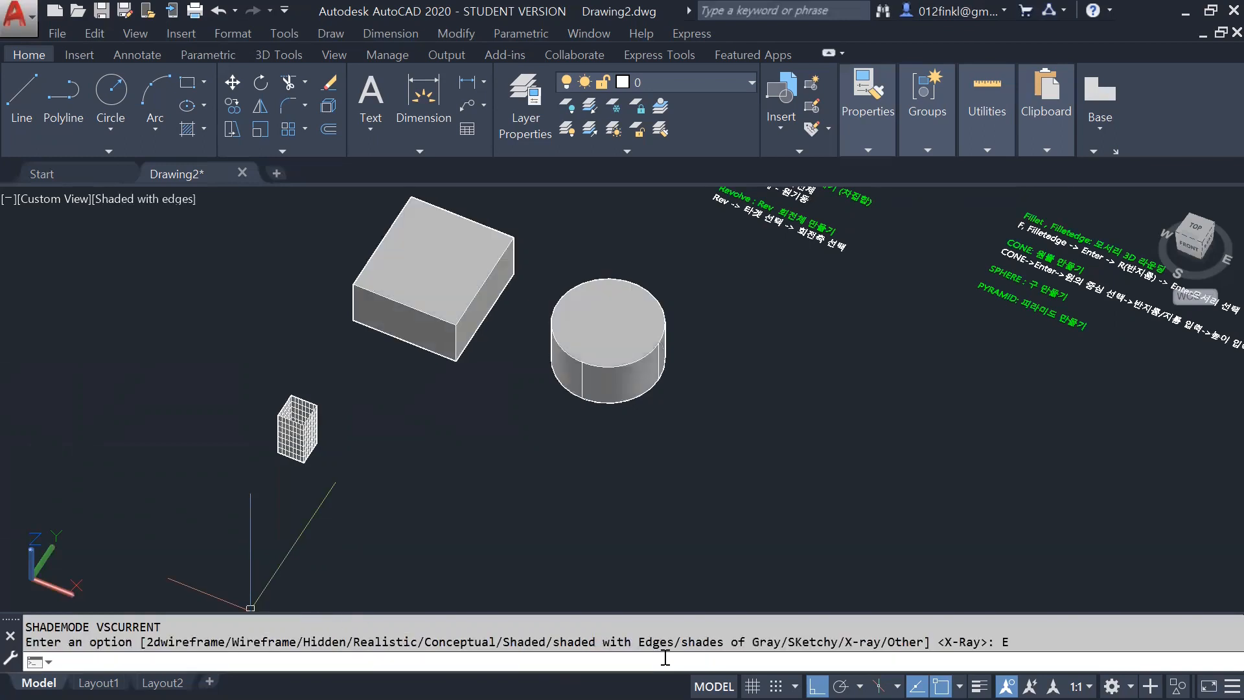
# Step: Set the SHADEMODE visual style to Realistic
pyautogui.moveTo(342, 411)
pyautogui.keyDown('shift'); pyautogui.mouseDown(button='middle')
pyautogui.moveTo(361, 333)
pyautogui.moveTo(366, 356)
pyautogui.mouseUp(button='middle'); pyautogui.keyUp('shift')
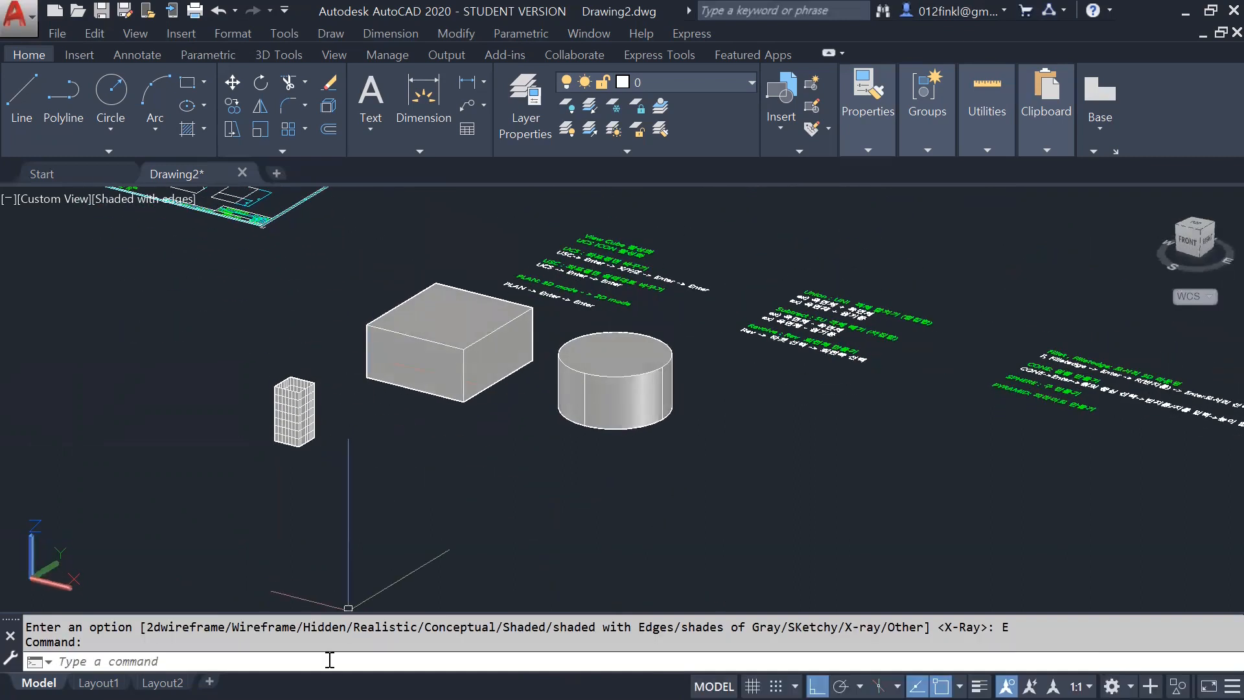
pyautogui.write('sha')
pyautogui.press('Return')
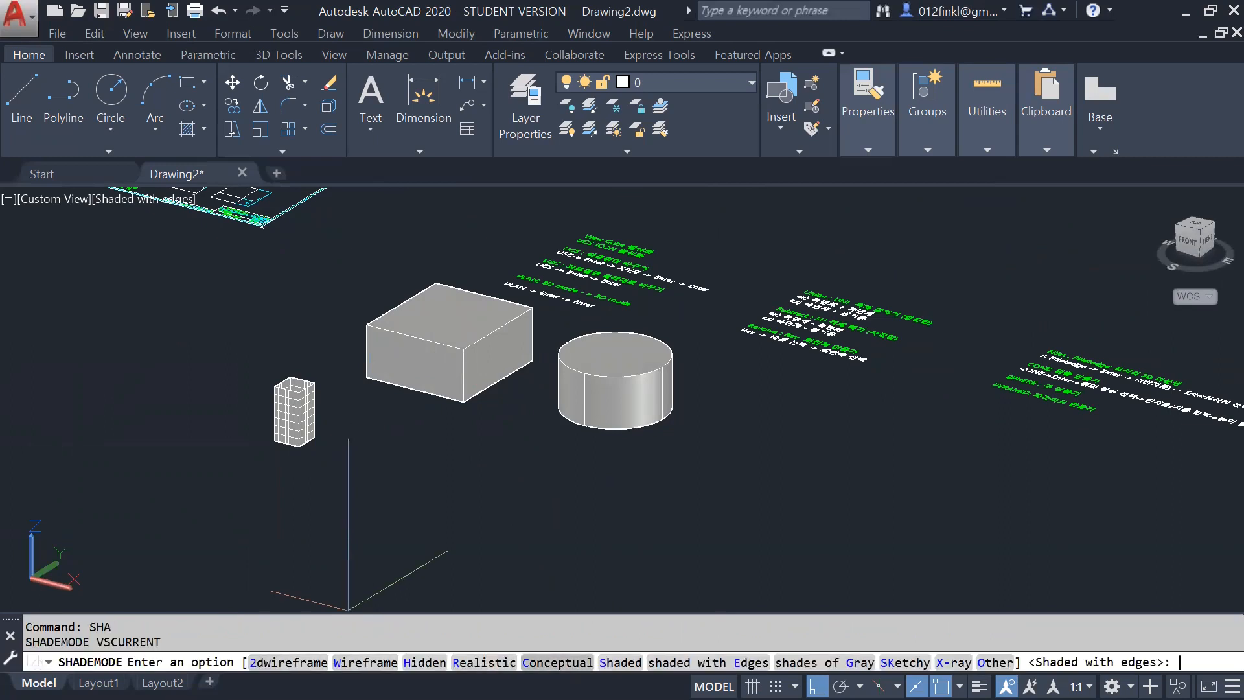
pyautogui.click(490, 662)
# Step: Examine the top and inside of the extruded line square beside the realistic box and cylinder at several angles and zoom levels
pyautogui.keyDown('shift'); pyautogui.moveTo(422, 416); pyautogui.dragTo(392, 444, button='middle'); pyautogui.keyUp('shift')
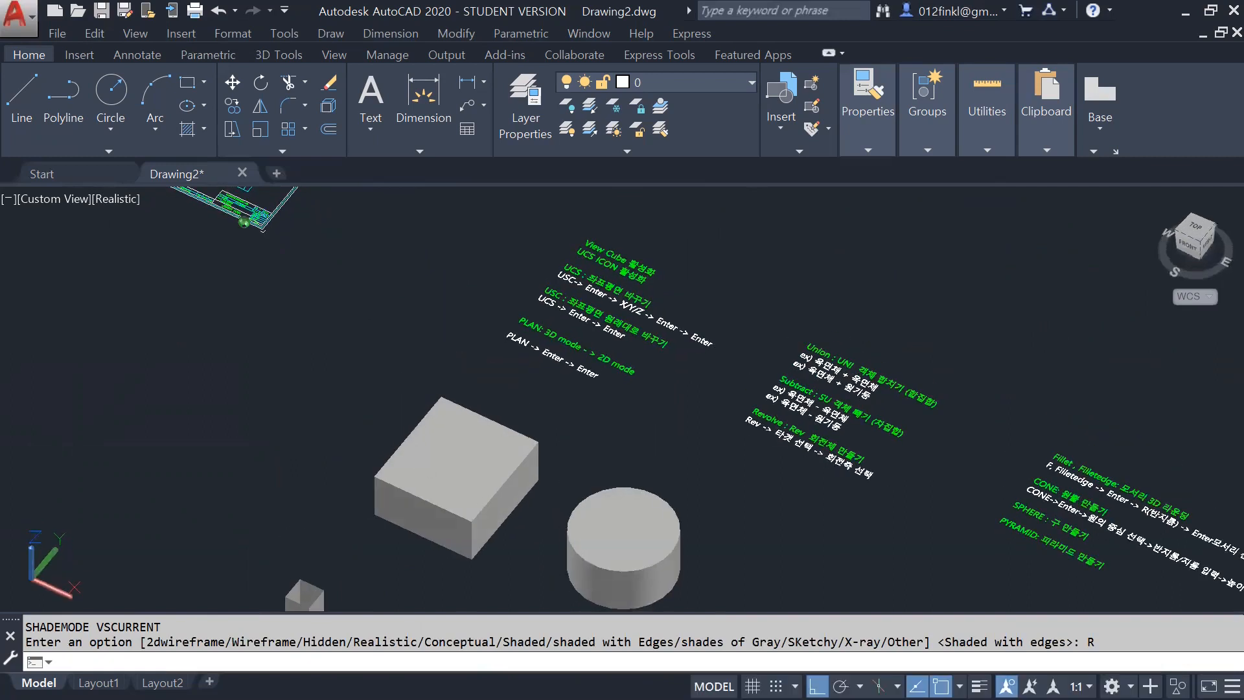
pyautogui.scroll(5, 404, 433)
pyautogui.scroll(-5, 404, 432)
pyautogui.keyDown('shift'); pyautogui.moveTo(389, 514); pyautogui.dragTo(391, 545, button='middle'); pyautogui.keyUp('shift')
pyautogui.scroll(3, 386, 422)
pyautogui.scroll(-6, 394, 489)
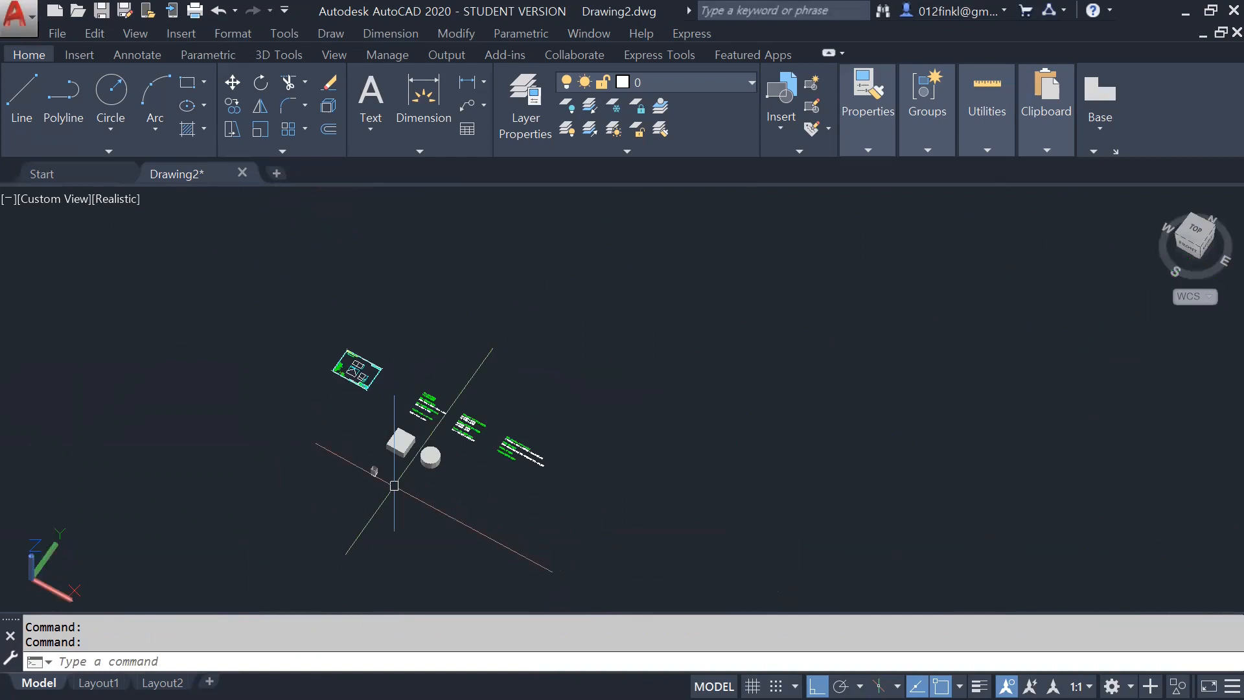
pyautogui.scroll(5, 378, 422)
pyautogui.keyDown('shift'); pyautogui.moveTo(347, 395); pyautogui.dragTo(343, 441, button='middle'); pyautogui.keyUp('shift')
pyautogui.moveTo(339, 421); pyautogui.dragTo(335, 411)
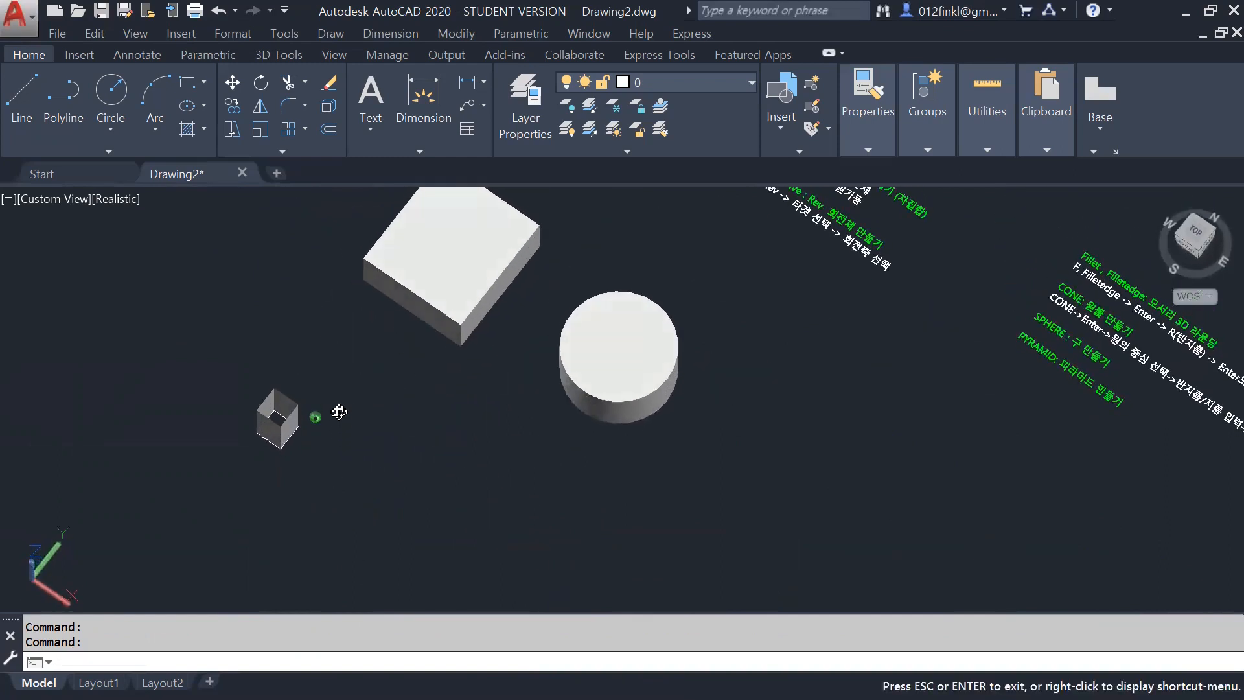
pyautogui.press('Escape')
pyautogui.scroll(-2, 259, 418)
pyautogui.scroll(3, 245, 421)
pyautogui.scroll(3, 318, 411)
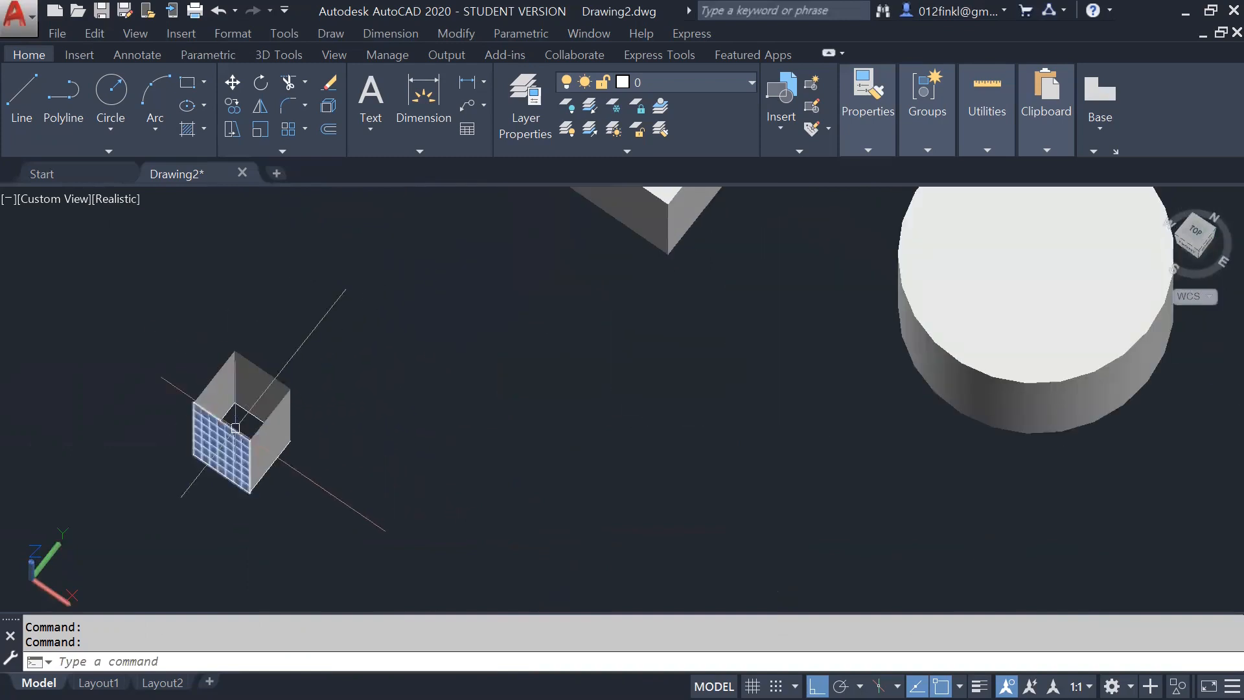
pyautogui.scroll(-4, 333, 353)
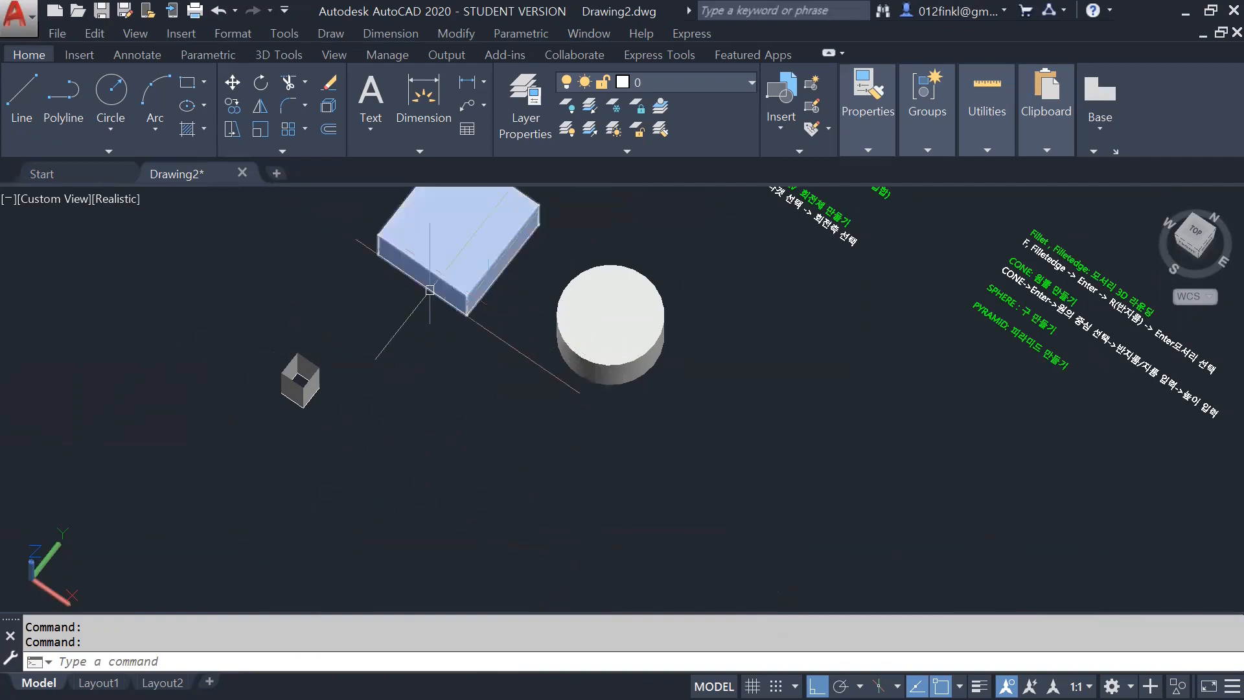
# Step: Draw a closed square with 100-unit sides from four separate lines beside the hollow extruded square
pyautogui.moveTo(372, 422); pyautogui.dragTo(406, 415, button='middle')
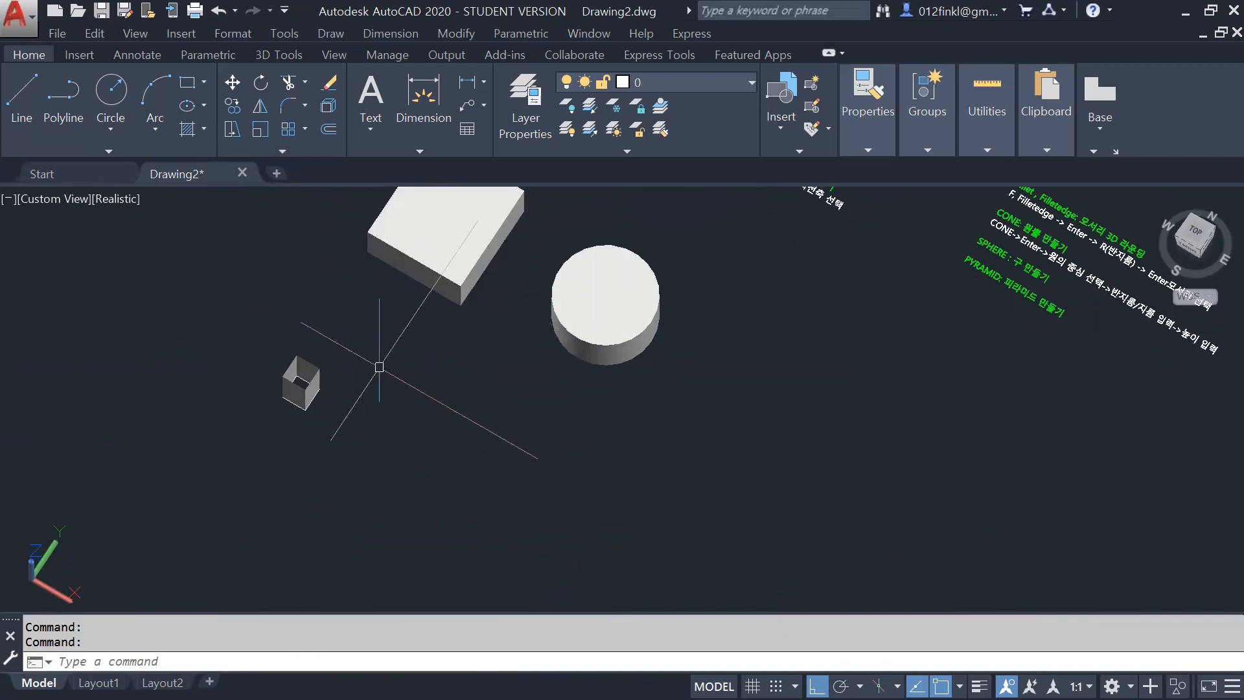
pyautogui.scroll(2, 336, 453)
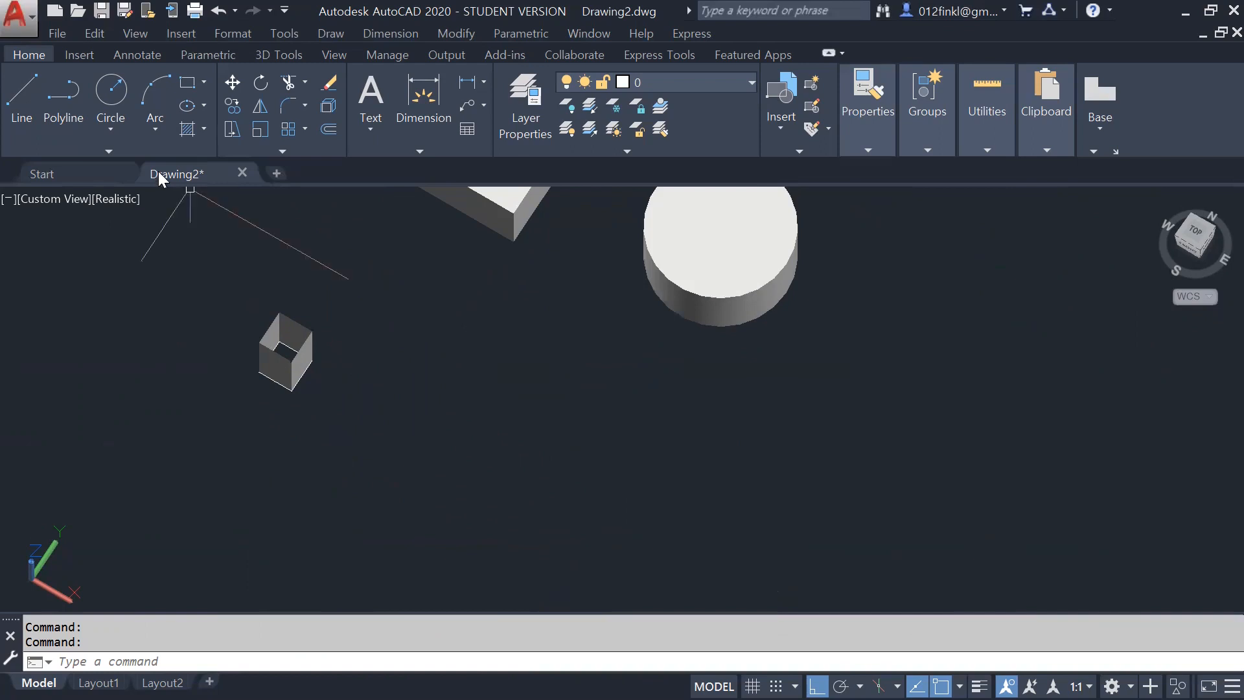
pyautogui.click(20, 110)
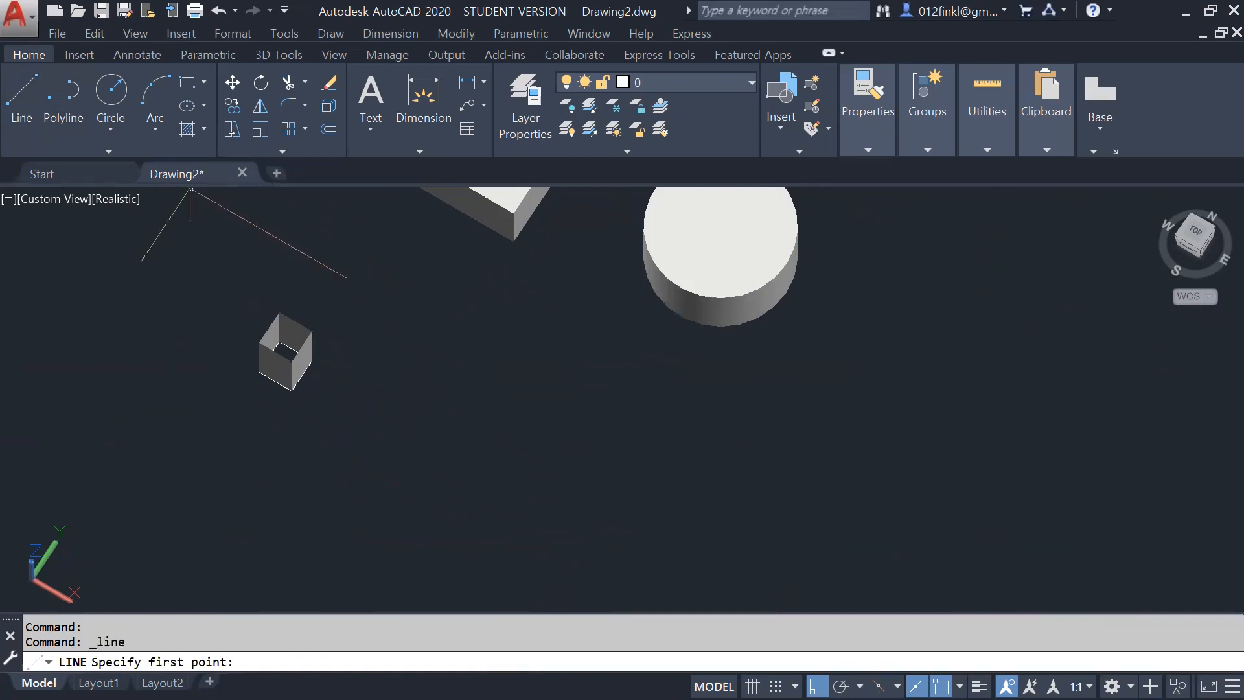
pyautogui.click(371, 418)
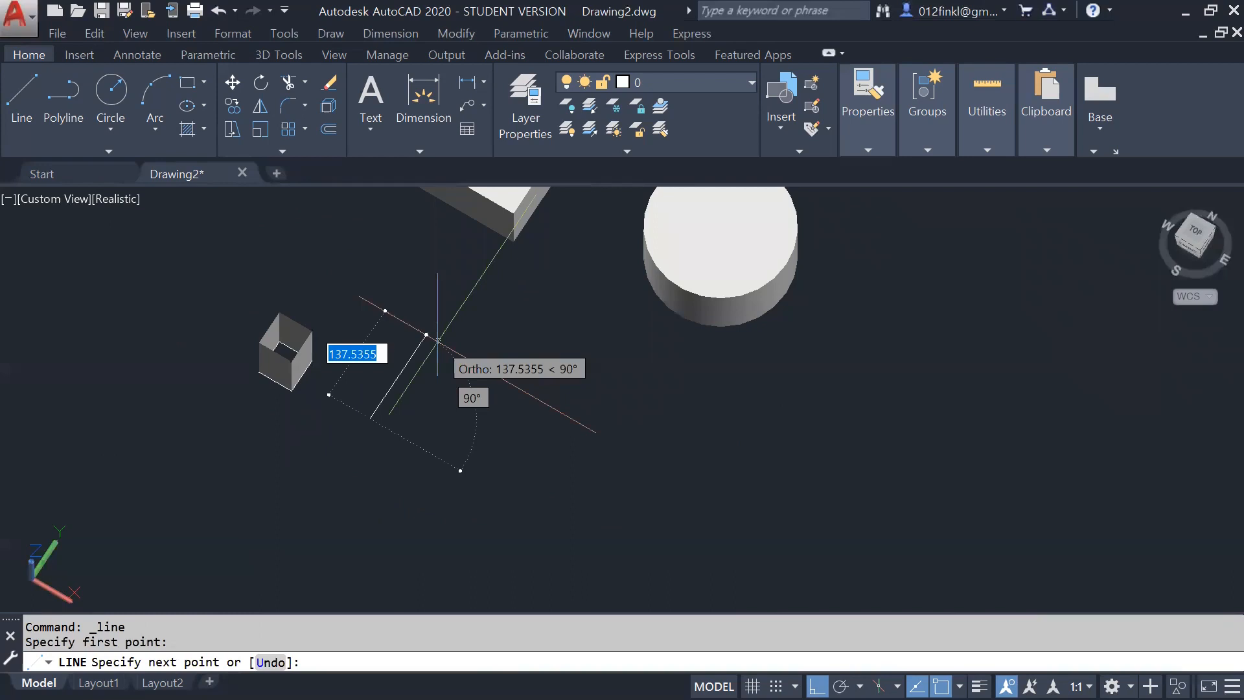
pyautogui.write('100')
pyautogui.press('Return')
pyautogui.write('100')
pyautogui.press('Return')
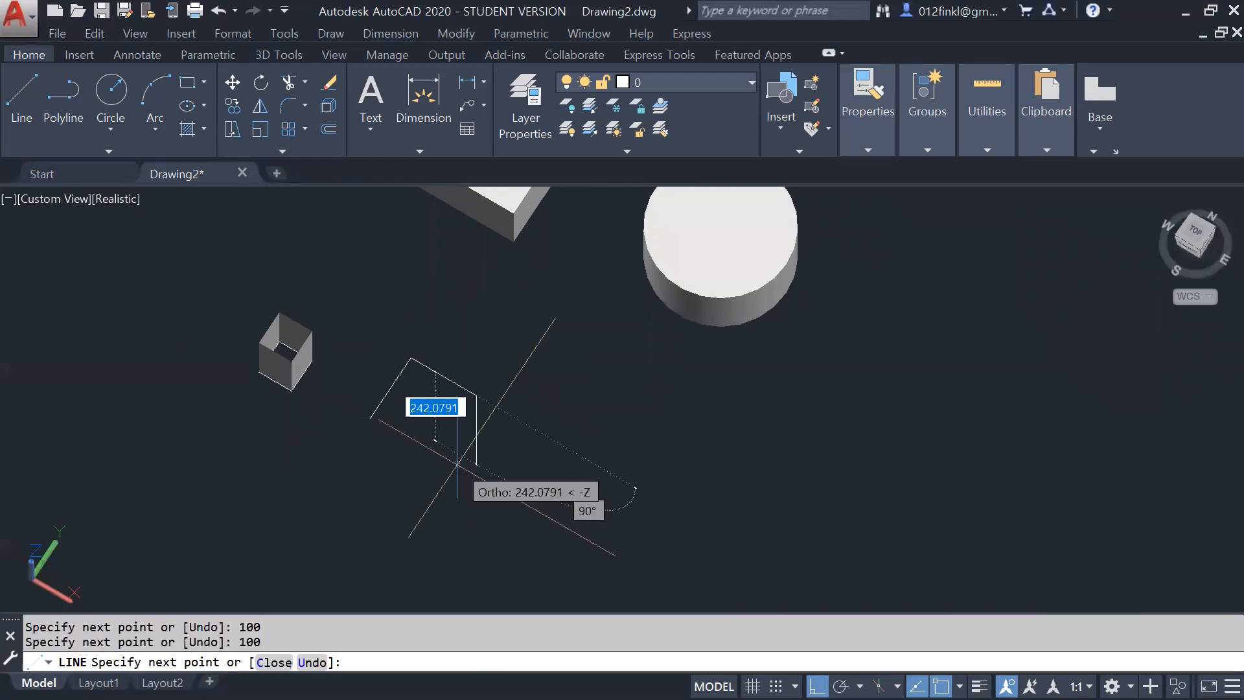
pyautogui.write('100')
pyautogui.press('Return')
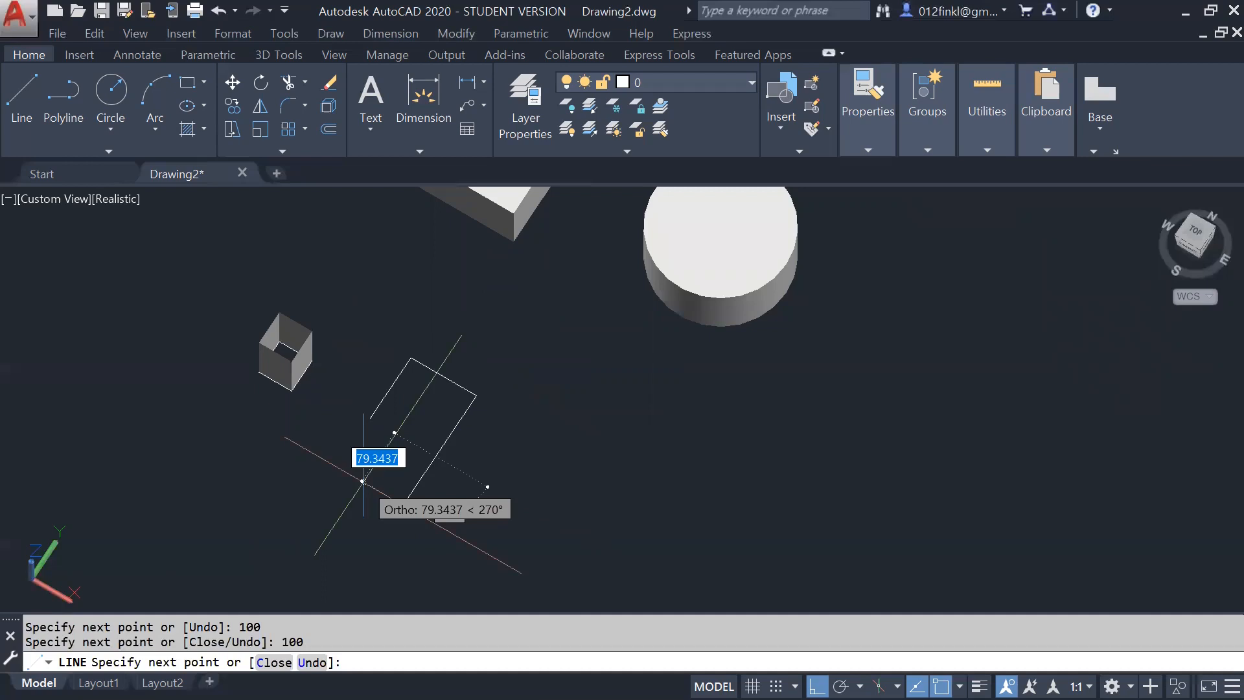
pyautogui.press('Escape')
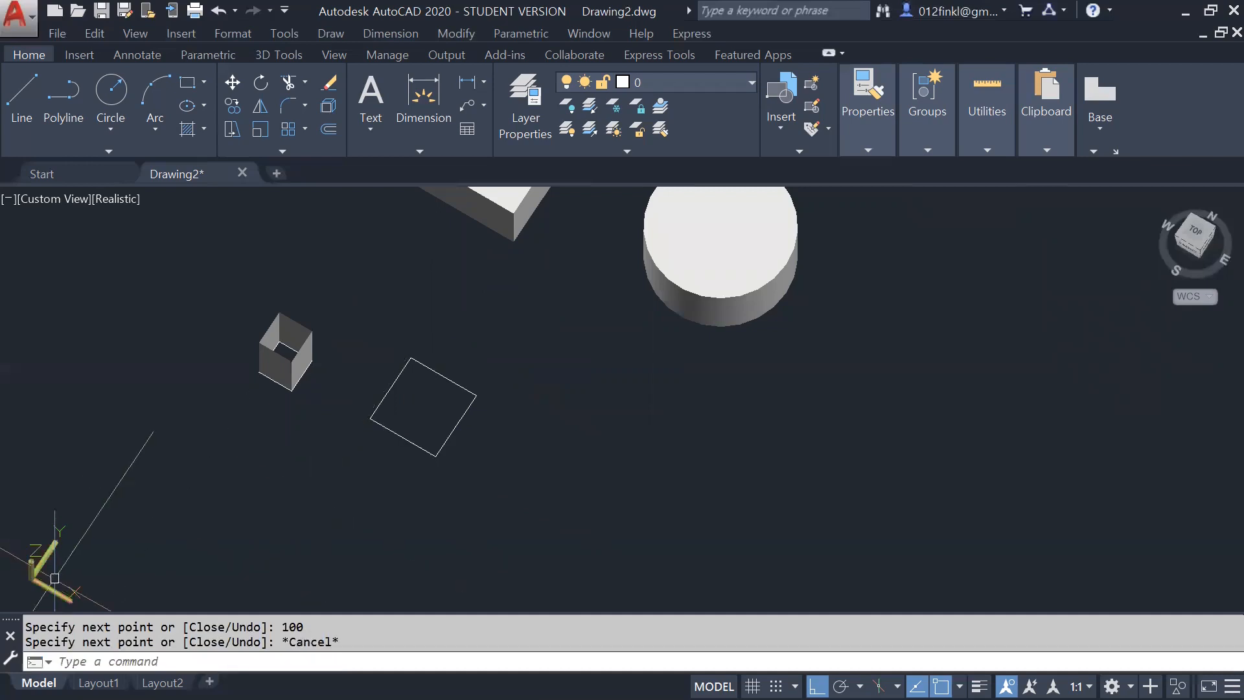
# Step: Check whether the new square's sides are separate objects by selecting them together and singly, clearing each selection
pyautogui.keyDown('shift'); pyautogui.moveTo(439, 439); pyautogui.dragTo(438, 368, button='middle'); pyautogui.keyUp('shift')
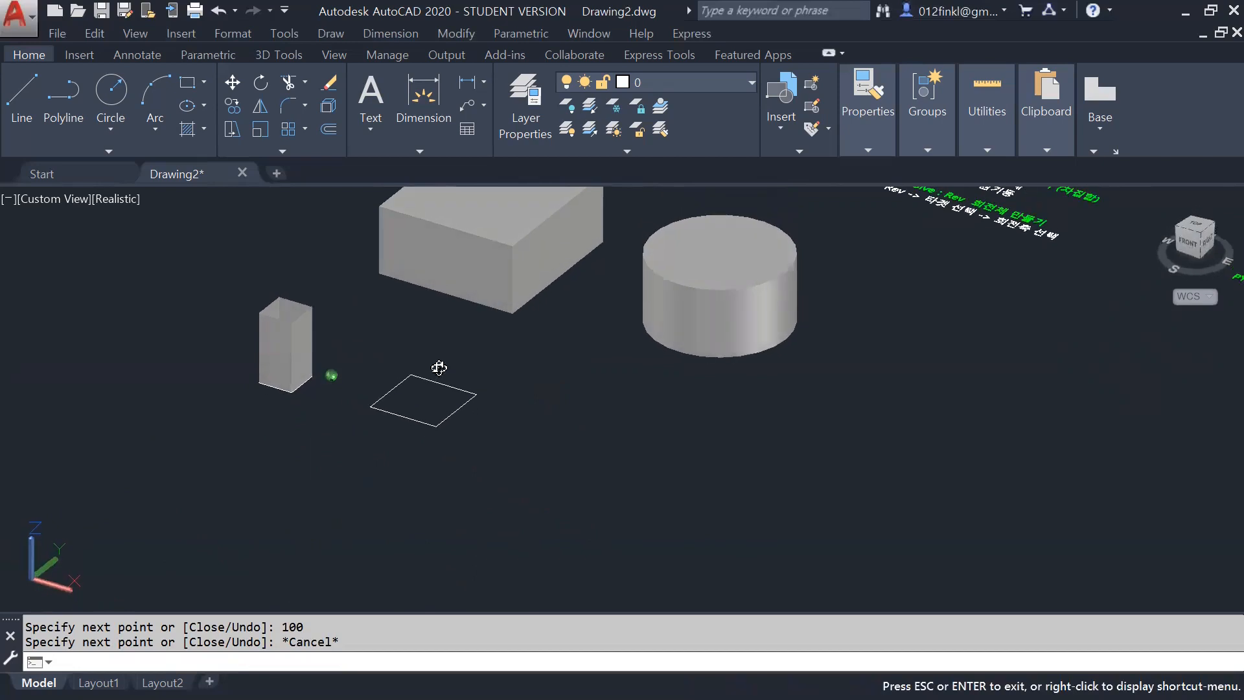
pyautogui.click(367, 351)
pyautogui.click(565, 498)
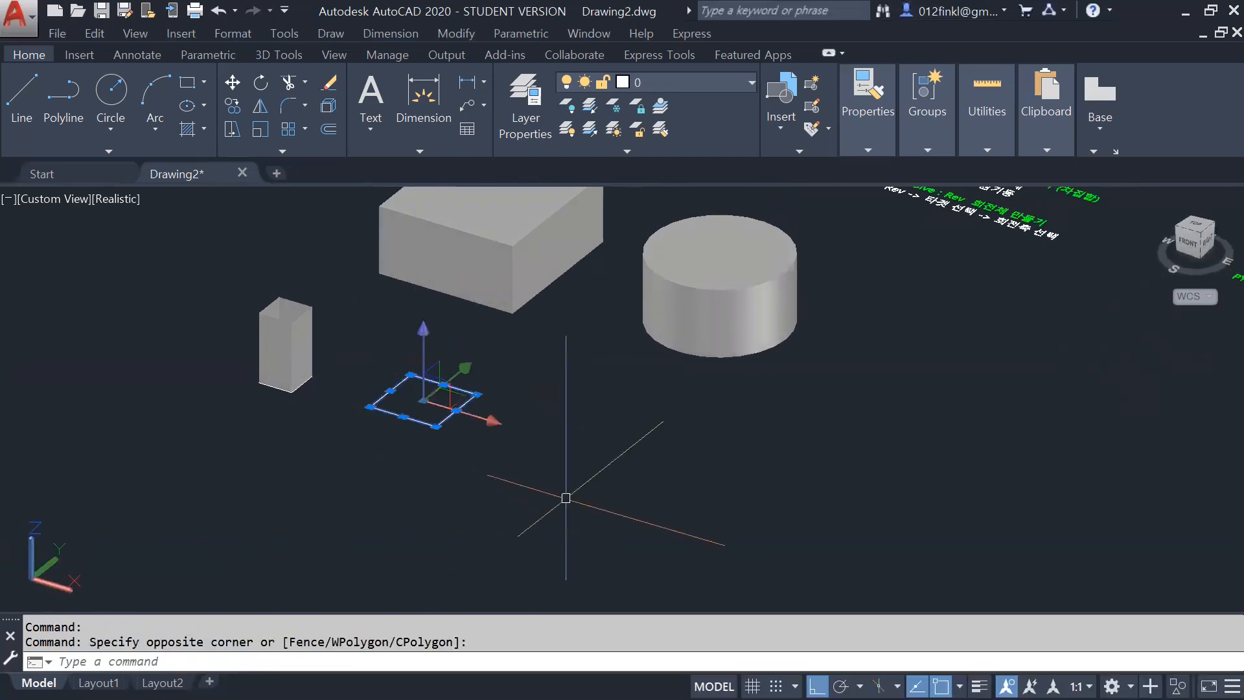
pyautogui.press('Escape')
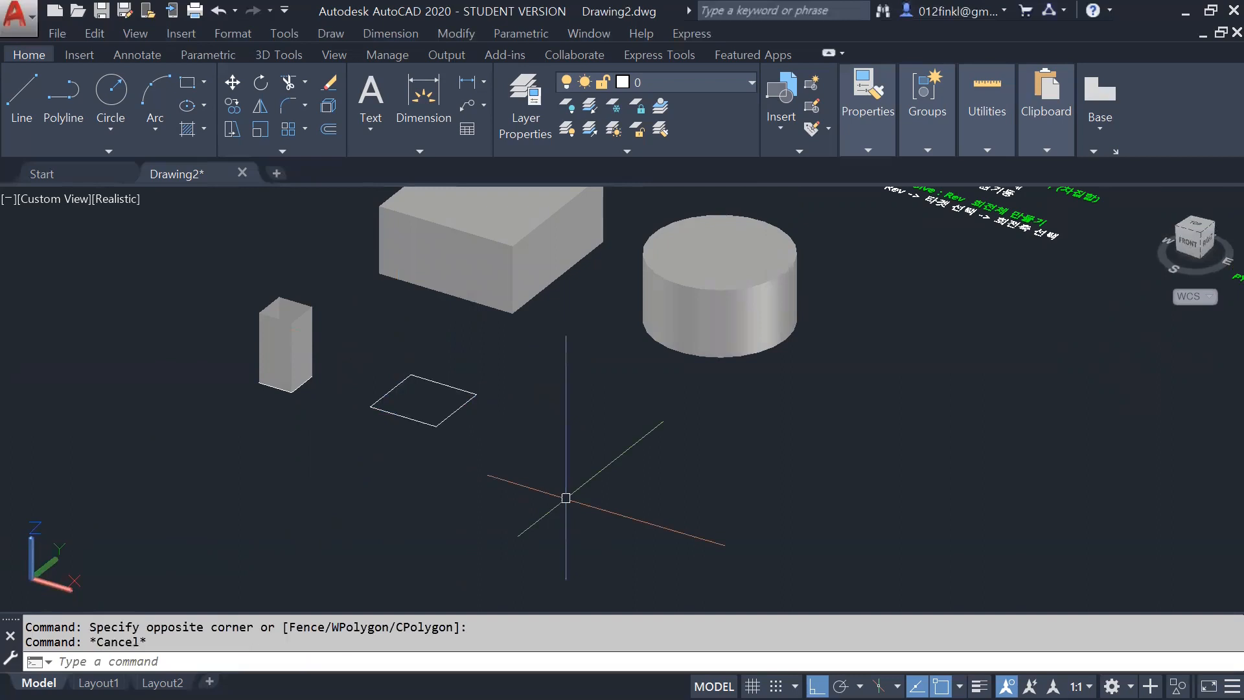
pyautogui.click(447, 388)
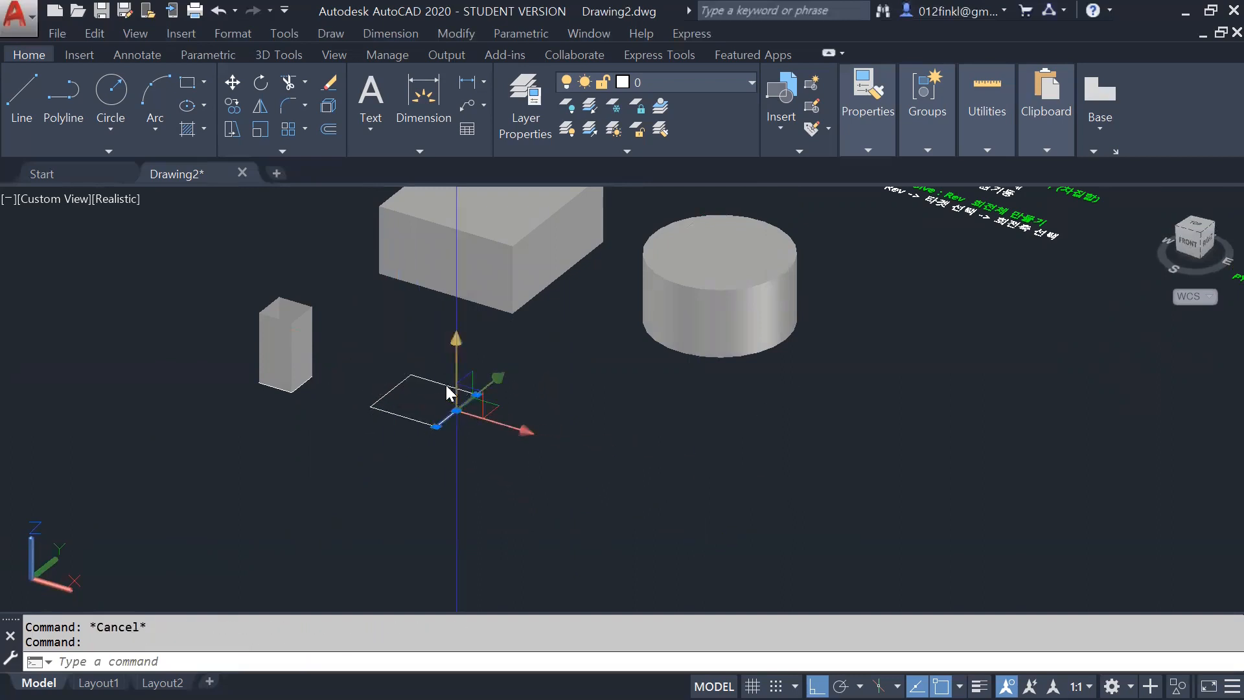
pyautogui.press('Escape')
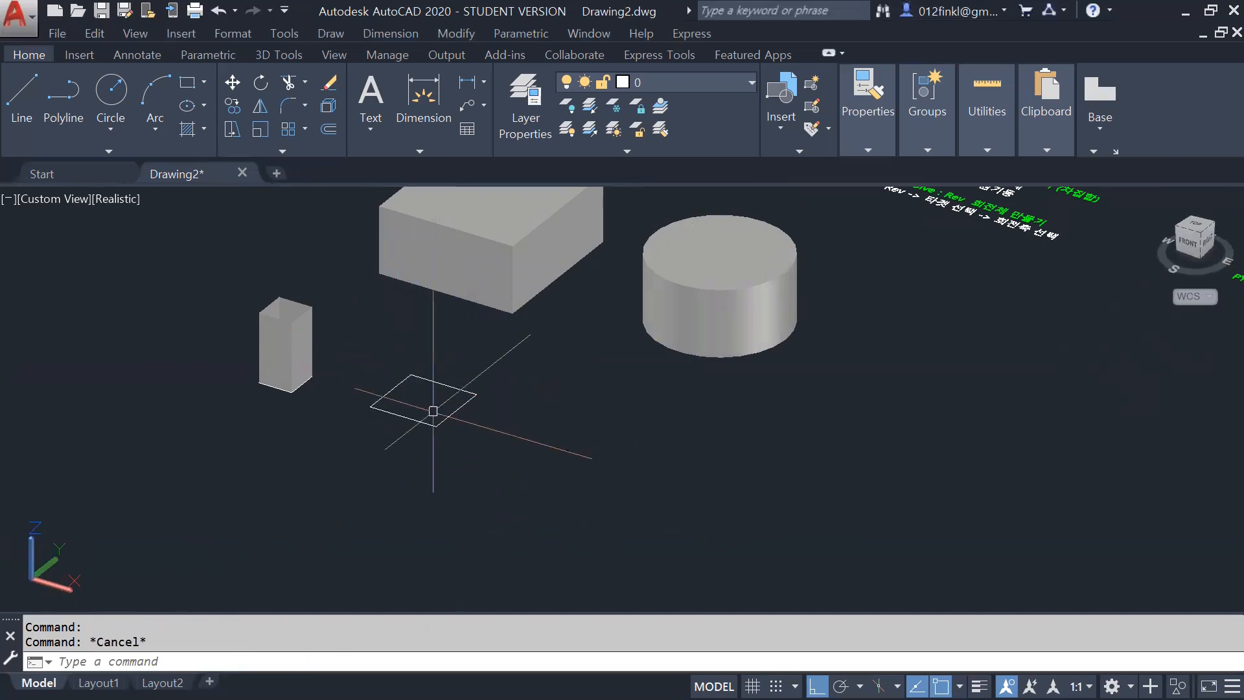
pyautogui.click(342, 350)
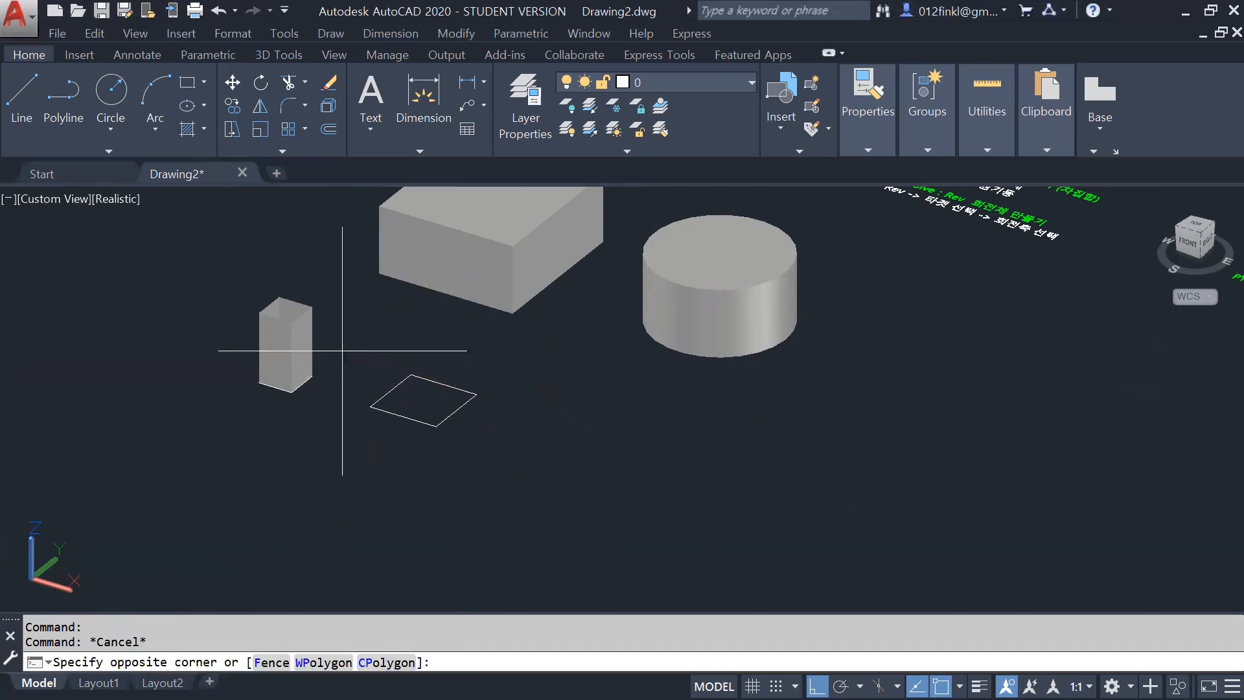
pyautogui.click(550, 468)
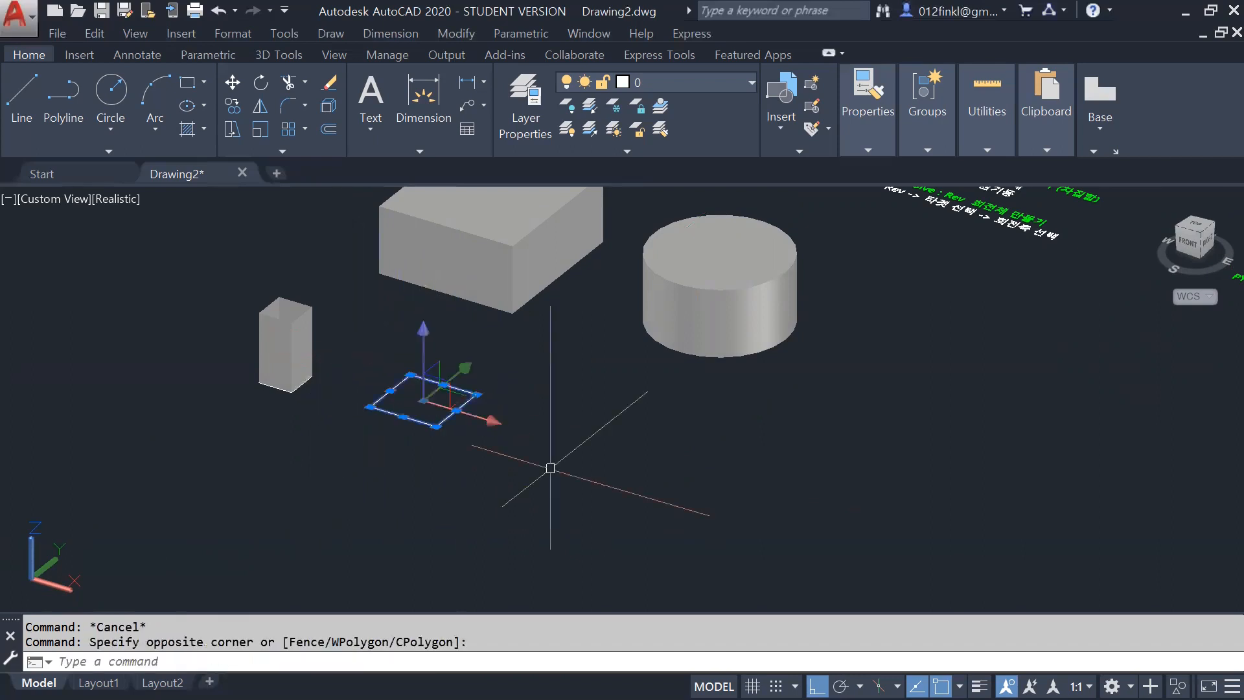
pyautogui.press('Escape')
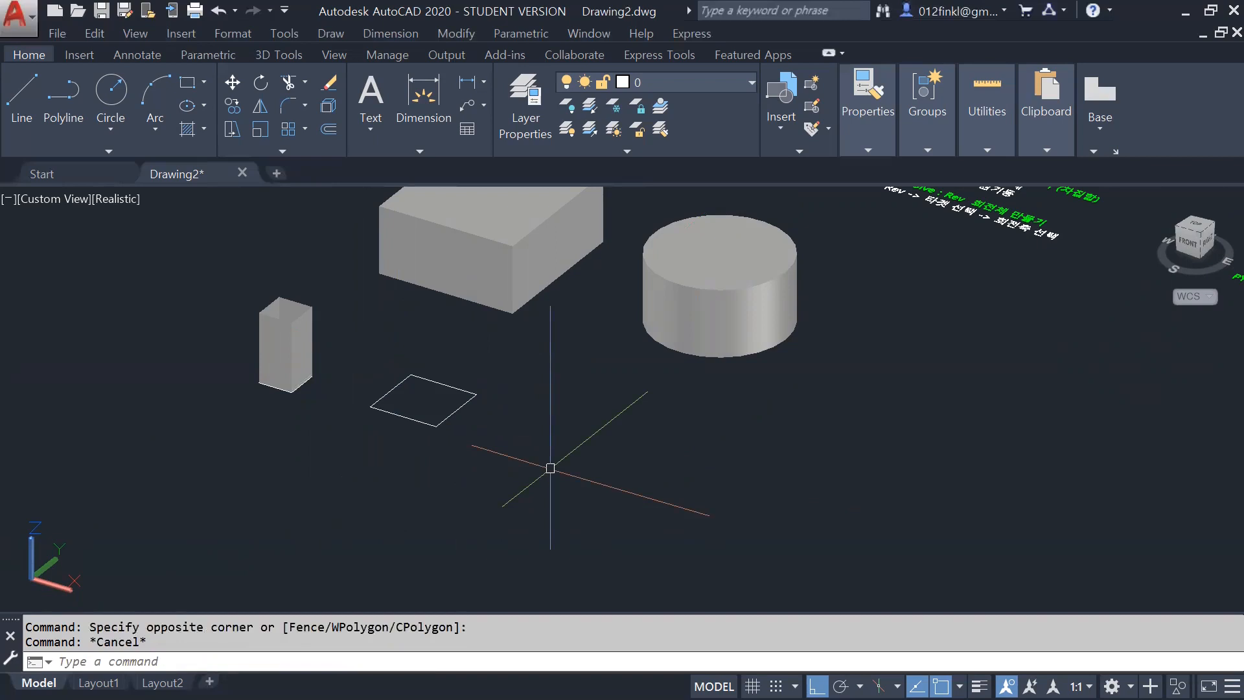
# Step: Join the new square's four lines into a single polyline
pyautogui.click(358, 352)
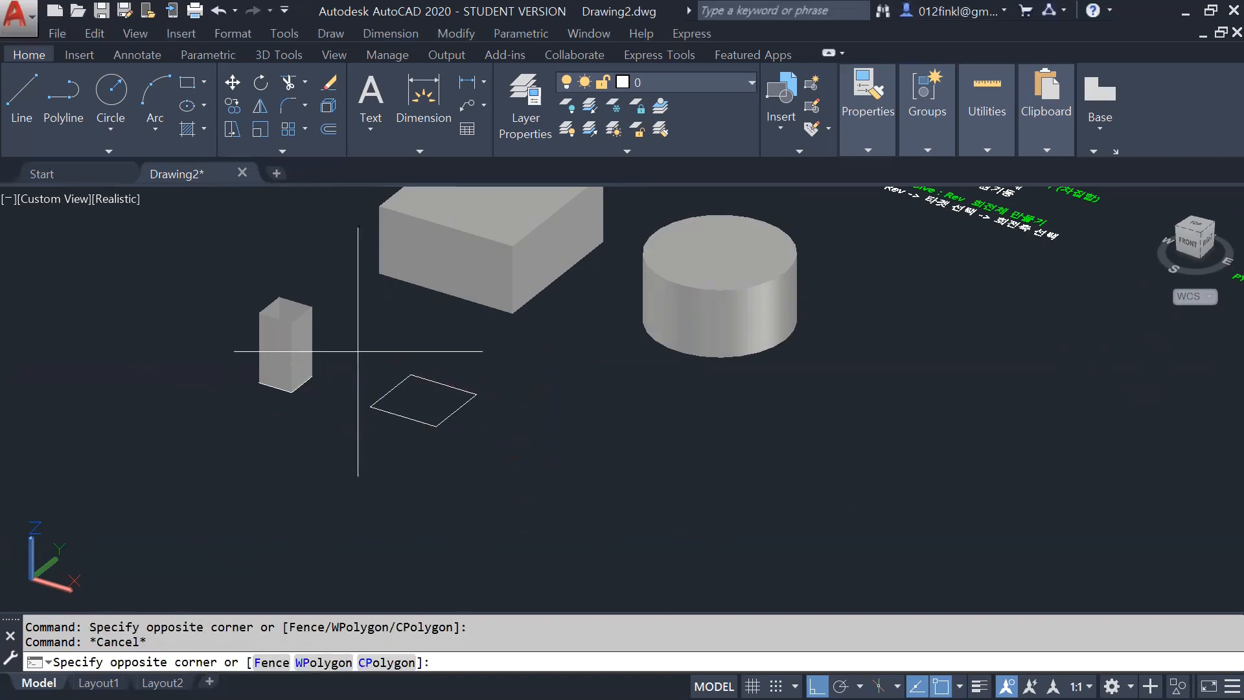
pyautogui.click(807, 521)
pyautogui.write('join')
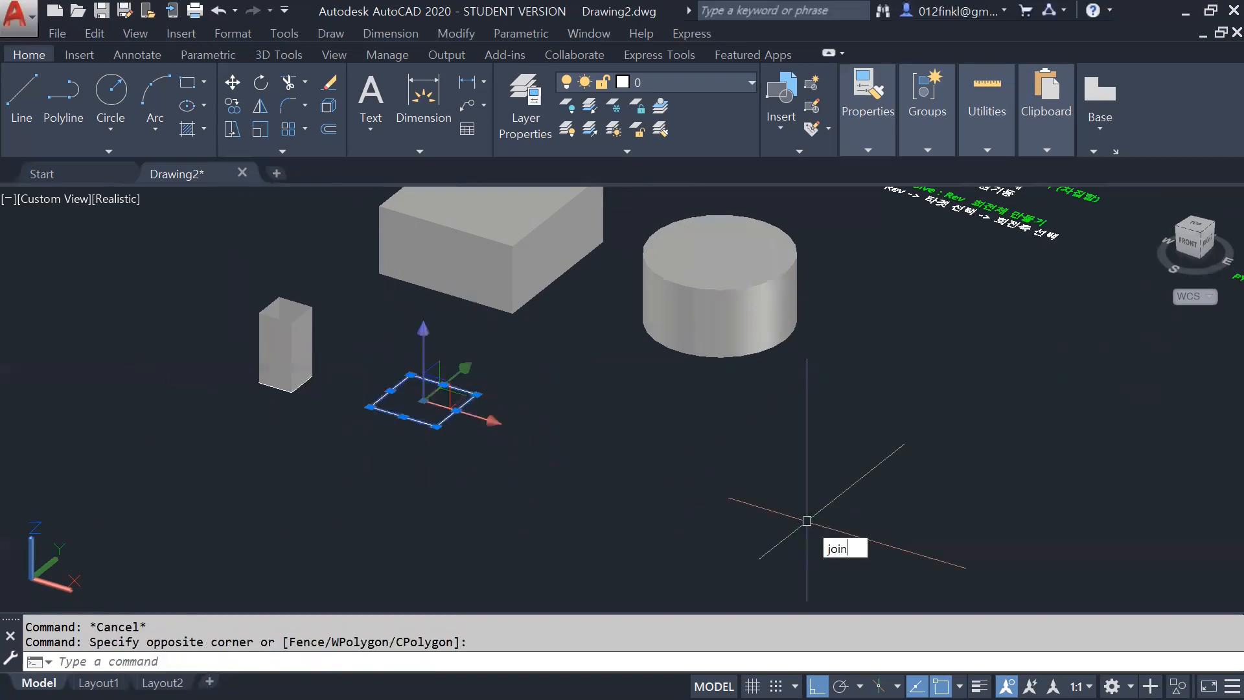
pyautogui.press('Return')
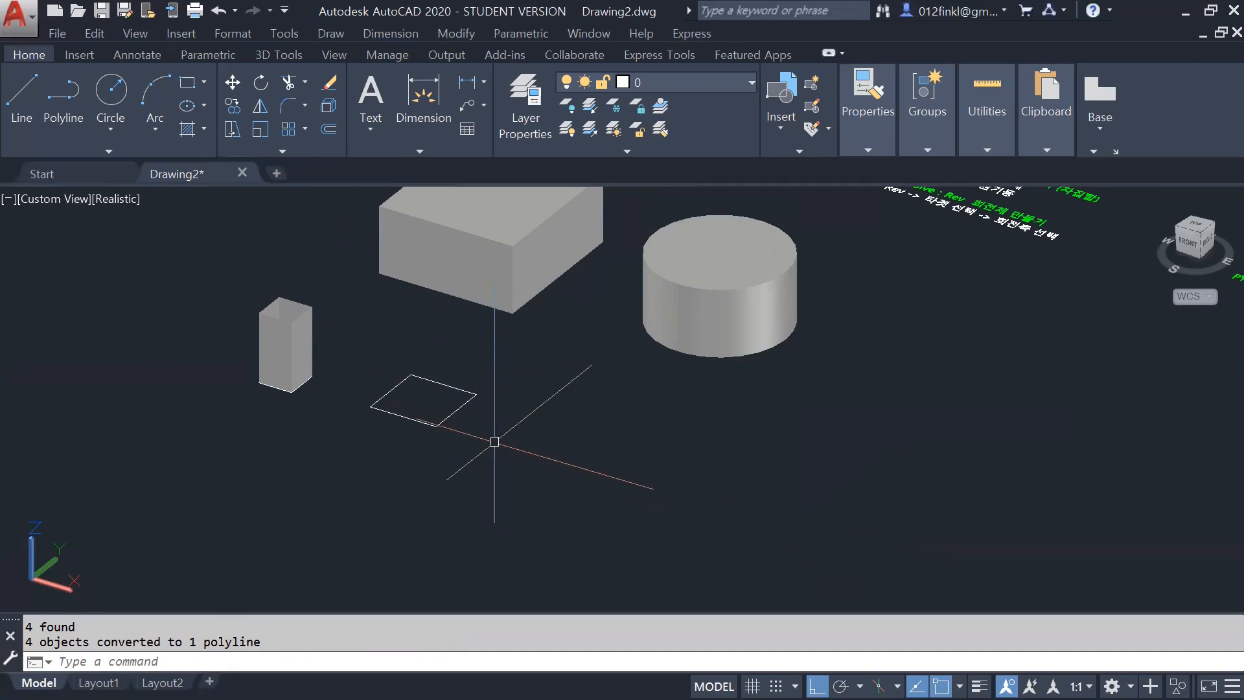
# Step: Extrude the joined square polyline to a height of 100
pyautogui.write('EX')
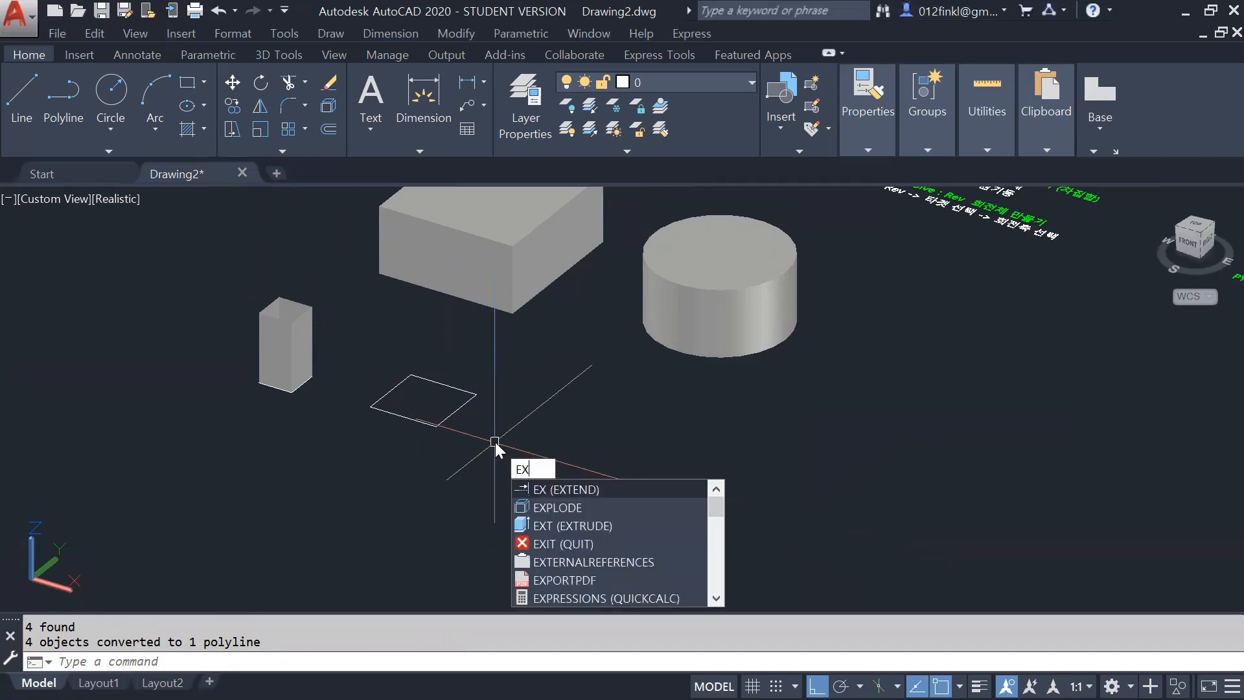
pyautogui.write('T')
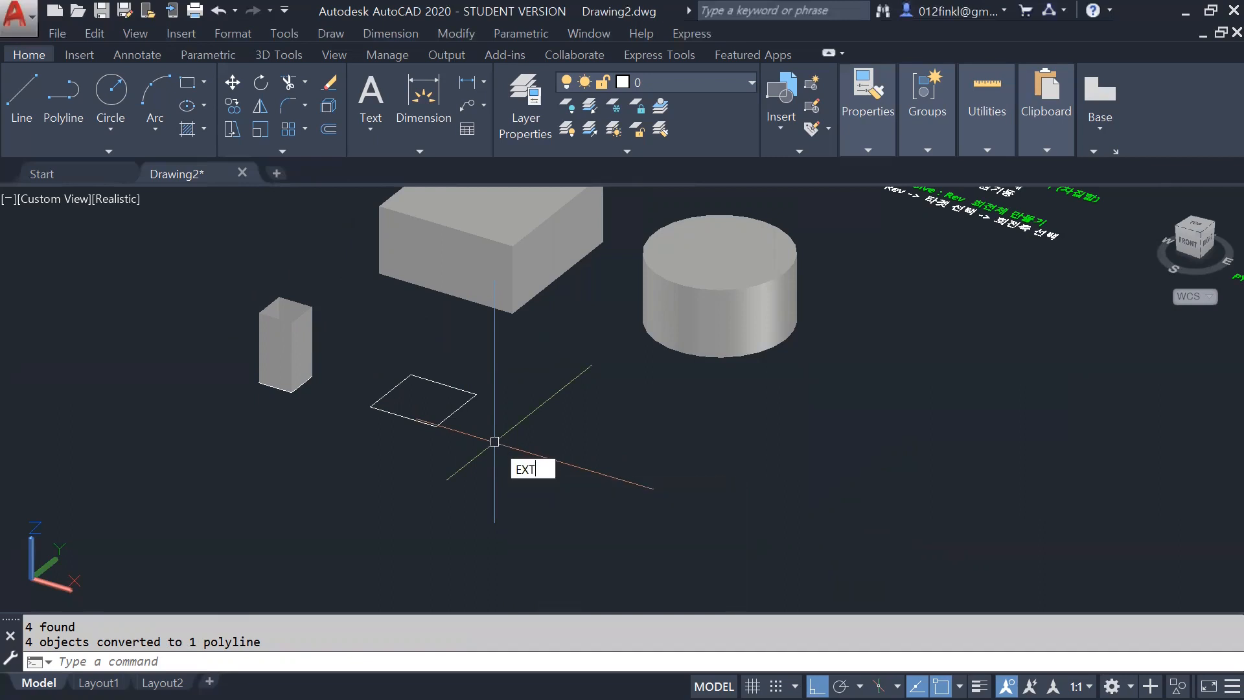
pyautogui.press('Return')
pyautogui.click(449, 418)
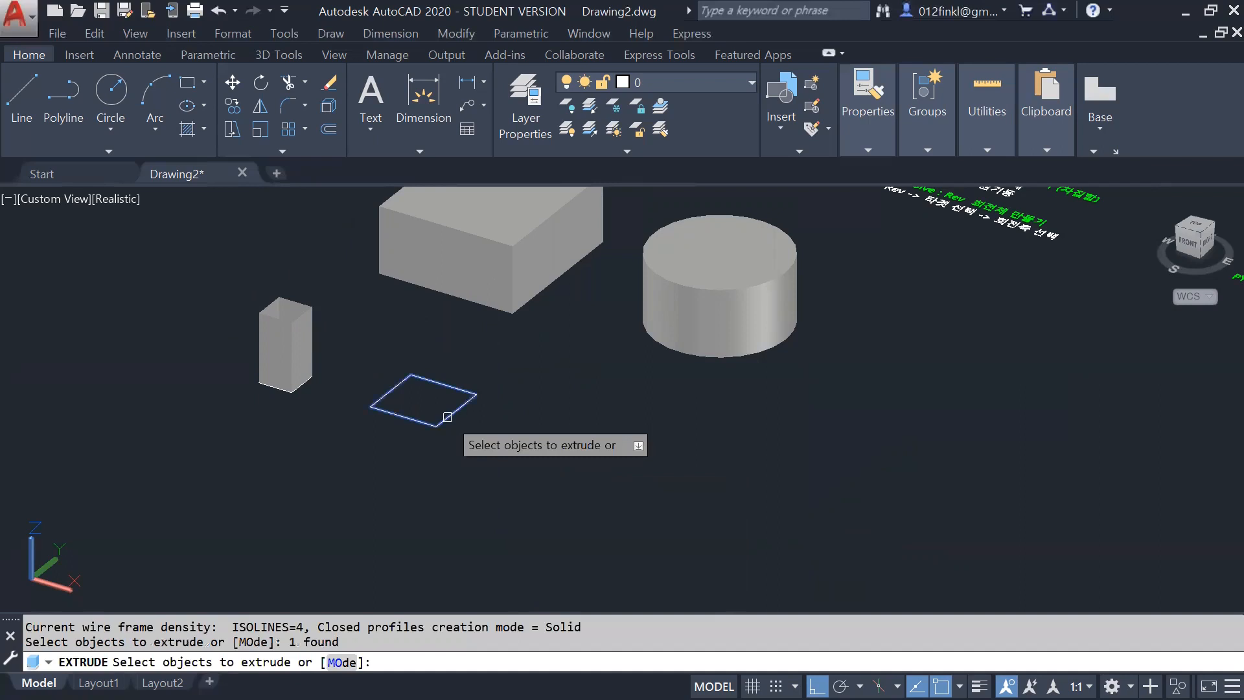
pyautogui.press('Return')
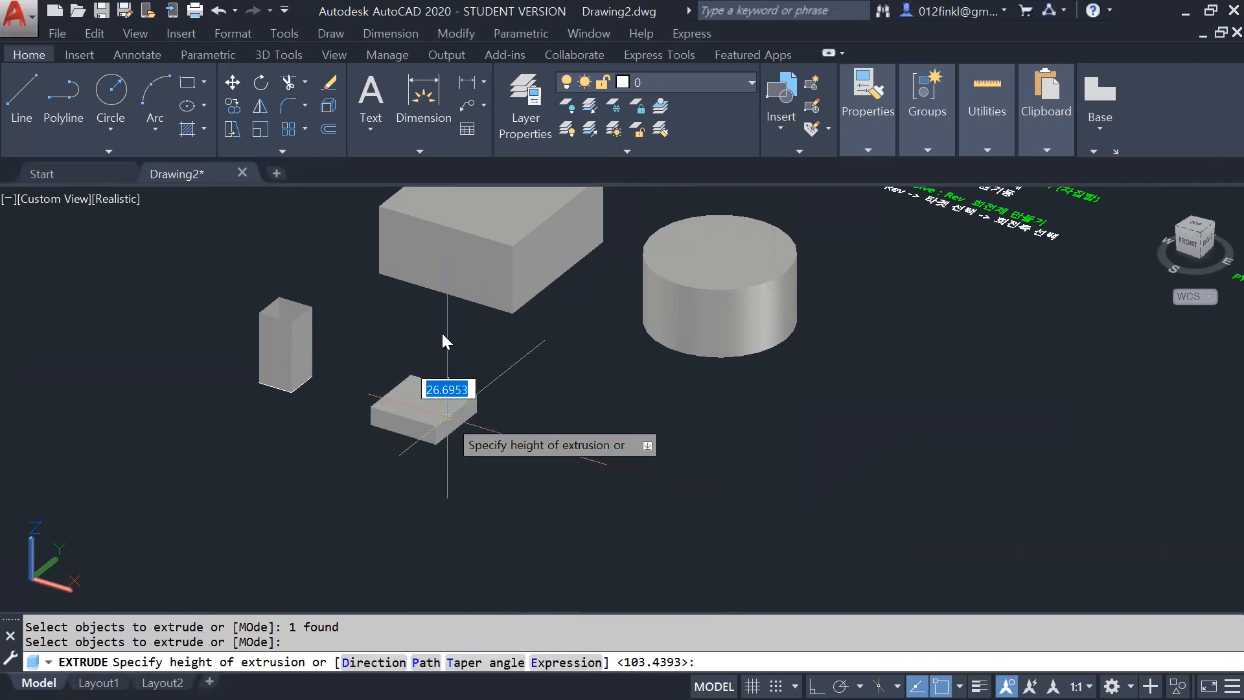
pyautogui.write('100')
pyautogui.press('Return')
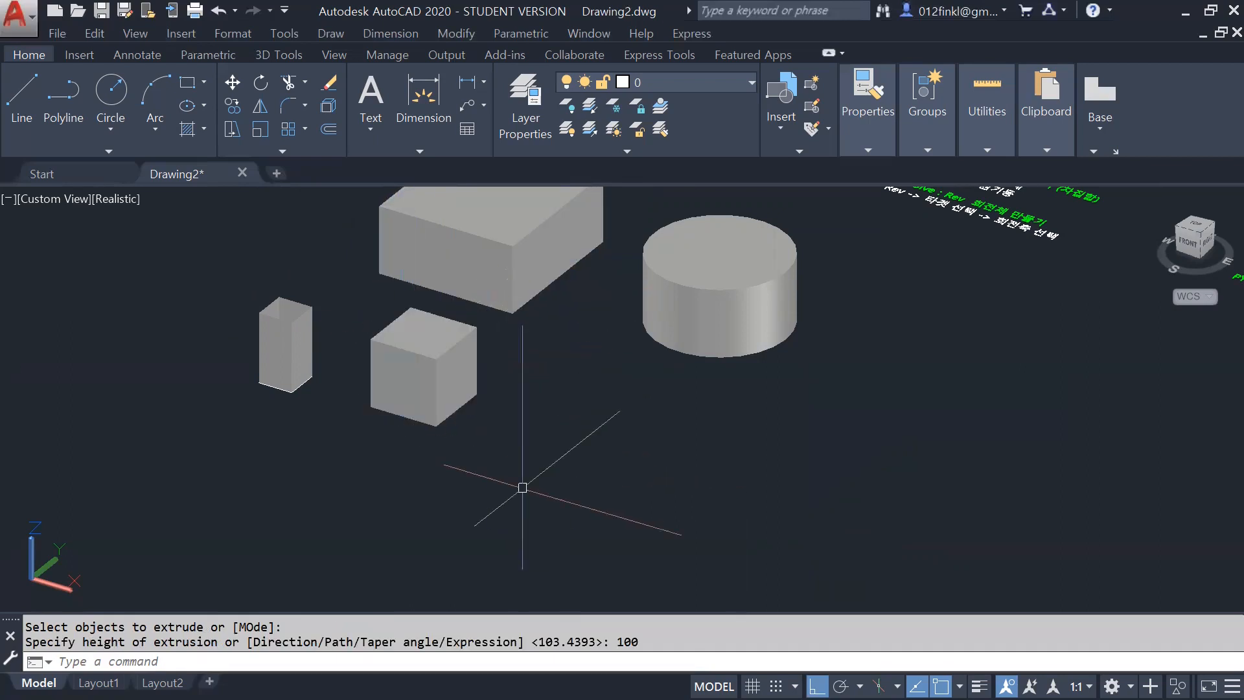
# Step: Compare the new cube with the hollow extruded line square, box and cylinder from above and from the side at several zoom levels
pyautogui.scroll(-2, 486, 421)
pyautogui.scroll(2, 555, 348)
pyautogui.moveTo(467, 353); pyautogui.dragTo(408, 418, button='middle')
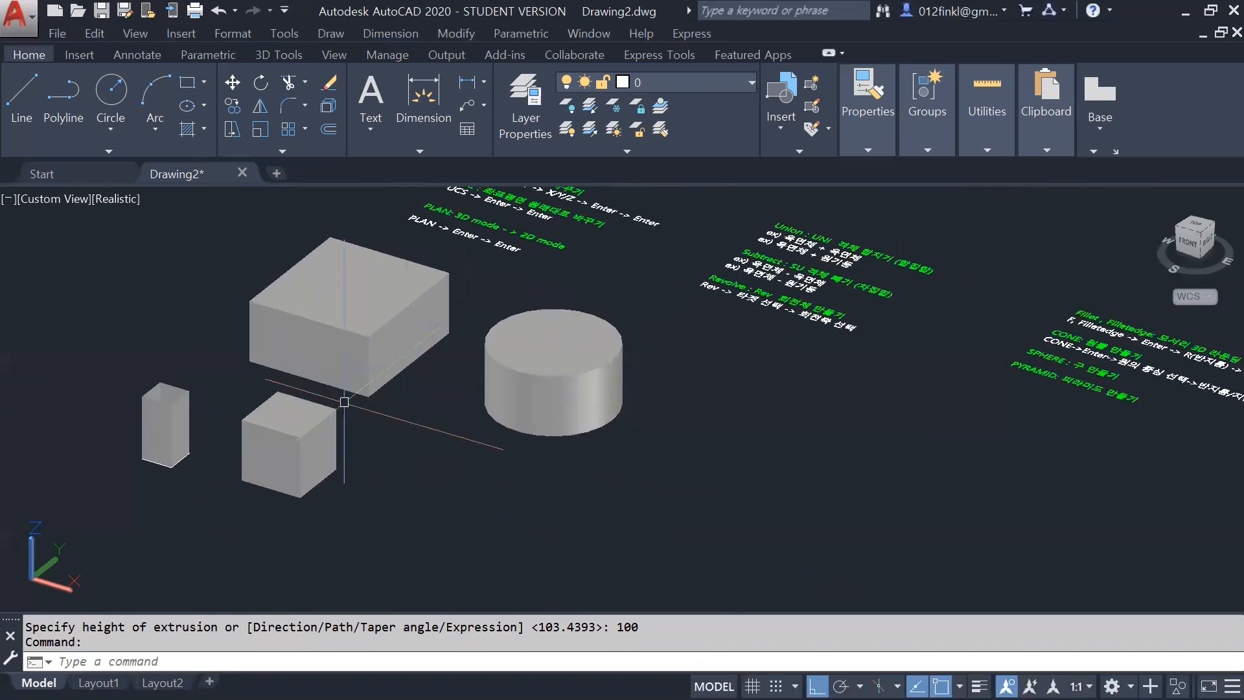
pyautogui.scroll(-2, 359, 371)
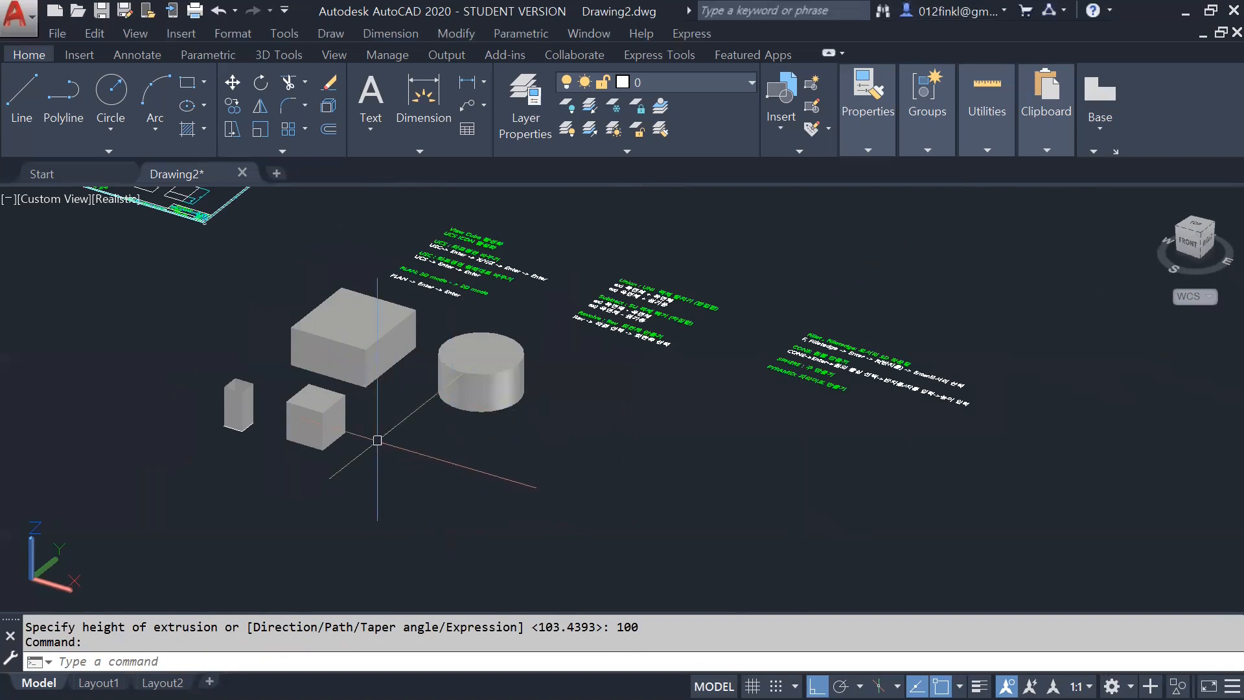
pyautogui.scroll(2, 271, 402)
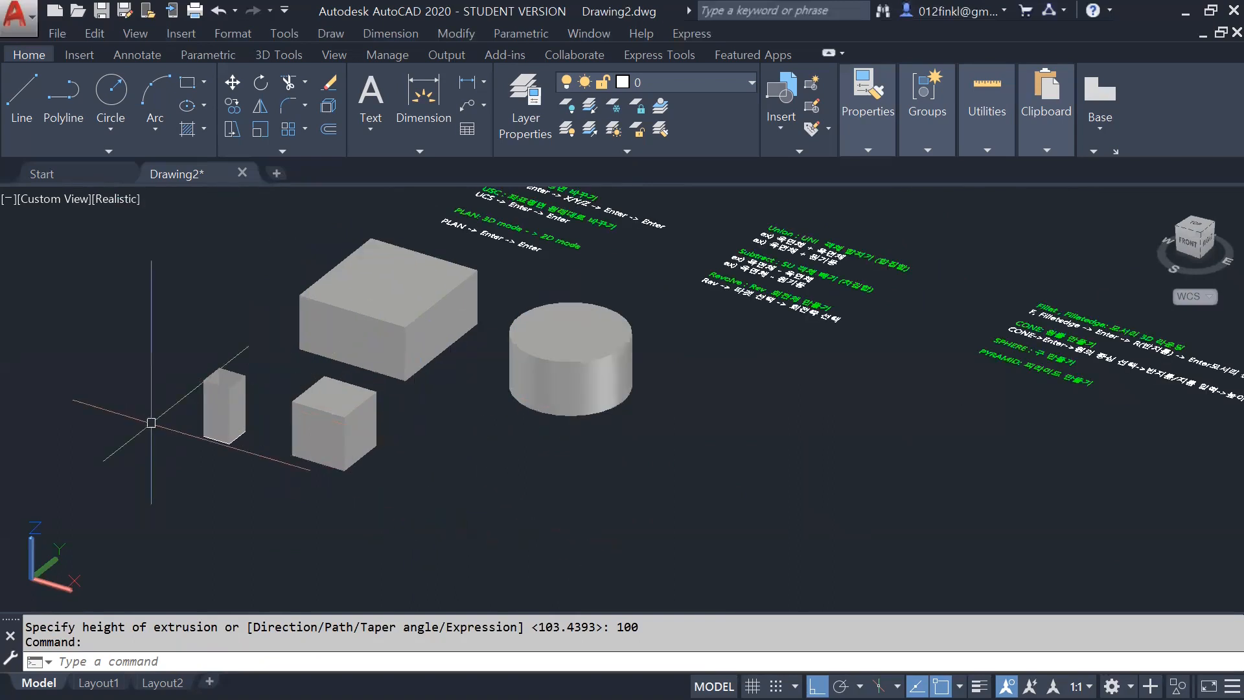
pyautogui.scroll(-2, 149, 388)
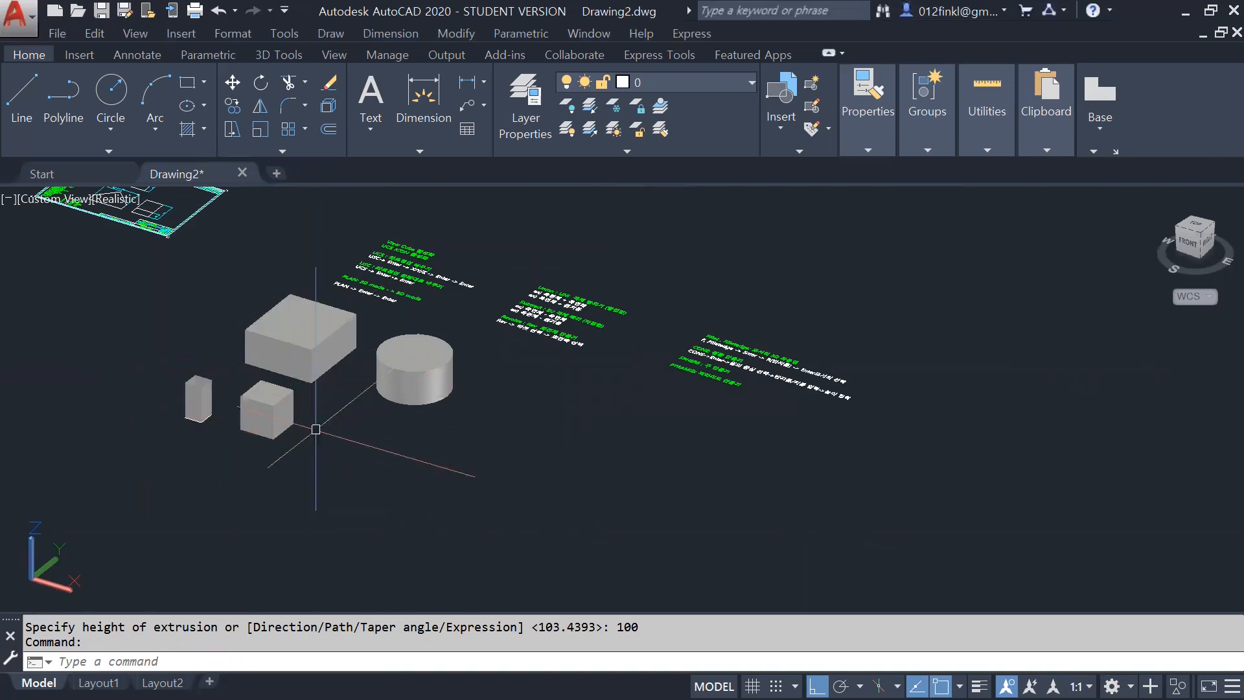
pyautogui.scroll(5, 217, 387)
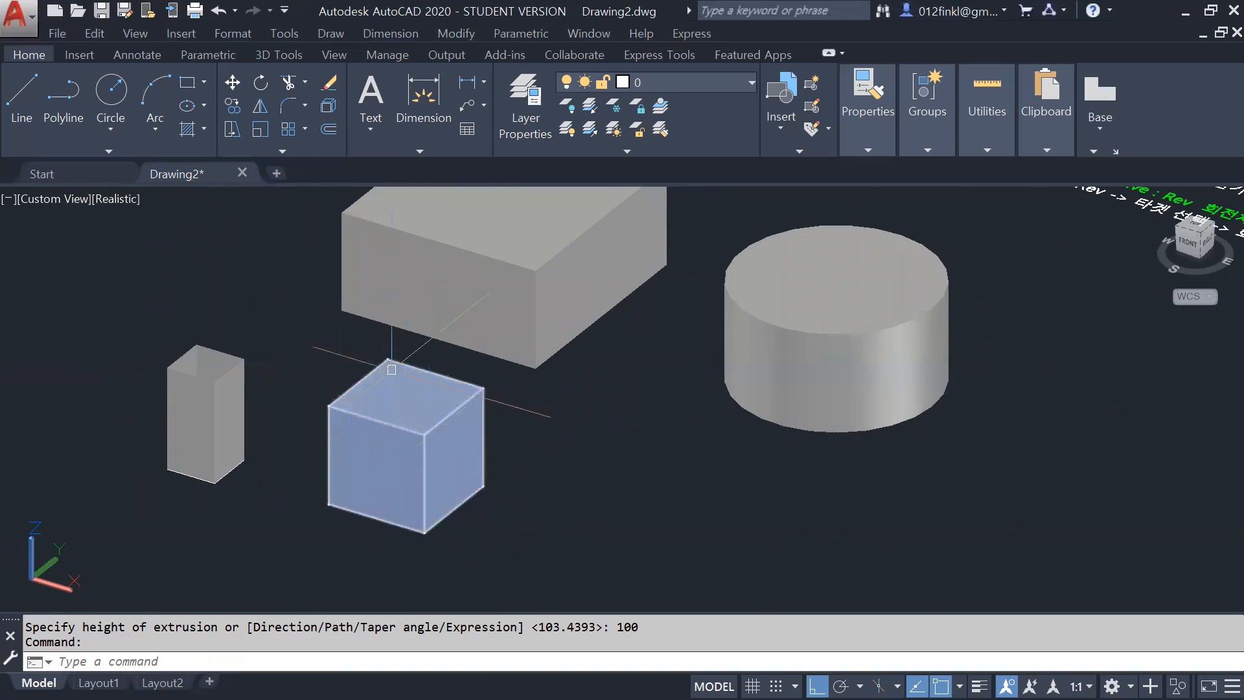
pyautogui.moveTo(289, 414)
pyautogui.keyDown('shift'); pyautogui.mouseDown(button='middle')
pyautogui.moveTo(292, 483)
pyautogui.moveTo(291, 473)
pyautogui.mouseUp(button='middle'); pyautogui.keyUp('shift')
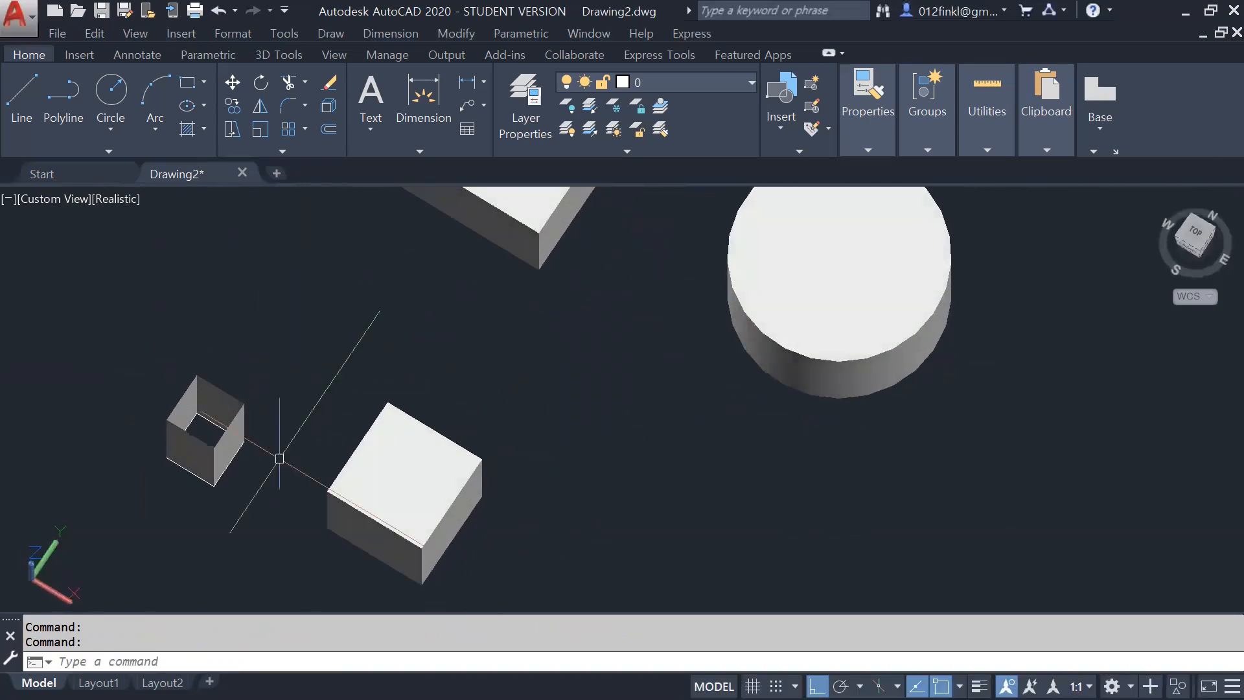
pyautogui.keyDown('shift'); pyautogui.moveTo(630, 411); pyautogui.dragTo(644, 328, button='middle'); pyautogui.keyUp('shift')
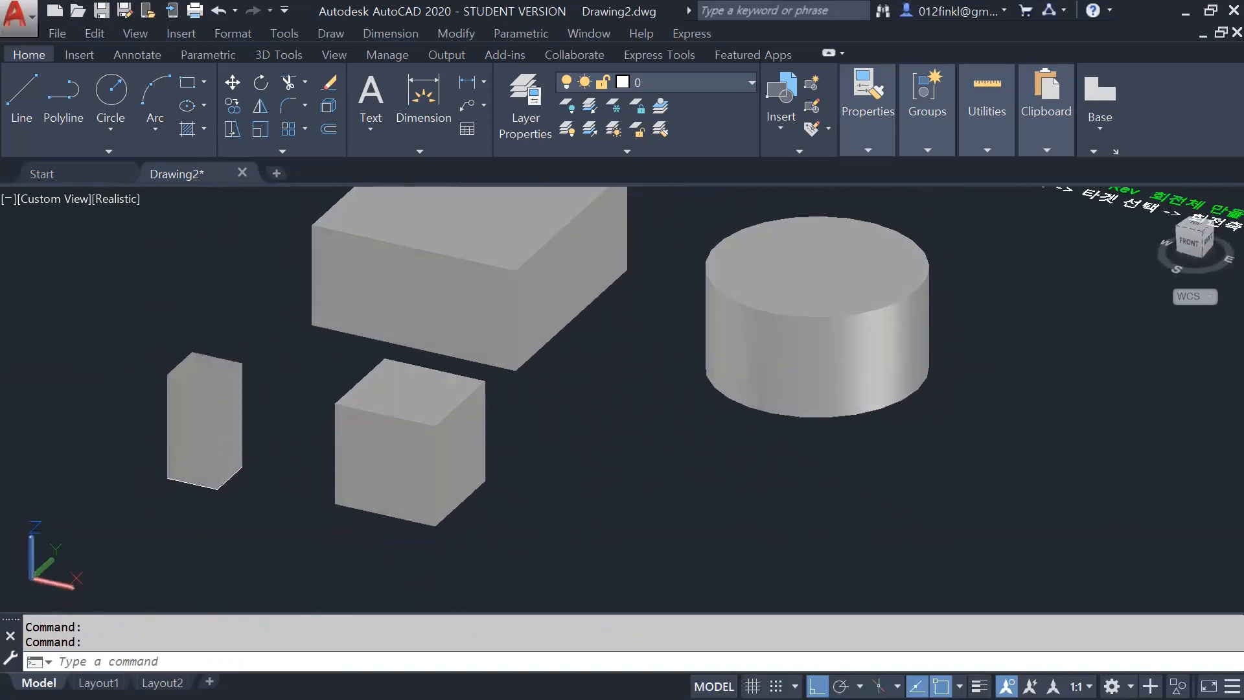
pyautogui.scroll(-4, 533, 364)
pyautogui.scroll(3, 533, 364)
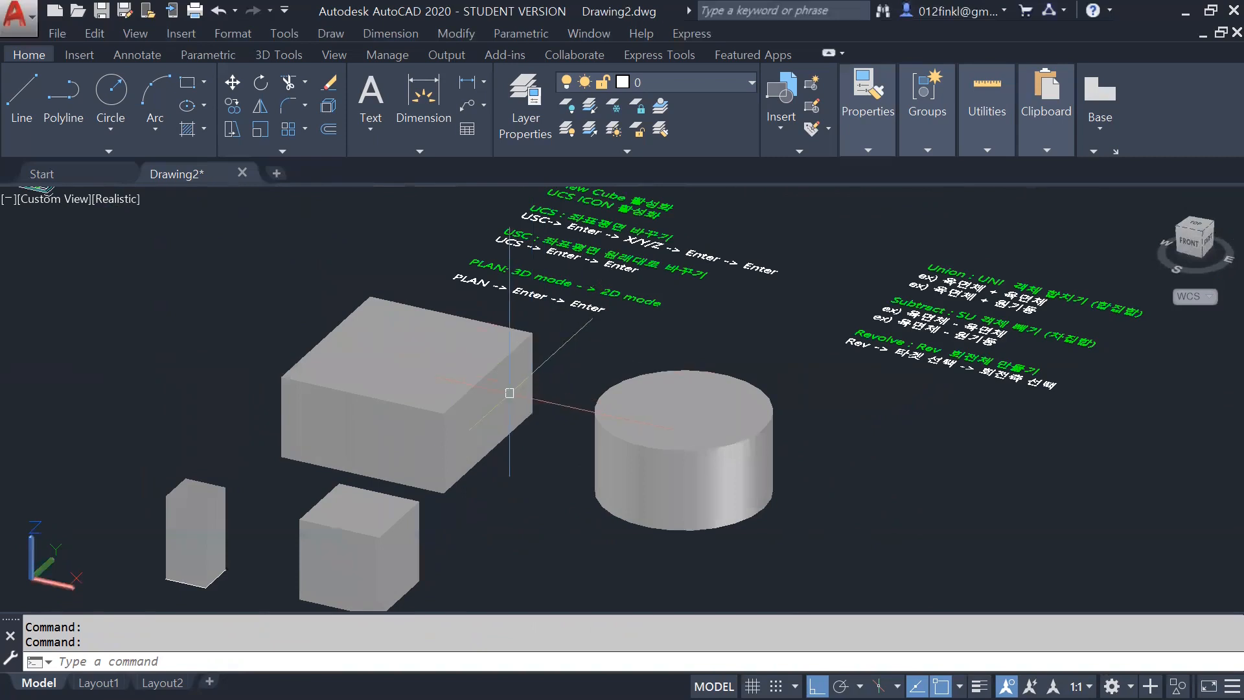
# Step: Set the SHADEMODE visual style to shaded with Edges and dismiss the 3D display performance tip
pyautogui.click(320, 654)
pyautogui.write('sha')
pyautogui.press('Return')
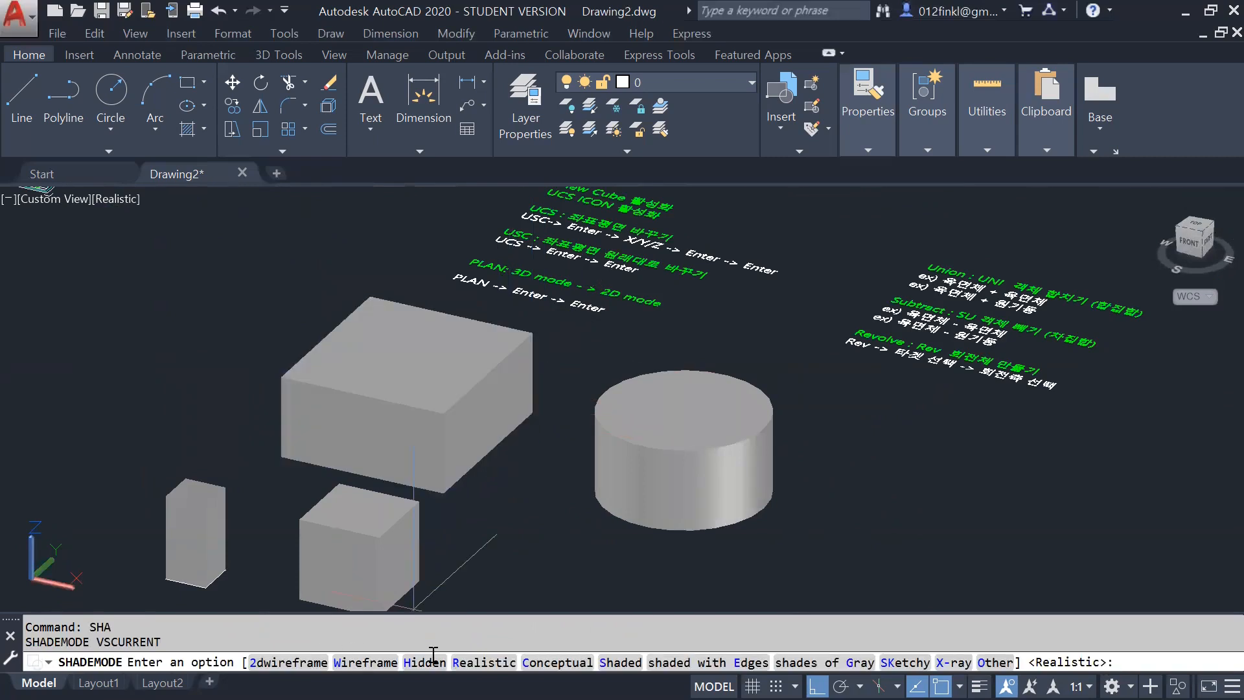
pyautogui.click(687, 662)
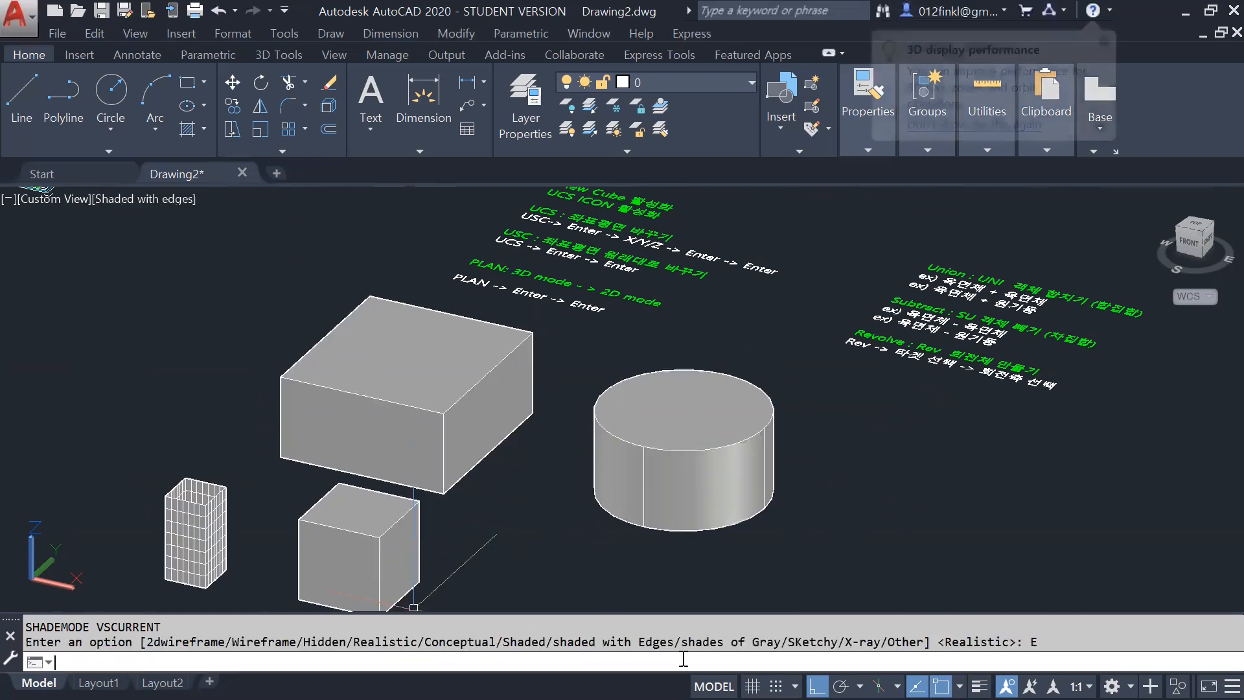
pyautogui.click(546, 474)
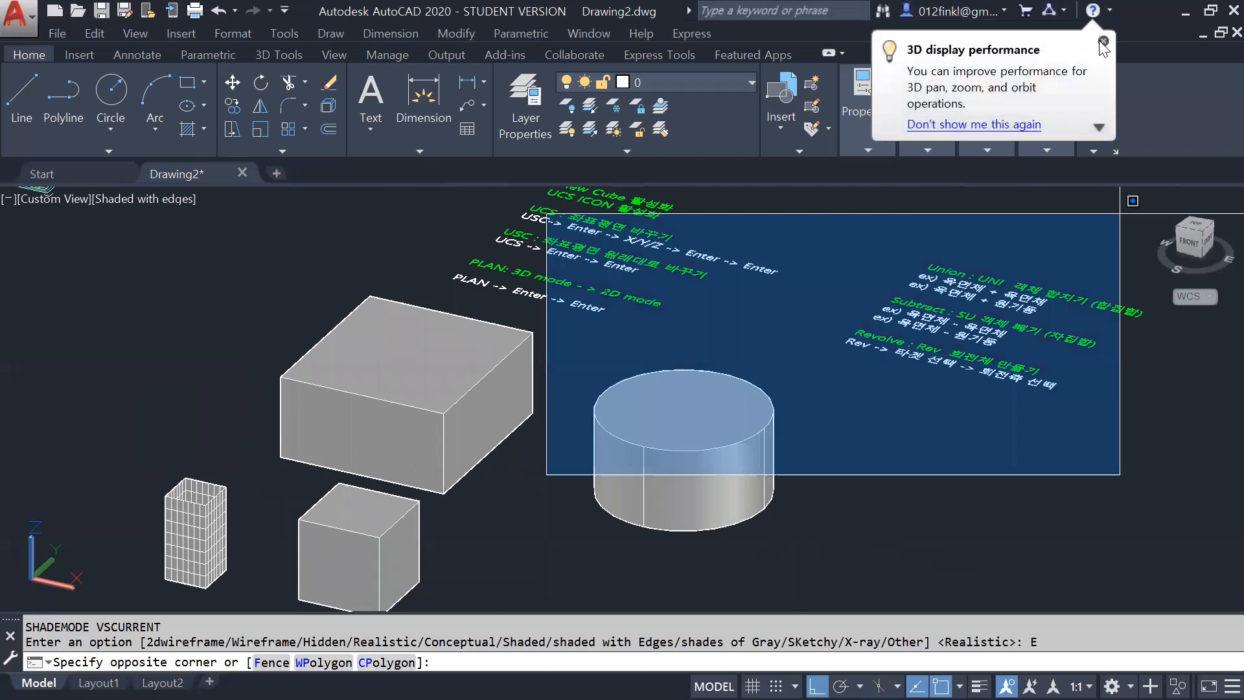
pyautogui.click(1104, 43)
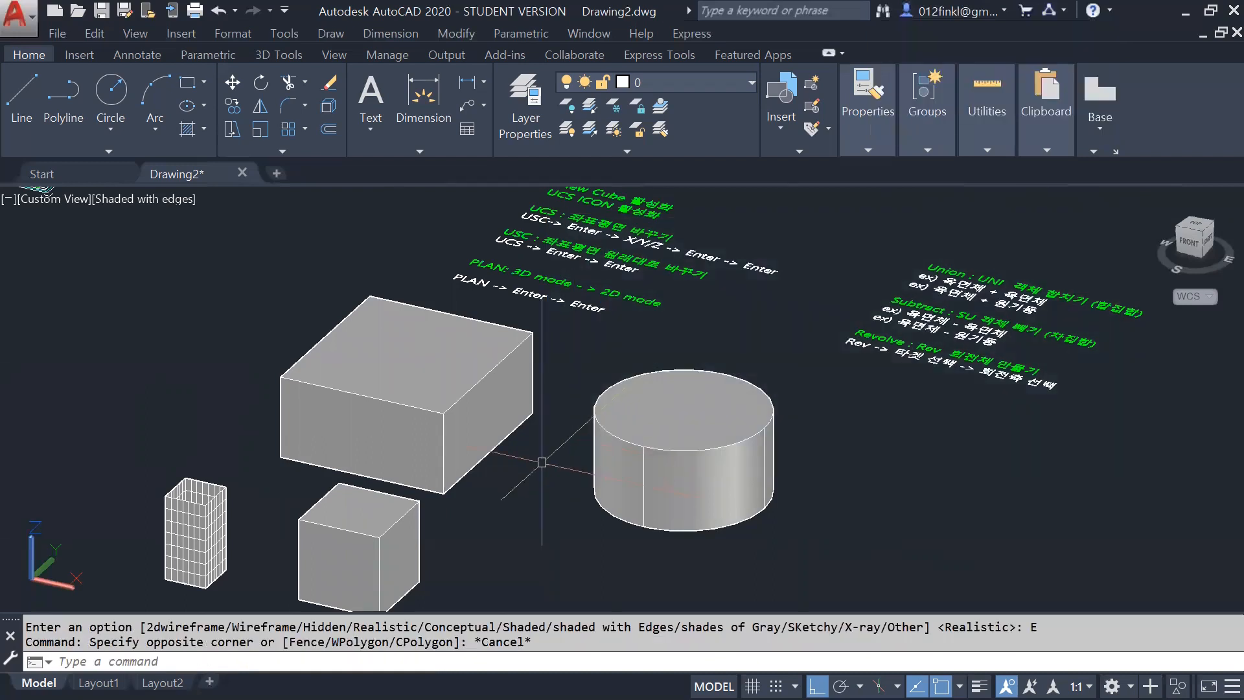
# Step: View the four shaded solids from an orbited angle and from directly above
pyautogui.scroll(1, 518, 457)
pyautogui.scroll(-5, 529, 501)
pyautogui.keyDown('shift'); pyautogui.moveTo(529, 502); pyautogui.dragTo(546, 516); pyautogui.keyUp('shift')
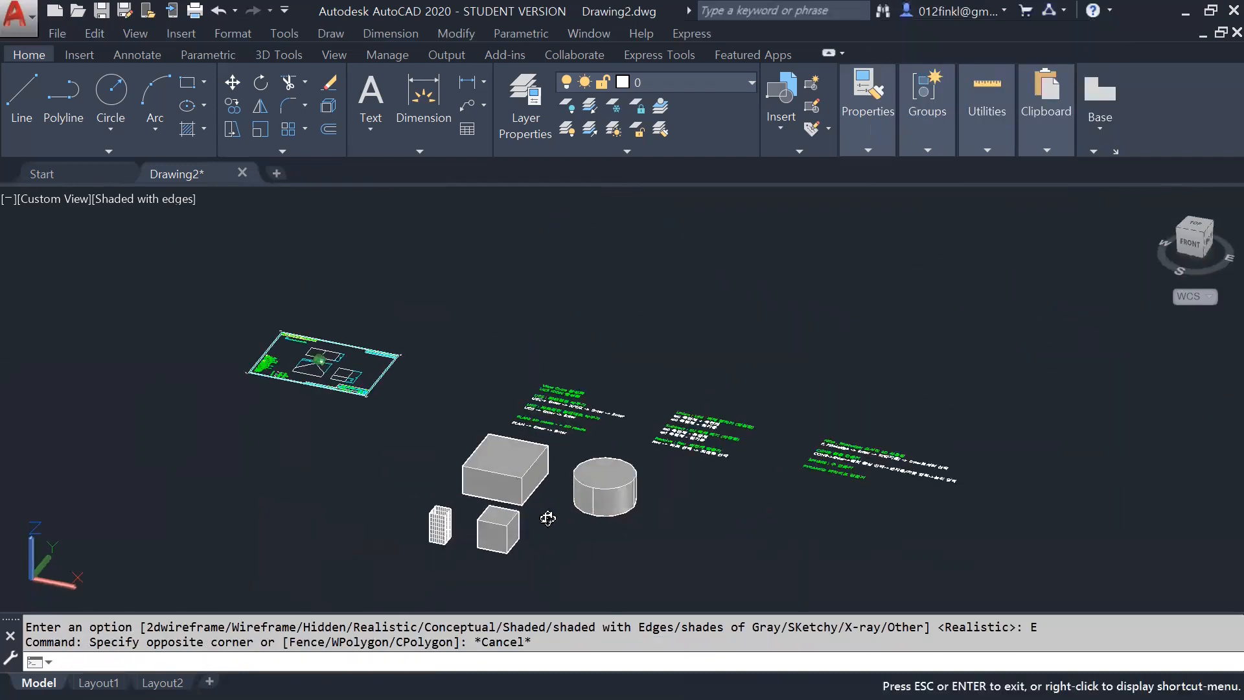
pyautogui.keyDown('shift'); pyautogui.moveTo(547, 517); pyautogui.dragTo(605, 526, button='middle'); pyautogui.keyUp('shift')
pyautogui.click(1197, 225)
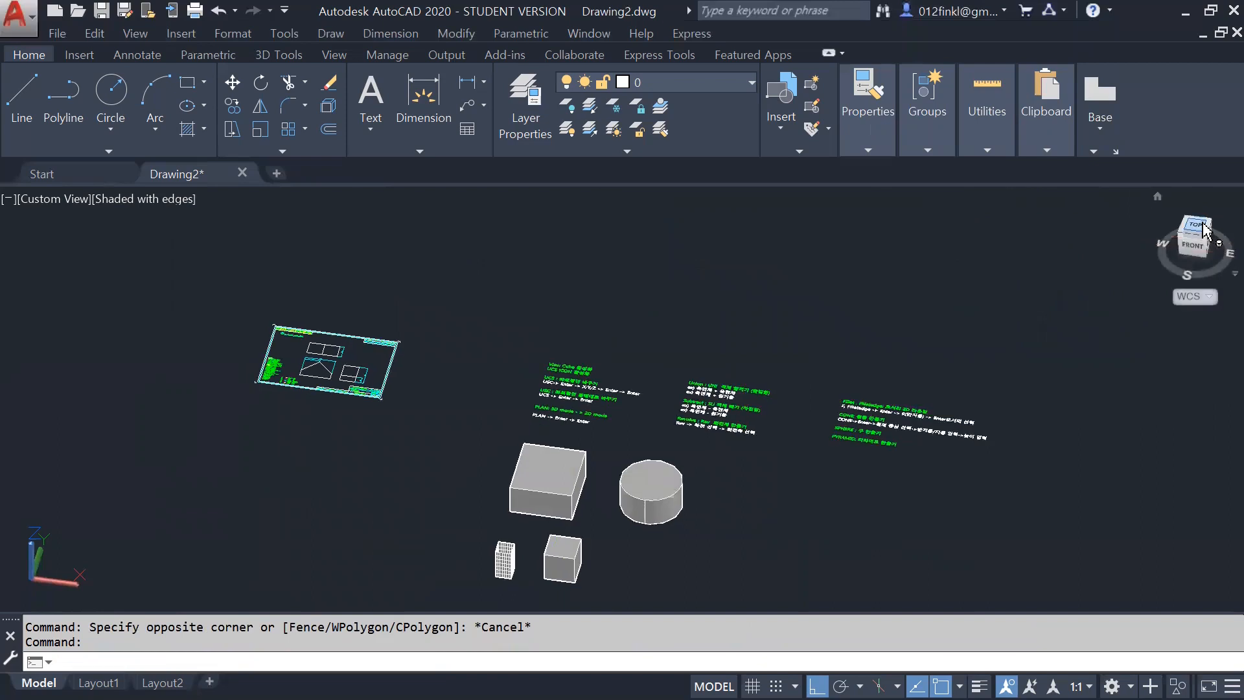
pyautogui.scroll(3, 667, 486)
pyautogui.moveTo(574, 344); pyautogui.dragTo(535, 426, button='middle')
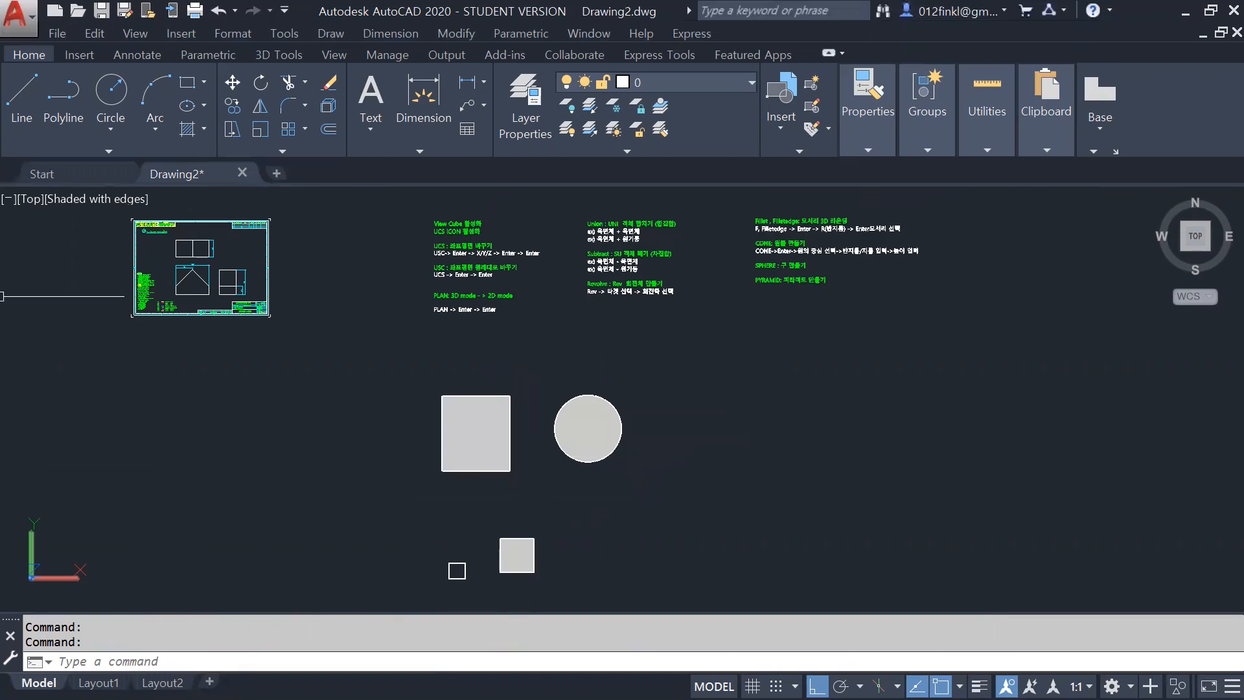
# Step: Undo the practice shapes so only the drawing sheet and notes remain, and set the view to SE Isometric
pyautogui.hotkey('ctrl', 'z')
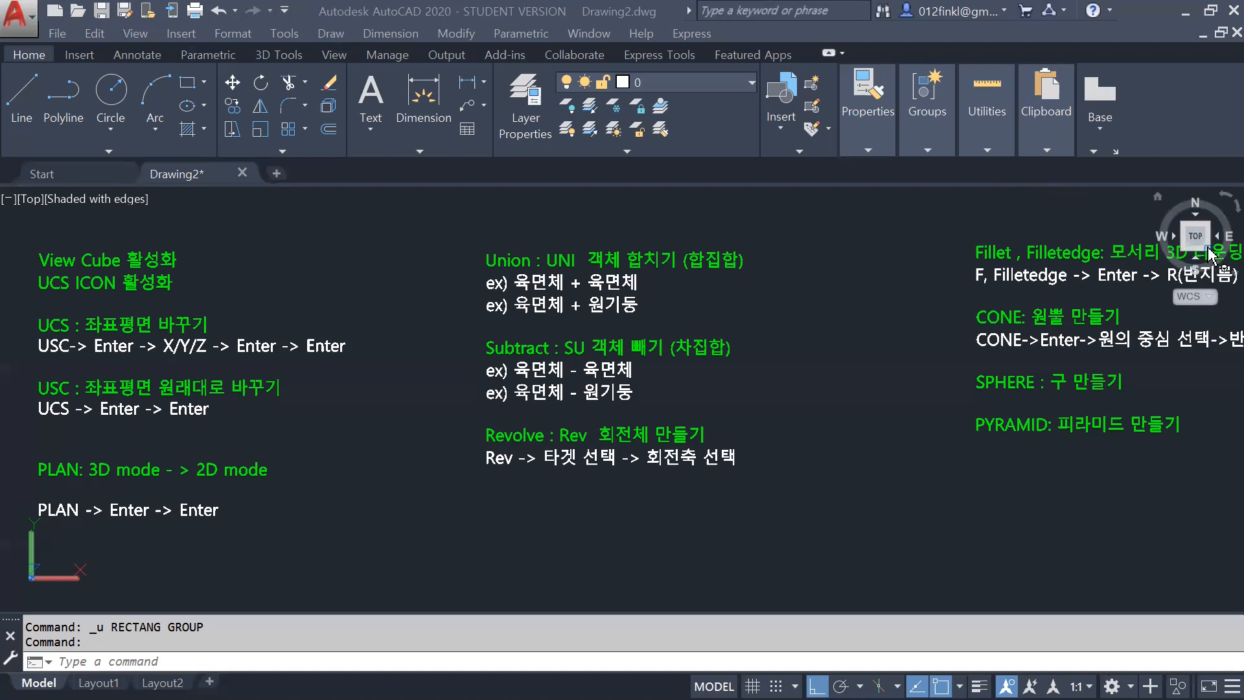
pyautogui.scroll(-2, 1053, 242)
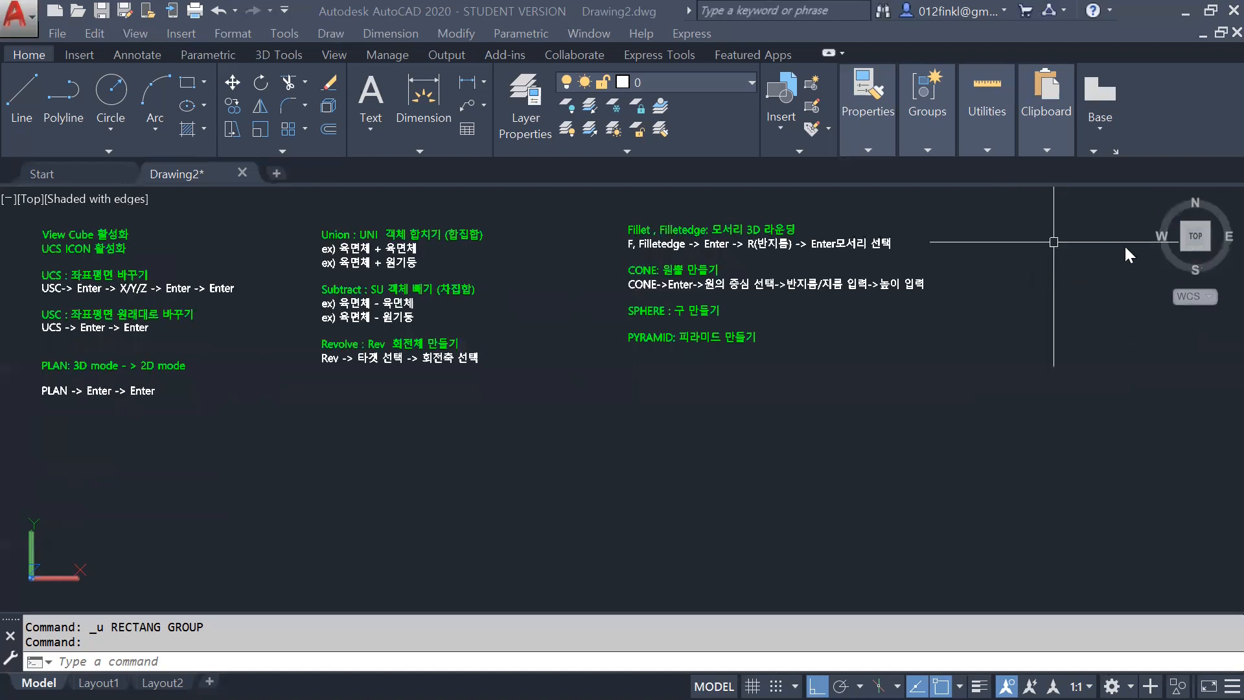
pyautogui.click(1208, 255)
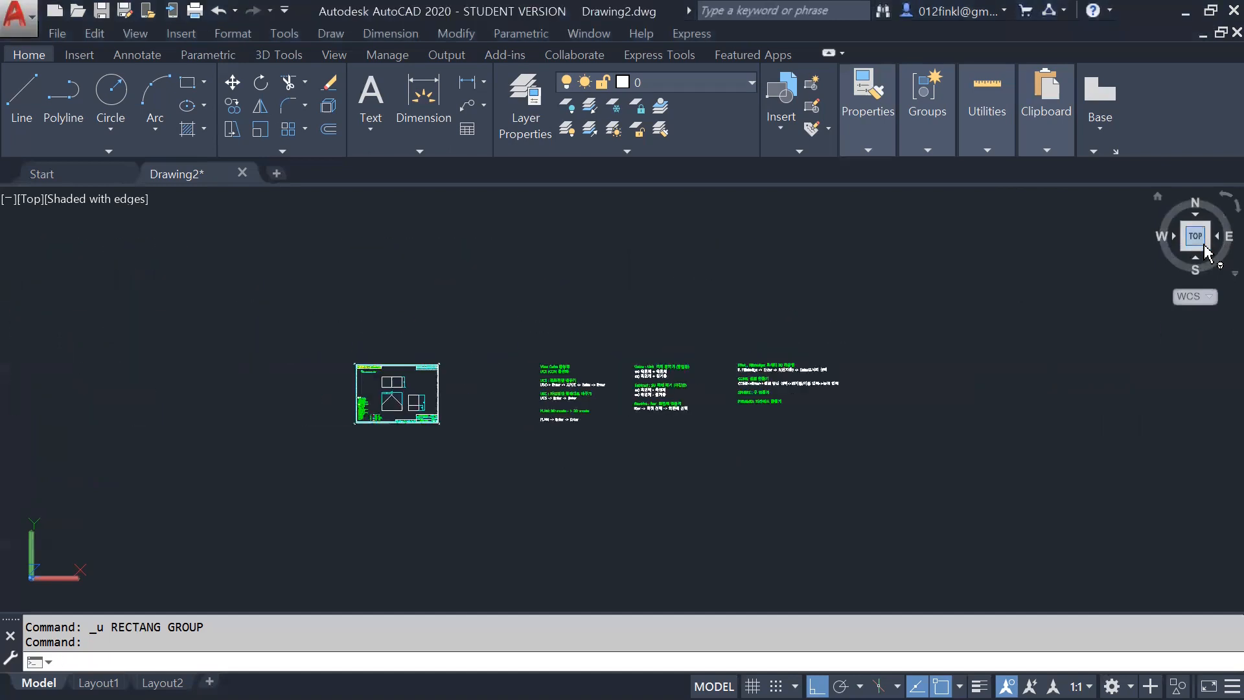
pyautogui.click(1208, 254)
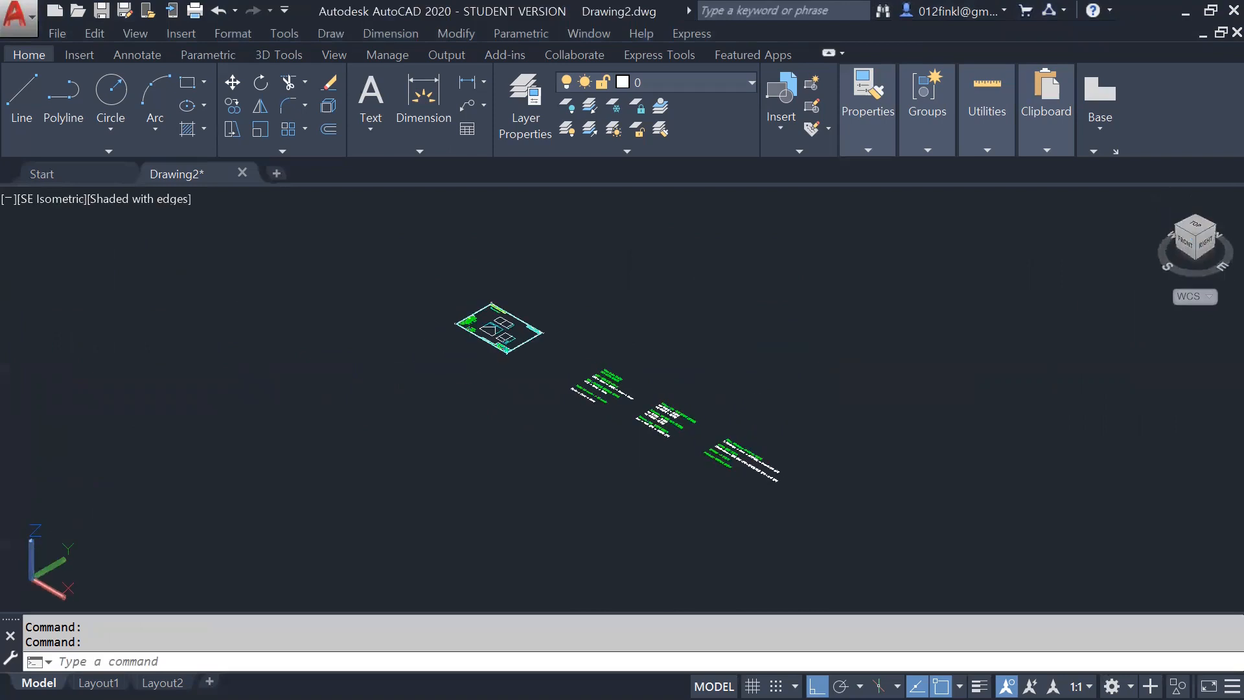
# Step: Draw a 100 by 100 rectangle in the empty area beside the PLAN notes
pyautogui.scroll(4, 500, 361)
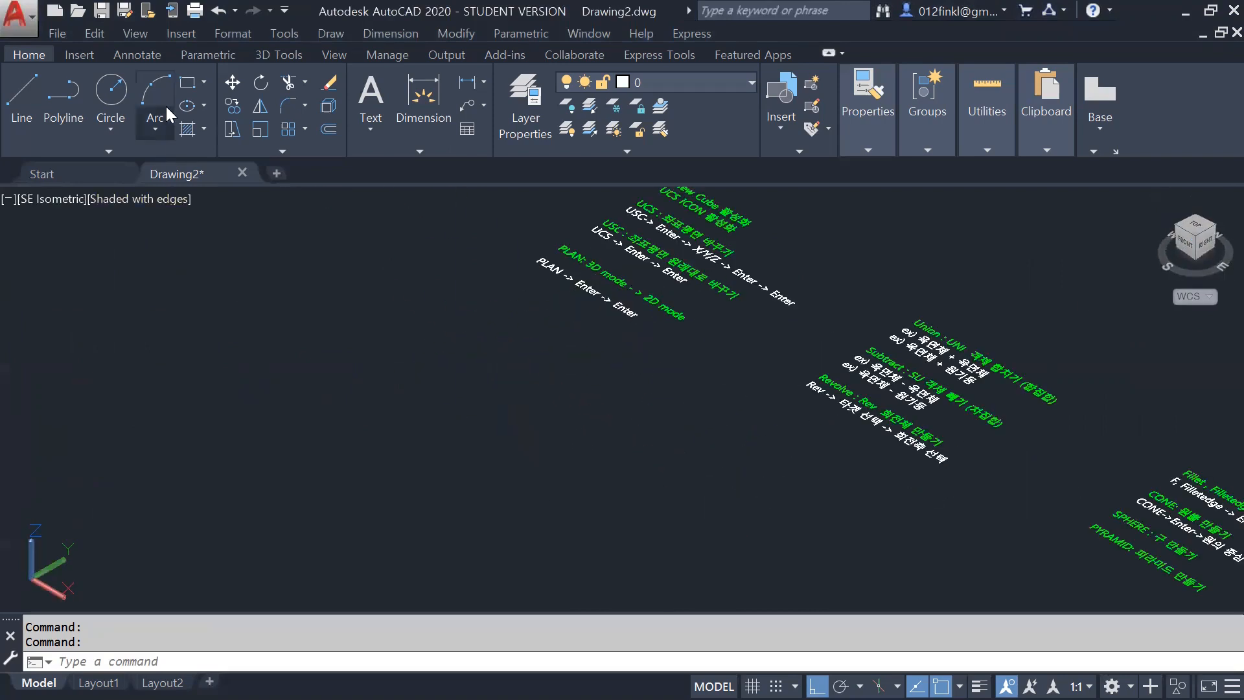
pyautogui.click(186, 83)
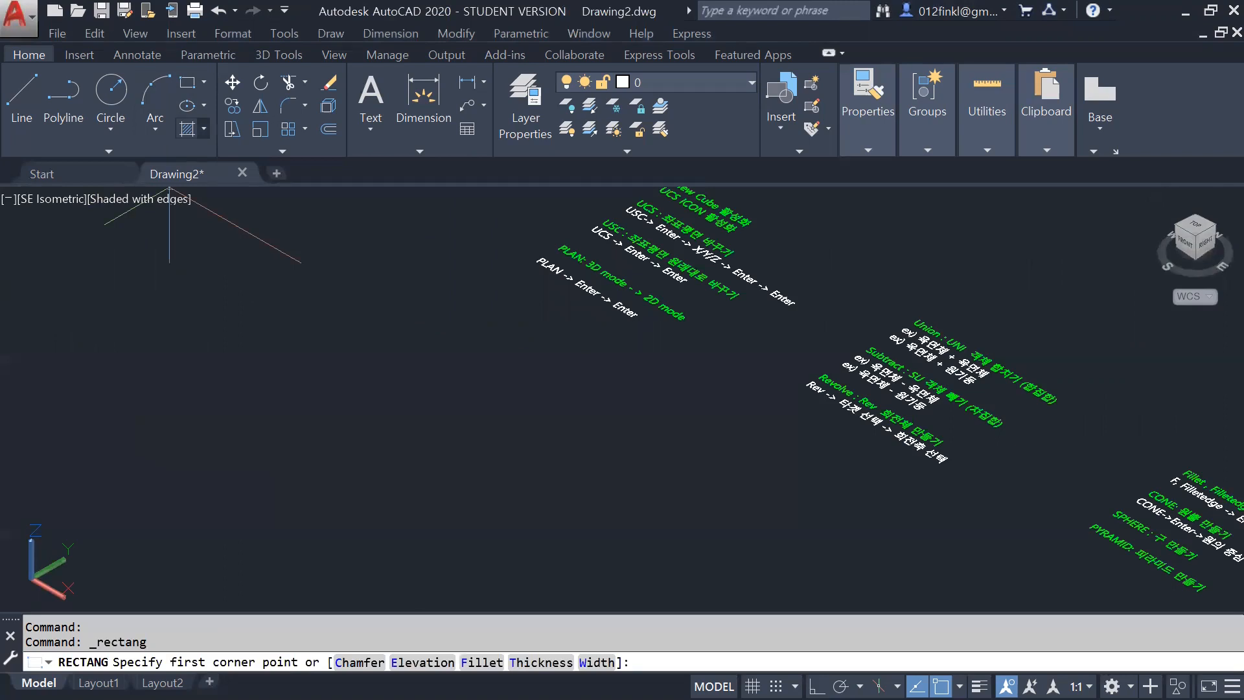
pyautogui.click(420, 309)
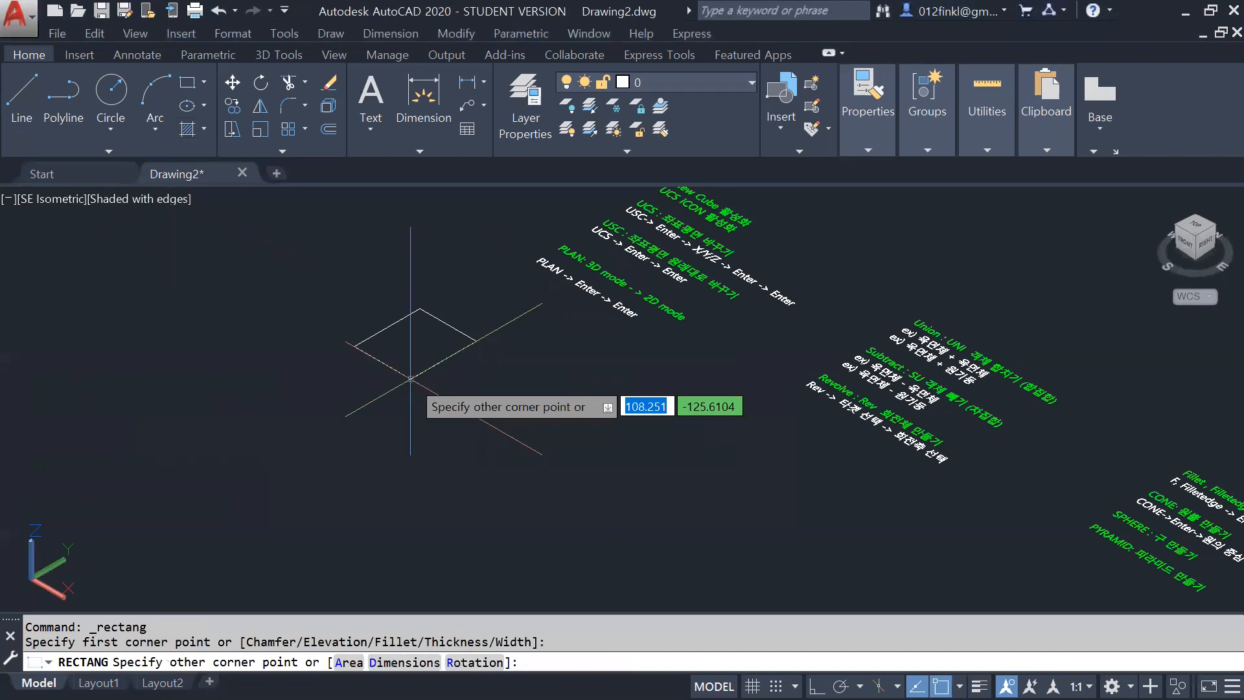
pyautogui.write('@100,100')
pyautogui.press('Return')
# Step: Extrude the 100 by 100 rectangle to a height of 100
pyautogui.scroll(3, 472, 278)
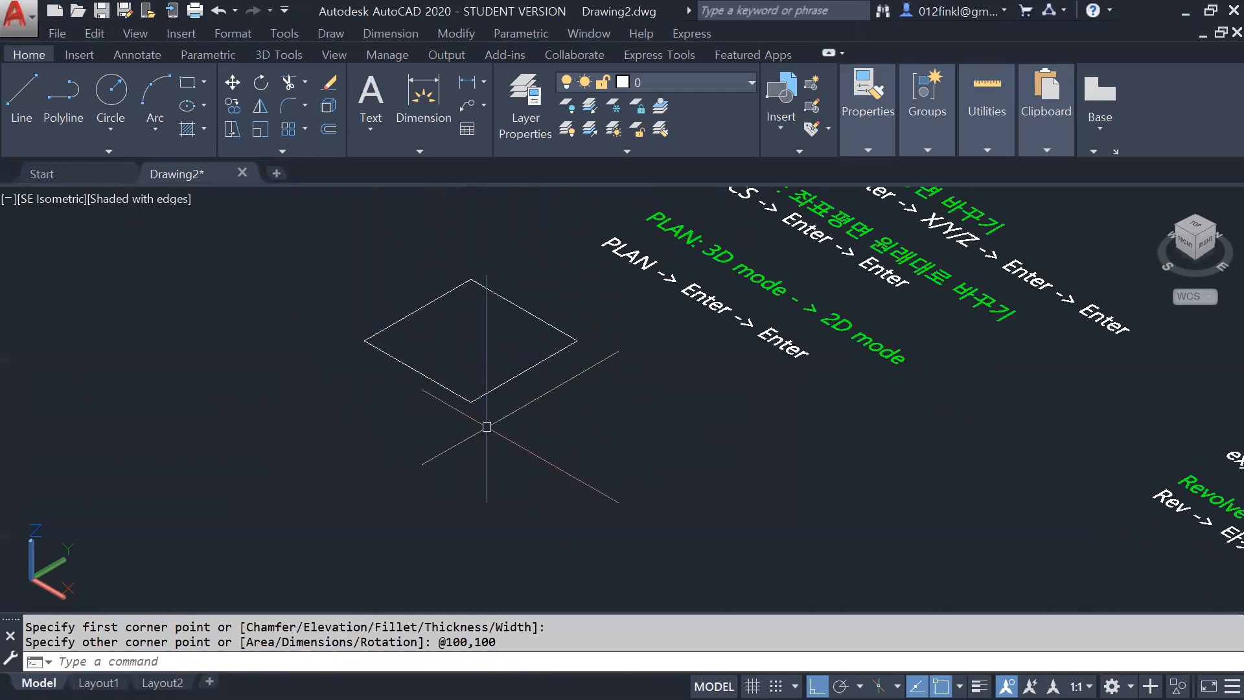
pyautogui.click(486, 426)
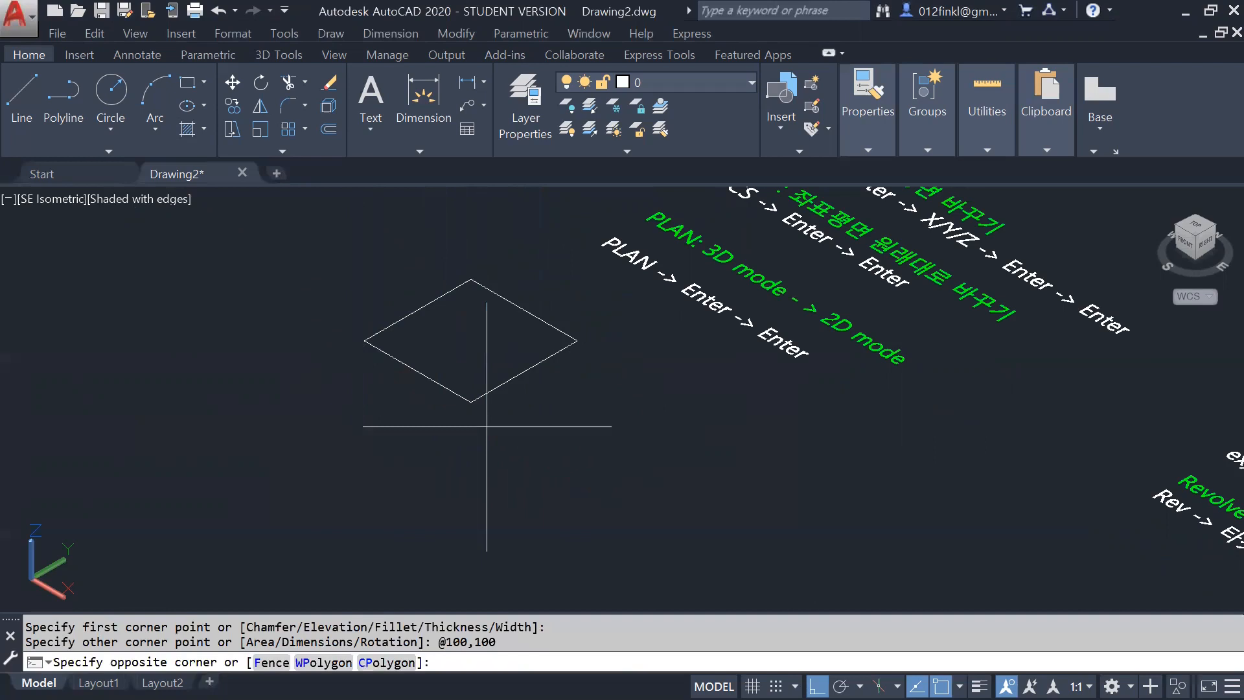
pyautogui.click(508, 416)
pyautogui.write('EXt')
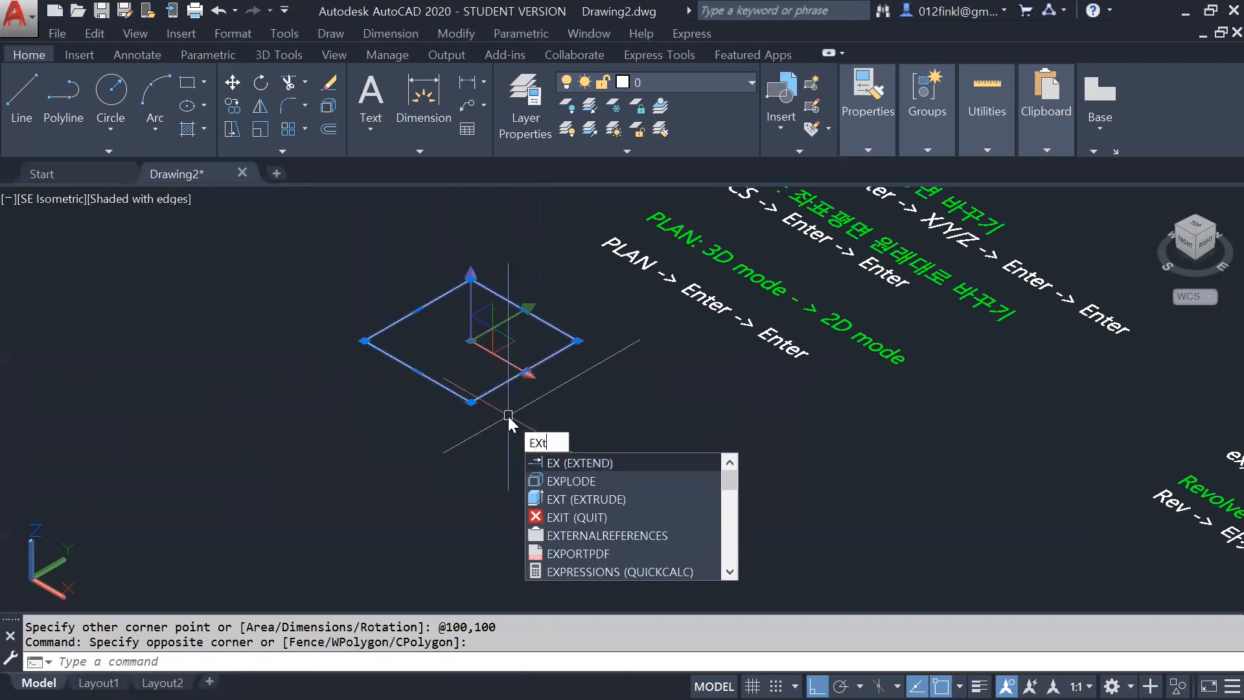
pyautogui.press('Return')
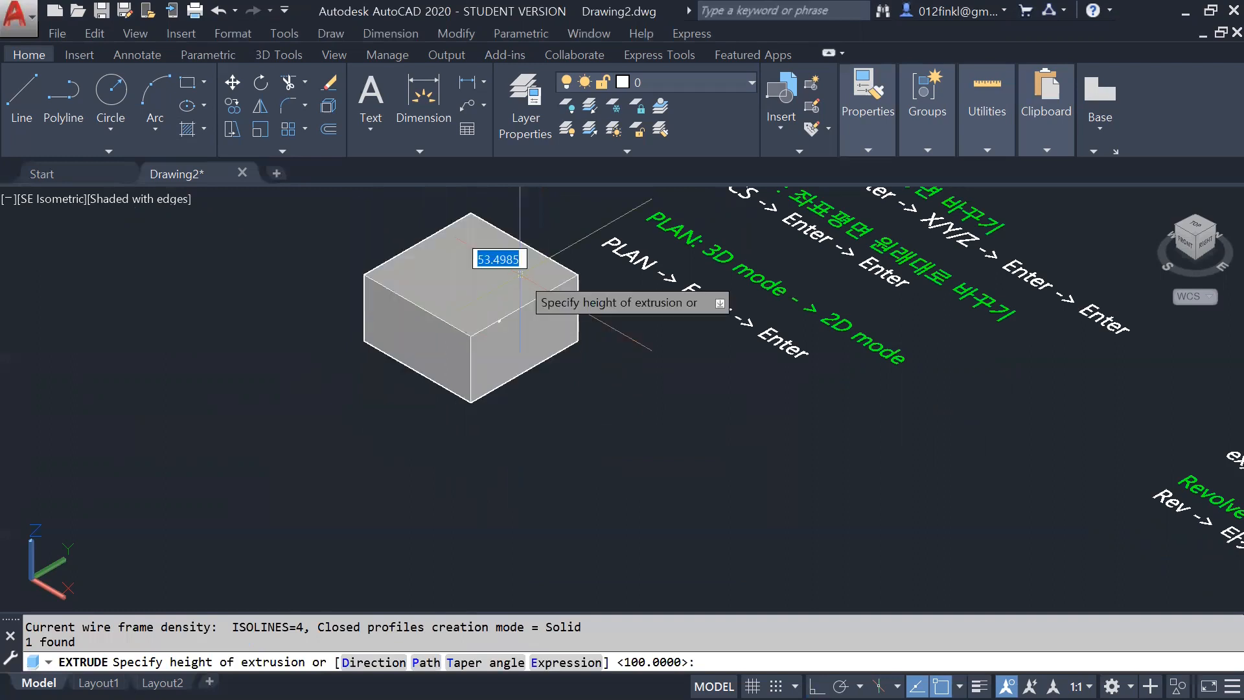
pyautogui.write('100')
pyautogui.press('Return')
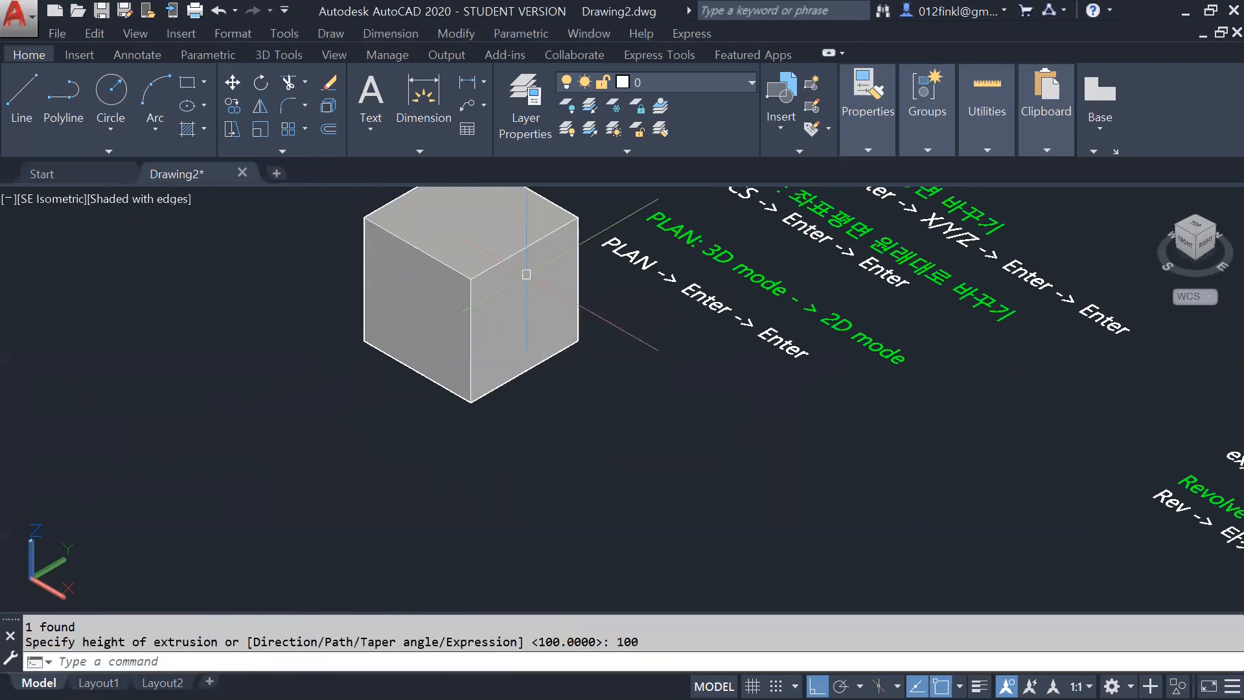
pyautogui.press('Escape')
# Step: Draw a rectangle on the ground adjoining the cube's right face, spanning the full length of its base edge
pyautogui.scroll(-1, 522, 422)
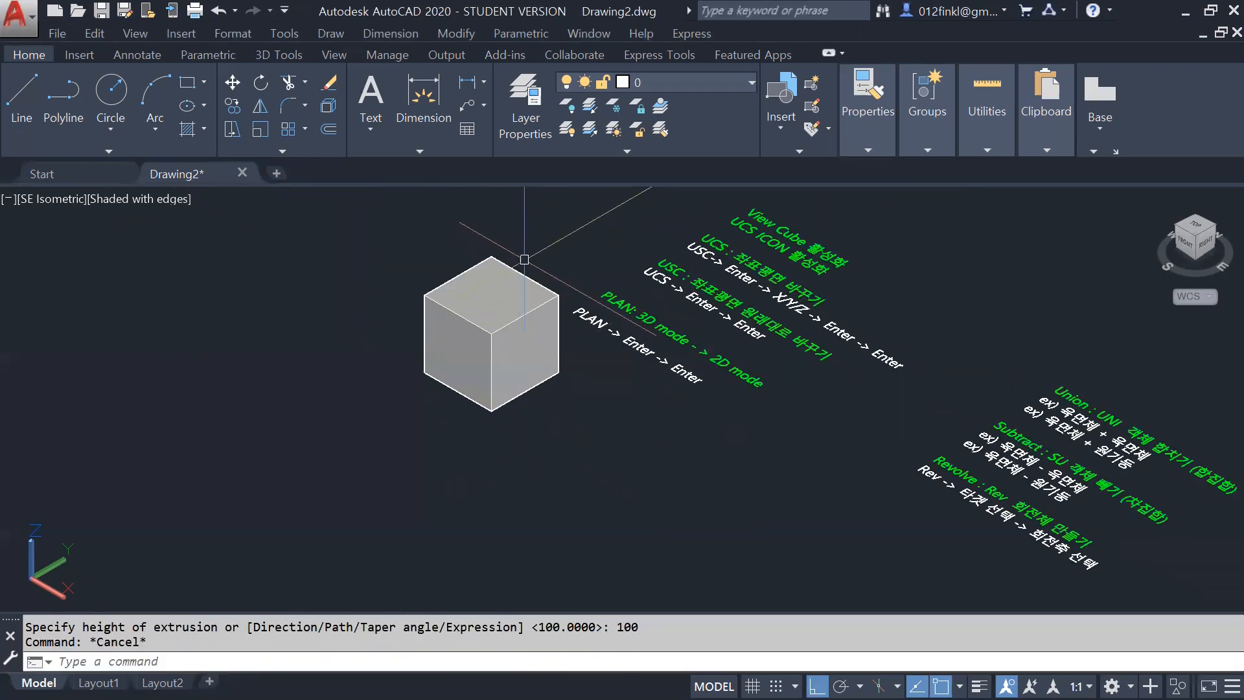
pyautogui.scroll(1, 524, 266)
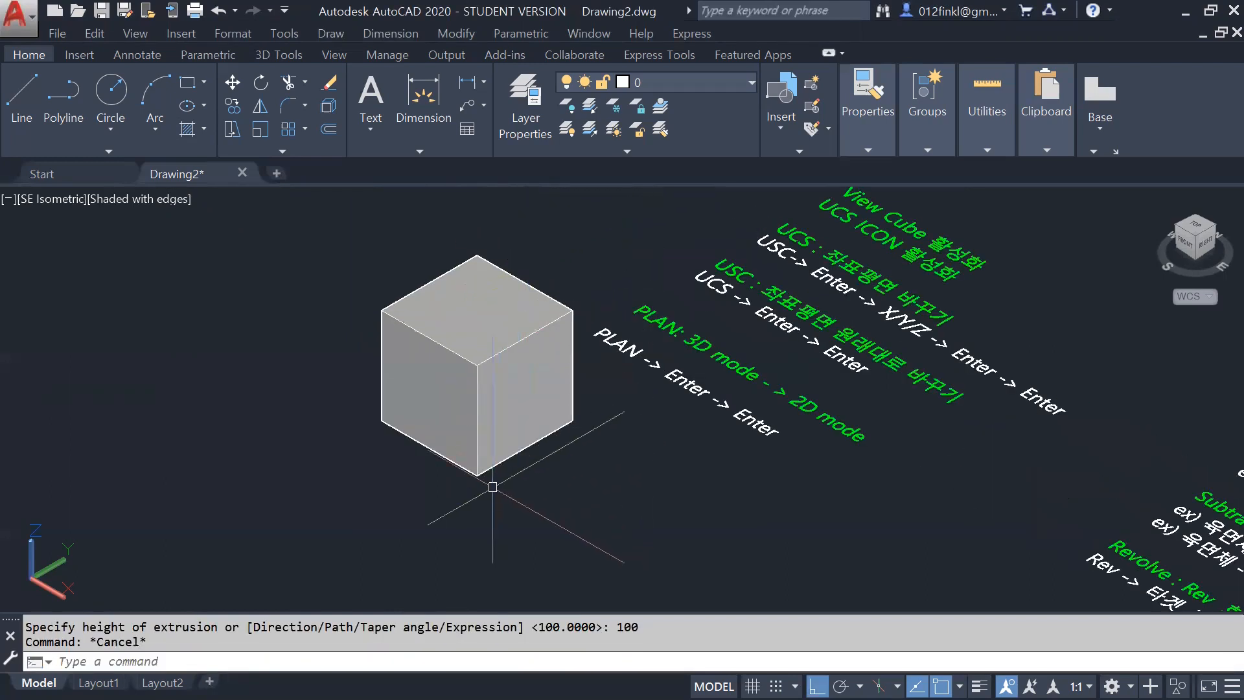
pyautogui.click(189, 84)
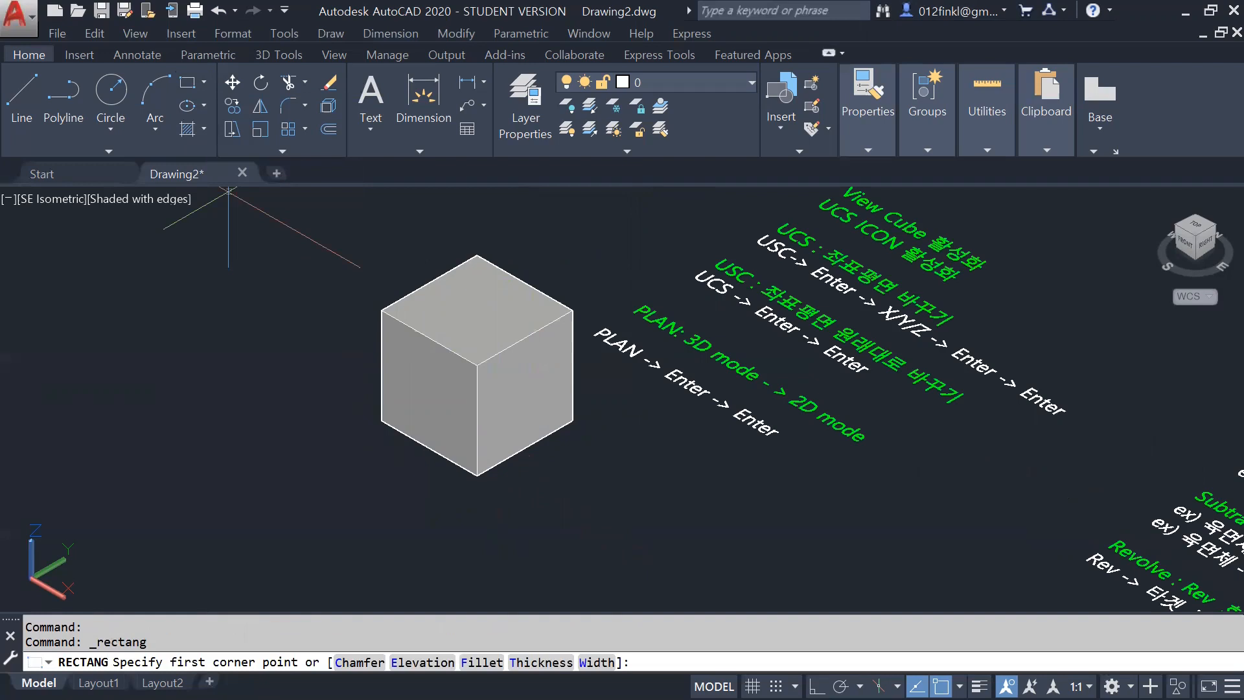
pyautogui.click(477, 475)
pyautogui.click(634, 457)
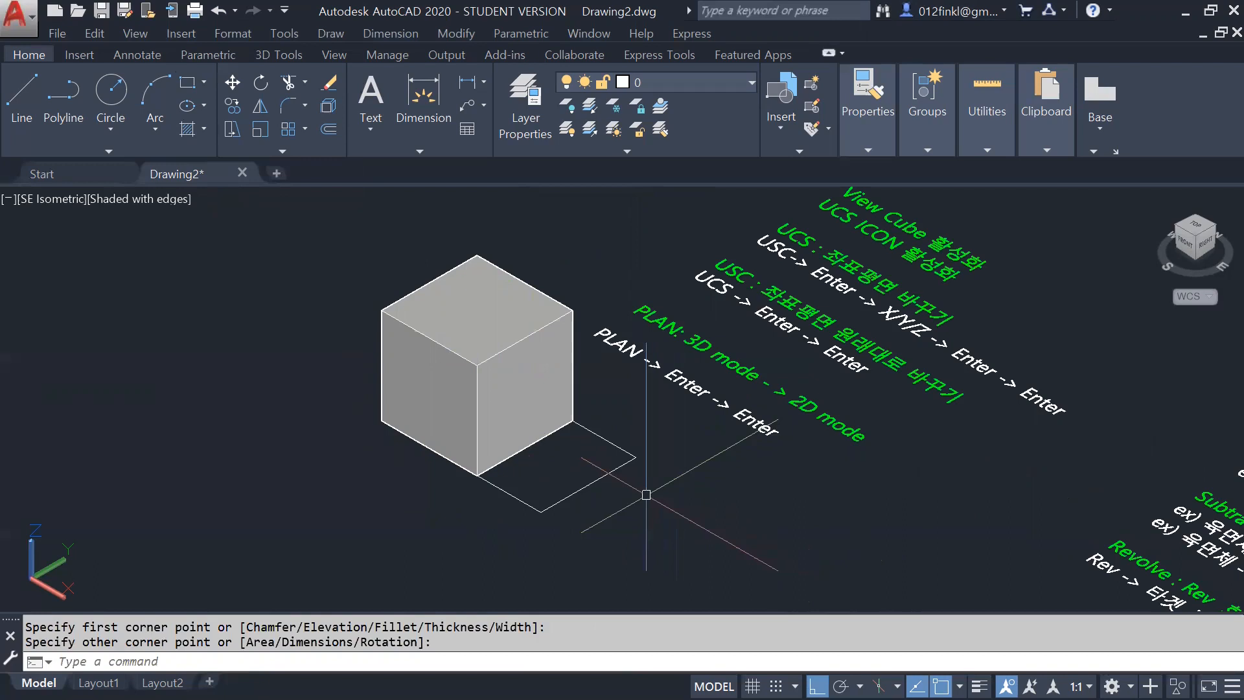
pyautogui.press('Escape')
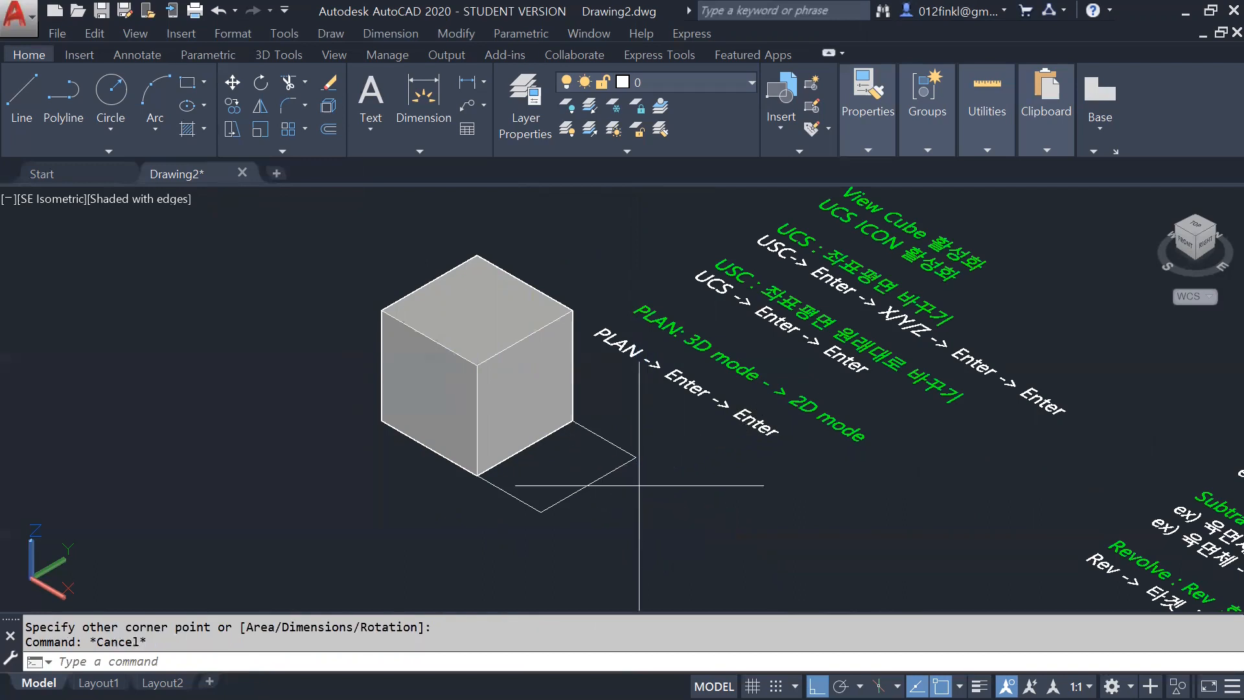
# Step: Try to extrude the rectangle beside the cube by 80 downward, and undo the extrusion
pyautogui.click(639, 485)
pyautogui.write('ext')
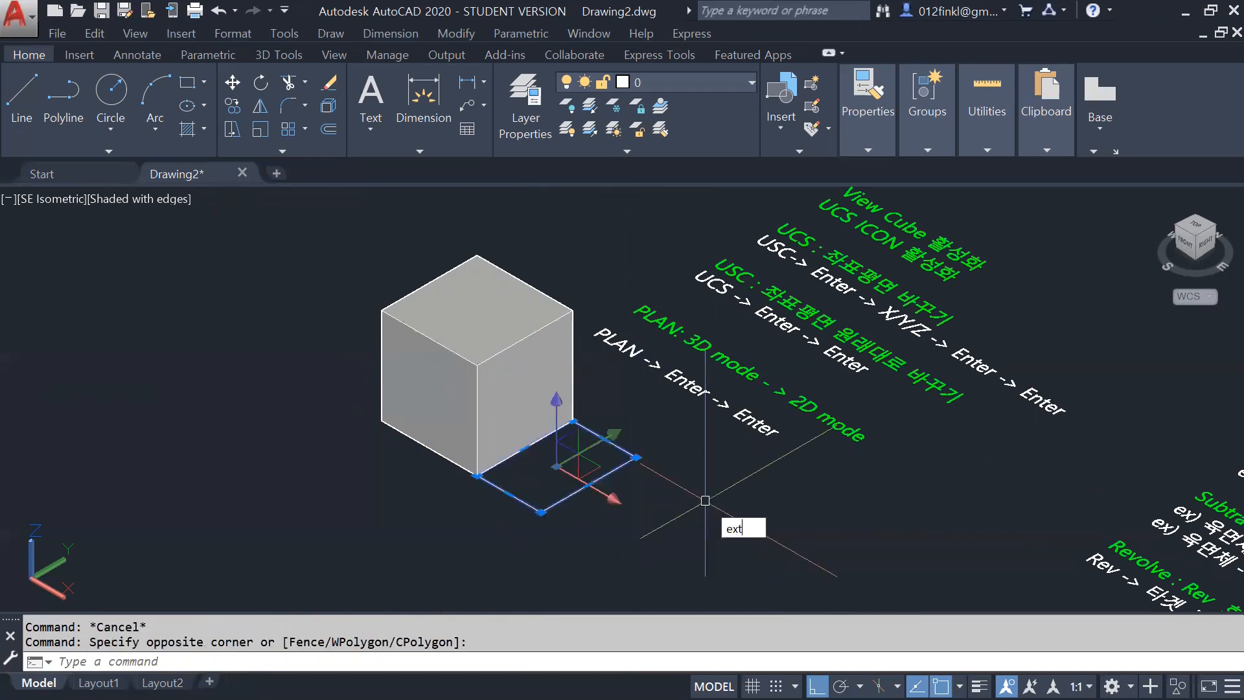
pyautogui.press('Return')
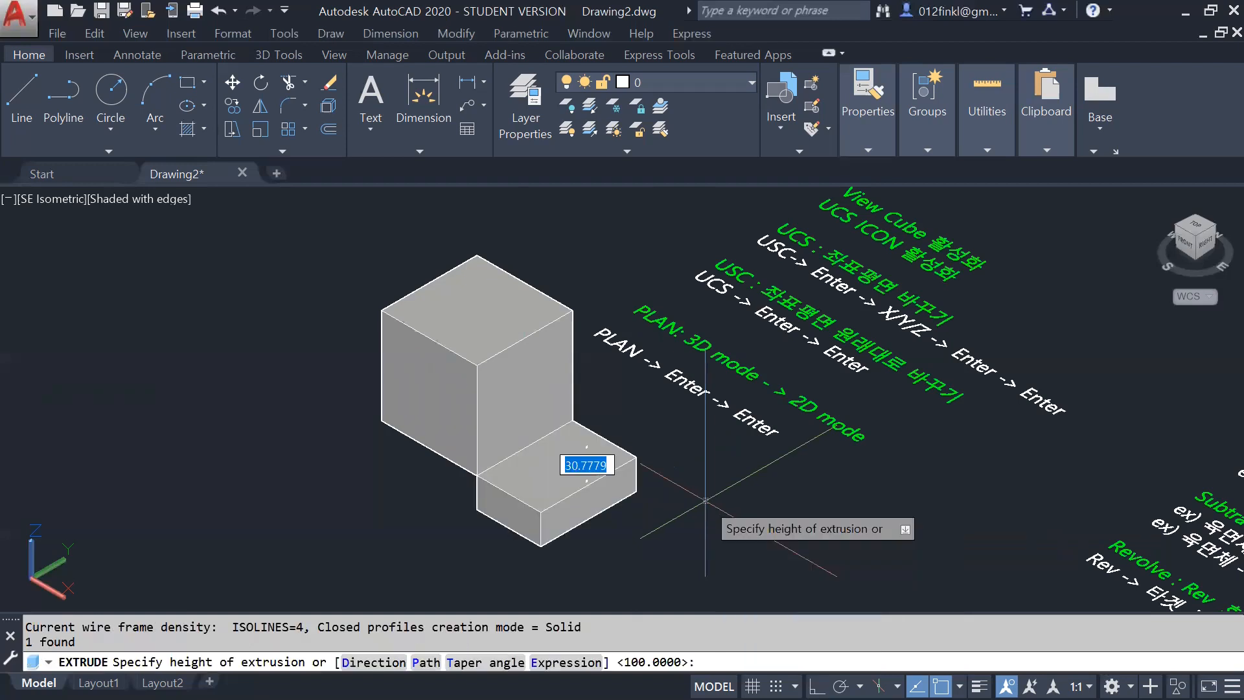
pyautogui.write('80')
pyautogui.press('Return')
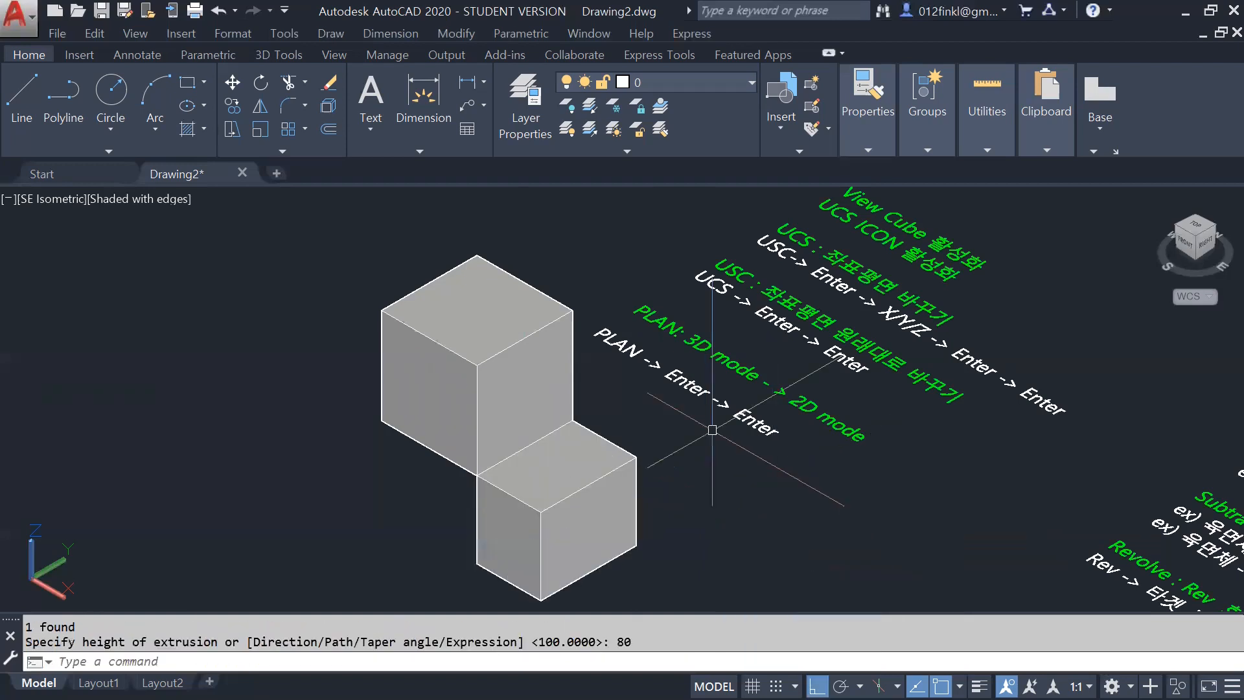
pyautogui.hotkey('ctrl', 'z')
# Step: Extrude the rectangle adjoining the cube upward to a height of 50
pyautogui.click(669, 481)
pyautogui.click(628, 442)
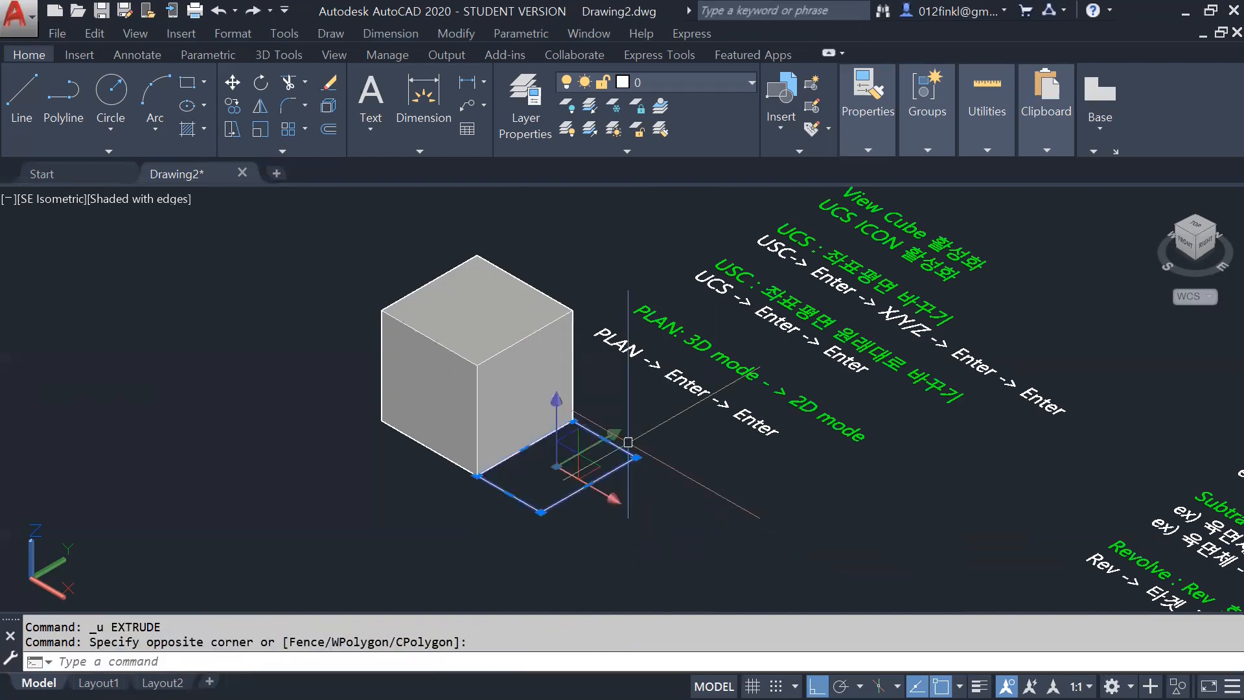
pyautogui.write('EXT')
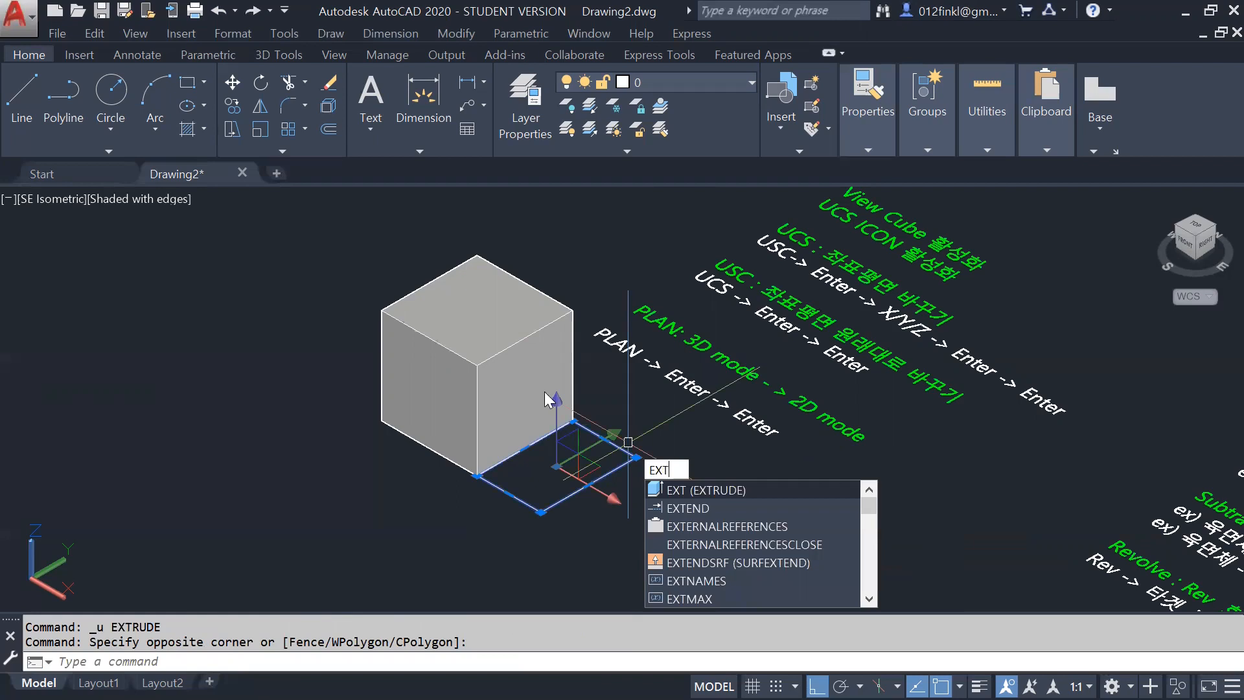
pyautogui.press('Return')
pyautogui.write('50')
pyautogui.press('Return')
pyautogui.press('Escape')
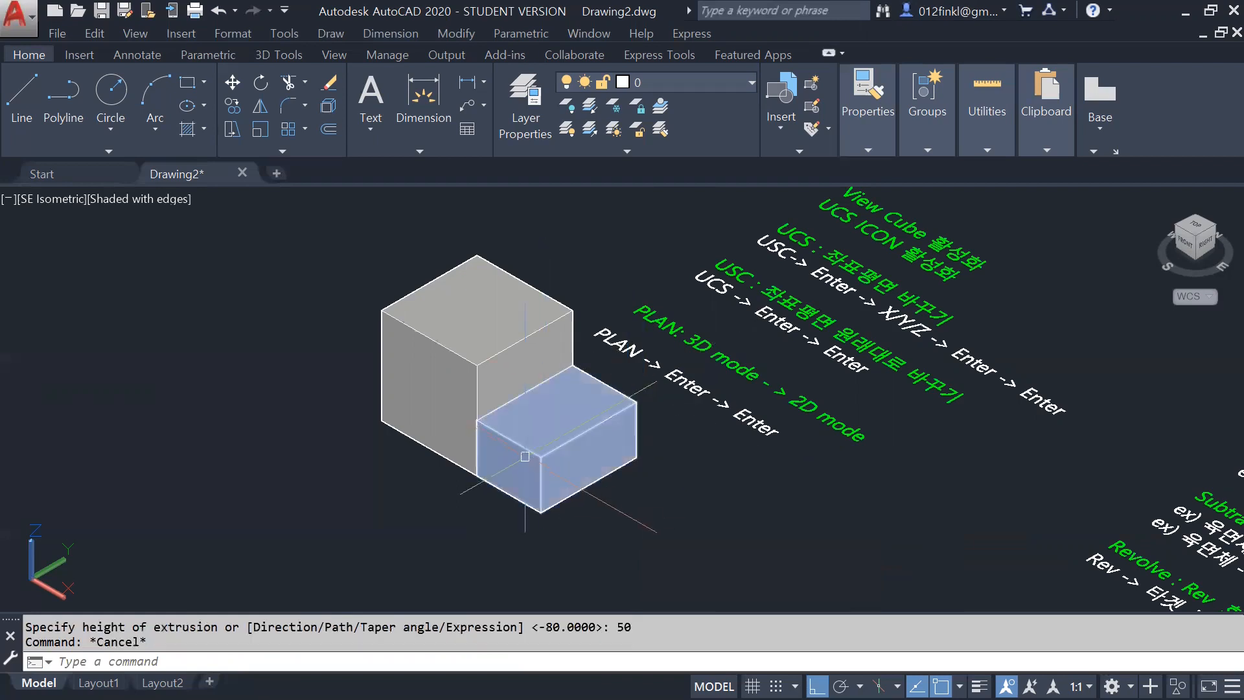
# Step: Move the cube and the adjoining lower box together beside the Union and Subtract notes, with Ortho off
pyautogui.scroll(3, 476, 447)
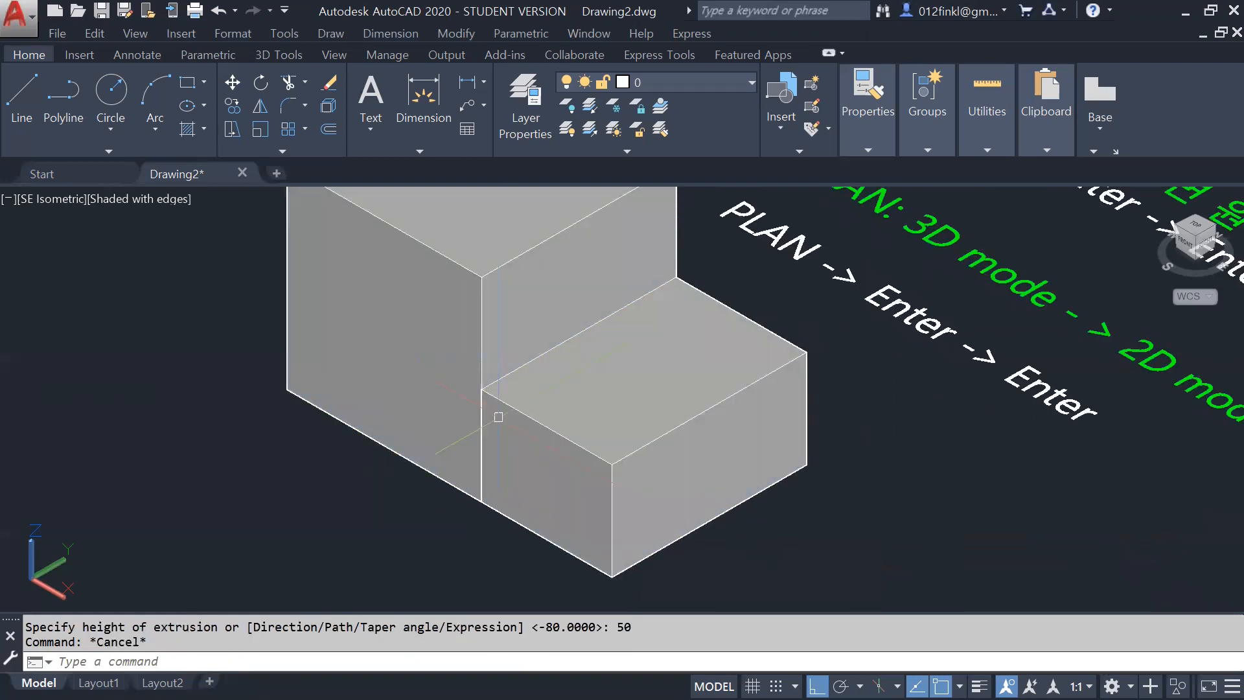
pyautogui.scroll(-1, 454, 363)
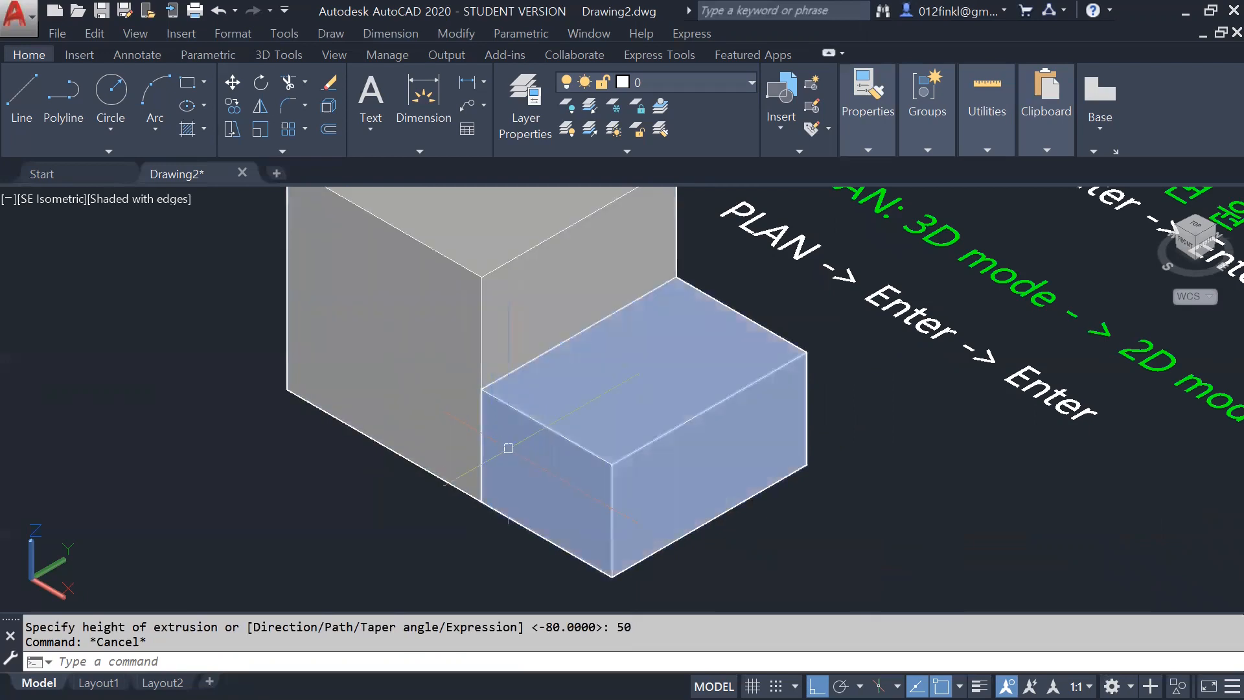
pyautogui.scroll(-2, 445, 446)
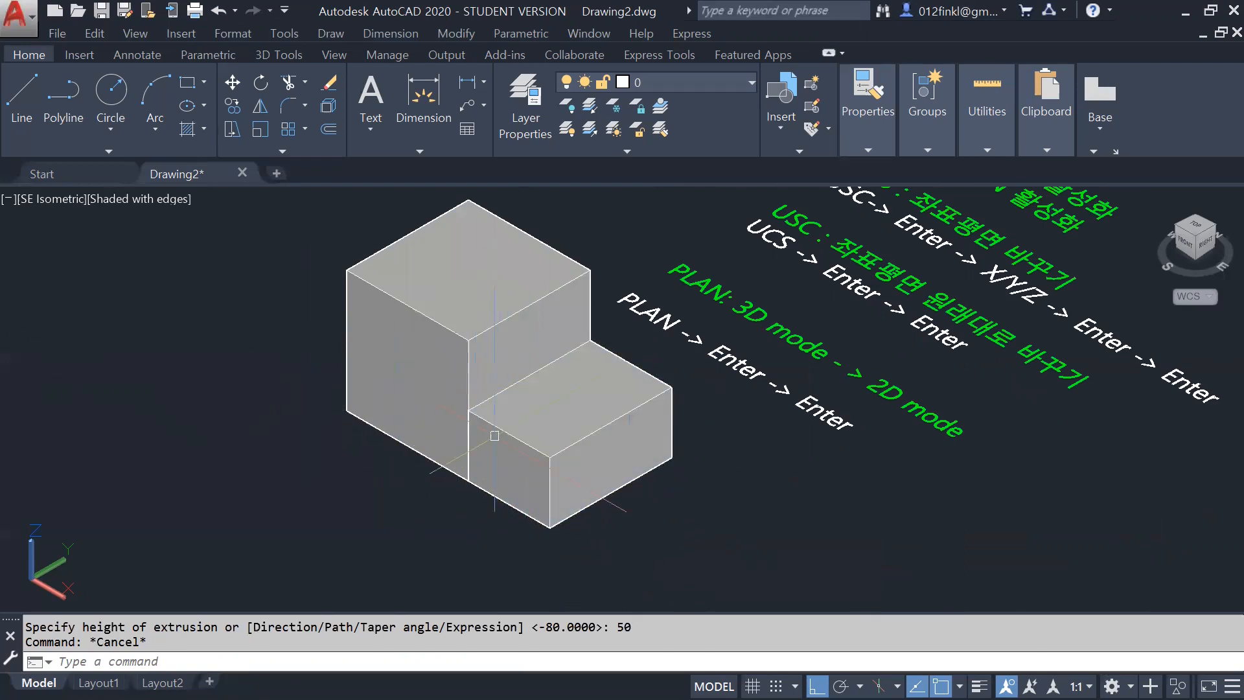
pyautogui.scroll(3, 477, 416)
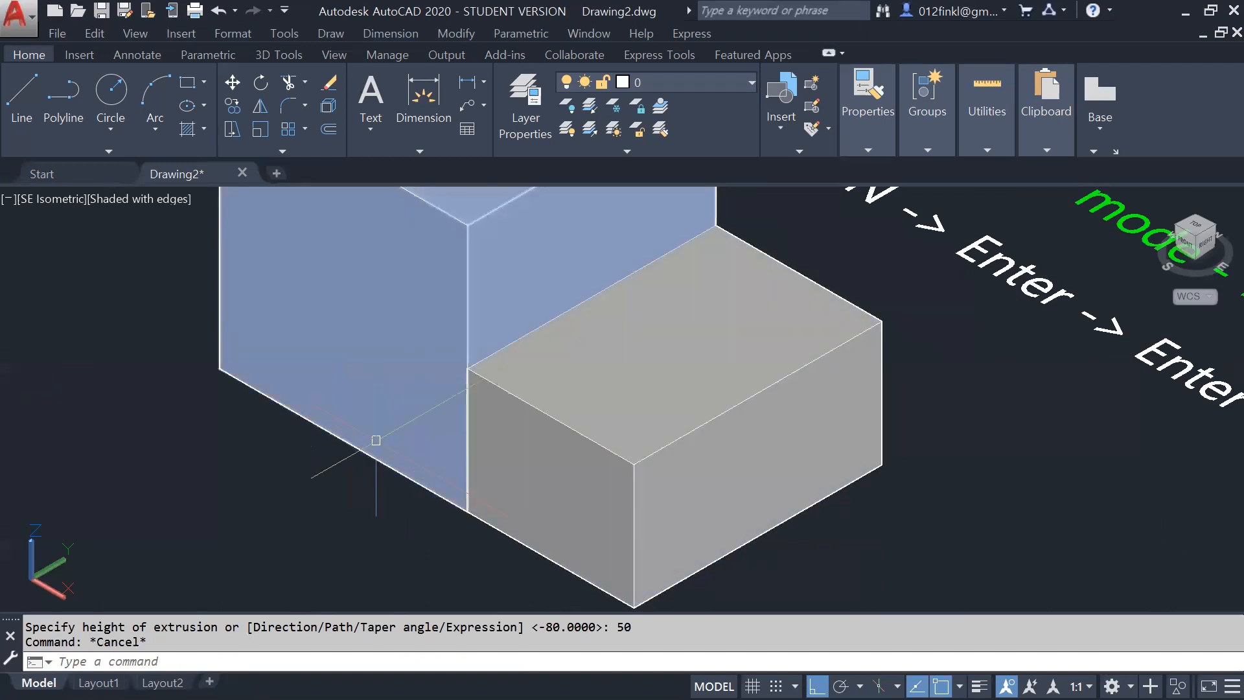
pyautogui.scroll(-5, 278, 522)
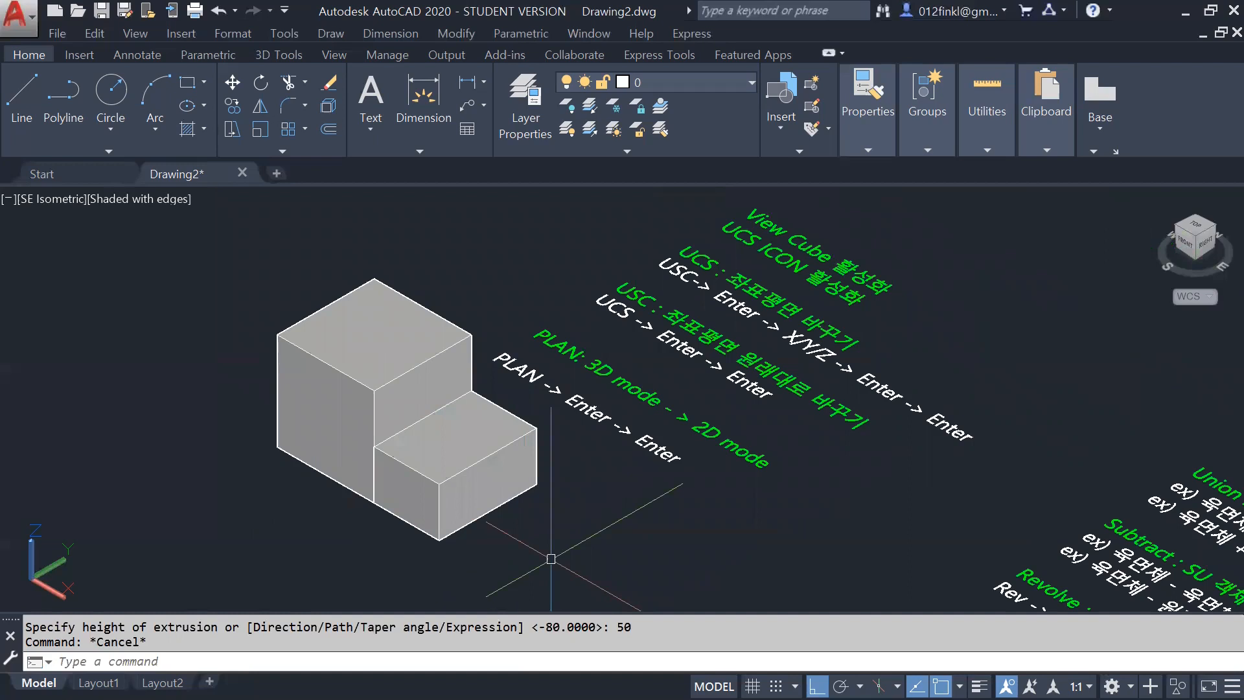
pyautogui.scroll(-2, 550, 558)
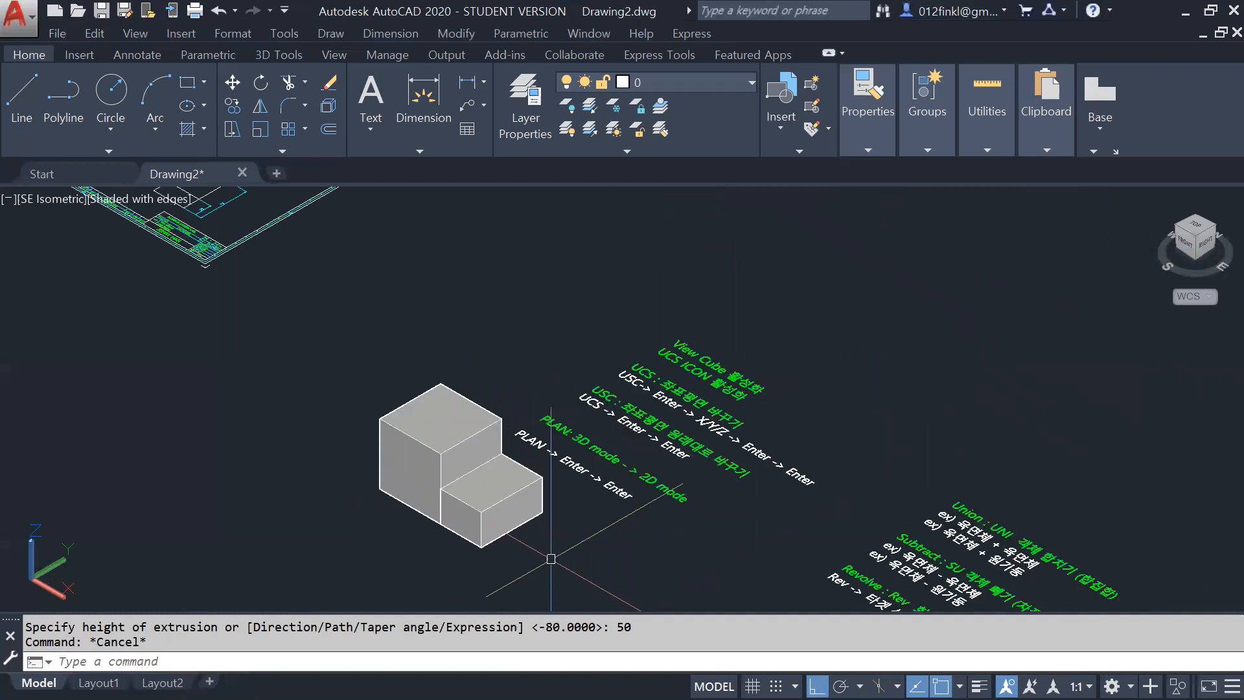
pyautogui.moveTo(551, 558); pyautogui.dragTo(416, 460, button='middle')
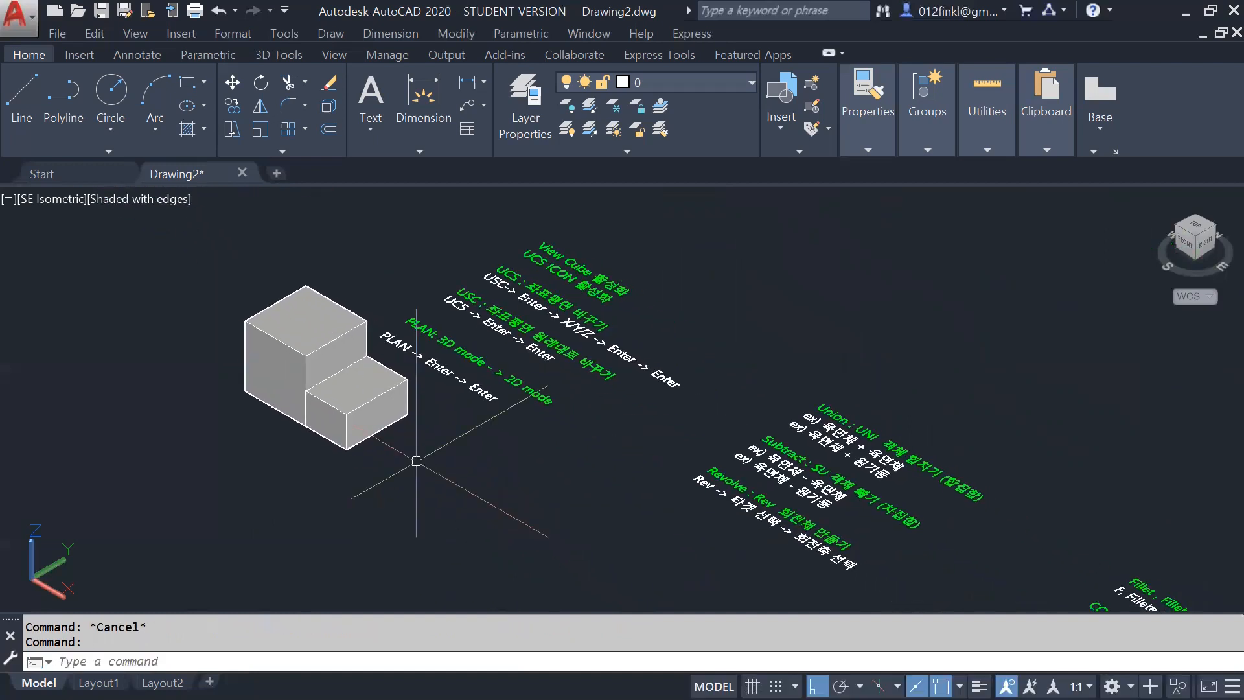
pyautogui.click(376, 495)
pyautogui.click(290, 393)
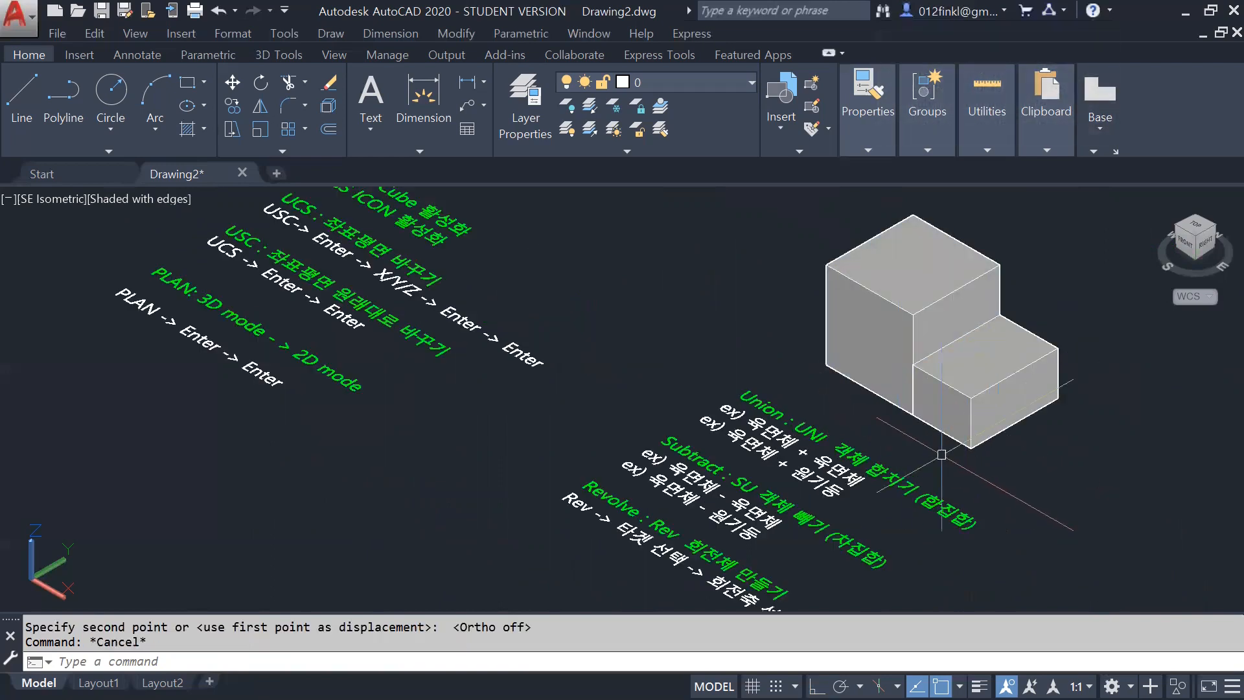
pyautogui.moveTo(941, 454); pyautogui.dragTo(703, 433, button='middle')
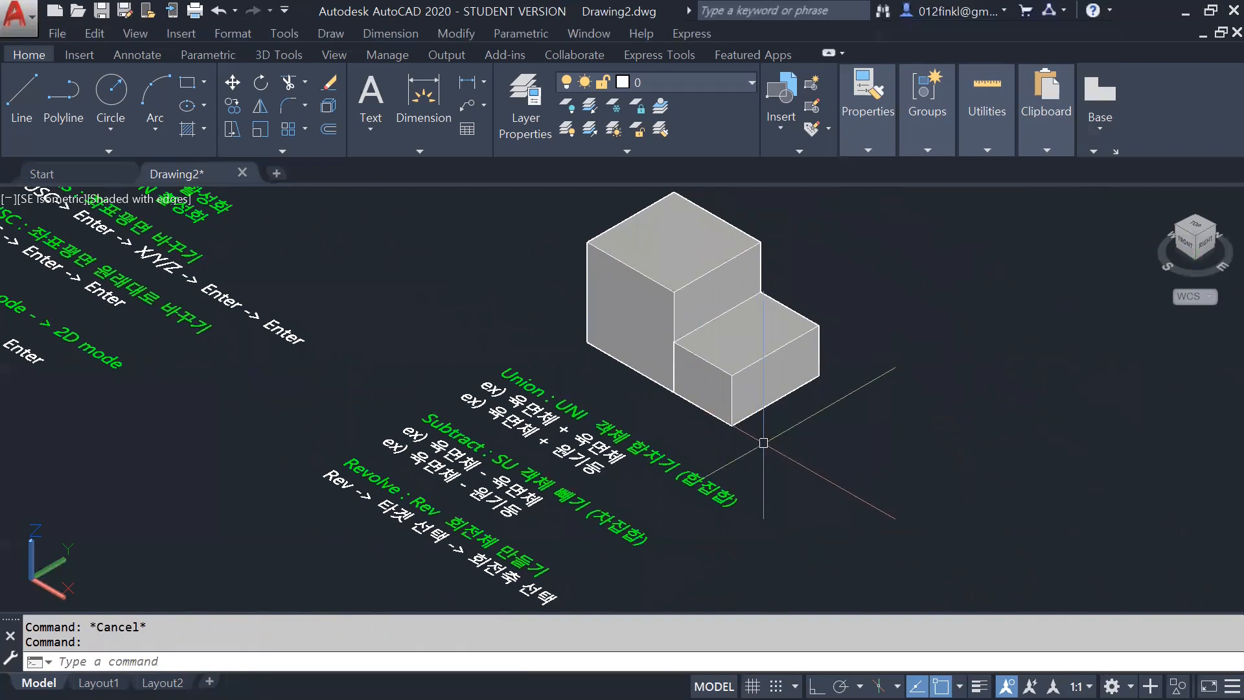
# Step: Try to combine the cube and the adjoining lower box into one solid with Union, and undo the union
pyautogui.write('UNI')
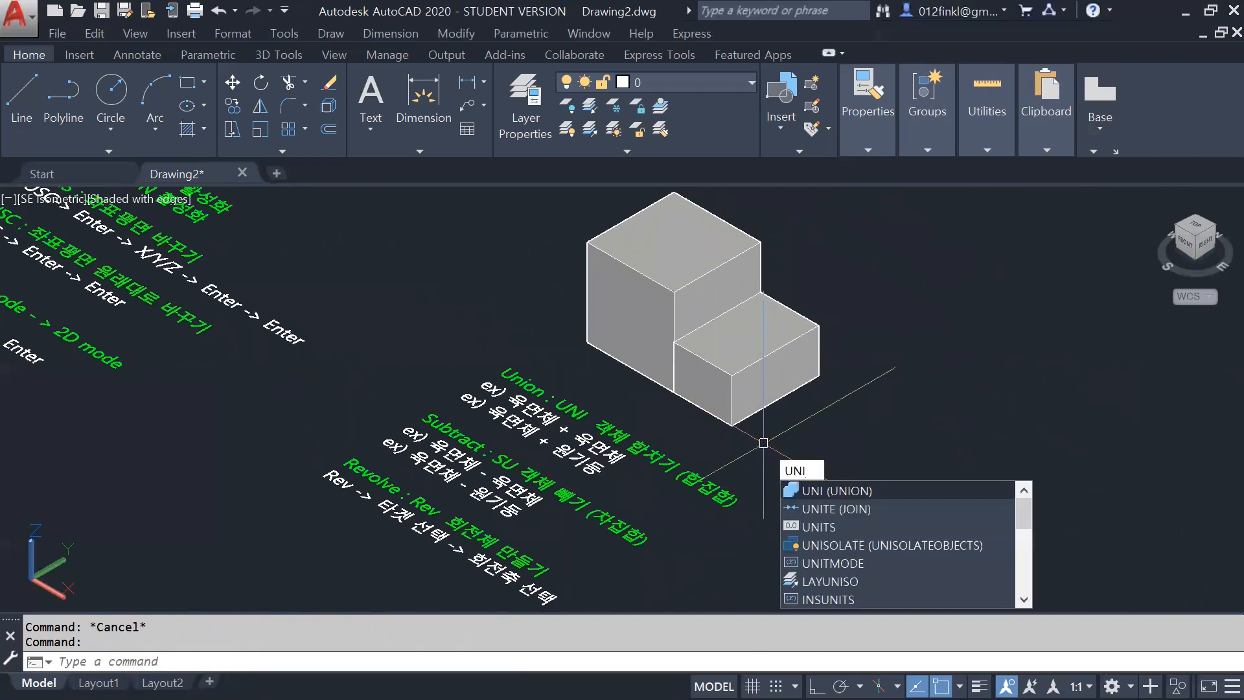
pyautogui.press('Return')
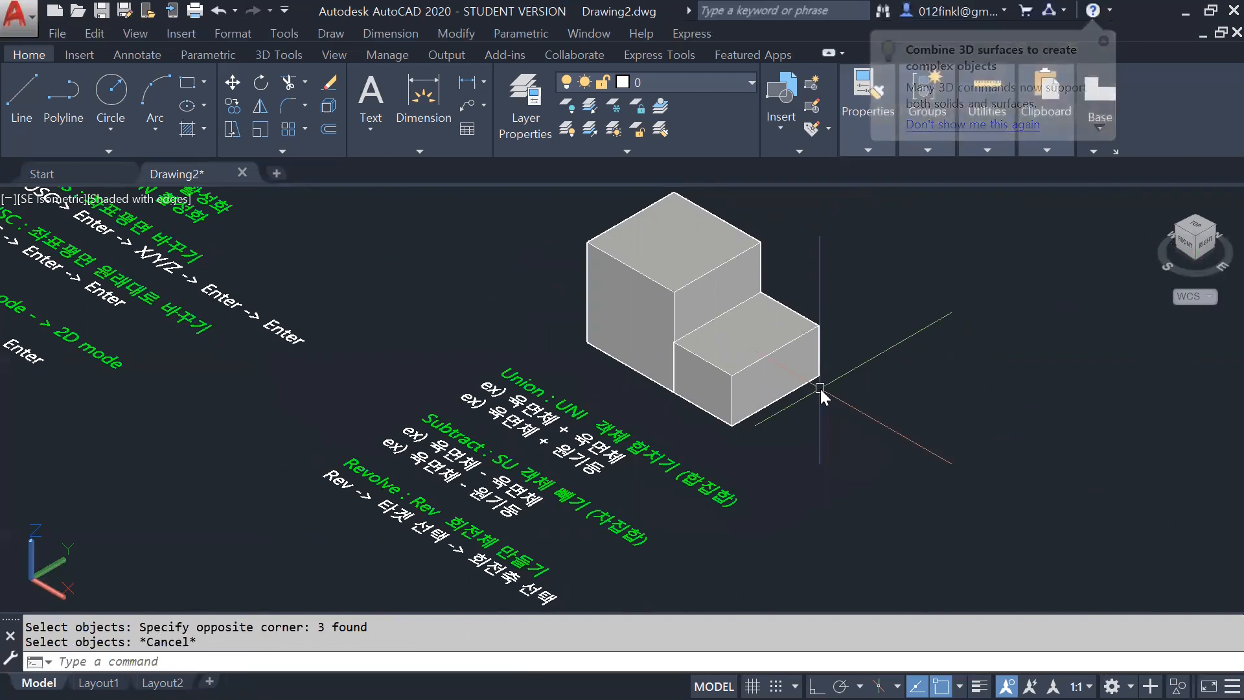
pyautogui.write('uni')
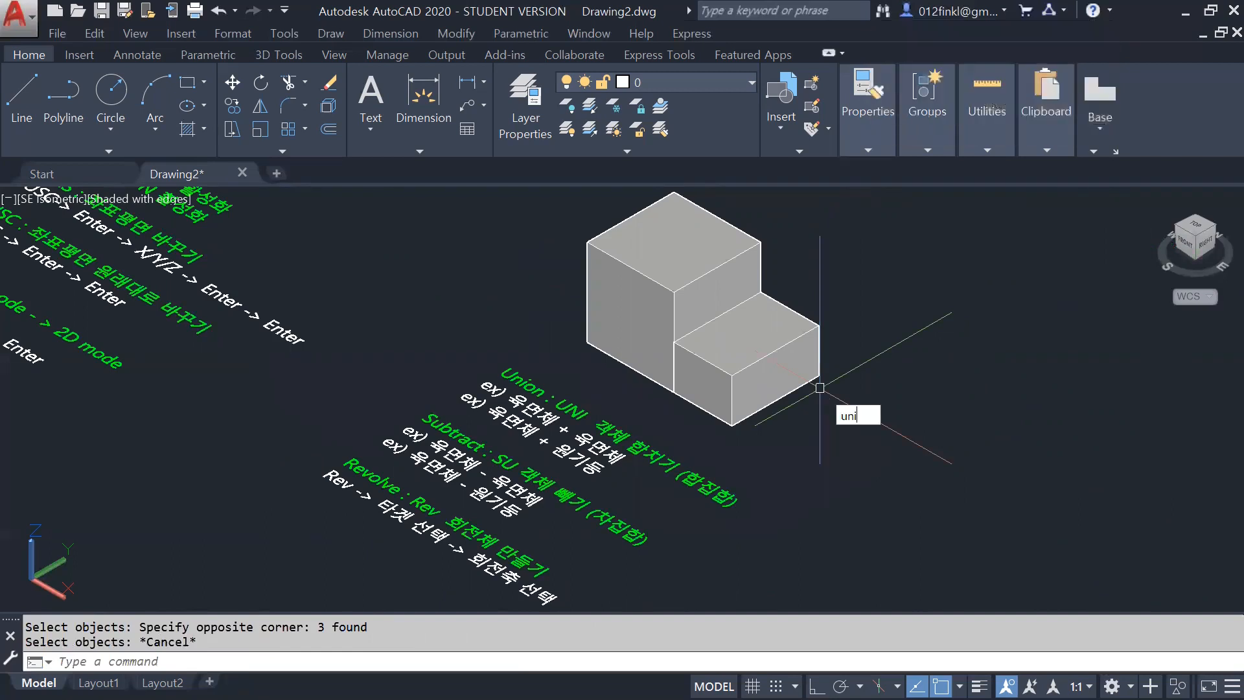
pyautogui.press('Return')
pyautogui.click(876, 417)
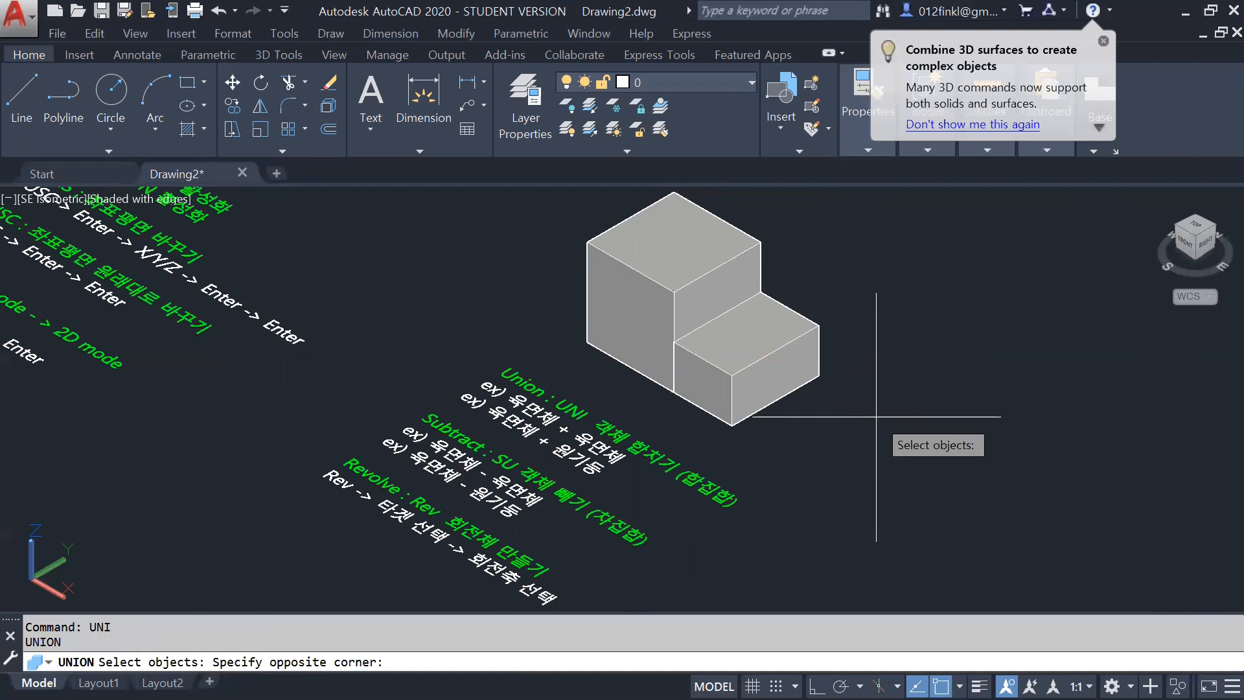
pyautogui.click(1053, 541)
pyautogui.press('Escape')
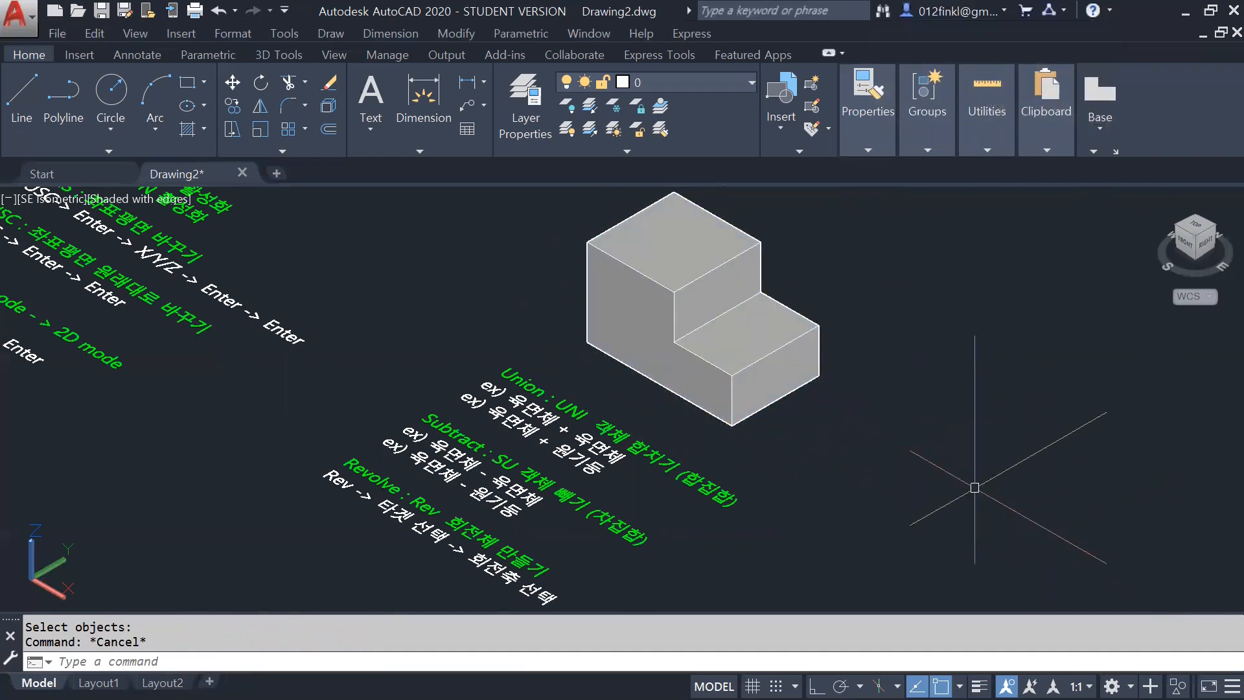
pyautogui.hotkey('ctrl', 'z')
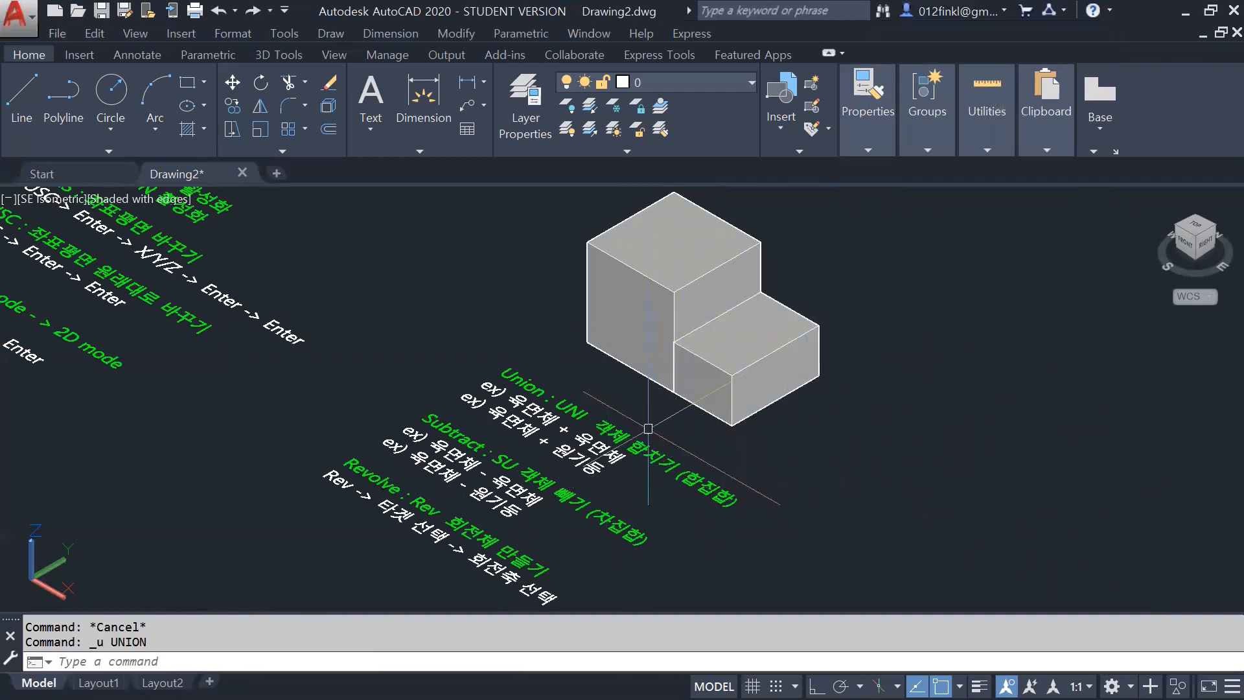
# Step: Select only the lower box adjoining the cube as a separate solid
pyautogui.click(739, 382)
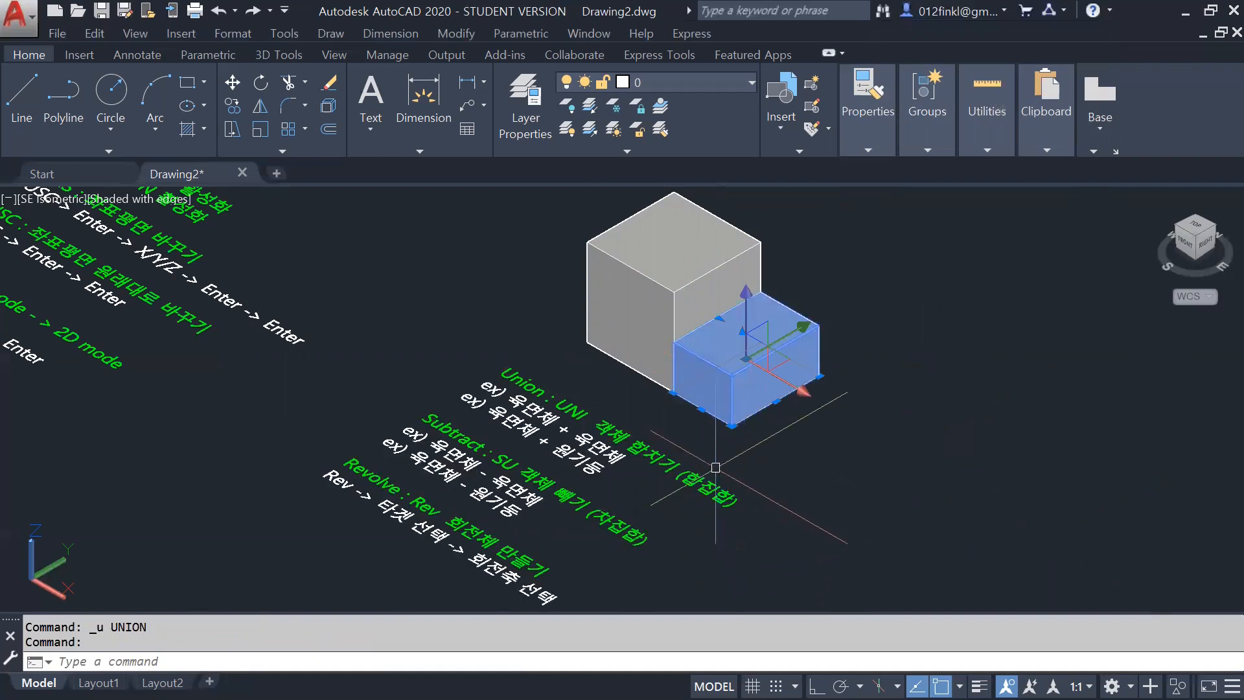
# Step: Combine the large cube and the smaller adjoining box into one solid with Union
pyautogui.press('Escape')
pyautogui.click(641, 305)
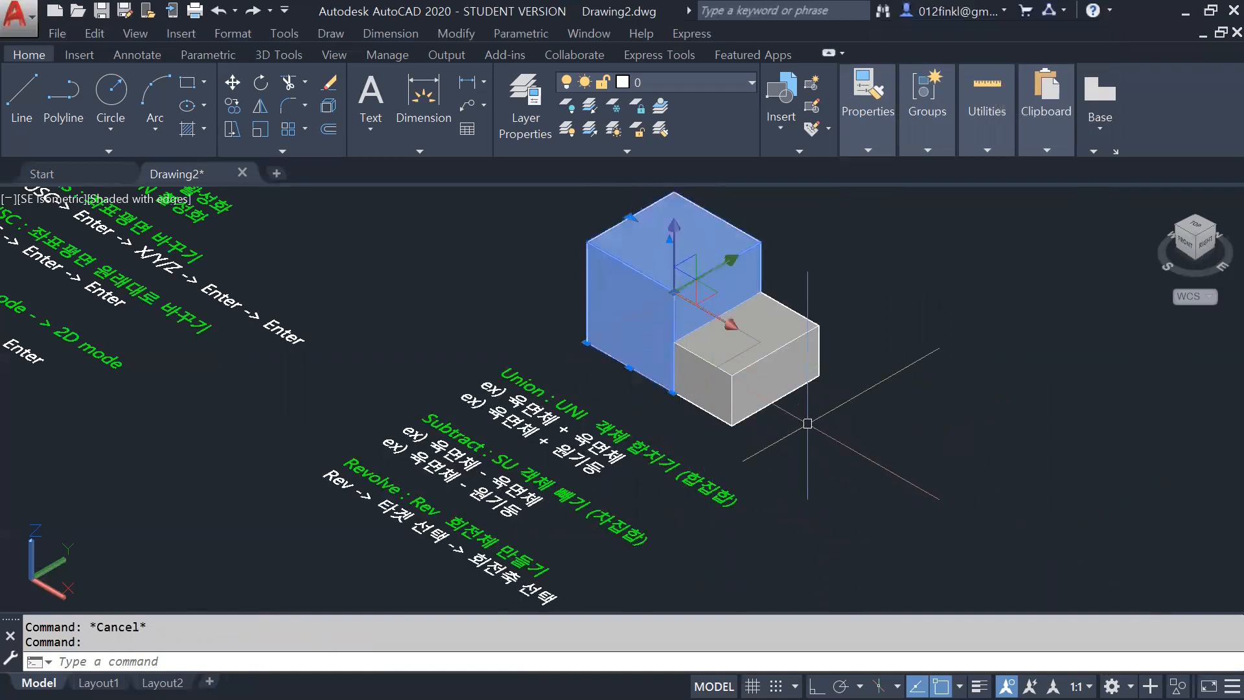
pyautogui.press('Escape')
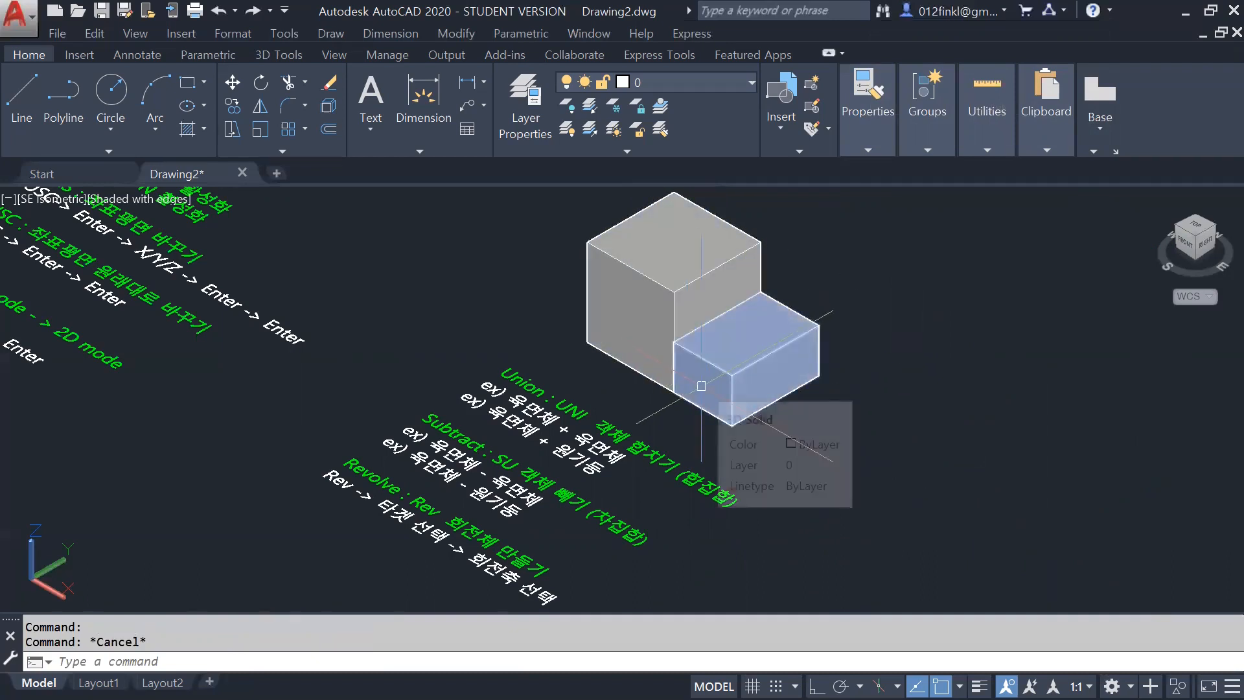
pyautogui.click(400, 665)
pyautogui.write('uni')
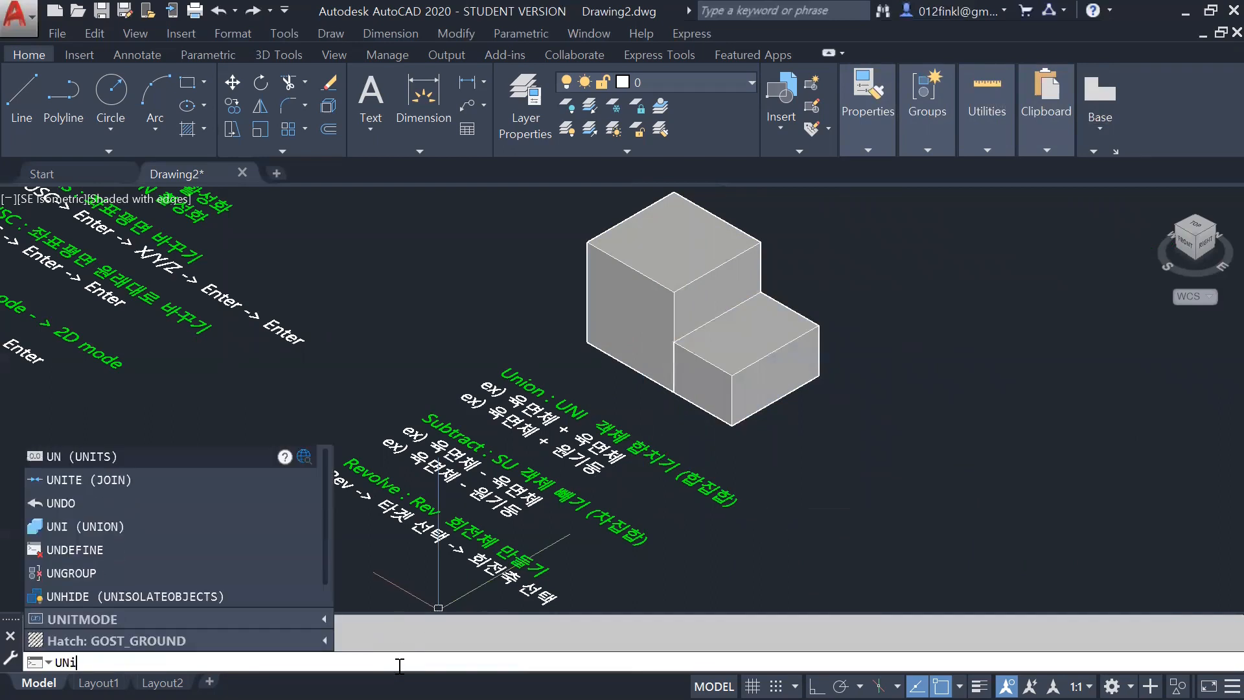
pyautogui.press('Return')
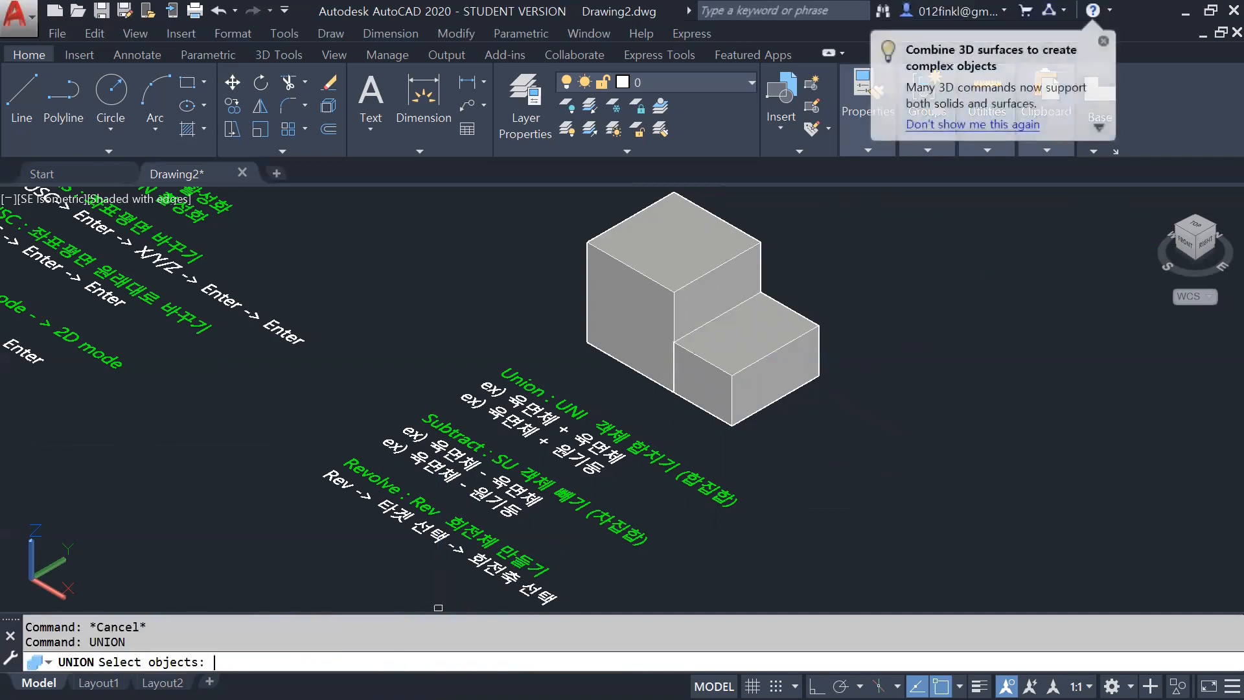
pyautogui.click(645, 348)
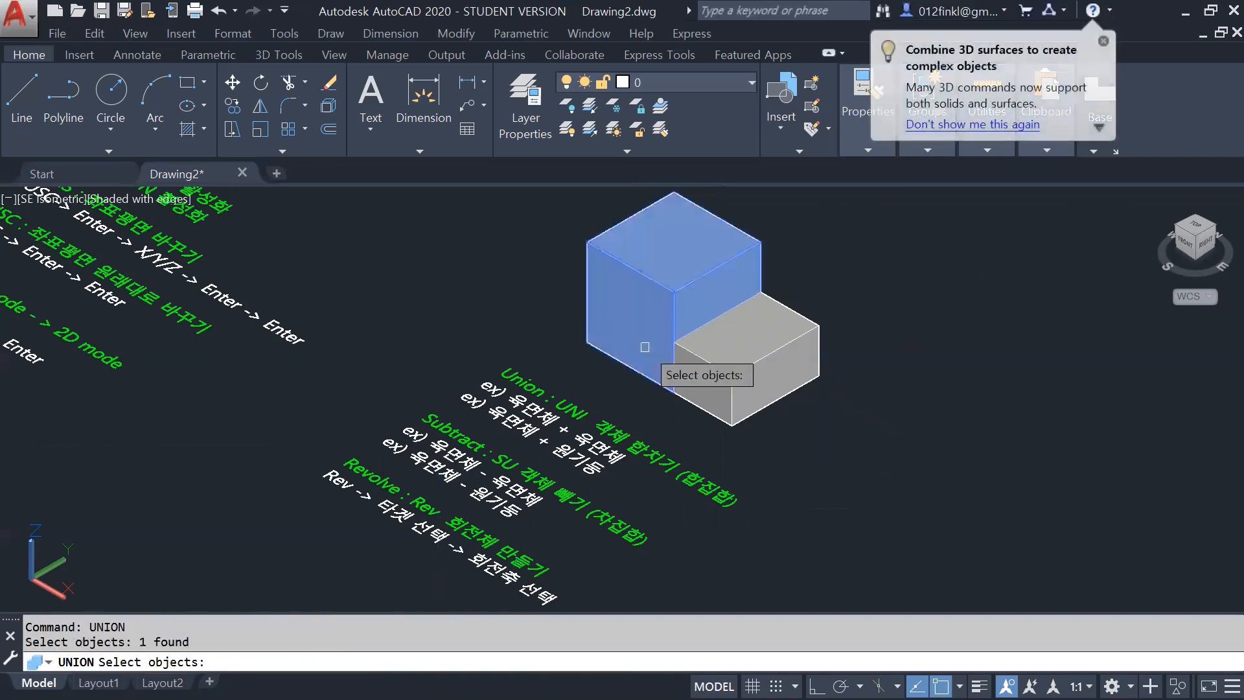
pyautogui.click(752, 363)
pyautogui.press('Return')
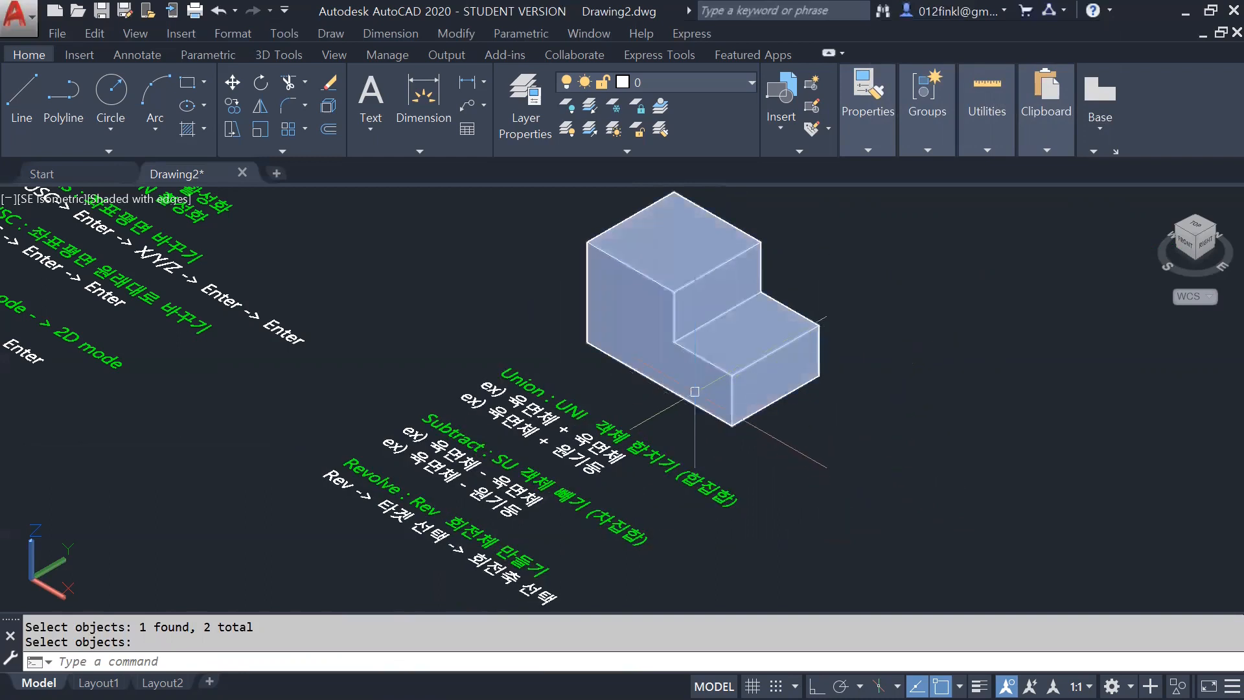
# Step: Draw a 100 by 100 rectangle in the empty space beside the stepped solid
pyautogui.moveTo(697, 411); pyautogui.dragTo(382, 412, button='middle')
pyautogui.press('Return')
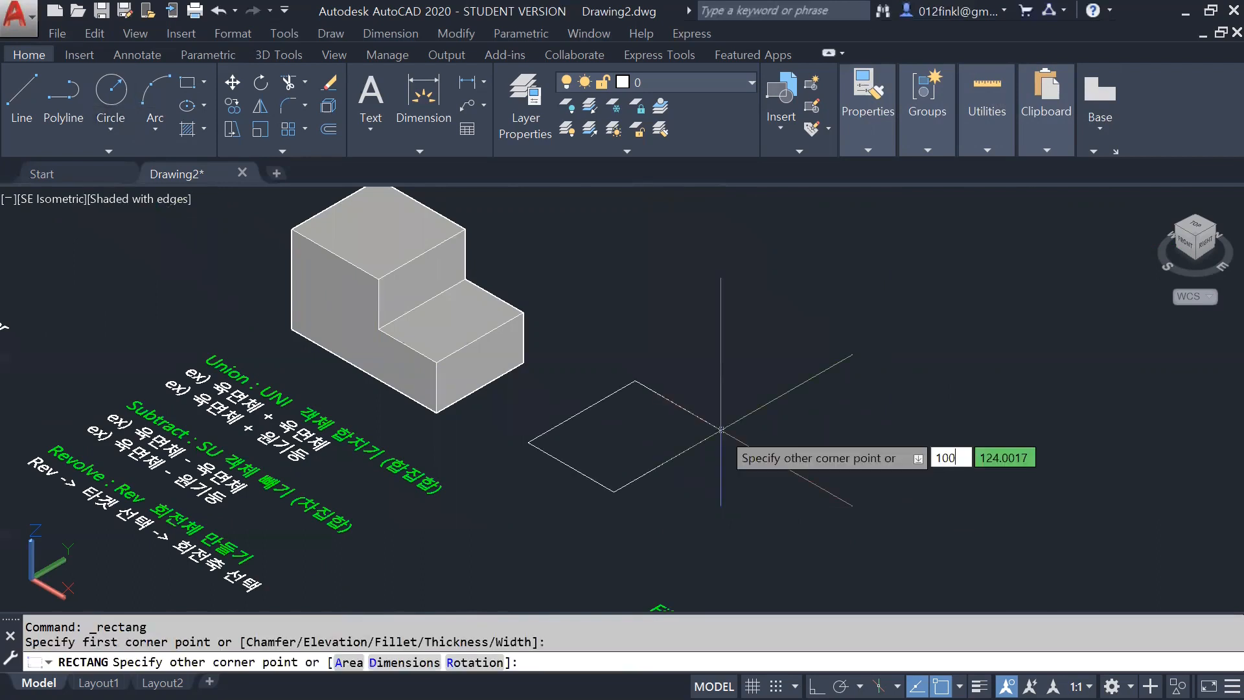
pyautogui.press('Tab')
pyautogui.write('100')
pyautogui.press('Return')
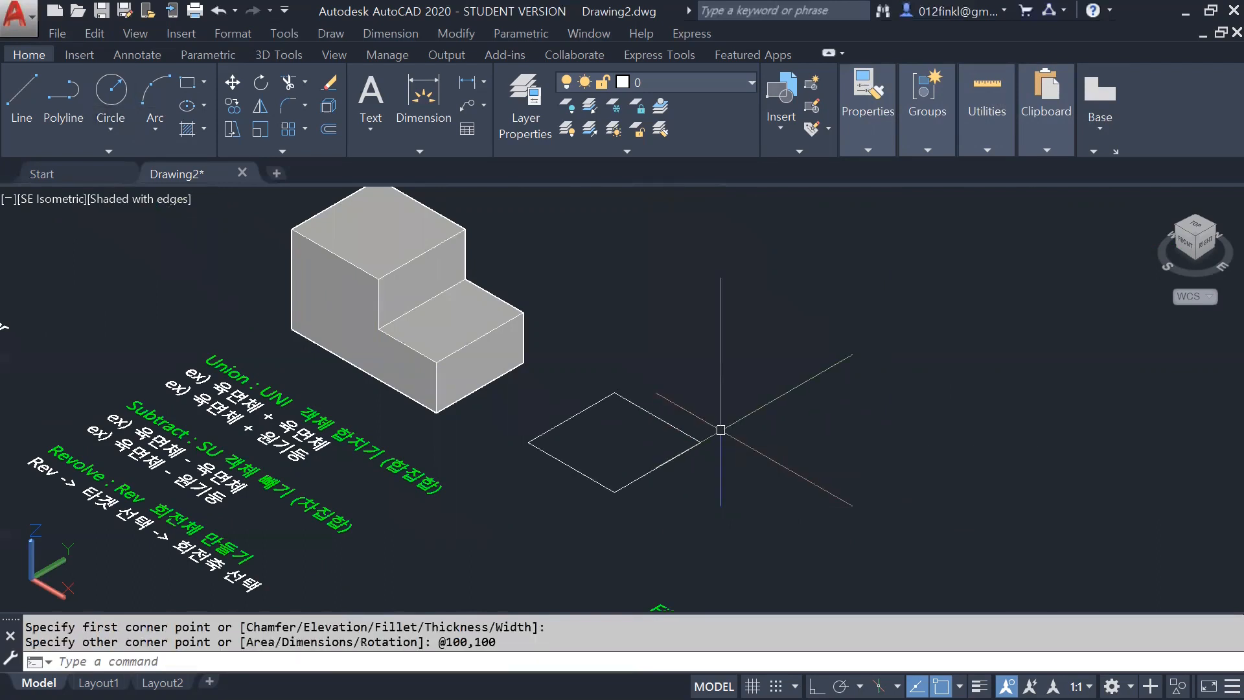
# Step: Extrude the square to a height of 30
pyautogui.click(658, 506)
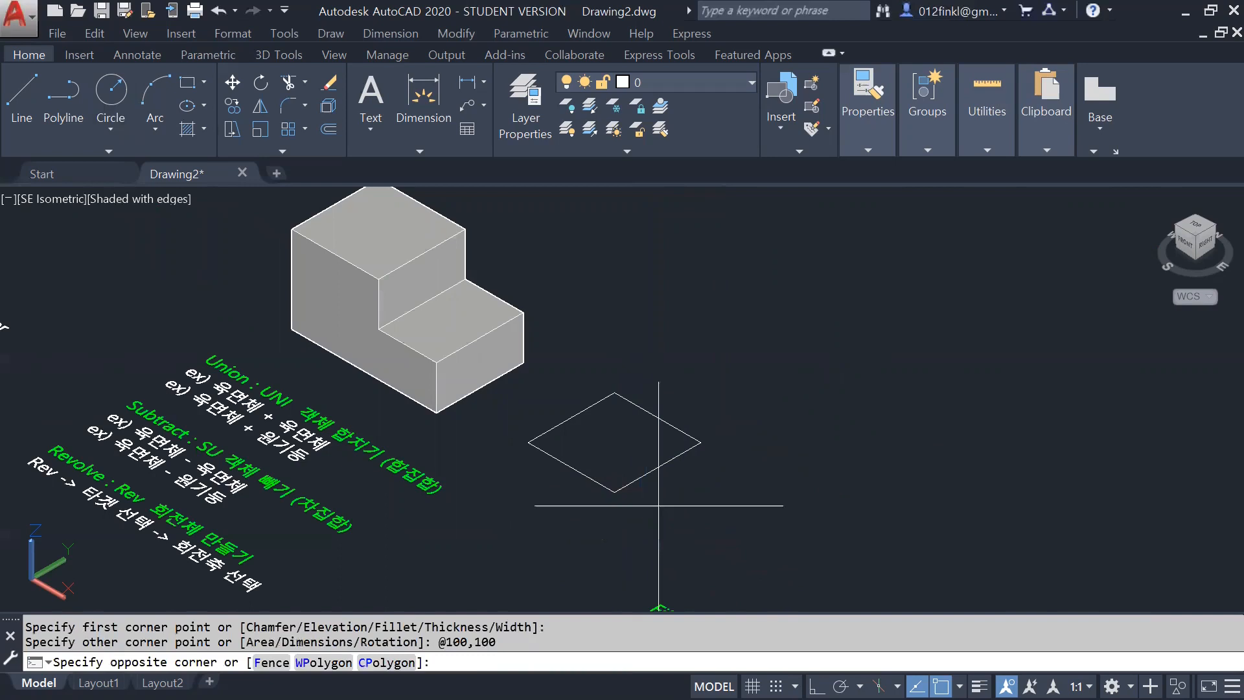
pyautogui.click(786, 486)
pyautogui.write('ext')
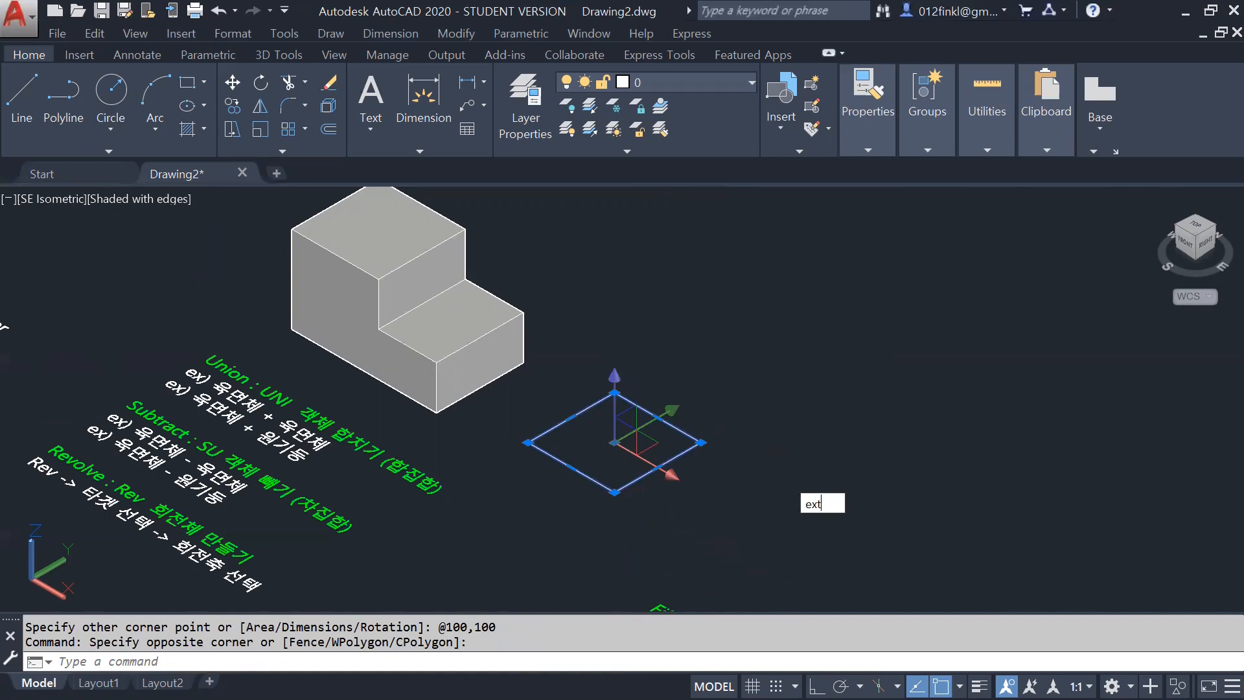
pyautogui.press('Return')
pyautogui.write('30')
pyautogui.press('Return')
pyautogui.press('Escape')
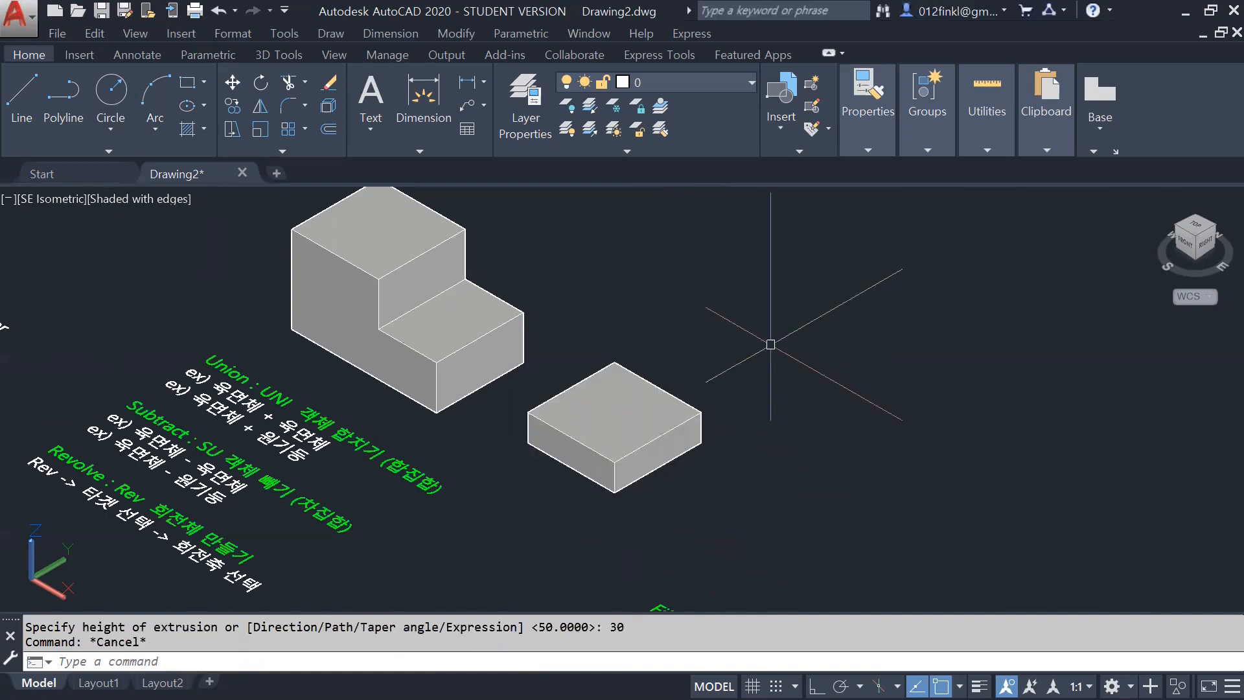
# Step: Draw a circle of radius 30 centred on the square block's top face, where the diagonals cross
pyautogui.click(103, 117)
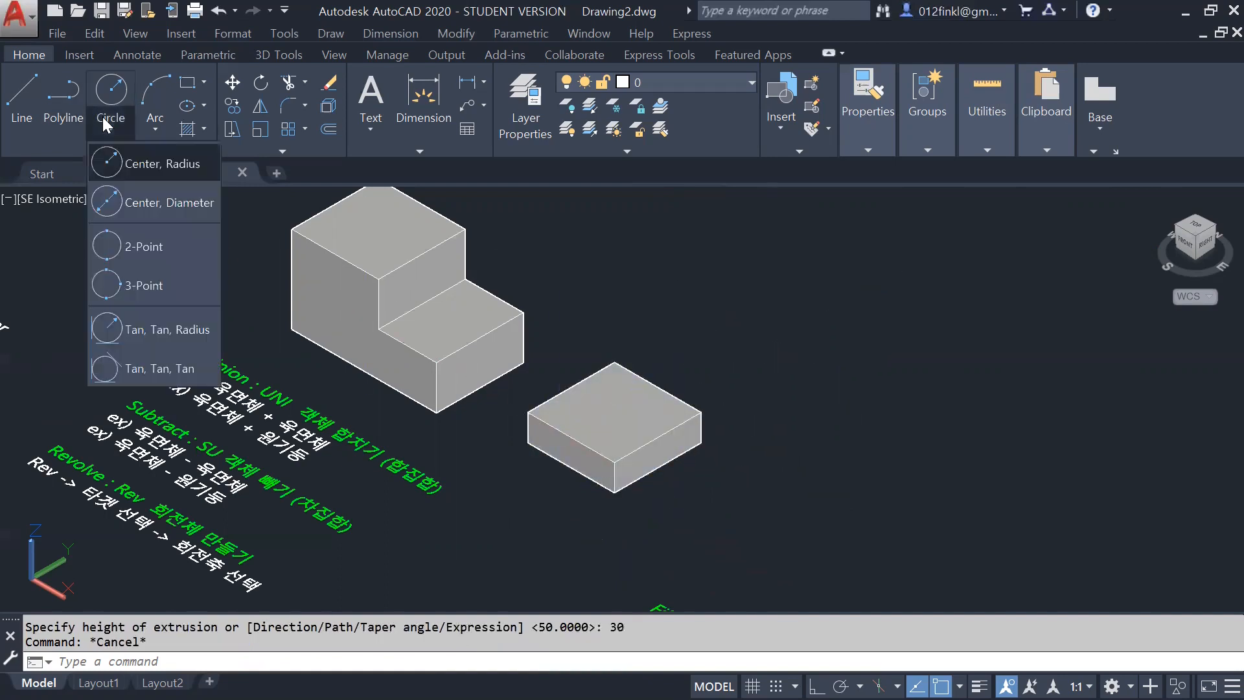
pyautogui.click(126, 157)
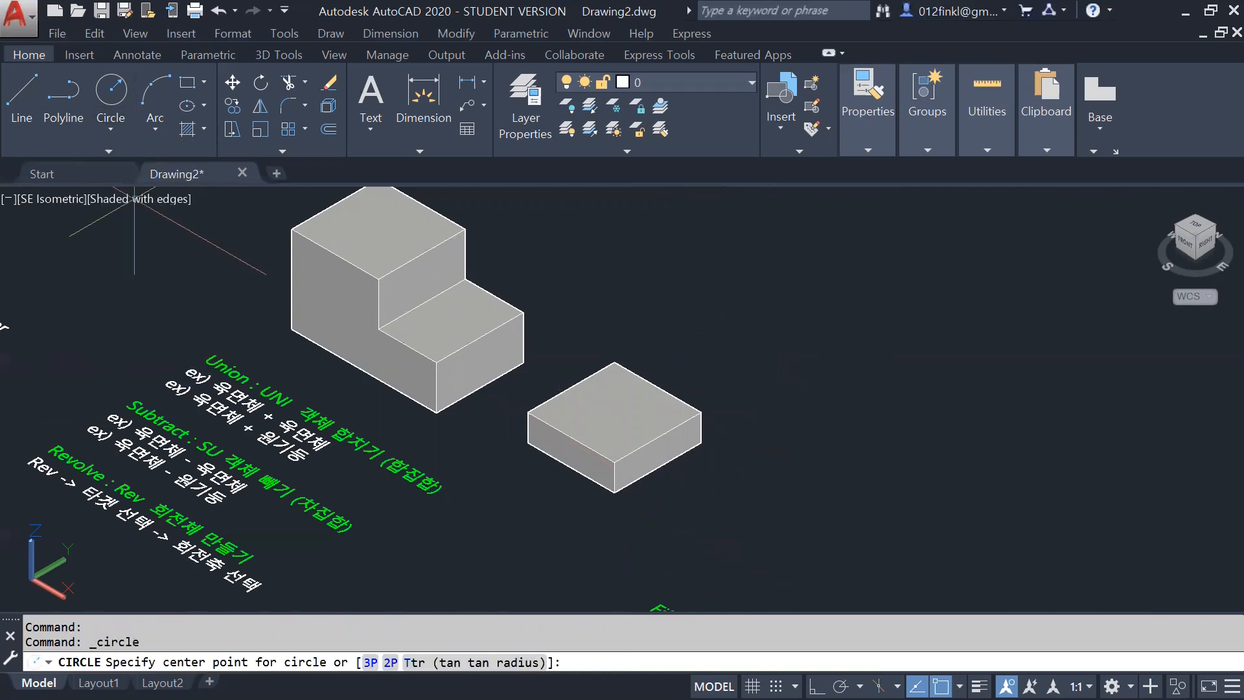
pyautogui.press('Escape')
pyautogui.scroll(3, 617, 421)
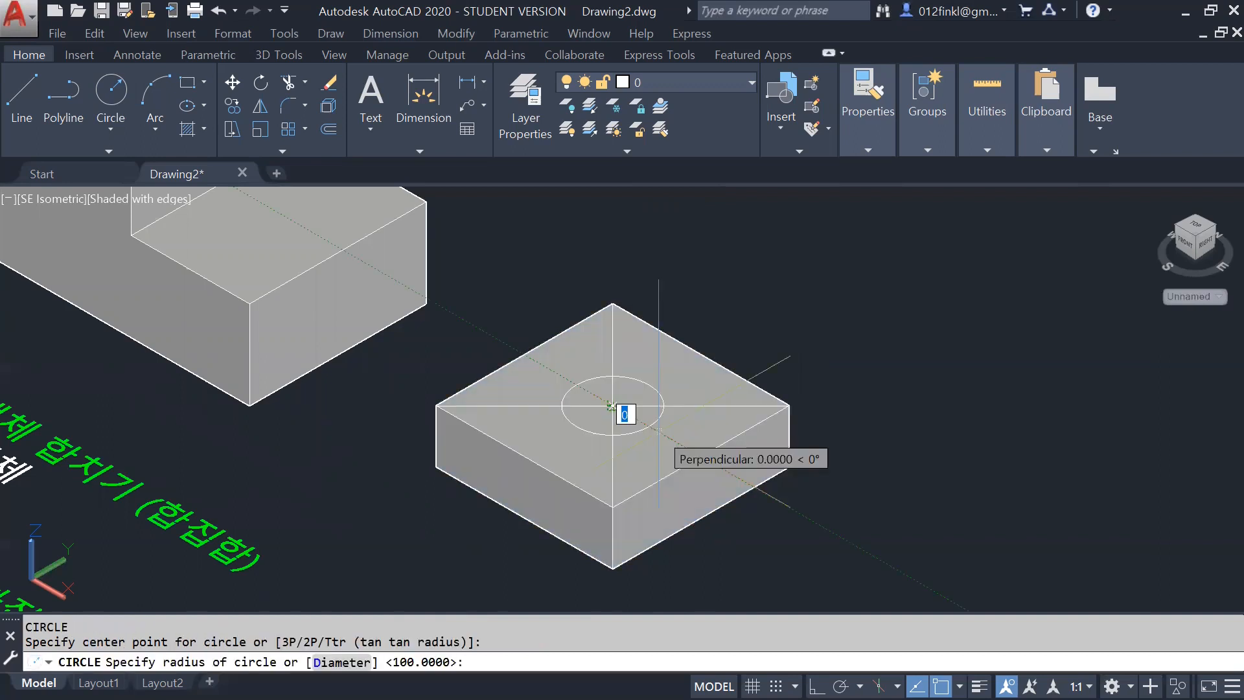
pyautogui.write('30')
pyautogui.press('Return')
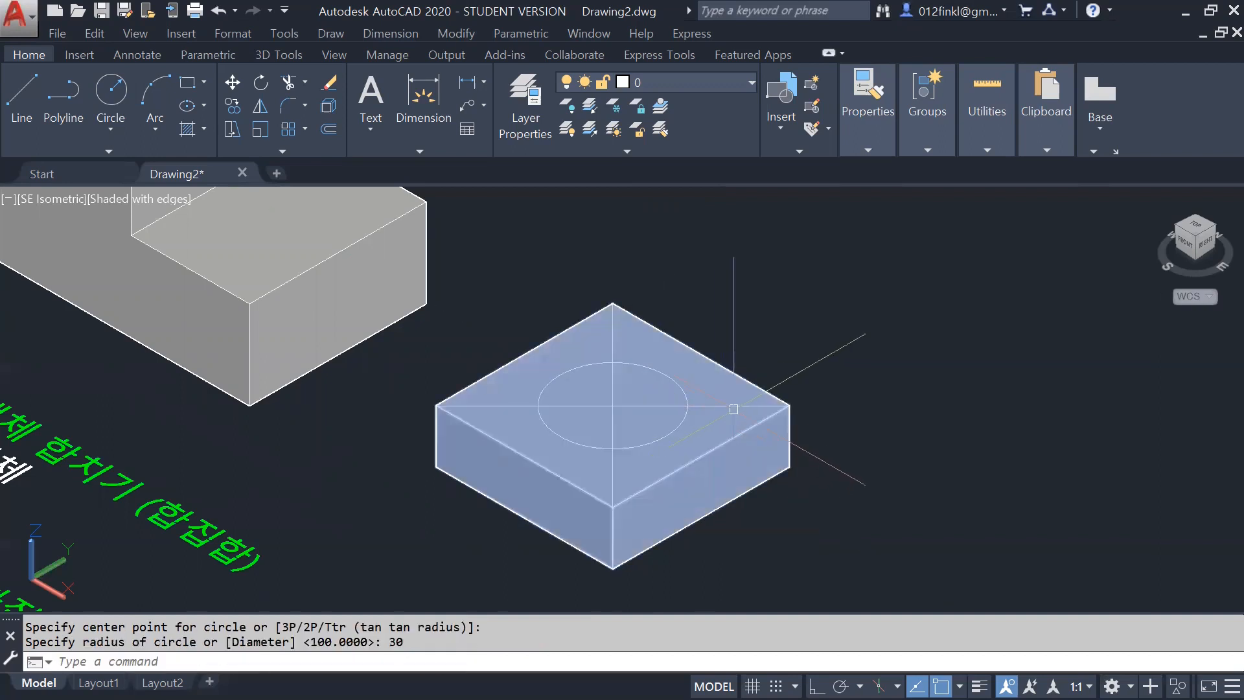
# Step: Delete the two diagonal construction lines from the block's top face, keeping the circle
pyautogui.click(695, 406)
pyautogui.press('Delete')
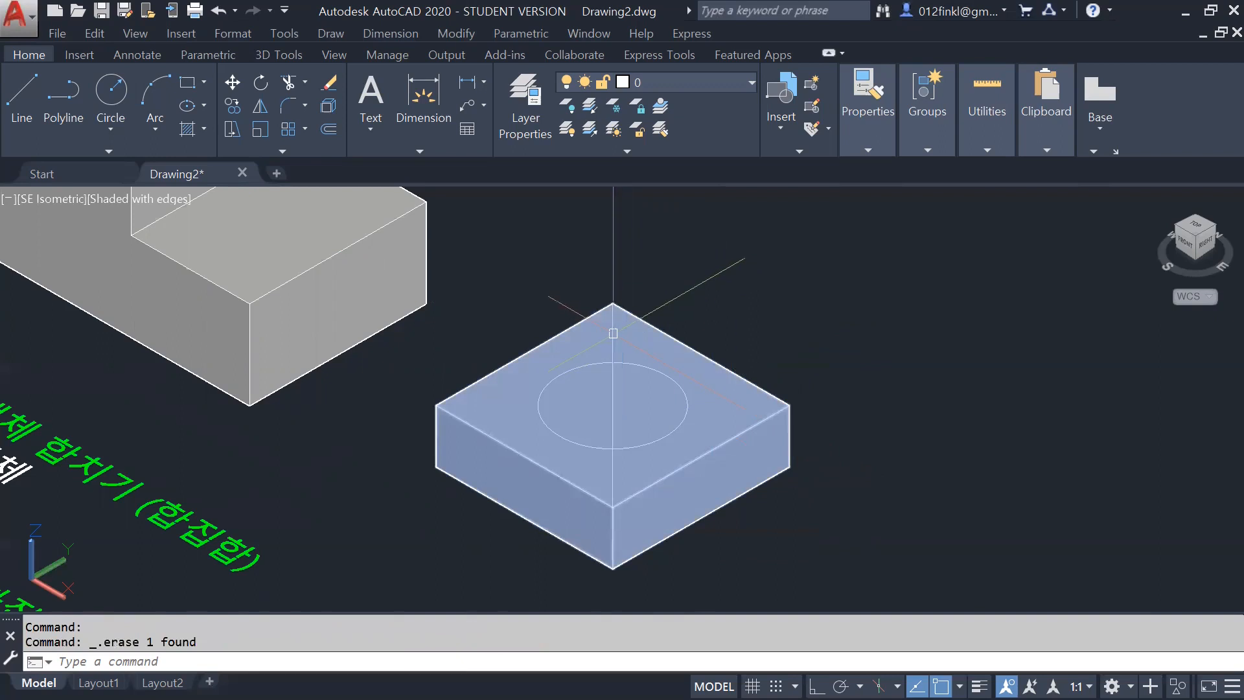
pyautogui.click(615, 346)
pyautogui.press('Escape')
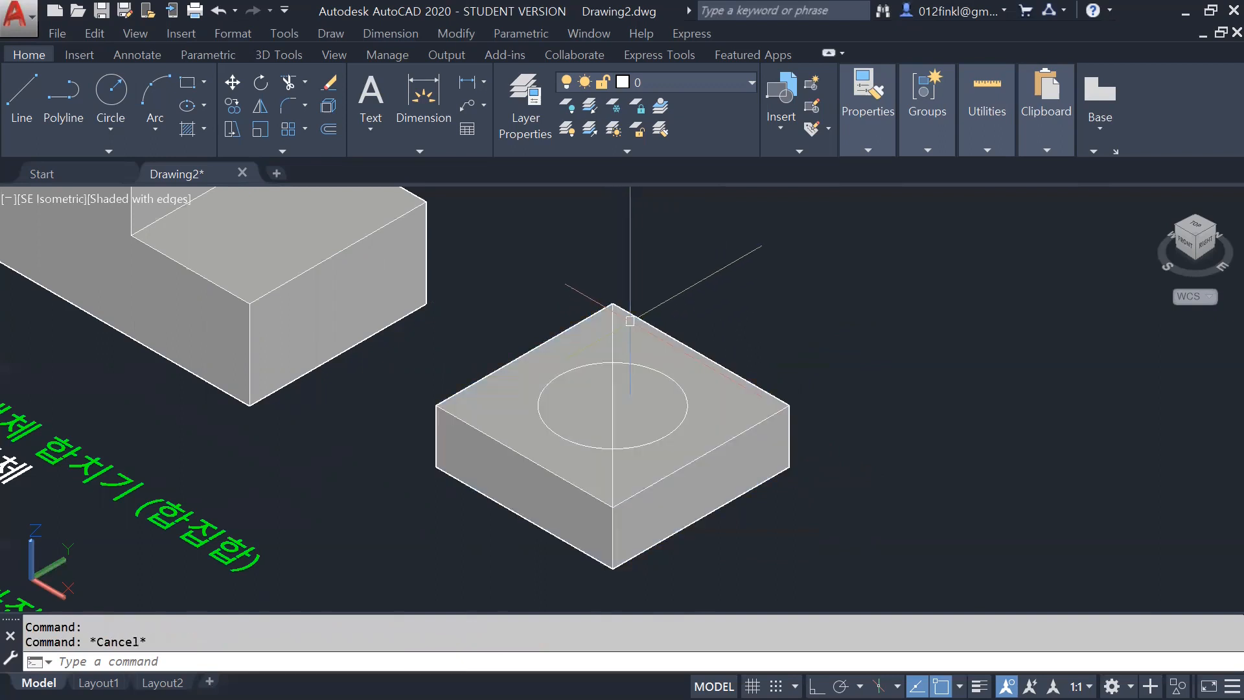
pyautogui.keyDown('shift'); pyautogui.moveTo(641, 496); pyautogui.dragTo(637, 473, button='middle'); pyautogui.keyUp('shift')
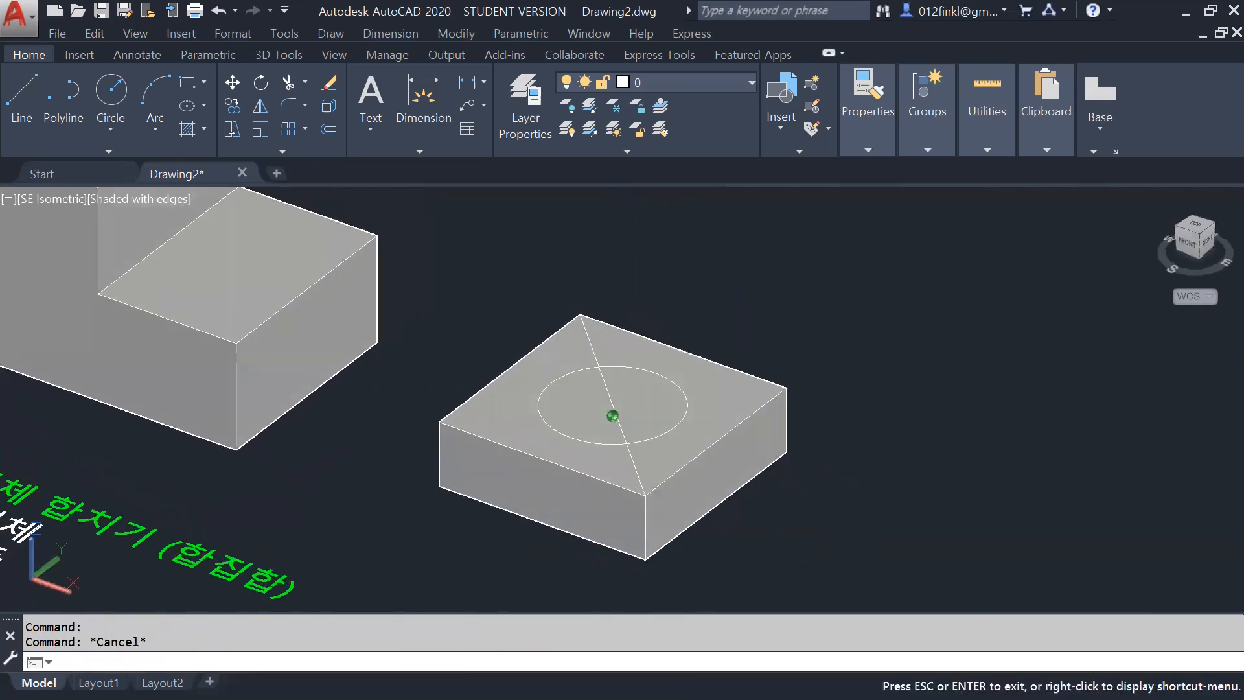
pyautogui.click(635, 471)
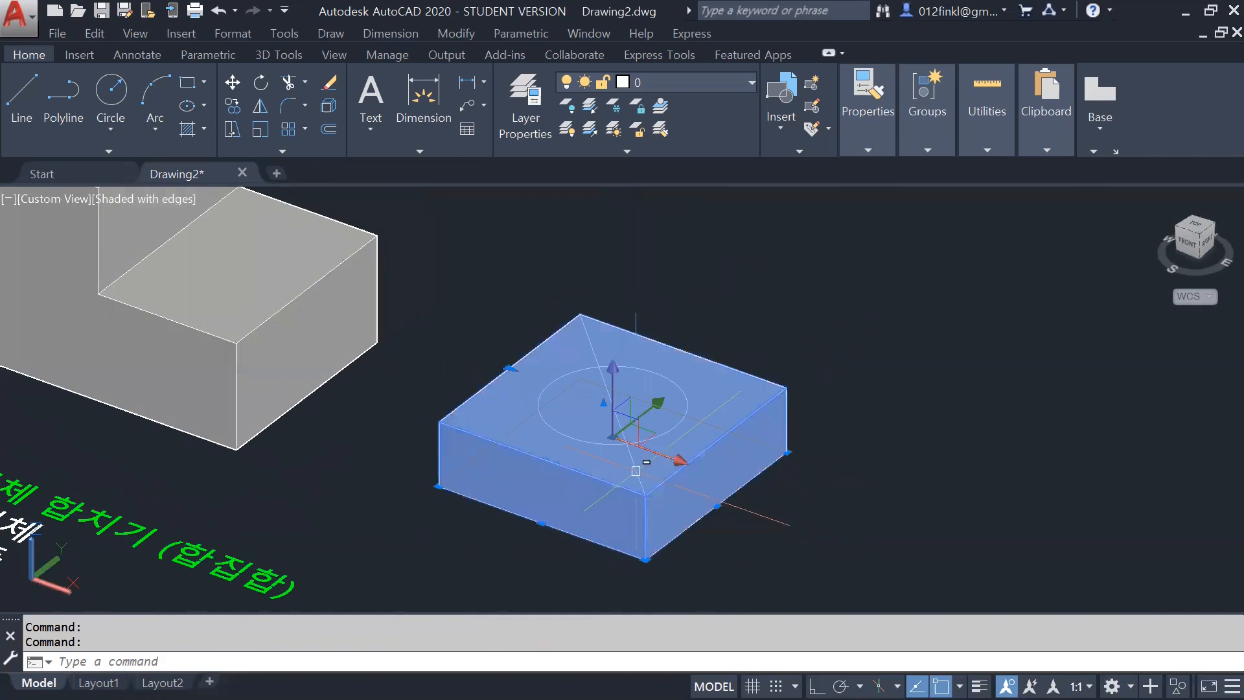
pyautogui.press('Escape')
pyautogui.click(604, 382)
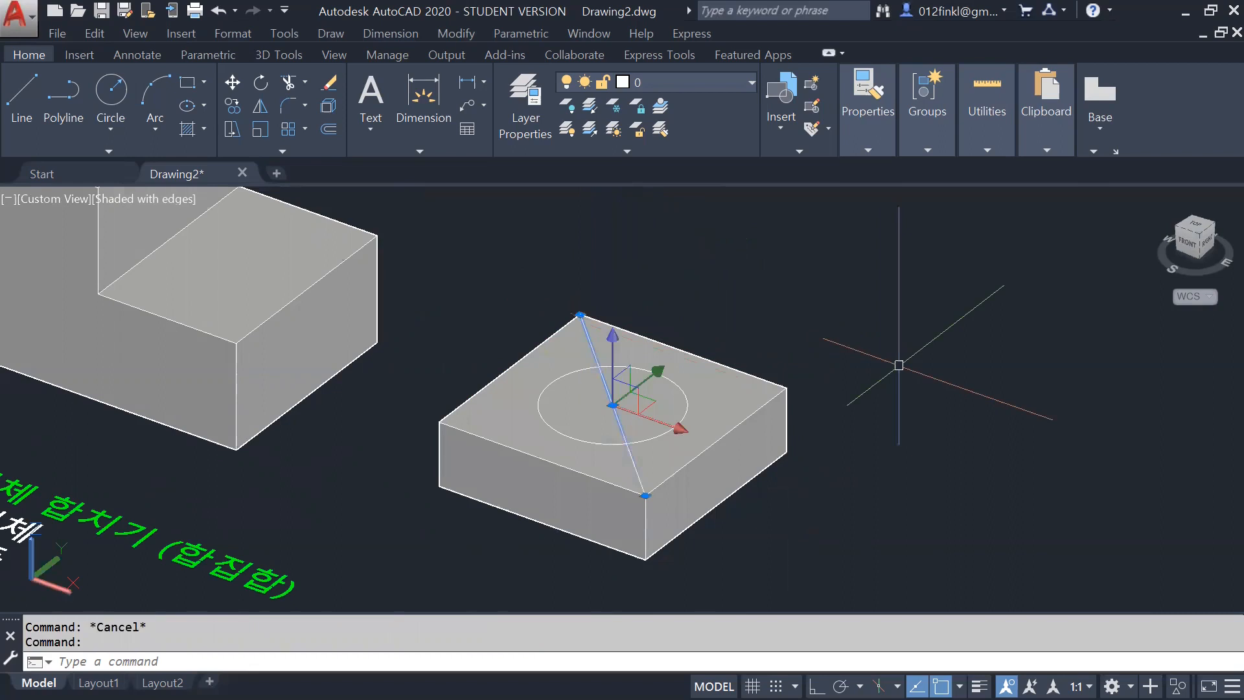
pyautogui.press('Delete')
# Step: Extrude the circle on the block's top face to a height of 50
pyautogui.keyDown('shift'); pyautogui.moveTo(784, 365); pyautogui.dragTo(756, 389, button='middle'); pyautogui.keyUp('shift')
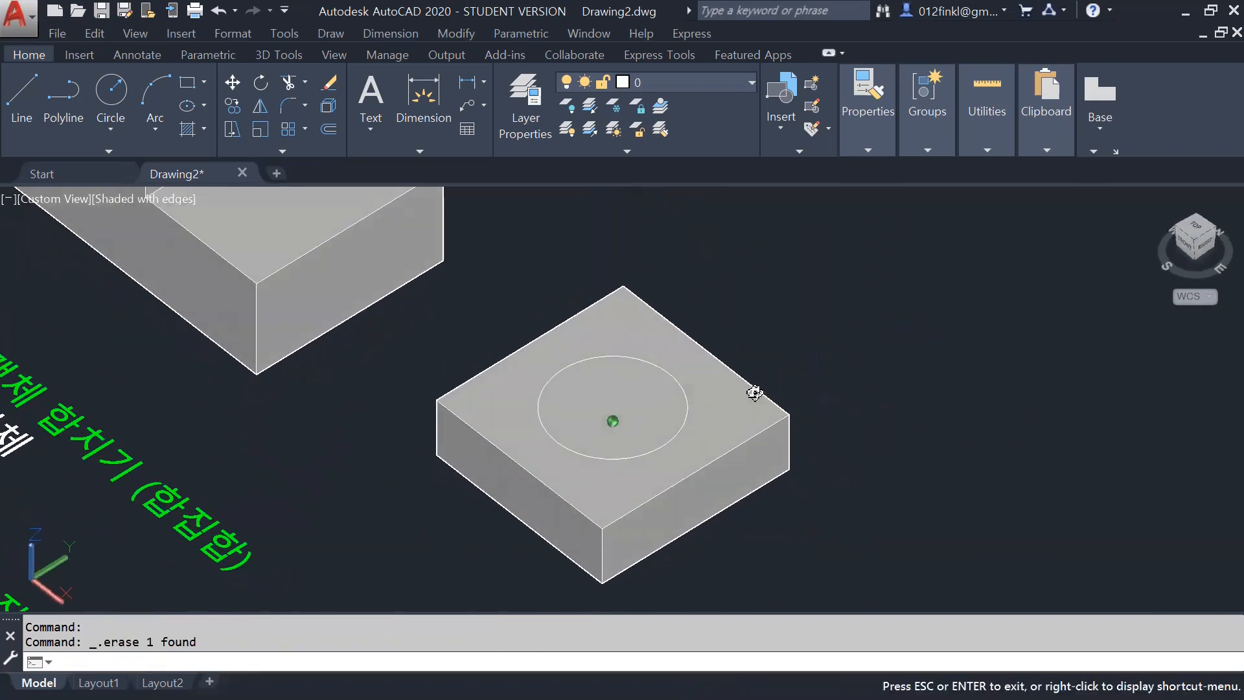
pyautogui.click(686, 407)
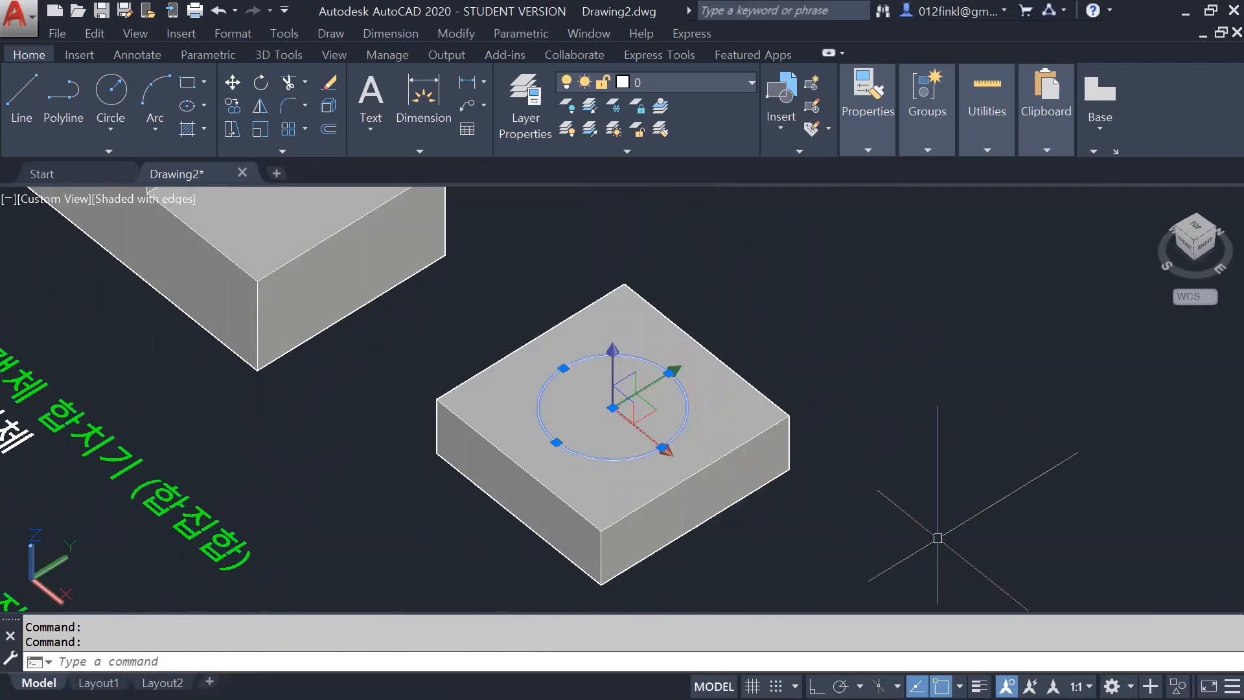
pyautogui.write('EXT')
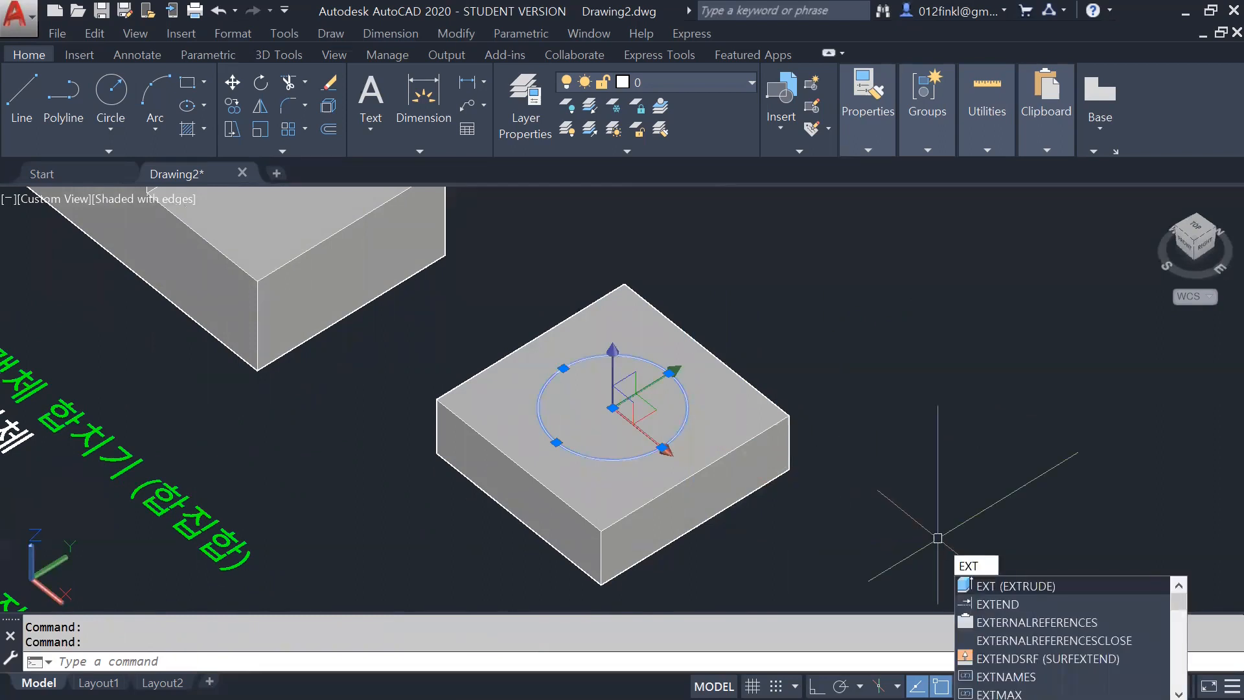
pyautogui.press('Return')
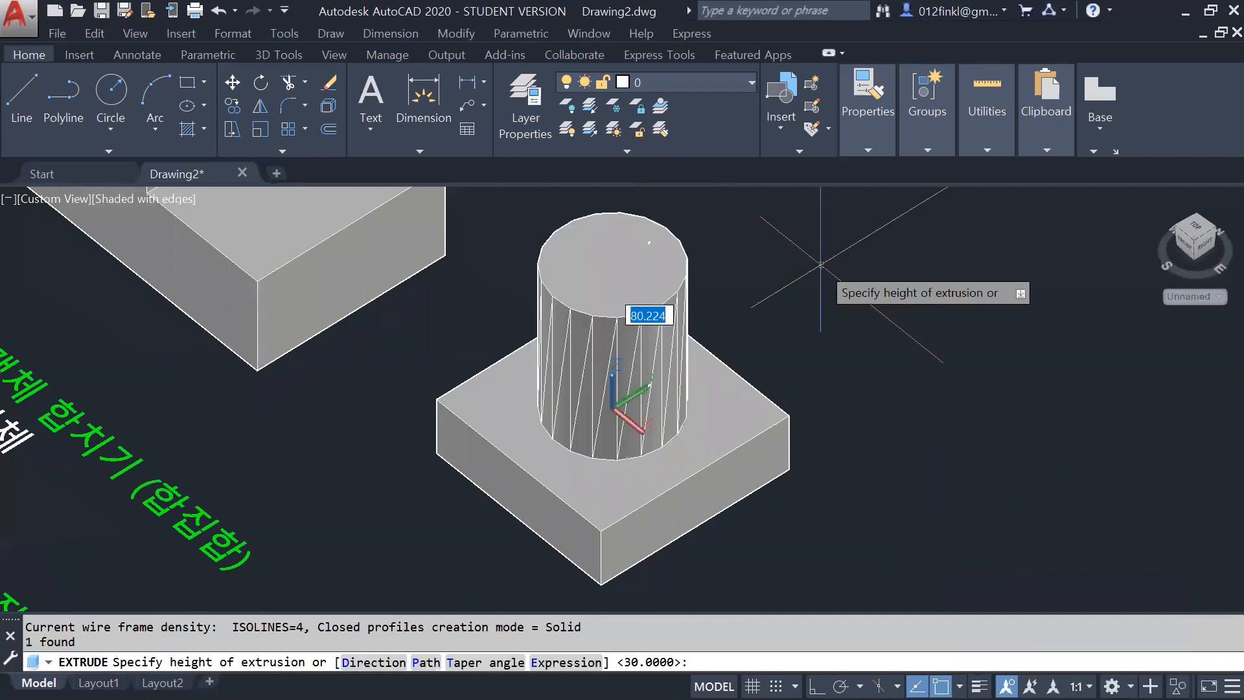
pyautogui.write('30')
pyautogui.press('Return')
# Step: Examine whether the cylinder and the square base are separate solids by selecting each in turn
pyautogui.click(564, 411)
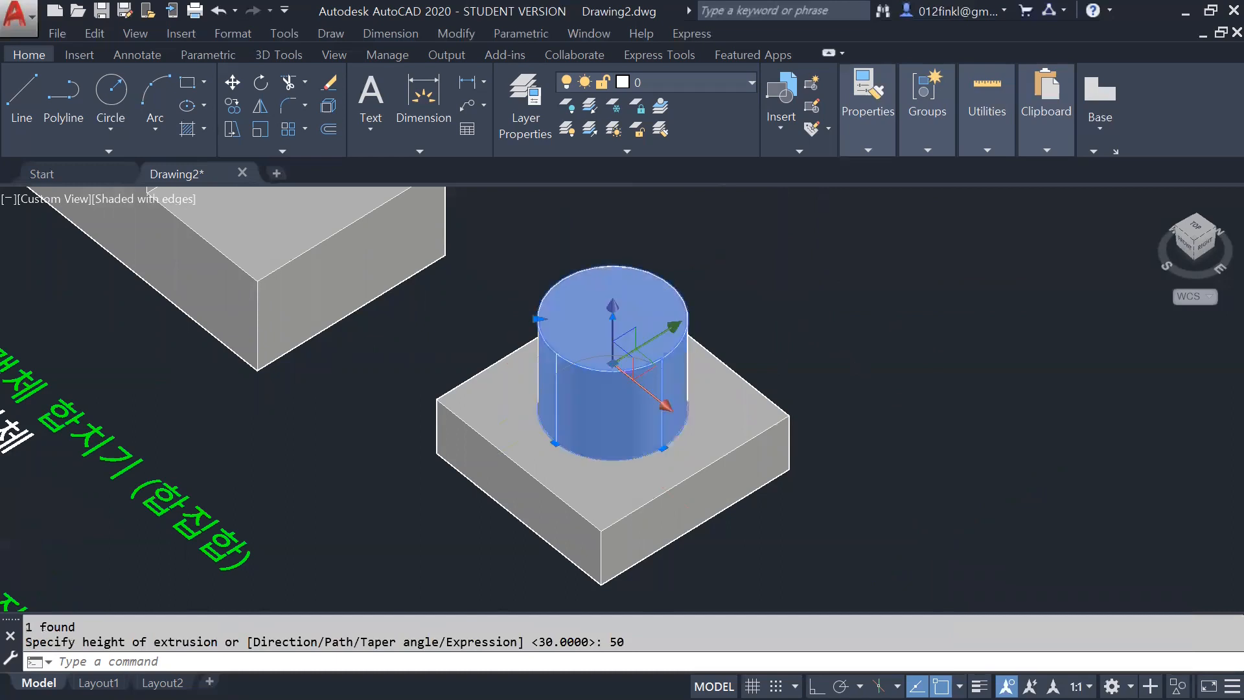
pyautogui.click(580, 486)
pyautogui.press('Escape')
pyautogui.click(603, 431)
pyautogui.press('Escape')
pyautogui.click(610, 486)
pyautogui.press('Escape')
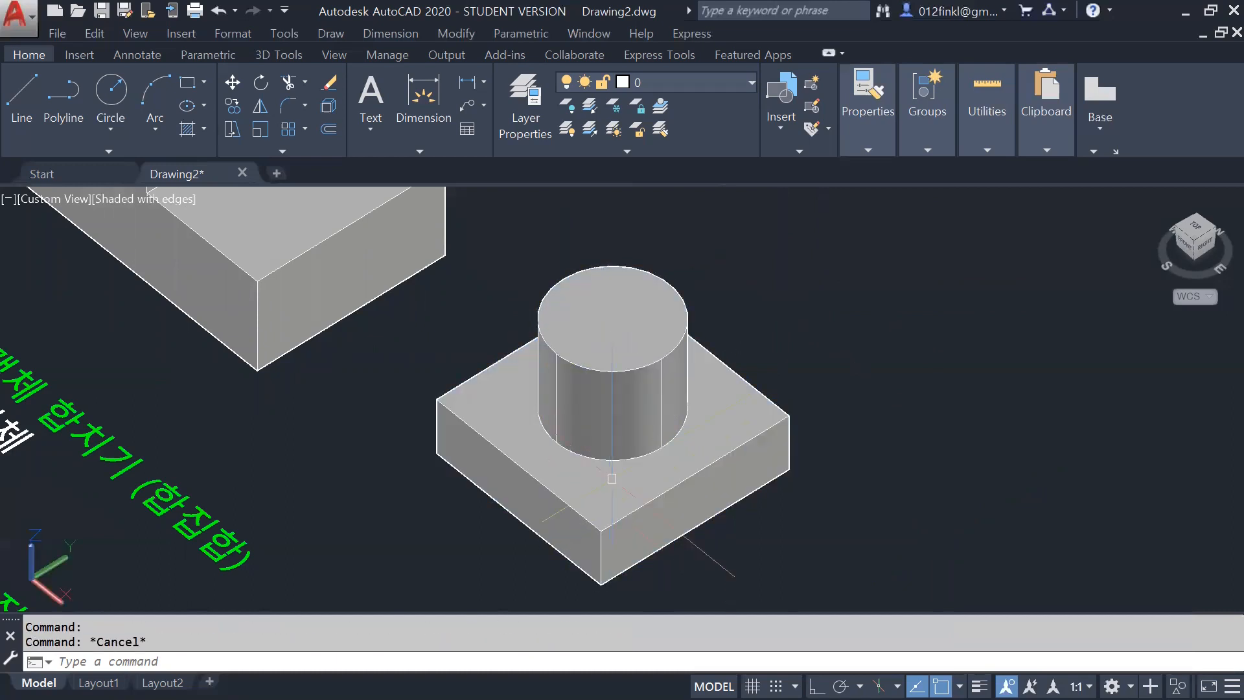
pyautogui.scroll(-4, 613, 386)
pyautogui.click(573, 395)
pyautogui.scroll(3, 564, 403)
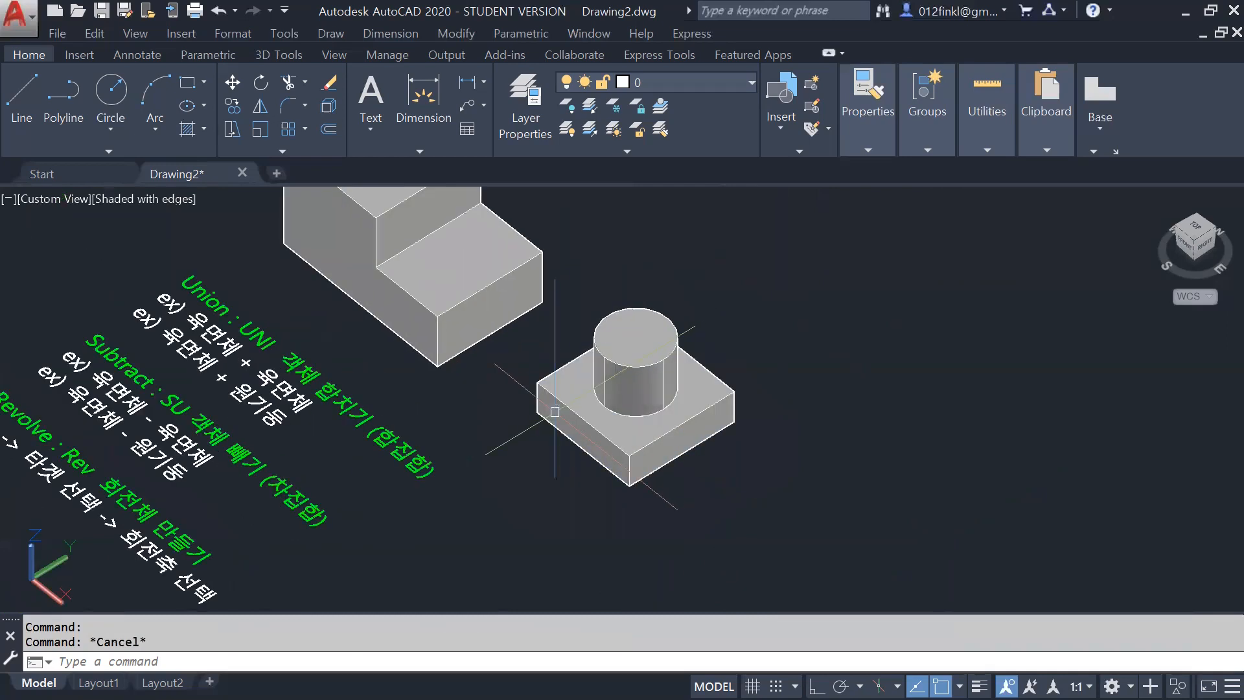
pyautogui.moveTo(634, 420); pyautogui.dragTo(668, 468, button='middle')
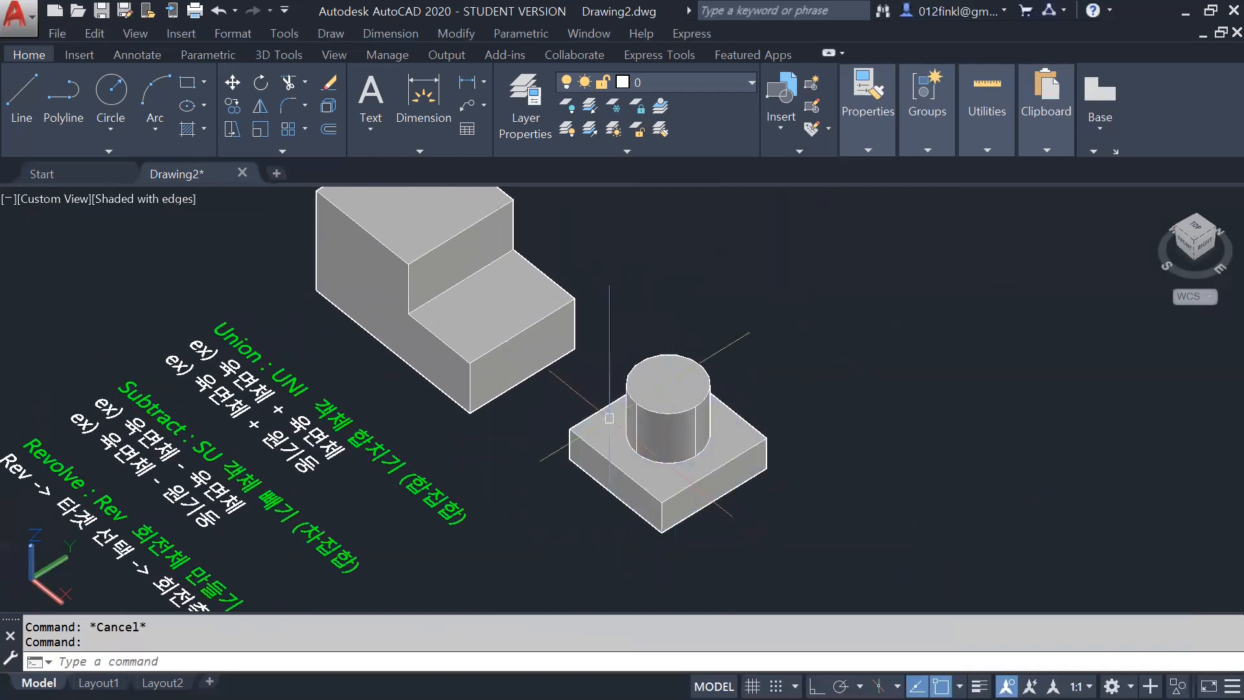
pyautogui.scroll(-2, 584, 405)
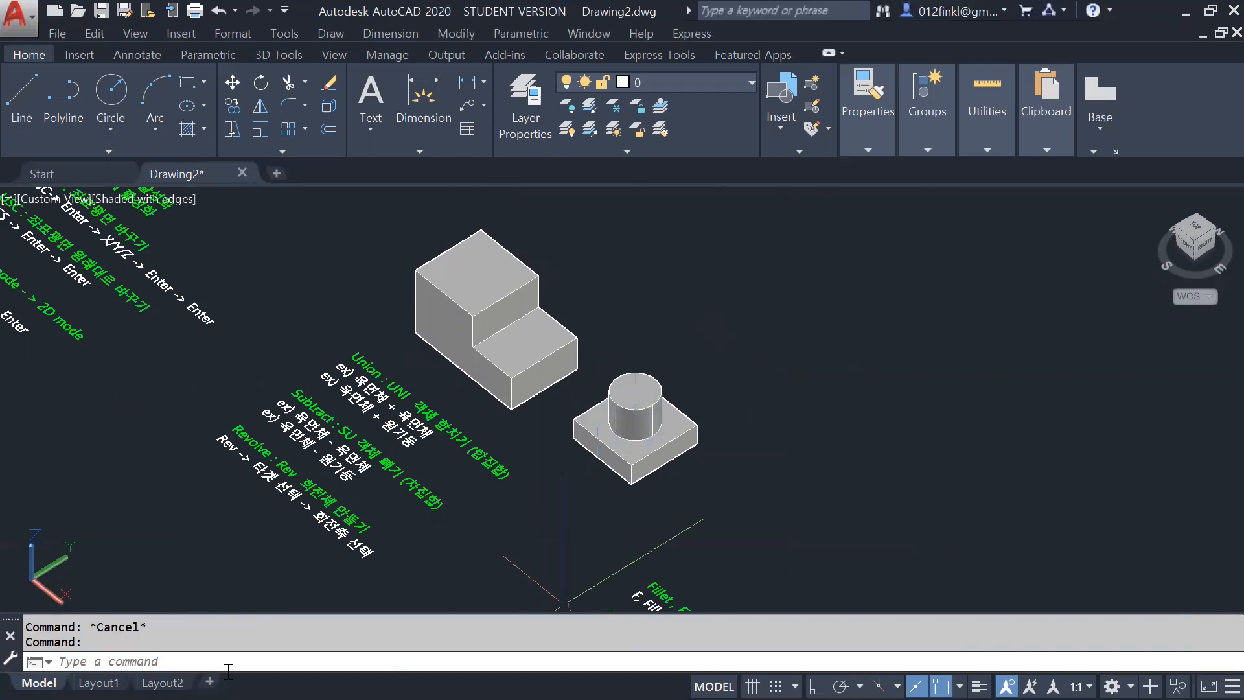
pyautogui.click(228, 664)
pyautogui.write('uni')
pyautogui.press('Return')
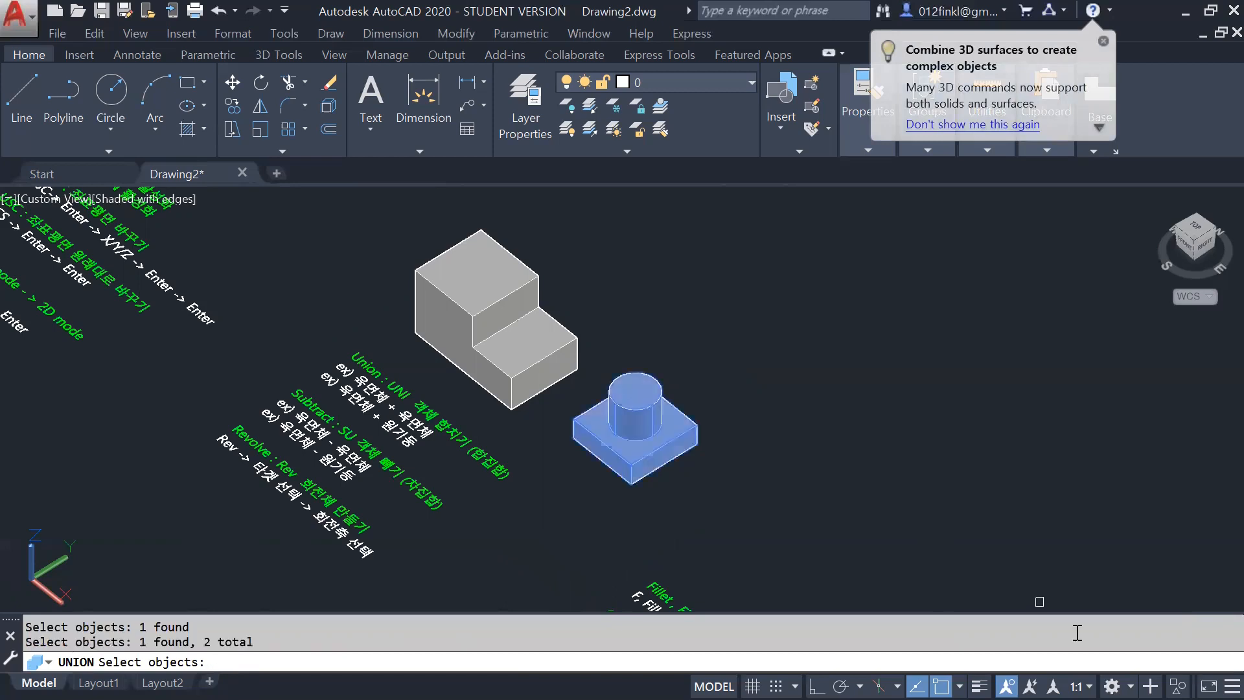
pyautogui.press('Escape')
# Step: Combine the cylinder and its square base into one solid with Union, selecting both with a window
pyautogui.write('uni')
pyautogui.press('Return')
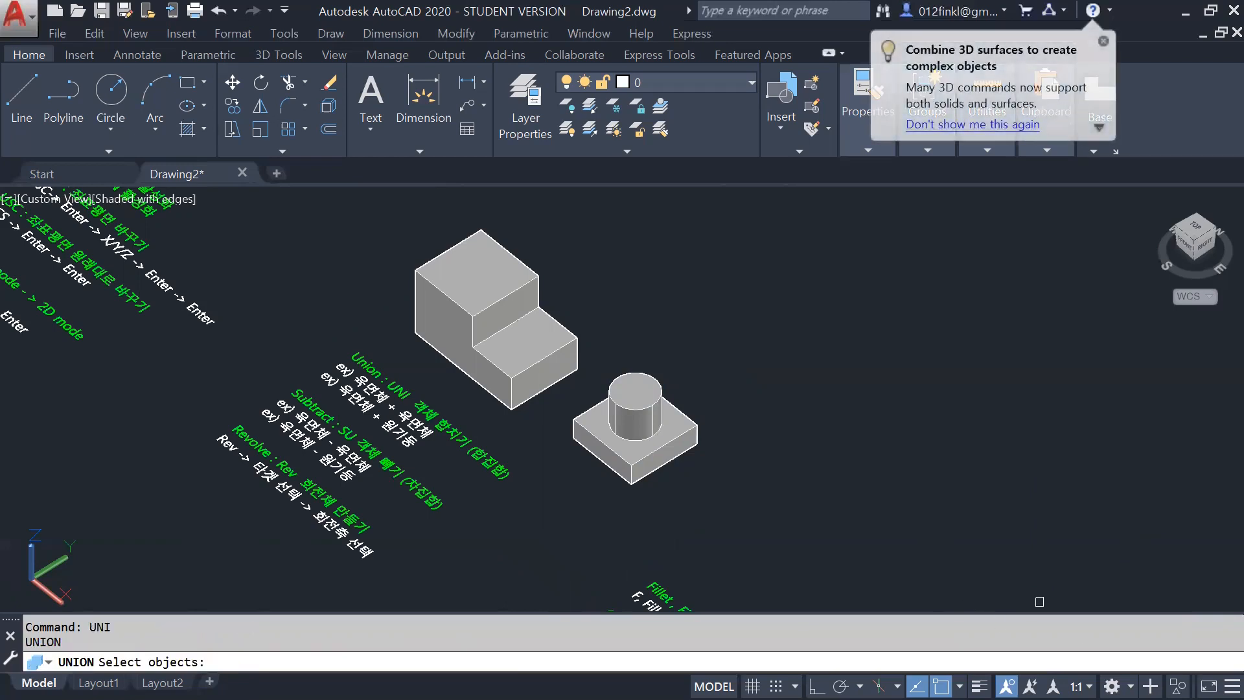
pyautogui.click(561, 317)
pyautogui.click(812, 567)
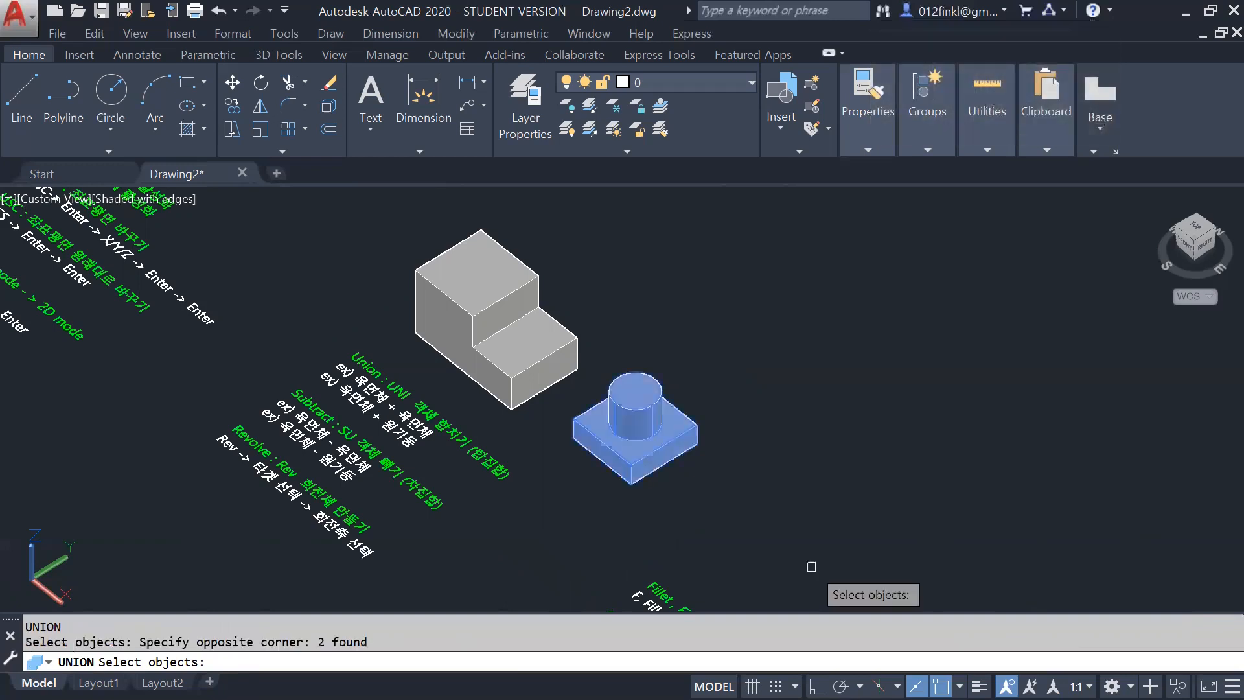
pyautogui.press('Return')
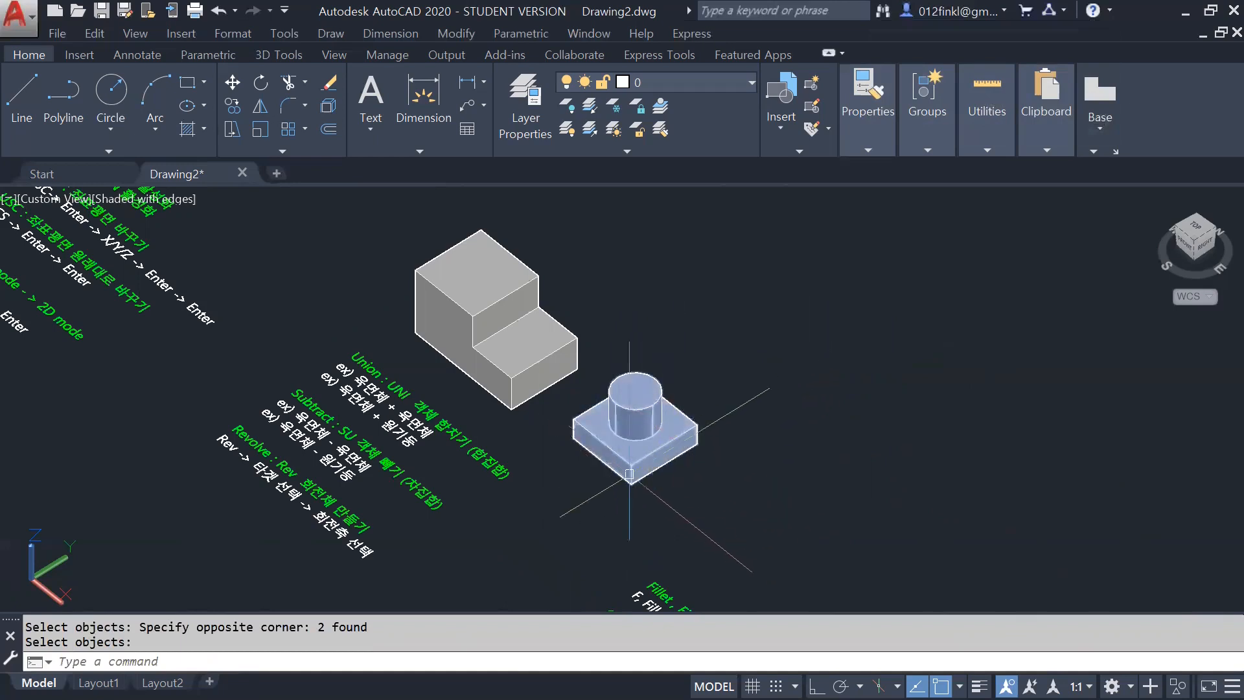
pyautogui.scroll(5, 629, 474)
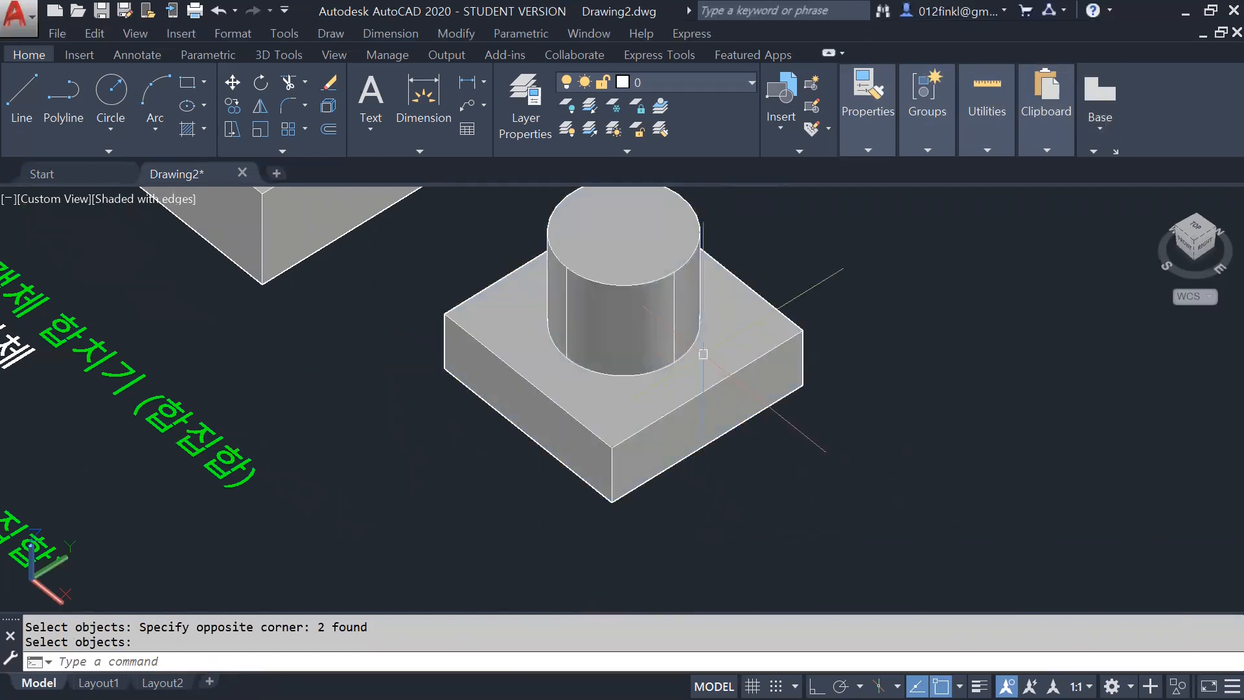
pyautogui.scroll(-5, 576, 378)
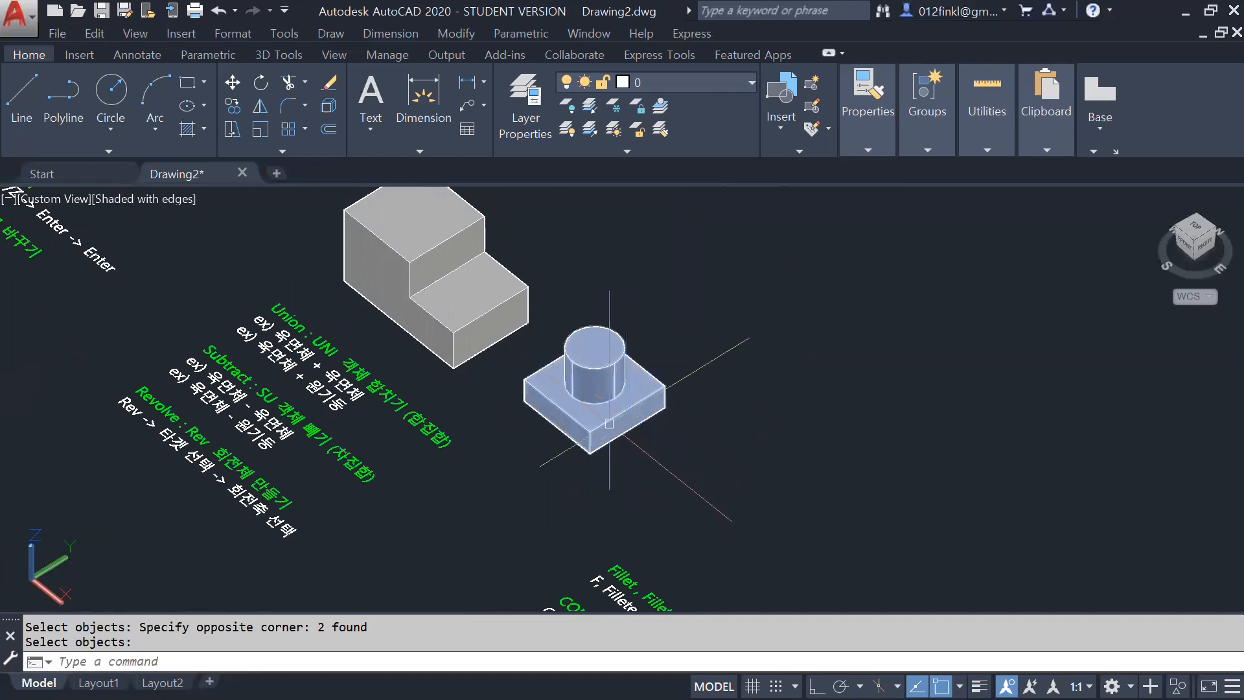
# Step: Examine the two united solids up close, from the top, and from a tilted front view
pyautogui.scroll(5, 608, 414)
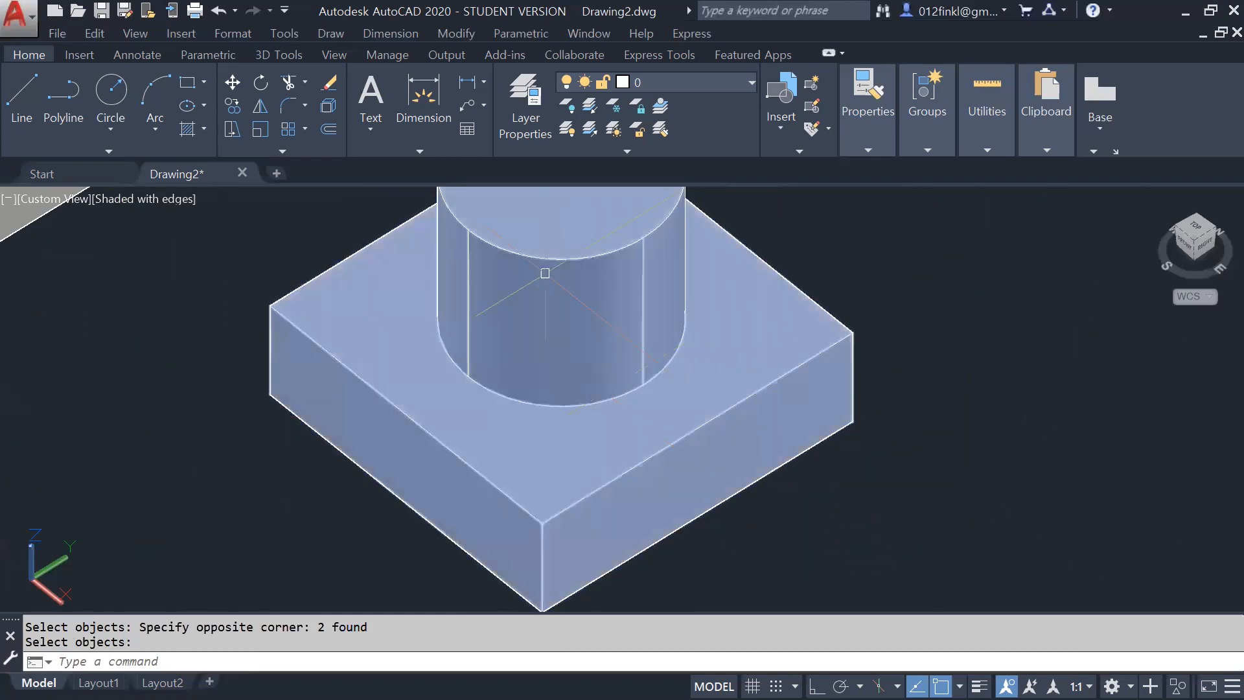
pyautogui.scroll(-4, 748, 326)
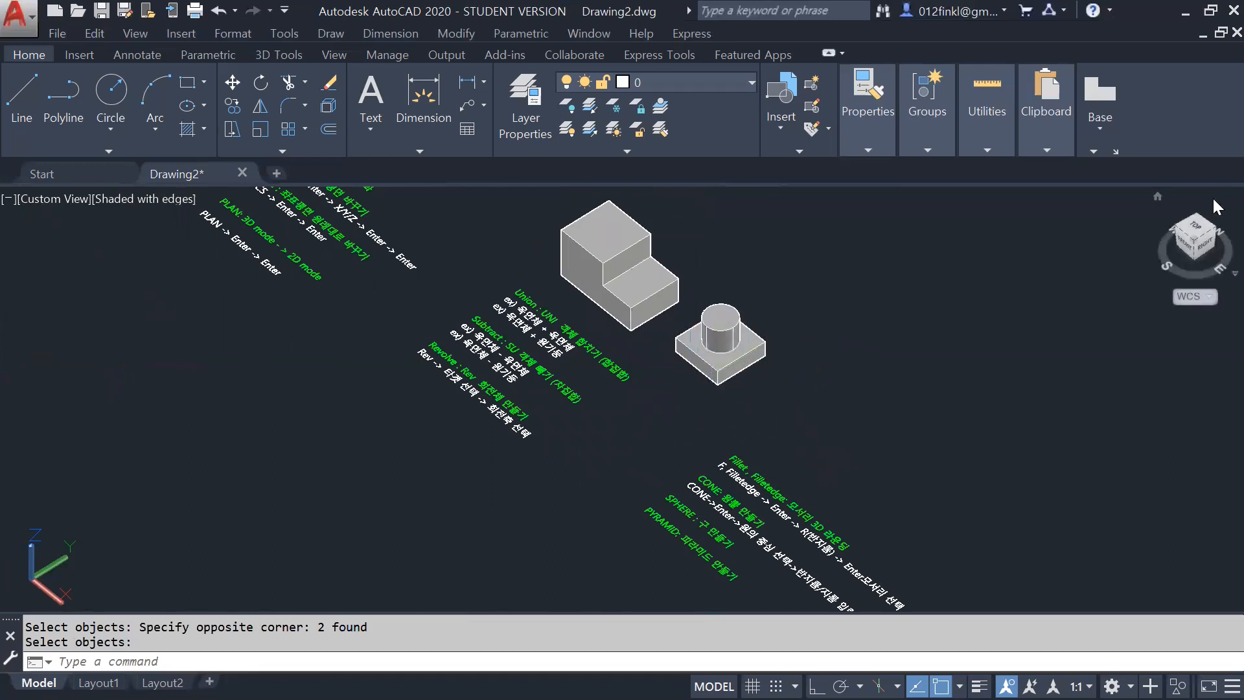
pyautogui.click(1195, 227)
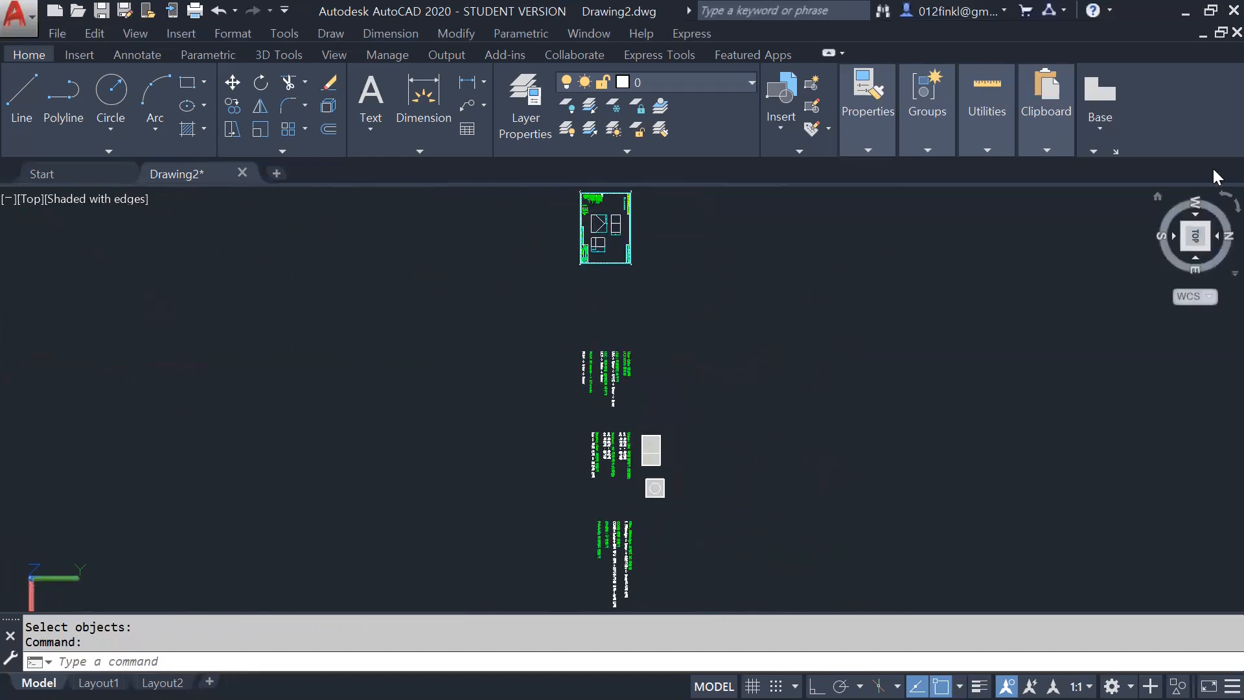
pyautogui.click(1225, 195)
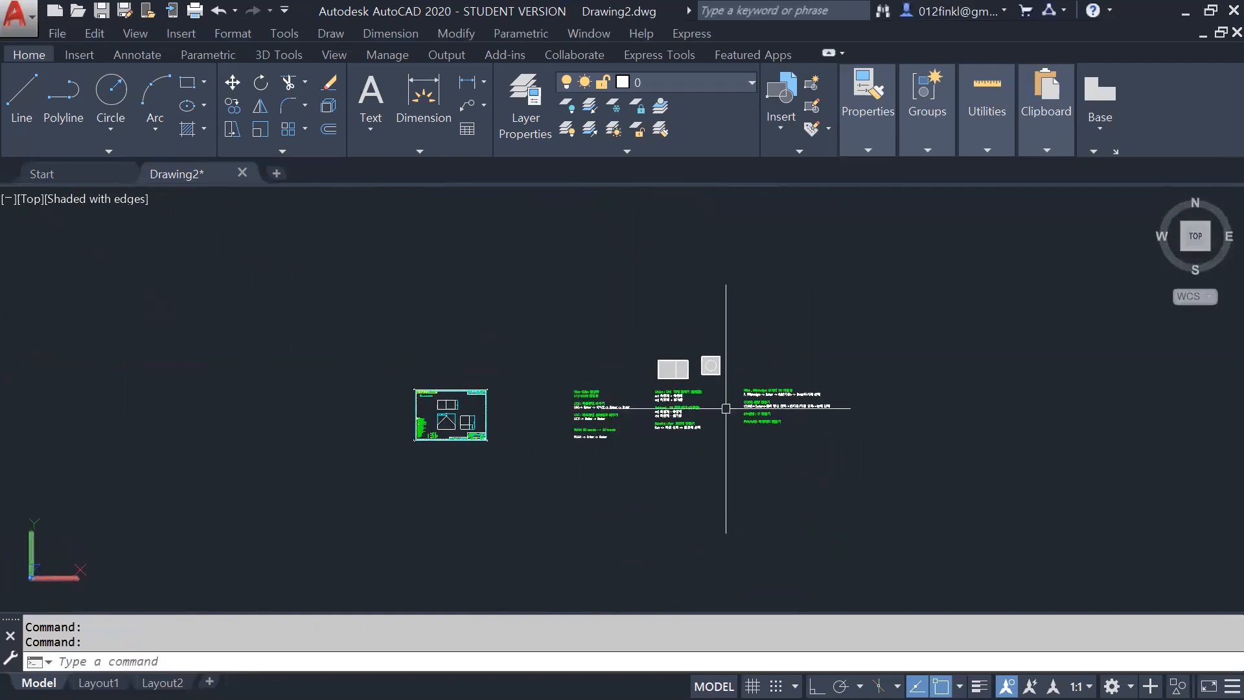
pyautogui.scroll(6, 726, 407)
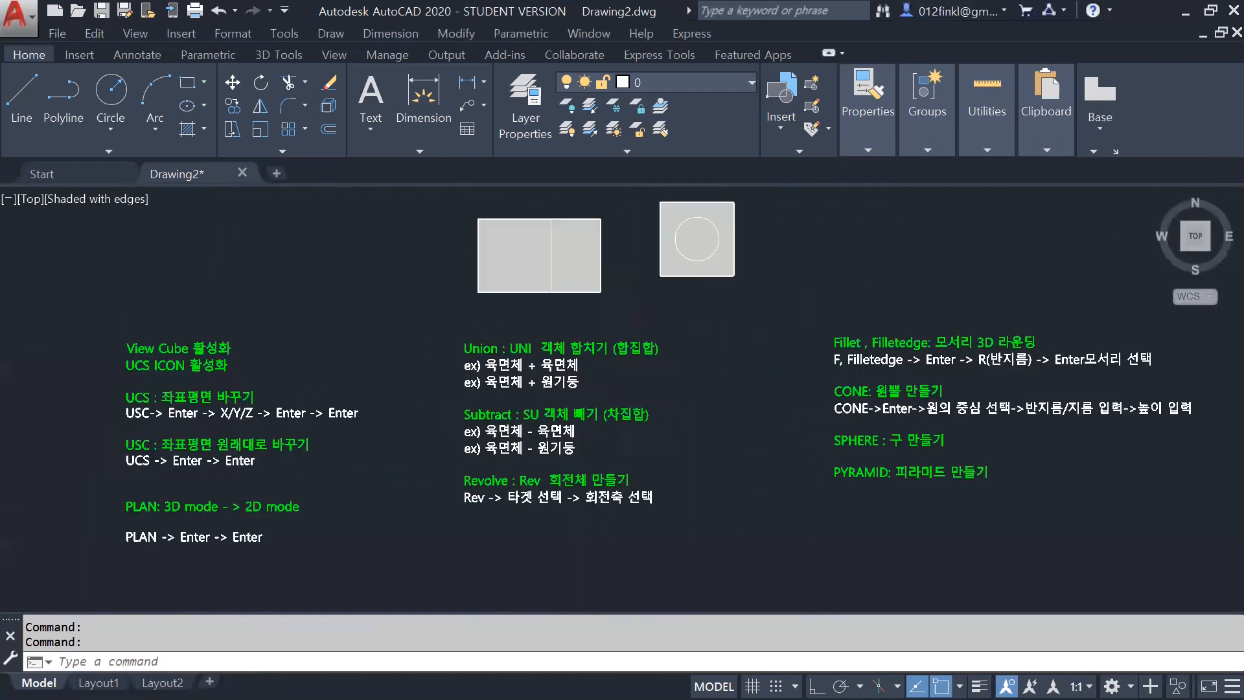
pyautogui.click(1196, 254)
pyautogui.scroll(6, 692, 418)
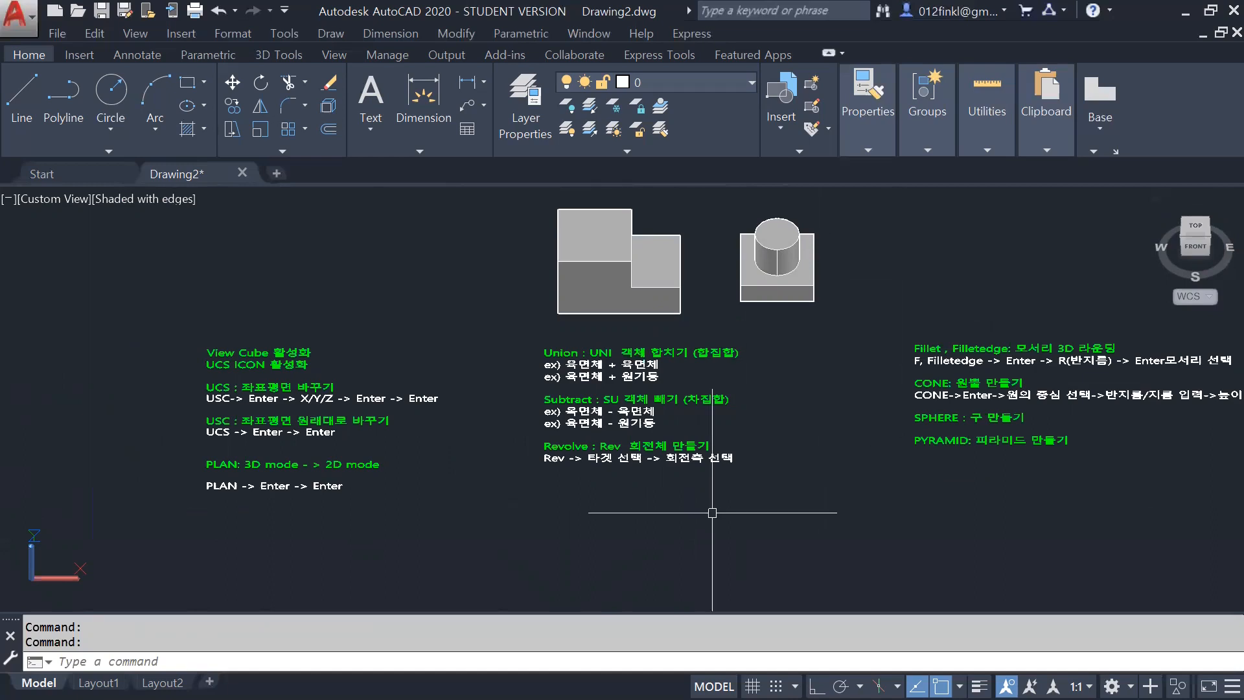
pyautogui.moveTo(712, 513)
pyautogui.mouseDown(button='middle')
pyautogui.moveTo(655, 480)
pyautogui.moveTo(636, 502)
pyautogui.mouseUp(button='middle')
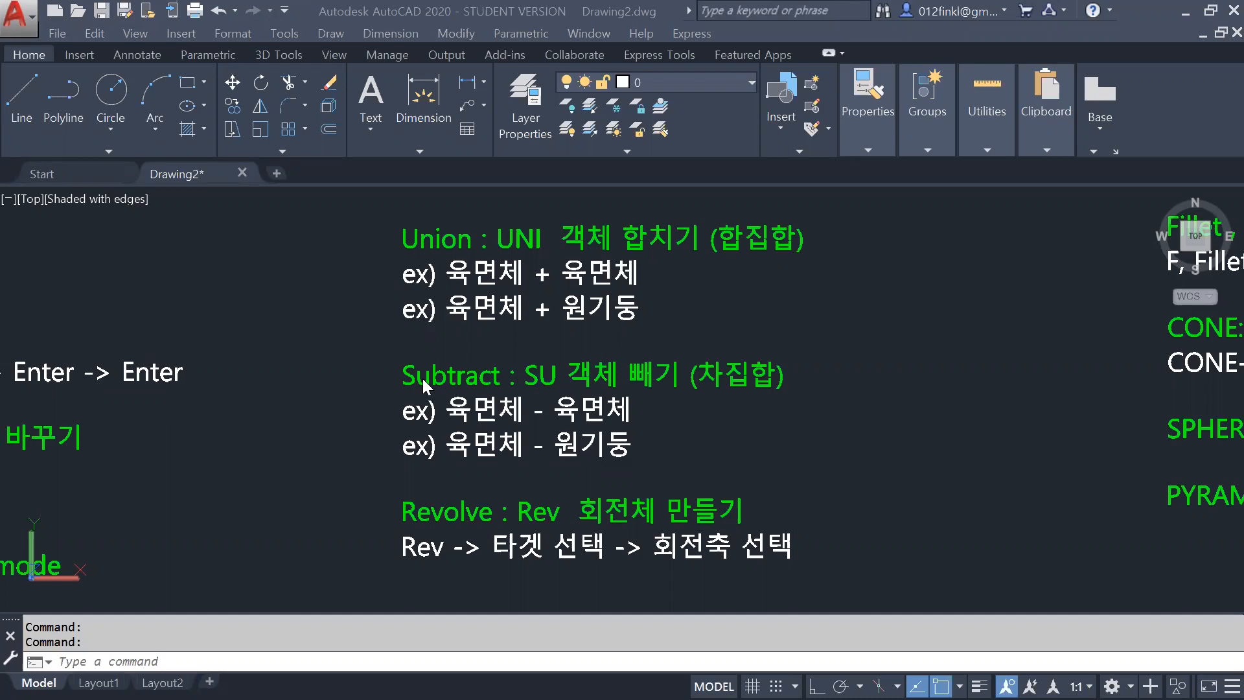
# Step: Draw a 100 by 100 rectangle in the empty area beside the Revolve notes, in the SE isometric view
pyautogui.click(1207, 249)
pyautogui.scroll(10, 645, 469)
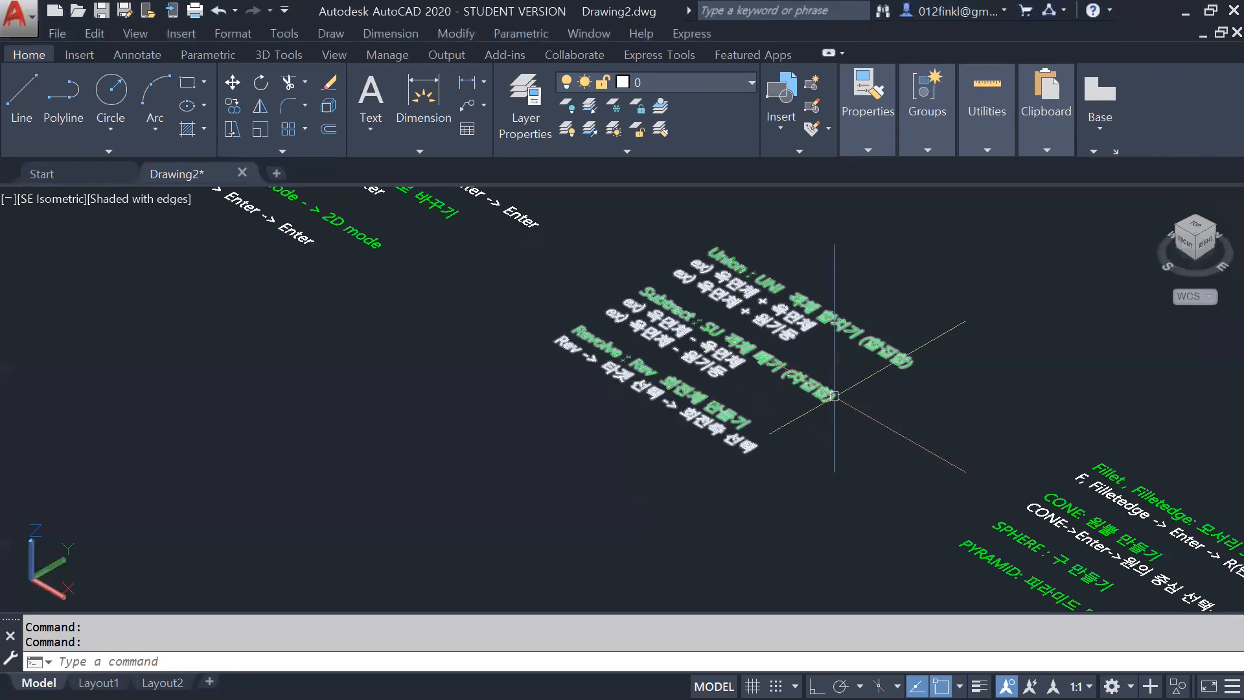
pyautogui.click(187, 82)
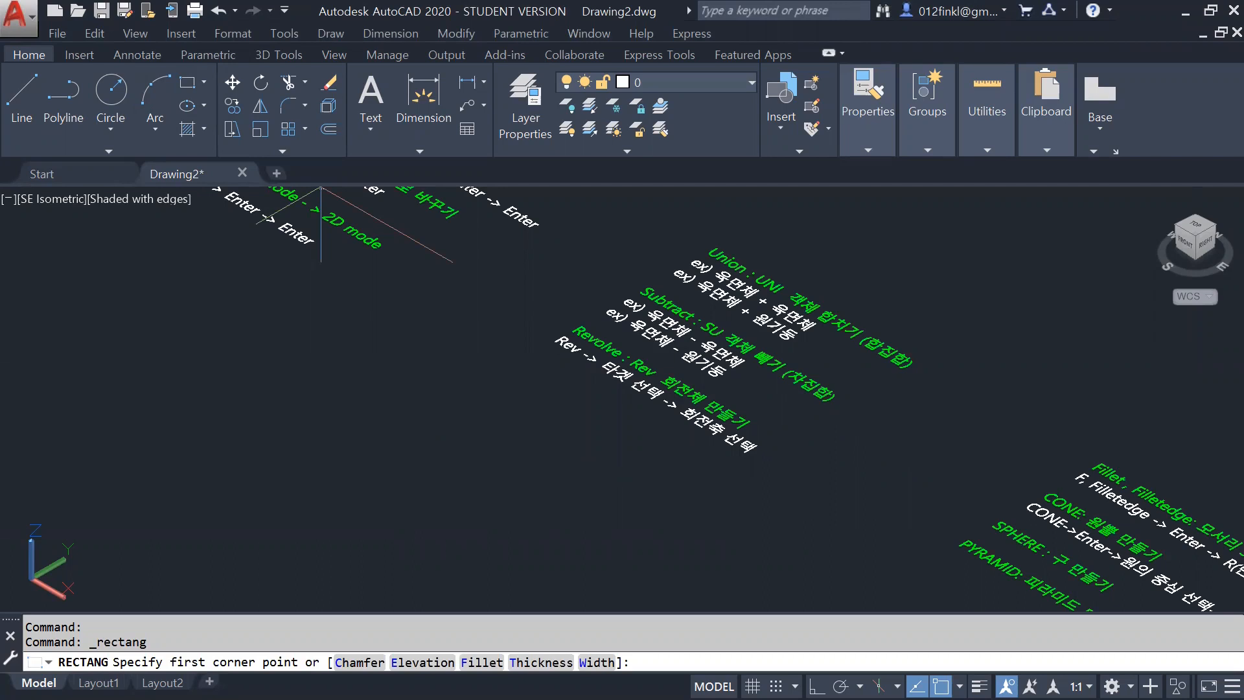
pyautogui.click(427, 425)
pyautogui.write('@100,100')
pyautogui.press('Return')
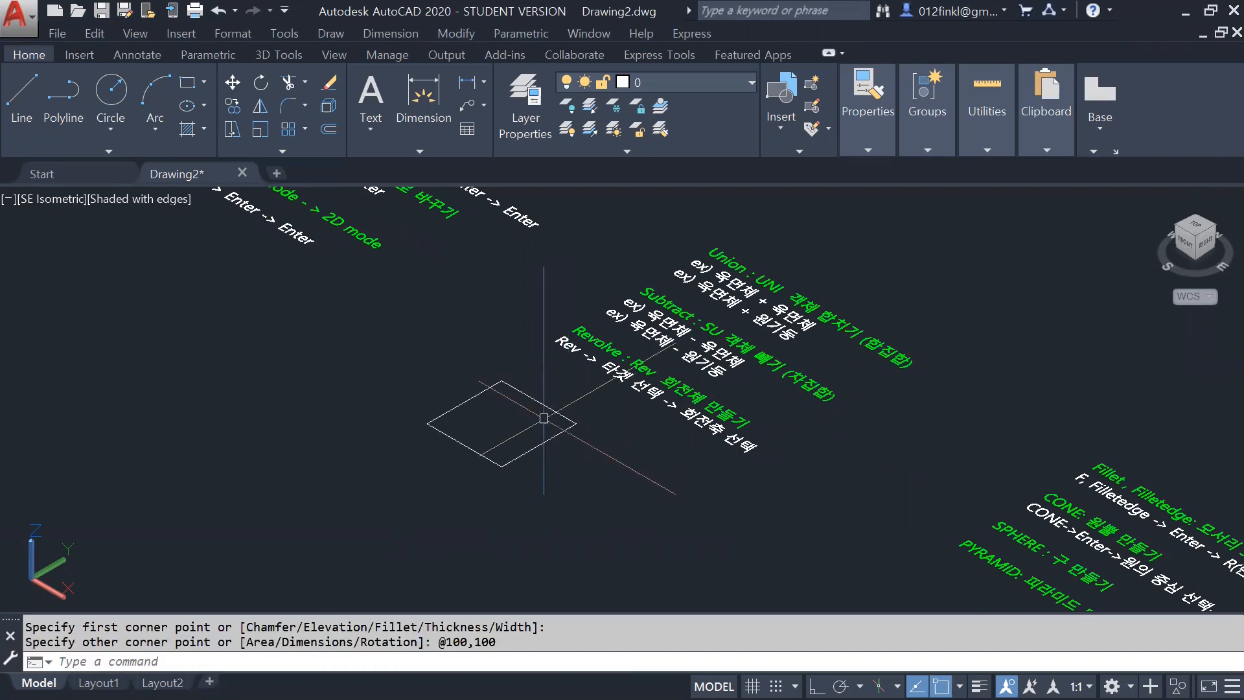
pyautogui.press('Escape')
# Step: Extrude the square to a height of 100 to form a cube
pyautogui.click(552, 465)
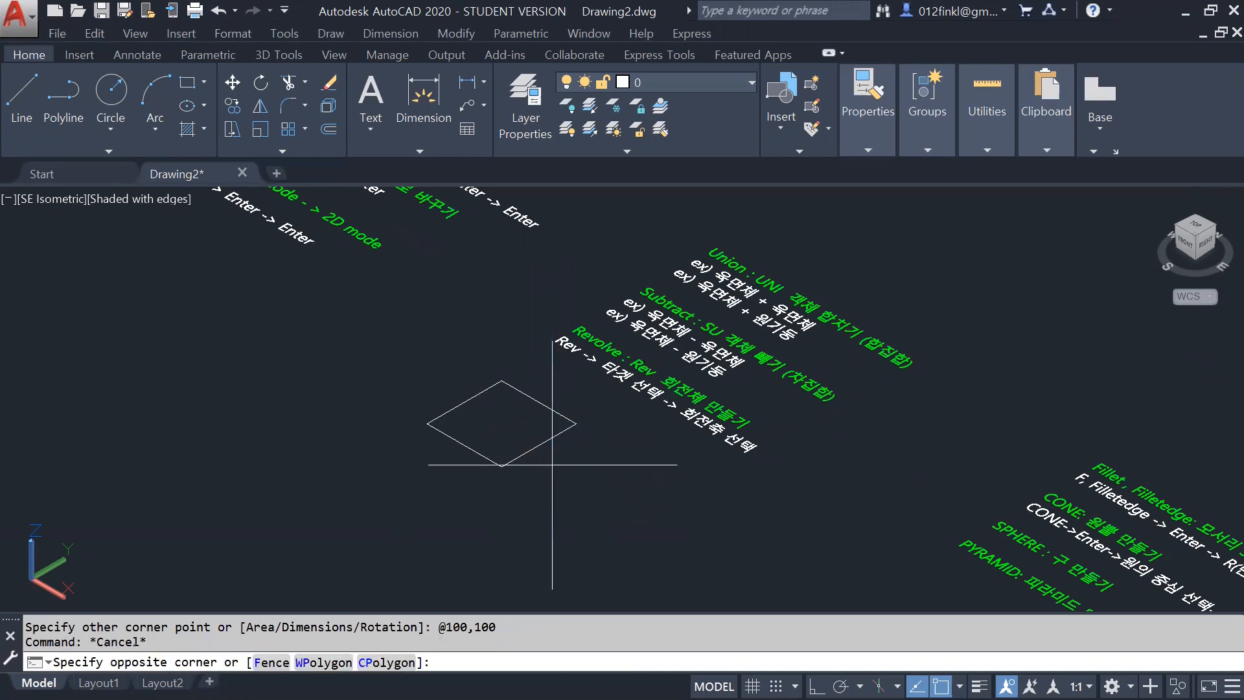
pyautogui.click(511, 410)
pyautogui.write('EXT')
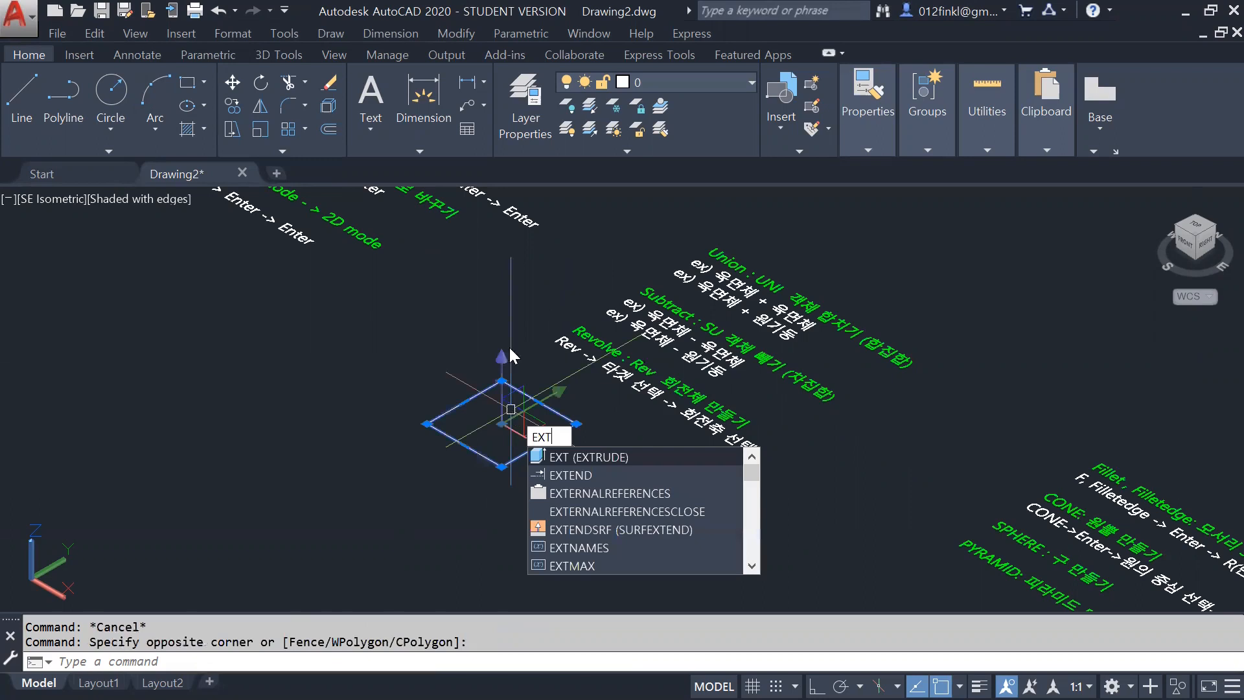
pyautogui.press('Return')
pyautogui.write('100')
pyautogui.press('Return')
pyautogui.press('Escape')
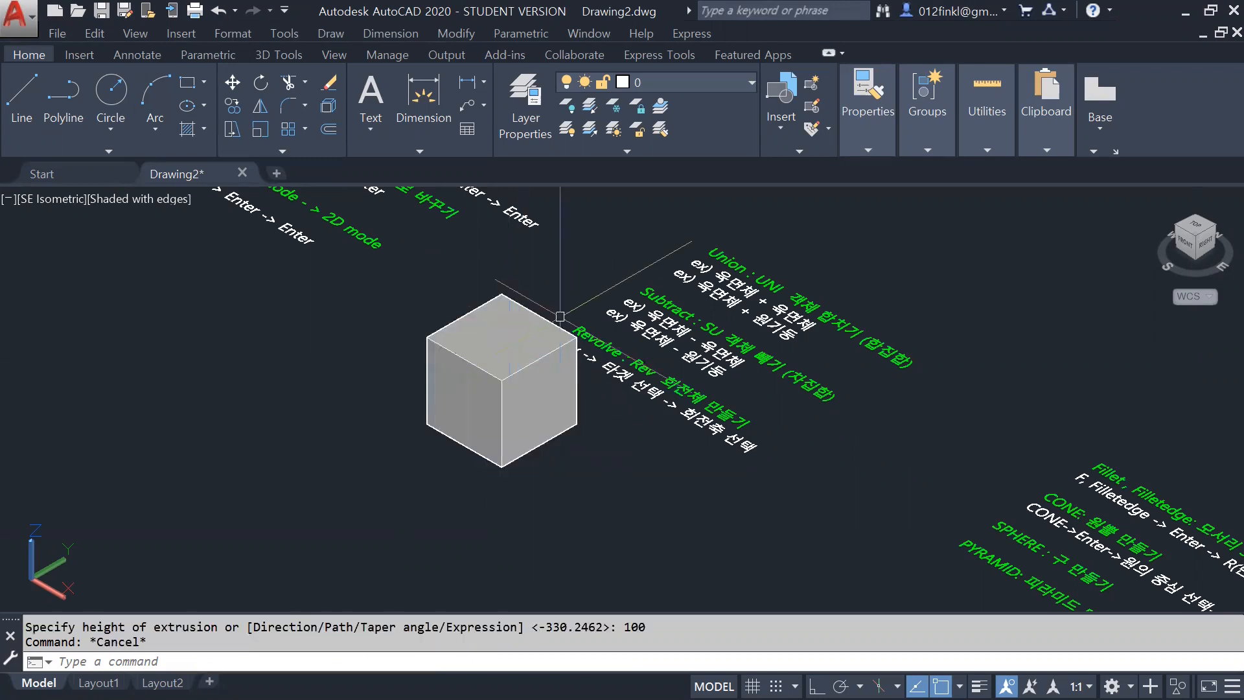
# Step: Draw a small rectangle on the cube's top face, starting from its right-hand corner
pyautogui.scroll(-2, 555, 305)
pyautogui.scroll(5, 553, 322)
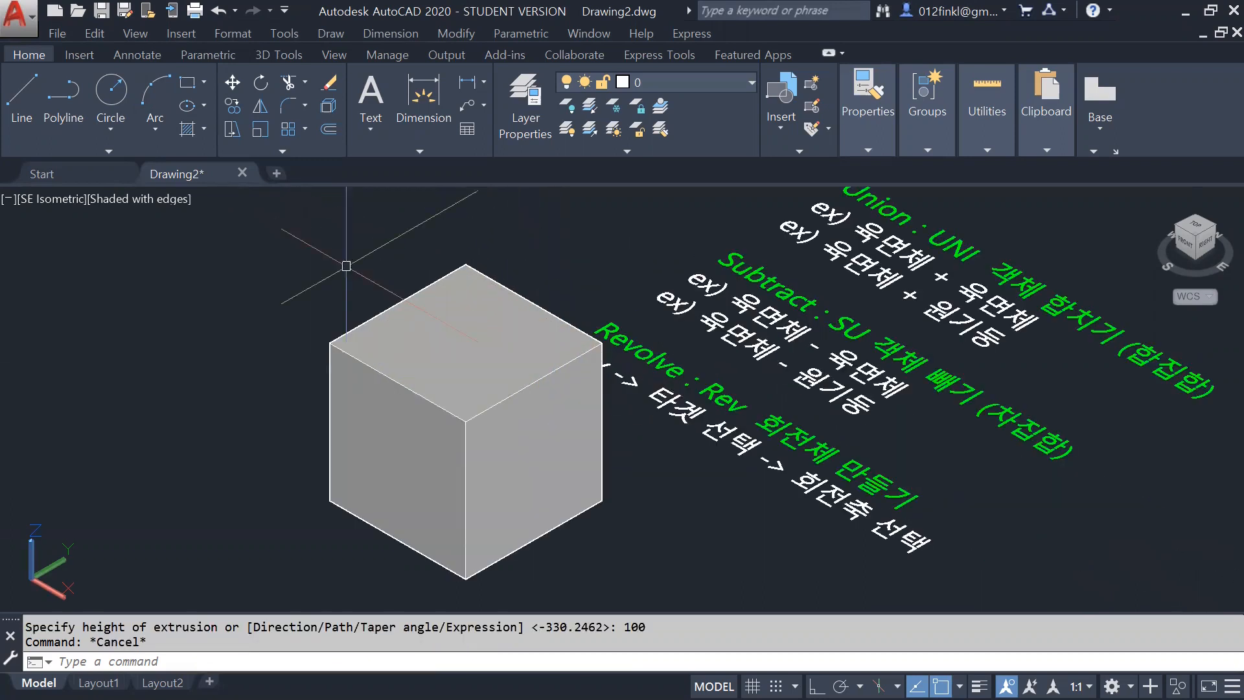
pyautogui.click(193, 88)
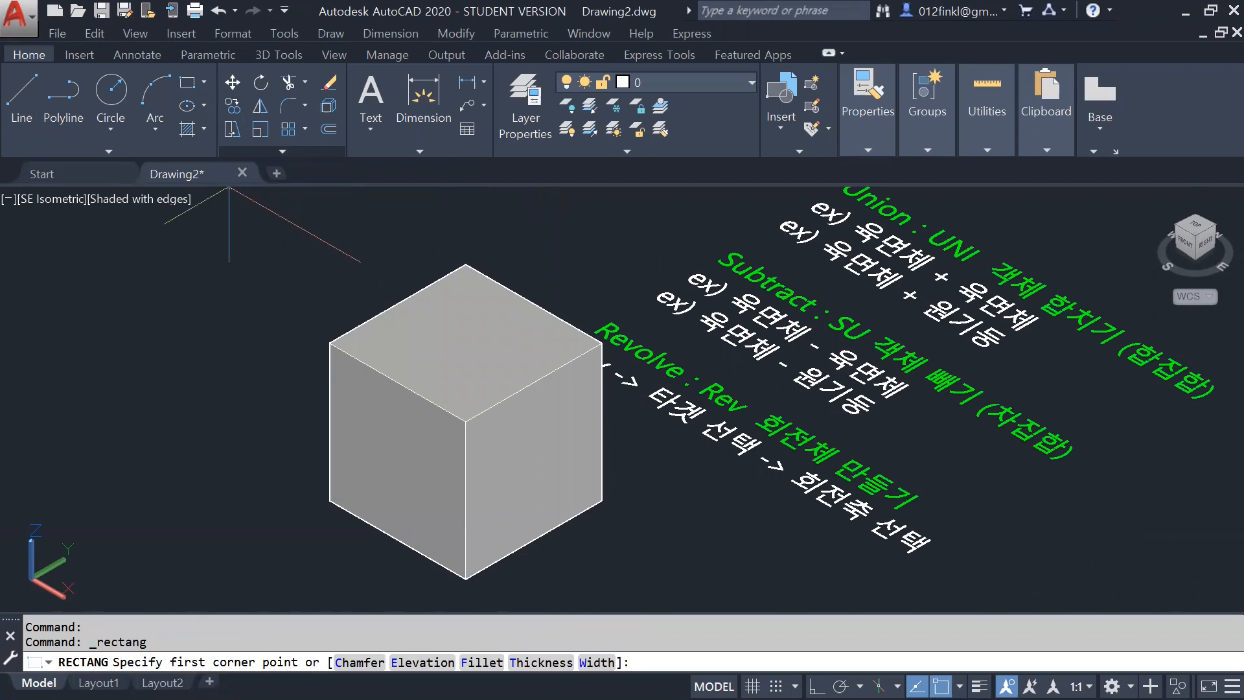
pyautogui.press('Escape')
pyautogui.click(193, 84)
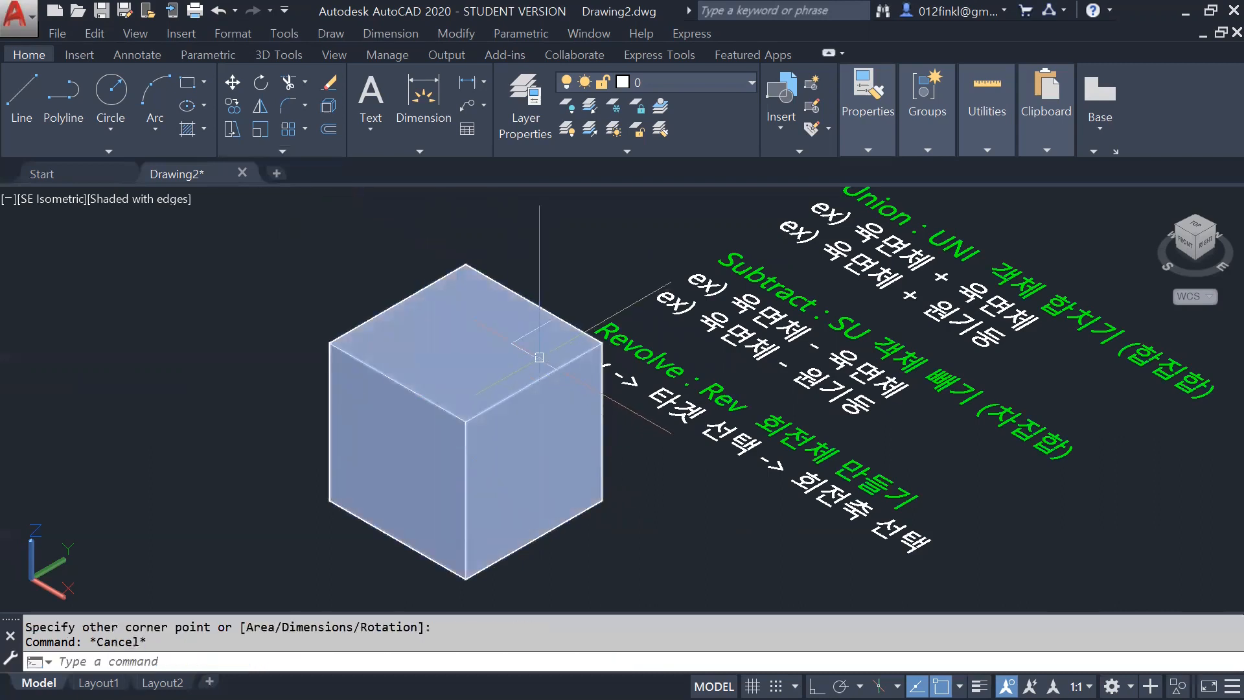
# Step: Extrude the small corner rectangle down to the cube's bottom corner endpoint
pyautogui.click(541, 357)
pyautogui.press('Escape')
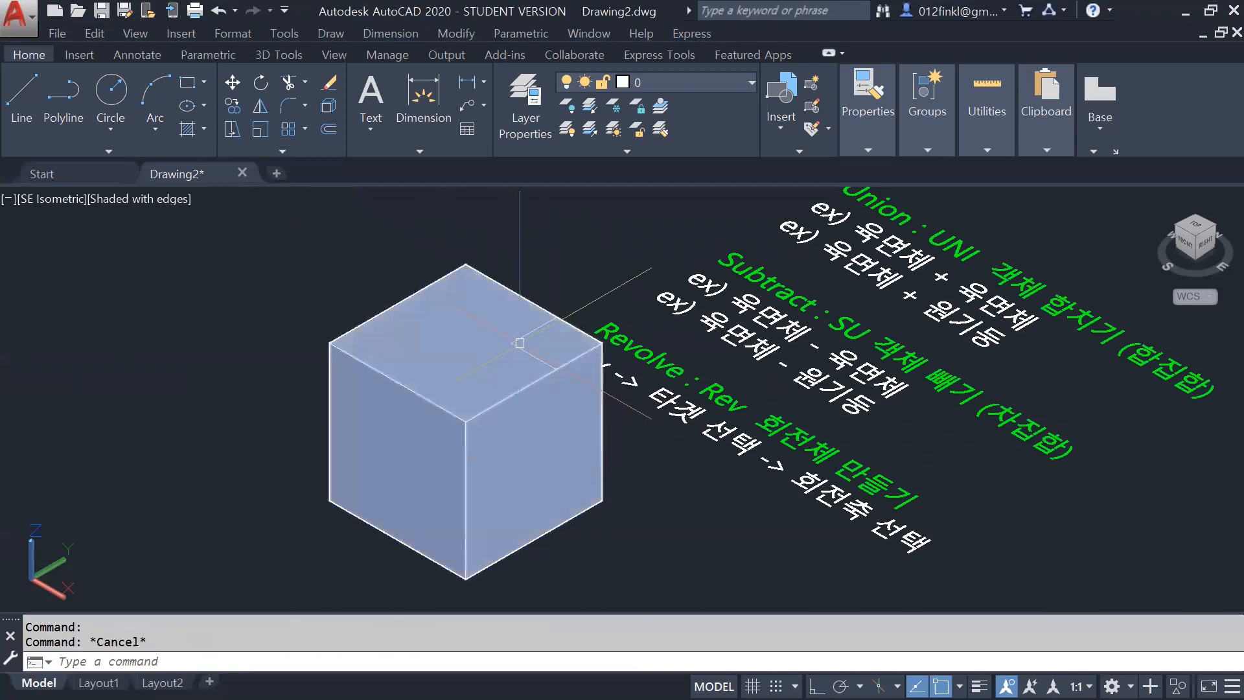
pyautogui.click(538, 360)
pyautogui.write('EXT')
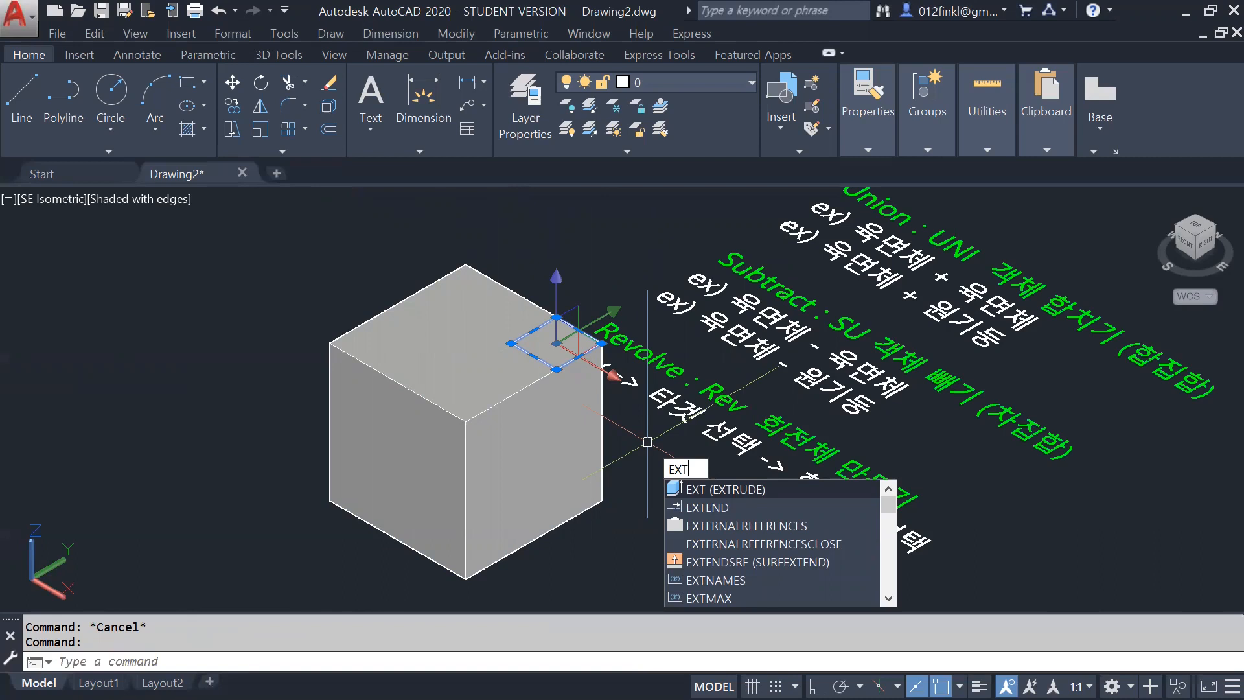
pyautogui.press('Return')
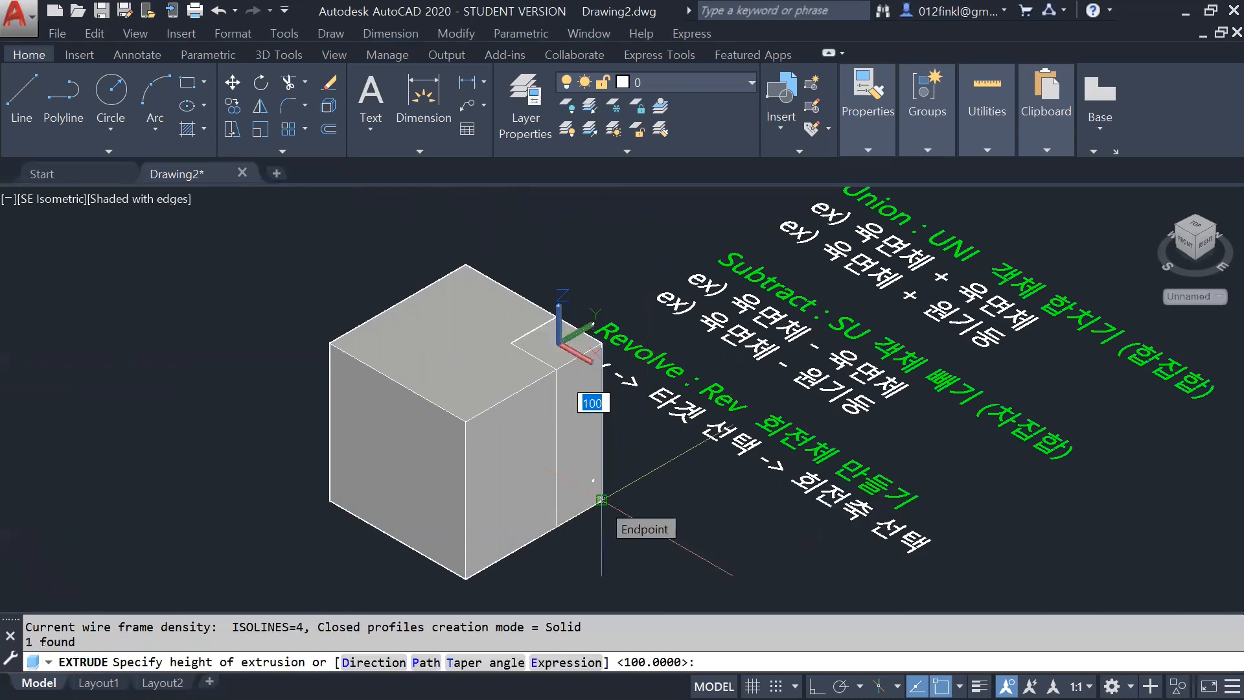
pyautogui.click(601, 499)
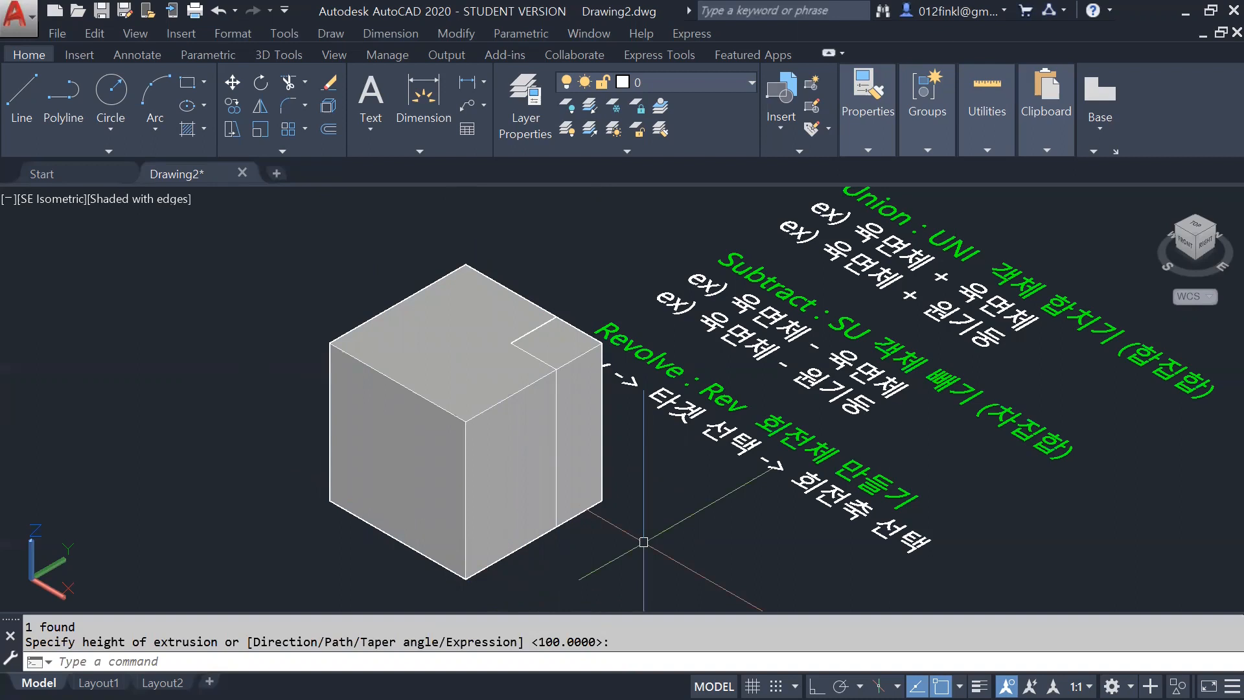
pyautogui.write('SU')
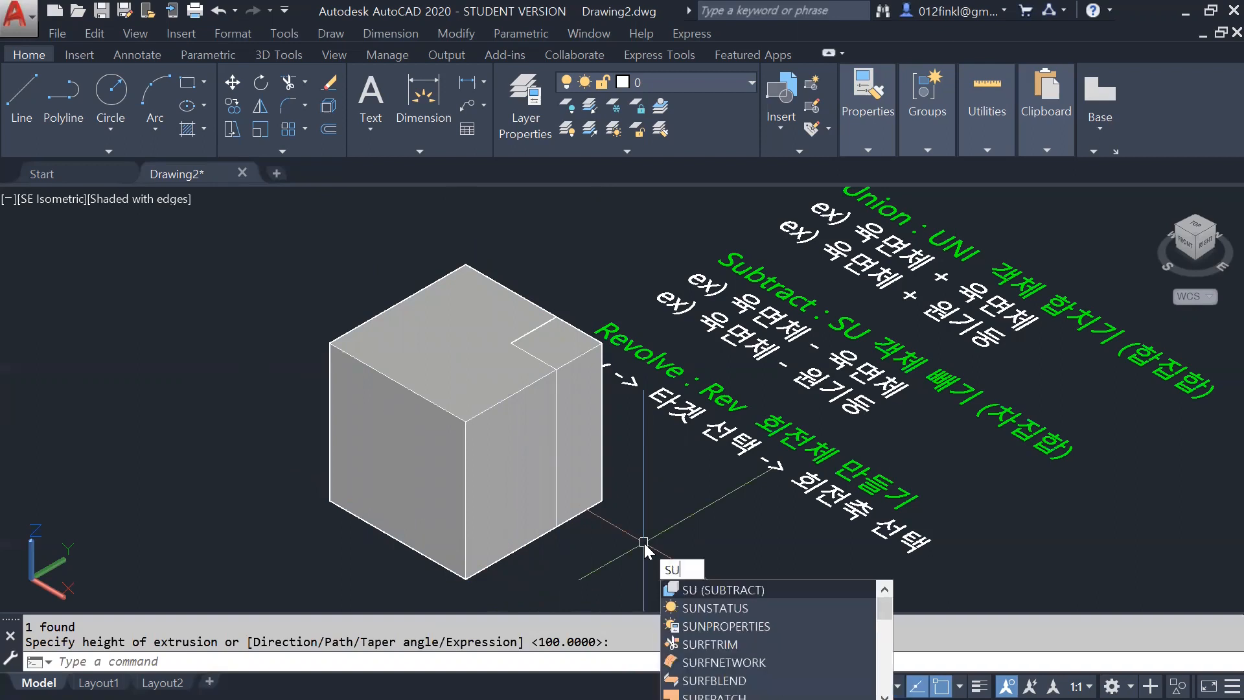
pyautogui.press('Return')
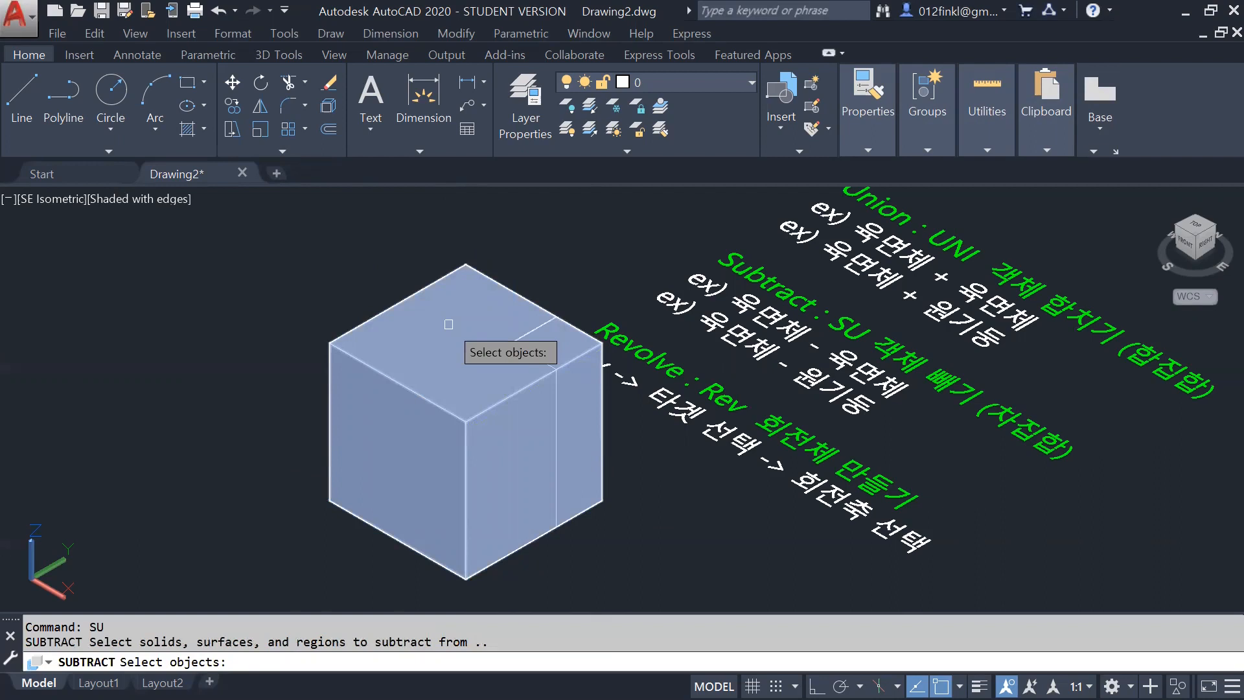
pyautogui.click(477, 374)
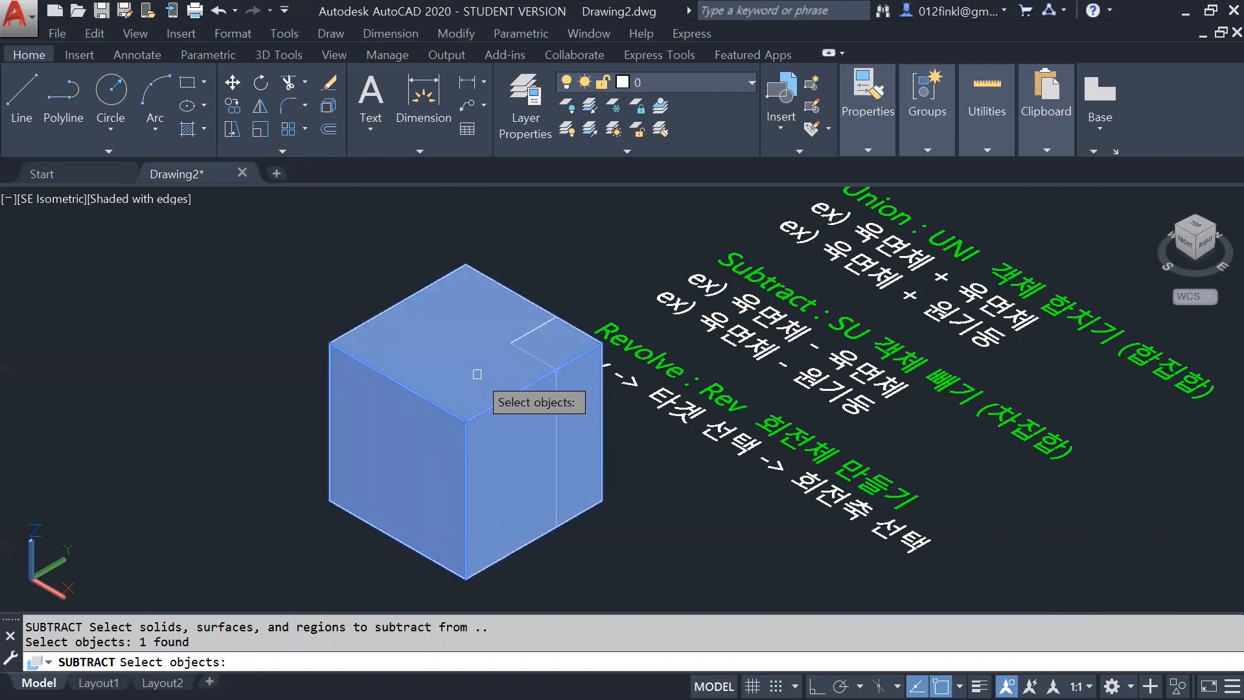
pyautogui.press('Return')
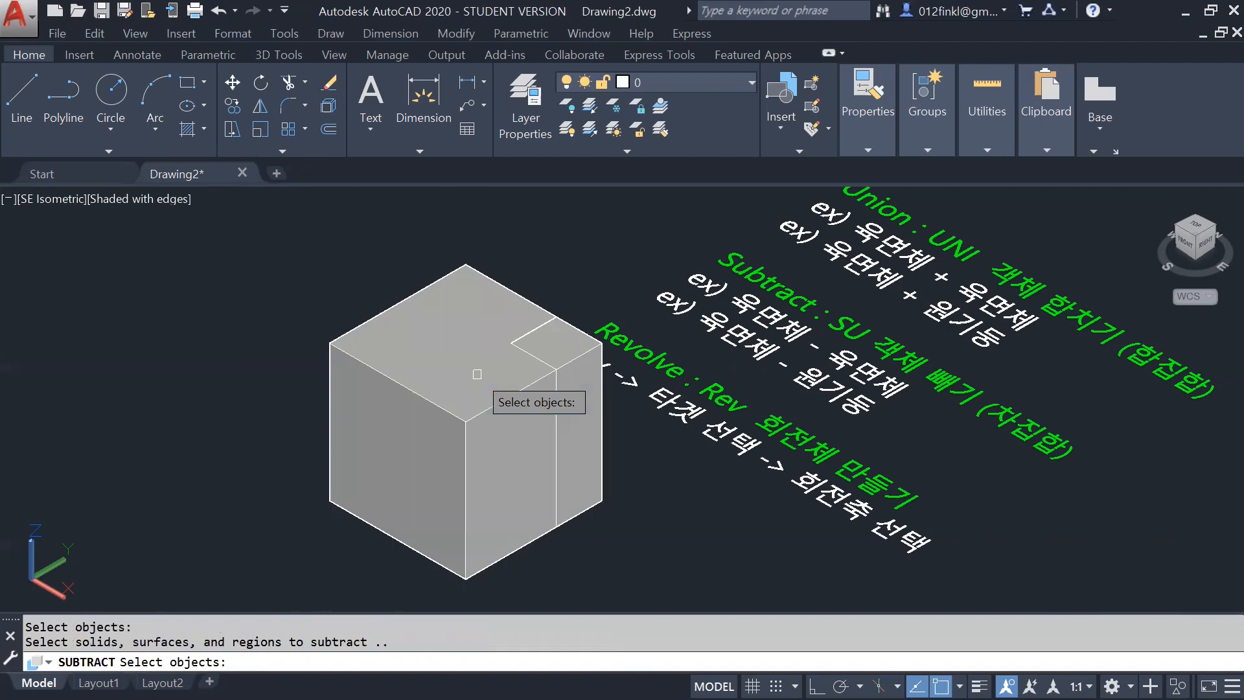
pyautogui.click(564, 343)
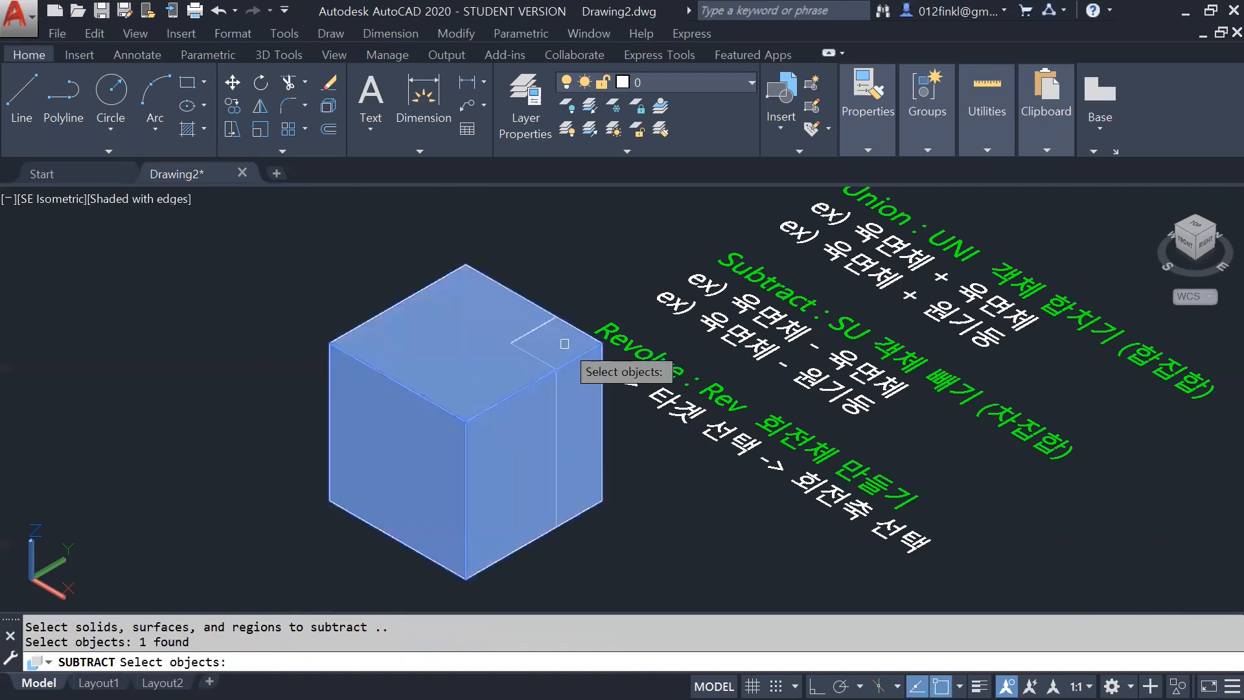
pyautogui.press('Escape')
# Step: Try to subtract the small corner box from the large cube
pyautogui.write('SU')
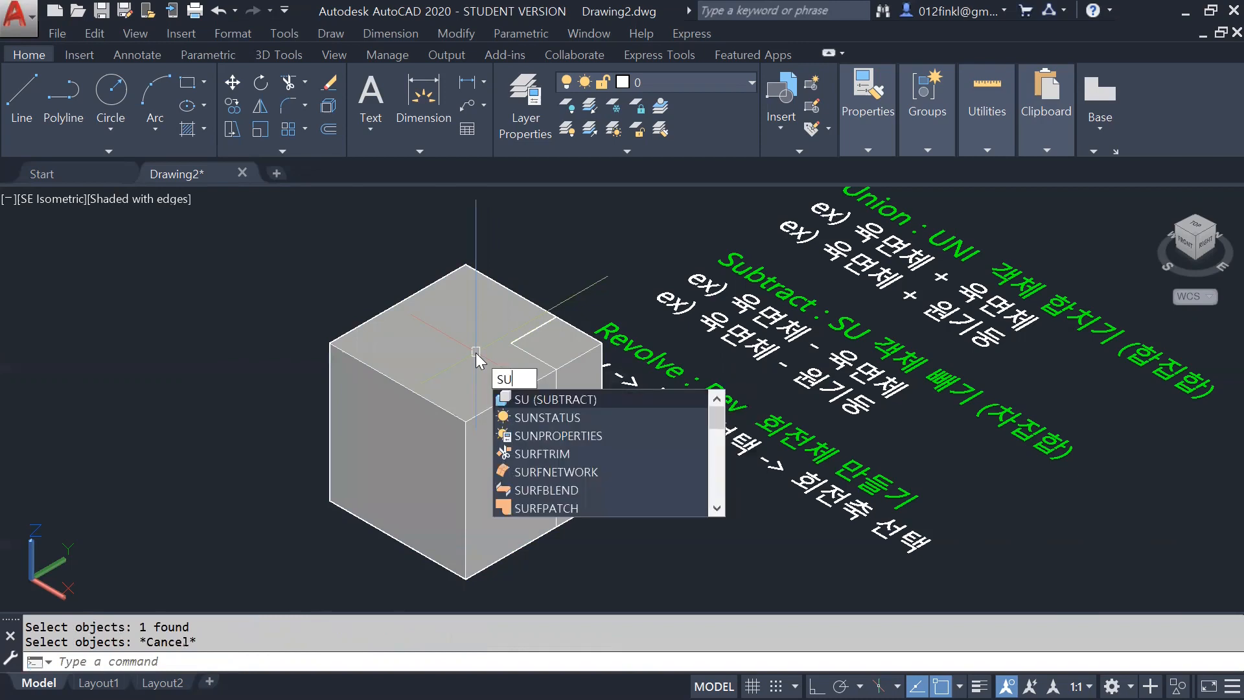
pyautogui.press('Return')
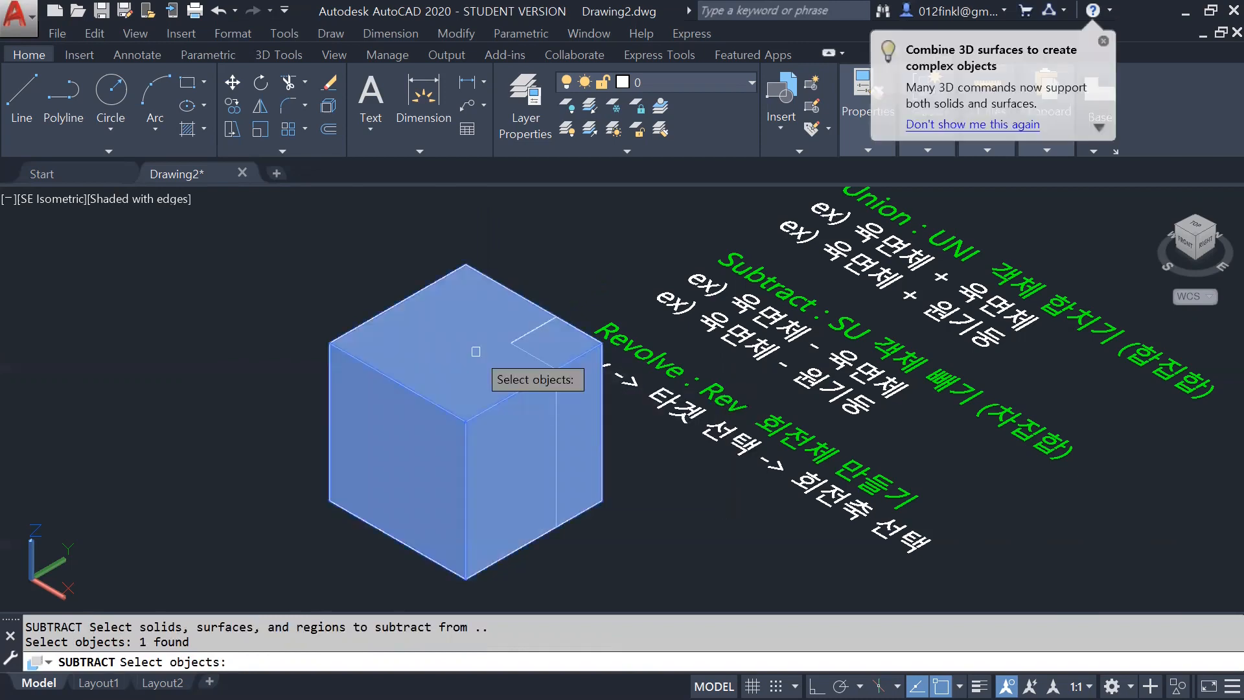
pyautogui.press('Return')
pyautogui.click(476, 351)
pyautogui.press('Return')
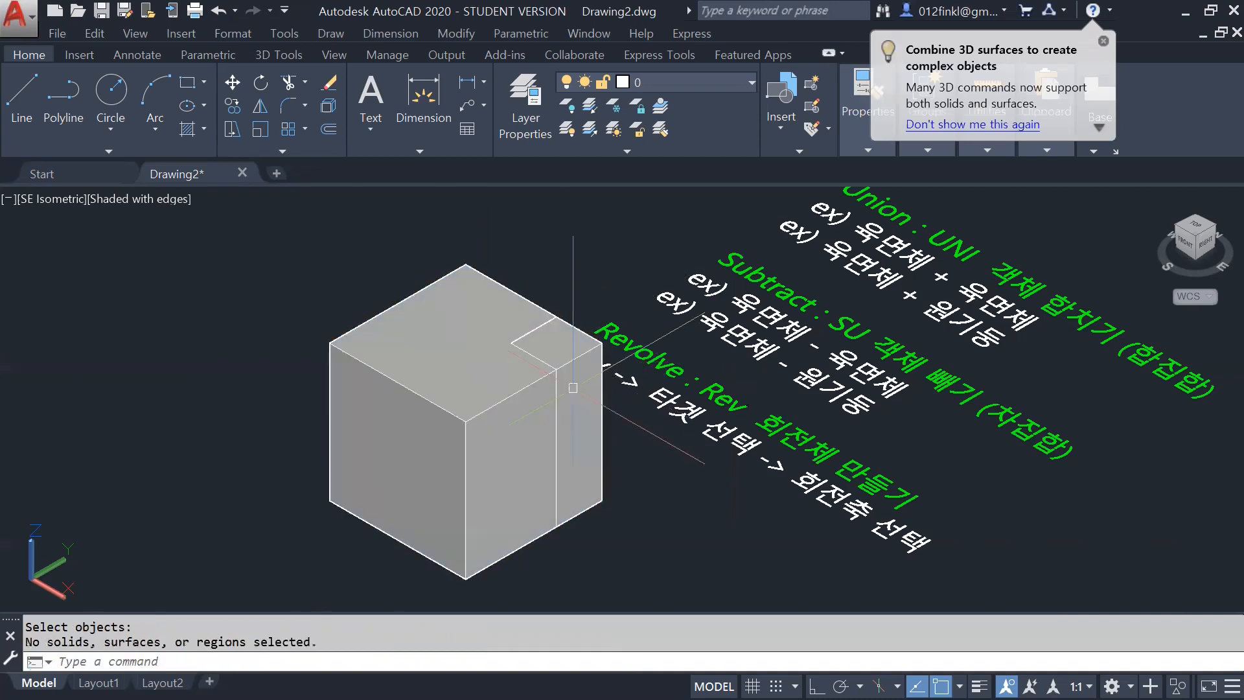
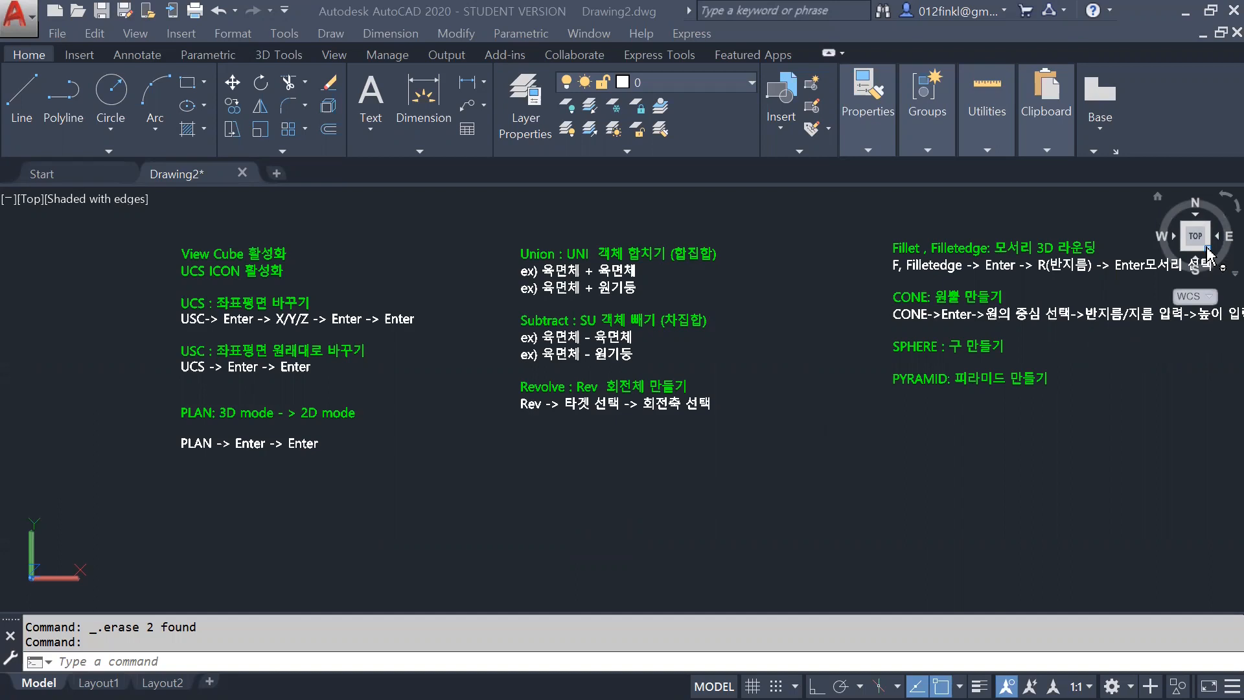
# Step: Draw a rectangle freehand in the empty area beside the Revolve notes, in the SE isometric view
pyautogui.click(1206, 252)
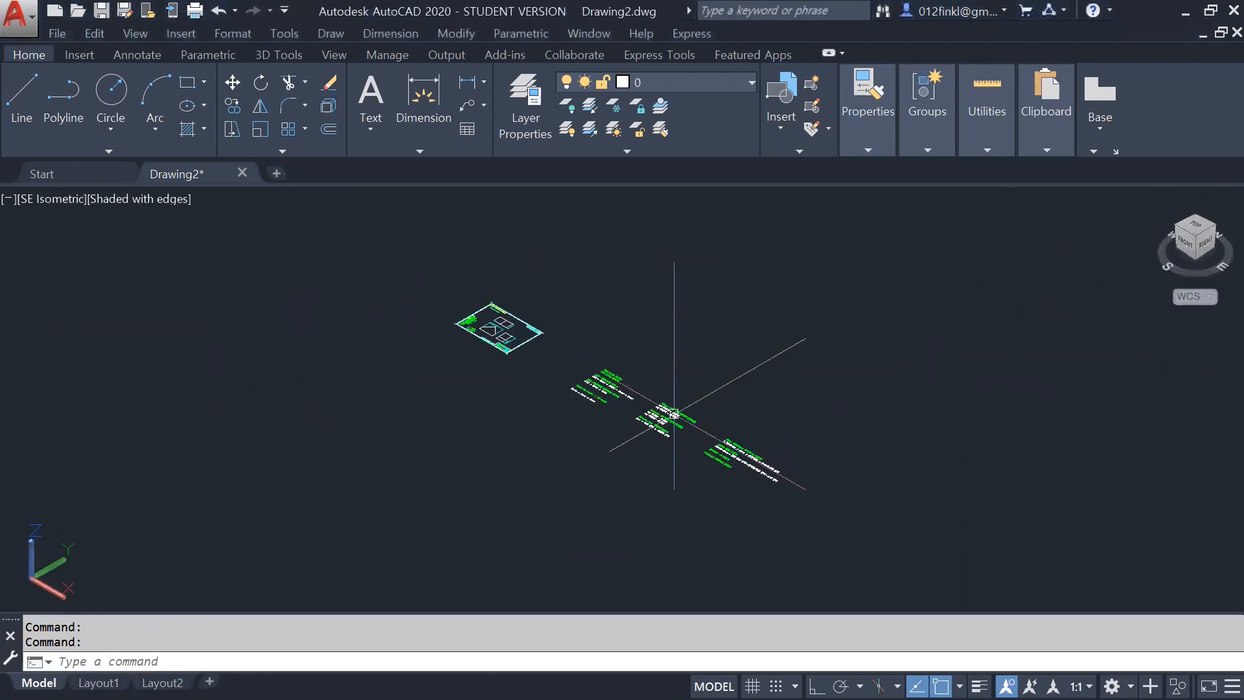
pyautogui.scroll(6, 592, 312)
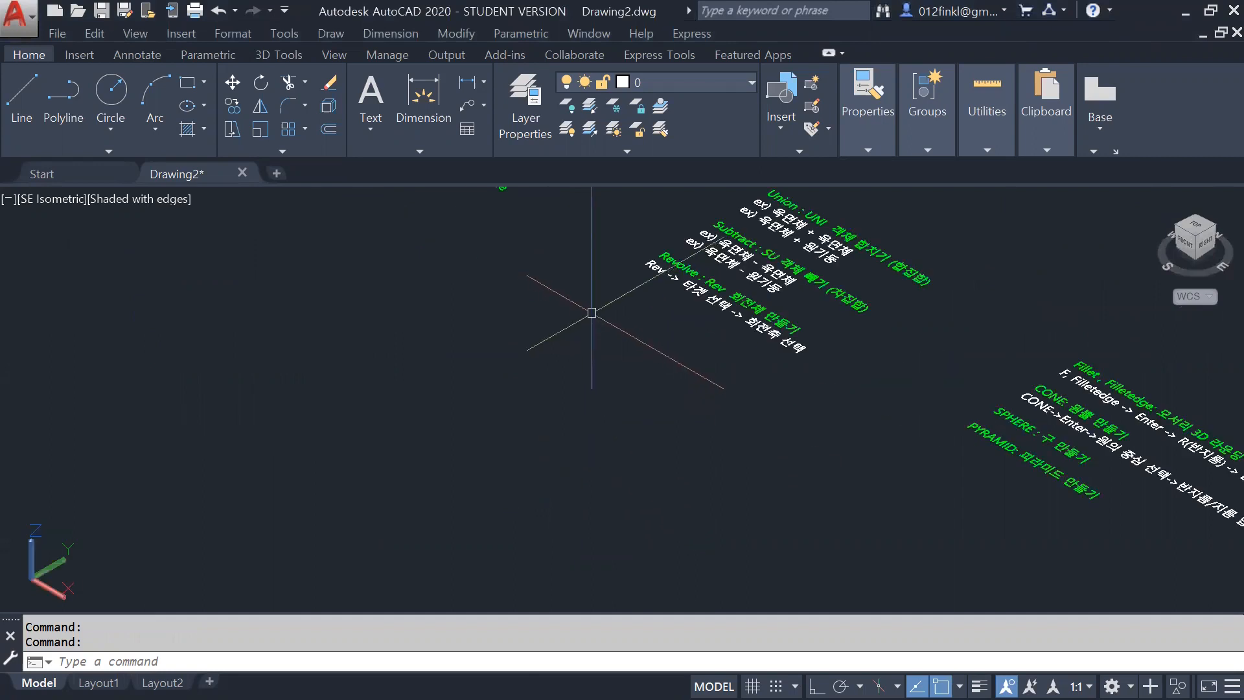
pyautogui.scroll(2, 591, 282)
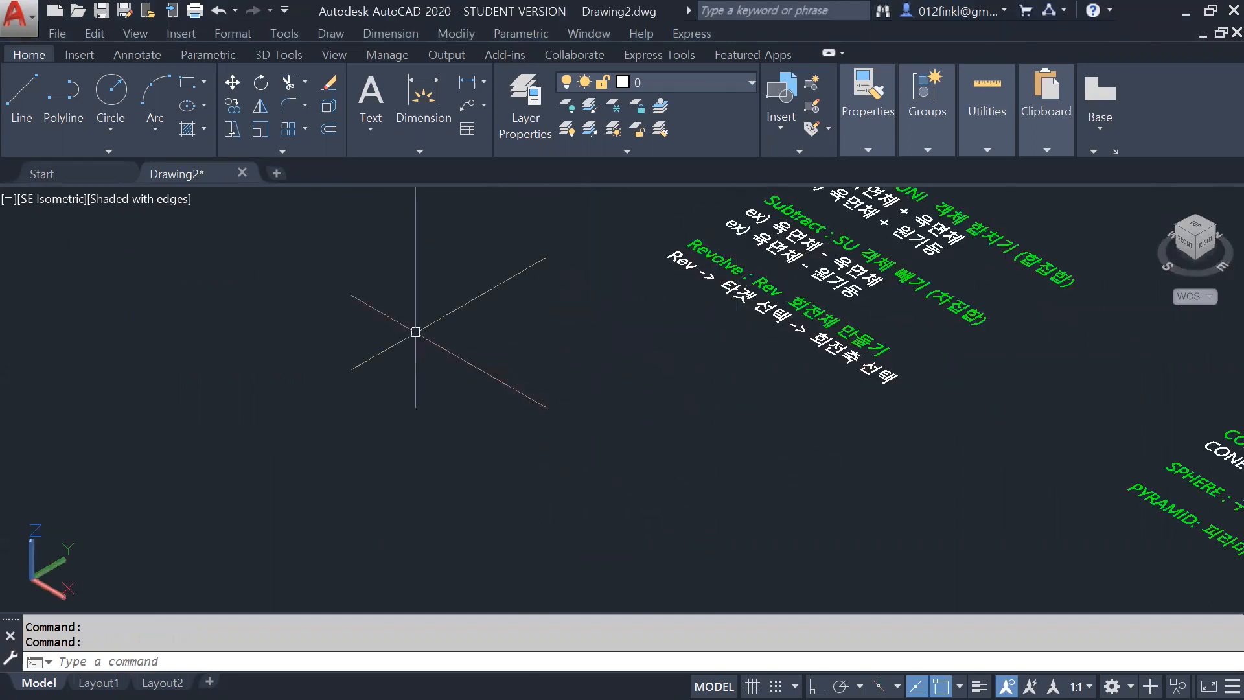
pyautogui.click(187, 91)
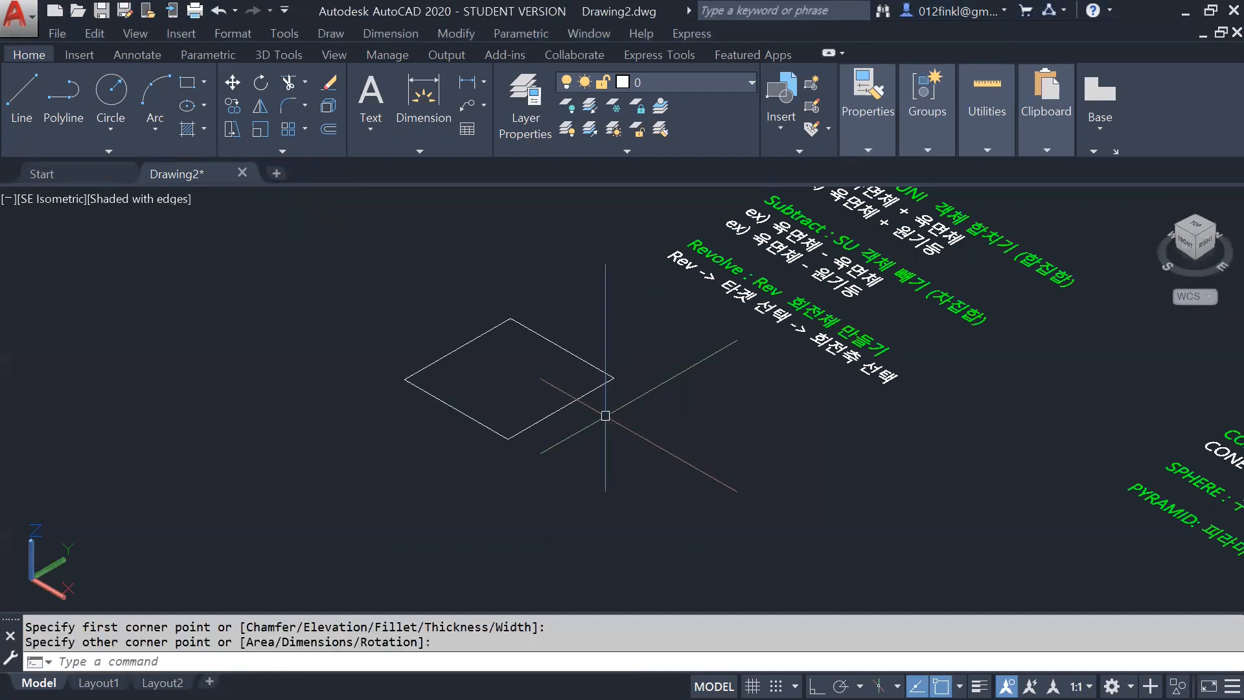
pyautogui.press('Escape')
# Step: Extrude the freehand rectangle upward by 50 to form a solid box
pyautogui.click(606, 415)
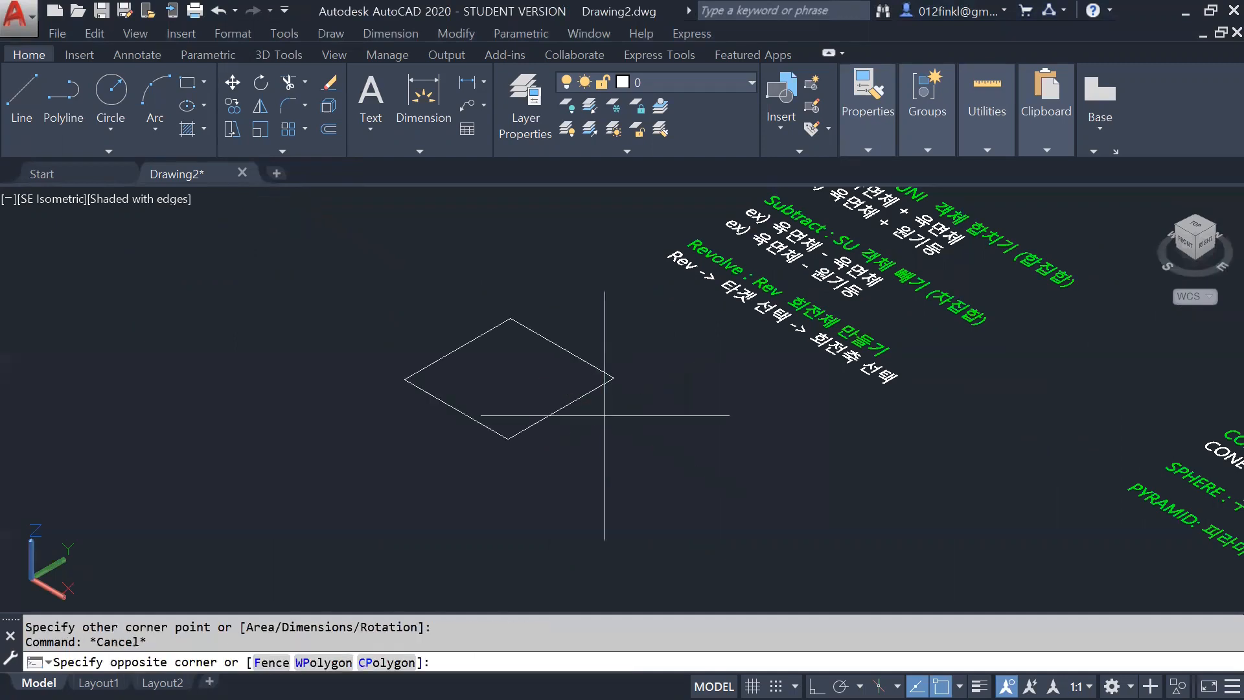
pyautogui.click(527, 347)
pyautogui.write('EXT')
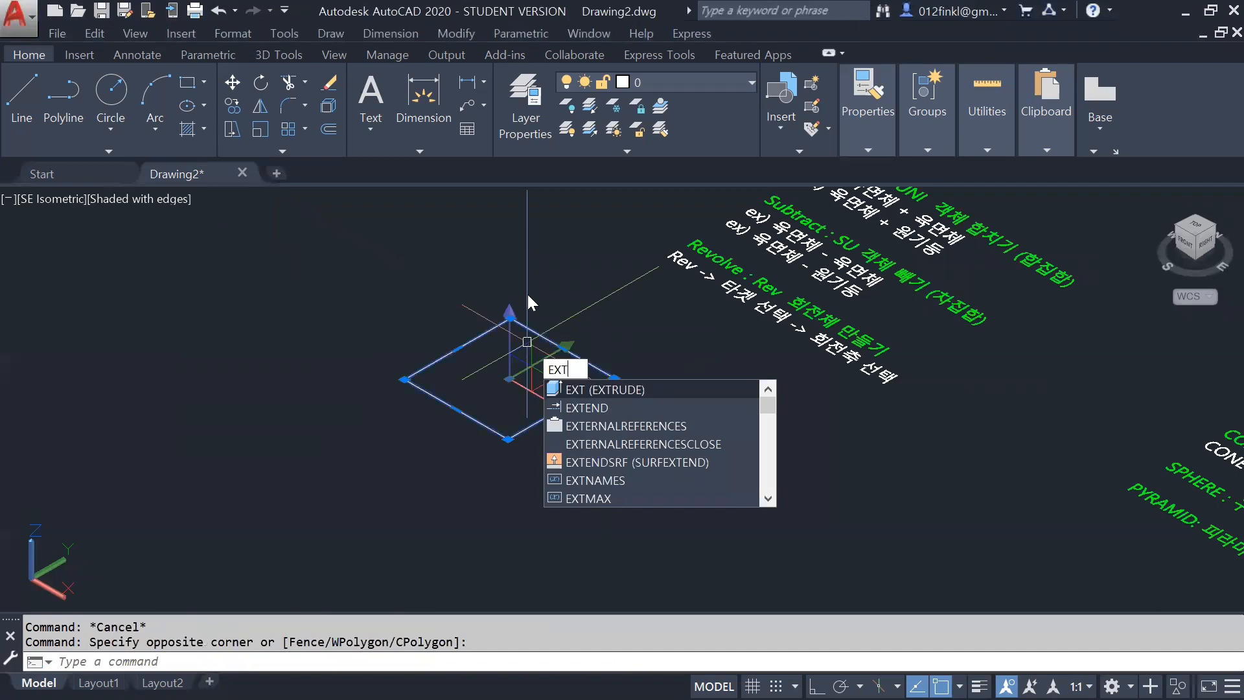
pyautogui.press('Return')
pyautogui.write('50')
pyautogui.press('Return')
pyautogui.press('Escape')
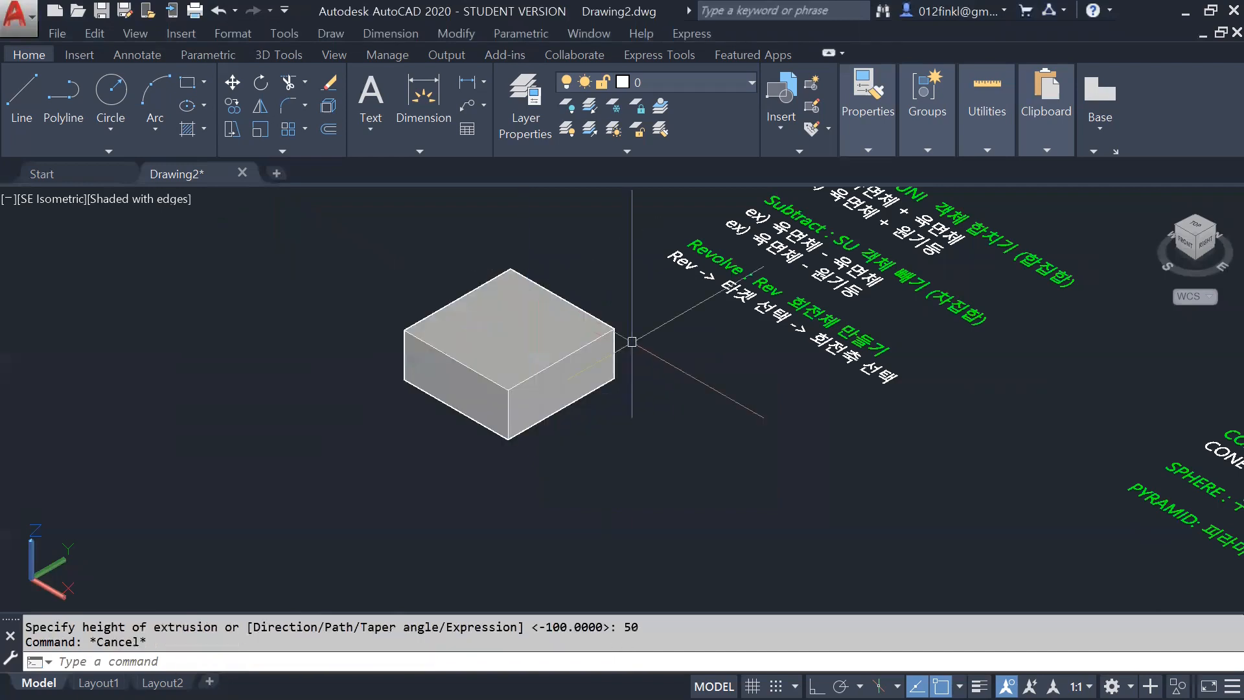
# Step: Draw a smaller rectangle freehand from inside the box's top face outward, overlapping the box's right-hand corner
pyautogui.click(187, 83)
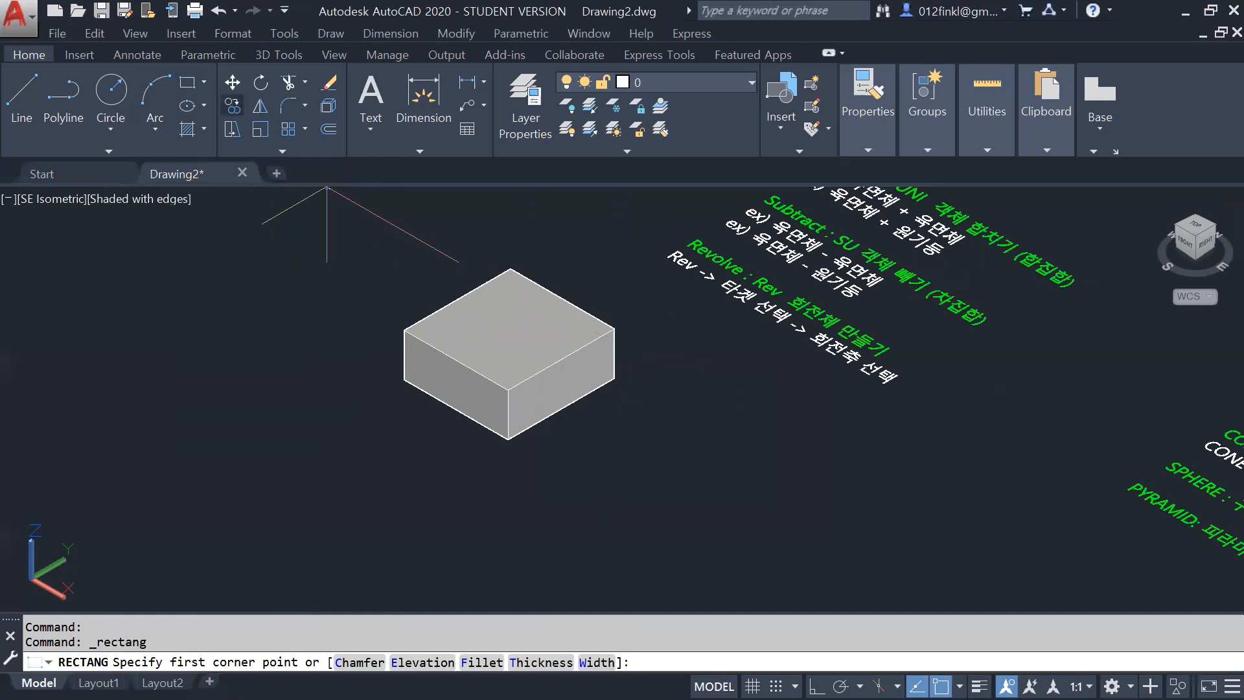
pyautogui.click(554, 324)
pyautogui.press('Escape')
# Step: Extrude the smaller overlapping rectangle downward by 50
pyautogui.click(716, 377)
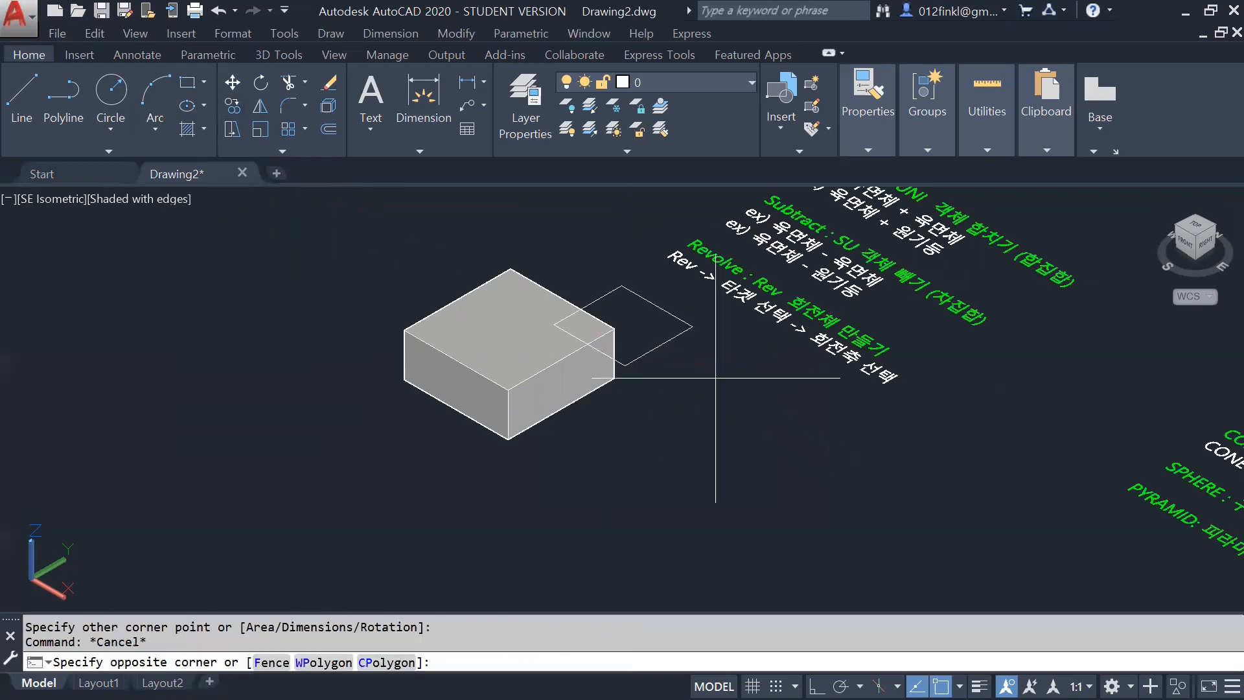
pyautogui.click(670, 322)
pyautogui.write('EXT')
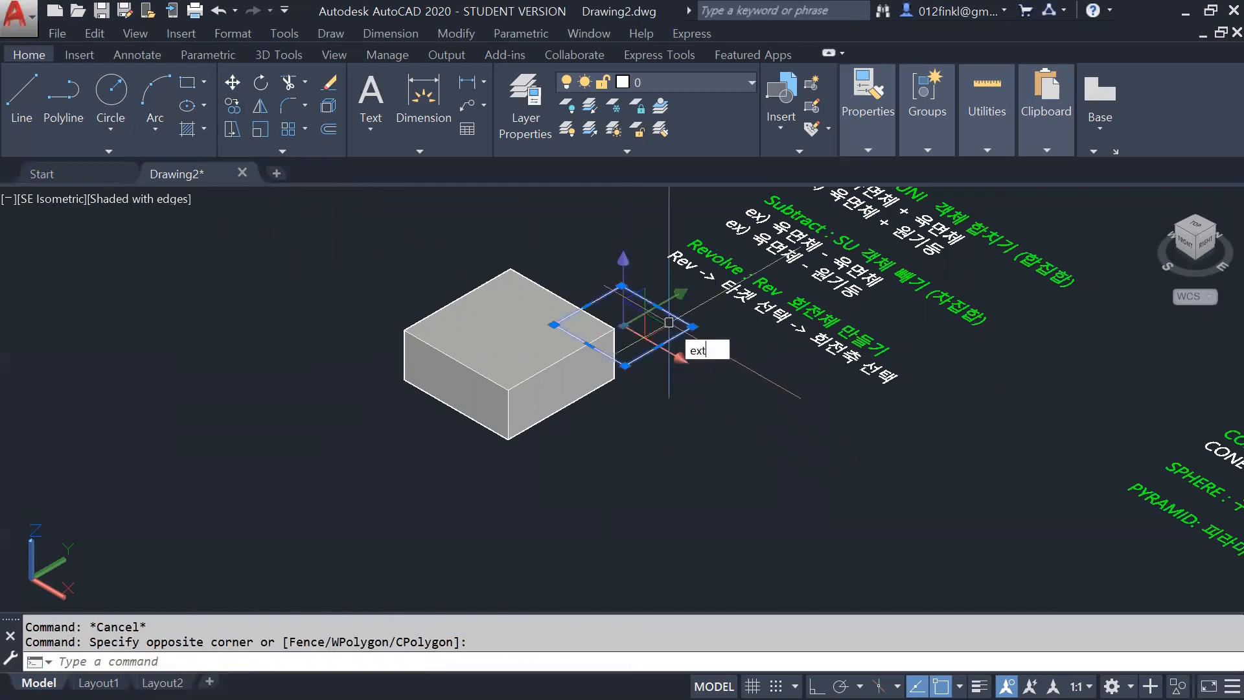
pyautogui.press('Return')
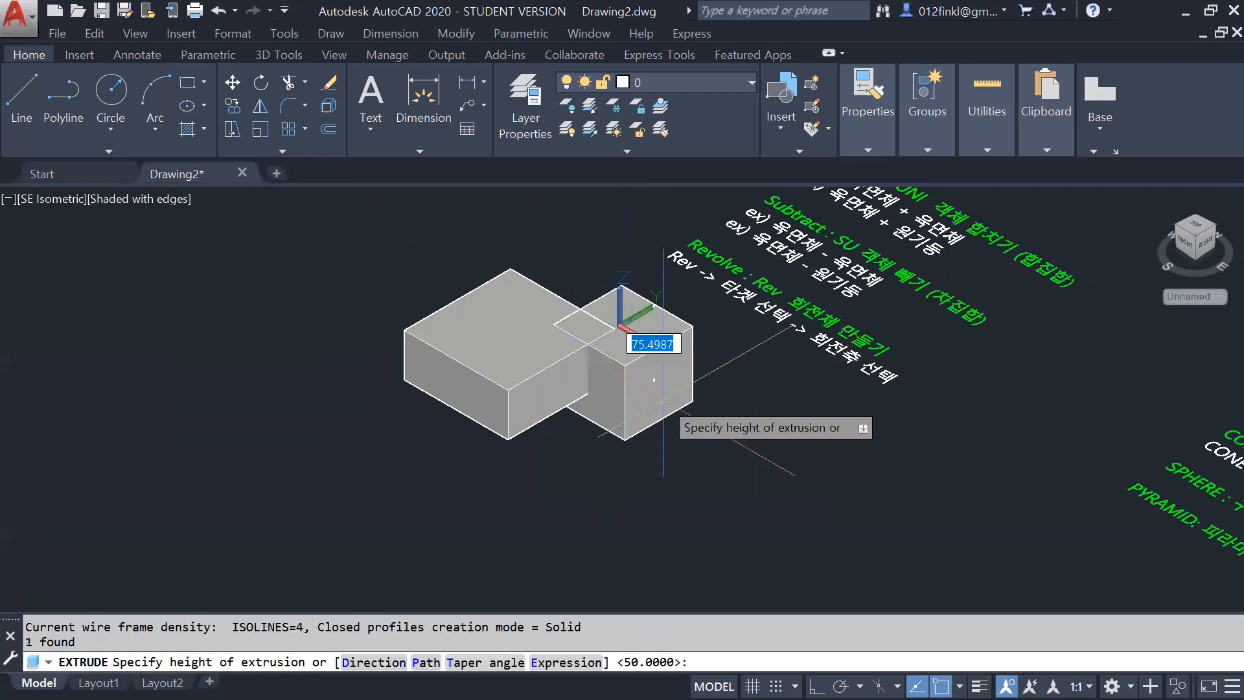
pyautogui.write('50')
pyautogui.press('Return')
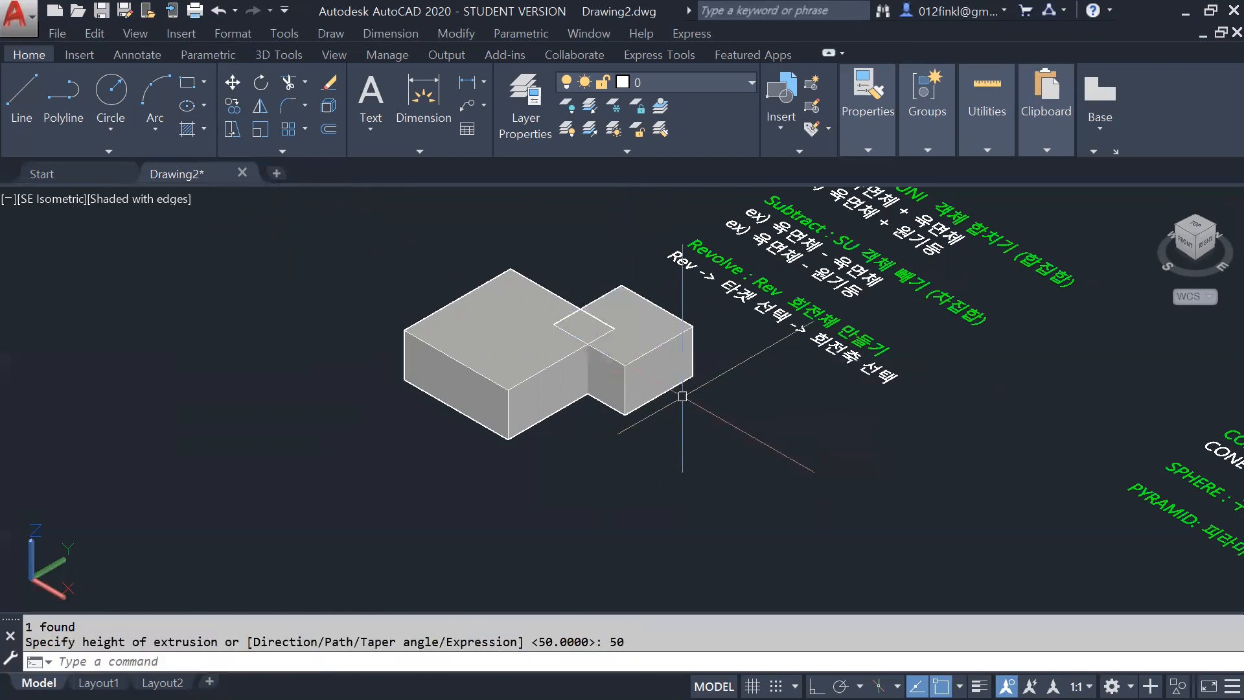
pyautogui.press('Escape')
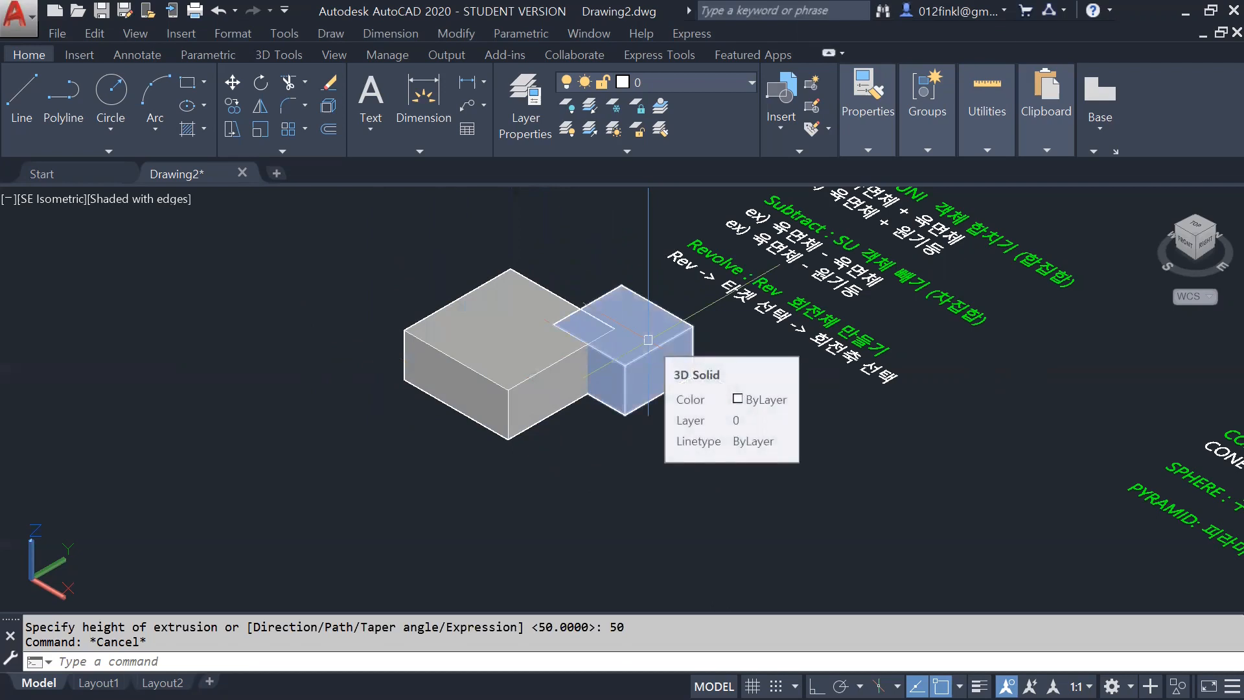
# Step: Subtract the small overlapping box from the larger box to notch its corner
pyautogui.click(156, 663)
pyautogui.write('su')
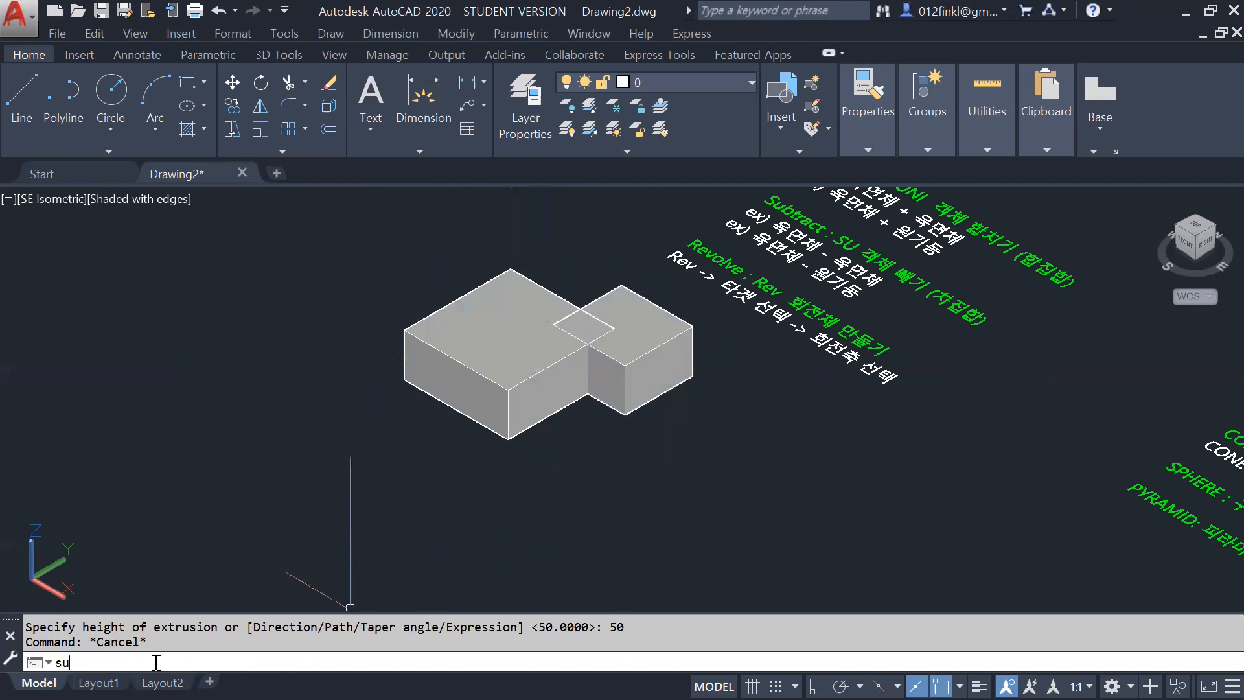
pyautogui.press('Return')
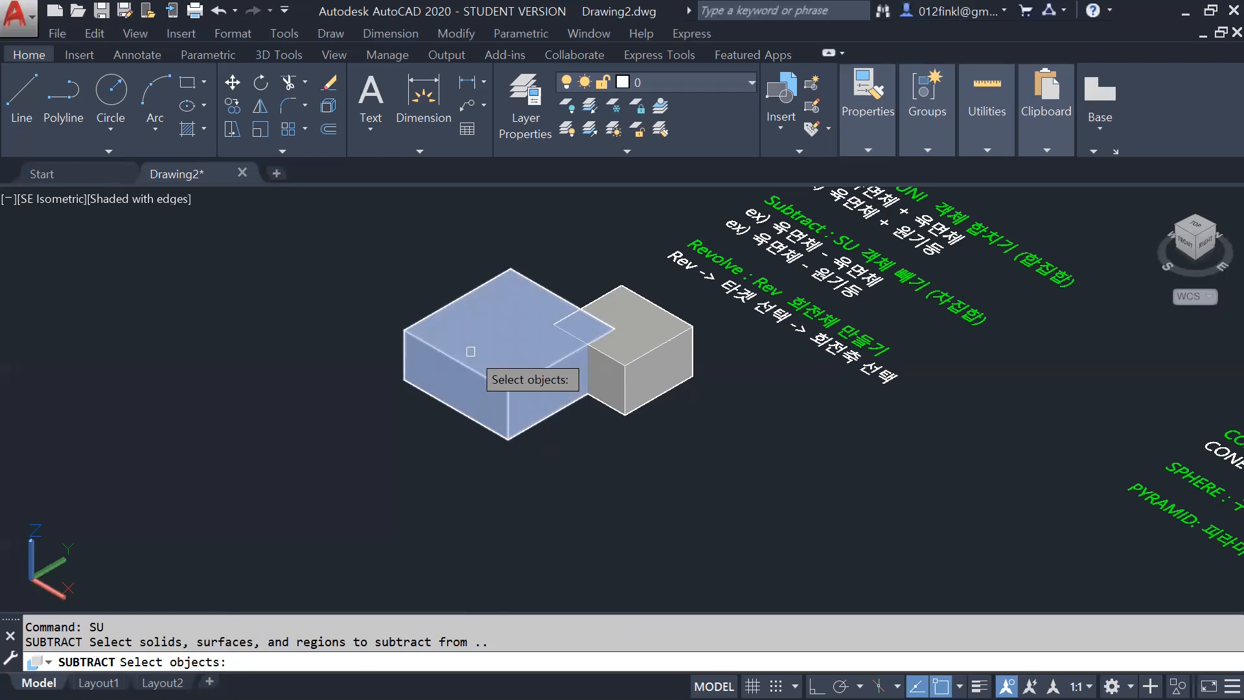
pyautogui.click(460, 317)
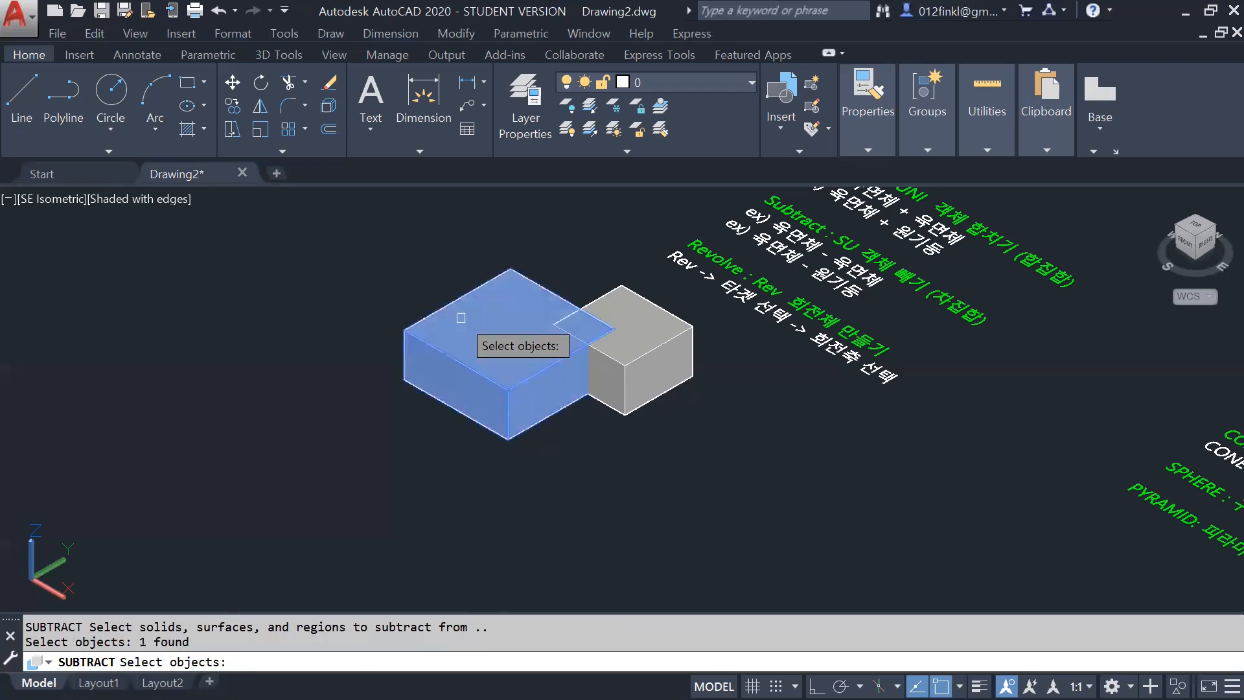
pyautogui.press('Return')
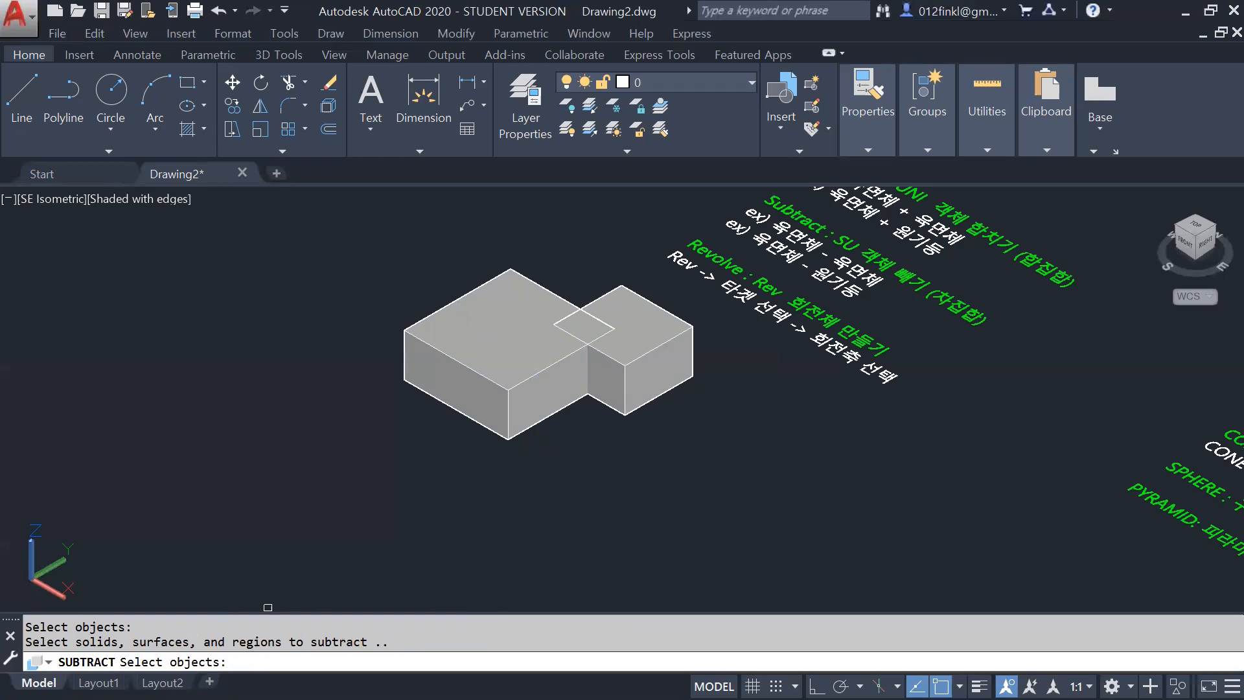
pyautogui.click(644, 326)
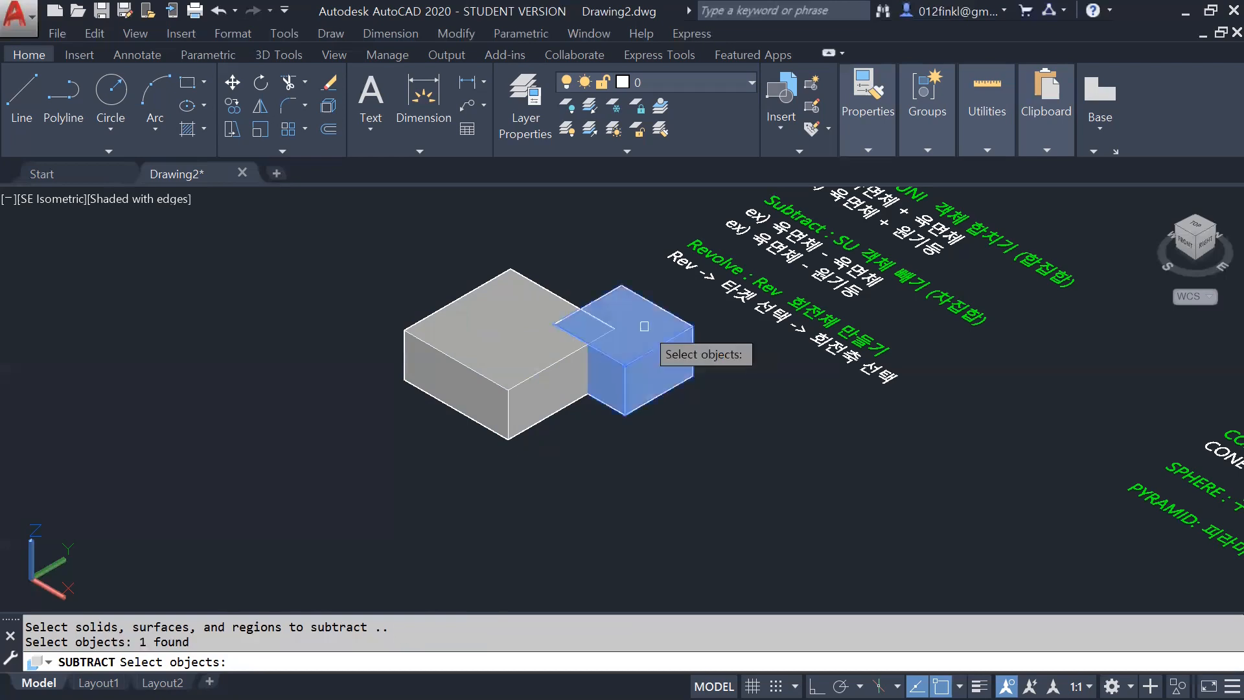
pyautogui.press('Return')
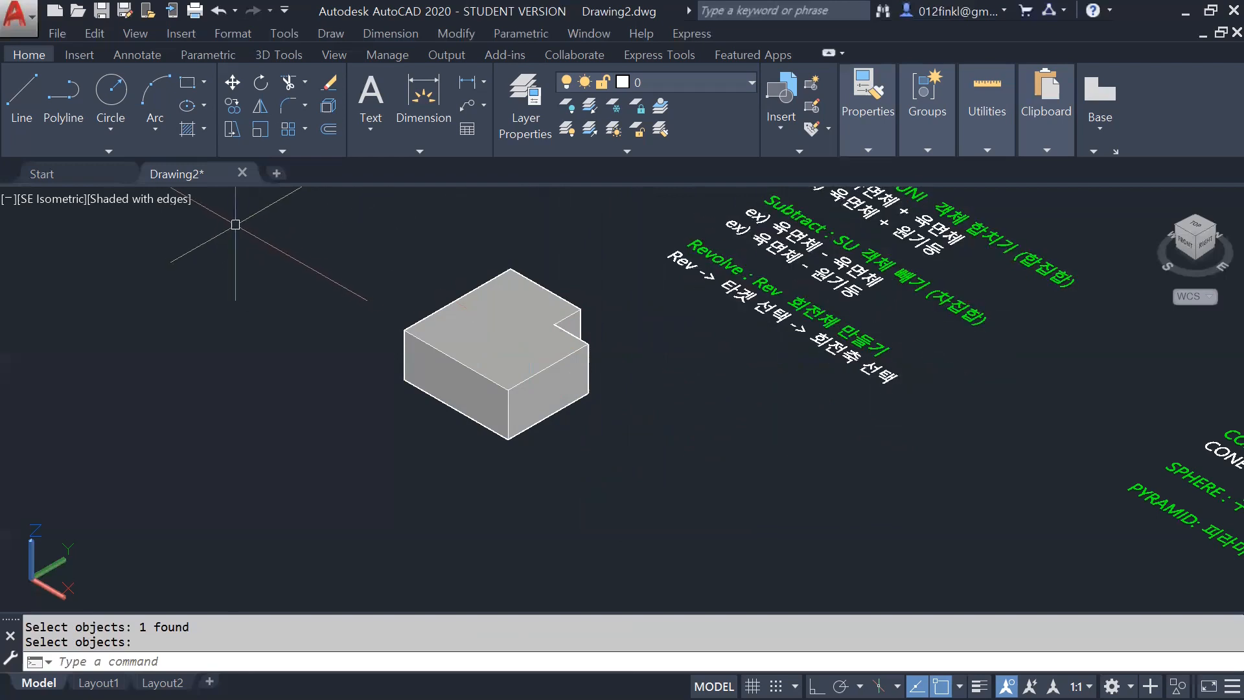
# Step: Draw another rectangle freehand beside the notched box and extrude it upward by 50
pyautogui.click(184, 85)
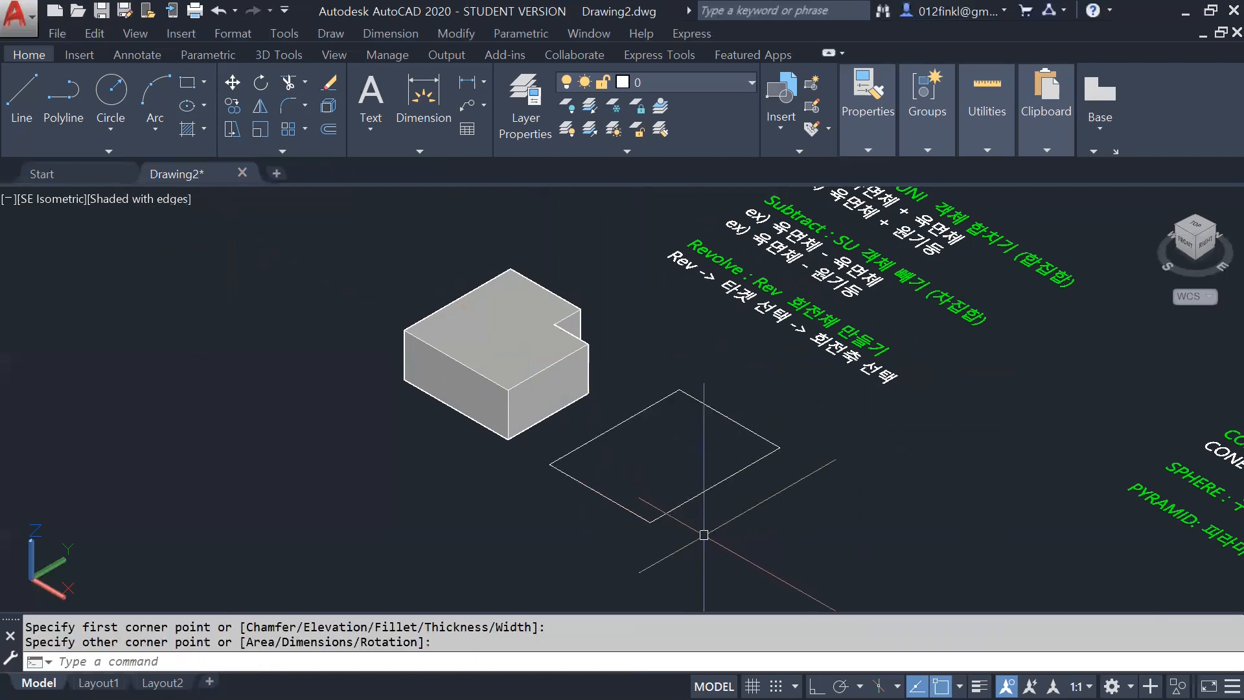
pyautogui.press('Escape')
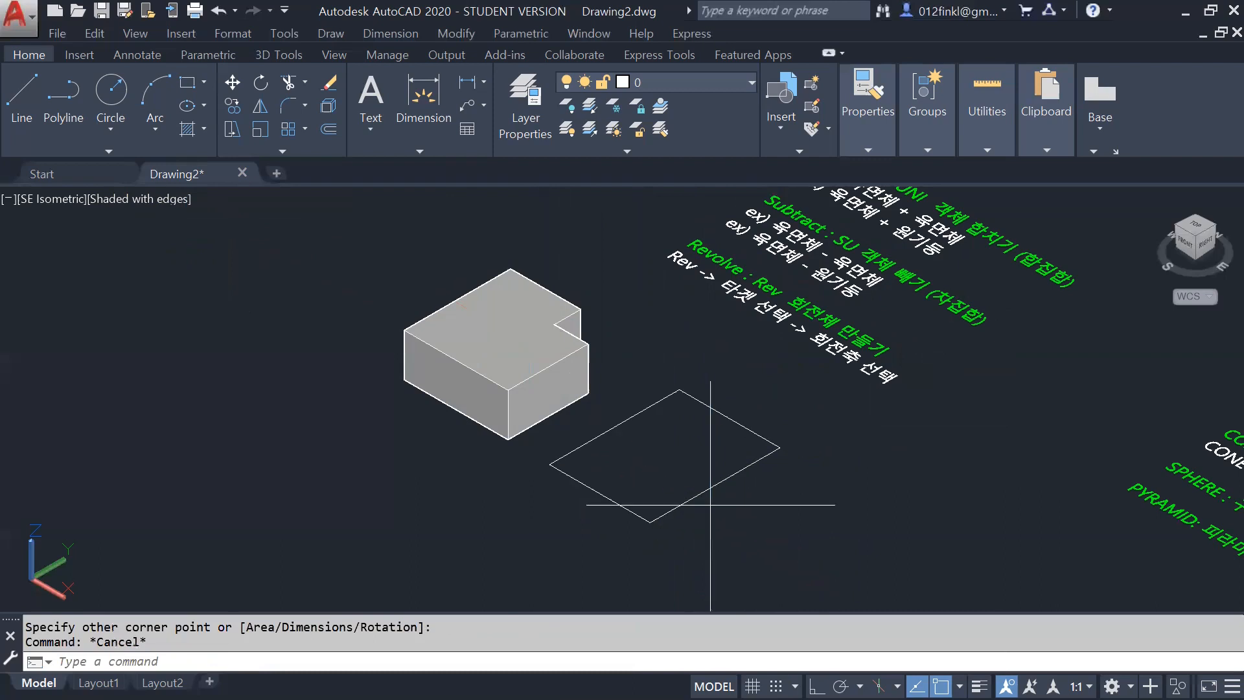
pyautogui.moveTo(710, 505); pyautogui.dragTo(700, 474)
pyautogui.write('ext')
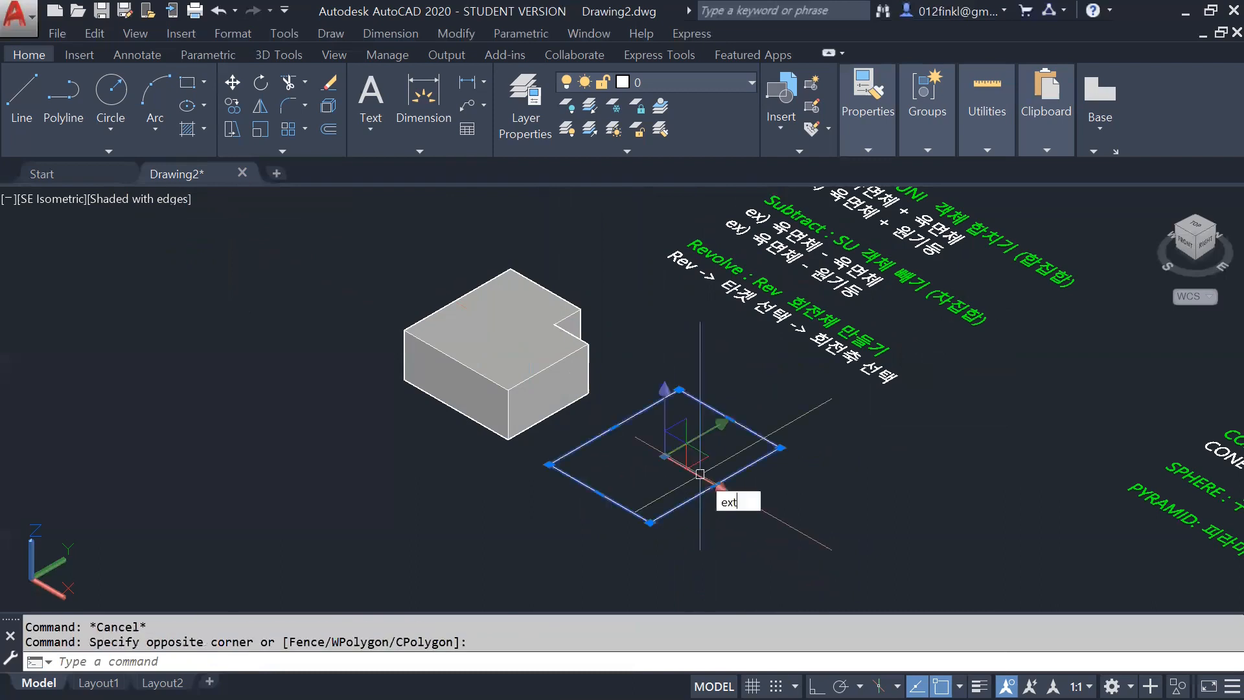
pyautogui.press('Return')
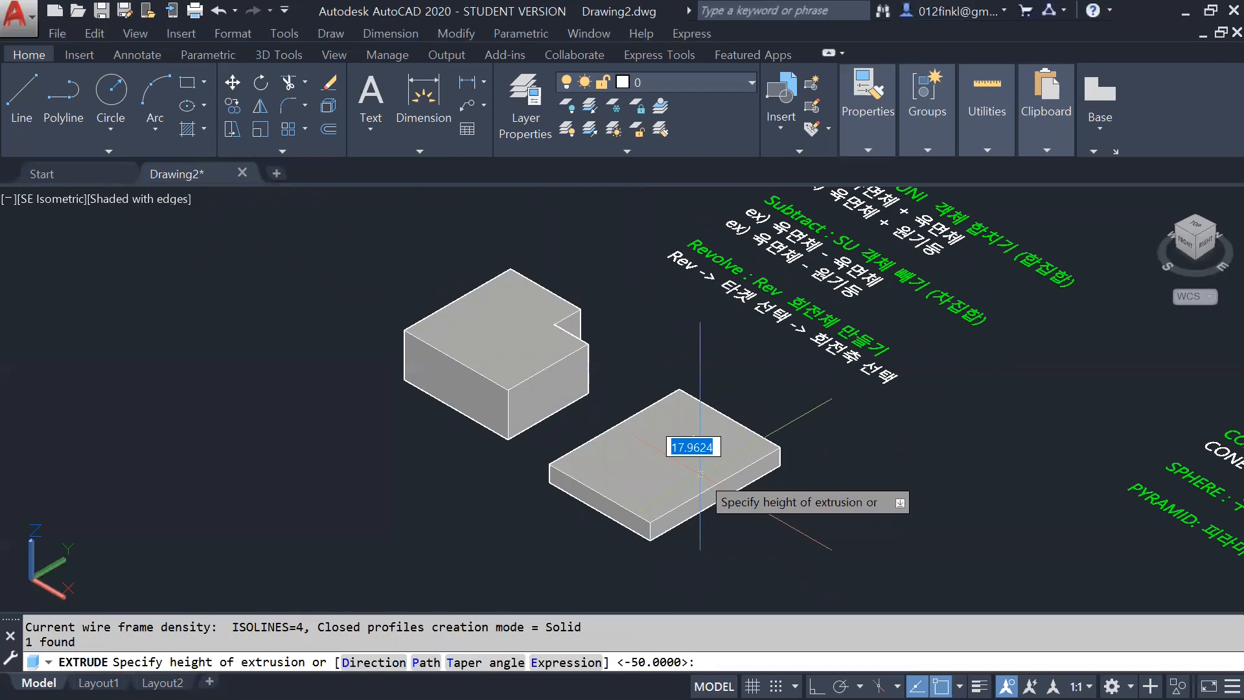
pyautogui.write('50')
pyautogui.press('Return')
pyautogui.press('Escape')
# Step: Draw a circle with a radius of about 39 in the middle of the new box's top face
pyautogui.click(110, 96)
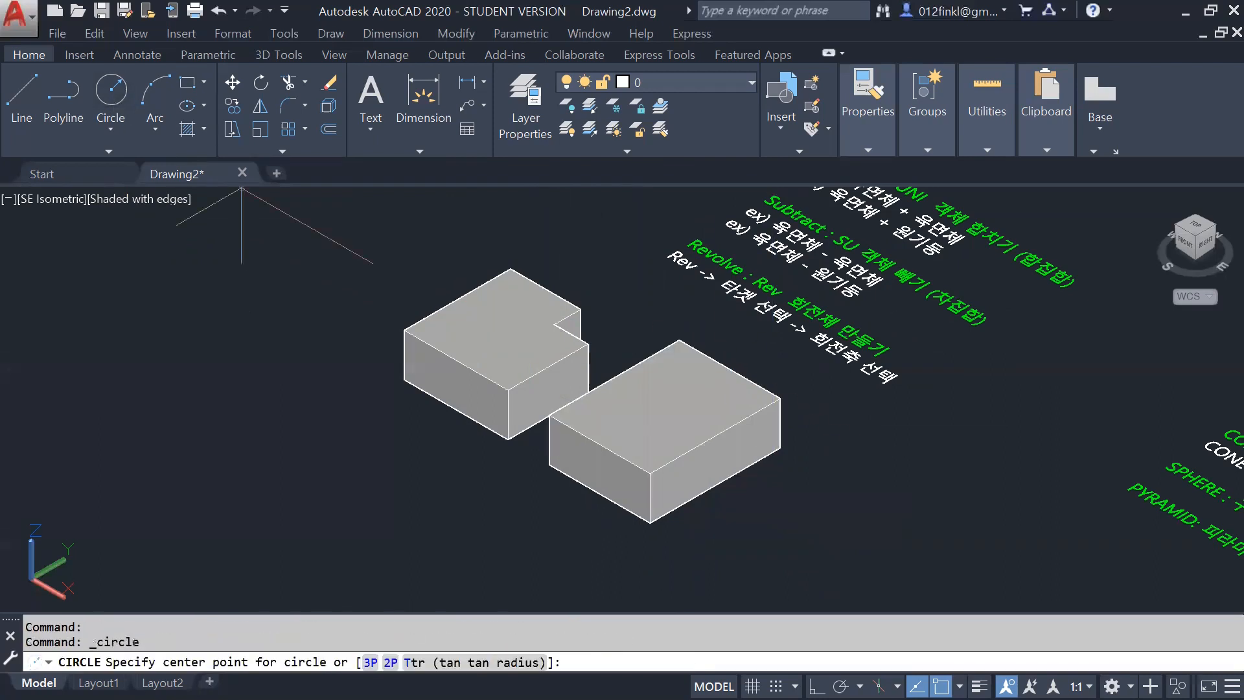
pyautogui.click(660, 401)
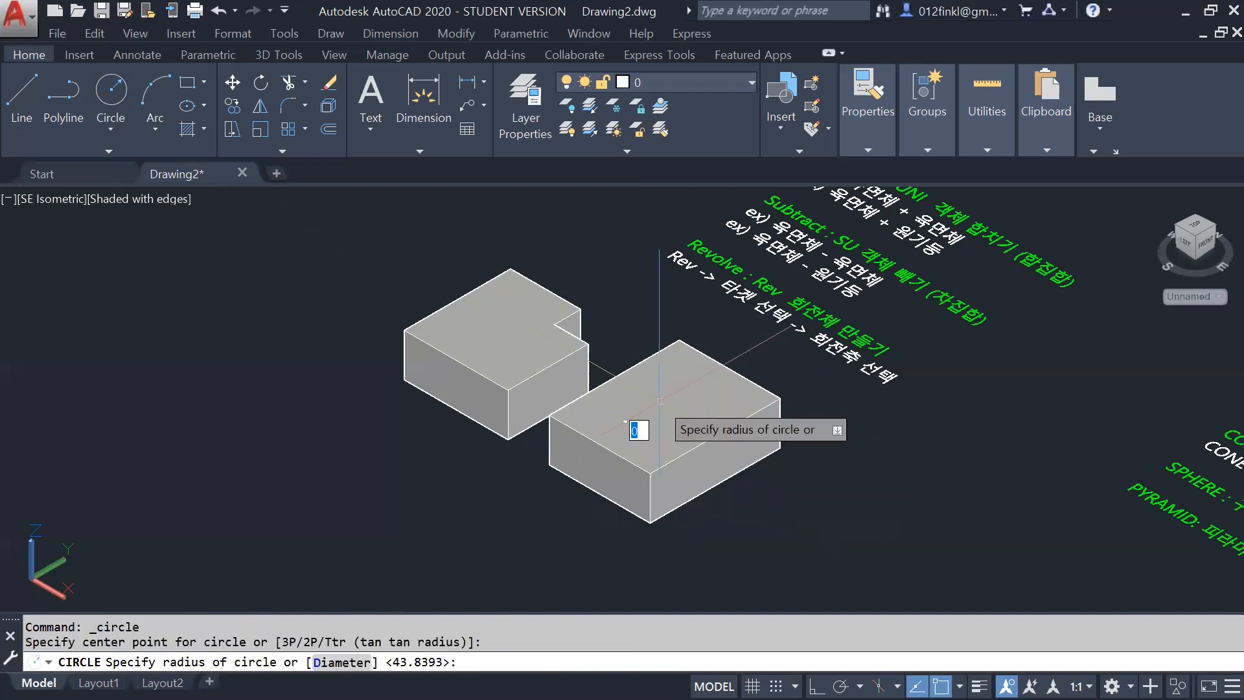
pyautogui.click(688, 419)
pyautogui.press('Escape')
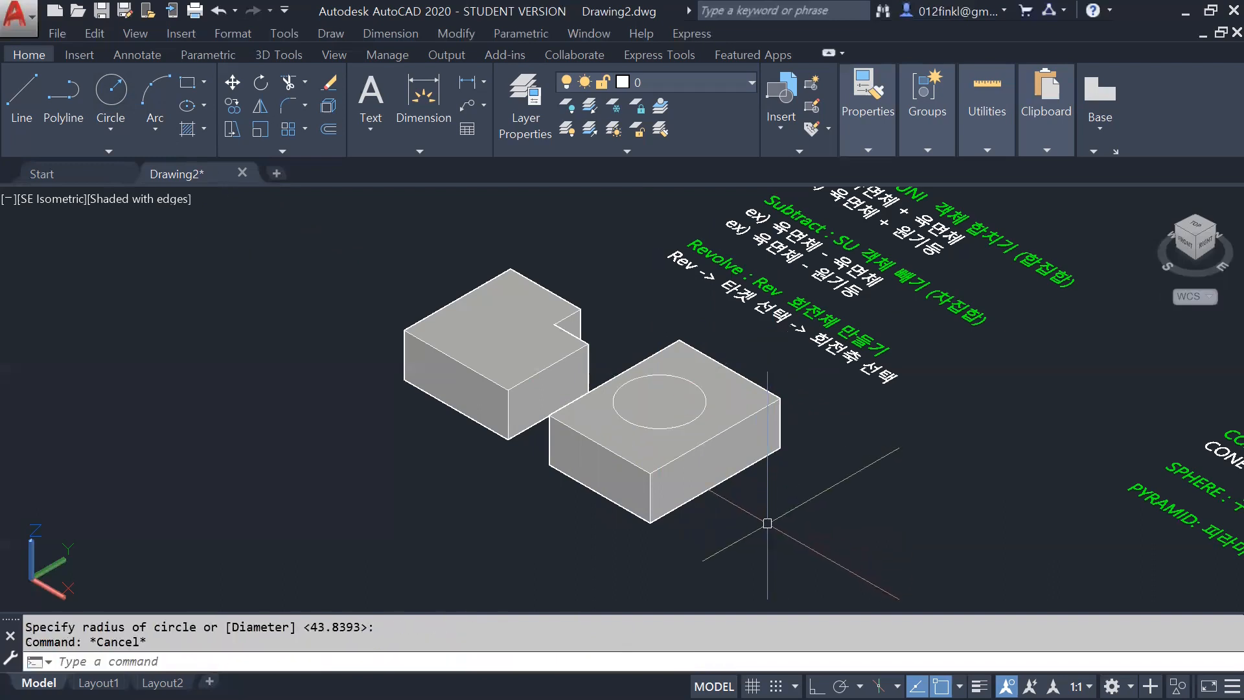
# Step: Extrude the circle freehand downward through the box so the cylinder extends below its underside
pyautogui.click(688, 419)
pyautogui.click(704, 453)
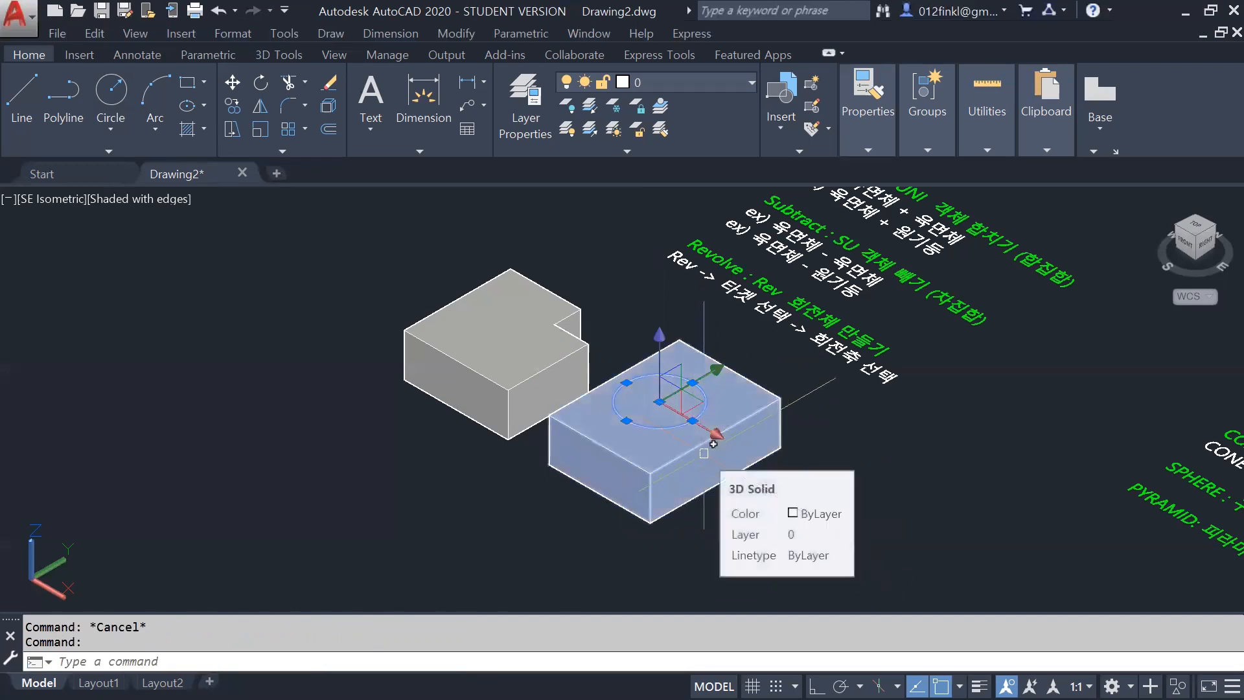
pyautogui.write('EXT')
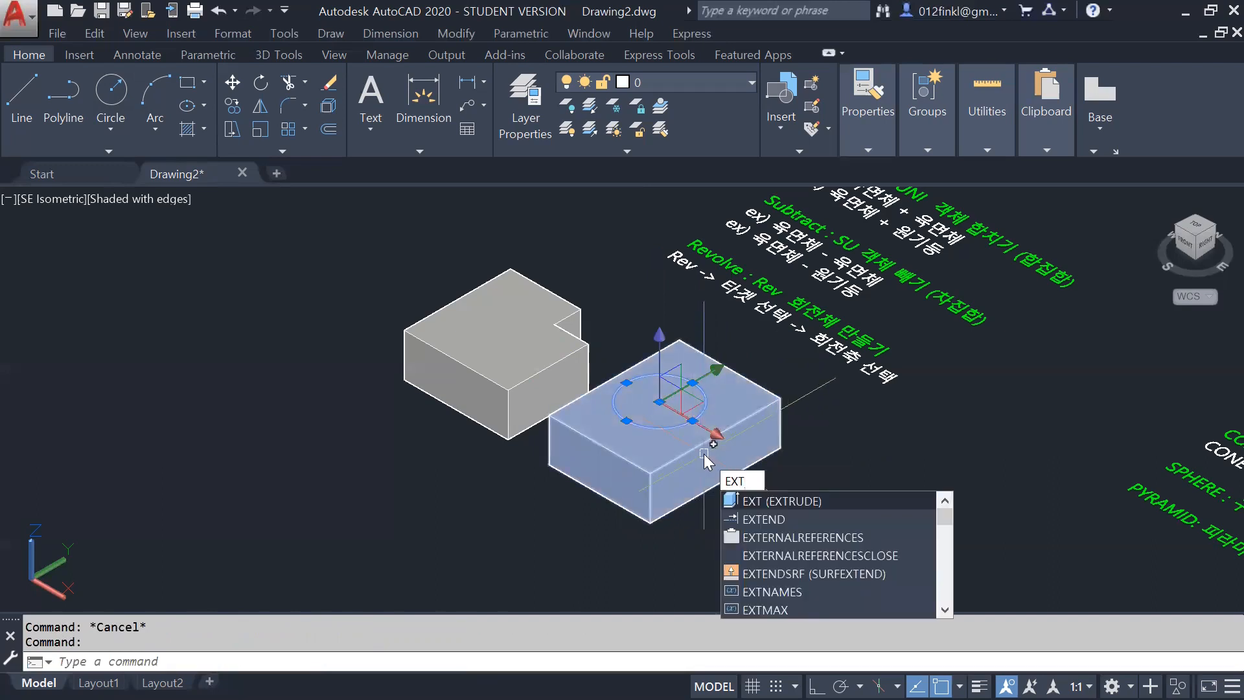
pyautogui.press('Return')
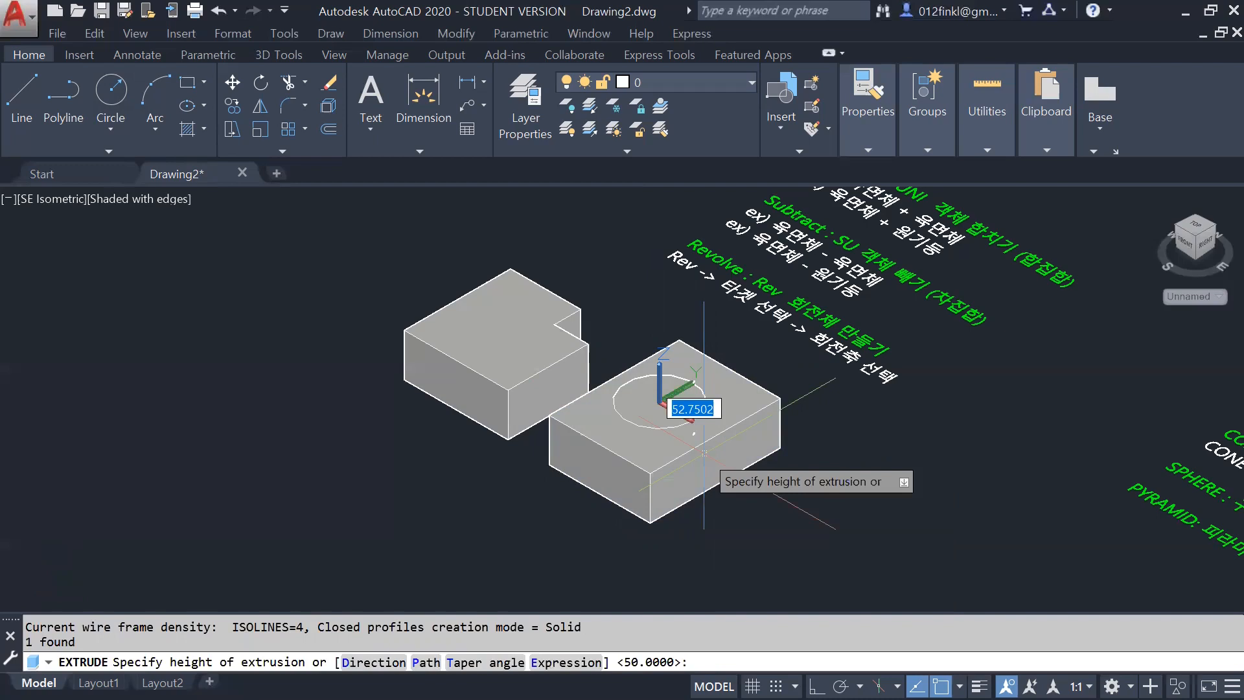
pyautogui.click(704, 453)
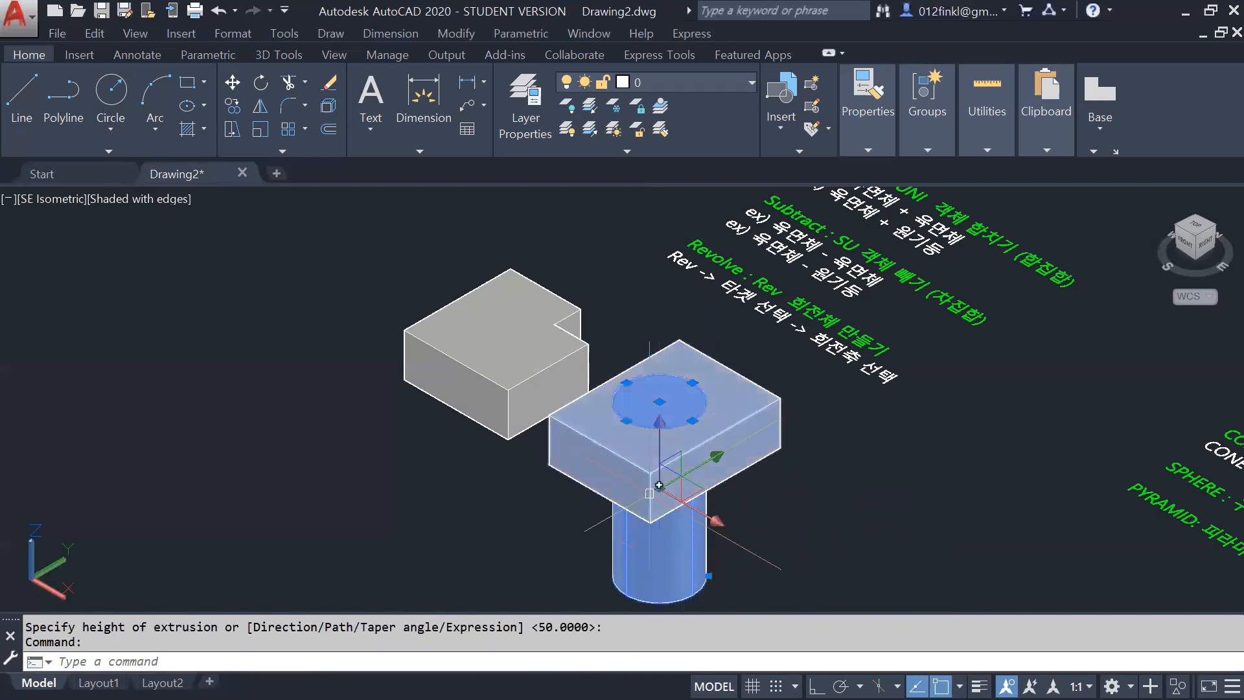
pyautogui.press('Escape')
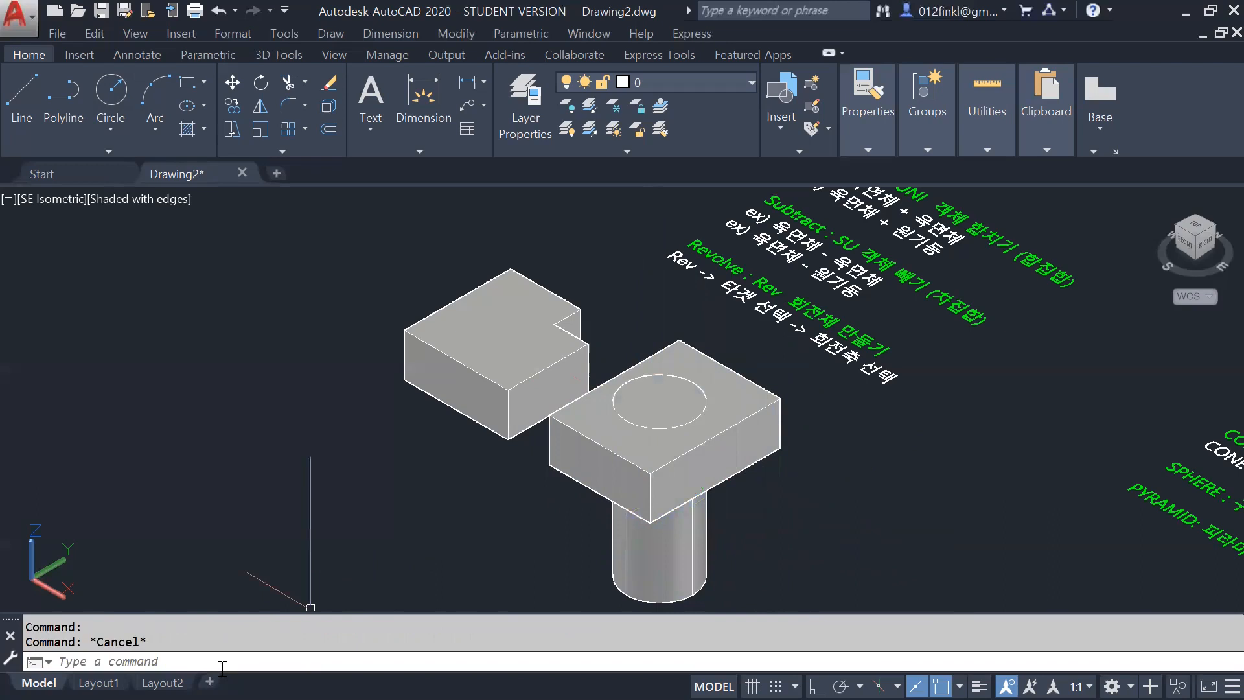
# Step: Subtract the cylinder from the new box to cut a round through-hole
pyautogui.write('su')
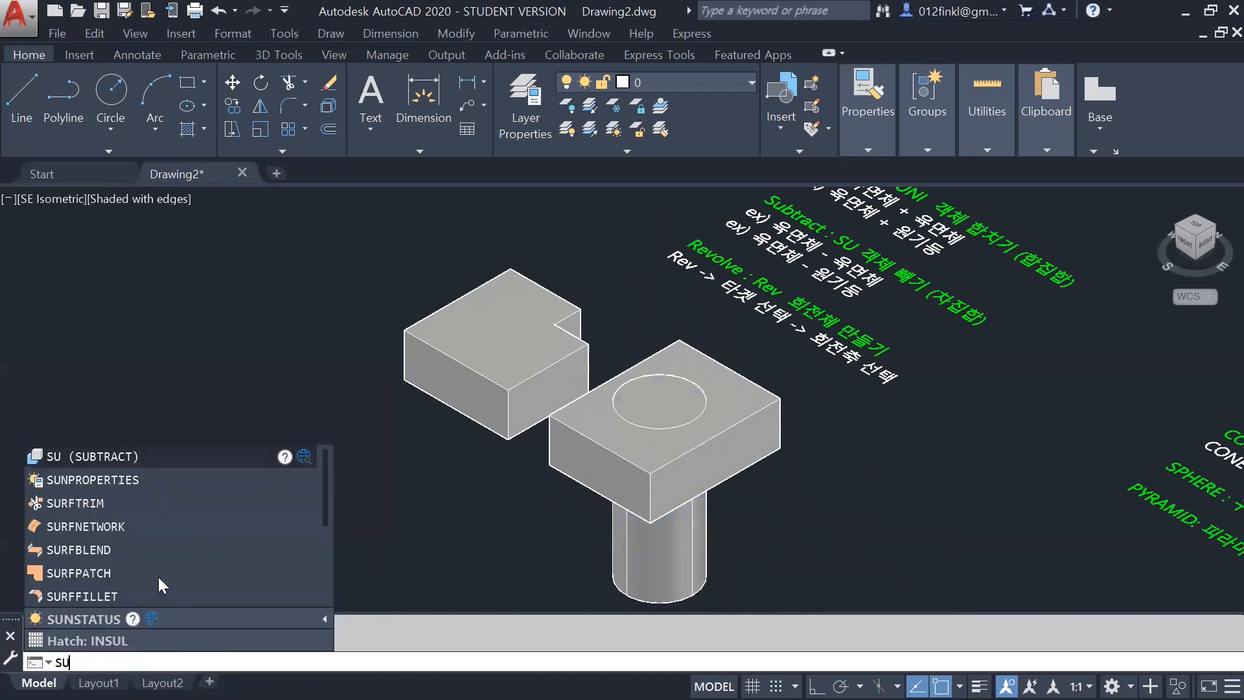
pyautogui.click(118, 454)
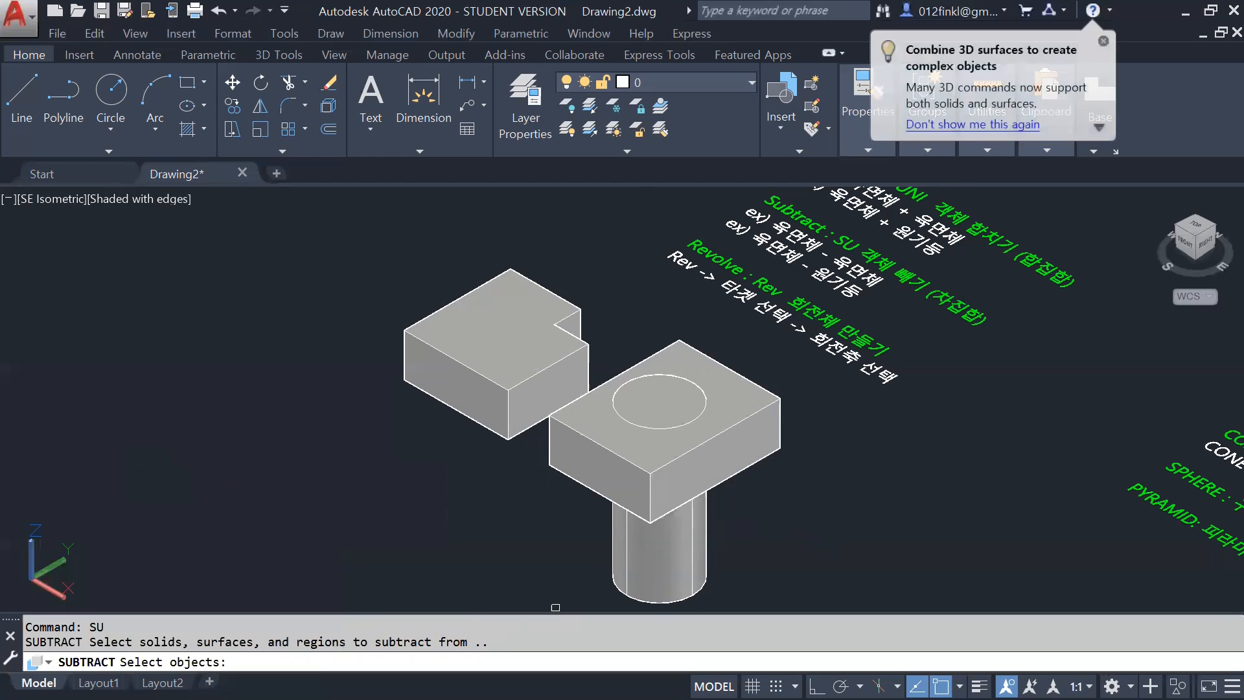
pyautogui.click(576, 421)
pyautogui.press('Return')
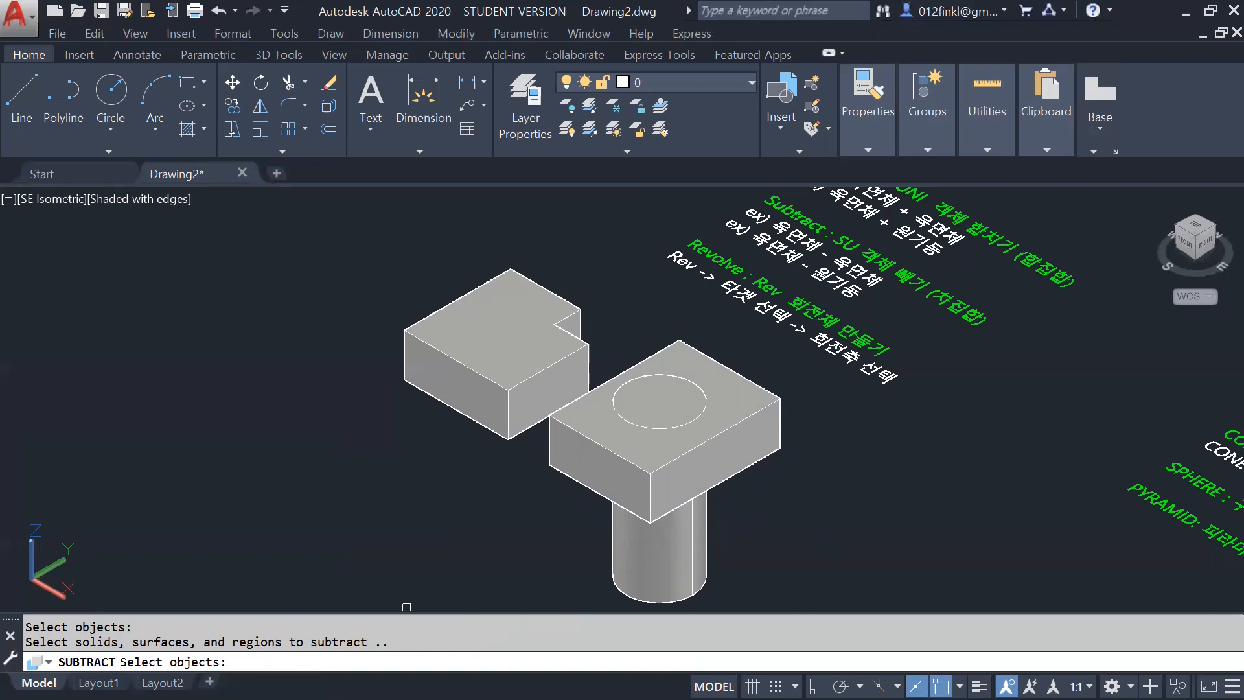
pyautogui.click(674, 570)
pyautogui.press('Return')
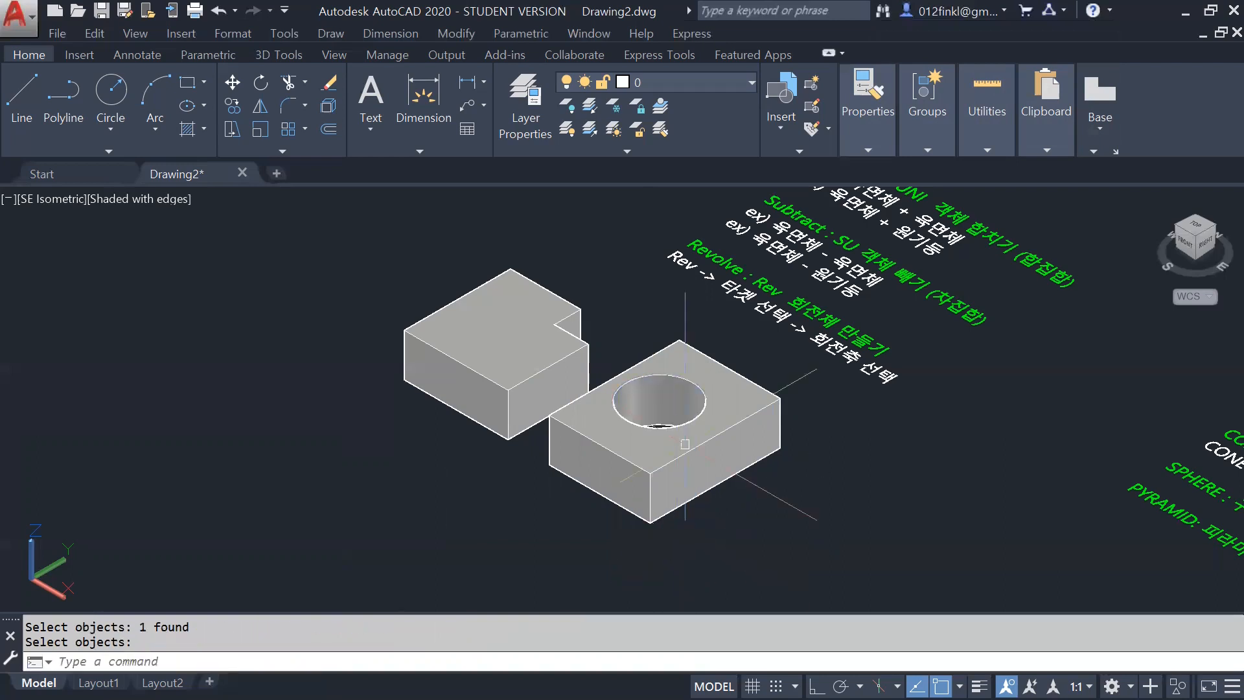
# Step: Draw a small circle freehand on the notched box's top face, near the notch
pyautogui.keyDown('shift'); pyautogui.moveTo(666, 412); pyautogui.dragTo(748, 489, button='middle'); pyautogui.keyUp('shift')
pyautogui.scroll(-5, 686, 392)
pyautogui.moveTo(690, 389)
pyautogui.keyDown('shift'); pyautogui.mouseDown(button='middle')
pyautogui.moveTo(674, 390)
pyautogui.moveTo(707, 401)
pyautogui.mouseUp(button='middle'); pyautogui.keyUp('shift')
pyautogui.scroll(-4, 708, 401)
pyautogui.scroll(10, 708, 402)
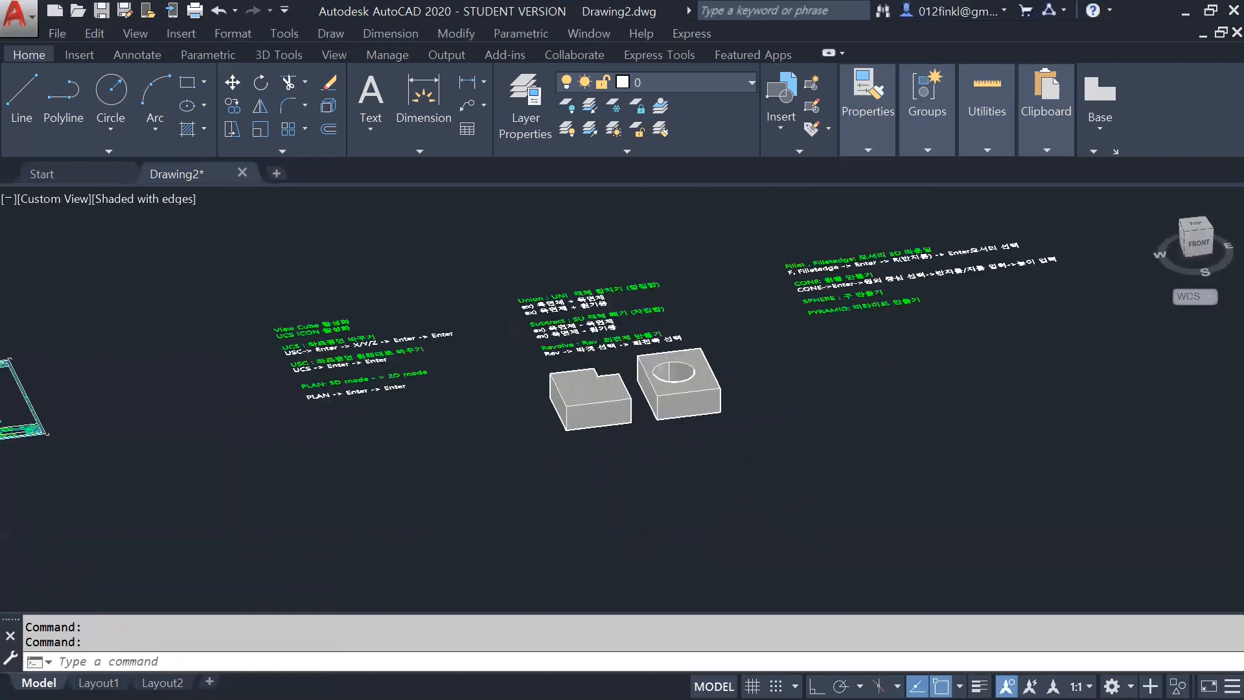
pyautogui.scroll(2, 564, 346)
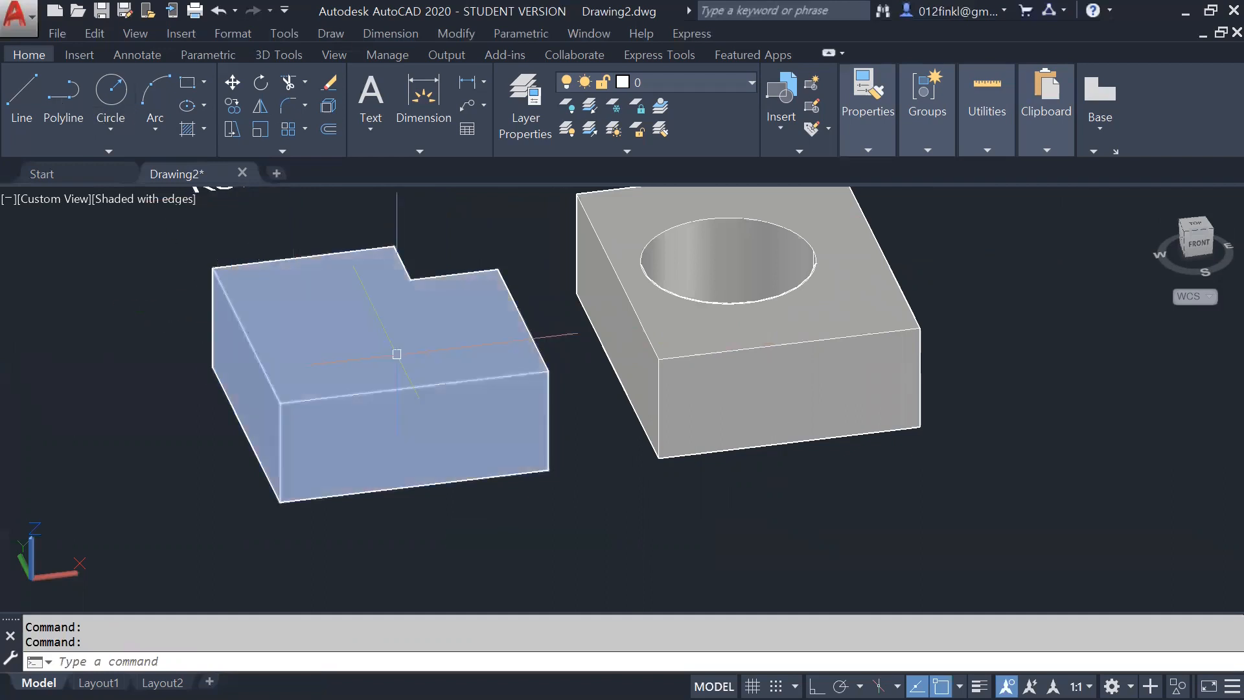
pyautogui.click(111, 94)
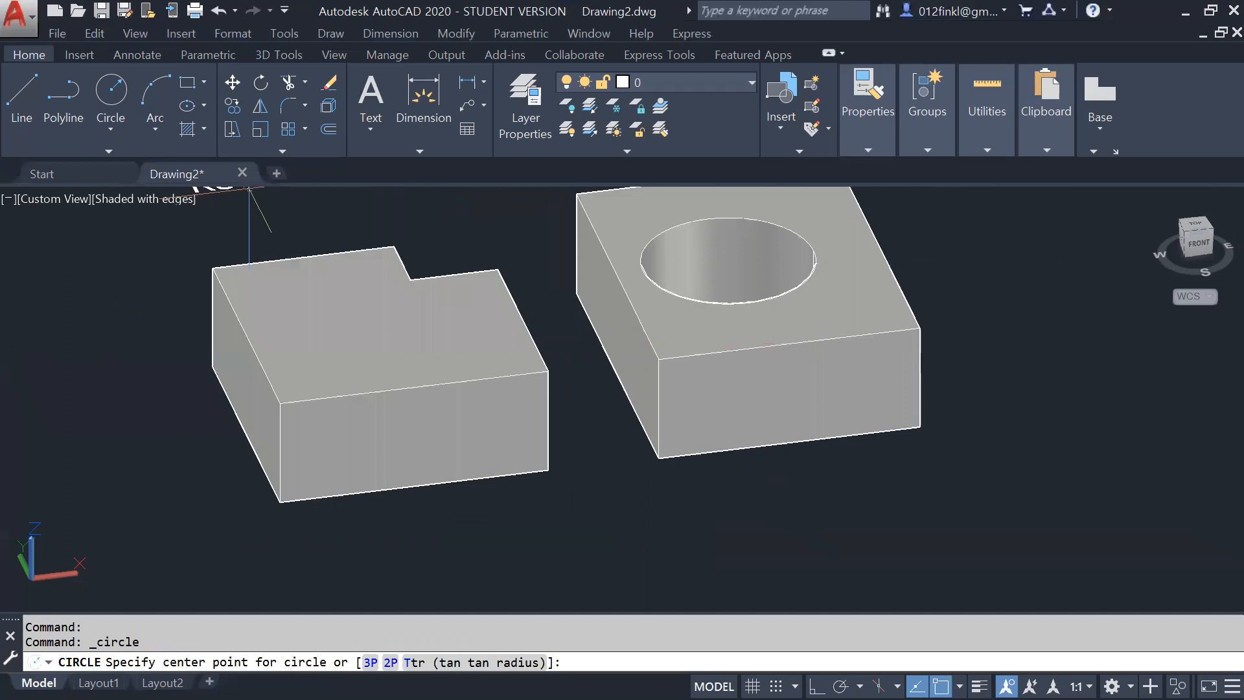
pyautogui.click(435, 323)
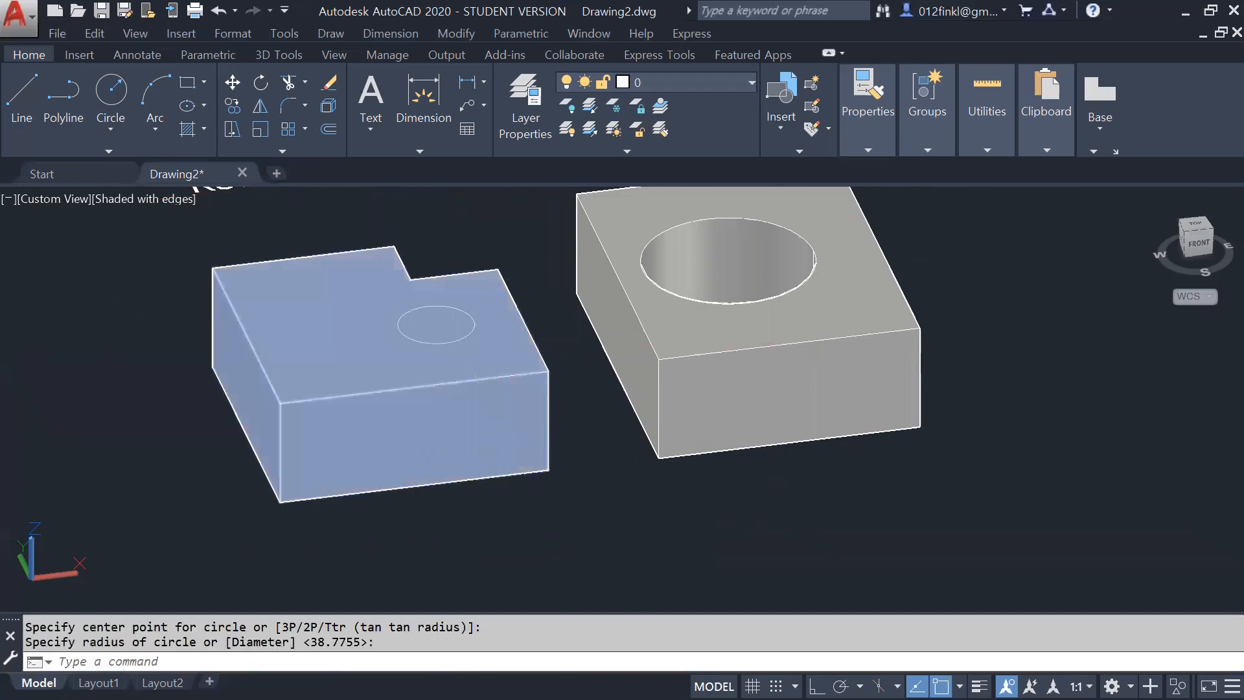
# Step: Extrude the small circle near the notch freehand downward into the notched box to form a cylinder
pyautogui.press('Escape')
pyautogui.click(466, 329)
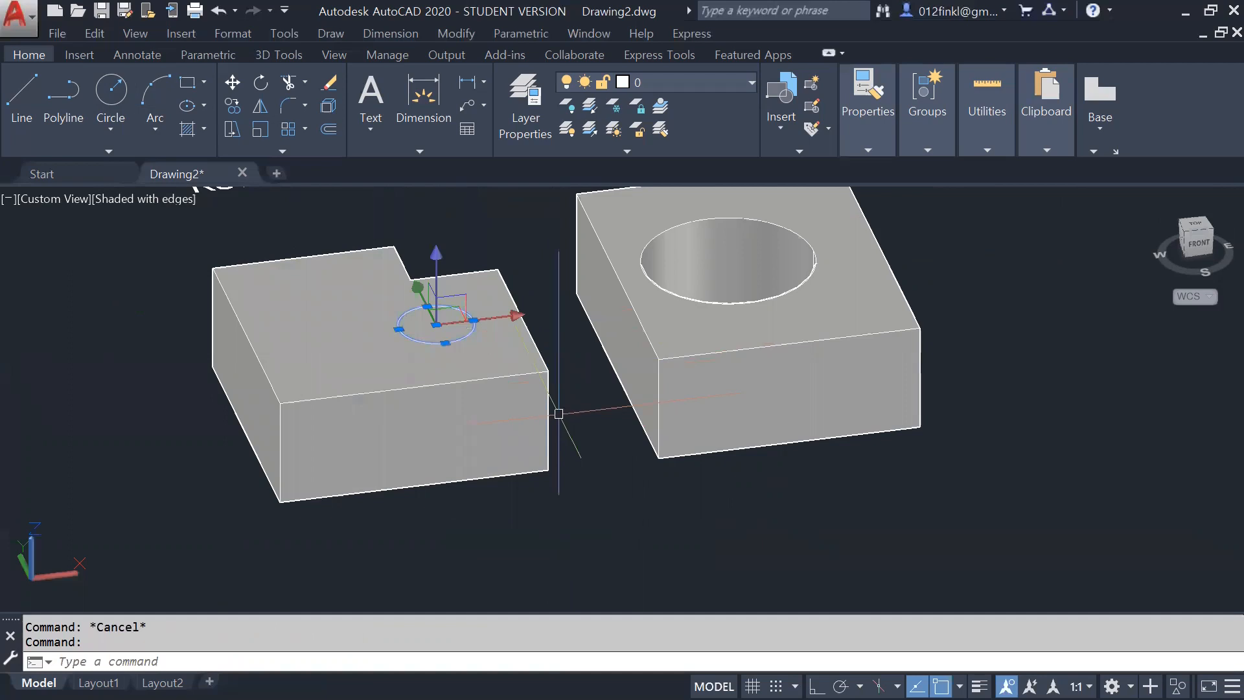
pyautogui.write('ext')
pyautogui.press('Return')
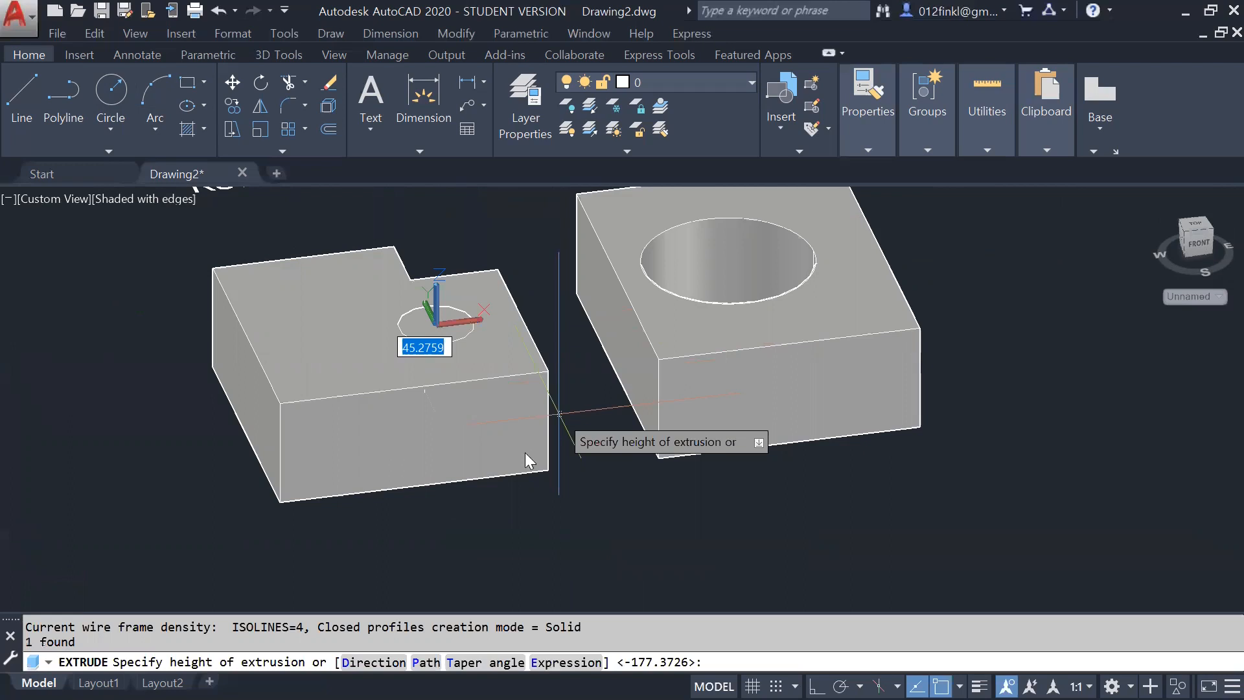
pyautogui.press('Escape')
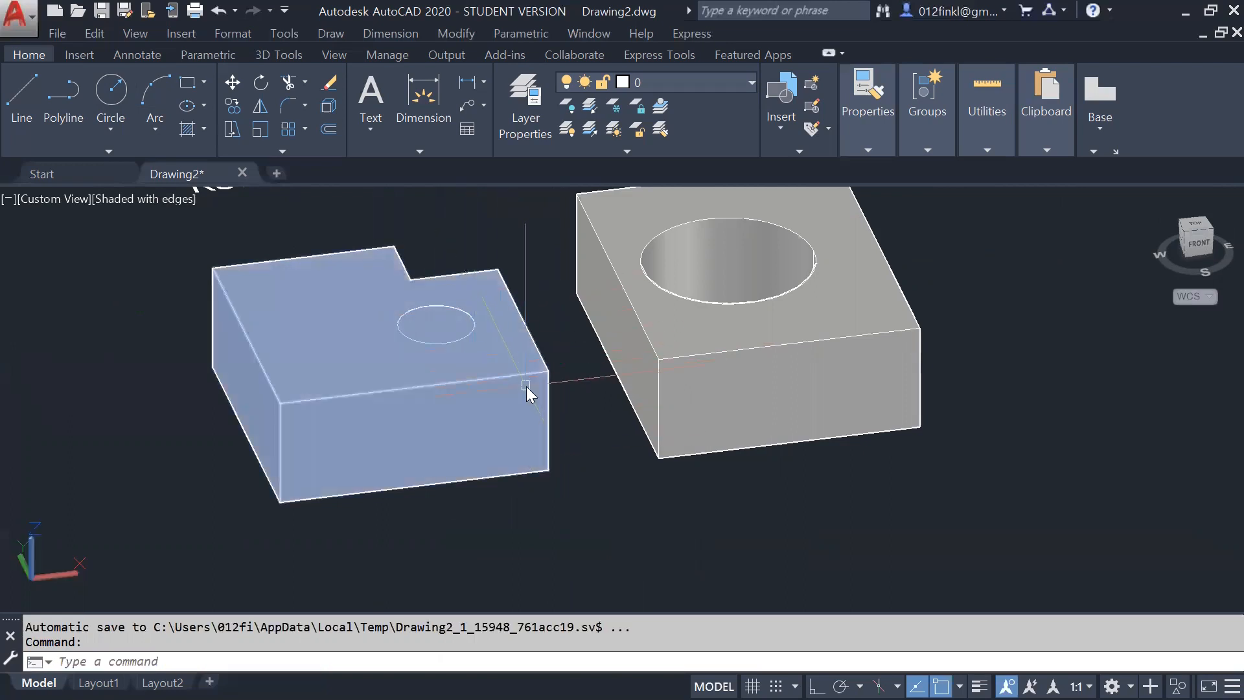
# Step: Subtract the small cylinder from the notched box to cut a round hole beside the notch
pyautogui.write('SU')
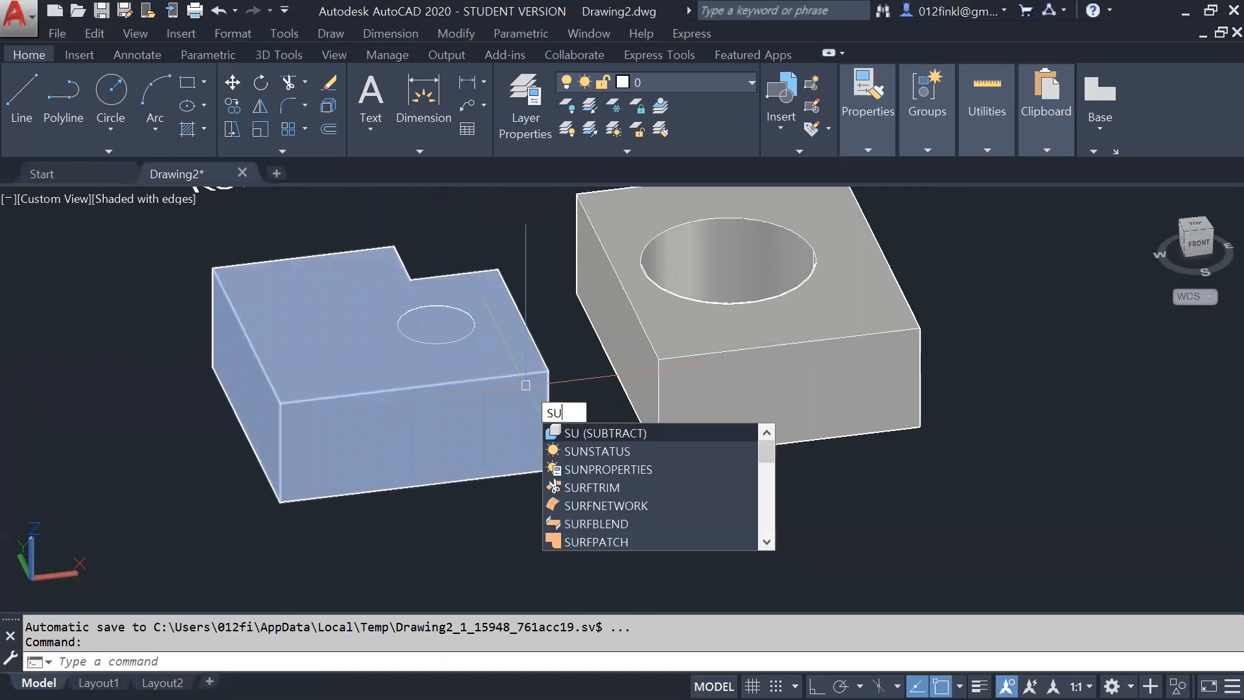
pyautogui.press('Return')
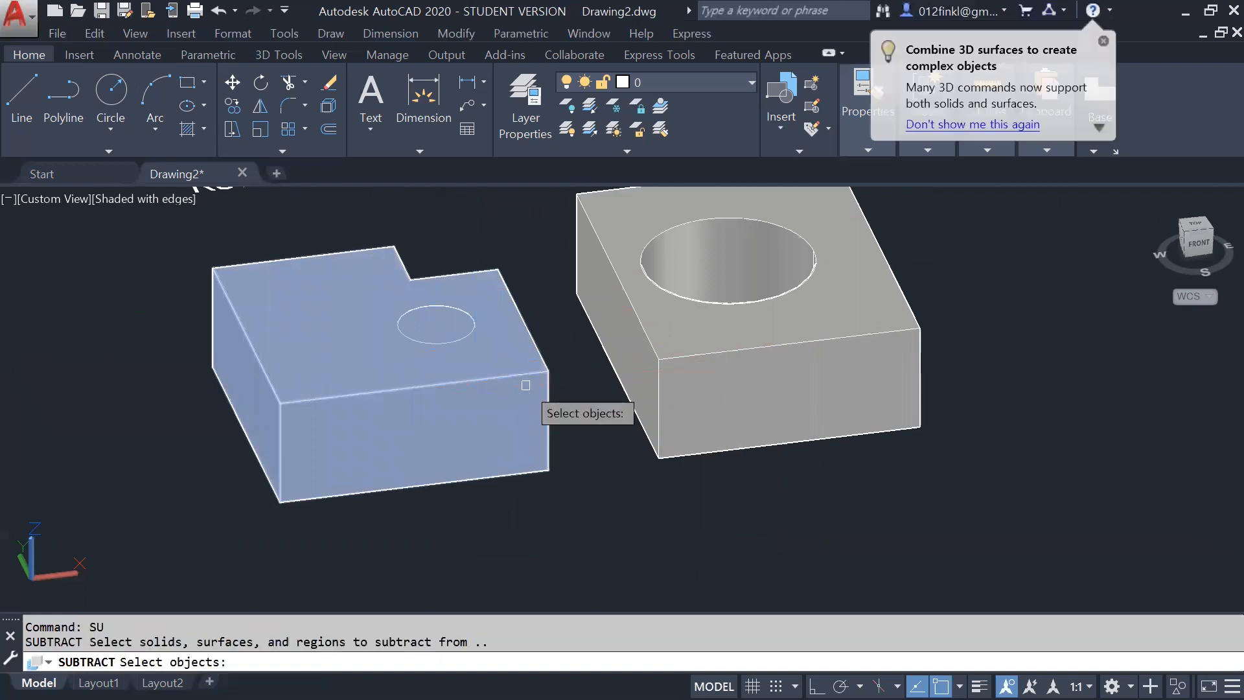
pyautogui.click(525, 385)
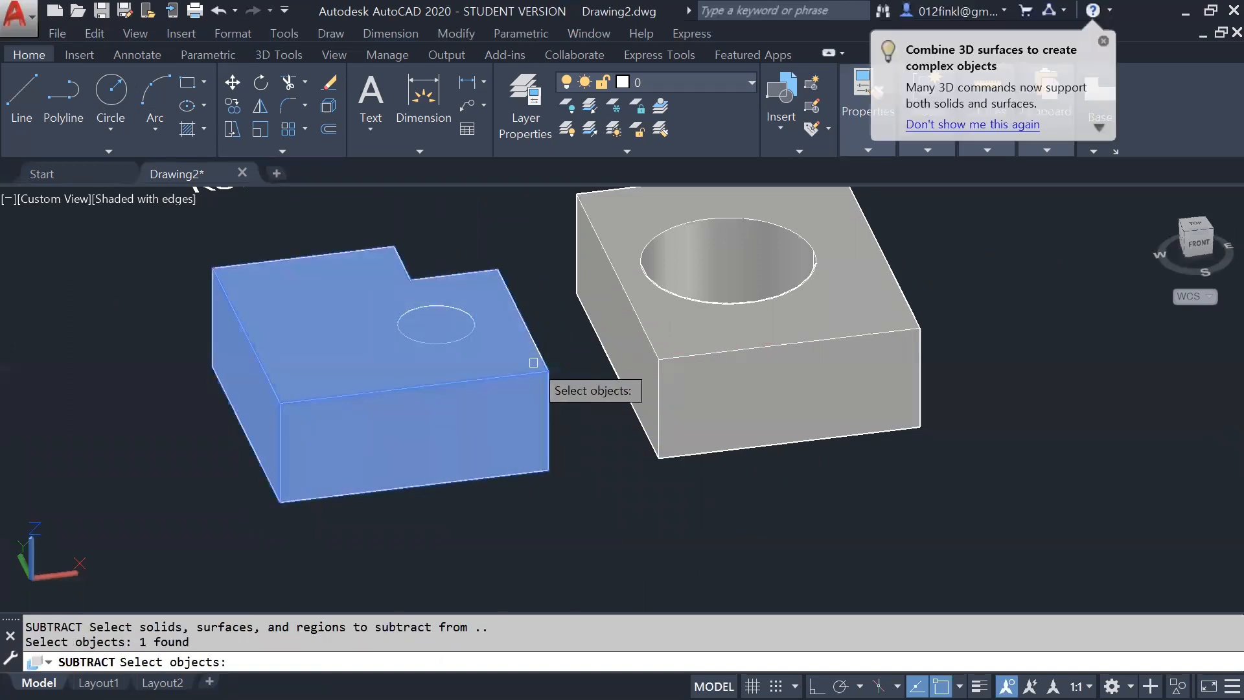
pyautogui.press('Return')
pyautogui.click(423, 330)
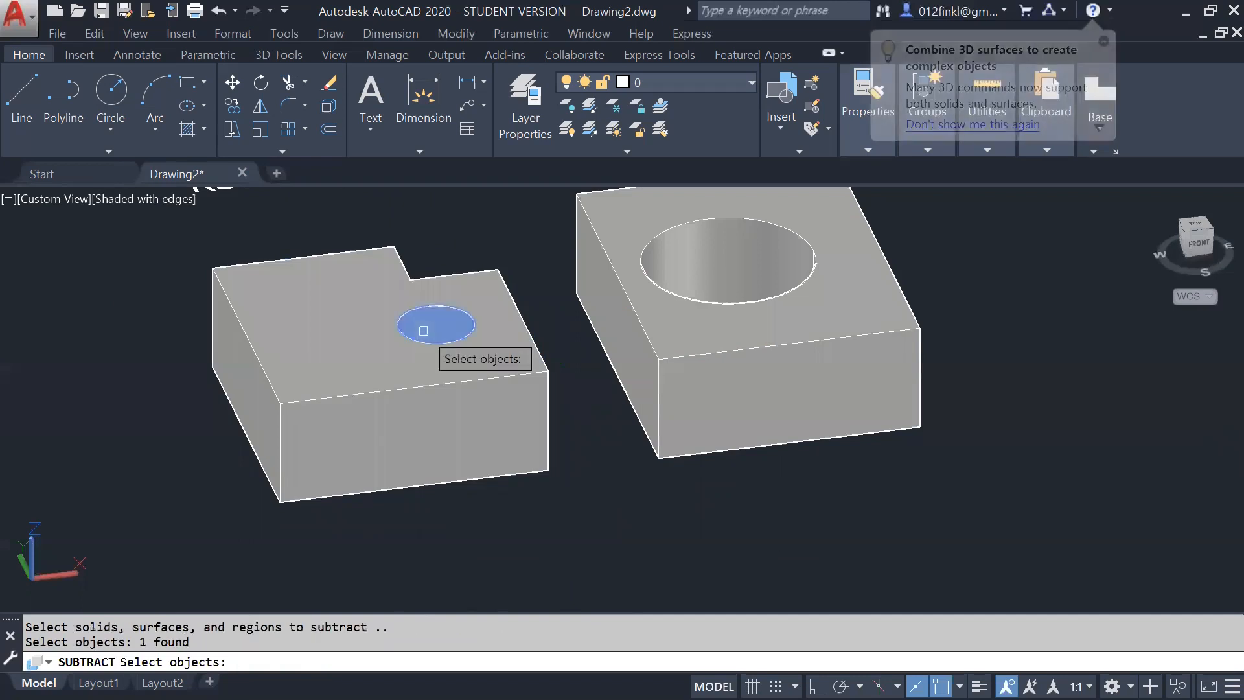
pyautogui.press('Return')
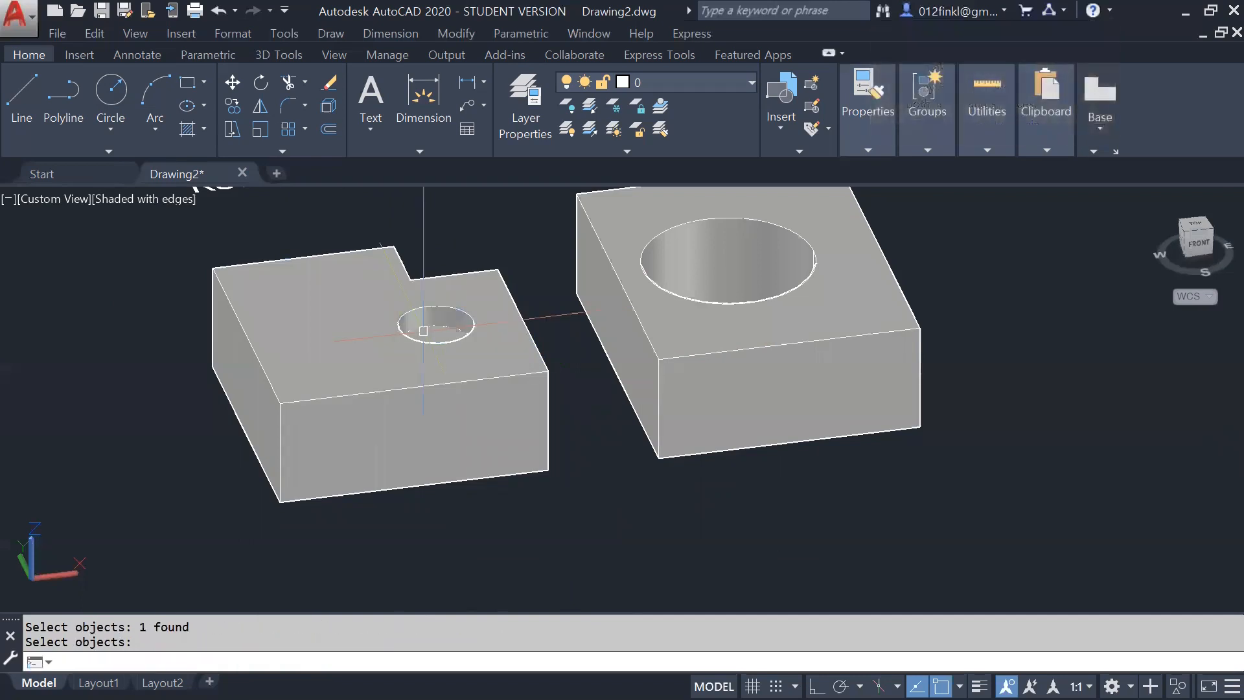
pyautogui.keyDown('shift'); pyautogui.moveTo(531, 281); pyautogui.dragTo(524, 308, button='middle'); pyautogui.keyUp('shift')
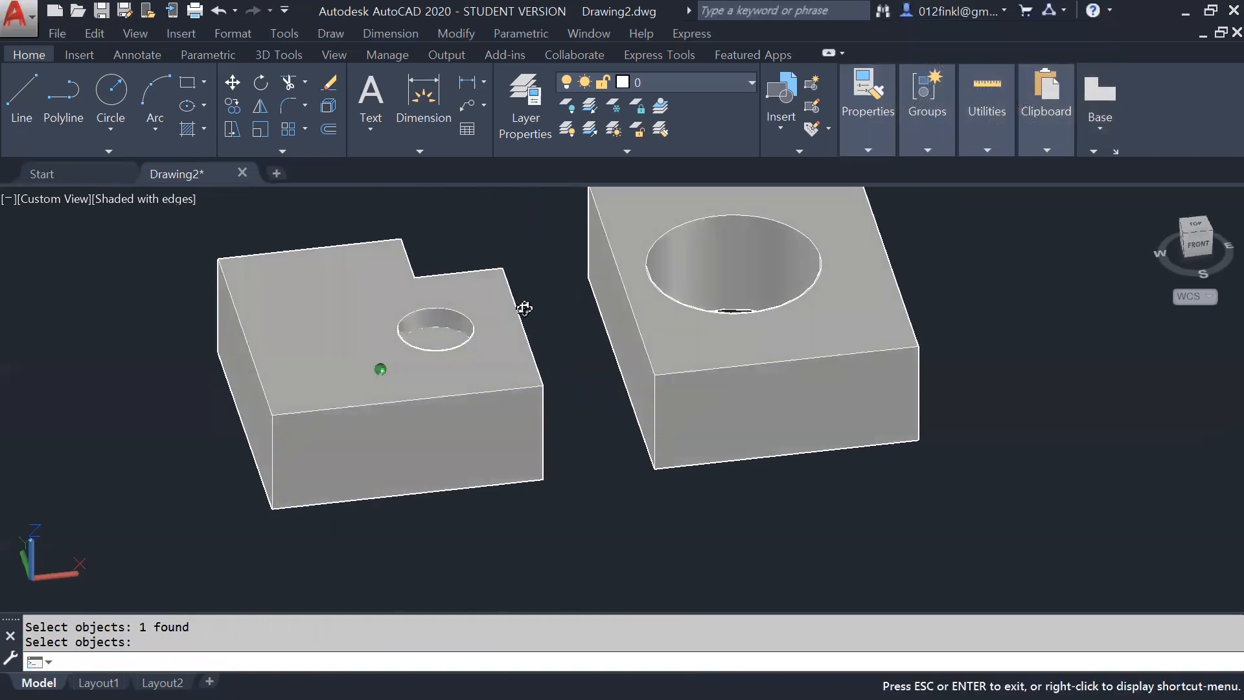
pyautogui.scroll(5, 414, 343)
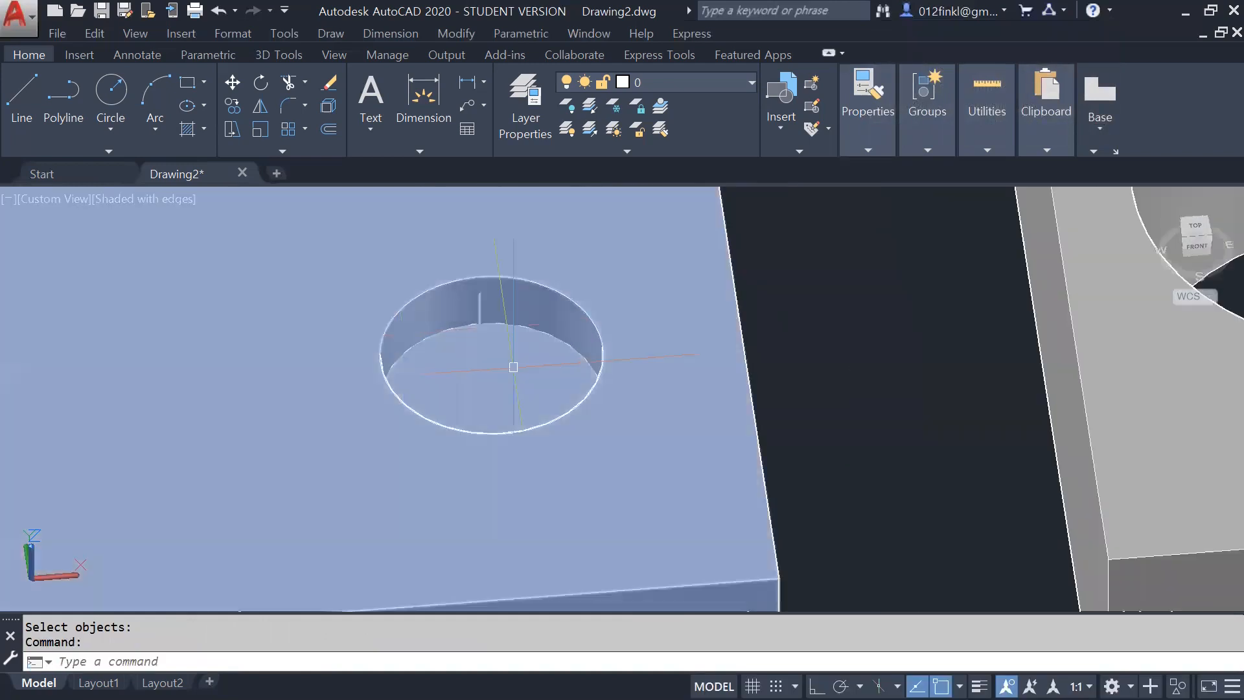
pyautogui.scroll(-5, 440, 403)
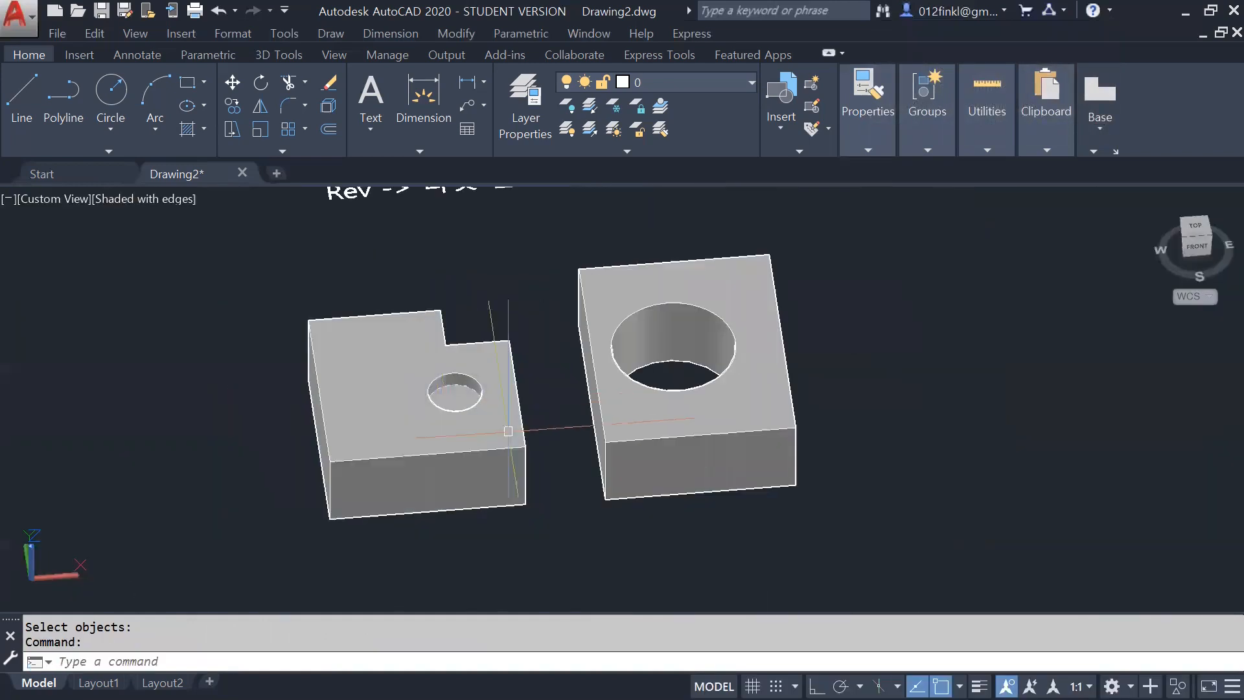
pyautogui.keyDown('shift'); pyautogui.moveTo(537, 430); pyautogui.dragTo(439, 436, button='middle'); pyautogui.keyUp('shift')
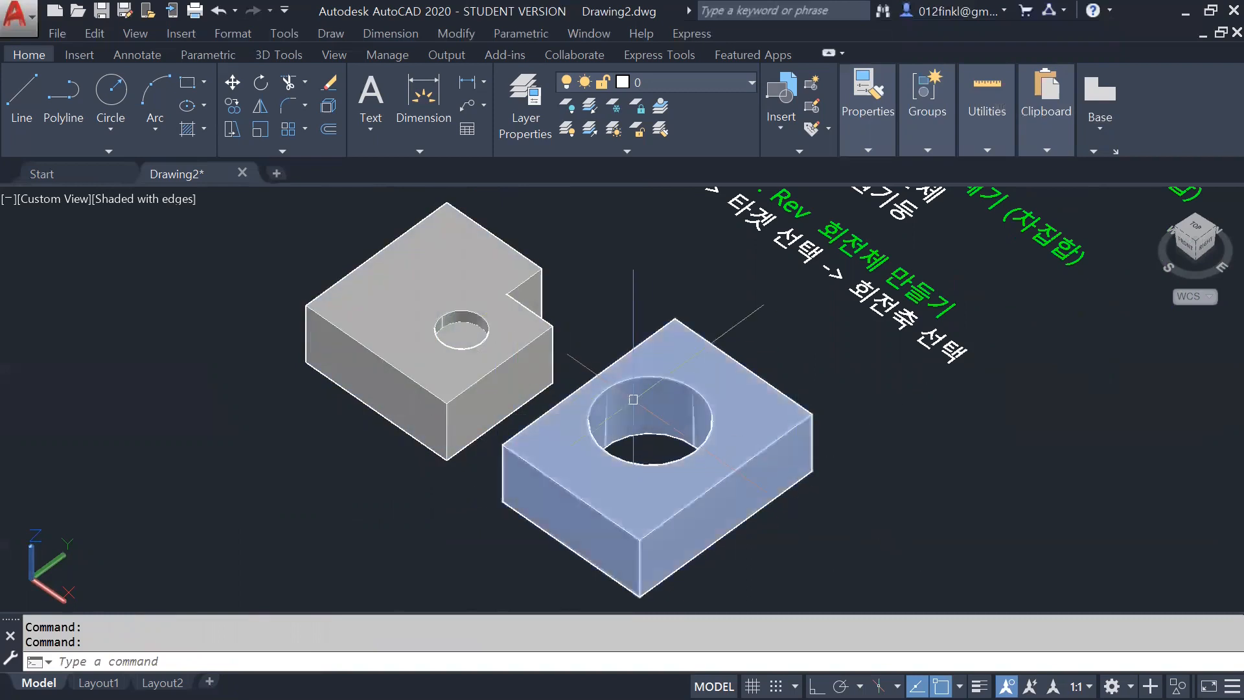
pyautogui.moveTo(532, 496)
pyautogui.keyDown('shift'); pyautogui.mouseDown(button='middle')
pyautogui.moveTo(556, 476)
pyautogui.moveTo(604, 509)
pyautogui.moveTo(577, 533)
pyautogui.moveTo(569, 460)
pyautogui.moveTo(551, 487)
pyautogui.mouseUp(button='middle'); pyautogui.keyUp('shift')
pyautogui.scroll(-2, 546, 475)
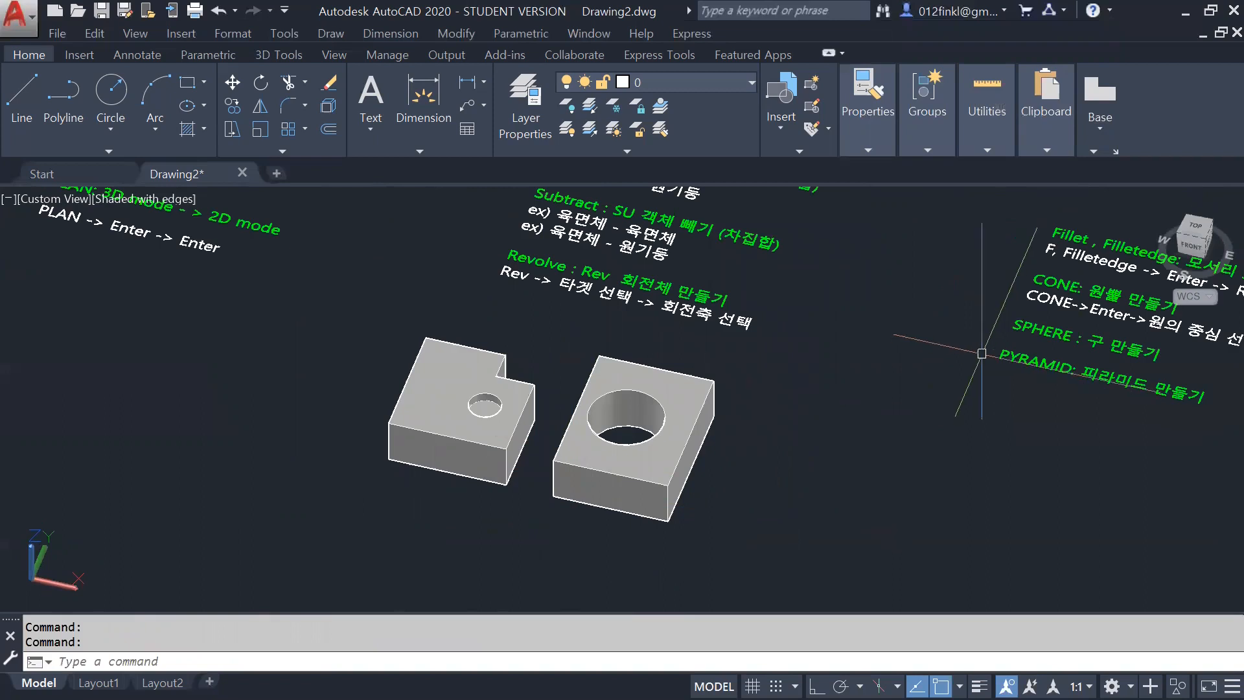
# Step: Erase both boxes with one crossing selection that also takes in the notes above them, and return to the Top view
pyautogui.click(780, 546)
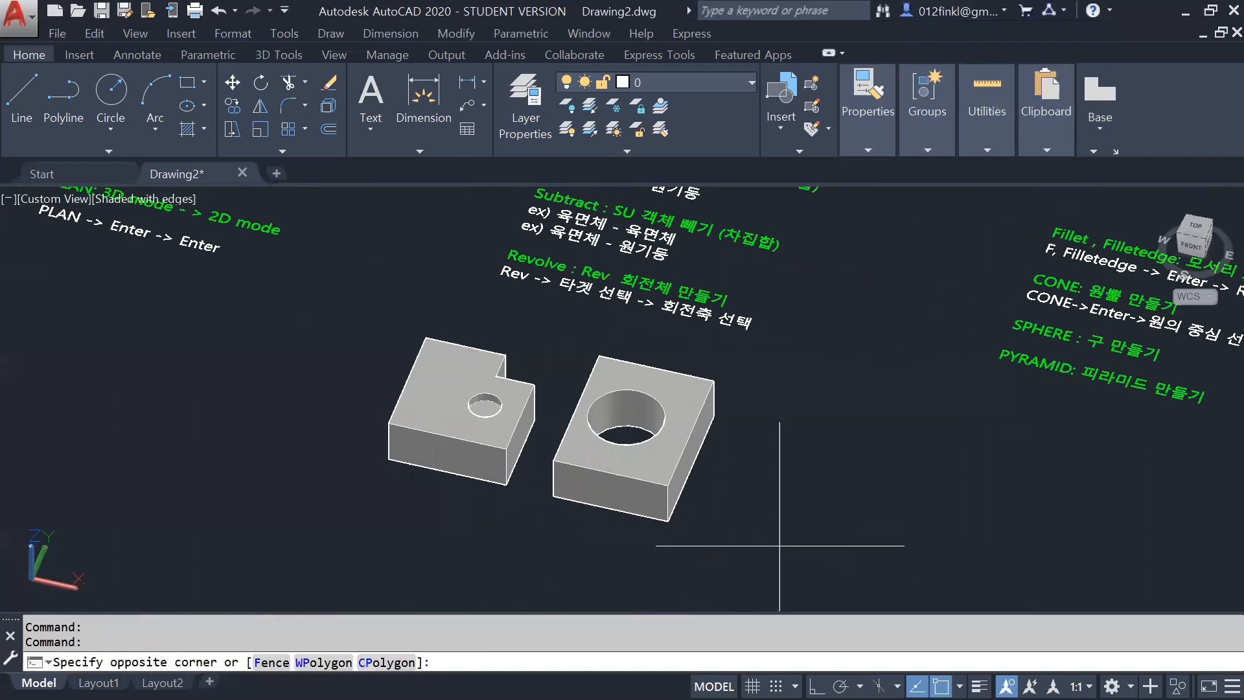
pyautogui.click(486, 272)
pyautogui.press('Delete')
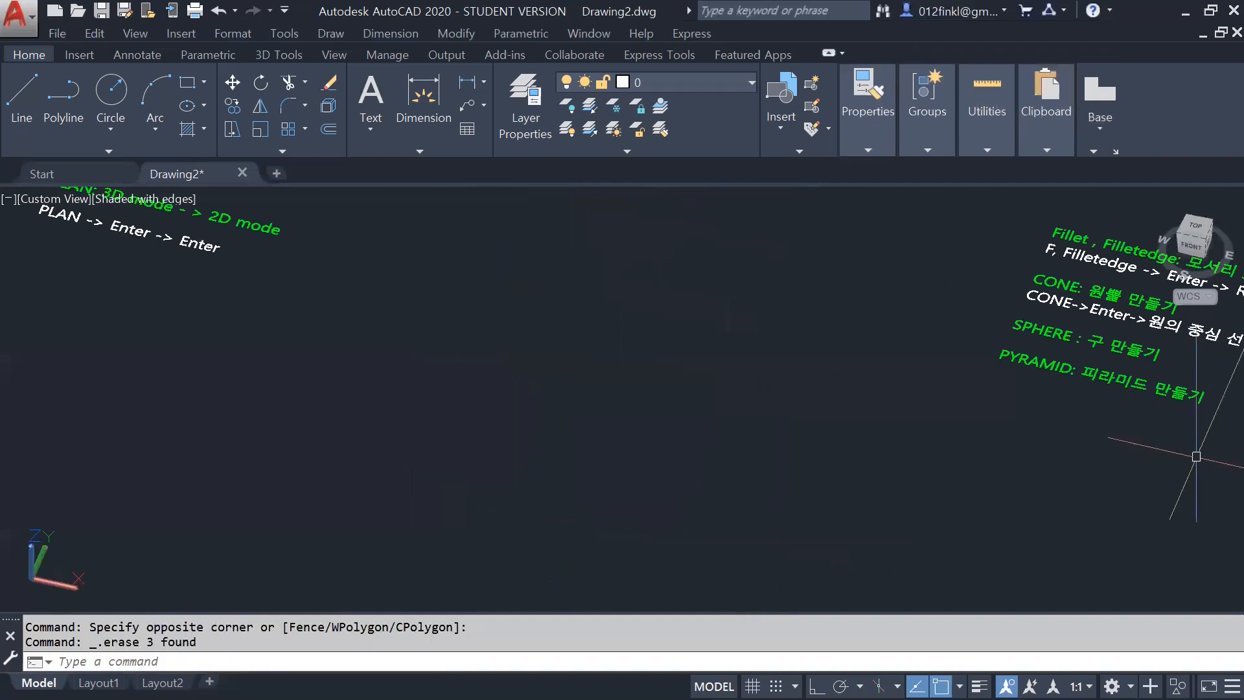
pyautogui.click(1194, 228)
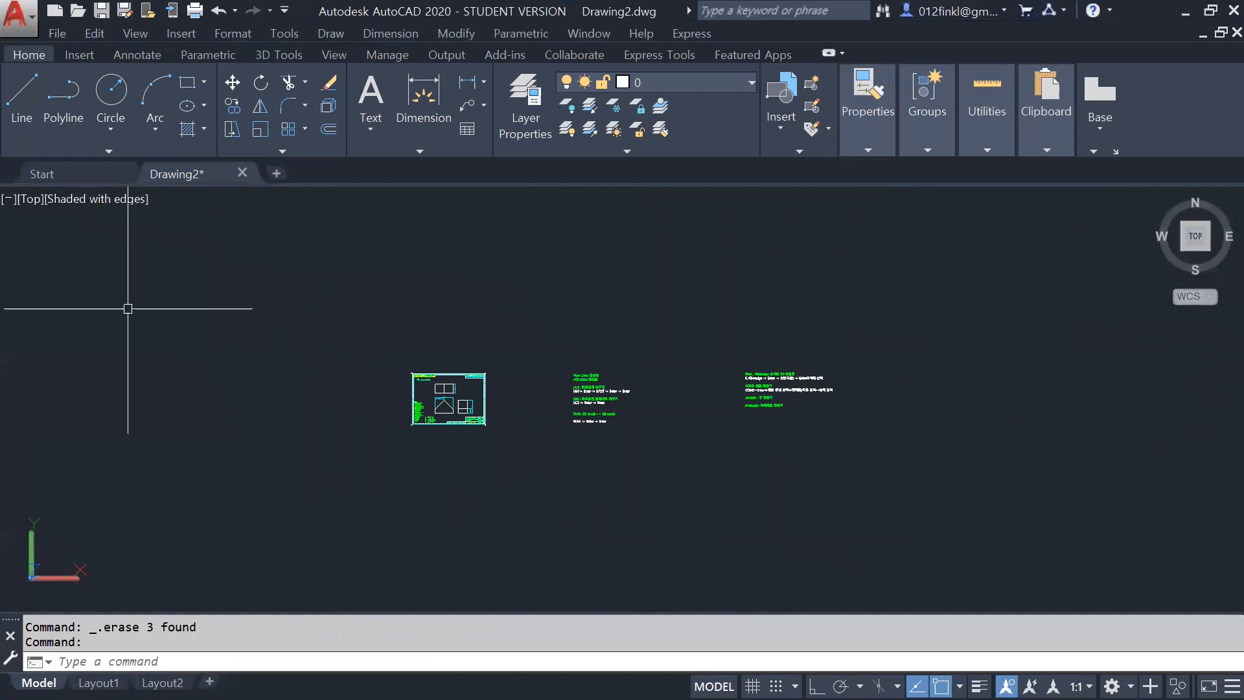
pyautogui.scroll(8, 440, 344)
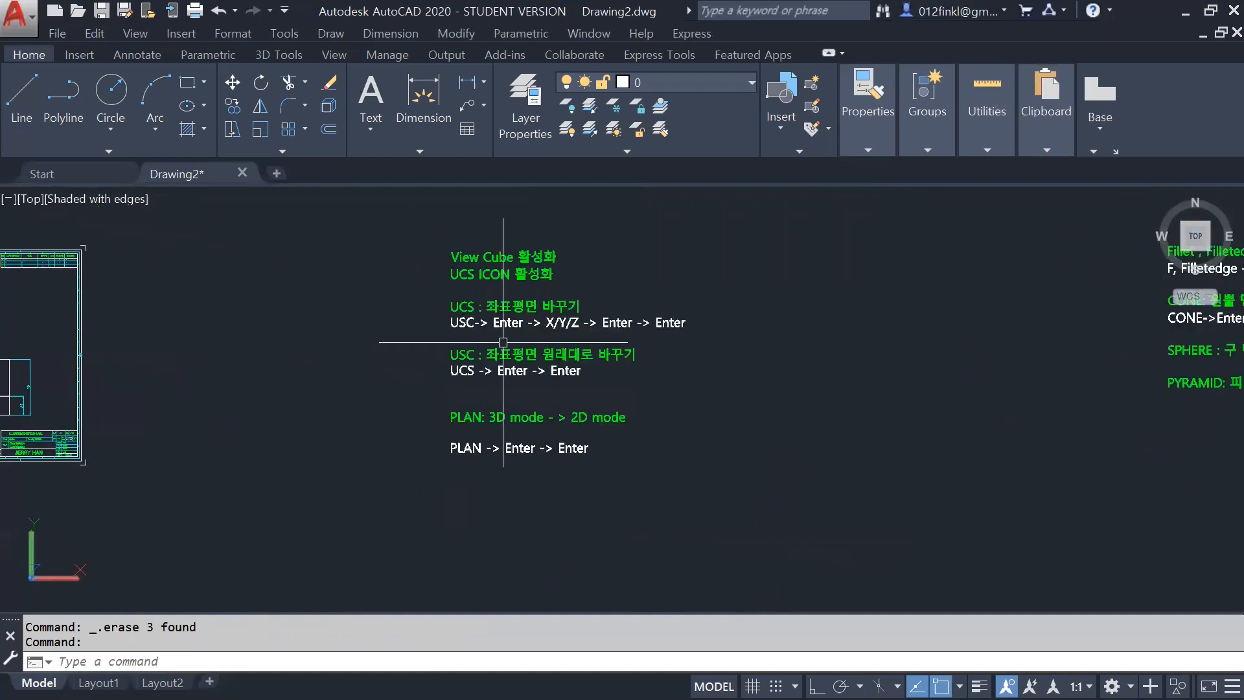
pyautogui.moveTo(947, 499)
pyautogui.mouseDown(button='middle')
pyautogui.moveTo(480, 461)
pyautogui.moveTo(489, 320)
pyautogui.moveTo(426, 477)
pyautogui.mouseUp(button='middle')
pyautogui.scroll(-5, 797, 269)
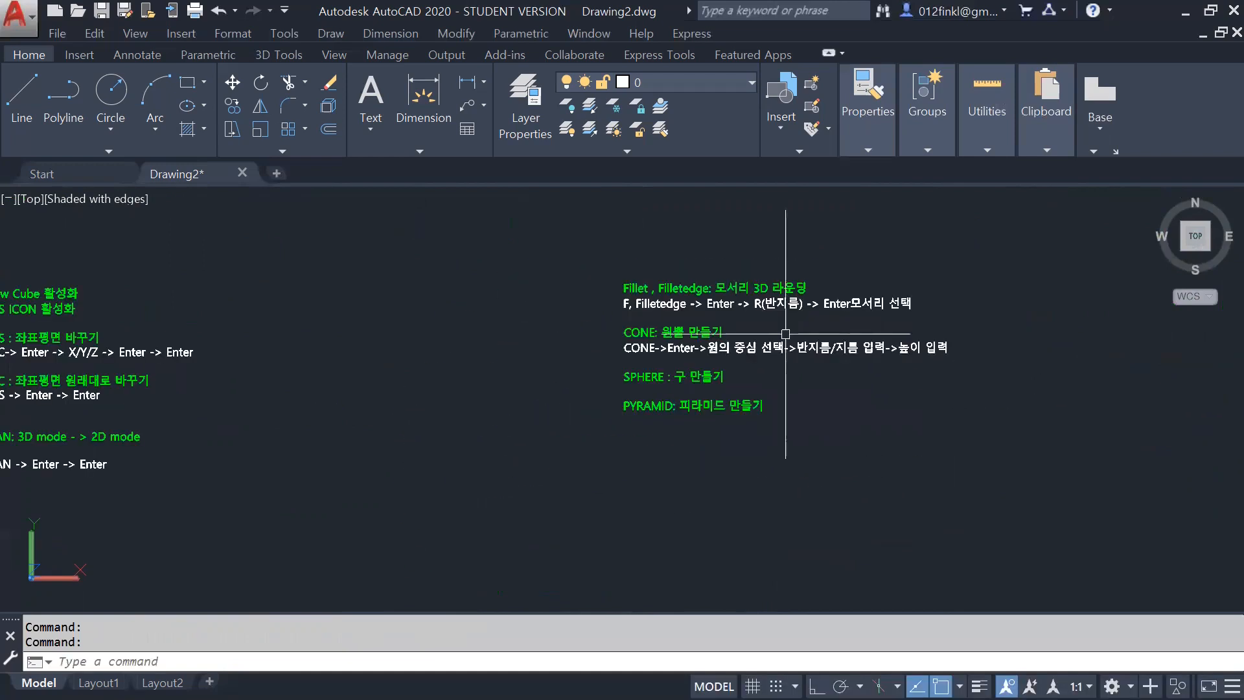
pyautogui.moveTo(476, 386); pyautogui.dragTo(613, 395, button='middle')
pyautogui.scroll(-8, 550, 305)
# Step: Undo the view changes and the erase to bring back both boxes and the Union, Subtract and Revolve notes
pyautogui.hotkey('ctrl', 'z')
pyautogui.hotkey('ctrl', 'z')
pyautogui.hotkey('ctrl', 'z')
pyautogui.hotkey('ctrl', 'z')
pyautogui.hotkey('ctrl', 'z')
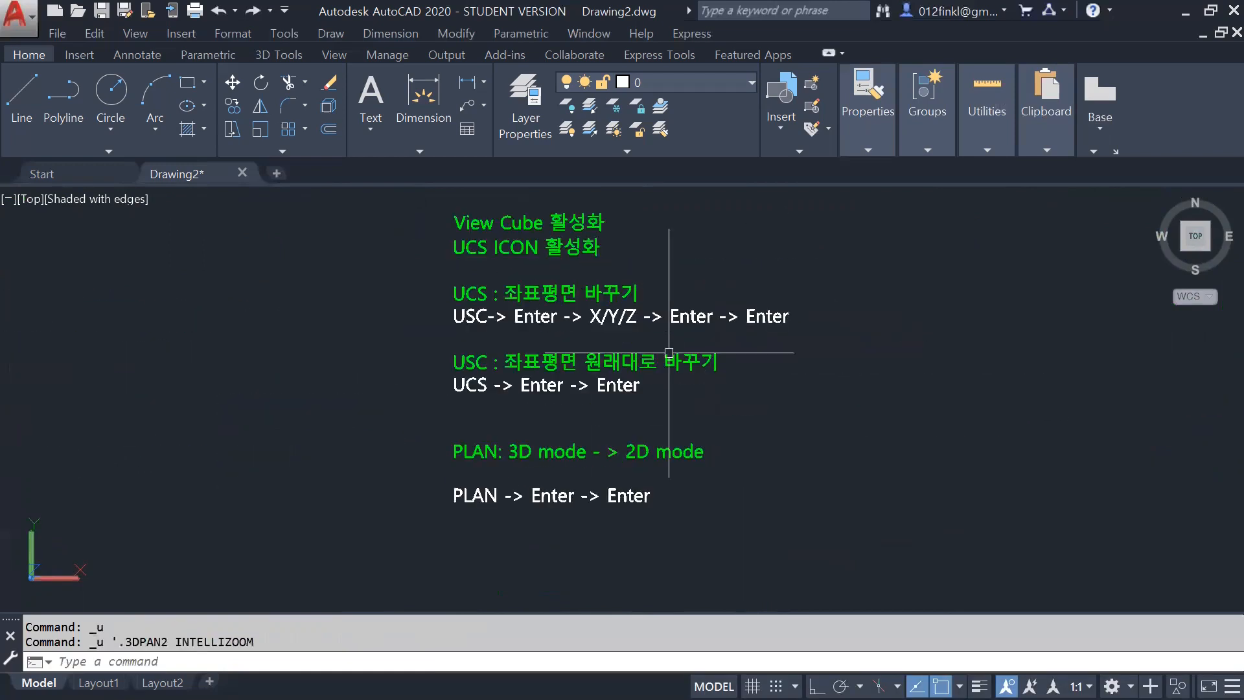
pyautogui.hotkey('ctrl', 'z')
pyautogui.hotkey('ctrl', 'z')
pyautogui.hotkey('ctrl', 'z')
pyautogui.hotkey('ctrl', 'z')
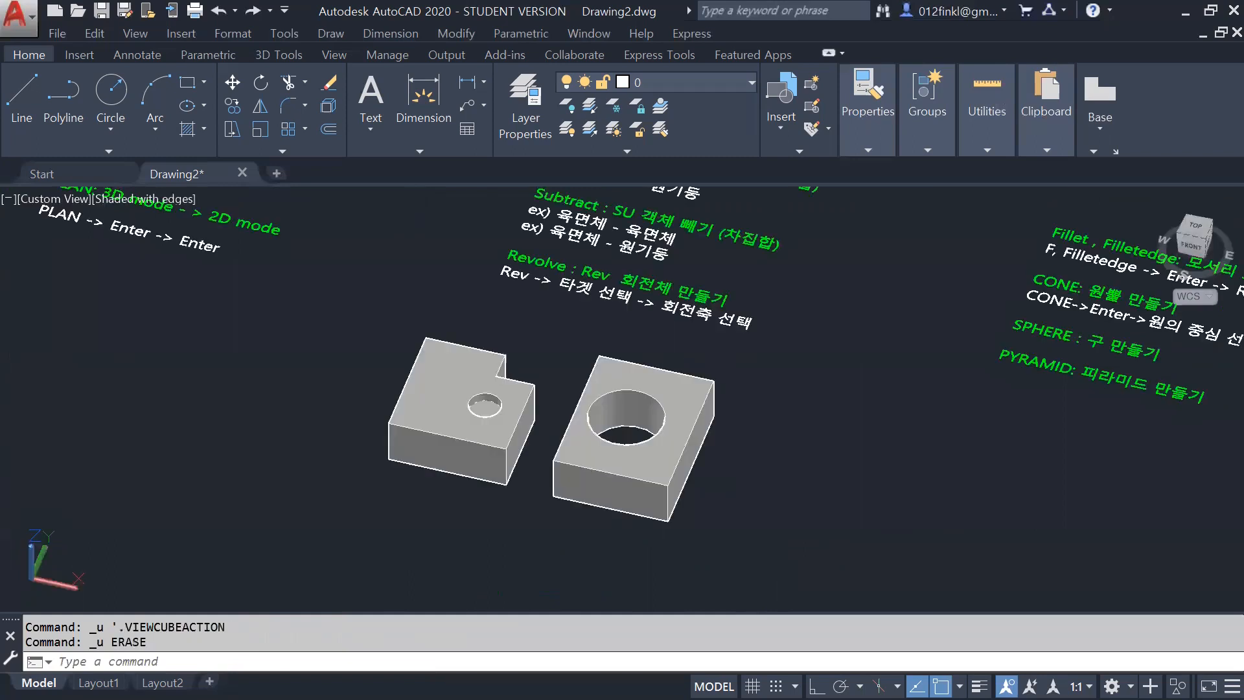
# Step: Erase the two boxes one at a time, keeping the notes, and switch to the Top view
pyautogui.click(640, 448)
pyautogui.press('Delete')
pyautogui.click(498, 408)
pyautogui.press('Delete')
pyautogui.scroll(-3, 574, 416)
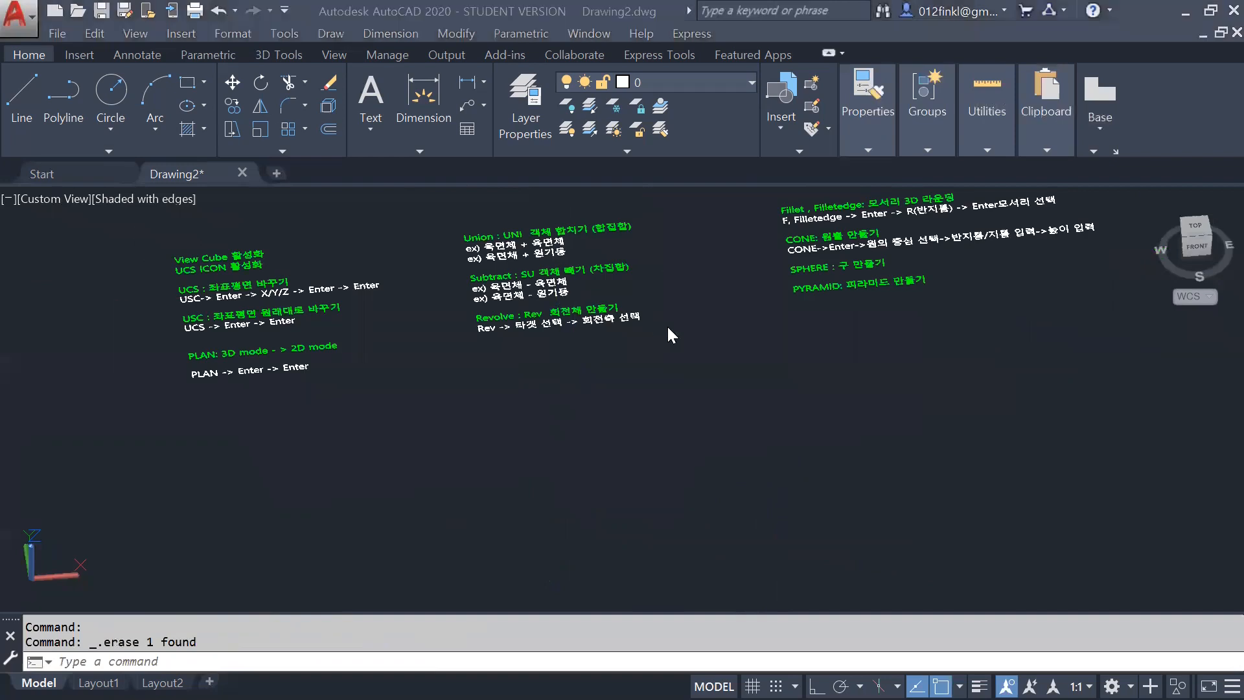
pyautogui.scroll(2, 544, 247)
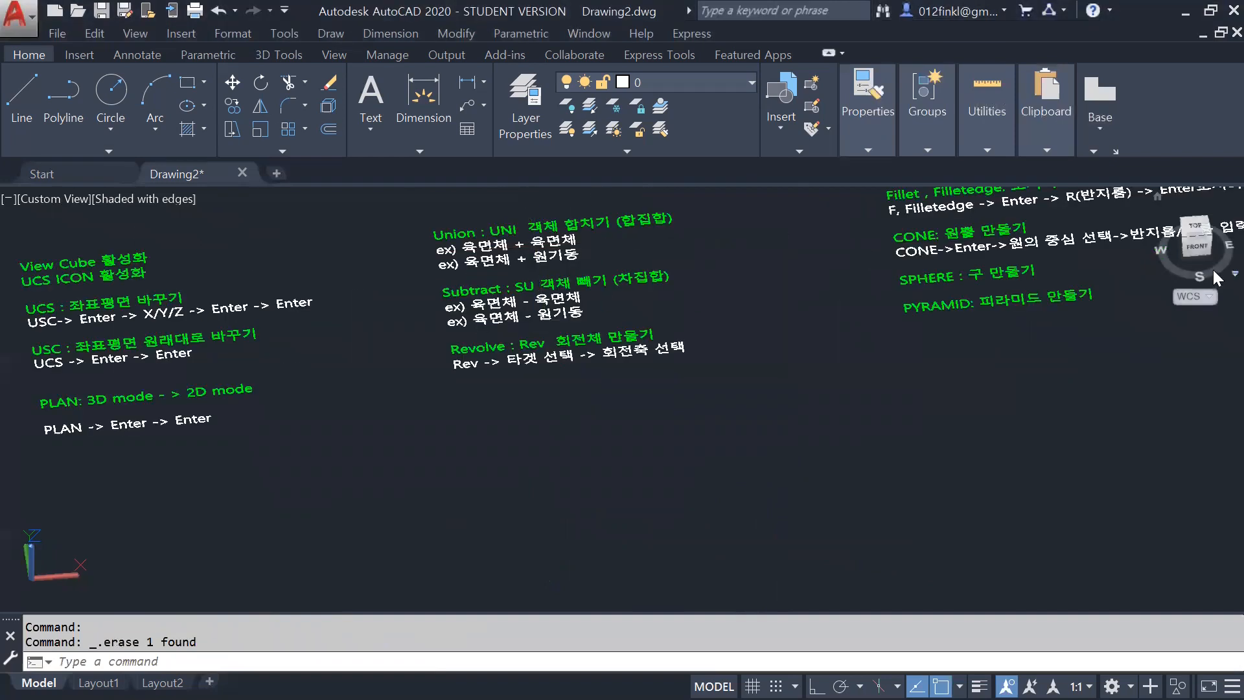
pyautogui.click(1197, 230)
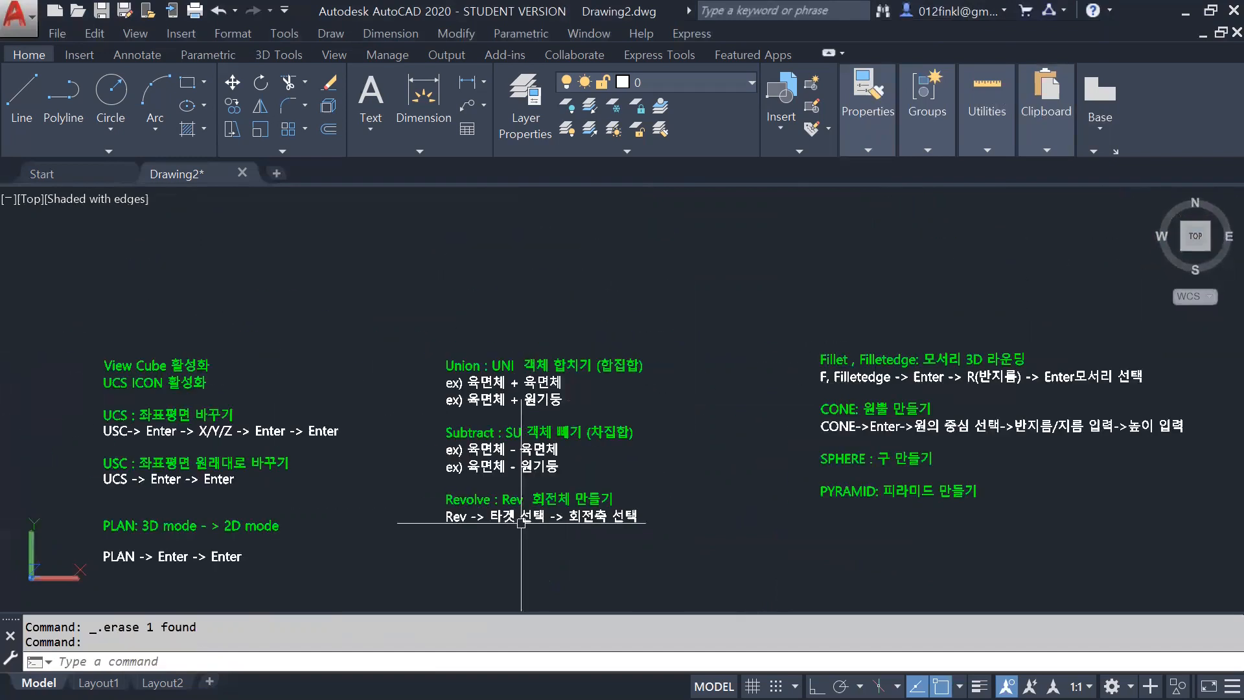
pyautogui.moveTo(389, 518); pyautogui.dragTo(416, 494, button='middle')
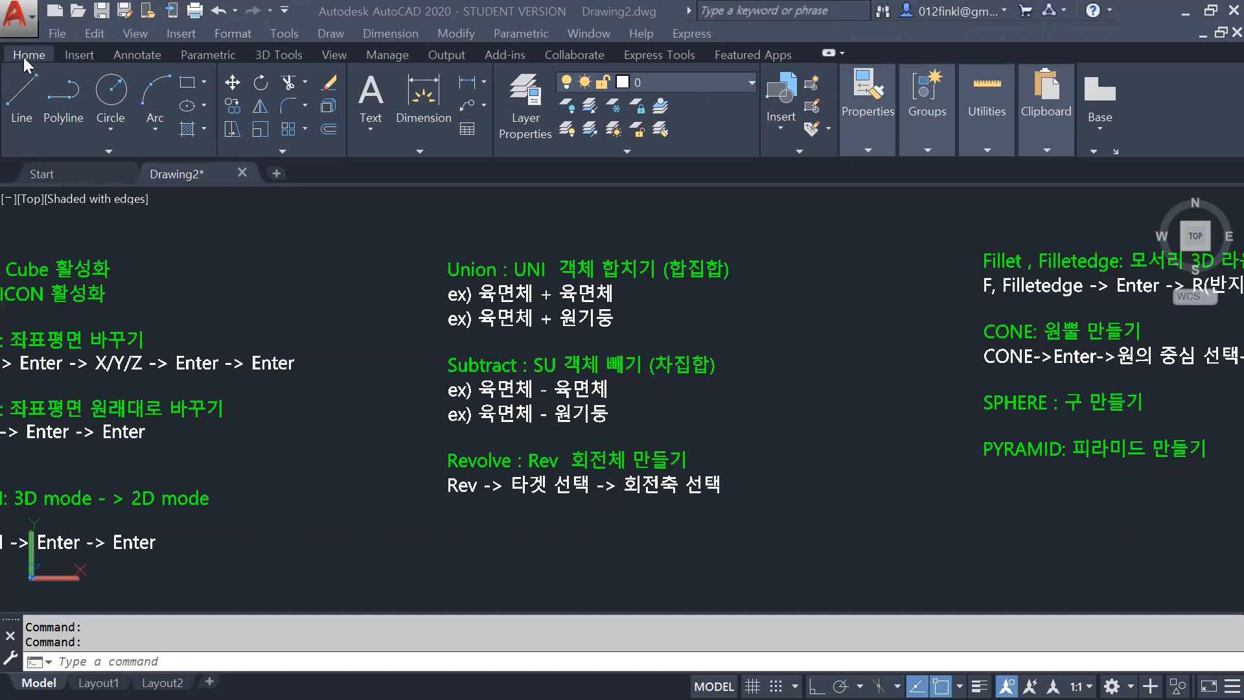
# Step: Look through the command sets and bring up the 3D modelling tools
pyautogui.click(70, 54)
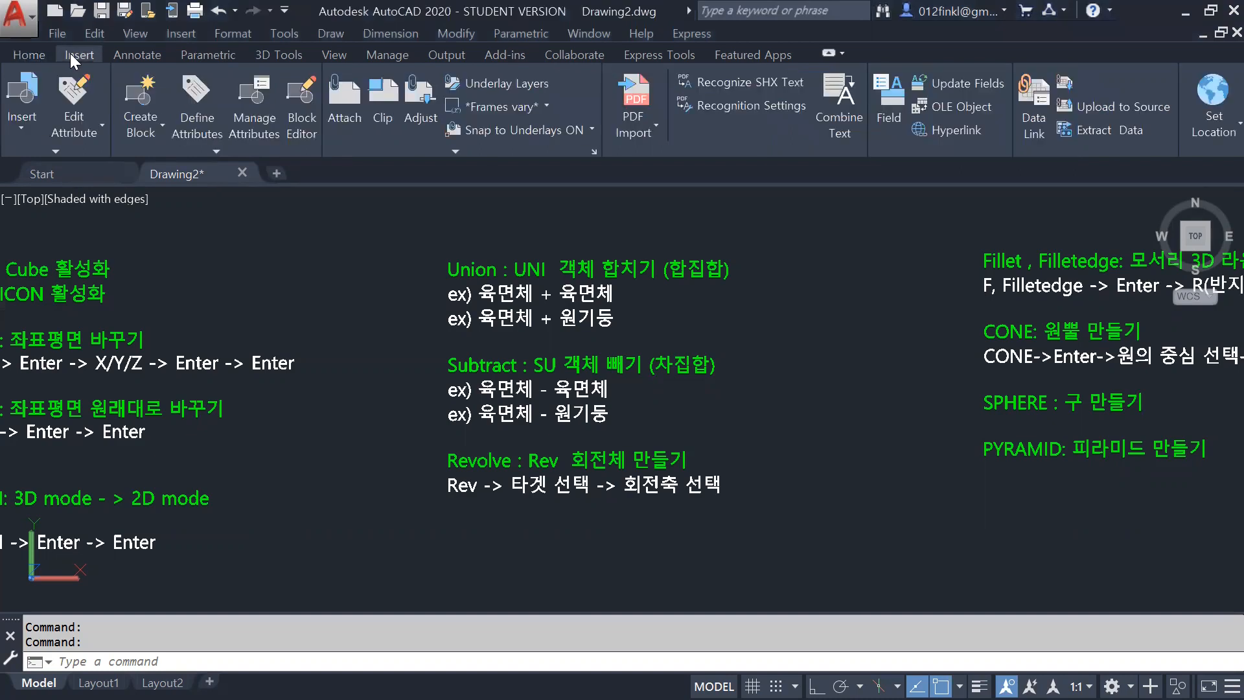
pyautogui.click(127, 61)
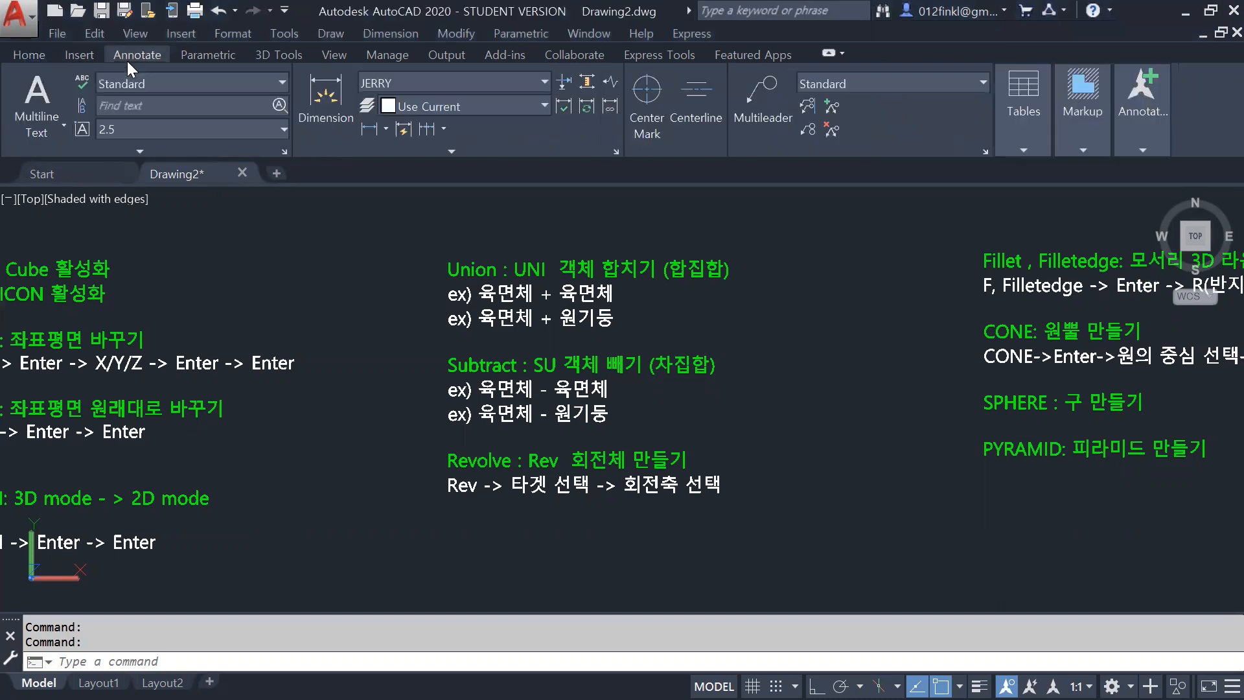
pyautogui.click(217, 57)
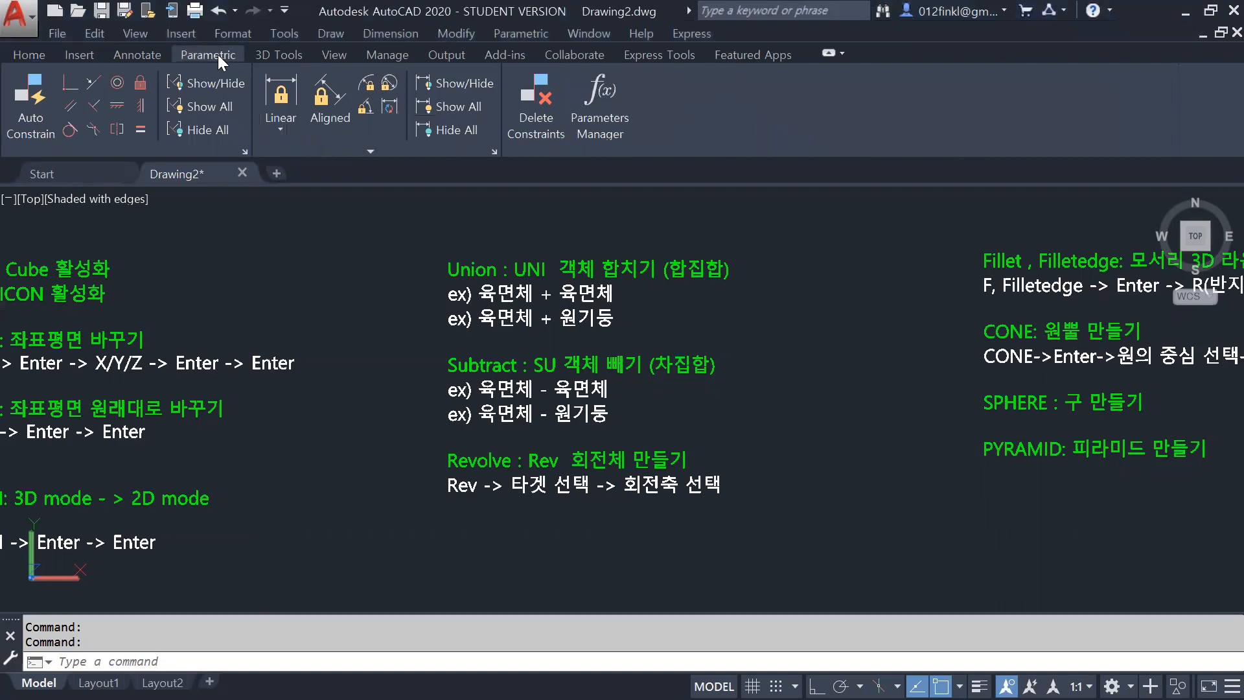
pyautogui.click(272, 55)
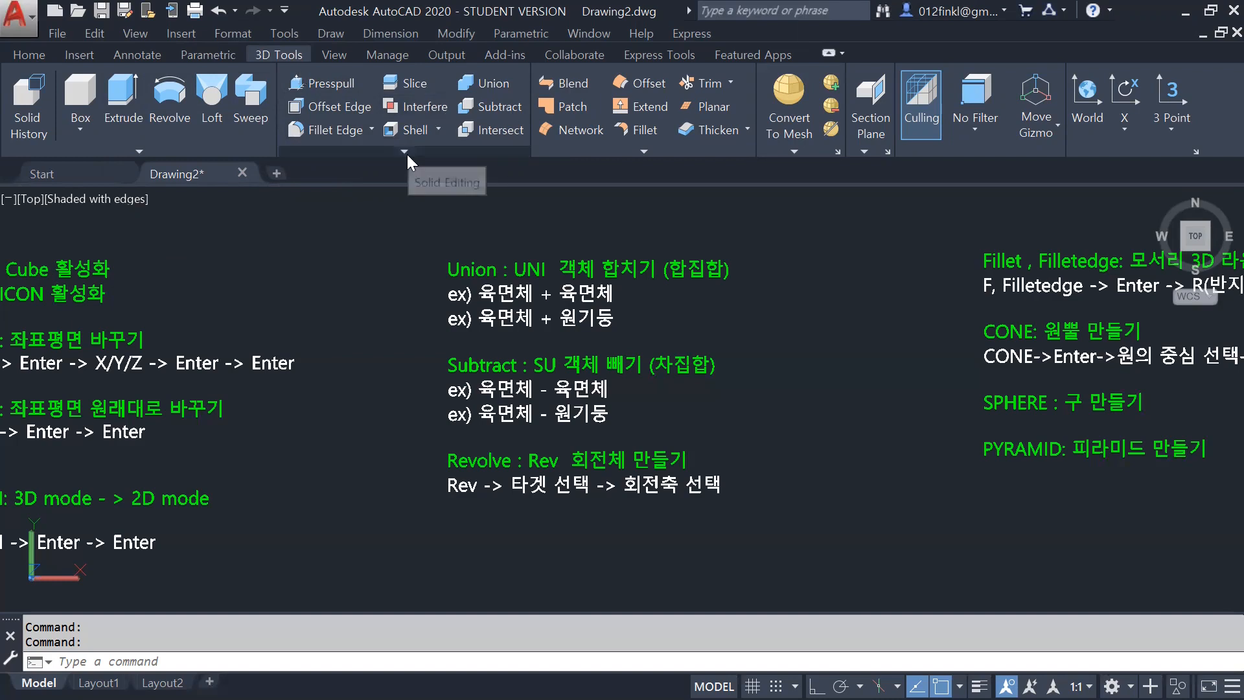
# Step: Draw a small circle freehand in the empty area below the Revolve notes
pyautogui.scroll(-2, 391, 322)
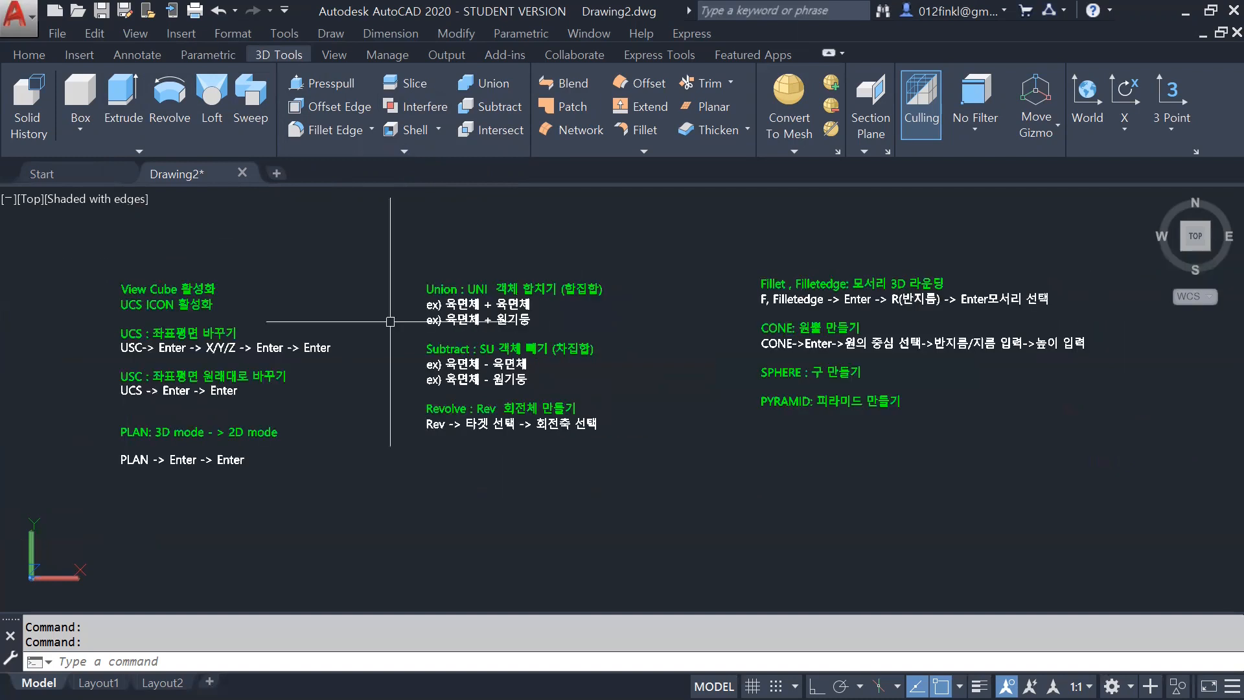
pyautogui.scroll(1, 422, 540)
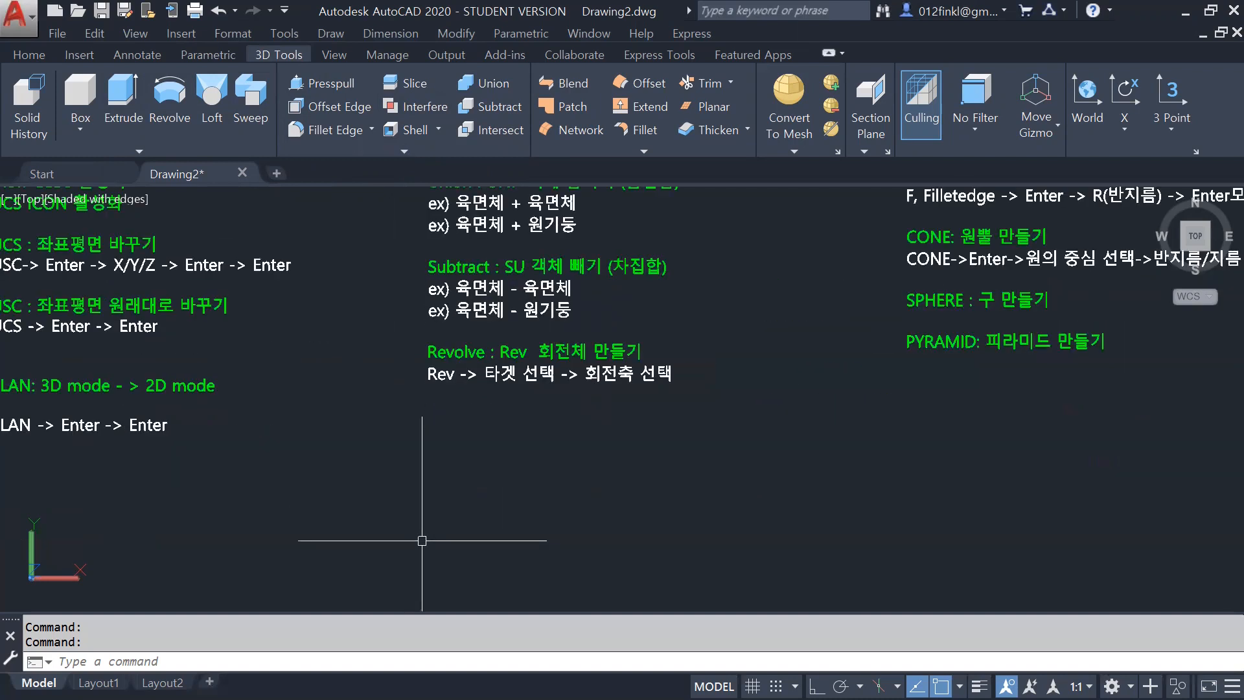
pyautogui.write('c')
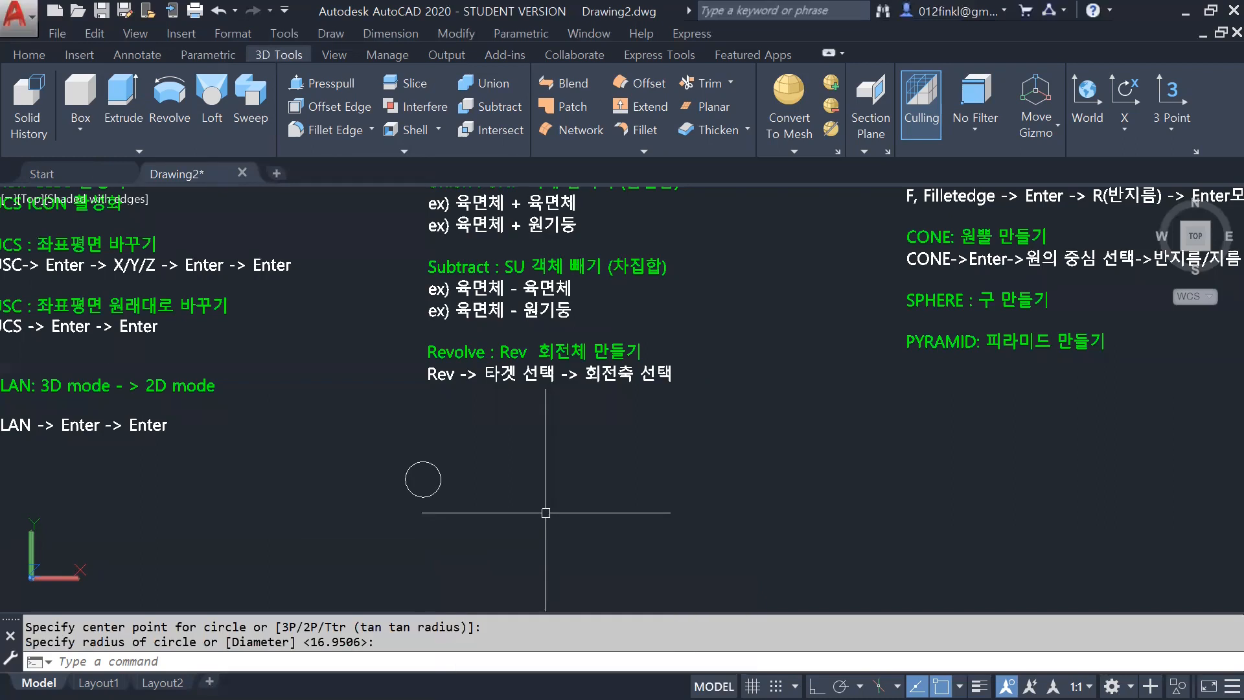
# Step: Draw a vertical line freehand to the right of the small circle with Ortho mode on, as a revolve axis
pyautogui.write('l')
pyautogui.press('Return')
pyautogui.click(459, 536)
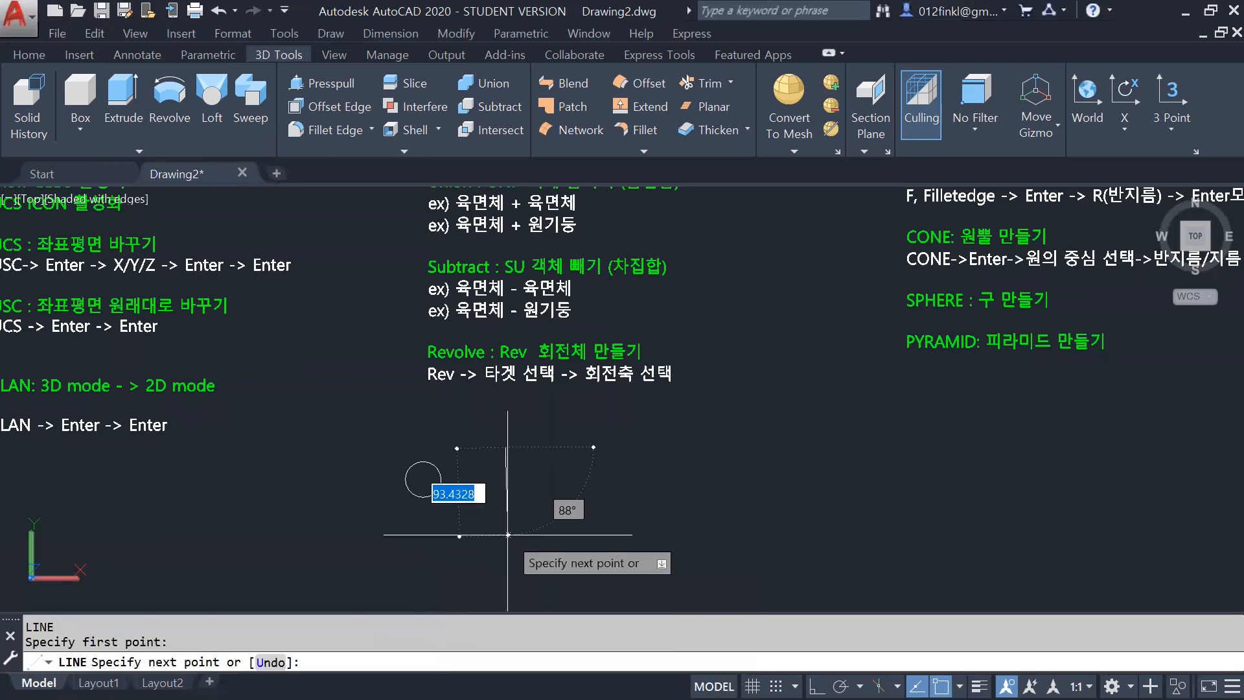
pyautogui.press('F8')
pyautogui.click(507, 545)
pyautogui.press('Return')
pyautogui.click(504, 495)
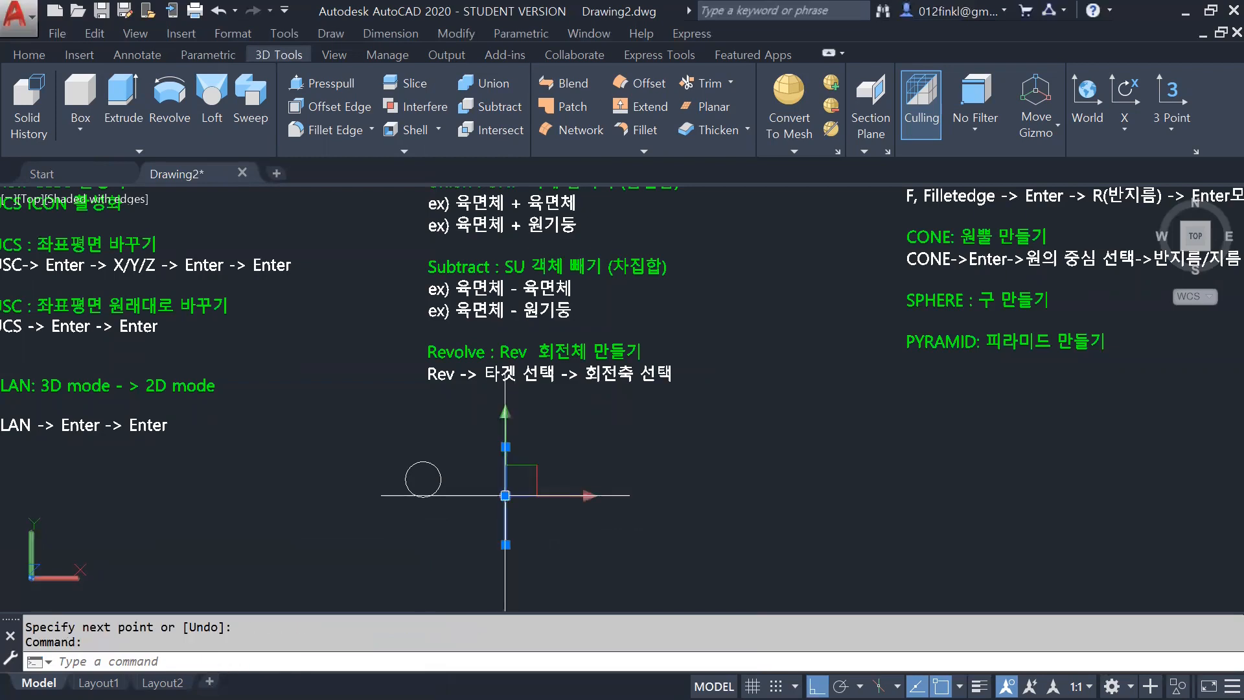
pyautogui.click(438, 491)
pyautogui.press('Escape')
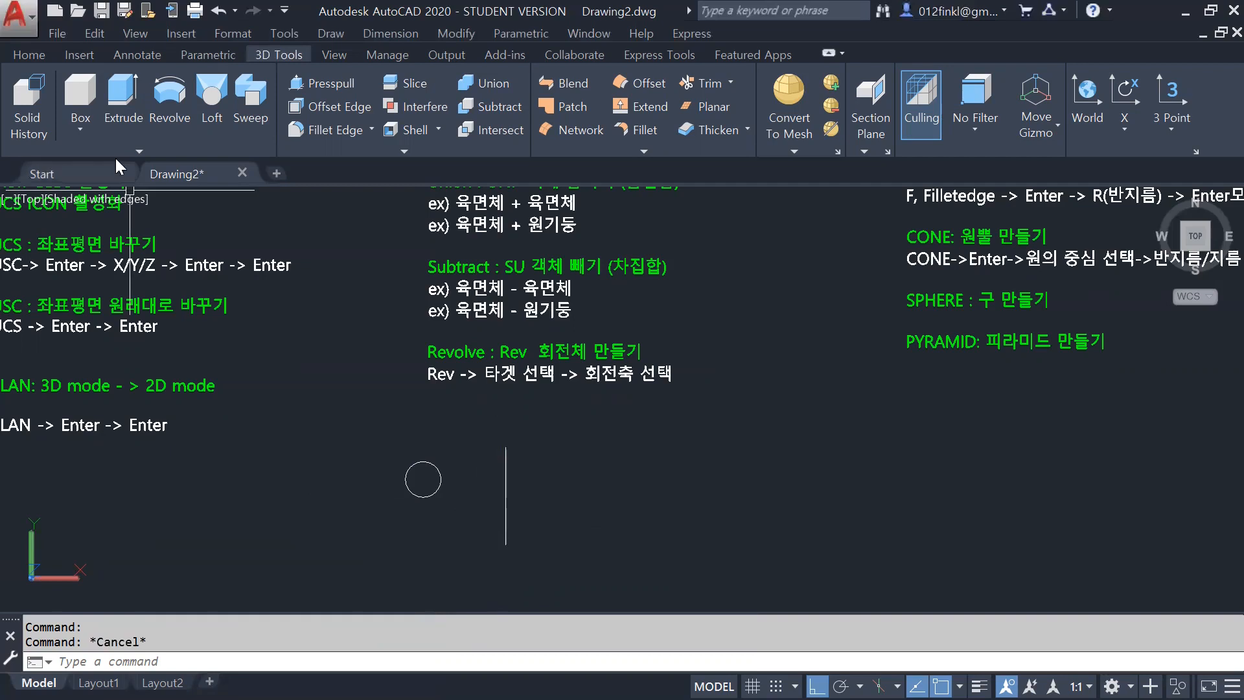
# Step: Revolve the small circle 360° into a ring, defining the axis by two points along the vertical line
pyautogui.click(162, 116)
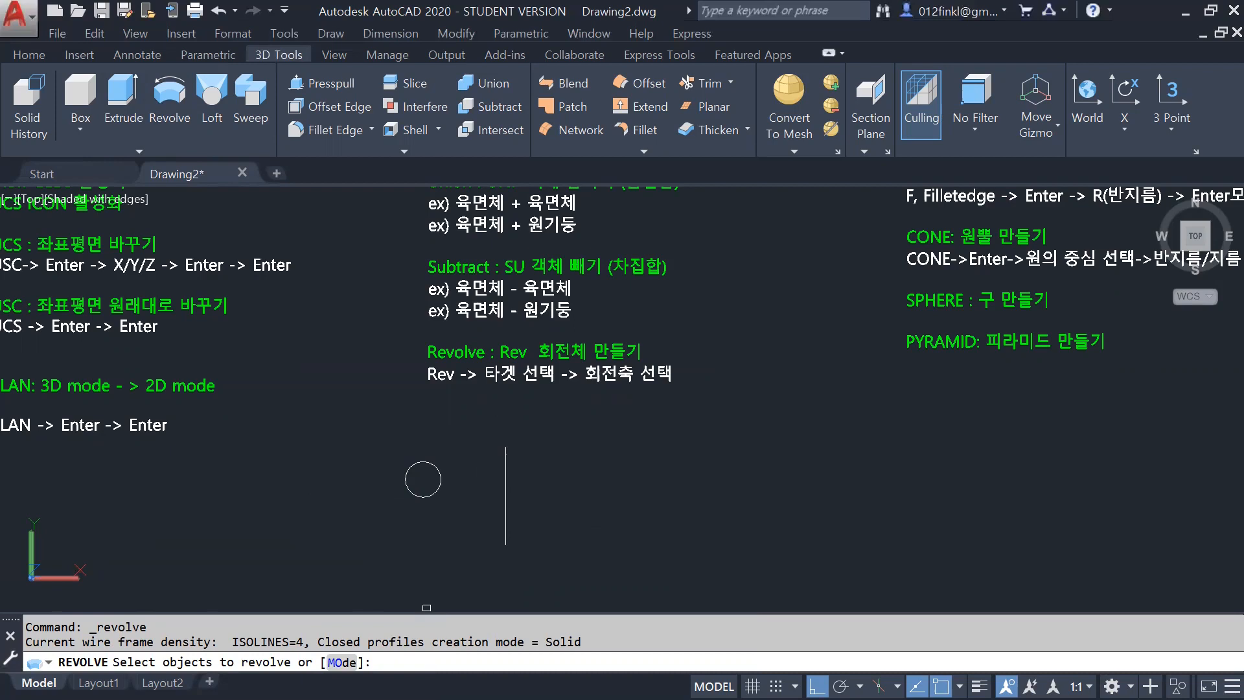
pyautogui.click(428, 497)
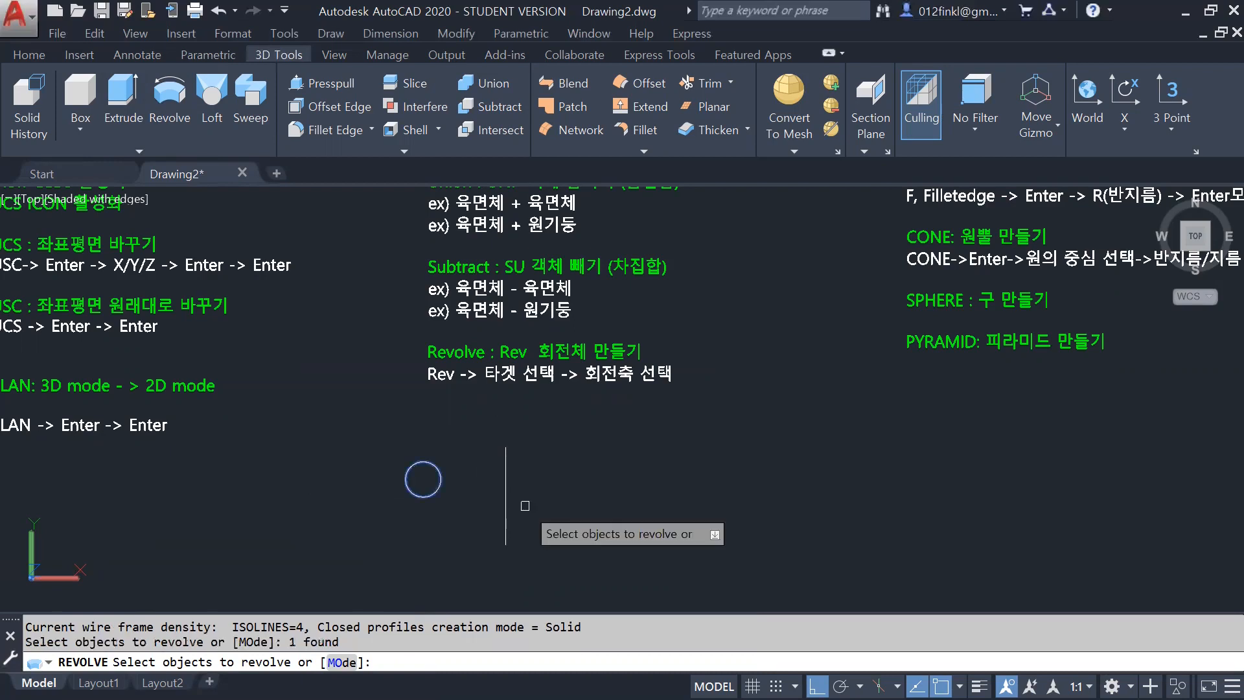
pyautogui.press('Return')
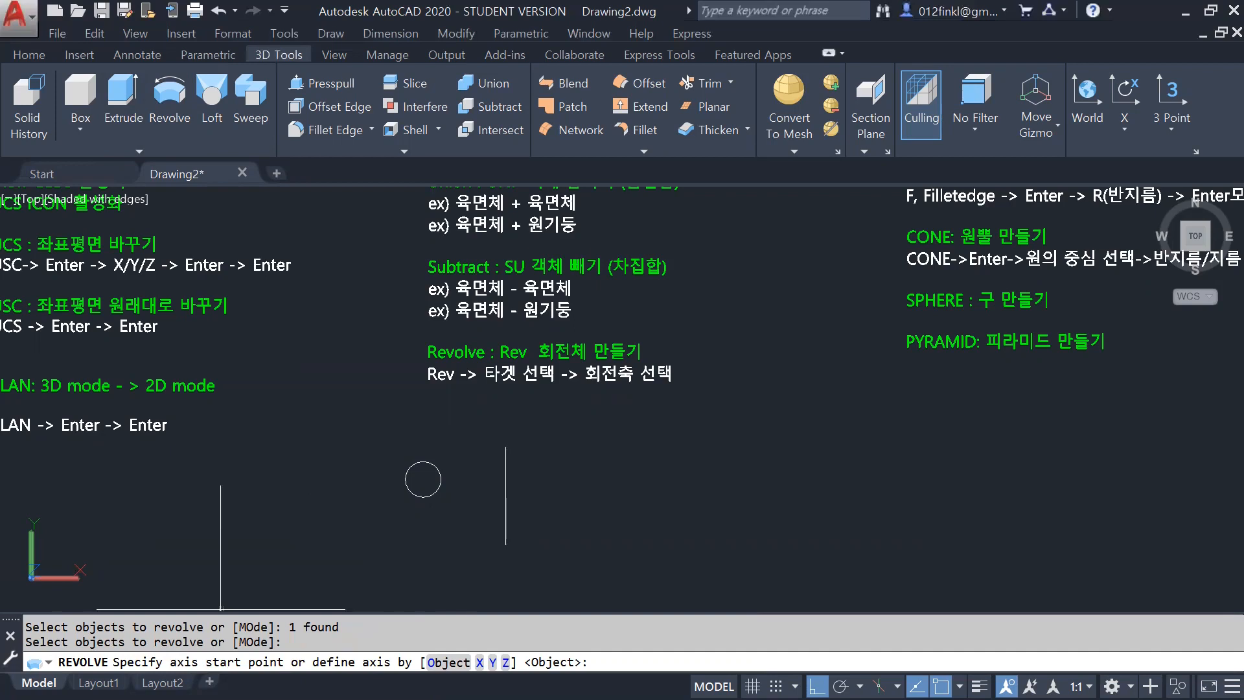
pyautogui.click(505, 446)
pyautogui.click(506, 570)
pyautogui.moveTo(533, 535)
pyautogui.mouseDown(button='middle')
pyautogui.moveTo(522, 565)
pyautogui.moveTo(547, 434)
pyautogui.mouseUp(button='middle')
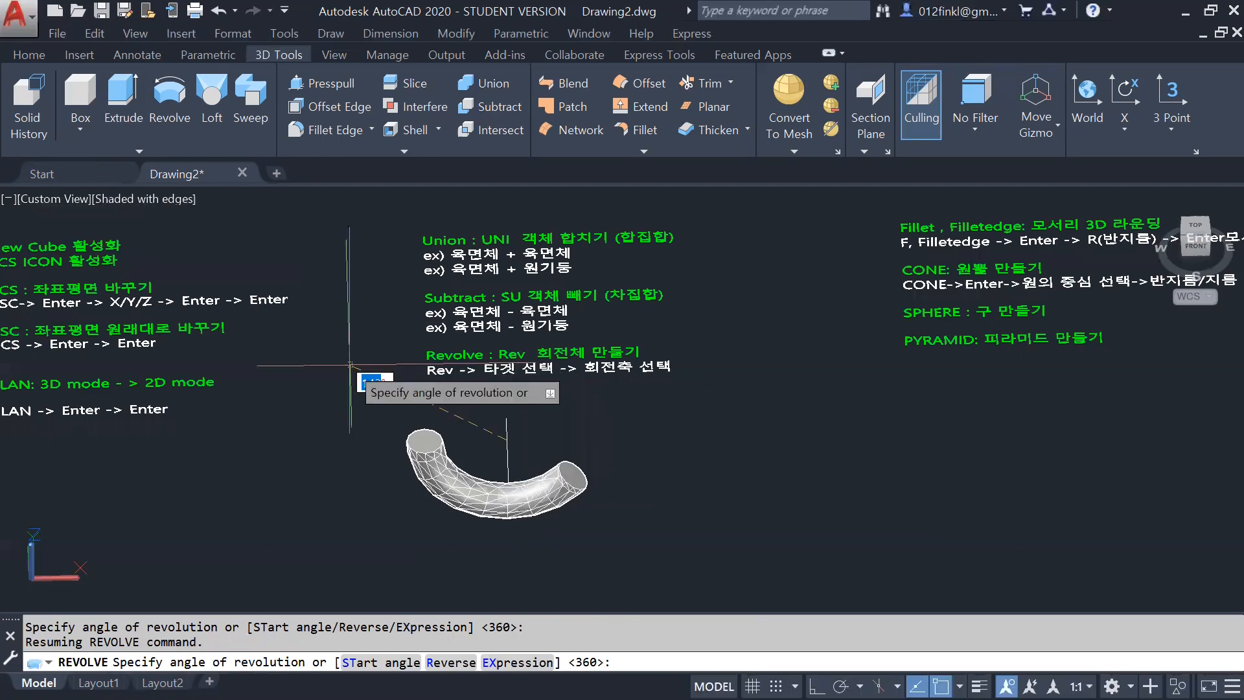
pyautogui.write('360')
pyautogui.press('Return')
# Step: In the Top view, draw a small square freehand below the ring, with a vertical line to its right as a revolve axis
pyautogui.keyDown('shift'); pyautogui.moveTo(649, 423); pyautogui.dragTo(609, 528, button='middle'); pyautogui.keyUp('shift')
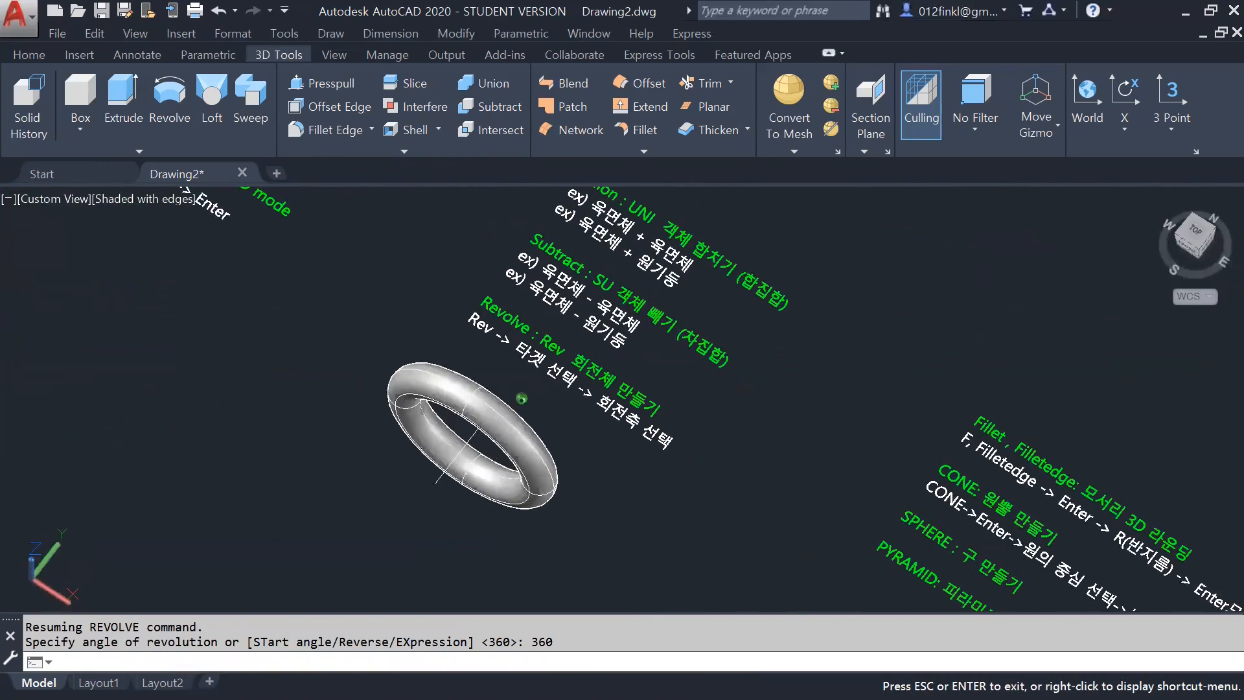
pyautogui.scroll(5, 524, 409)
pyautogui.scroll(-6, 525, 409)
pyautogui.keyDown('shift'); pyautogui.moveTo(631, 477); pyautogui.dragTo(667, 517, button='middle'); pyautogui.keyUp('shift')
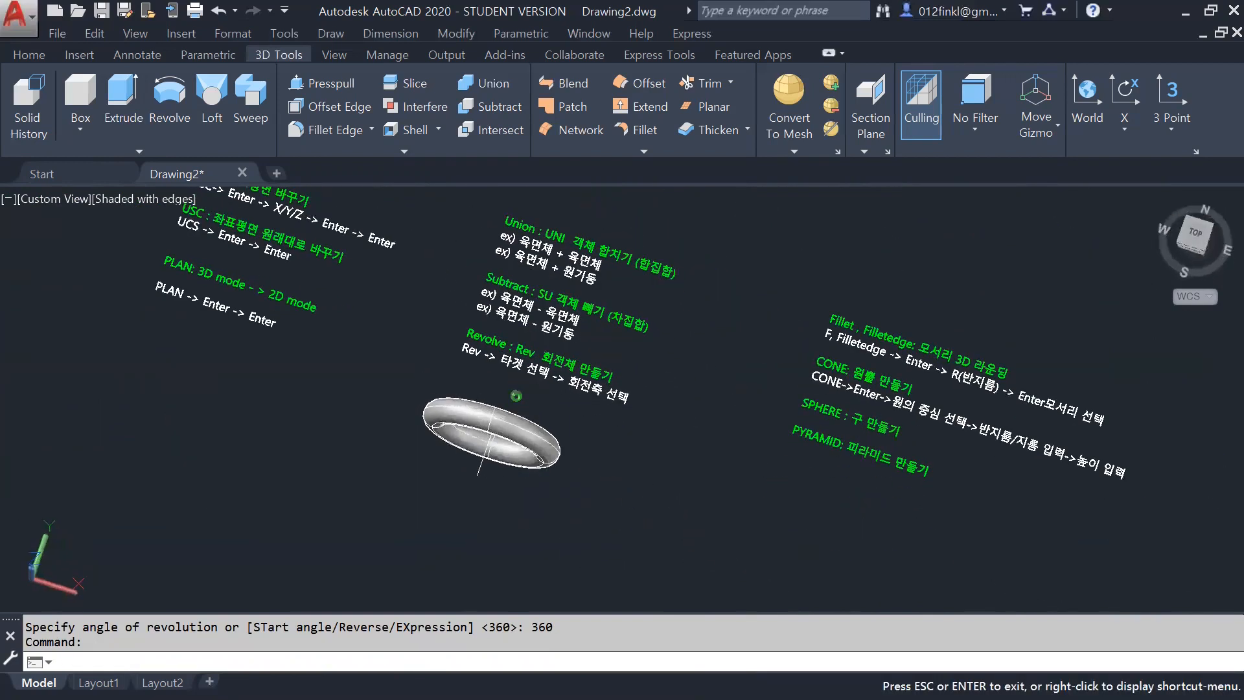
pyautogui.click(1207, 242)
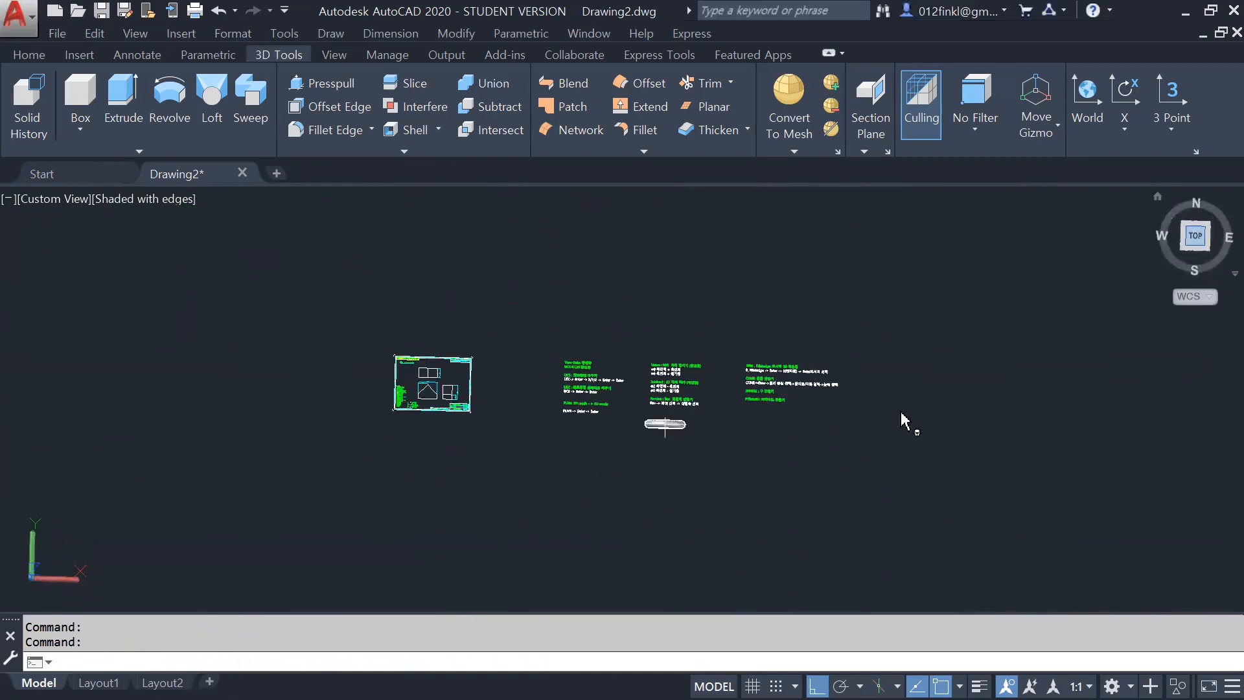
pyautogui.scroll(6, 706, 433)
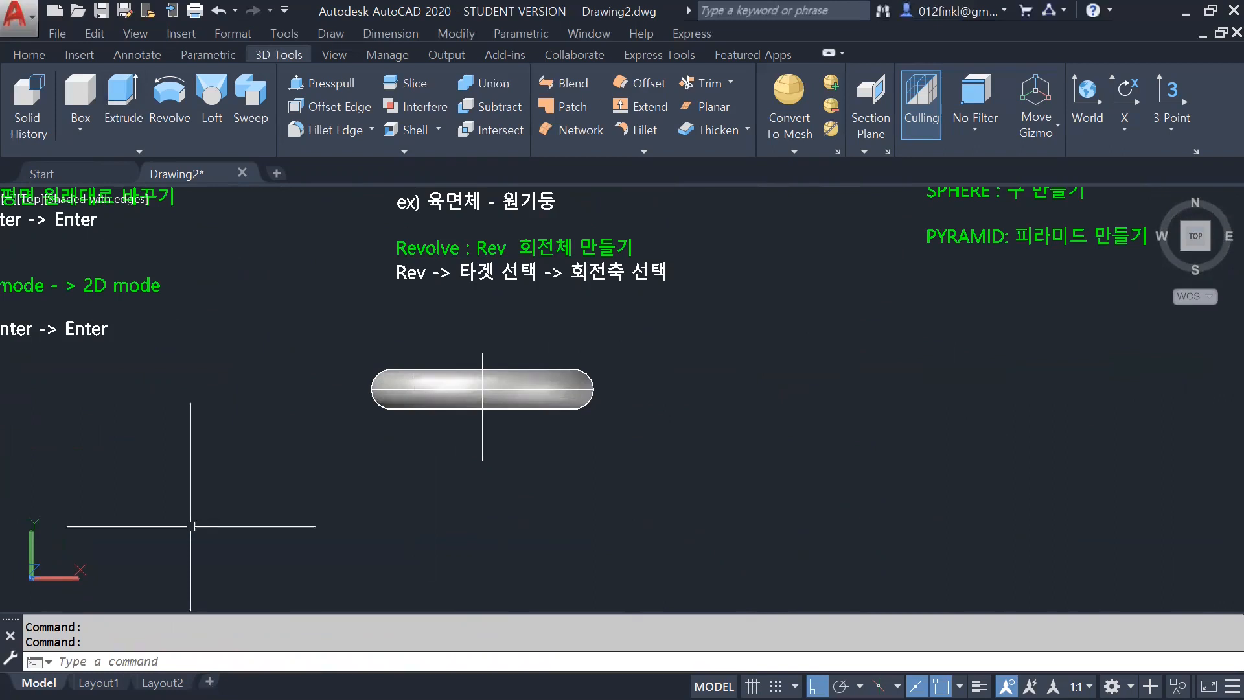
pyautogui.click(29, 55)
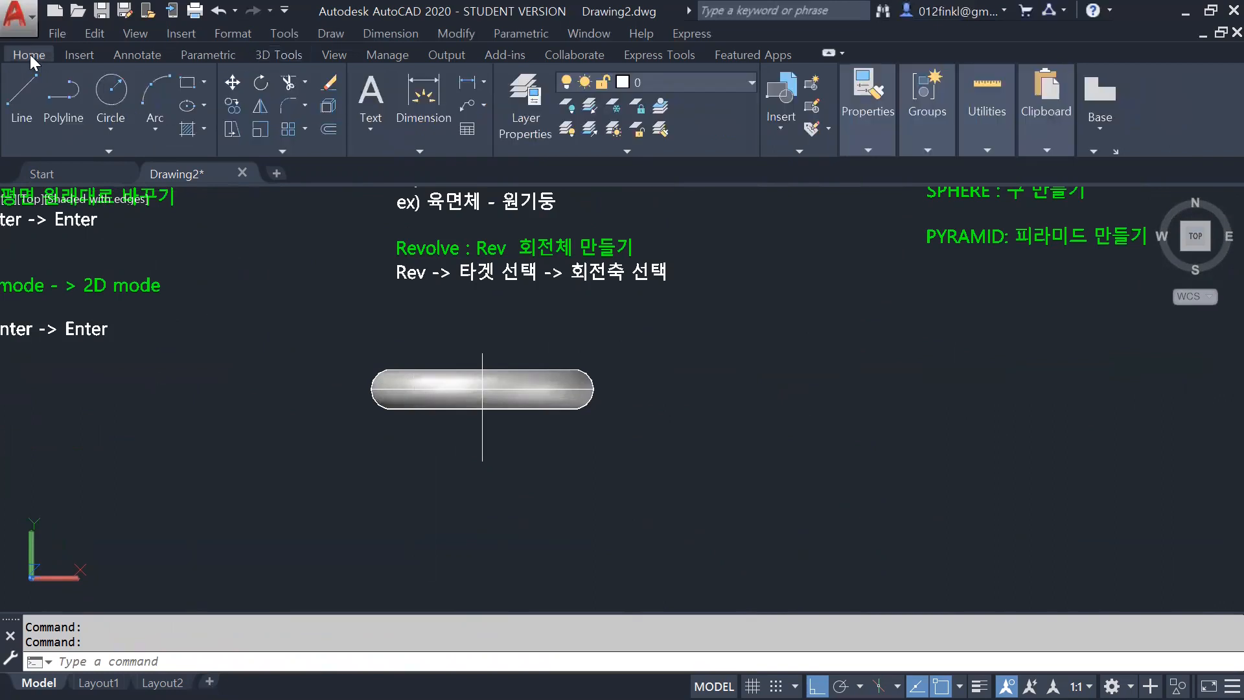
pyautogui.click(187, 82)
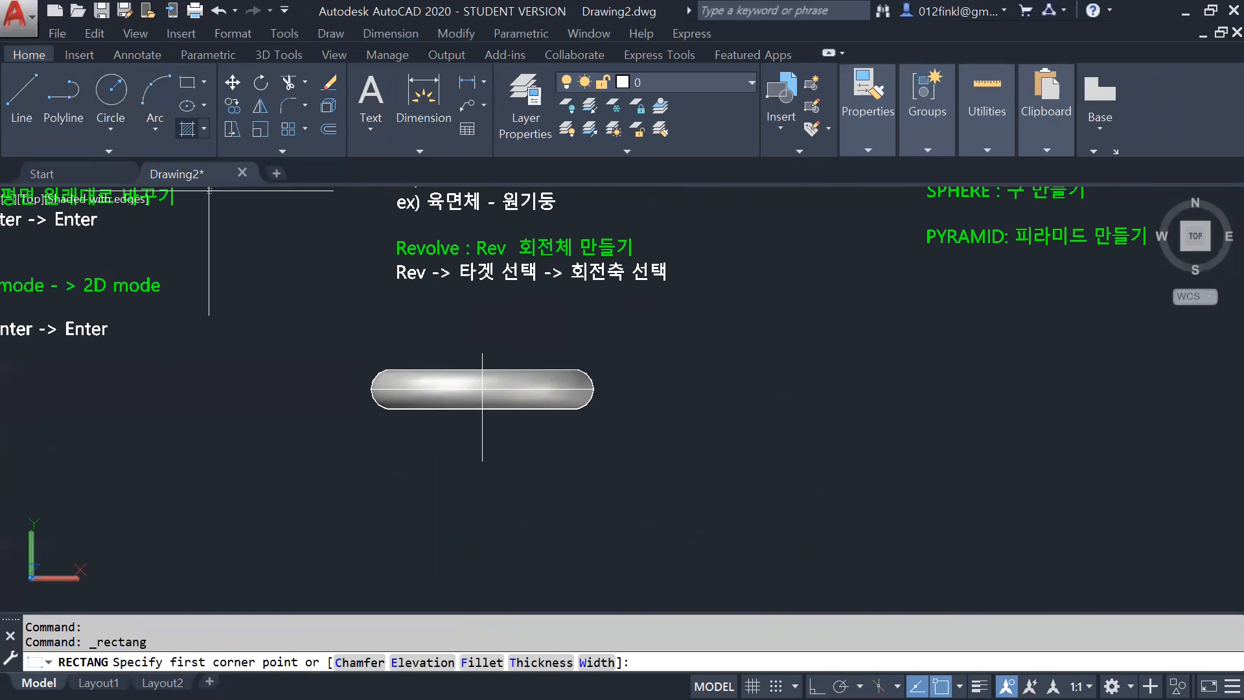
pyautogui.click(391, 505)
pyautogui.click(430, 547)
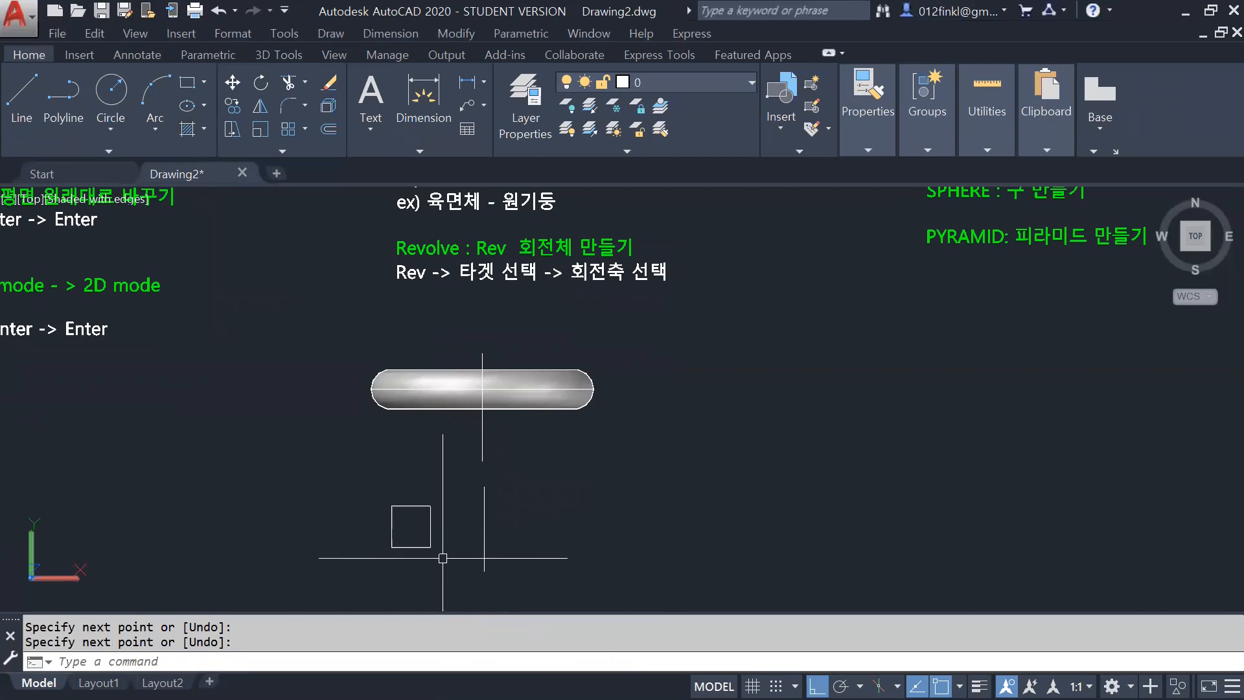
# Step: Revolve the small square 180° using the Object option with the vertical line beside it as the axis
pyautogui.click(285, 53)
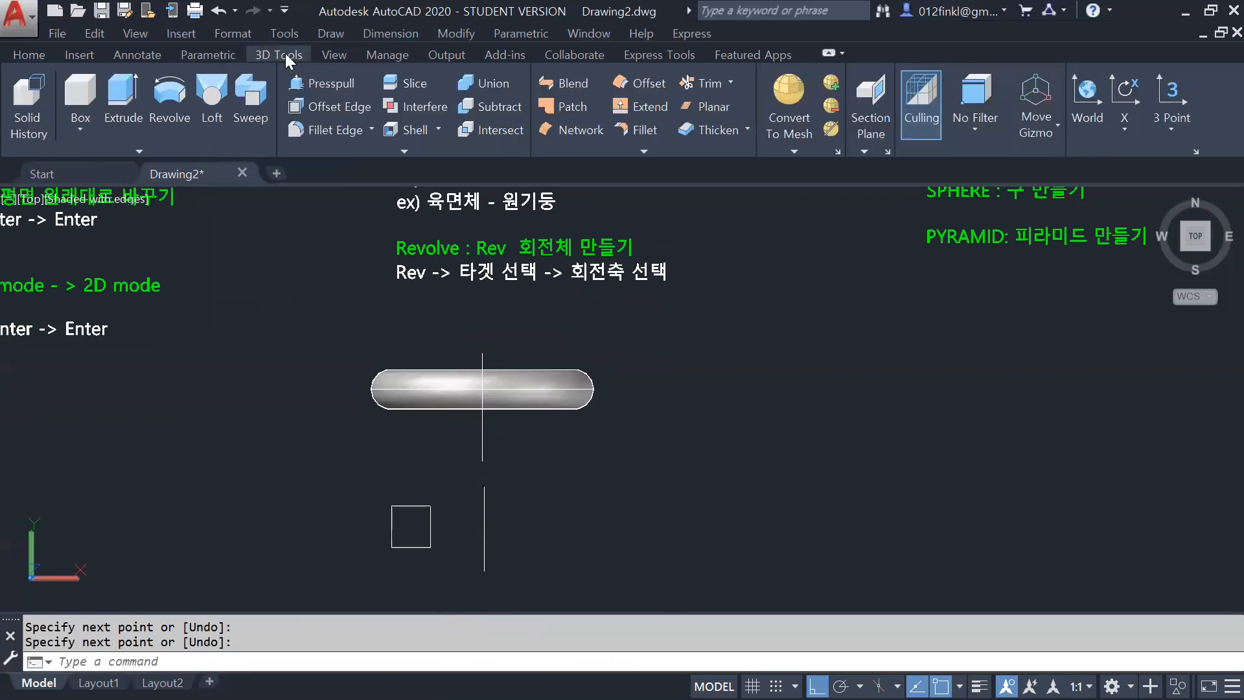
pyautogui.click(172, 104)
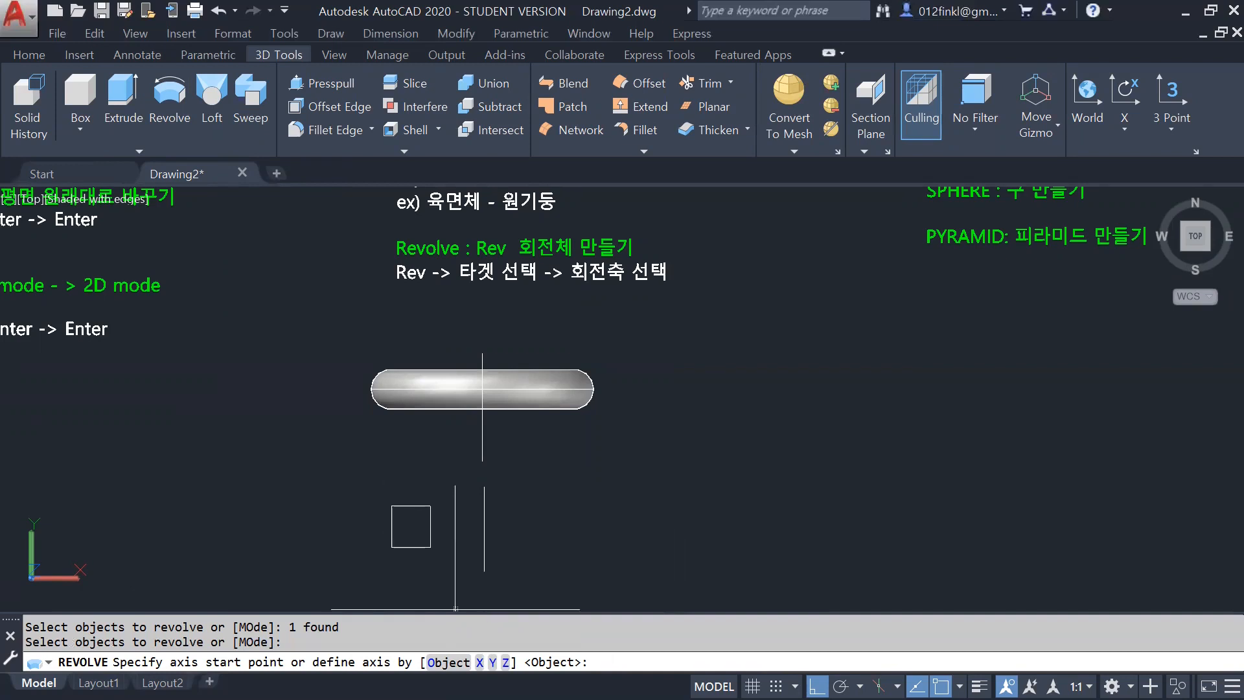
pyautogui.write('o')
pyautogui.press('Return')
pyautogui.click(485, 529)
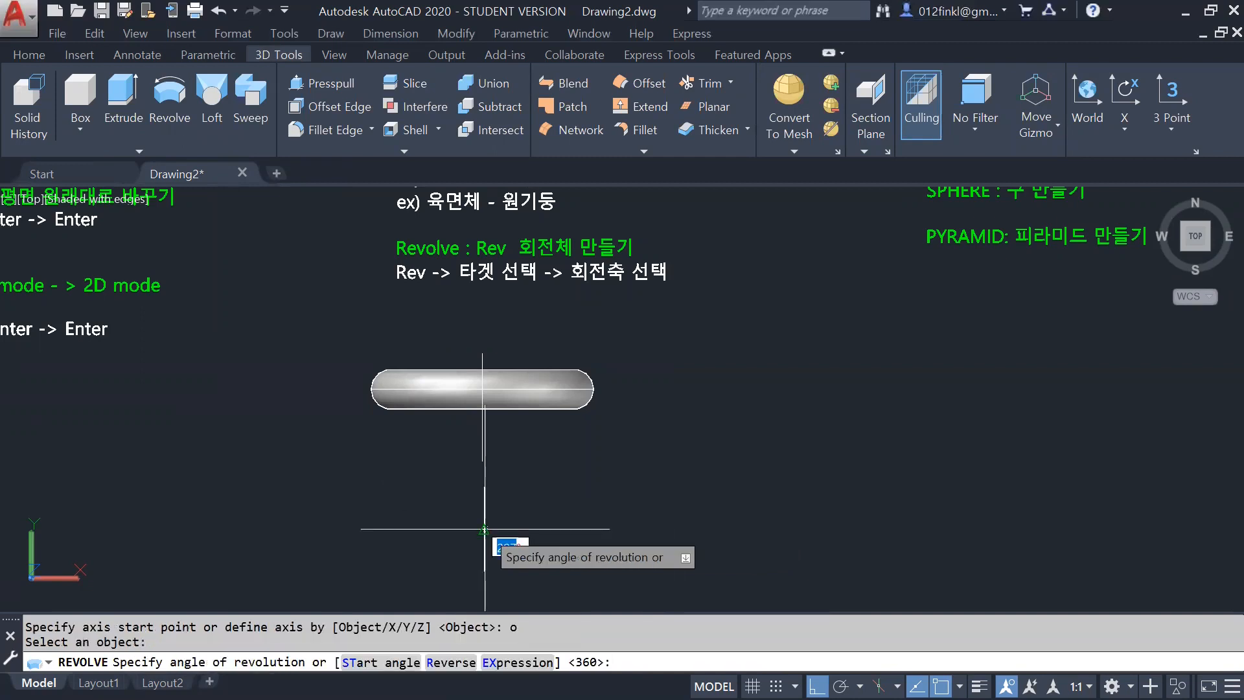
pyautogui.keyDown('shift'); pyautogui.moveTo(542, 584); pyautogui.dragTo(527, 445, button='middle'); pyautogui.keyUp('shift')
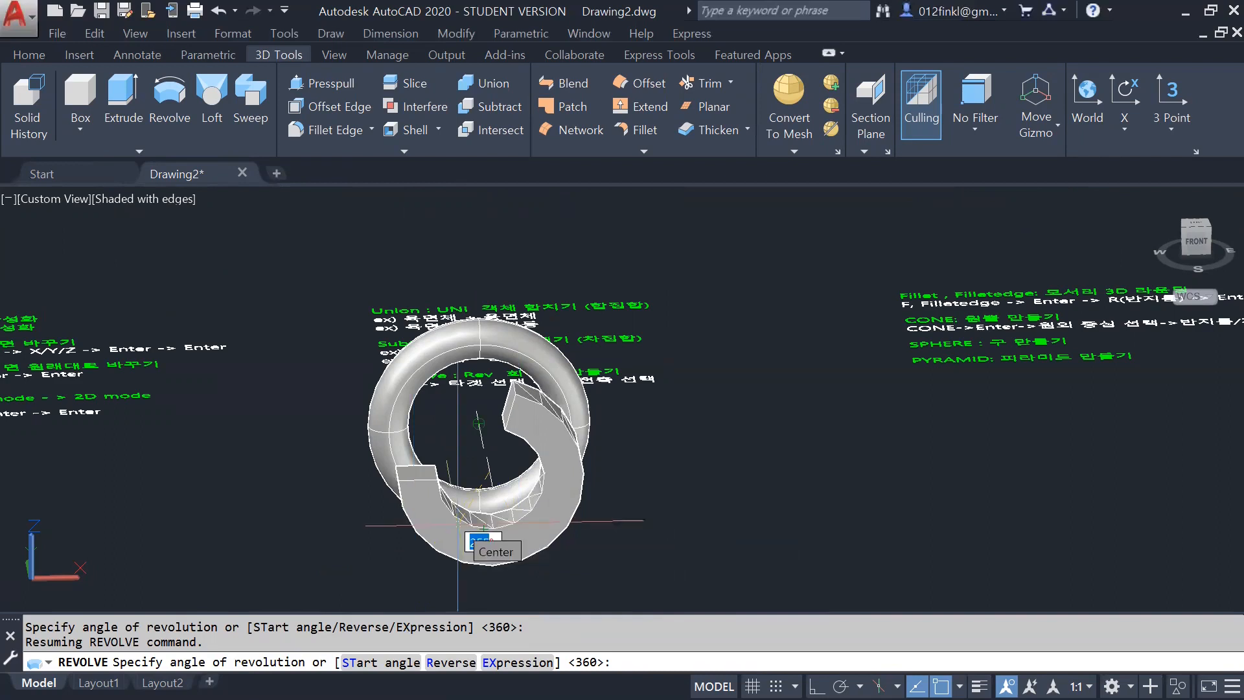
pyautogui.write('180')
pyautogui.press('Return')
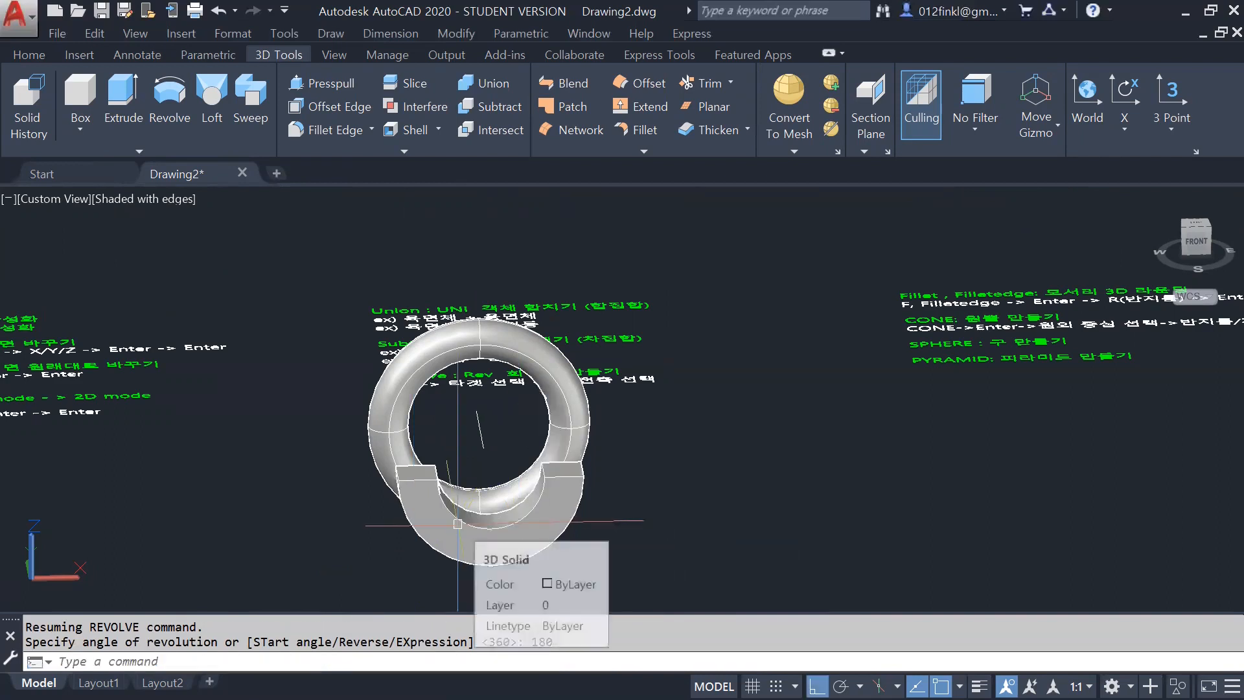
# Step: Erase the axis line that runs through the middle of the ring
pyautogui.keyDown('shift'); pyautogui.moveTo(632, 523); pyautogui.dragTo(446, 434, button='middle'); pyautogui.keyUp('shift')
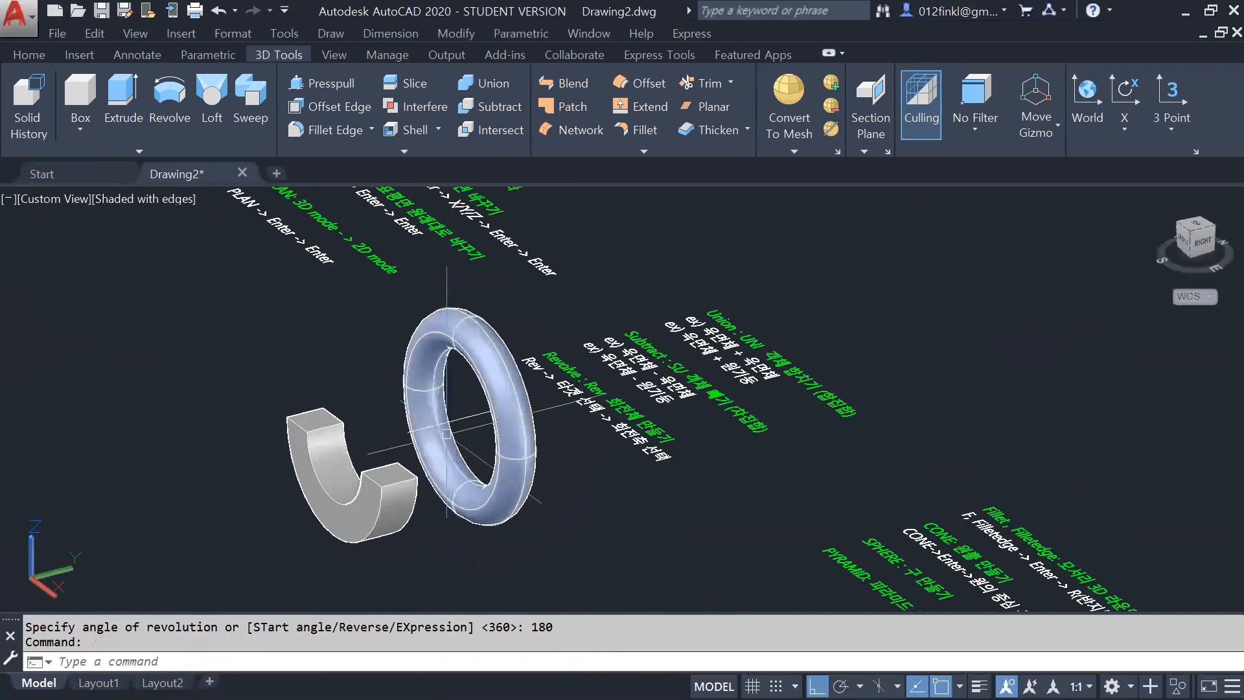
pyautogui.click(484, 411)
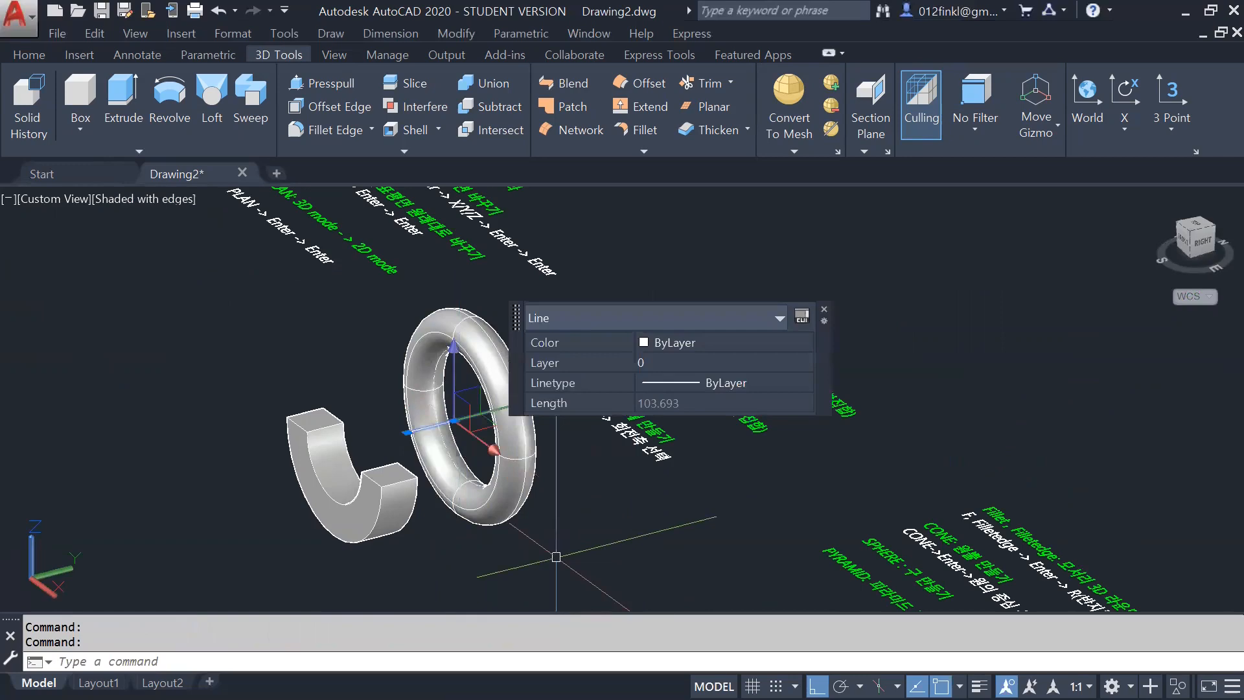
pyautogui.press('Delete')
# Step: Erase the full ring and the square-section half ring together, keeping the text notes
pyautogui.keyDown('shift'); pyautogui.moveTo(479, 583); pyautogui.dragTo(416, 517, button='middle'); pyautogui.keyUp('shift')
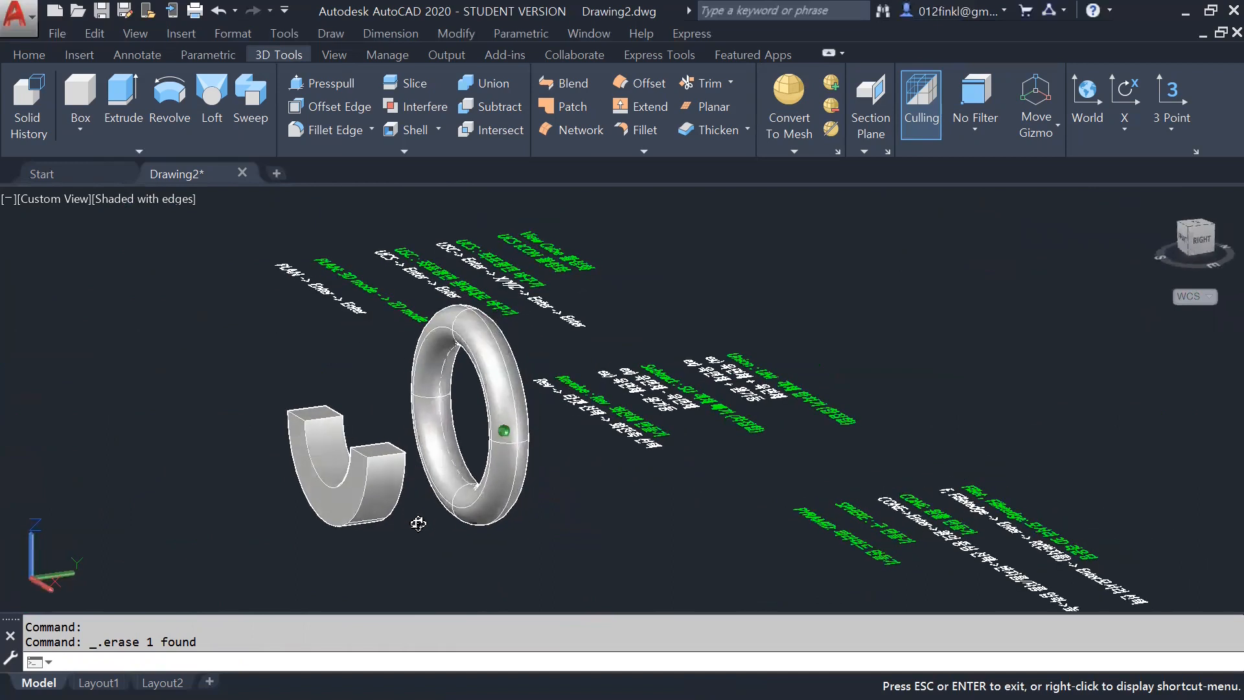
pyautogui.scroll(2, 254, 430)
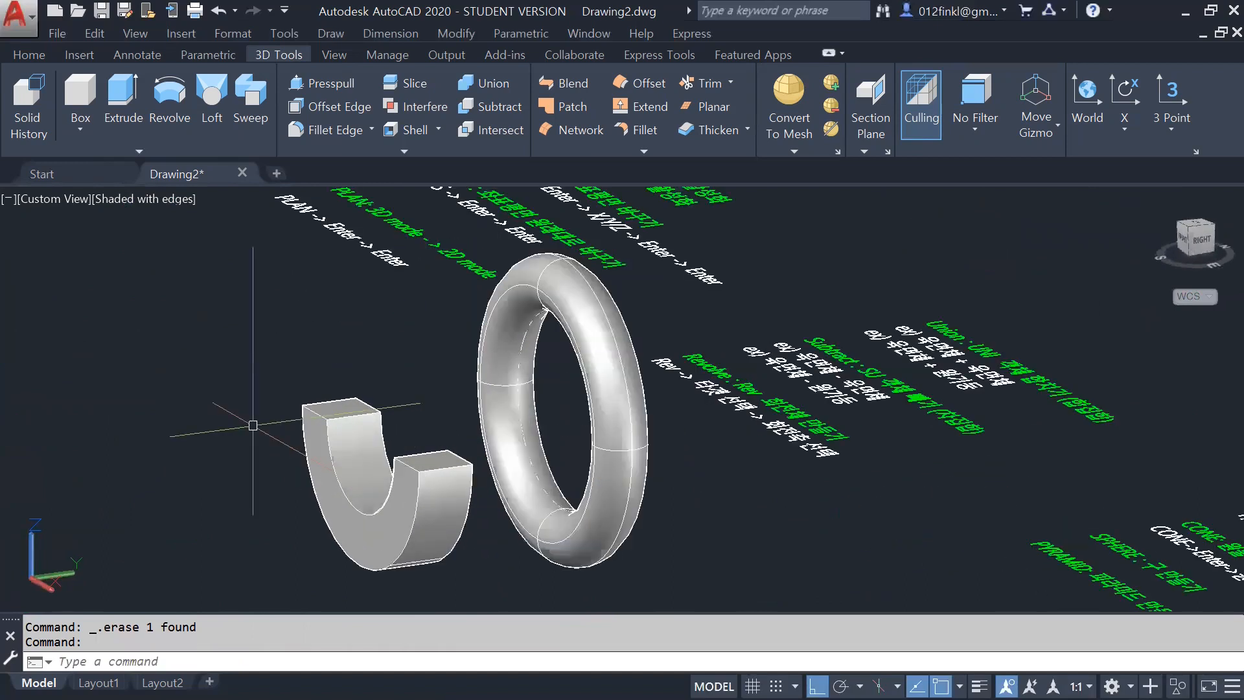
pyautogui.keyDown('shift'); pyautogui.moveTo(285, 436); pyautogui.dragTo(434, 473, button='middle'); pyautogui.keyUp('shift')
pyautogui.scroll(-3, 433, 474)
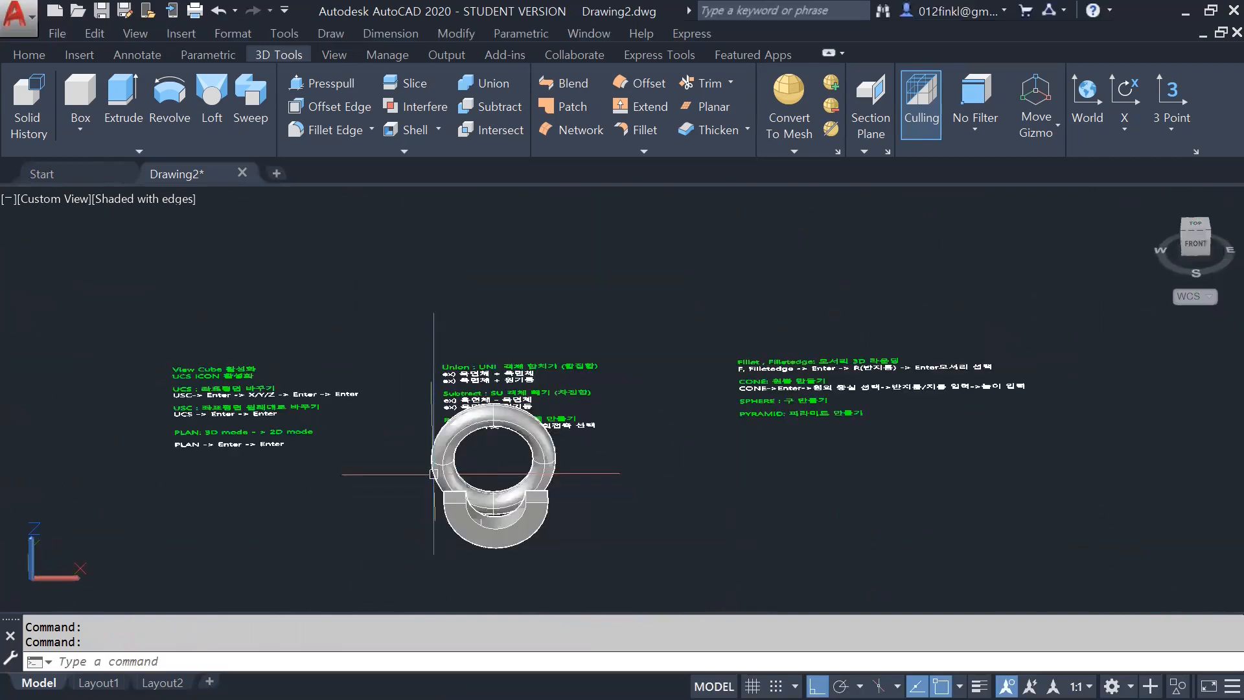
pyautogui.scroll(2, 434, 474)
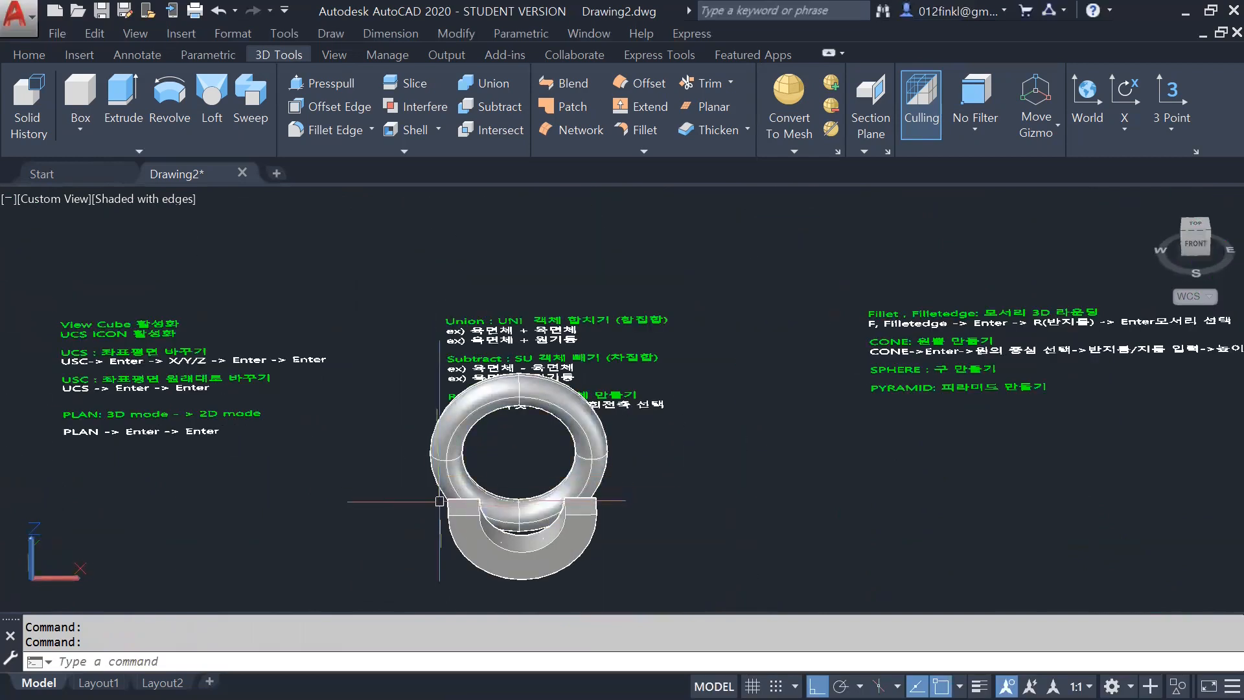
pyautogui.keyDown('shift'); pyautogui.moveTo(641, 519); pyautogui.dragTo(548, 502, button='middle'); pyautogui.keyUp('shift')
pyautogui.click(342, 524)
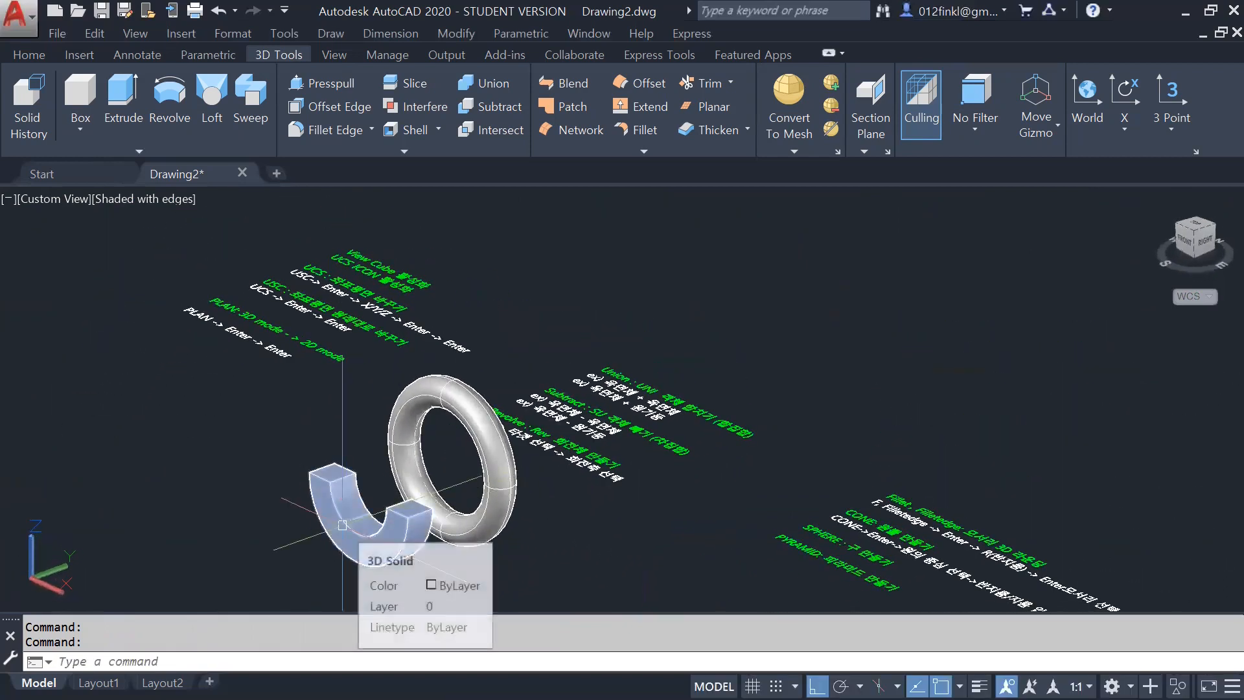
pyautogui.press('Escape')
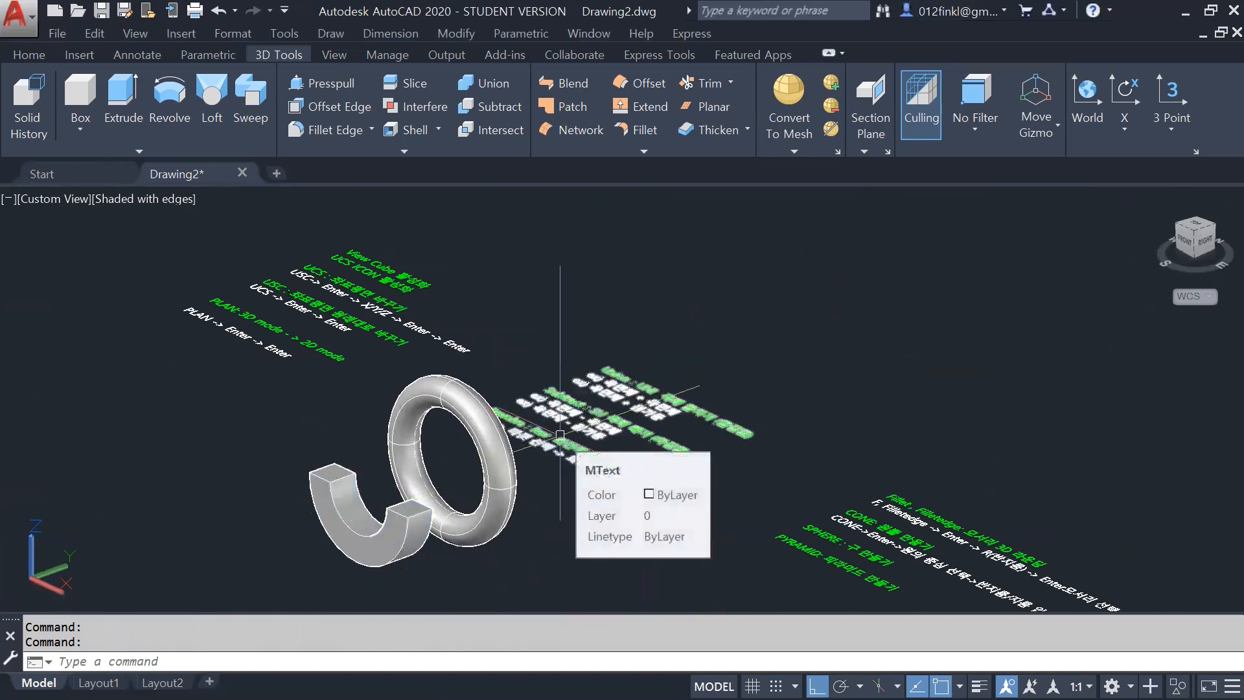
pyautogui.click(455, 589)
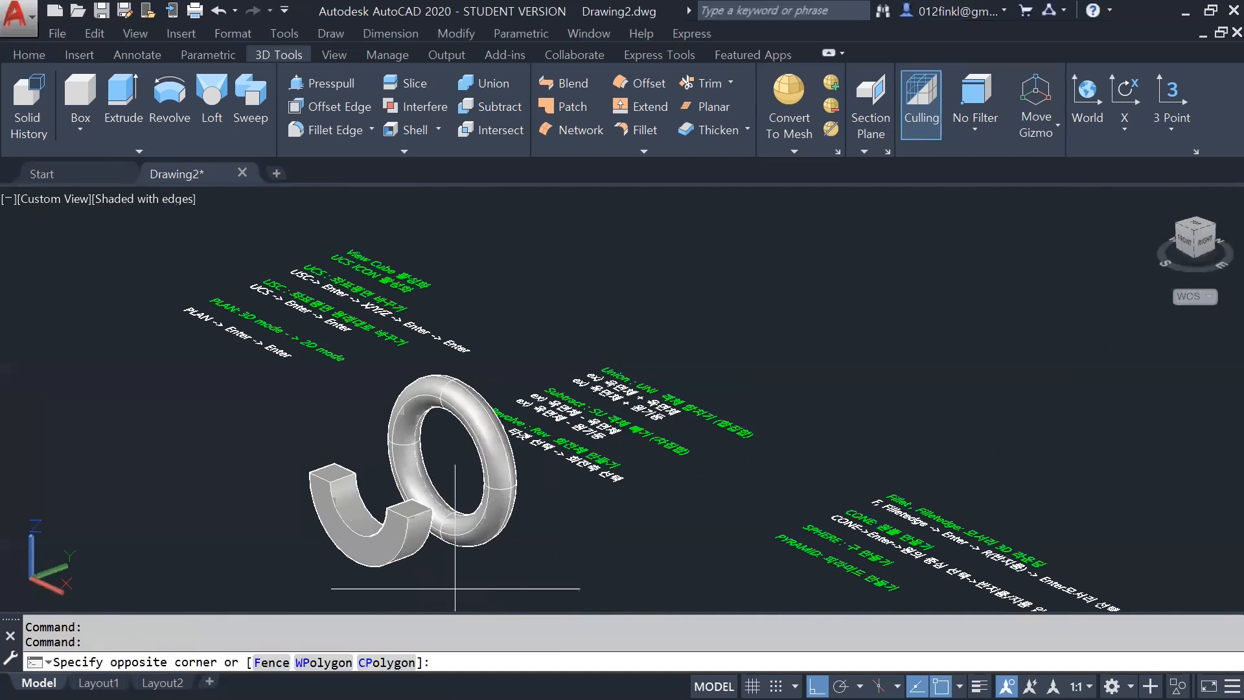
pyautogui.click(350, 454)
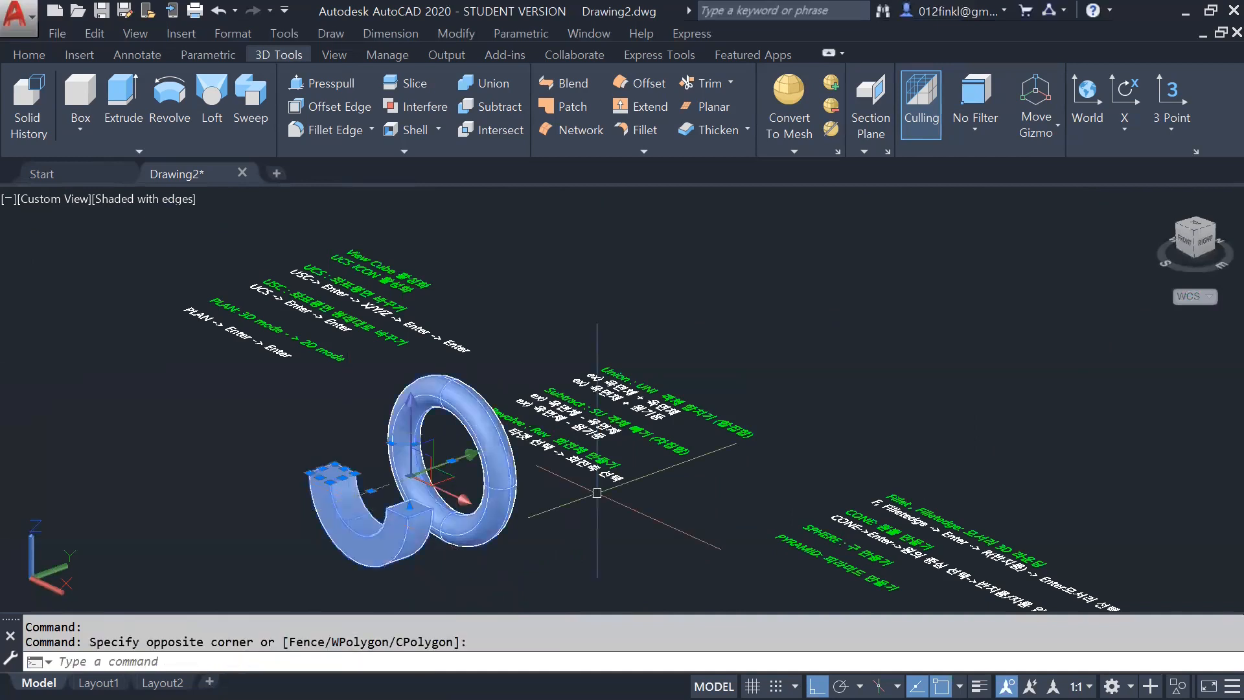
pyautogui.press('Delete')
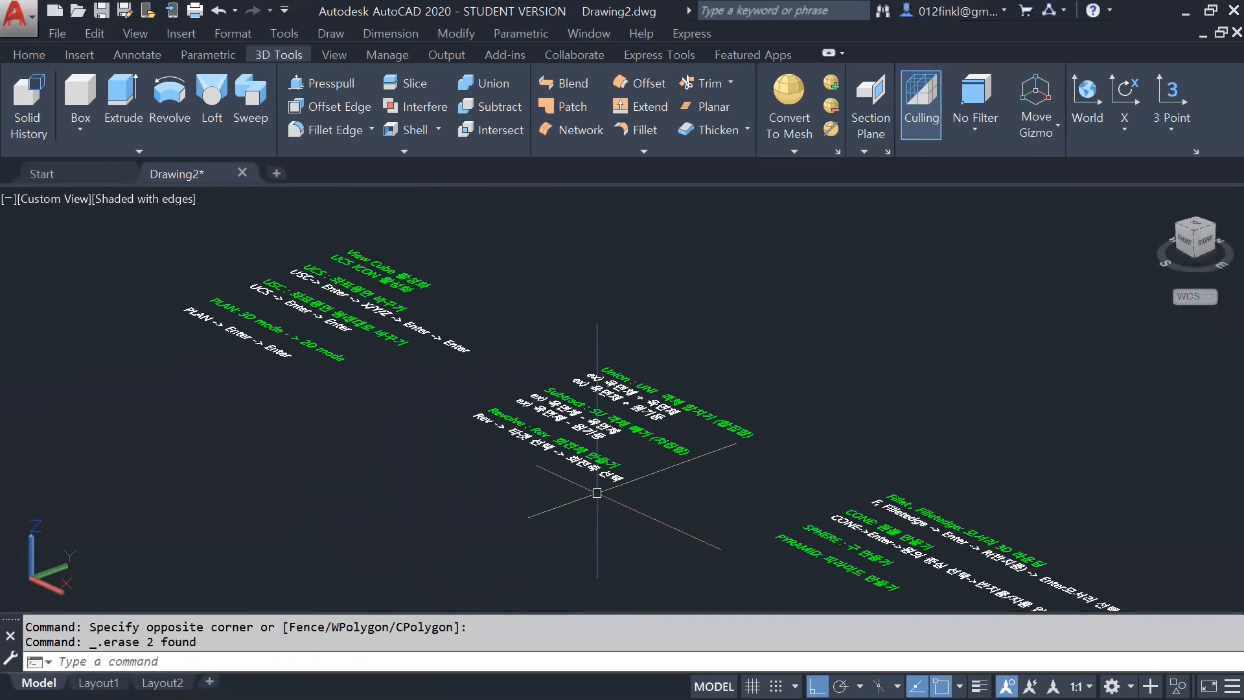
# Step: Return to the Top view and turn it so that north points up, facing the Fillet and Cone notes
pyautogui.click(1200, 233)
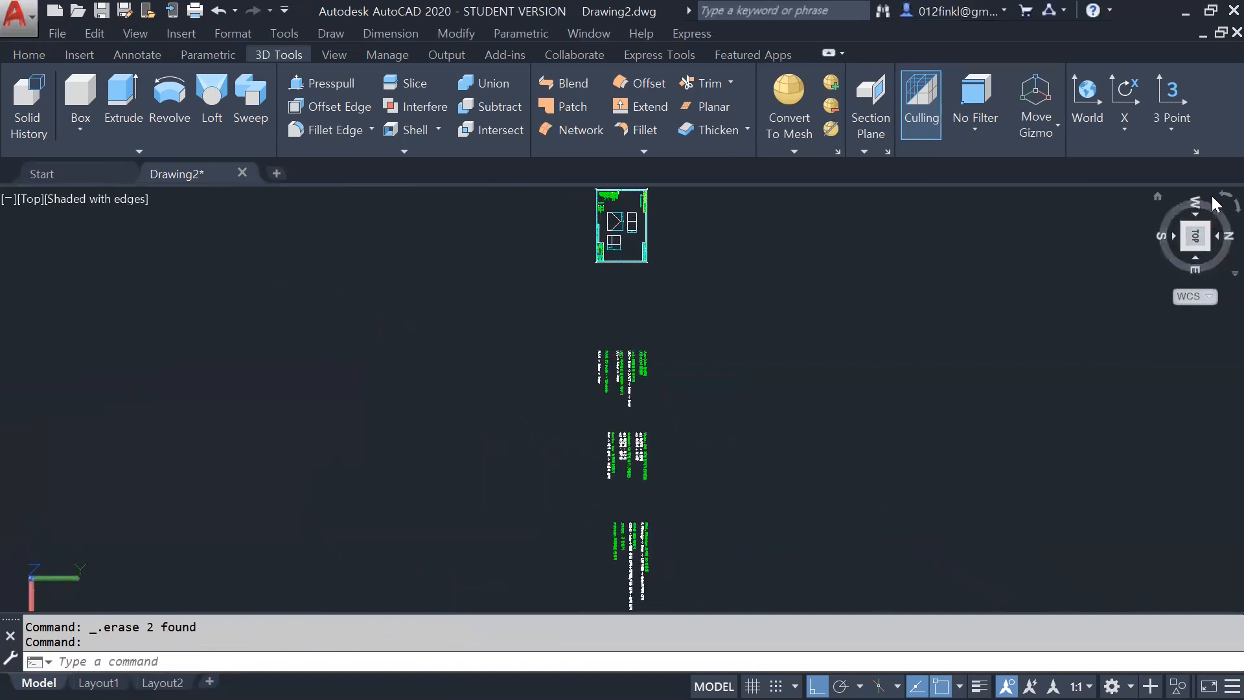
pyautogui.click(1227, 182)
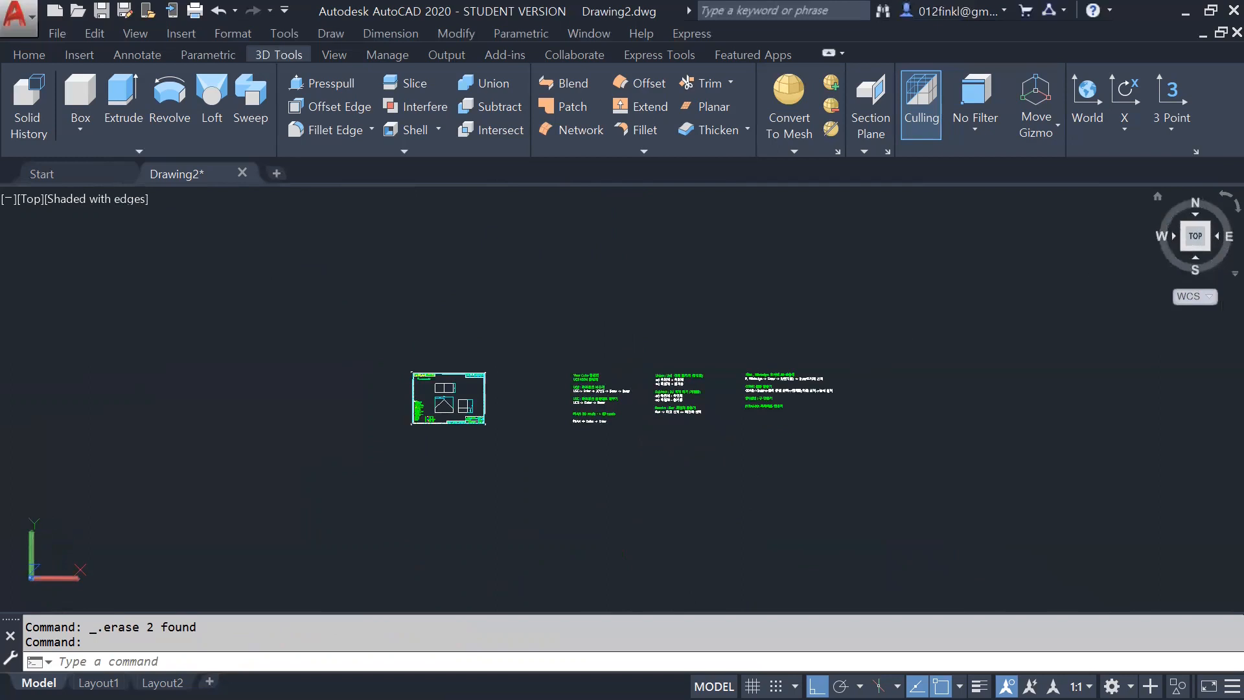
pyautogui.scroll(5, 815, 390)
pyautogui.scroll(2, 516, 258)
pyautogui.moveTo(586, 295)
pyautogui.mouseDown(button='middle')
pyautogui.moveTo(577, 311)
pyautogui.moveTo(432, 328)
pyautogui.mouseUp(button='middle')
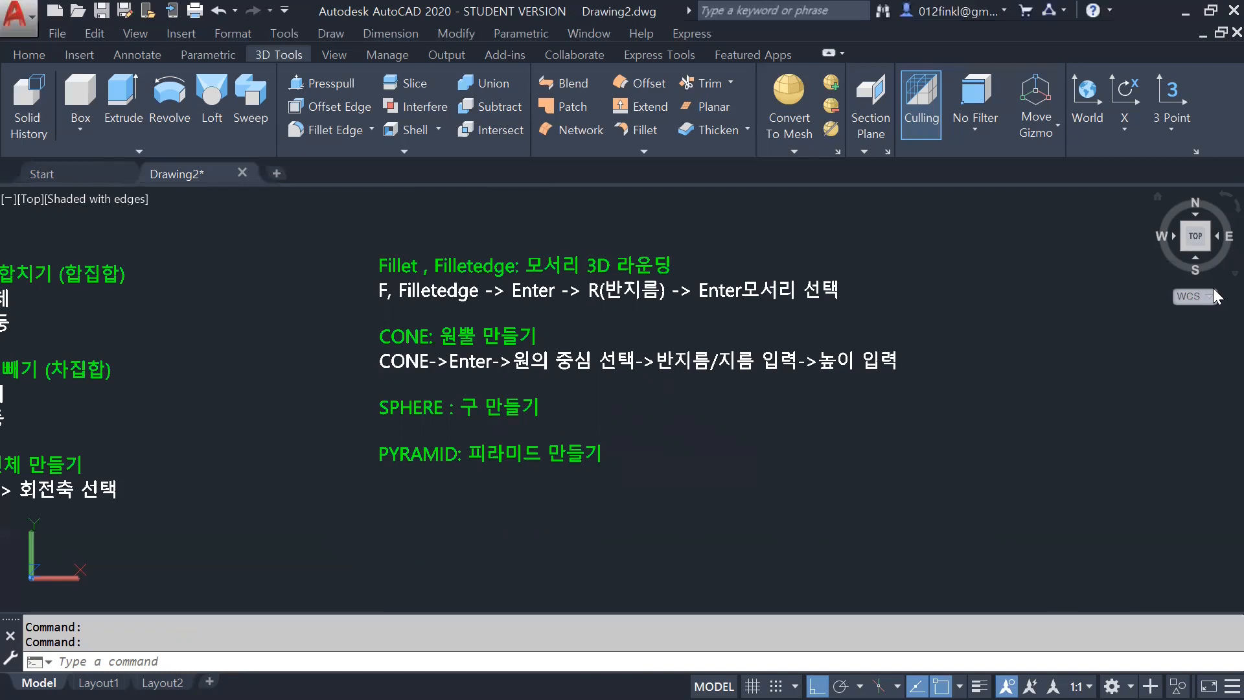
# Step: Draw a horizontal line and a vertical line meeting at a right-angled corner, freehand, to the right of the Fillet notes
pyautogui.click(21, 56)
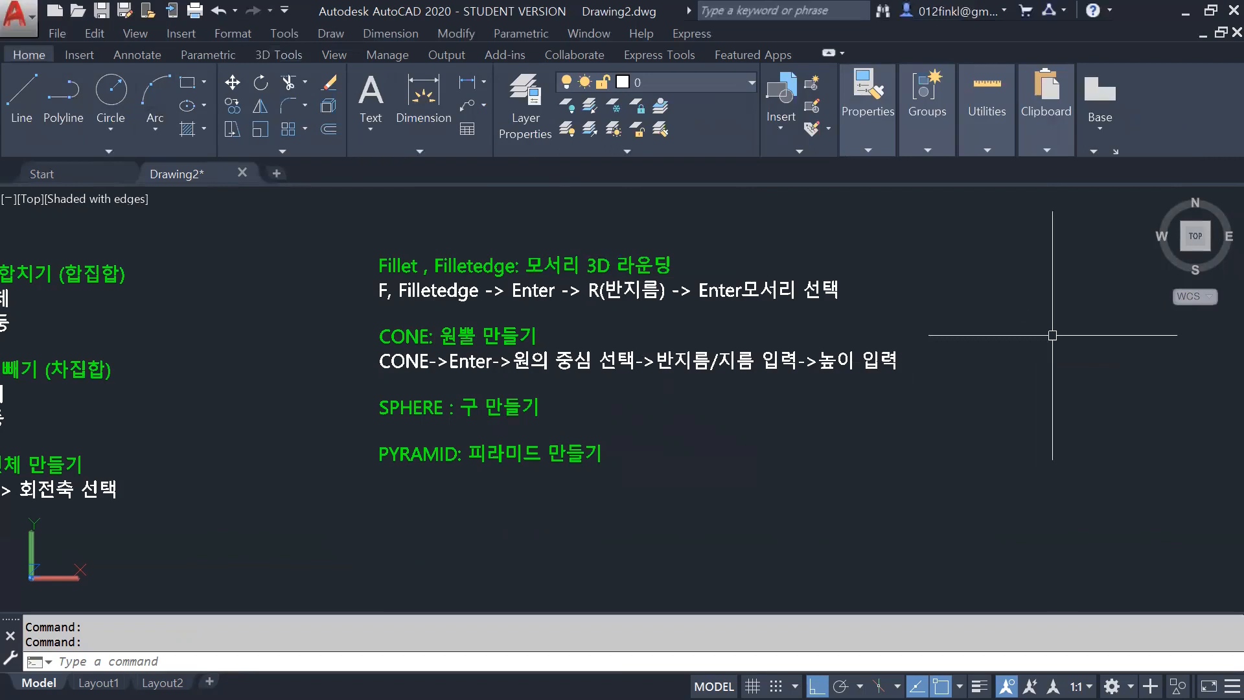
pyautogui.write('l')
pyautogui.press('Return')
pyautogui.click(941, 279)
pyautogui.click(1067, 279)
pyautogui.click(1068, 418)
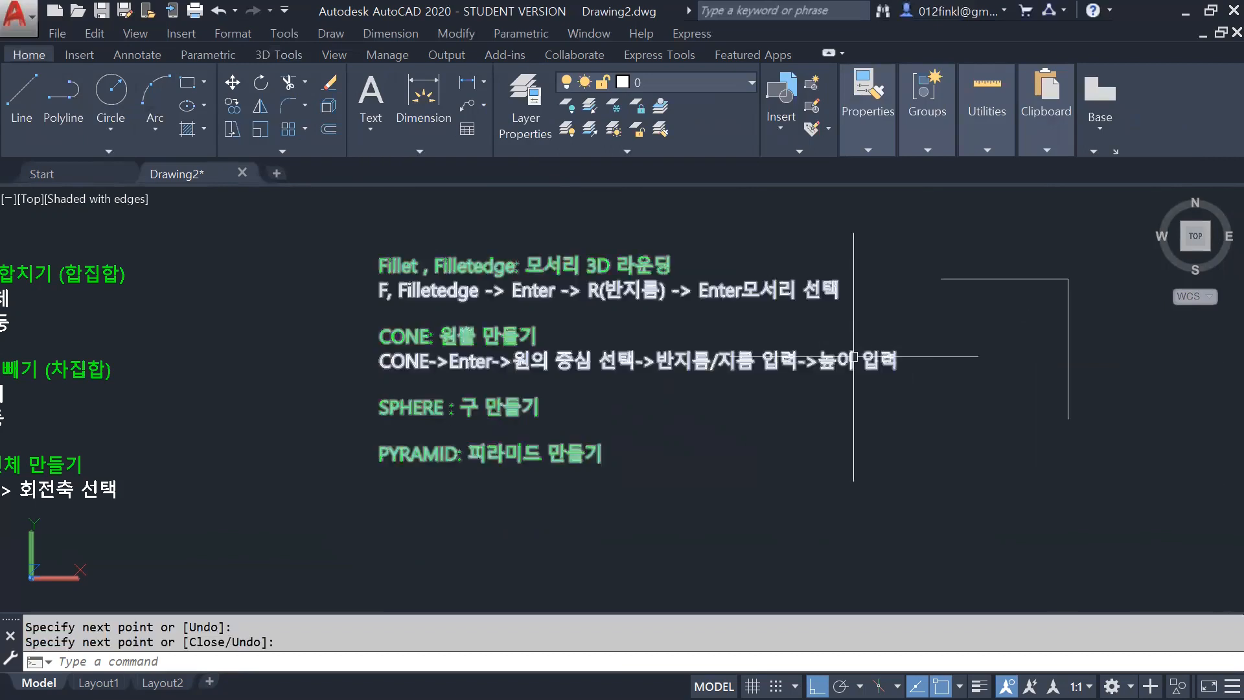
# Step: Fillet the right-angled corner between the horizontal and vertical lines with a radius of 10
pyautogui.click(288, 114)
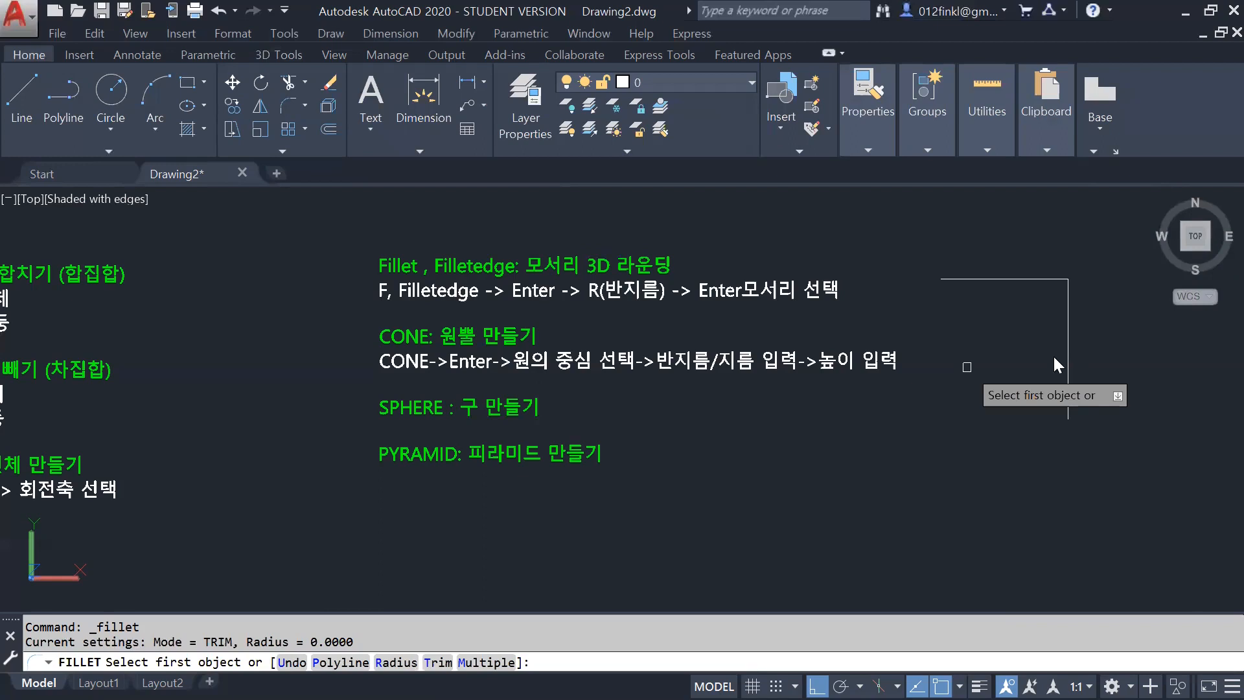
pyautogui.click(1037, 280)
pyautogui.write('r')
pyautogui.press('Return')
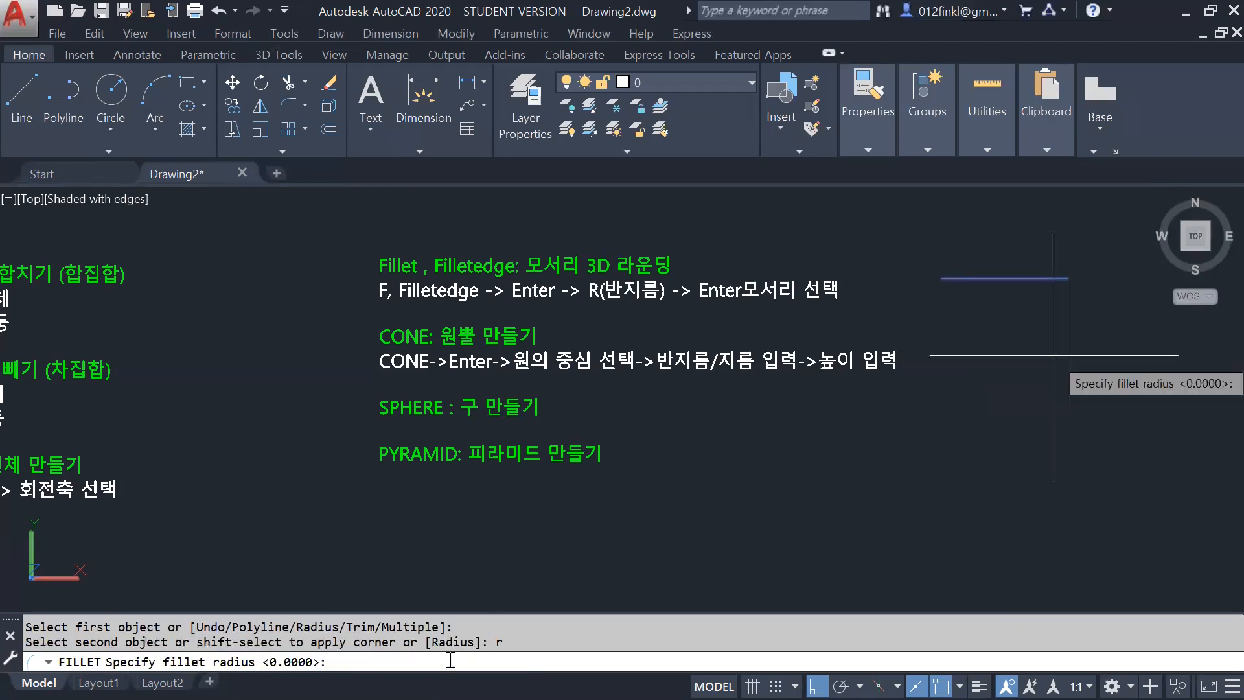
pyautogui.write('10')
pyautogui.press('Return')
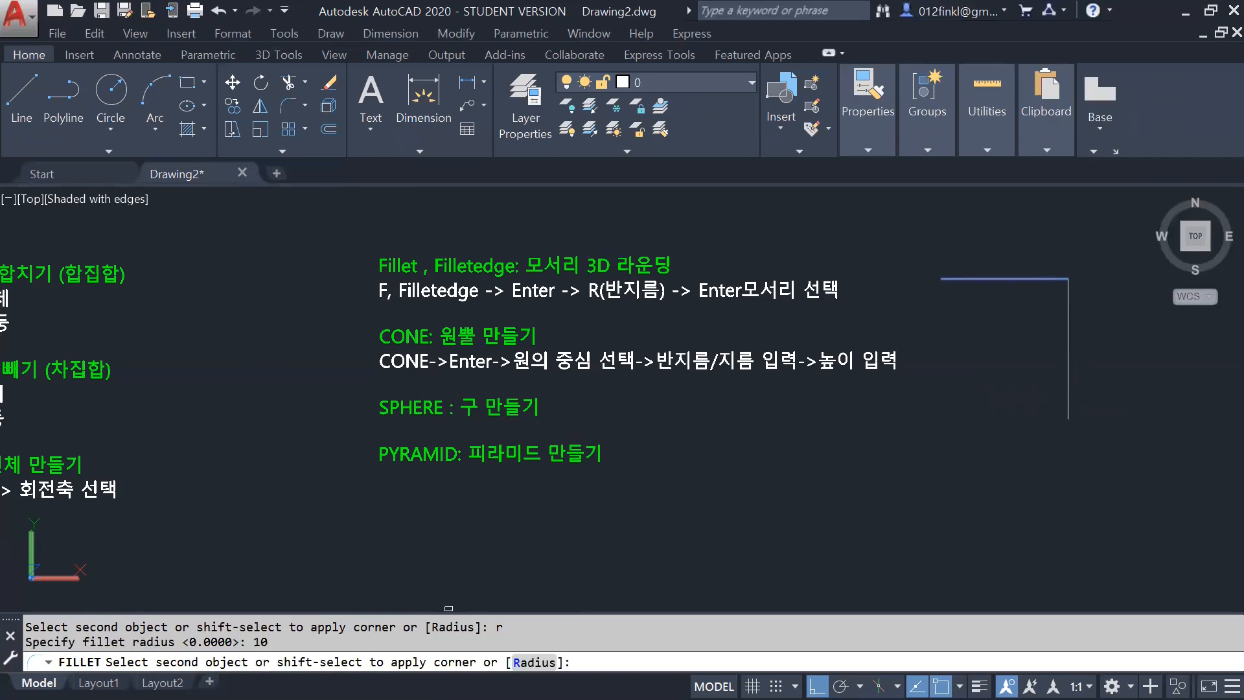
pyautogui.click(1068, 314)
pyautogui.scroll(6, 1066, 271)
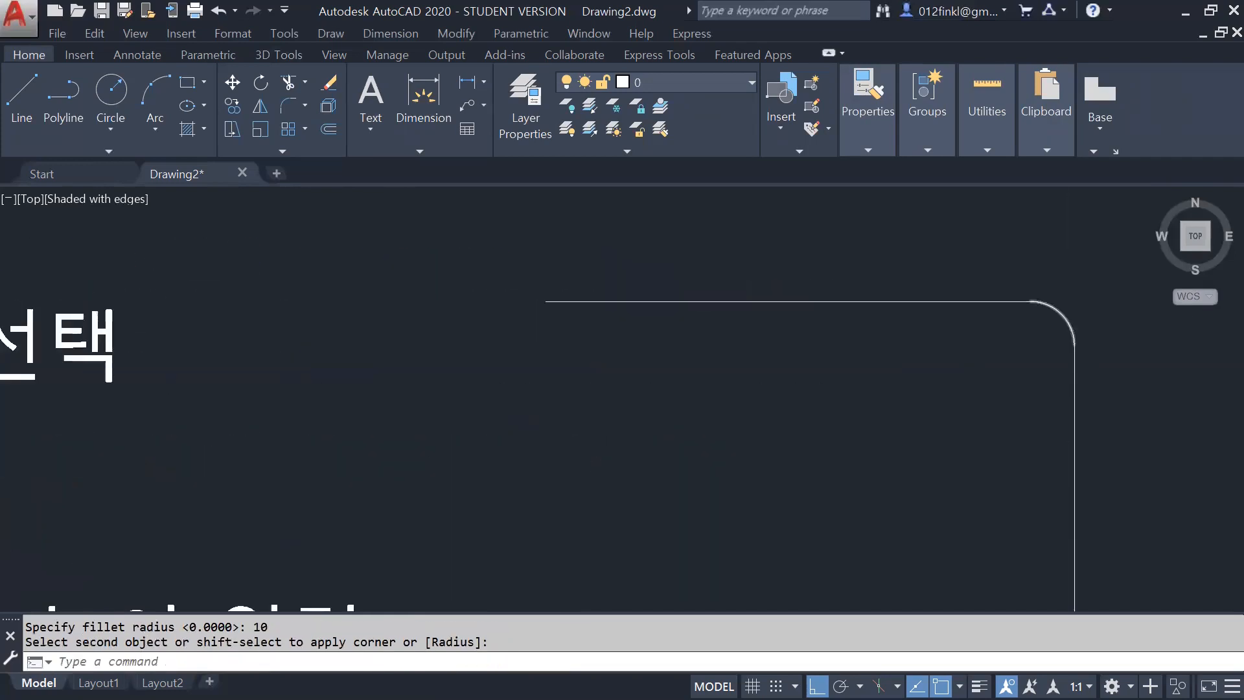
pyautogui.scroll(3, 1064, 318)
pyautogui.scroll(-6, 667, 316)
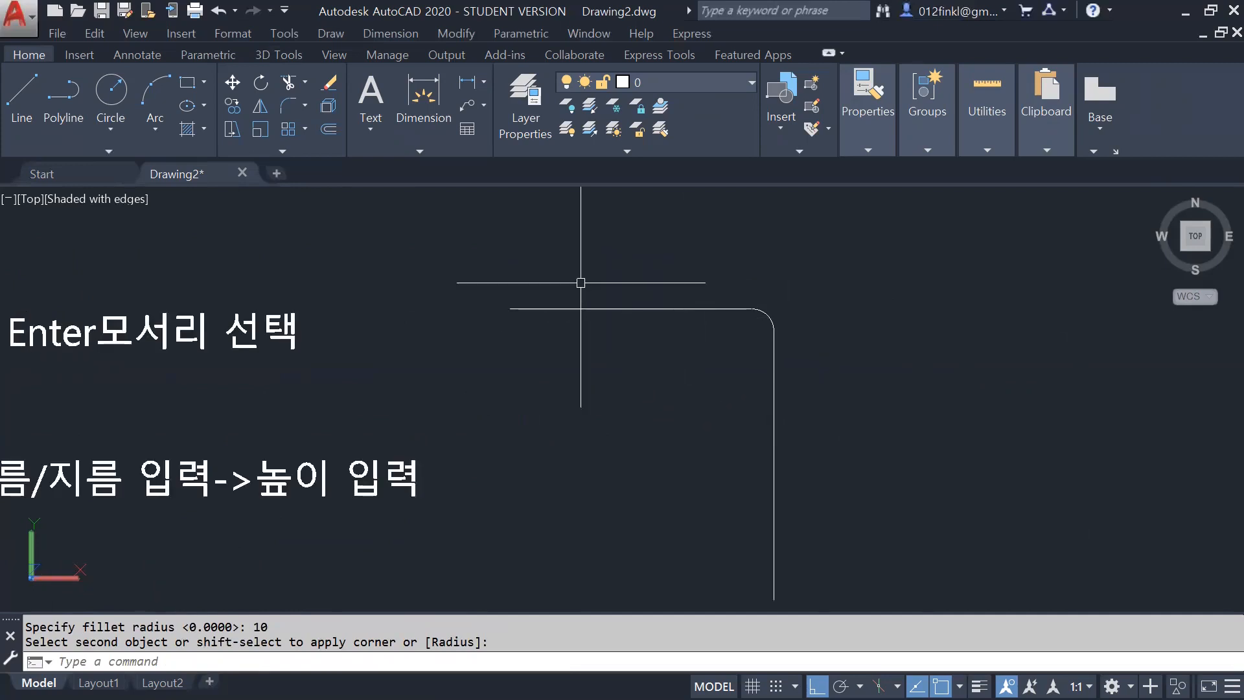
# Step: Erase both lines and the fillet arc of the rounded corner, keeping the text notes
pyautogui.click(807, 395)
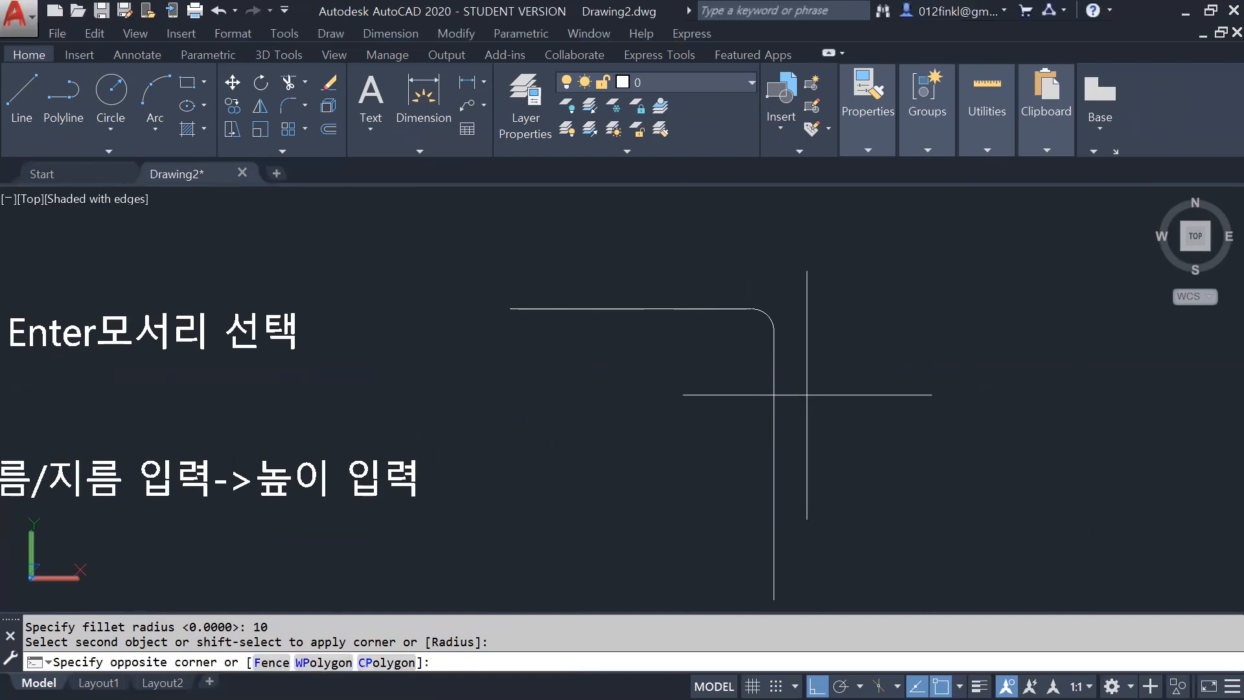
pyautogui.click(639, 258)
pyautogui.press('Delete')
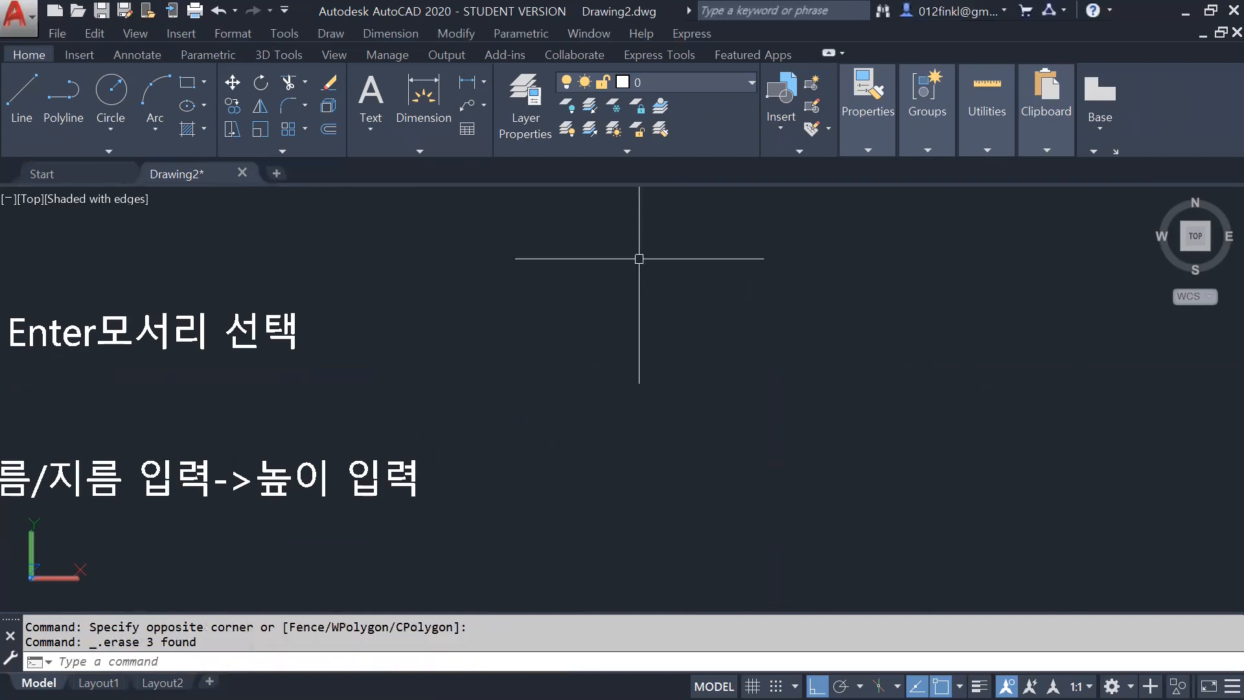
pyautogui.scroll(-4, 652, 334)
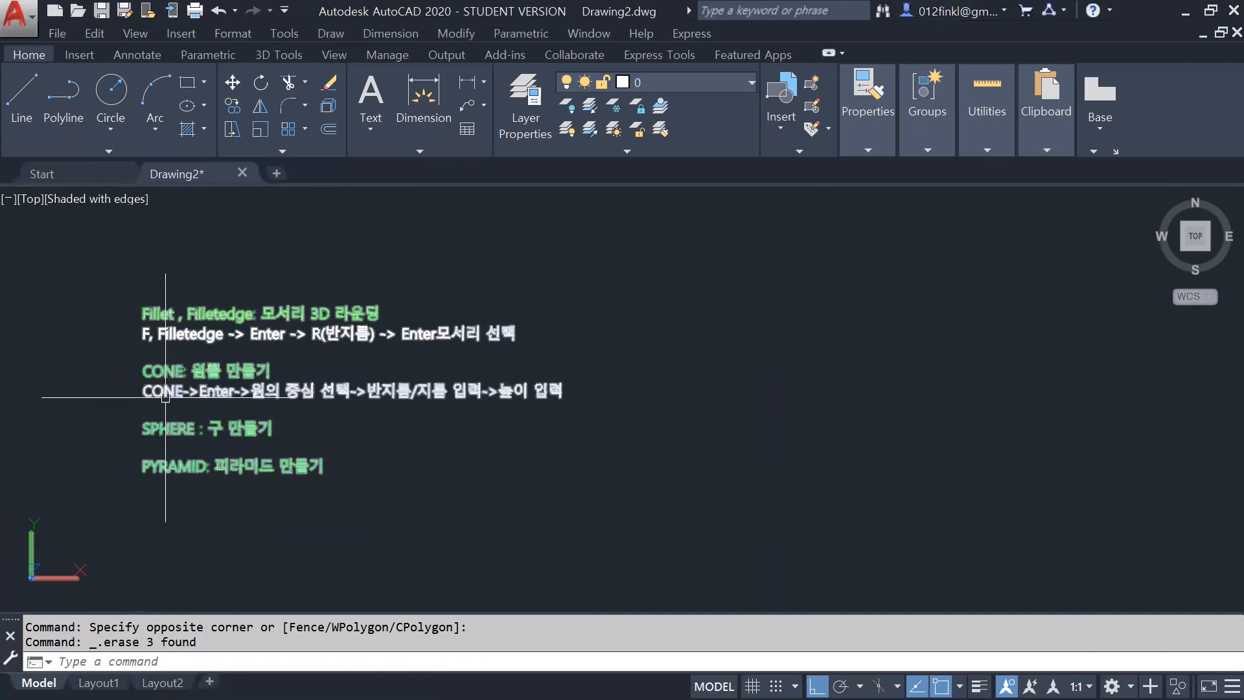
pyautogui.scroll(2, 103, 322)
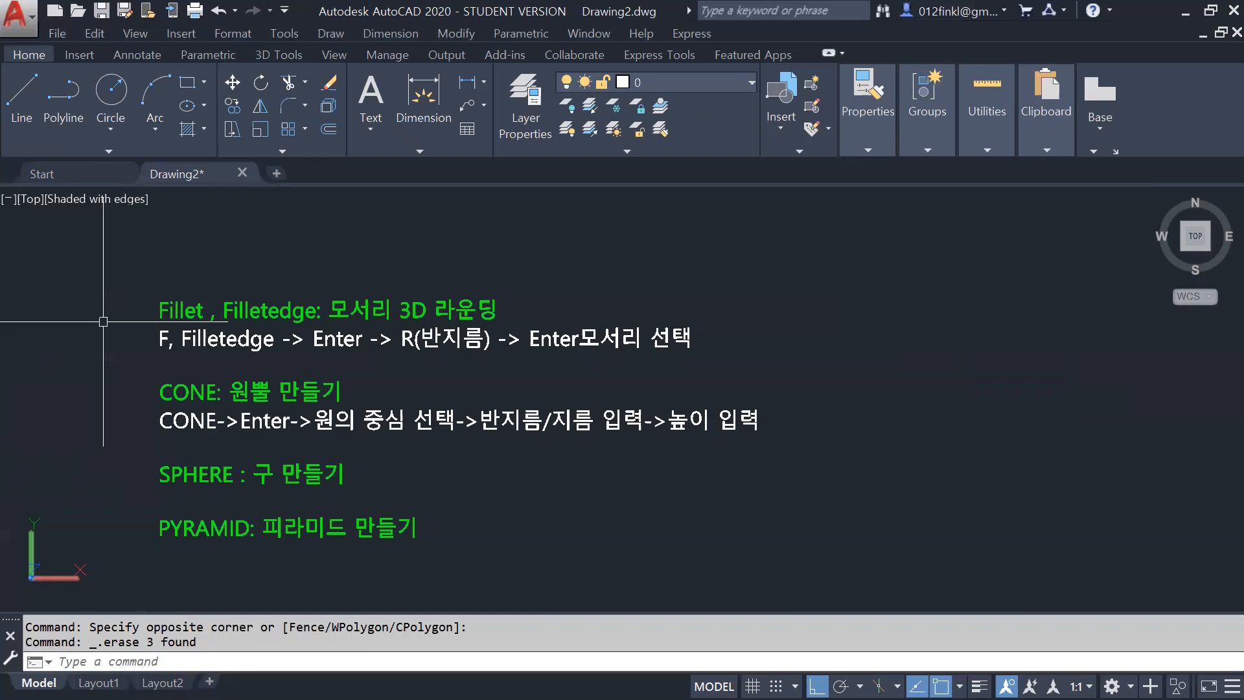
# Step: Switch to the SE Isometric view and draw a rectangle freehand in the empty area below the Revolve notes
pyautogui.click(192, 83)
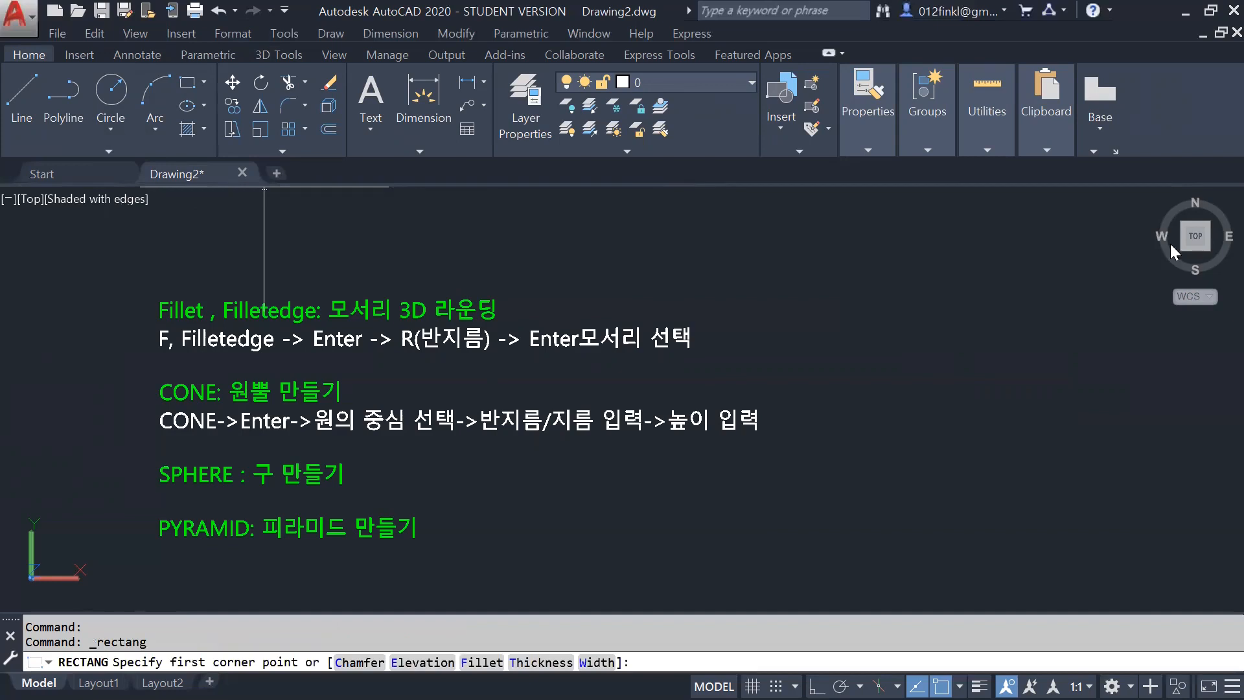
pyautogui.click(1208, 250)
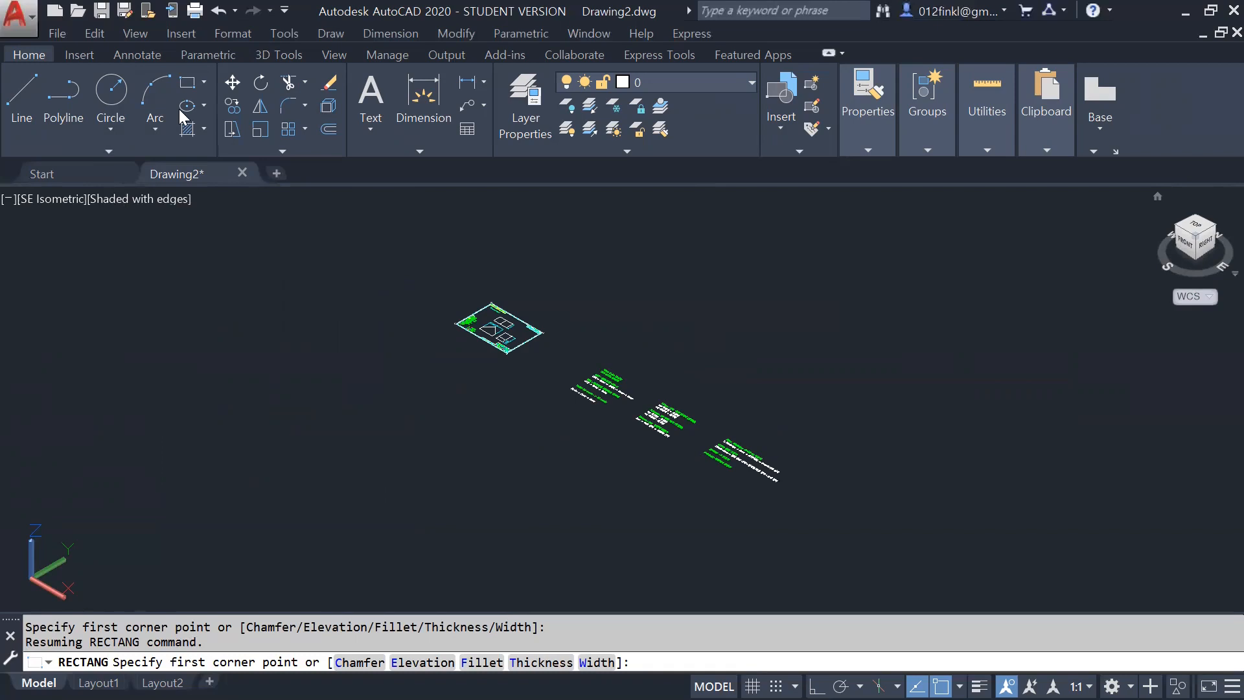
pyautogui.click(182, 86)
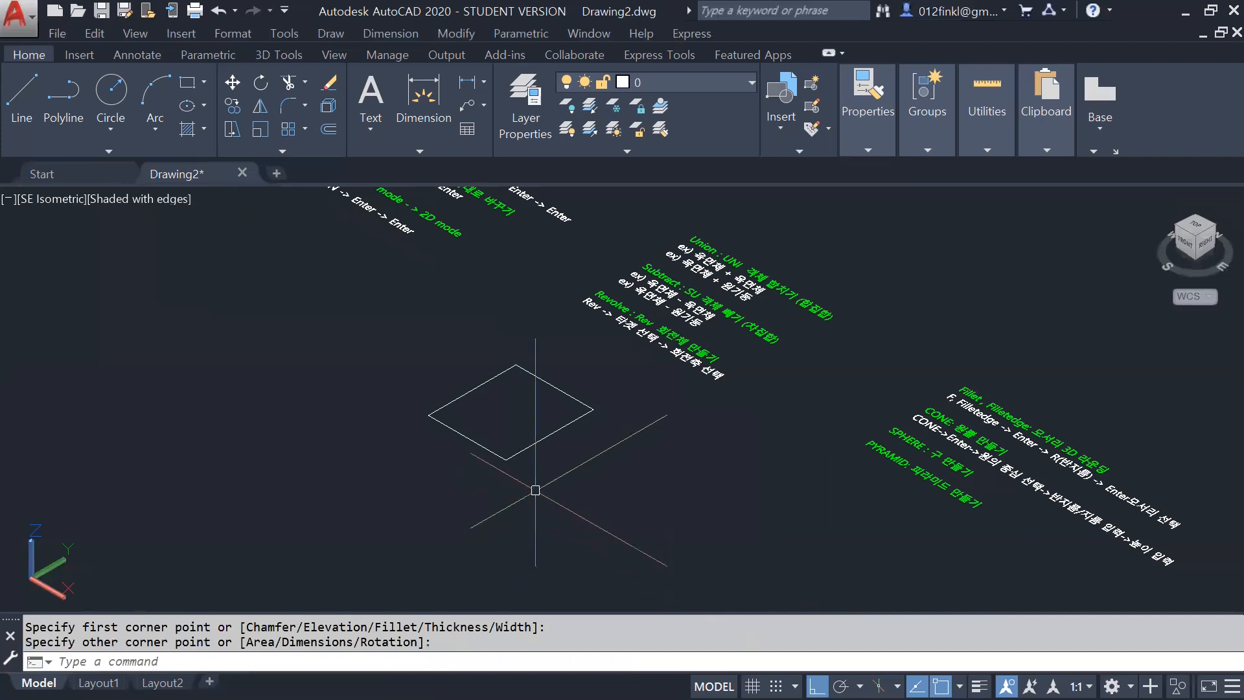
pyautogui.press('Escape')
# Step: Extrude the rectangle into a solid box, setting its height freehand
pyautogui.click(538, 487)
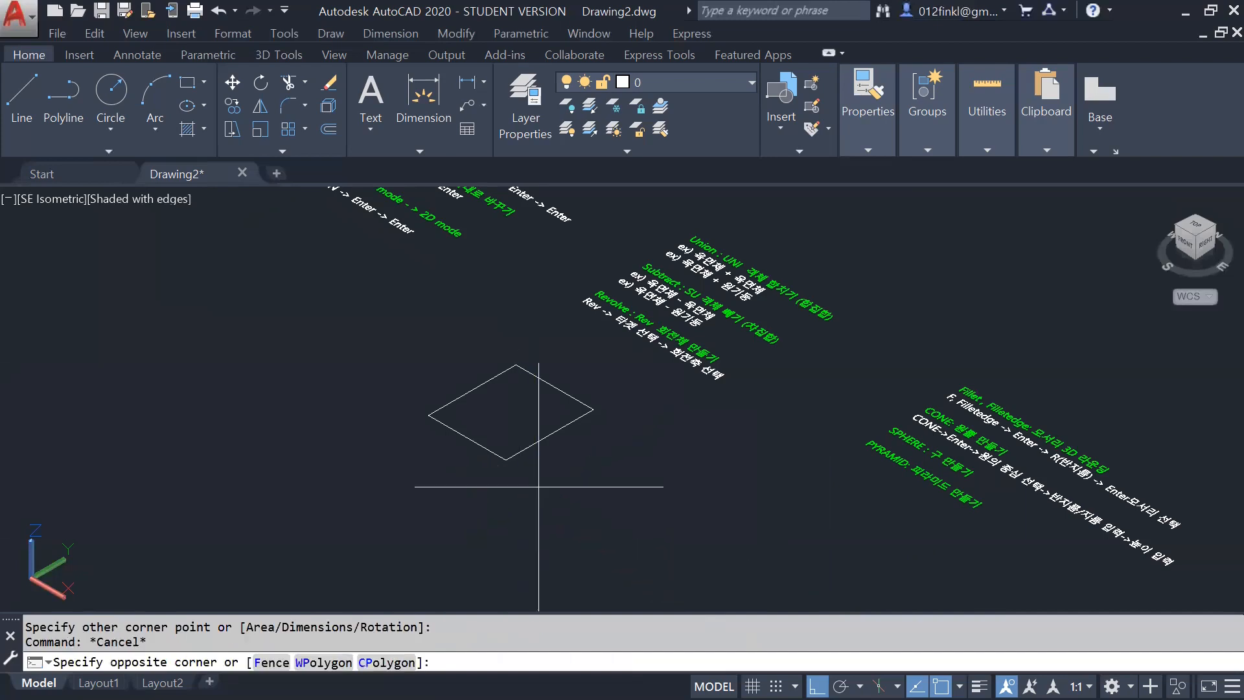
pyautogui.click(585, 476)
pyautogui.write('eext')
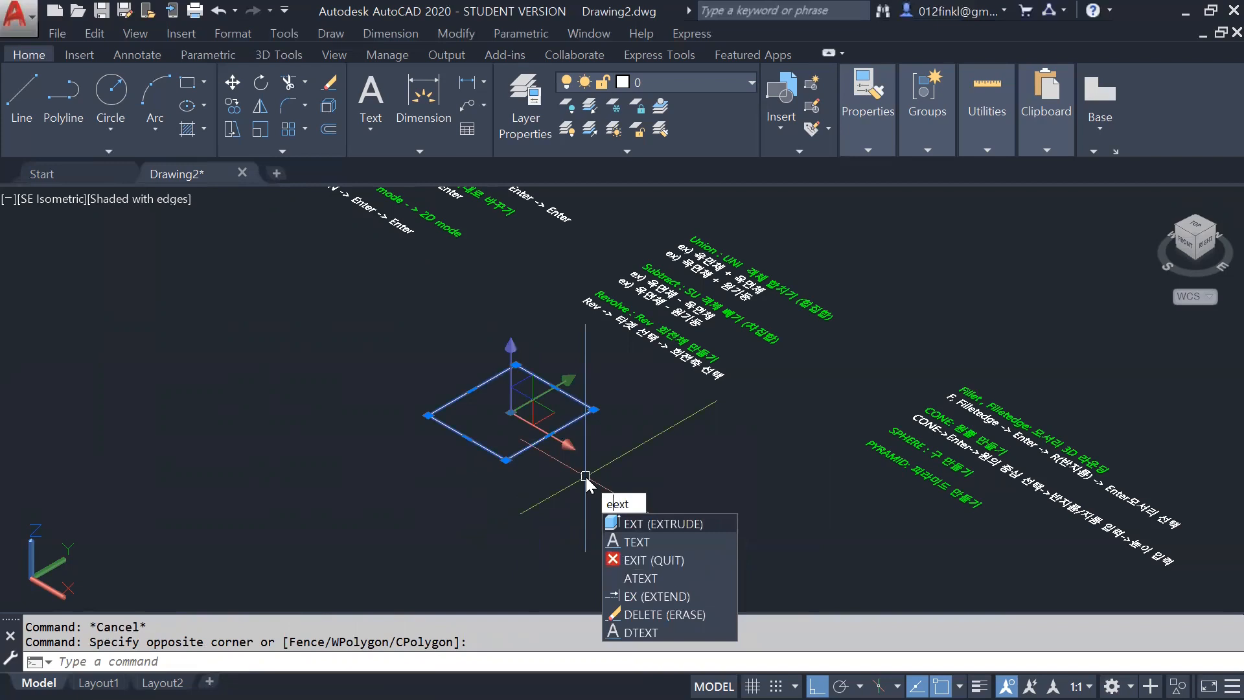
pyautogui.press('BackSpace')
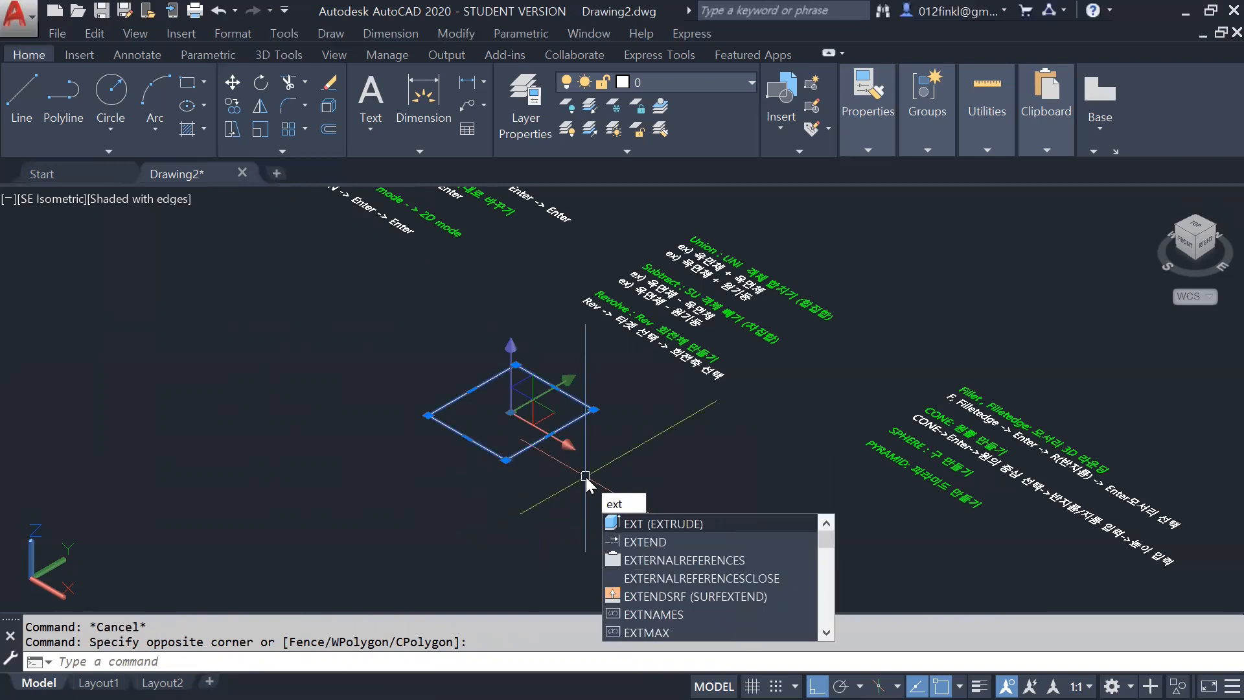
pyautogui.press('Return')
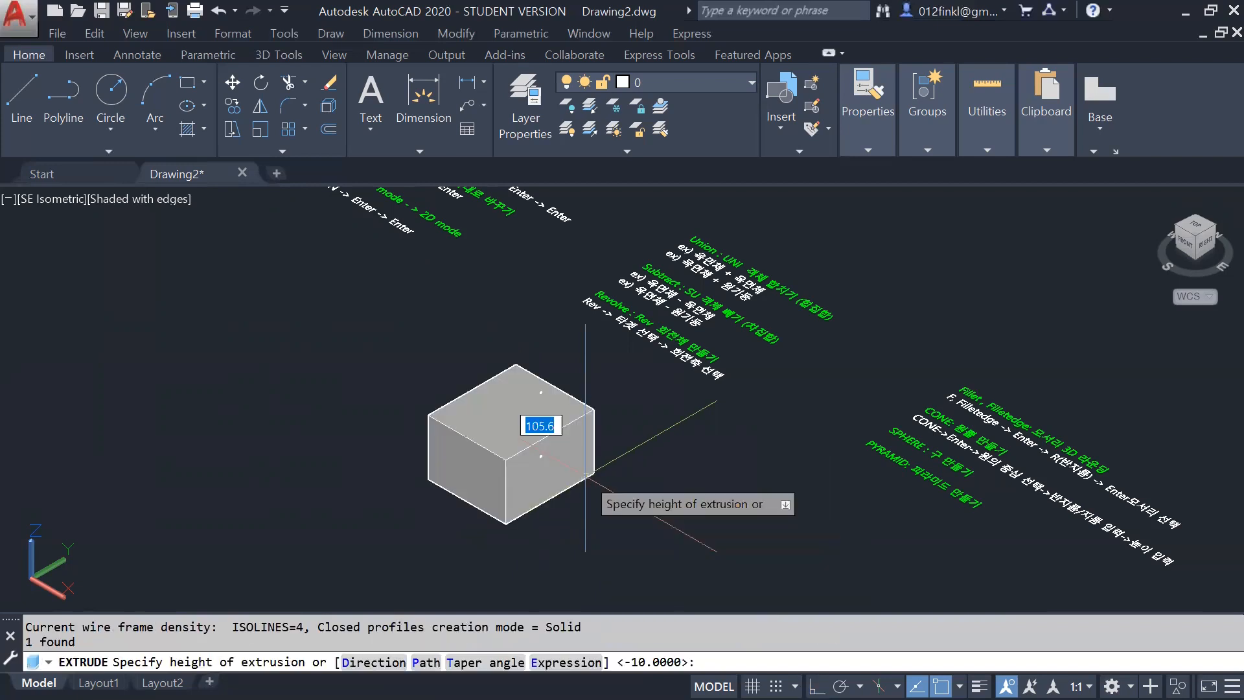
pyautogui.click(585, 476)
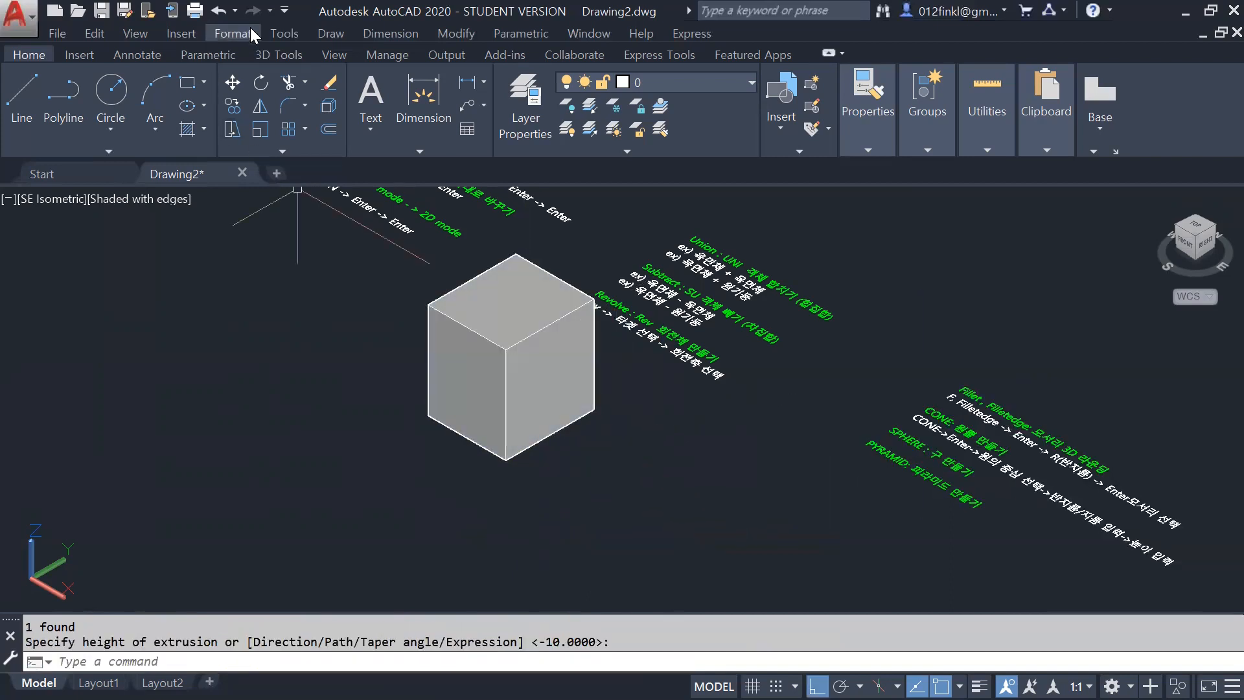
# Step: Look at the Fillet Edge and Chamfer Edge options among the 3D solid editing tools
pyautogui.click(271, 55)
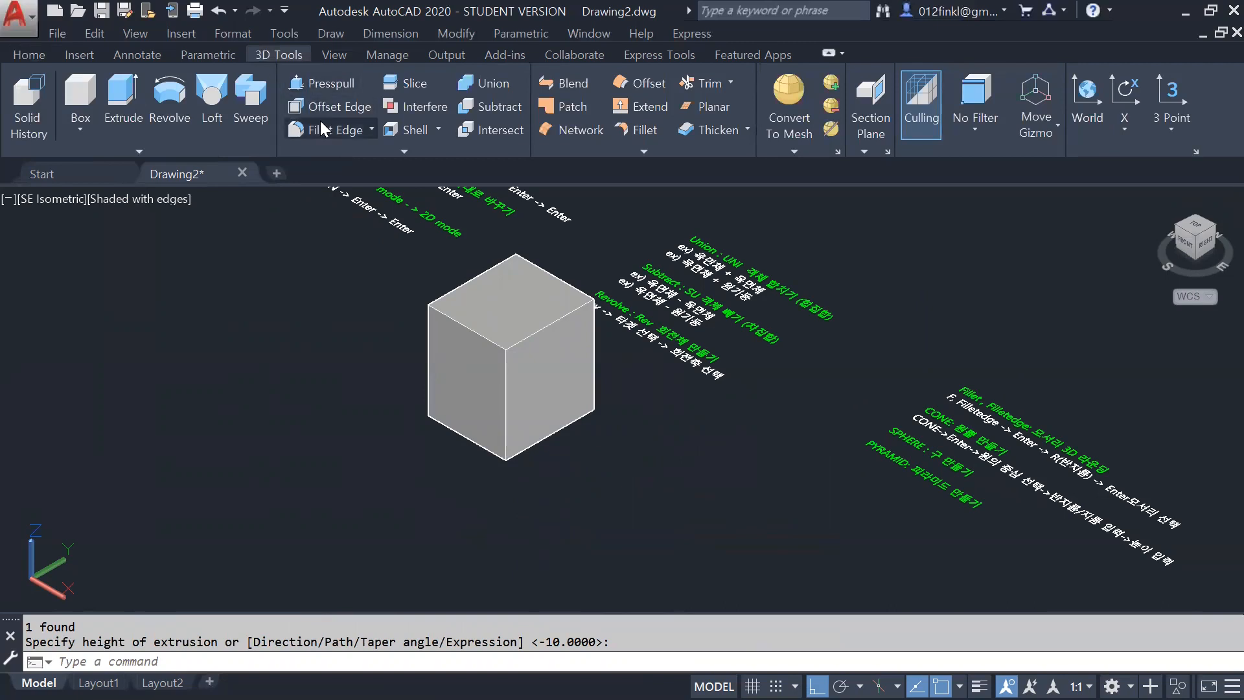
pyautogui.click(373, 129)
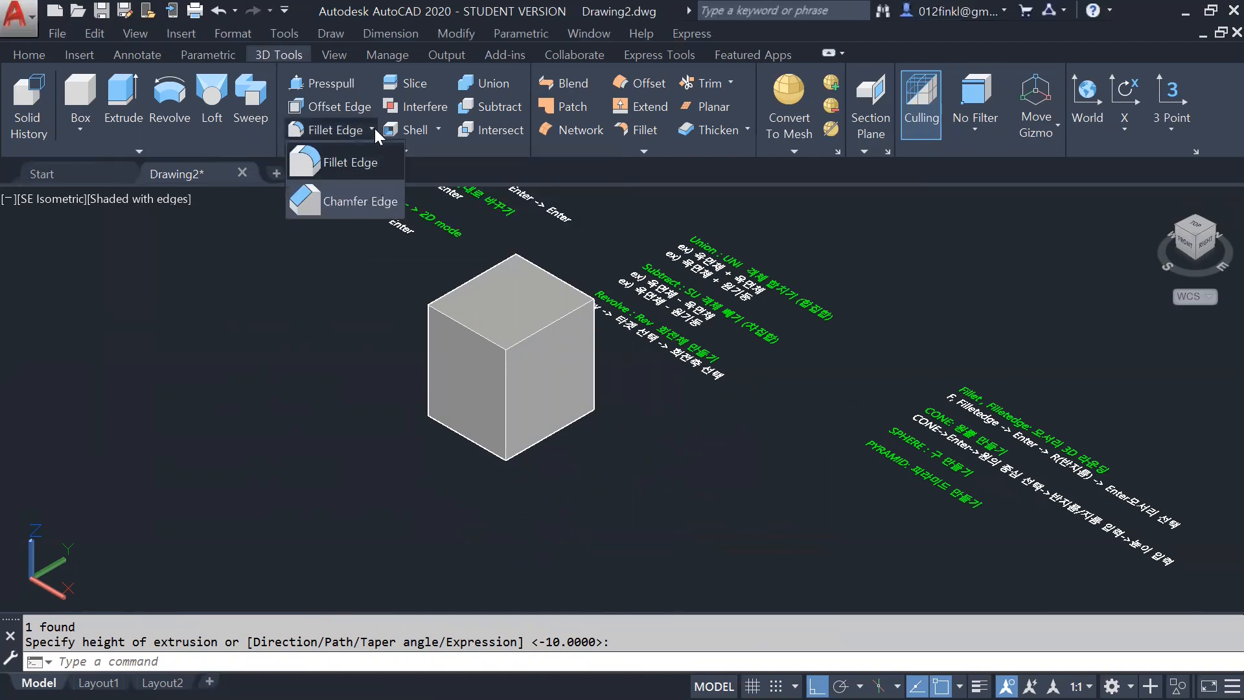
pyautogui.click(374, 130)
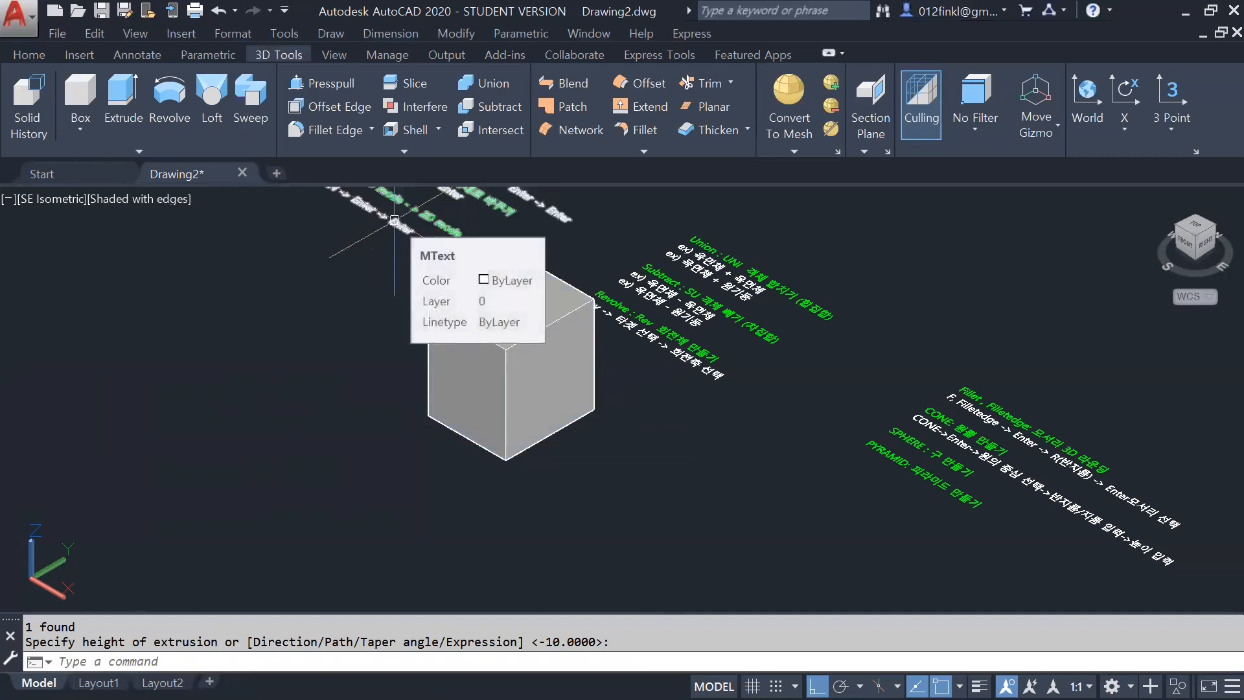
# Step: Try to round the box's top edge above its right-hand face with FILLETEDGE at a radius of 10, inspecting the preview up close
pyautogui.write('FIlle')
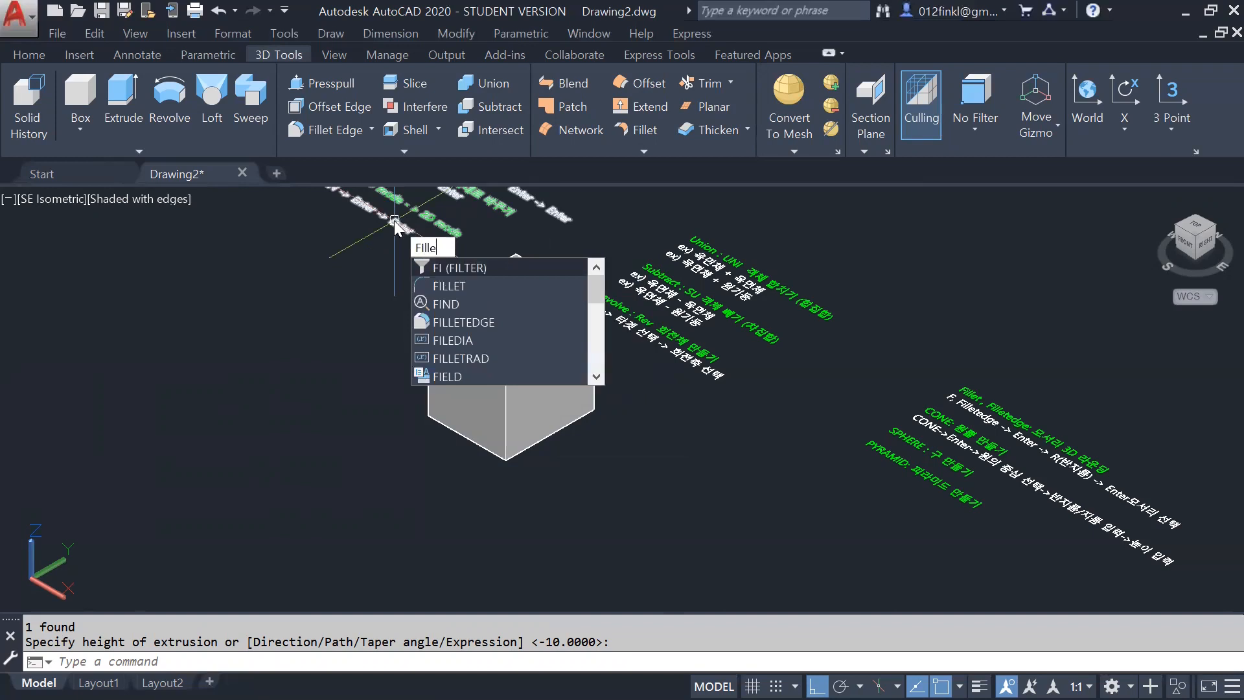
pyautogui.press('Down')
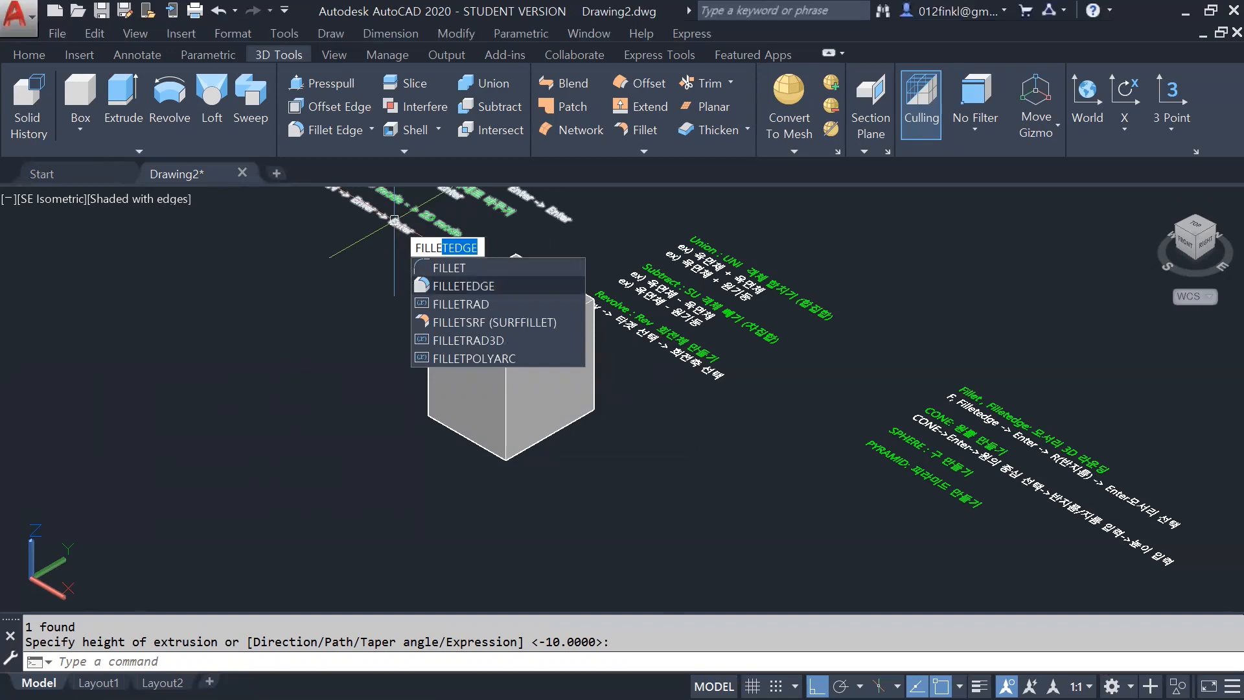
pyautogui.press('Return')
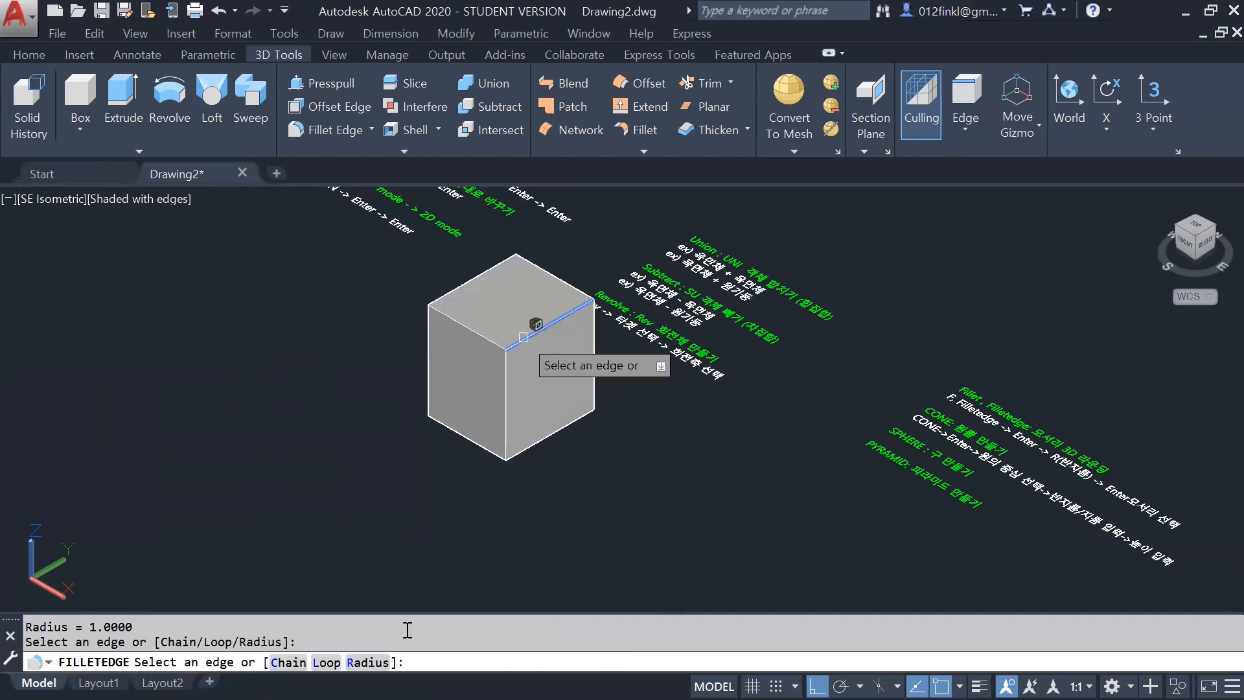
pyautogui.click(361, 664)
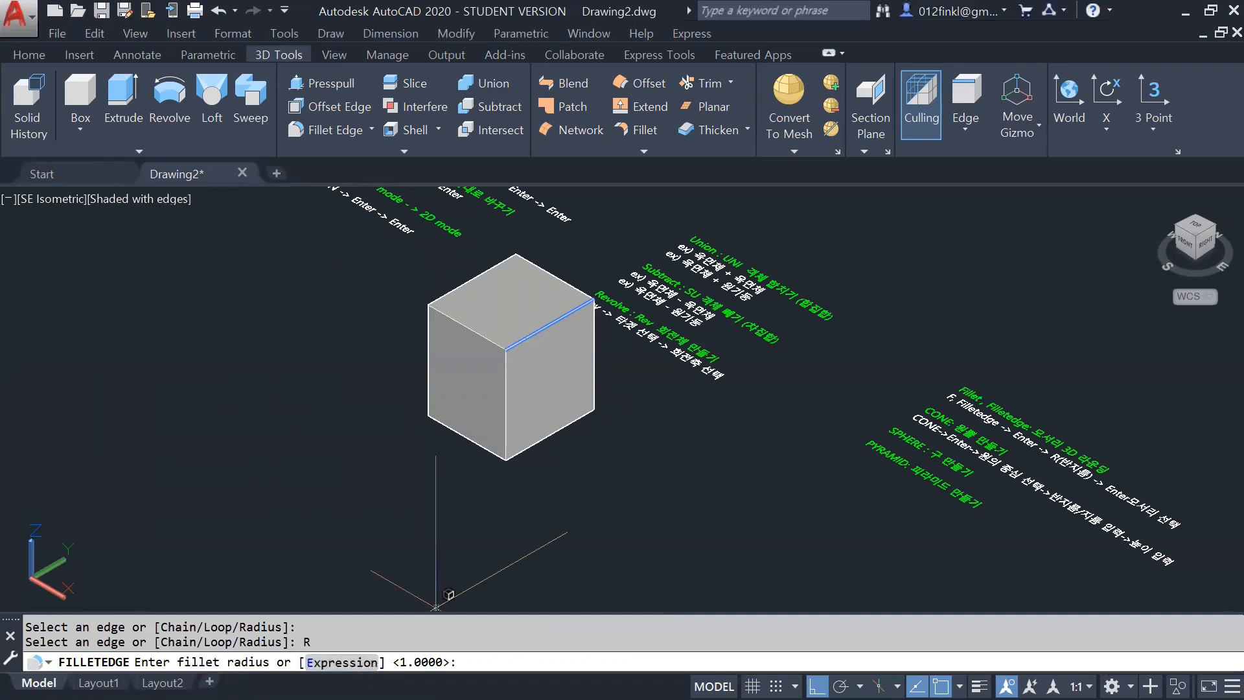
pyautogui.write('10')
pyautogui.press('Return')
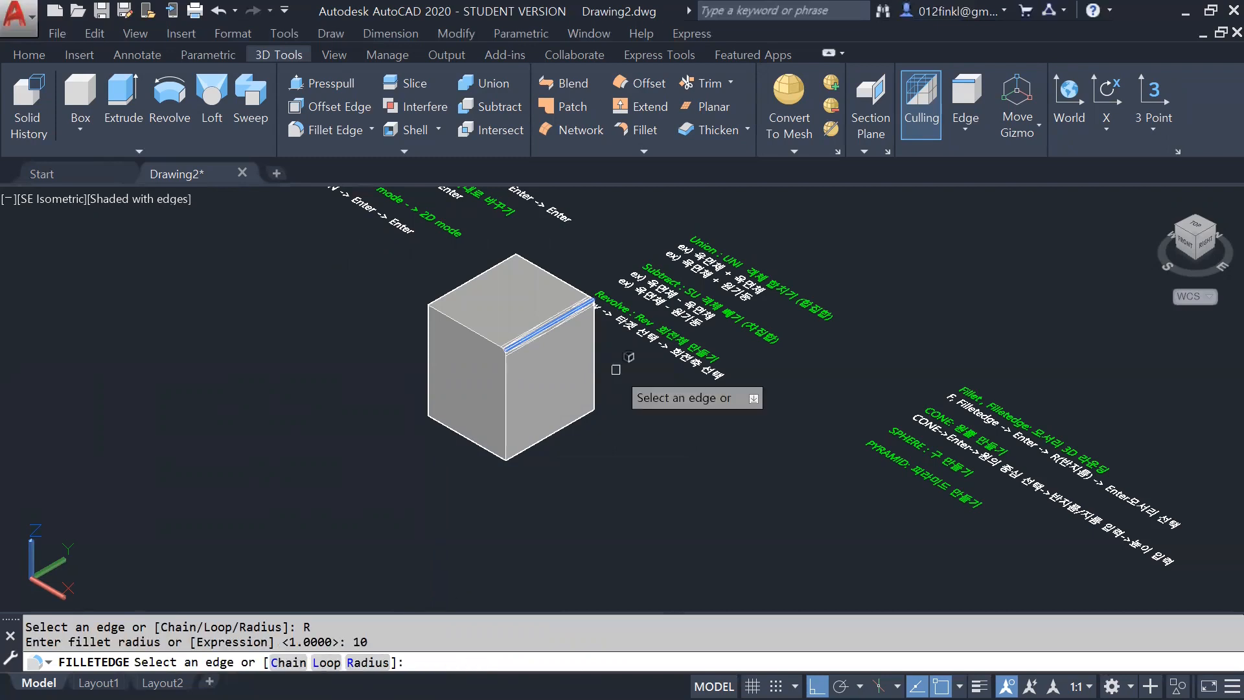
pyautogui.click(555, 321)
pyautogui.scroll(6, 555, 320)
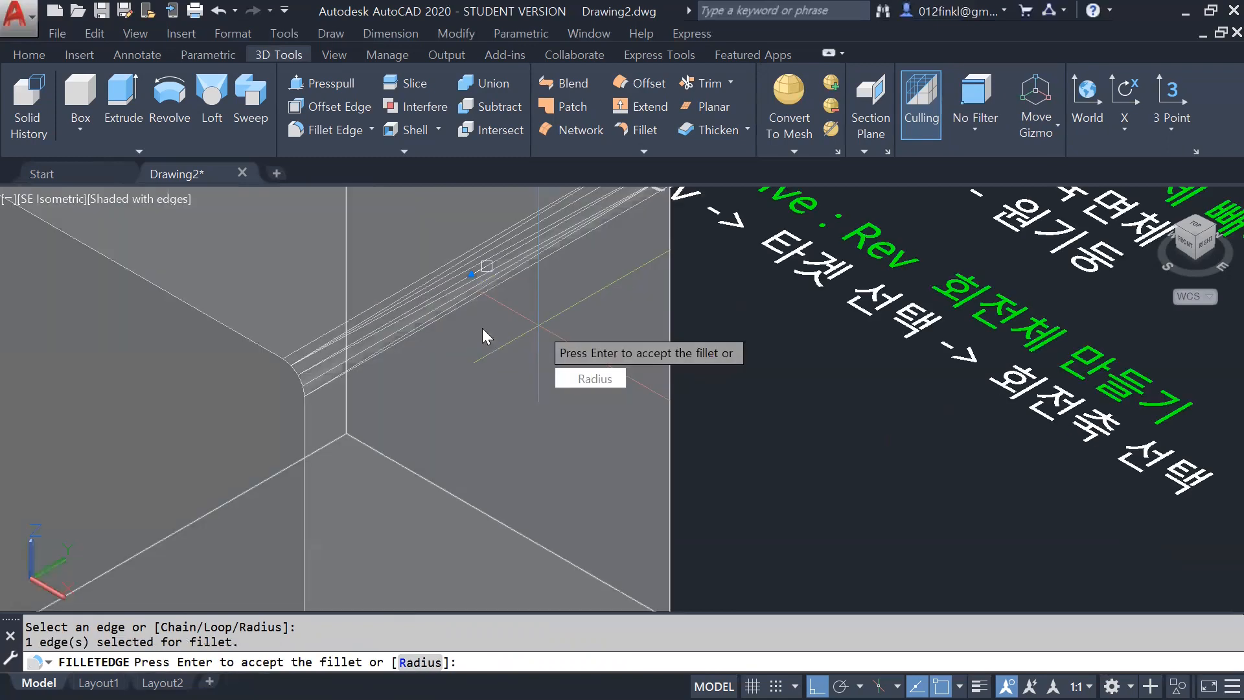
pyautogui.keyDown('shift'); pyautogui.moveTo(465, 348); pyautogui.dragTo(520, 336, button='middle'); pyautogui.keyUp('shift')
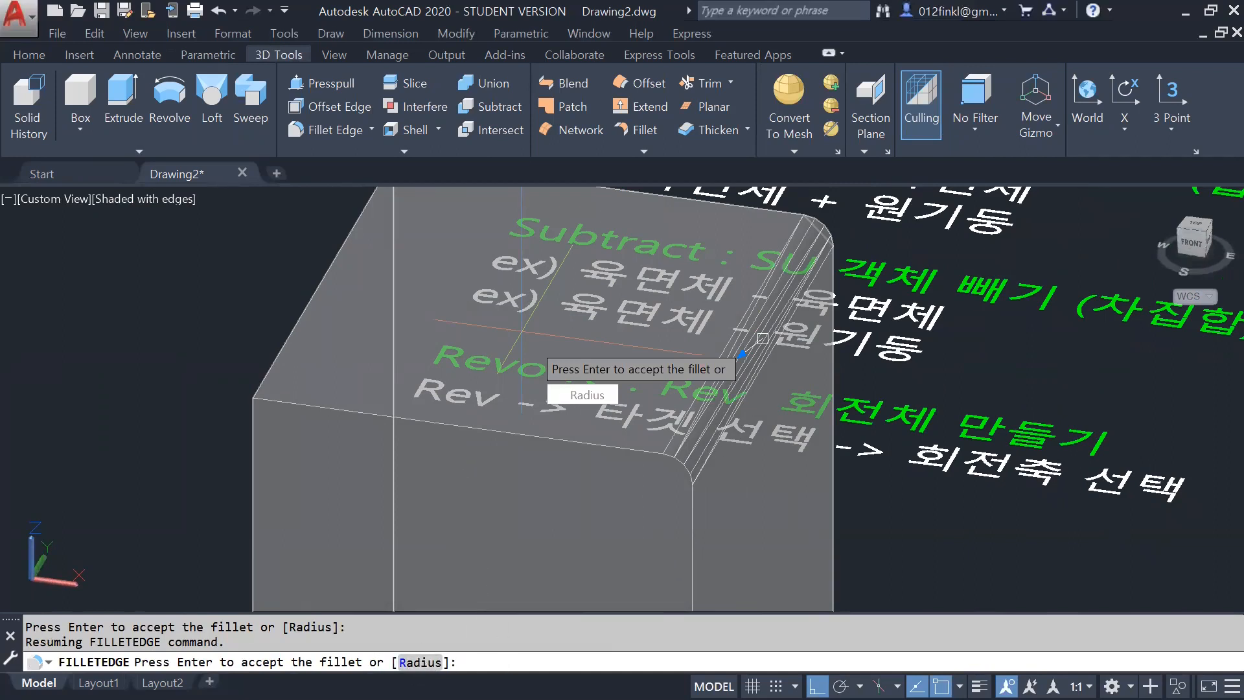
pyautogui.press('Escape')
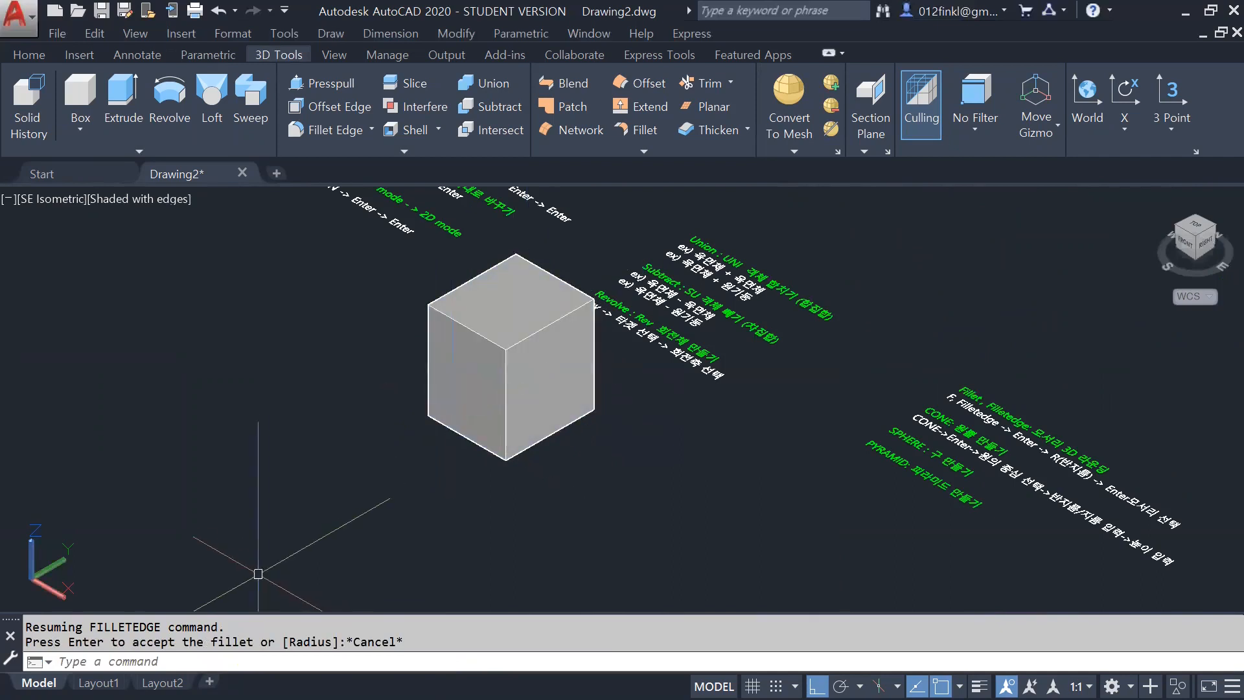
pyautogui.write('s')
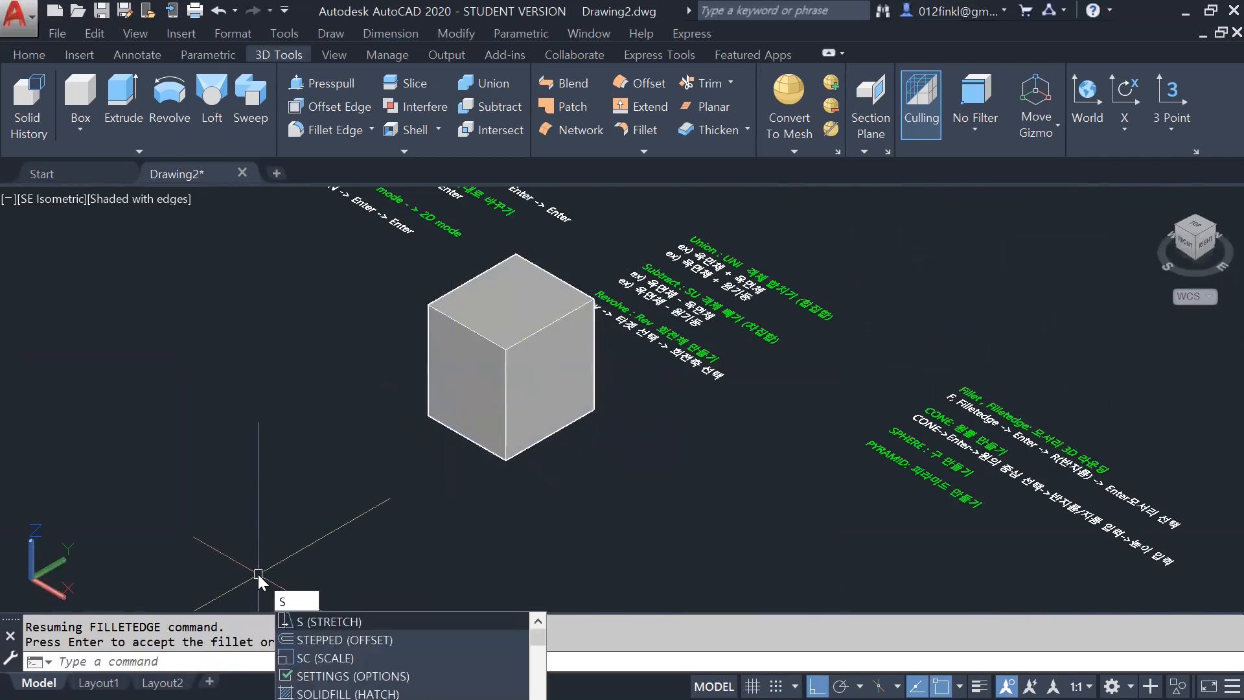
pyautogui.press('BackSpace')
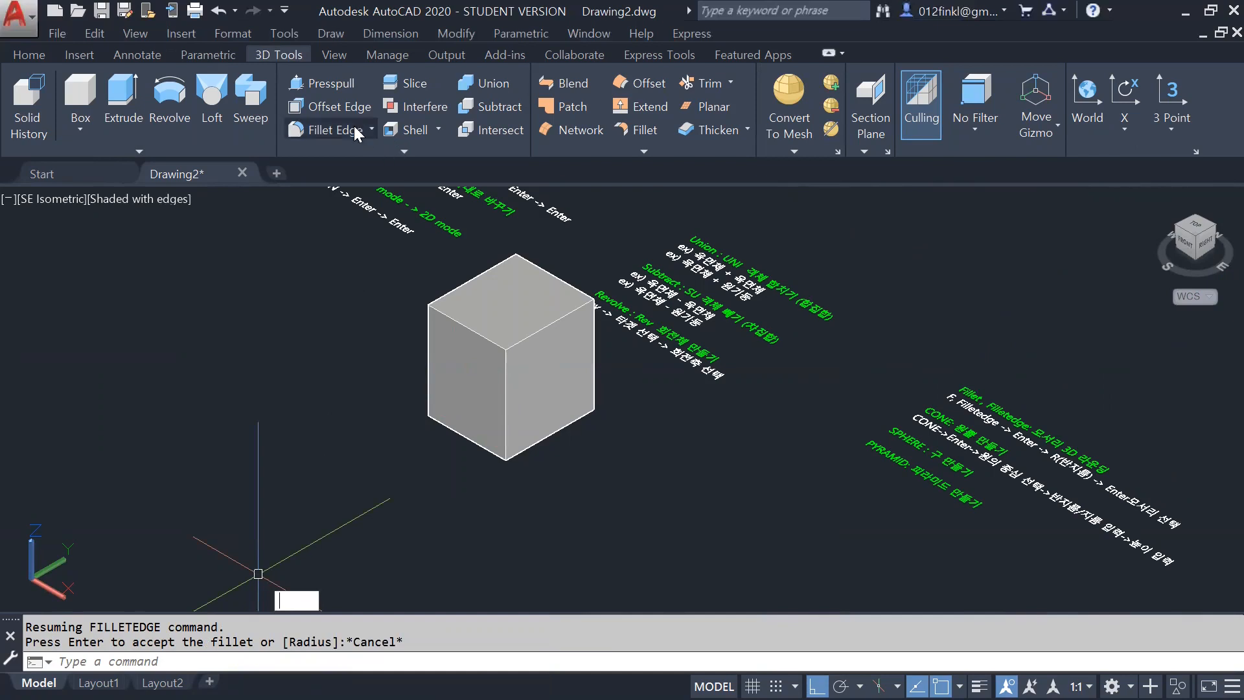
pyautogui.press('Escape')
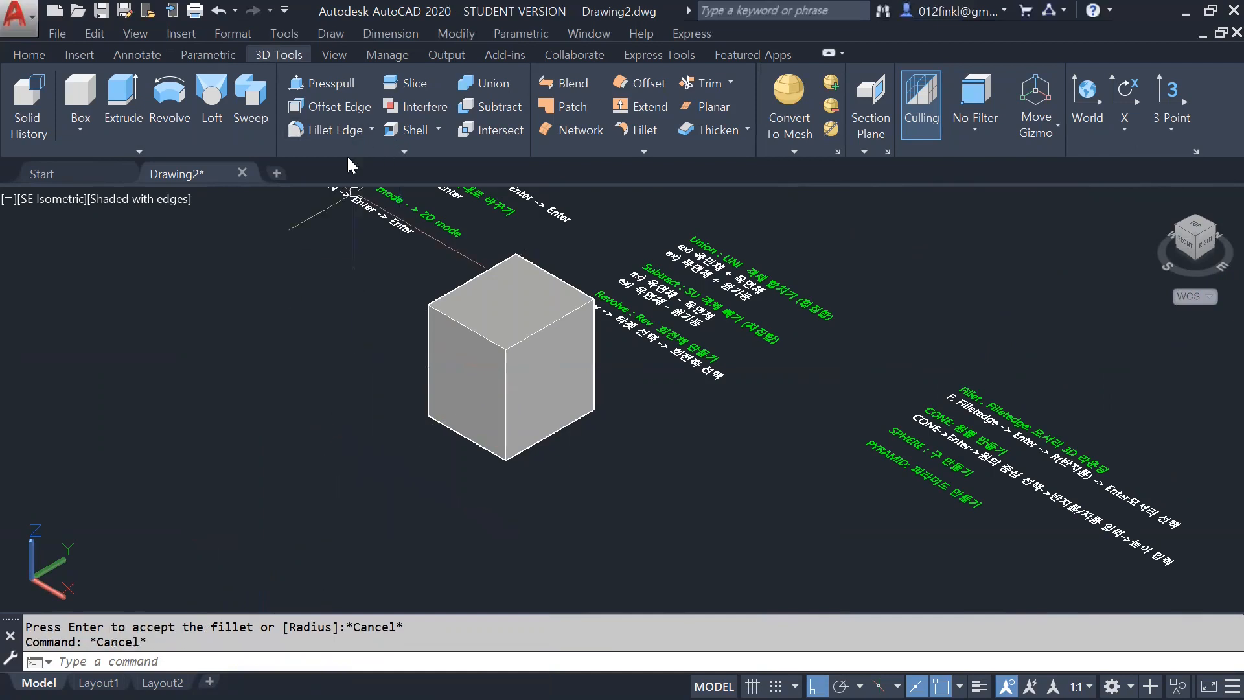
# Step: Round the four edges of the box's top face with Fillet Edge at a radius of 20
pyautogui.click(343, 131)
pyautogui.click(379, 161)
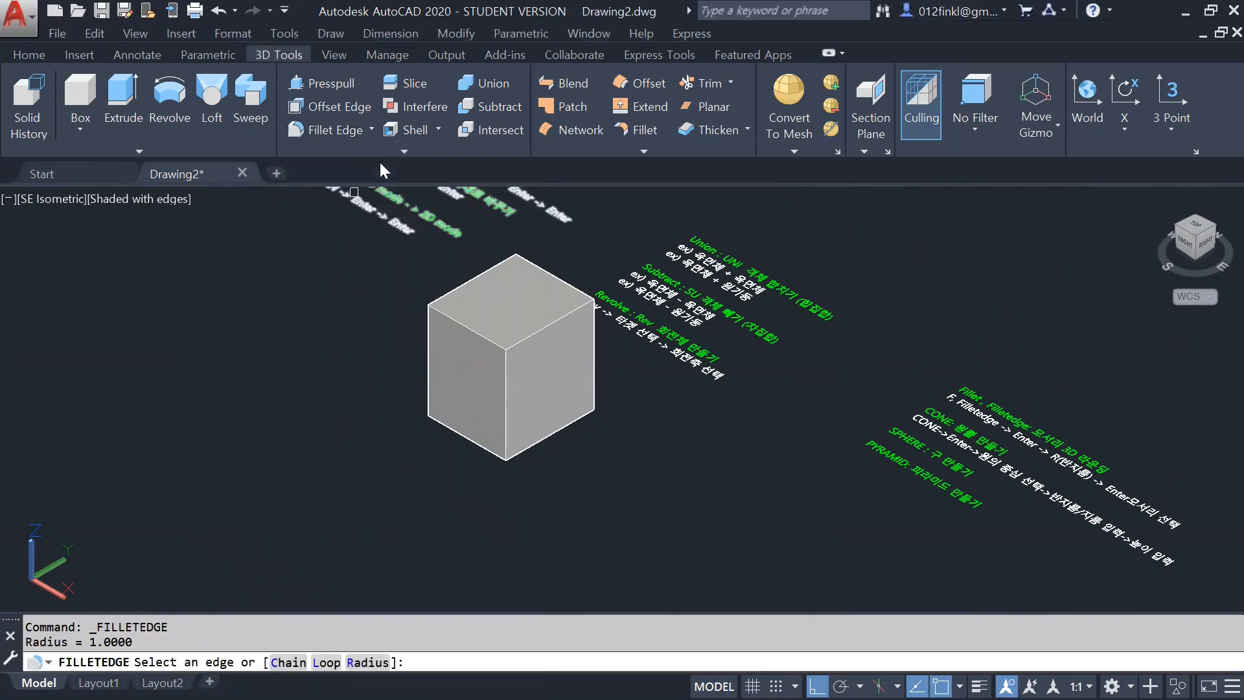
pyautogui.click(473, 279)
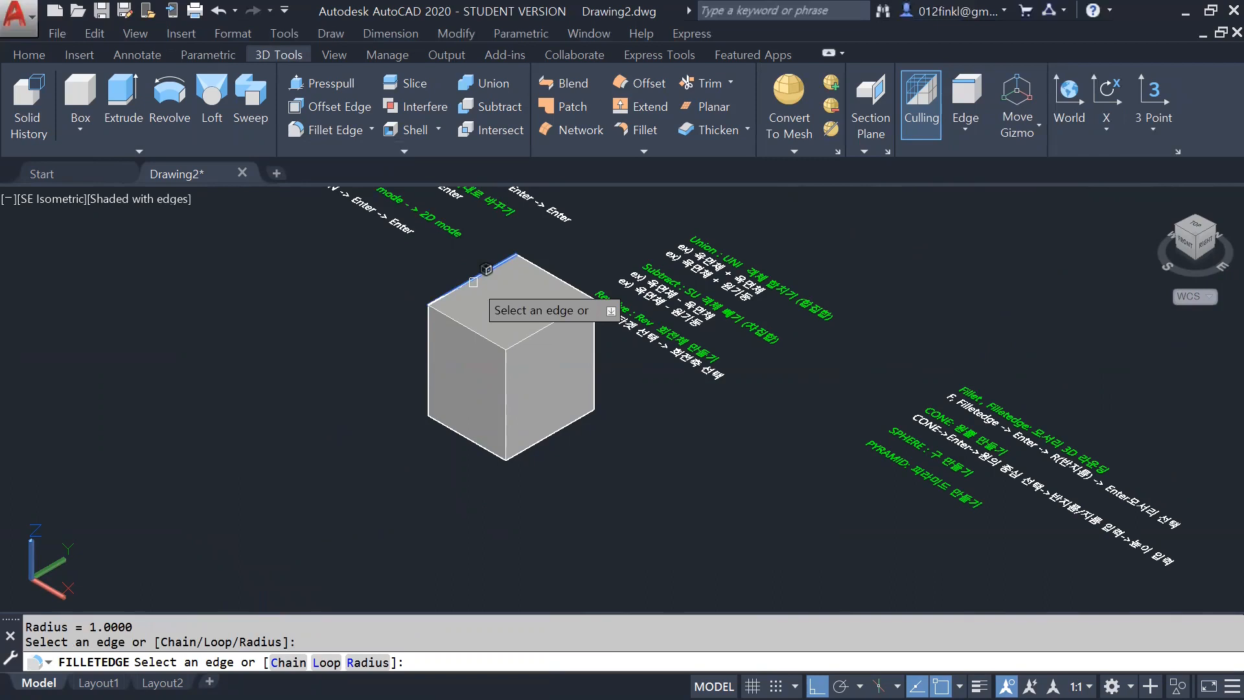
pyautogui.scroll(5, 491, 287)
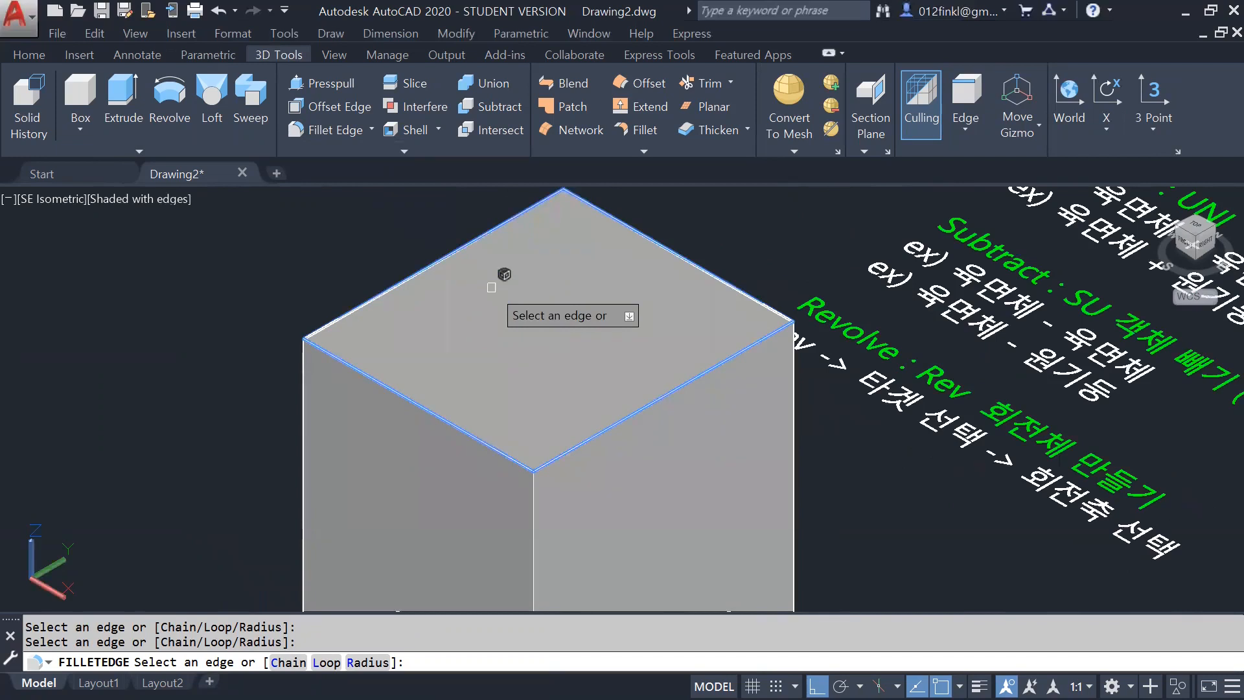
pyautogui.scroll(-2, 336, 347)
pyautogui.write('r')
pyautogui.press('Return')
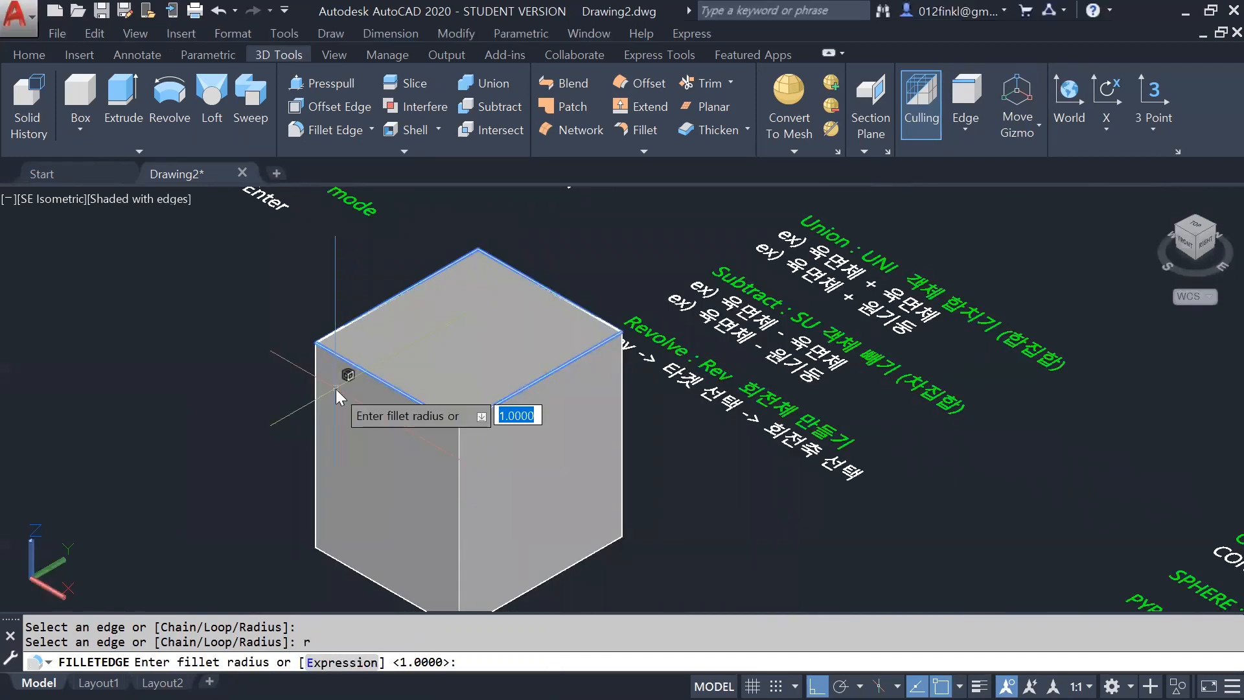
pyautogui.press('Return')
pyautogui.press('Return')
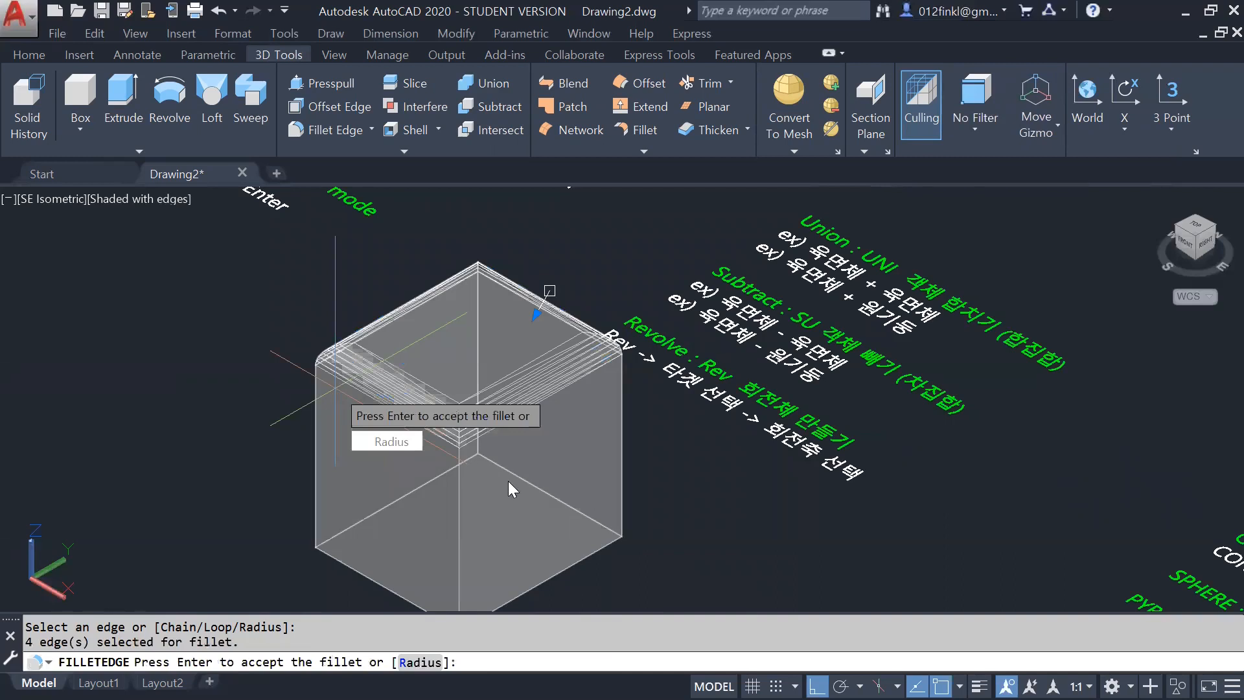
pyautogui.press('Return')
# Step: Round three of the box's vertical edges with Fillet Edge at a radius of 20
pyautogui.moveTo(639, 466)
pyautogui.mouseDown(button='middle')
pyautogui.moveTo(655, 389)
pyautogui.moveTo(694, 369)
pyautogui.moveTo(713, 402)
pyautogui.mouseUp(button='middle')
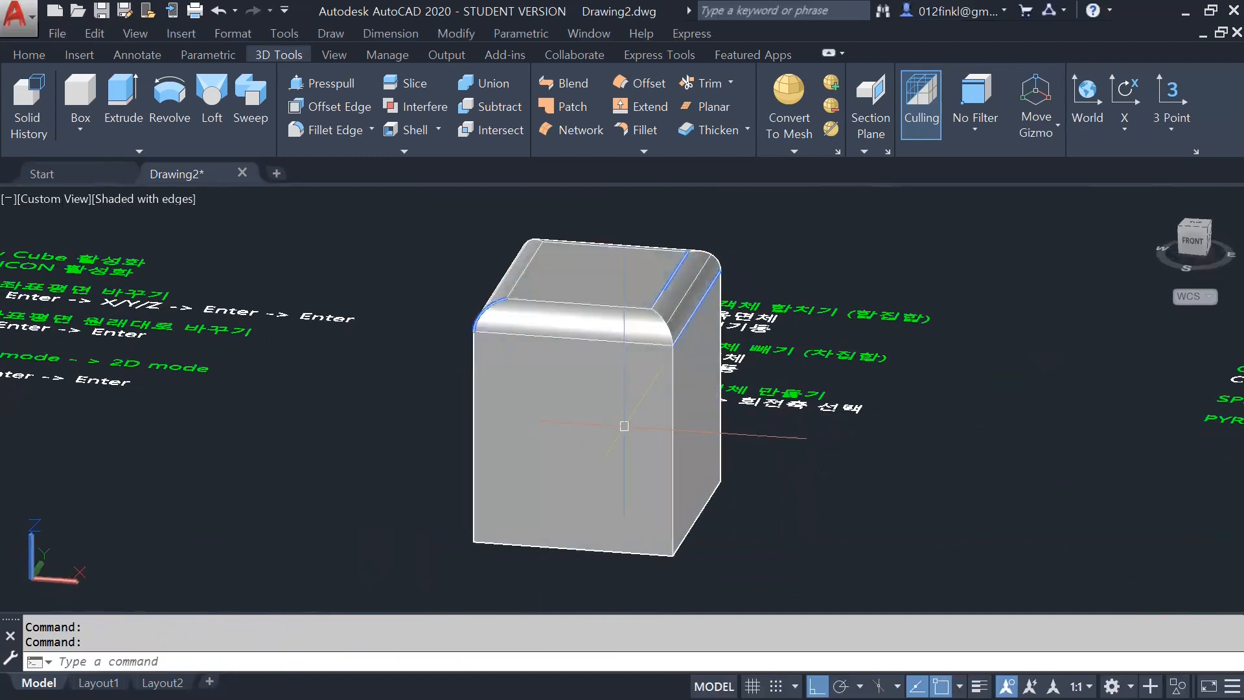
pyautogui.scroll(-4, 624, 425)
pyautogui.moveTo(692, 439); pyautogui.dragTo(666, 406, button='middle')
pyautogui.scroll(-4, 558, 239)
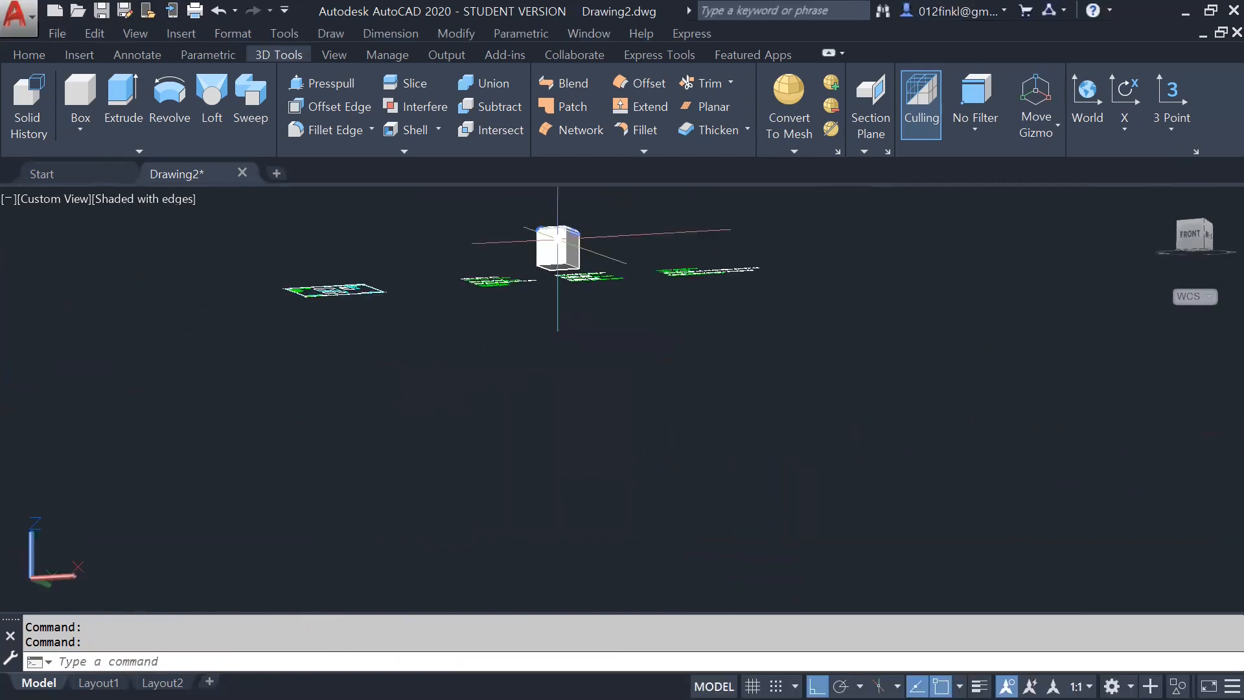
pyautogui.scroll(10, 558, 243)
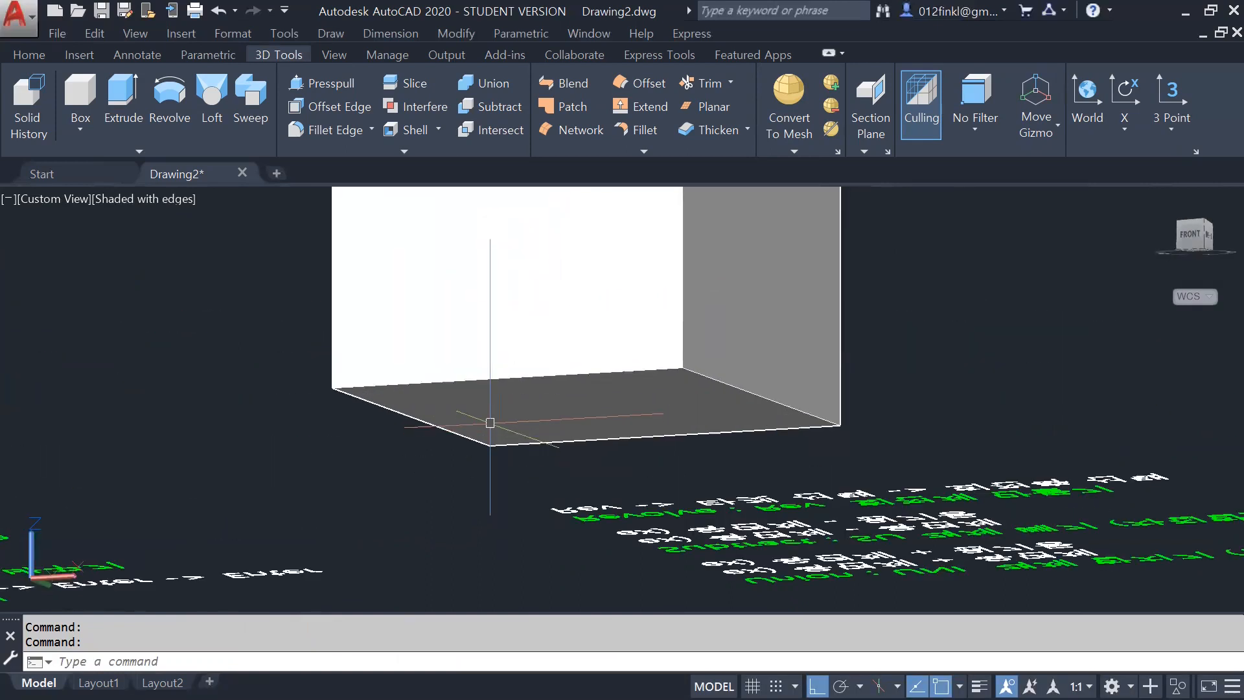
pyautogui.click(351, 129)
pyautogui.click(355, 162)
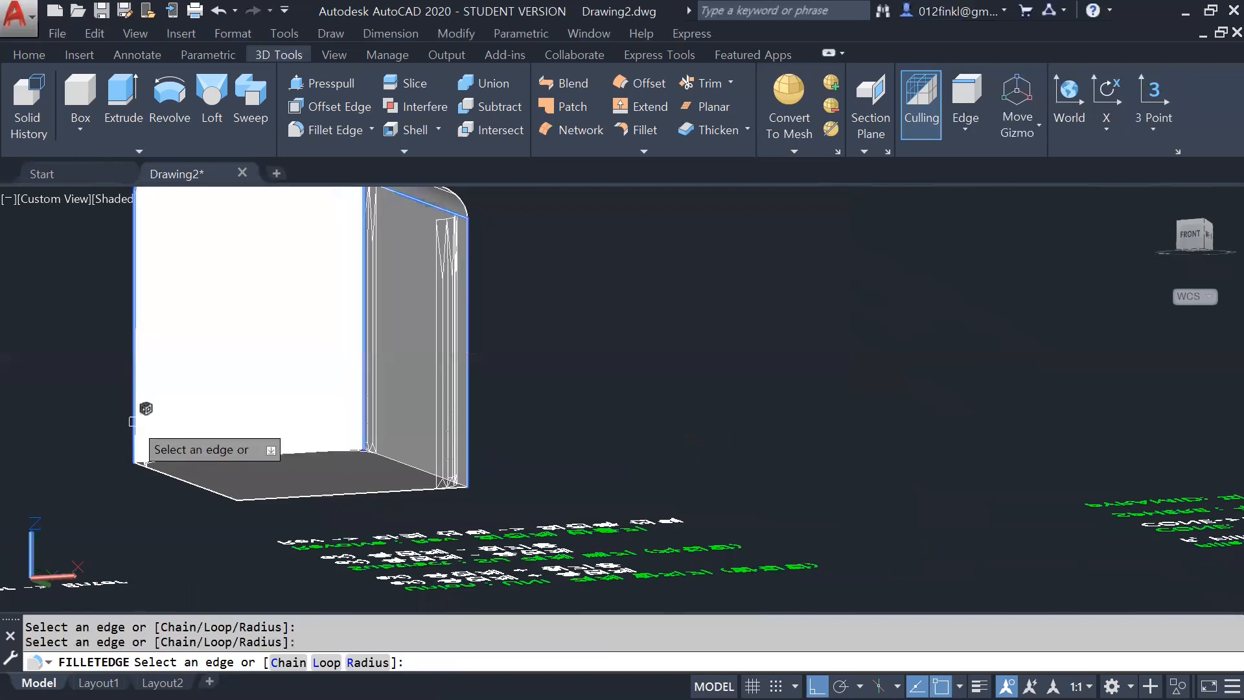
pyautogui.write('r')
pyautogui.press('Return')
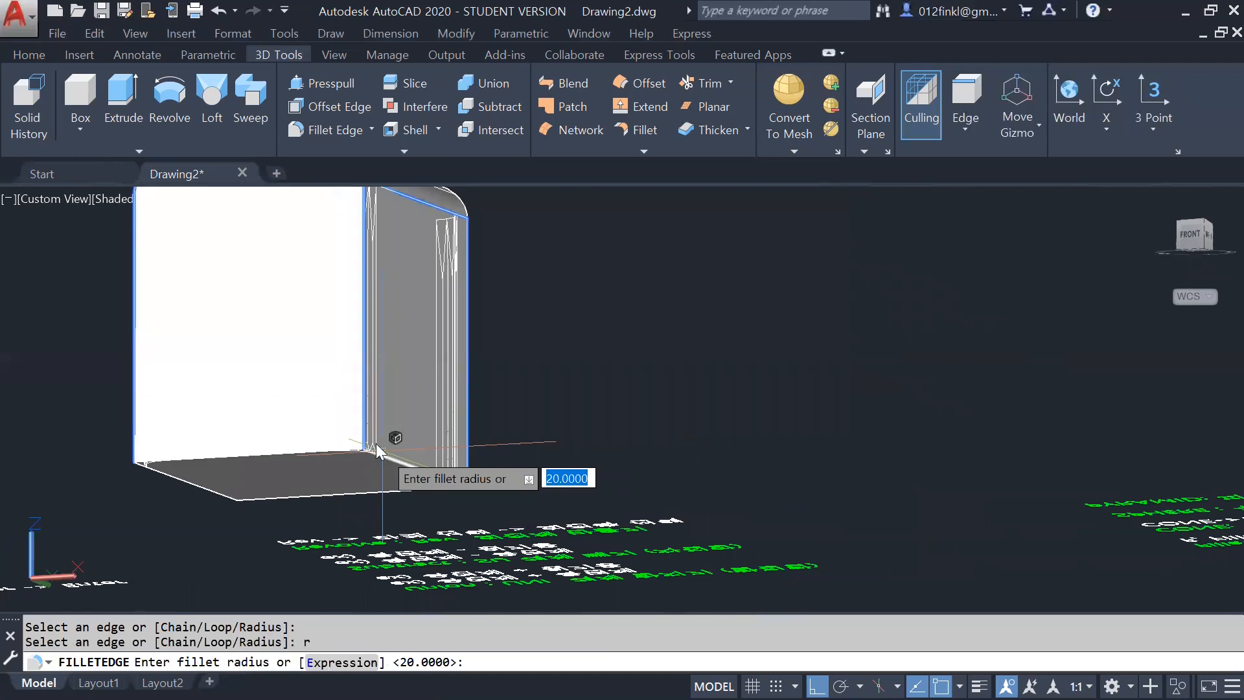
pyautogui.press('Return')
pyautogui.press('Return')
pyautogui.press('Return')
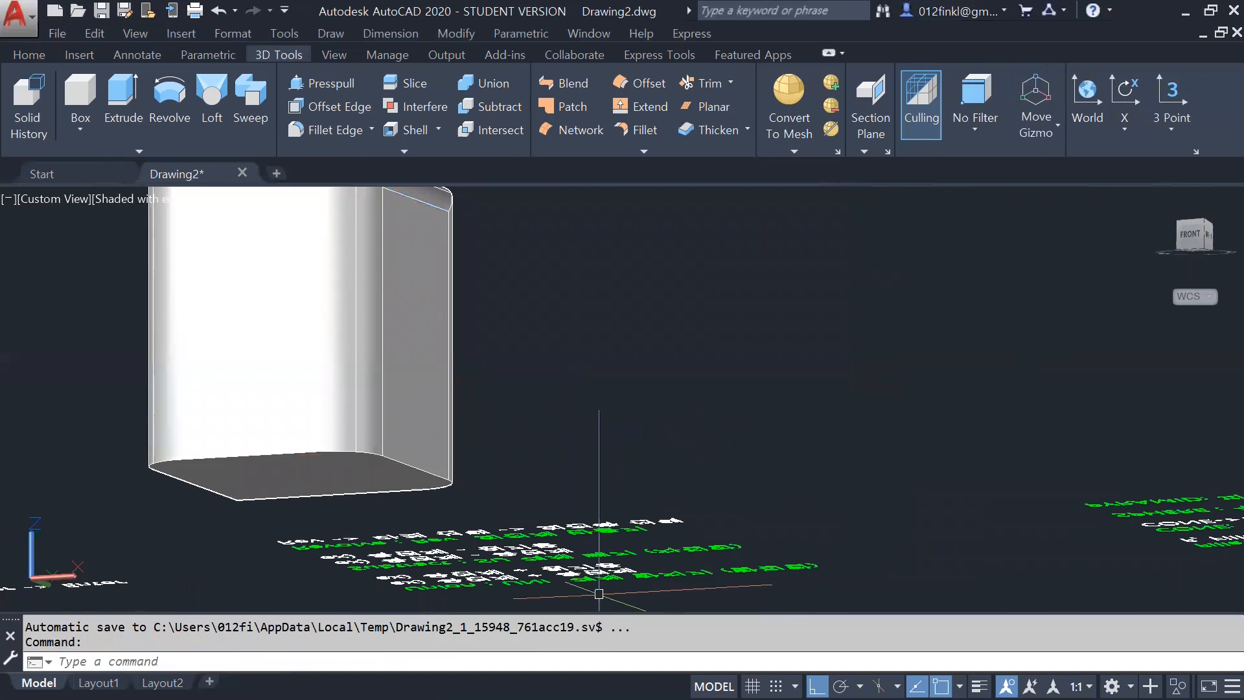
# Step: Inspect the rounded box up close, from underneath, and from the Back and Right views
pyautogui.moveTo(557, 431)
pyautogui.keyDown('shift'); pyautogui.mouseDown(button='middle')
pyautogui.moveTo(583, 472)
pyautogui.moveTo(579, 417)
pyautogui.moveTo(573, 436)
pyautogui.mouseUp(button='middle'); pyautogui.keyUp('shift')
pyautogui.scroll(5, 448, 373)
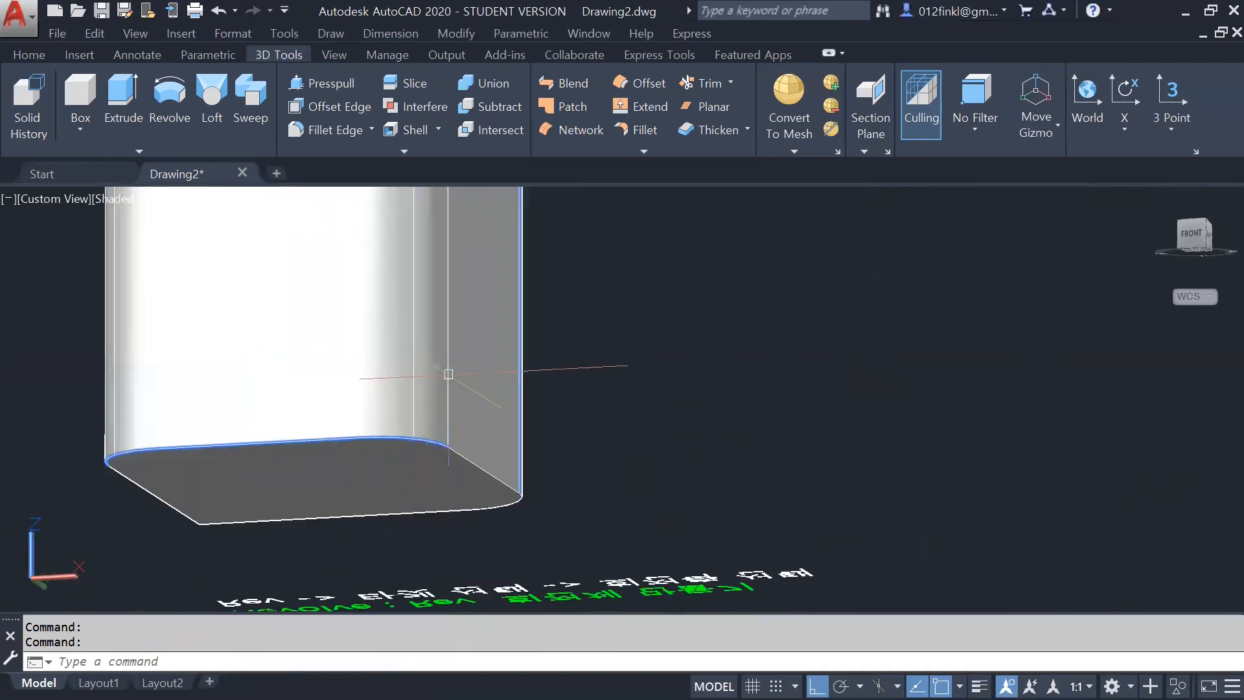
pyautogui.keyDown('shift'); pyautogui.moveTo(449, 372); pyautogui.dragTo(436, 313, button='middle'); pyautogui.keyUp('shift')
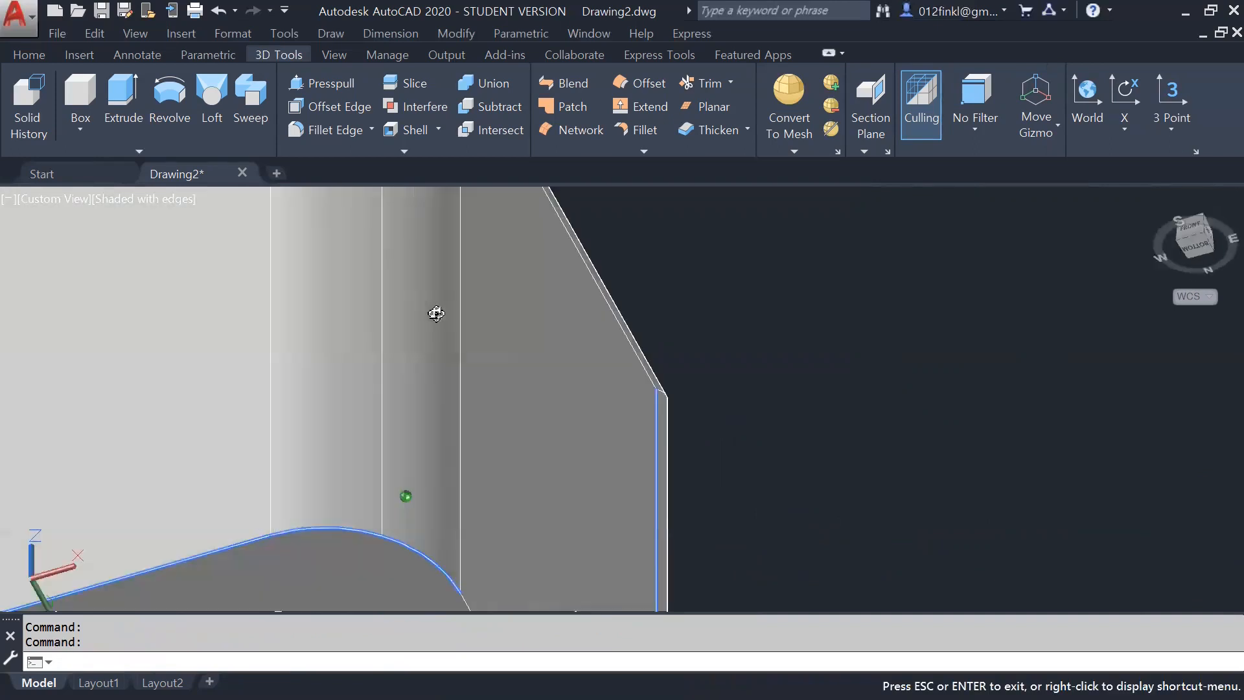
pyautogui.scroll(-5, 414, 347)
pyautogui.keyDown('shift'); pyautogui.moveTo(415, 373); pyautogui.dragTo(392, 311, button='middle'); pyautogui.keyUp('shift')
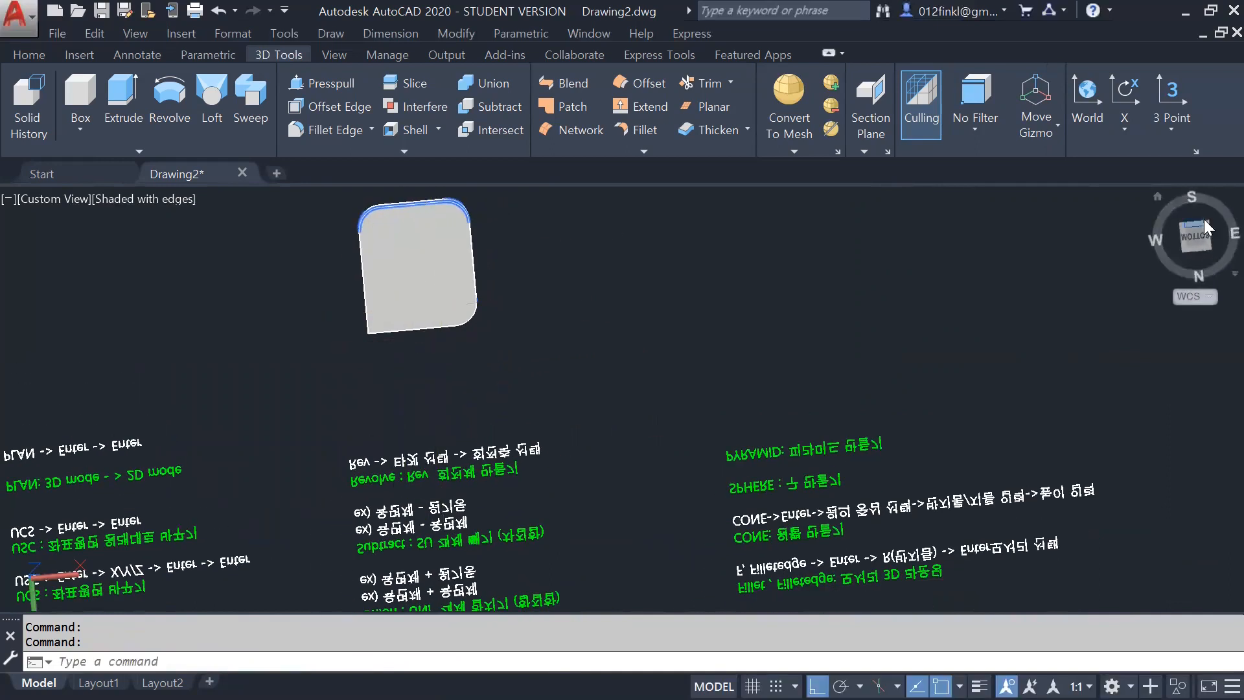
pyautogui.click(1199, 270)
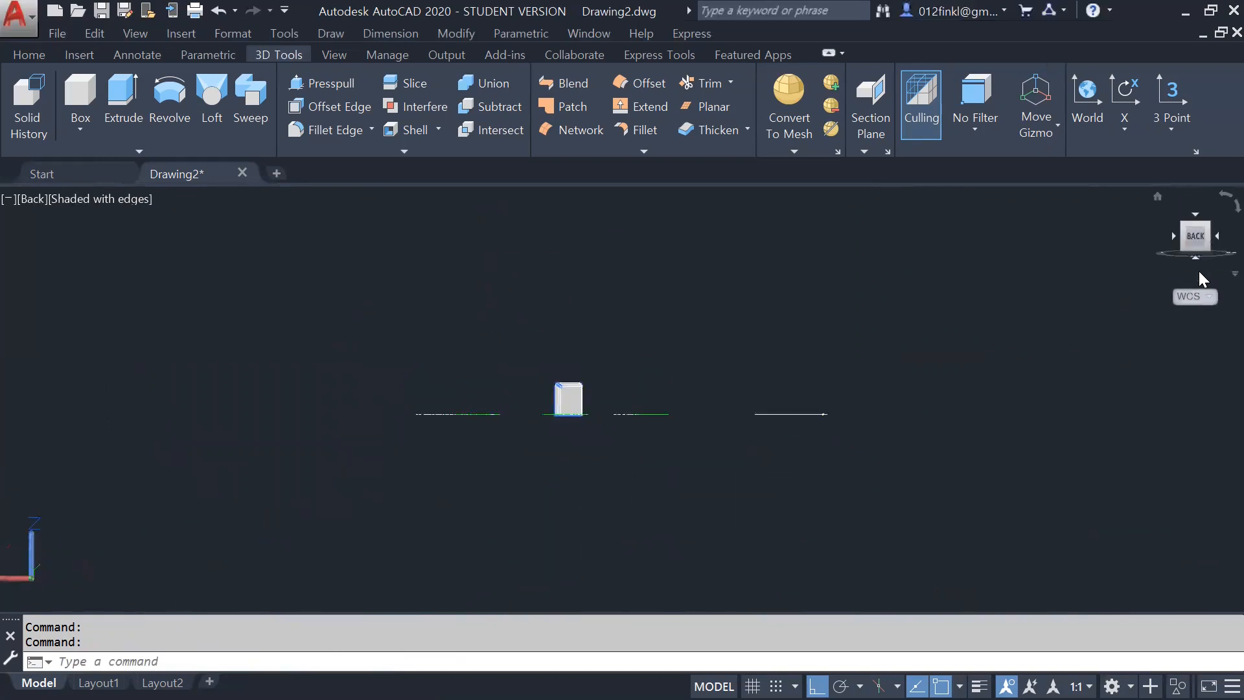
pyautogui.click(1175, 237)
pyautogui.click(1175, 237)
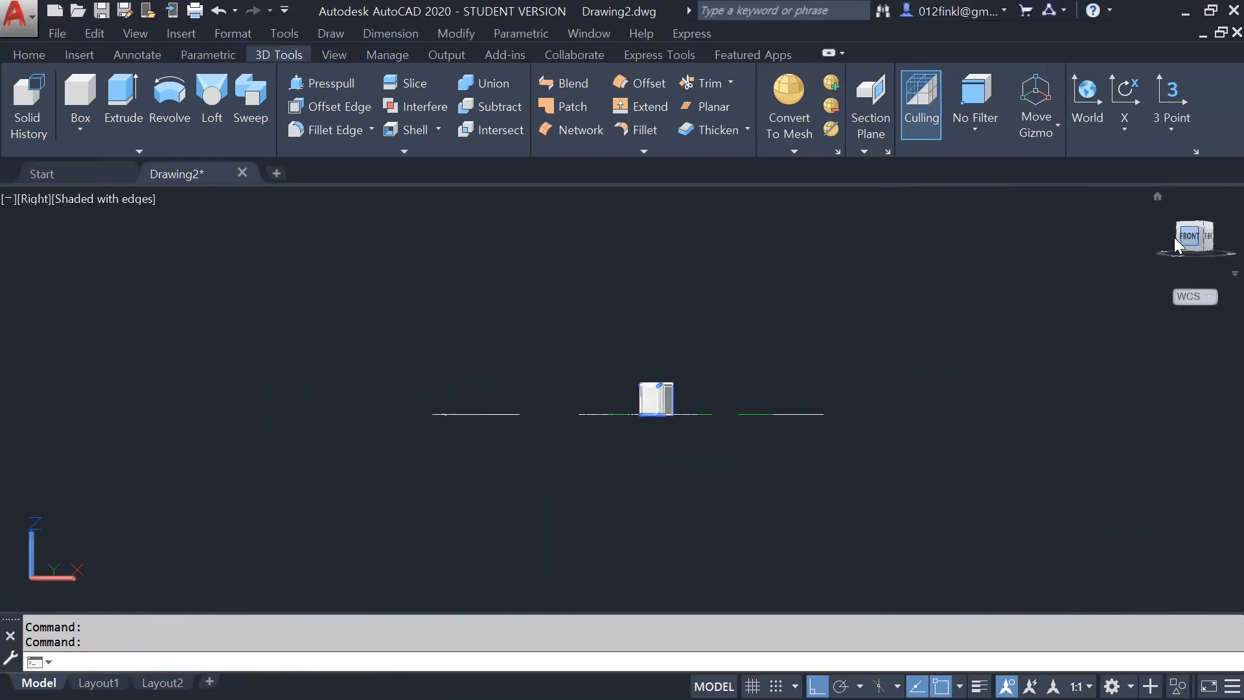
# Step: Return to the Top view and delete the rounded box below the Revolve notes
pyautogui.click(1198, 215)
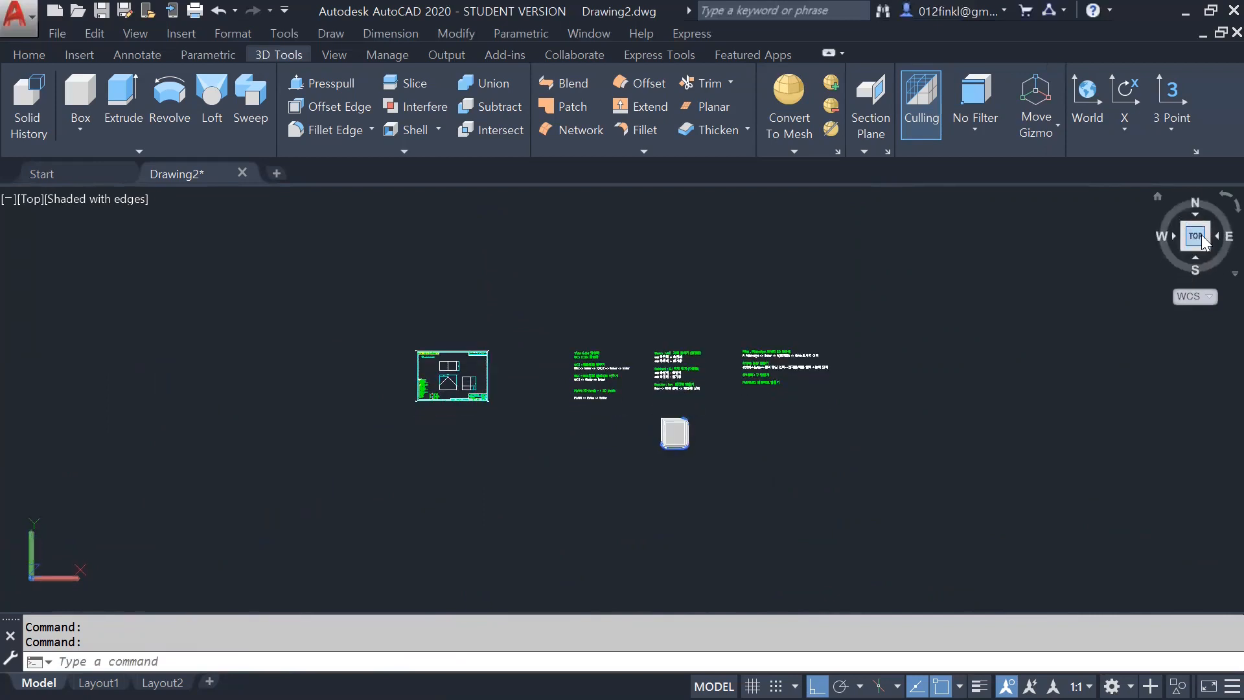
pyautogui.press('Escape')
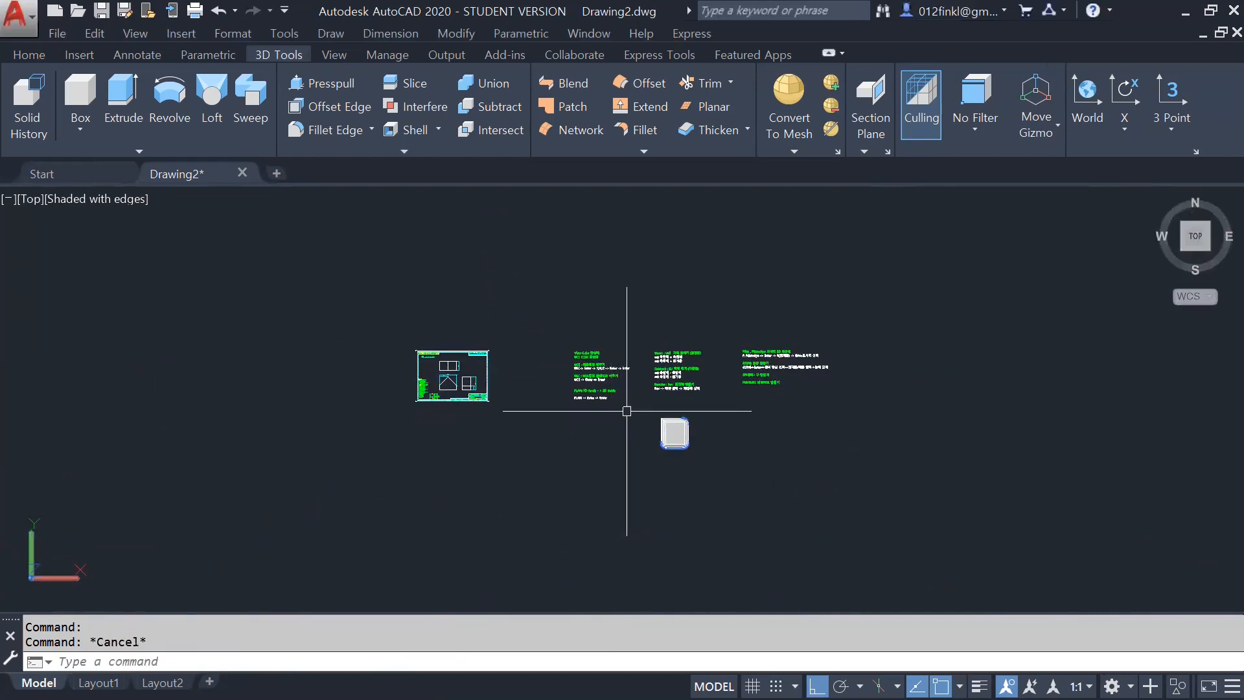
pyautogui.scroll(5, 717, 432)
pyautogui.click(630, 489)
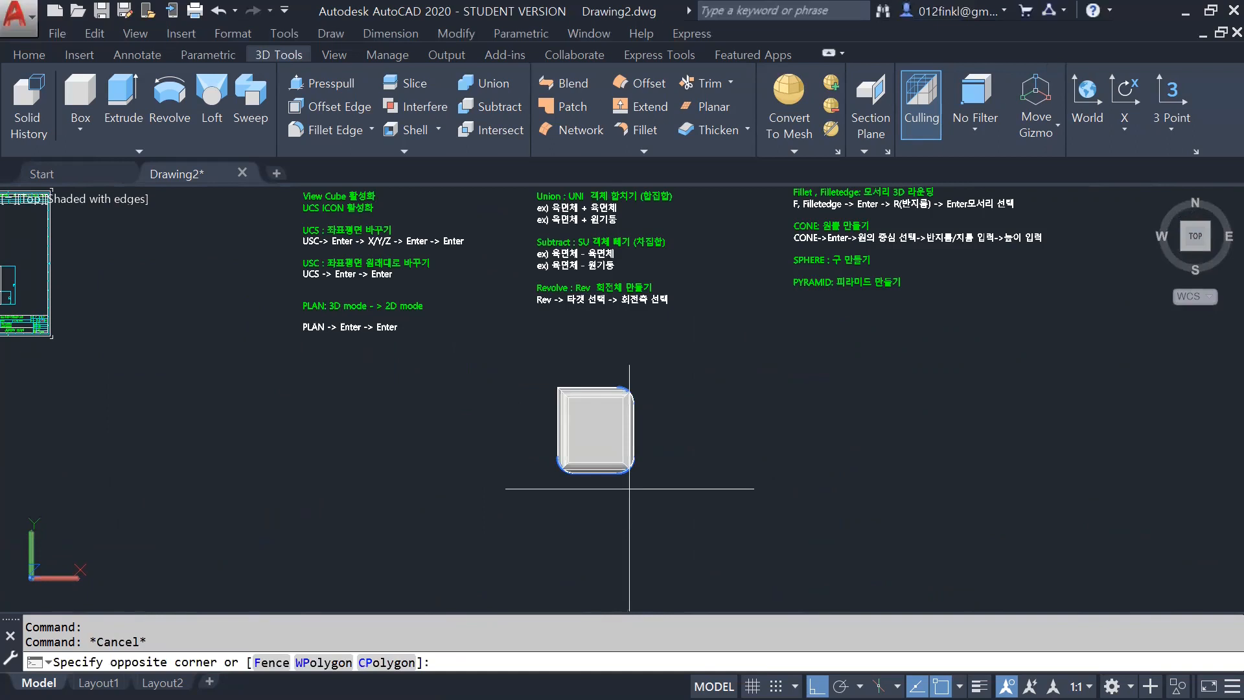
pyautogui.click(555, 372)
pyautogui.press('Delete')
pyautogui.moveTo(732, 381)
pyautogui.mouseDown(button='middle')
pyautogui.moveTo(625, 456)
pyautogui.moveTo(523, 452)
pyautogui.moveTo(448, 412)
pyautogui.mouseUp(button='middle')
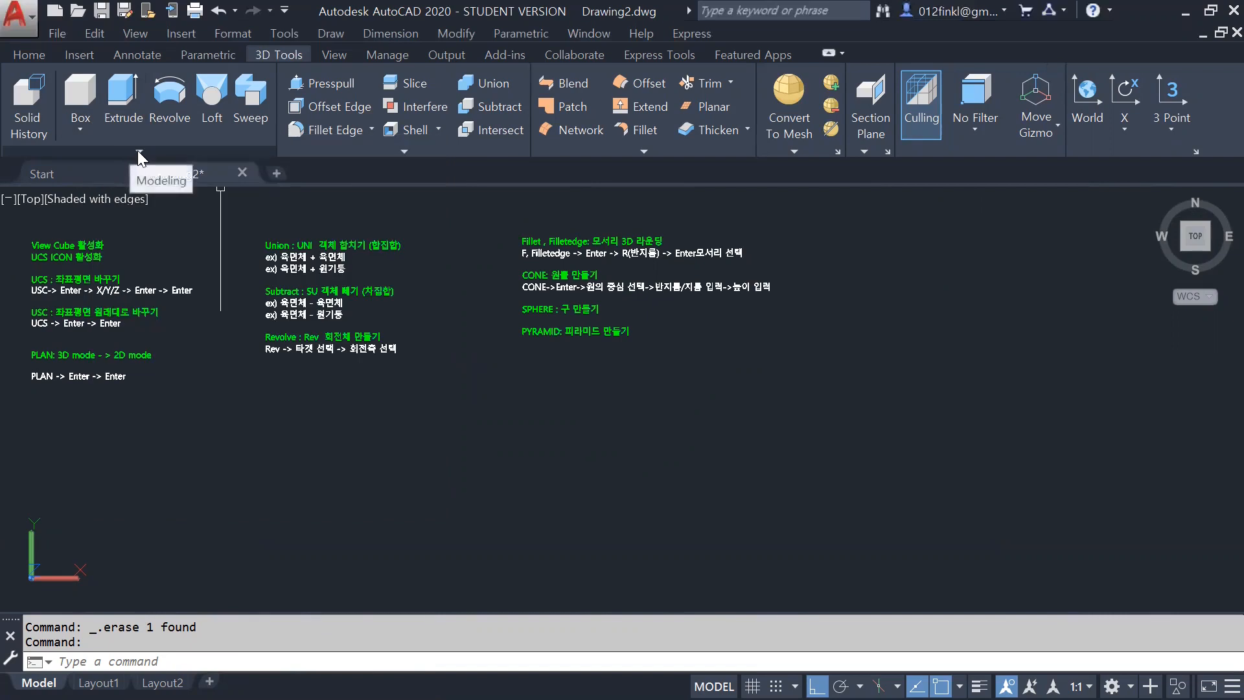
# Step: Try to place a mesh cone on the centre of the circle below the notes in a tilted 3D view
pyautogui.click(138, 152)
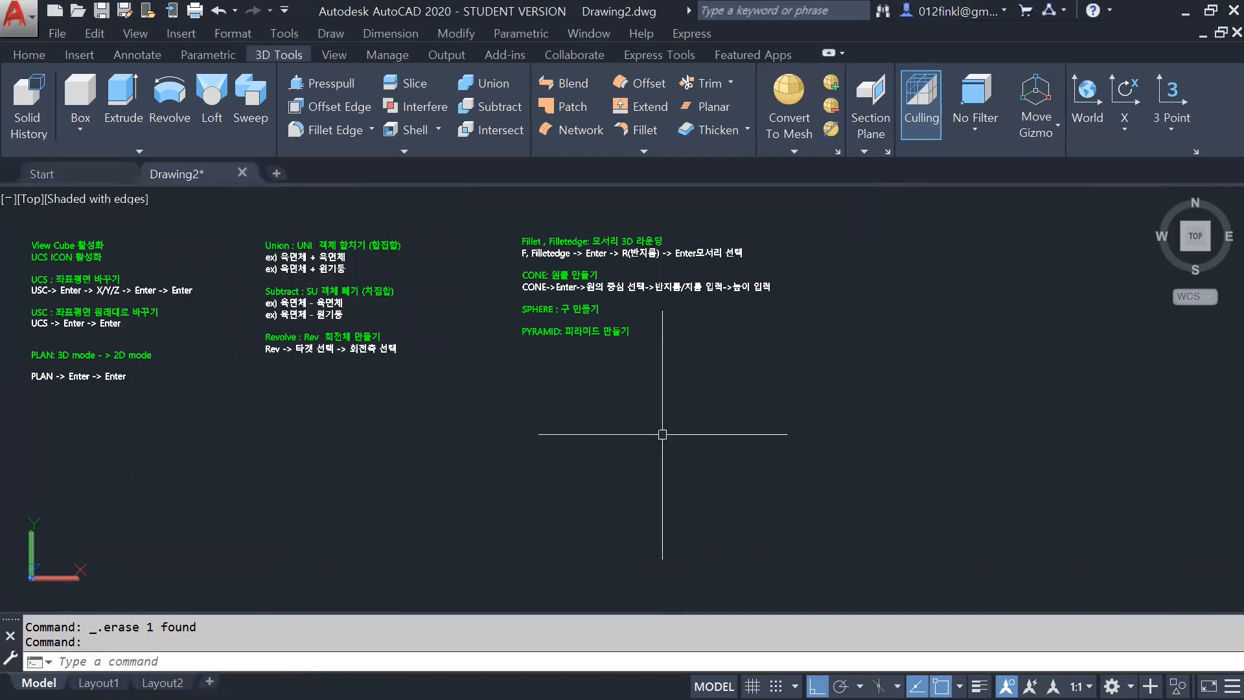
pyautogui.keyDown('shift'); pyautogui.moveTo(661, 430); pyautogui.dragTo(588, 348, button='middle'); pyautogui.keyUp('shift')
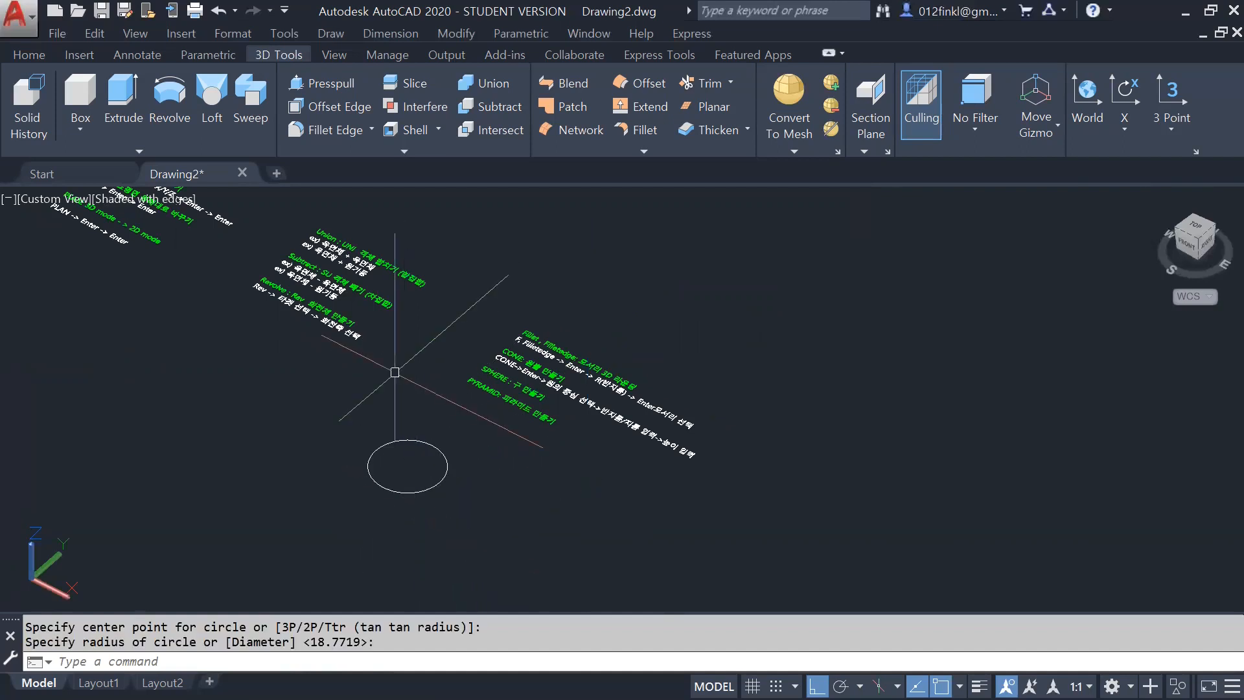
pyautogui.click(140, 151)
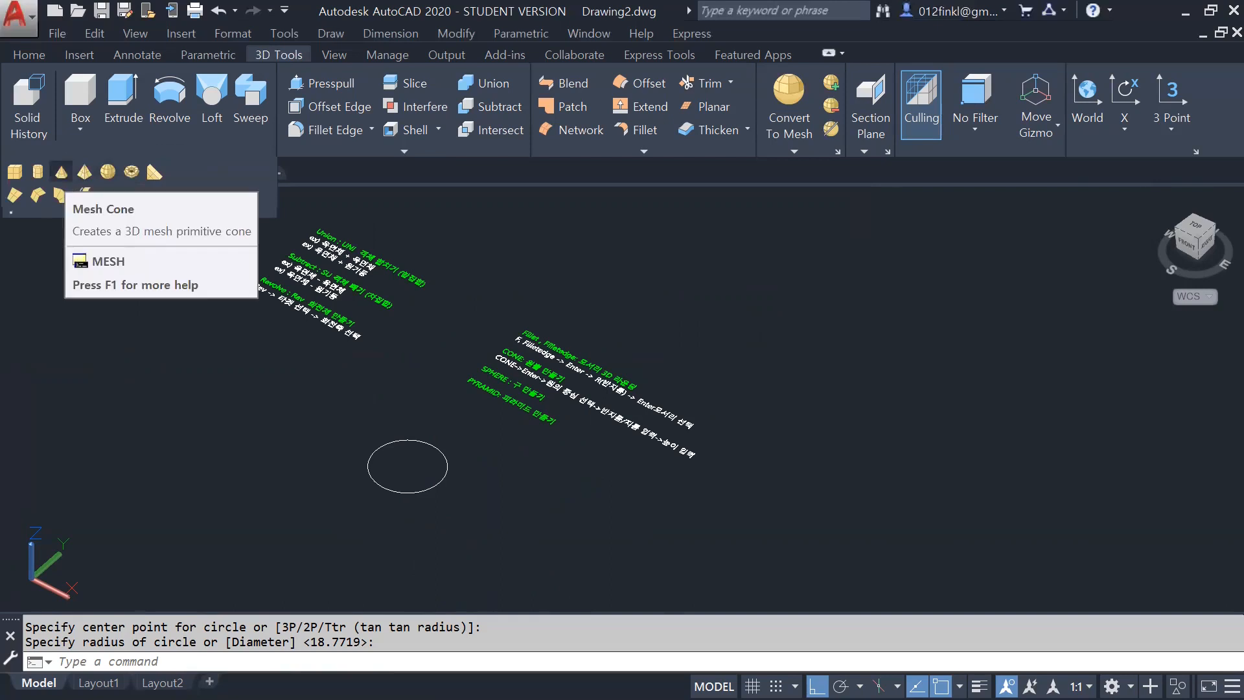
pyautogui.click(60, 172)
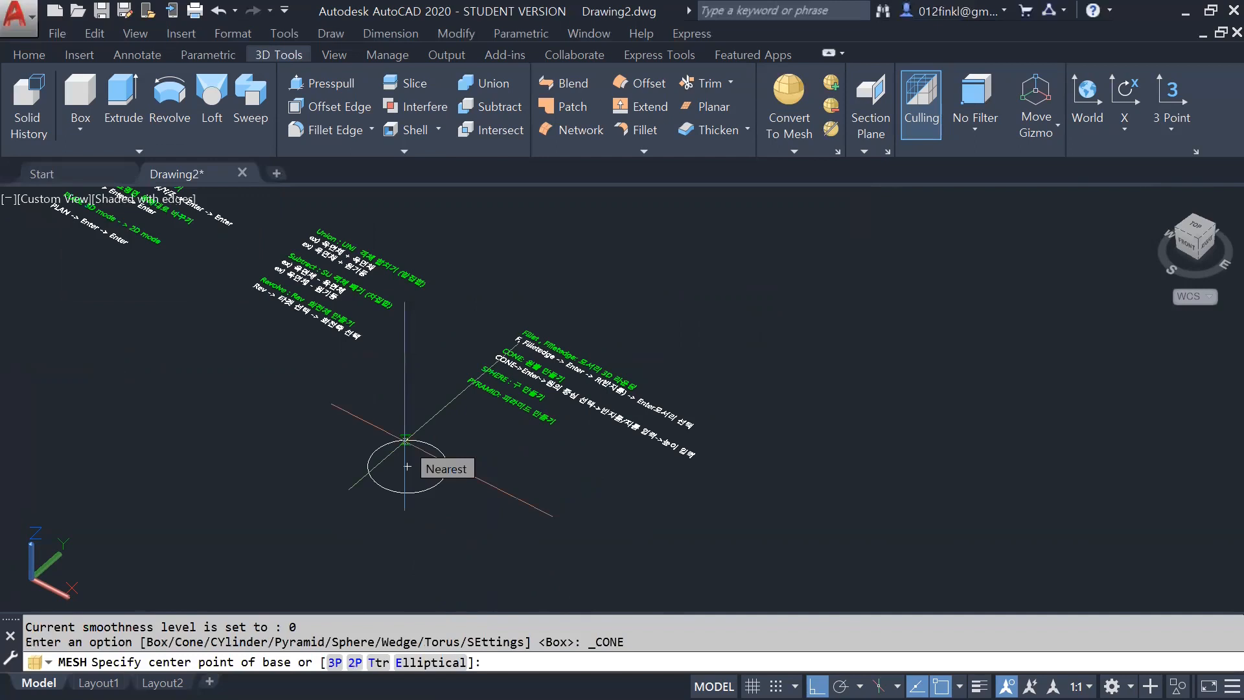
pyautogui.press('Return')
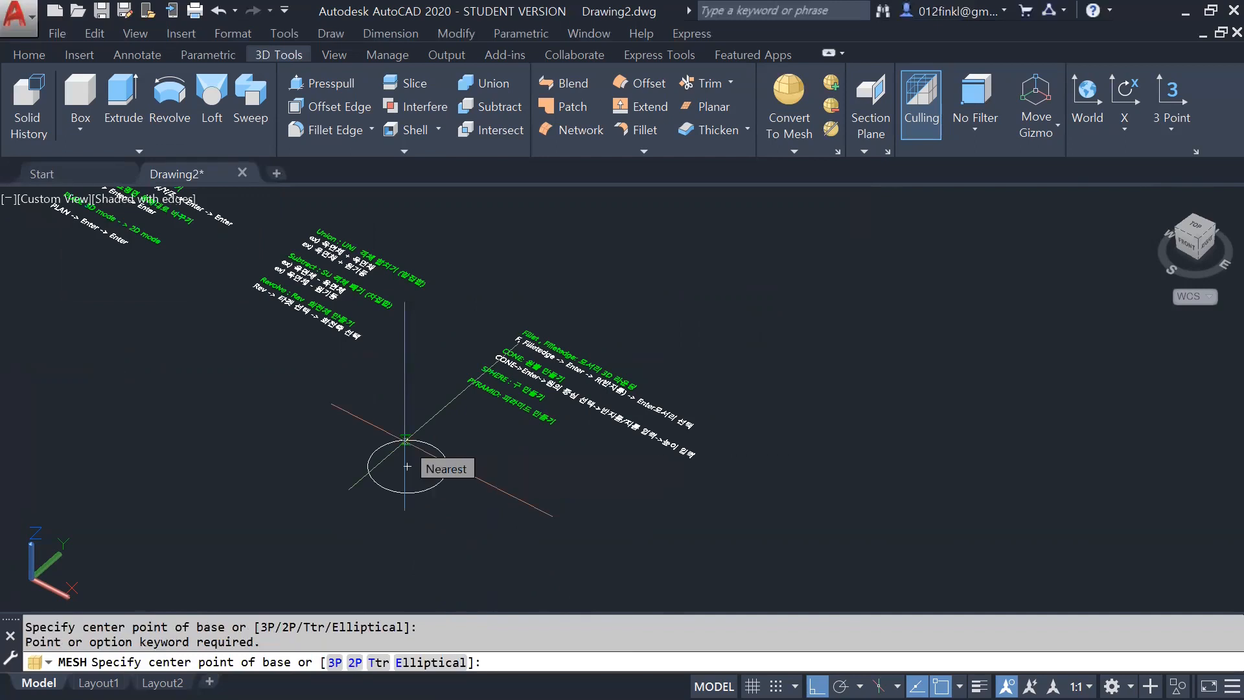
pyautogui.click(407, 466)
pyautogui.press('Escape')
# Step: Delete the circle below the notes
pyautogui.click(465, 476)
pyautogui.click(363, 447)
pyautogui.press('Delete')
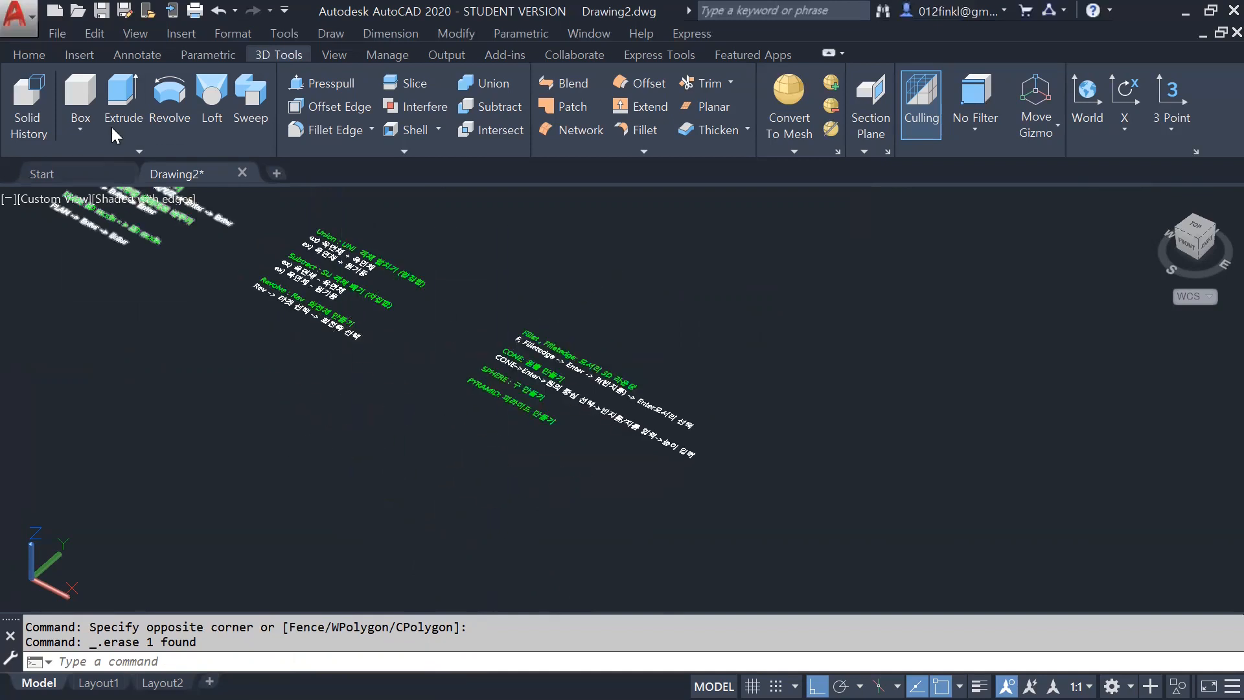
# Step: Create a mesh cone in the empty area below the notes with a base radius of 100, setting its height freehand
pyautogui.click(140, 150)
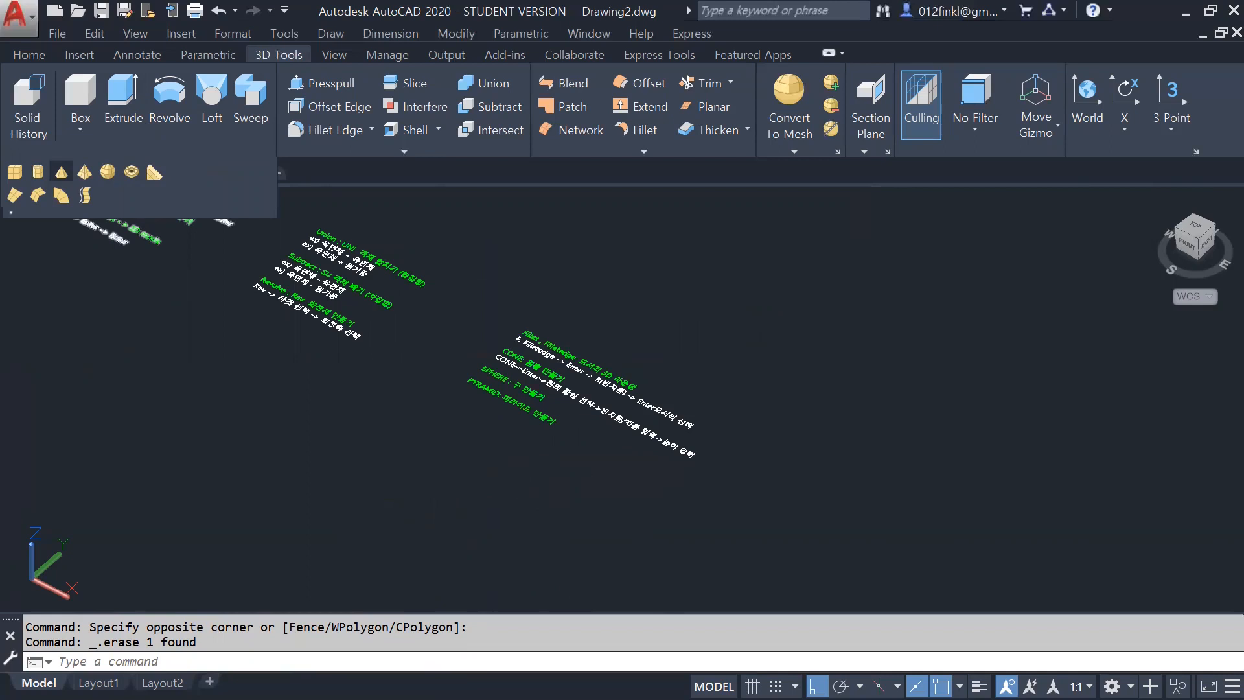
pyautogui.click(61, 172)
pyautogui.click(389, 483)
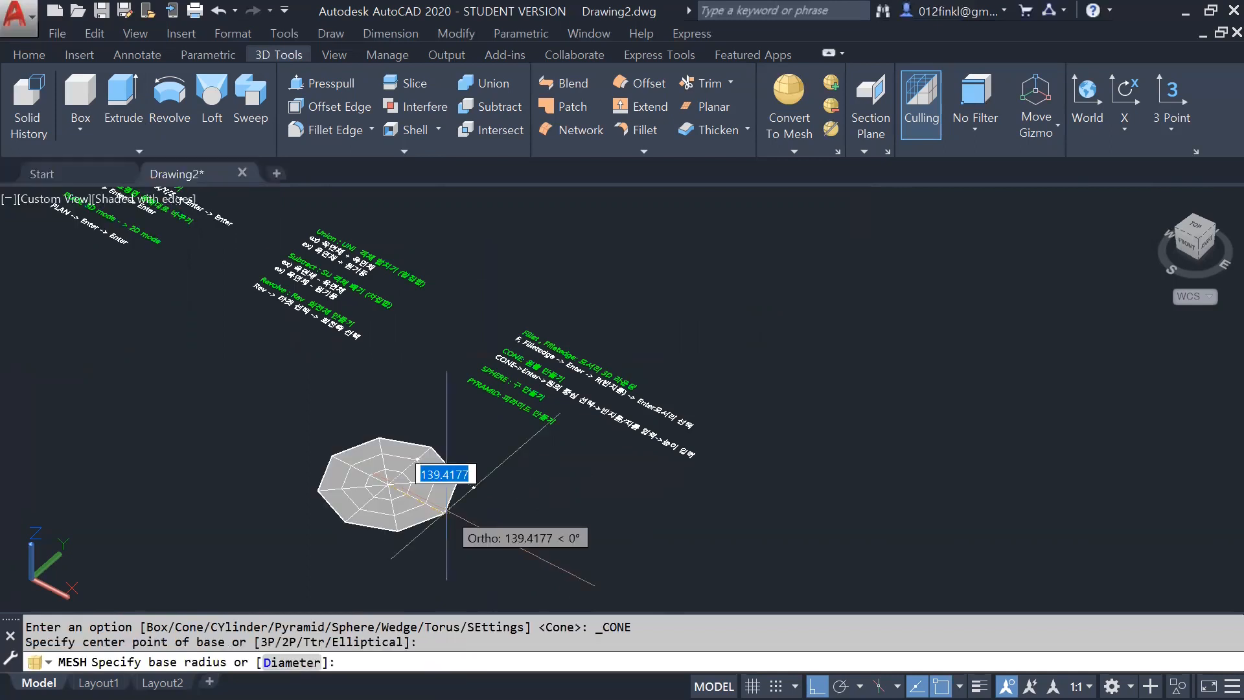
pyautogui.write('100')
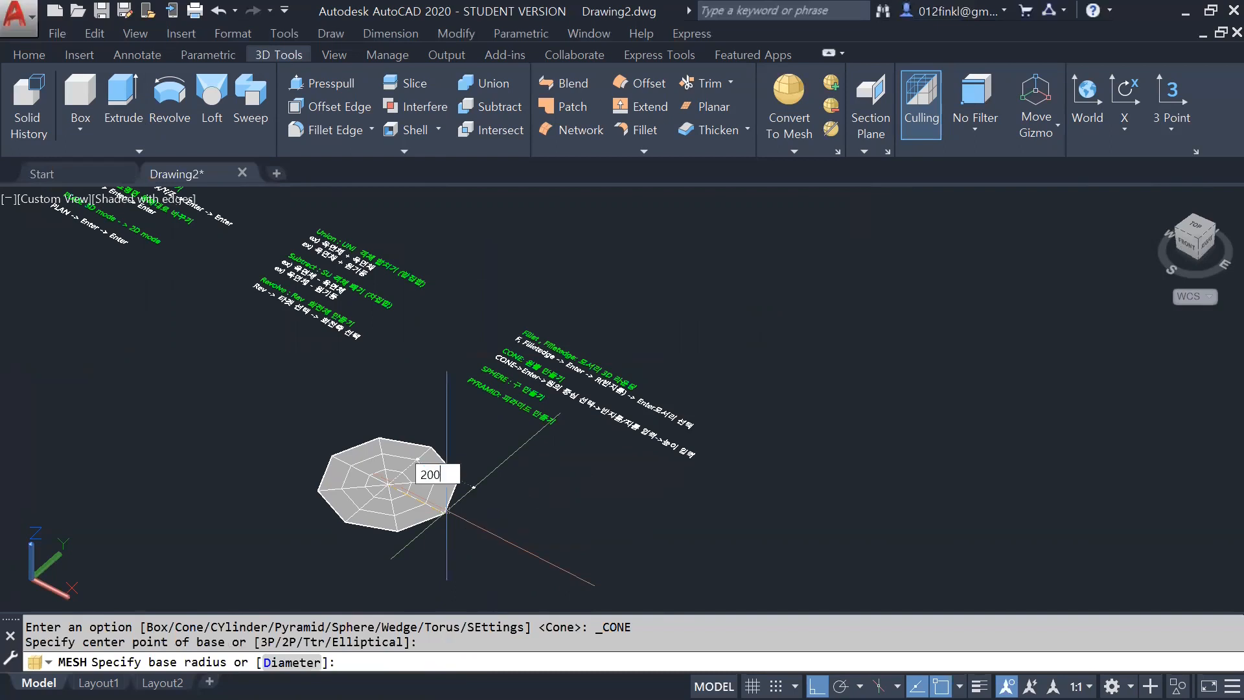
pyautogui.press('Return')
pyautogui.press('F8')
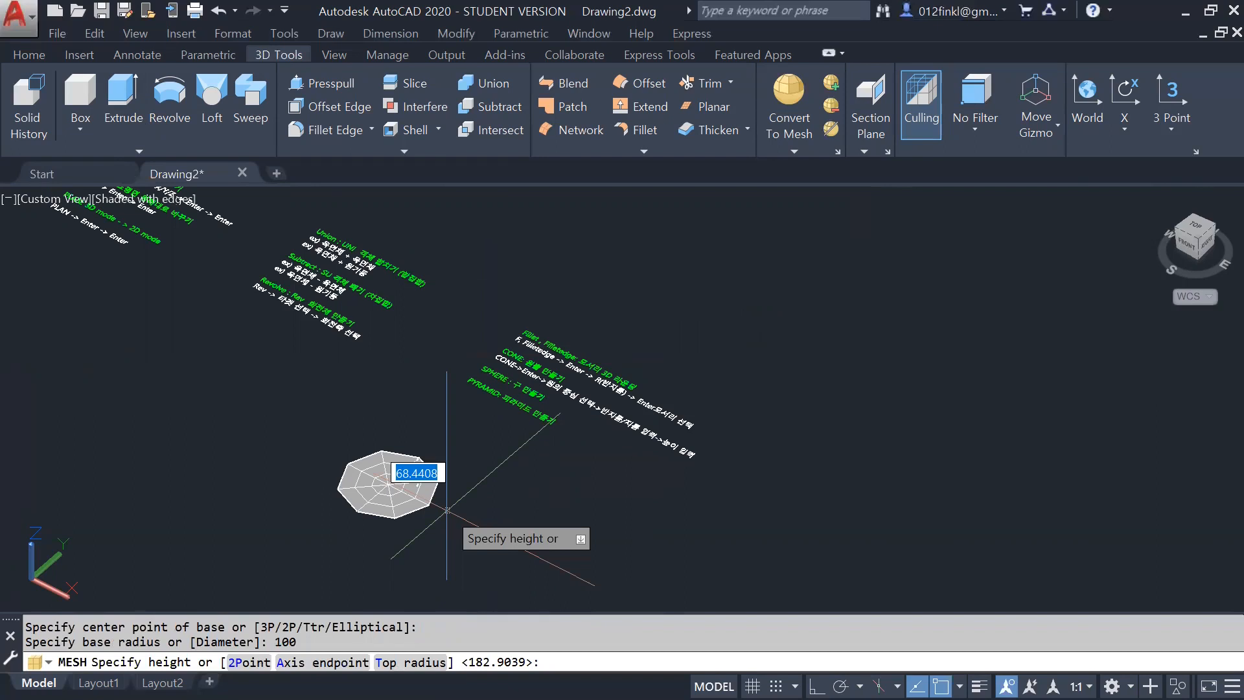
pyautogui.click(447, 510)
pyautogui.scroll(5, 436, 441)
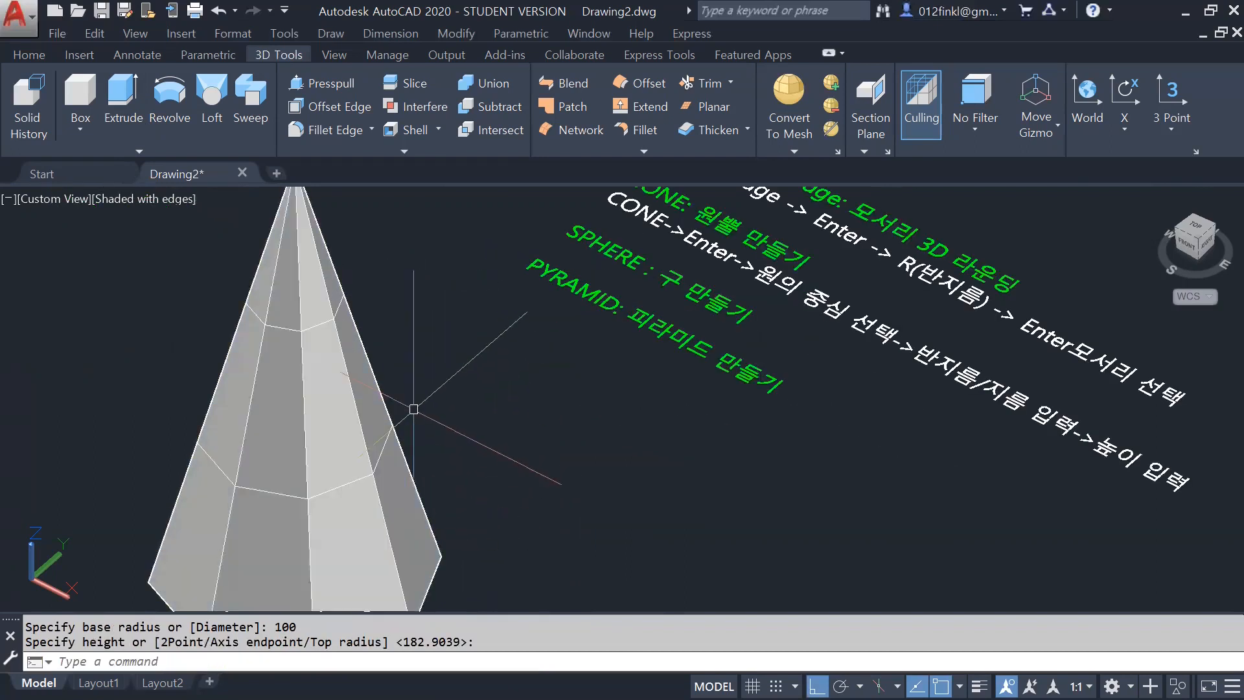
pyautogui.scroll(-2, 413, 409)
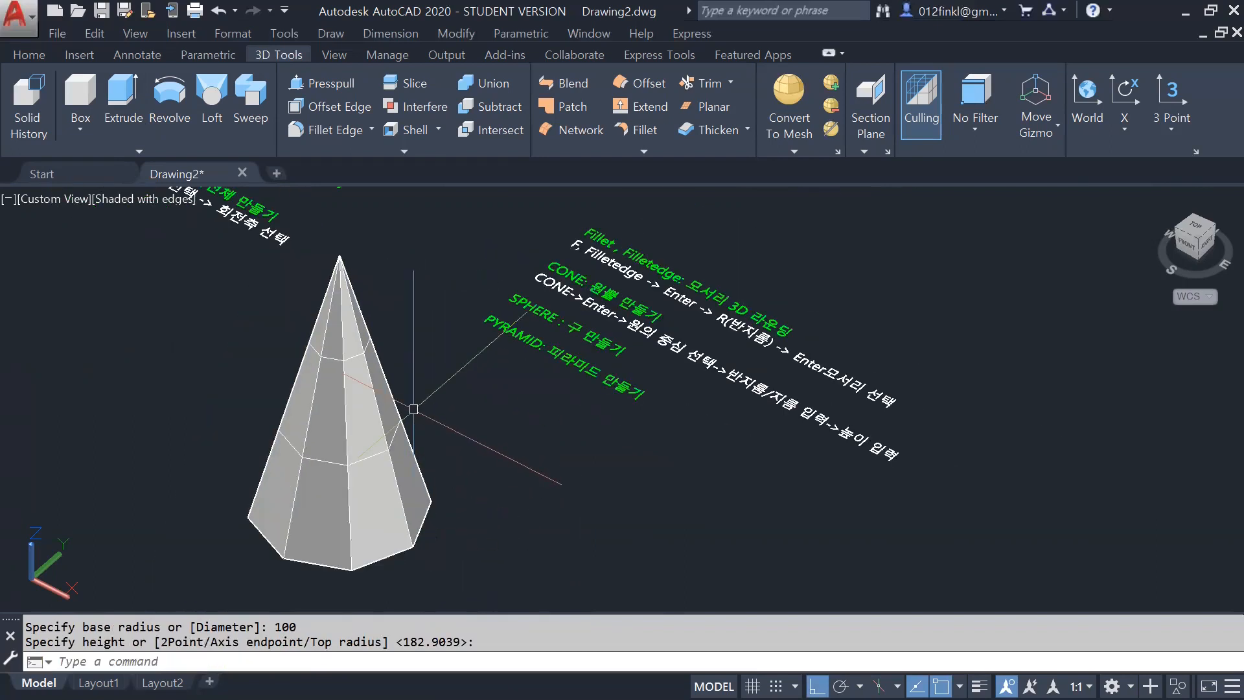
pyautogui.click(322, 373)
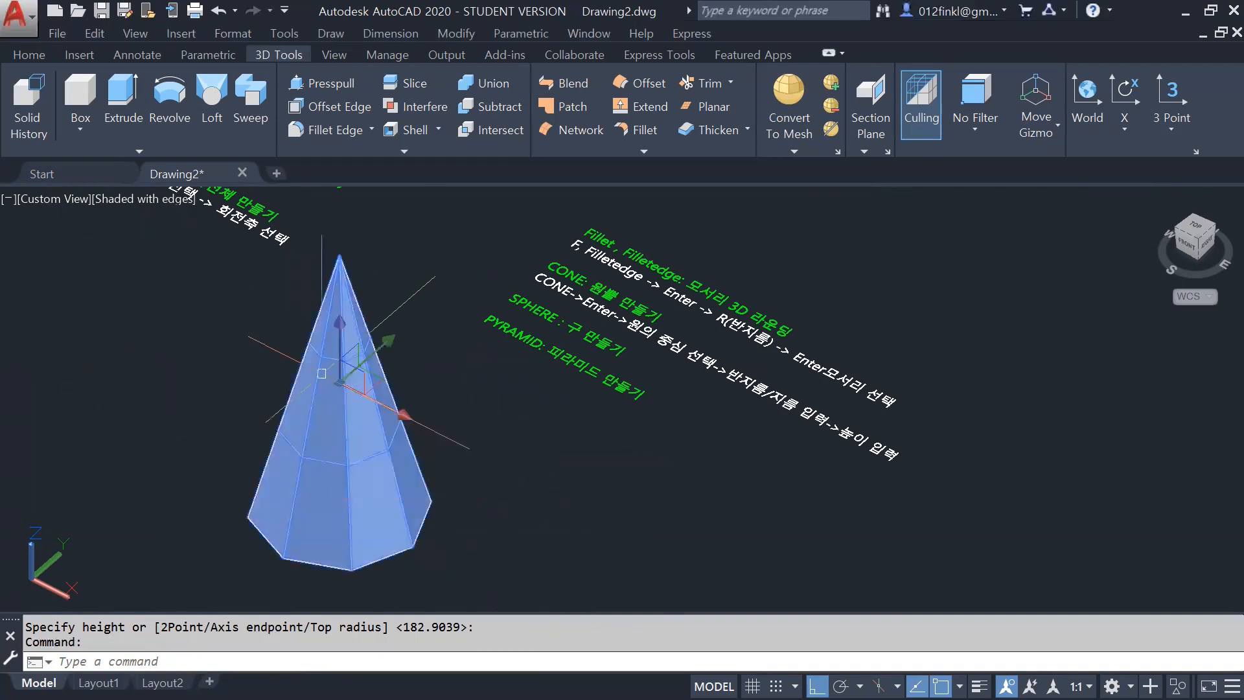
pyautogui.press('Escape')
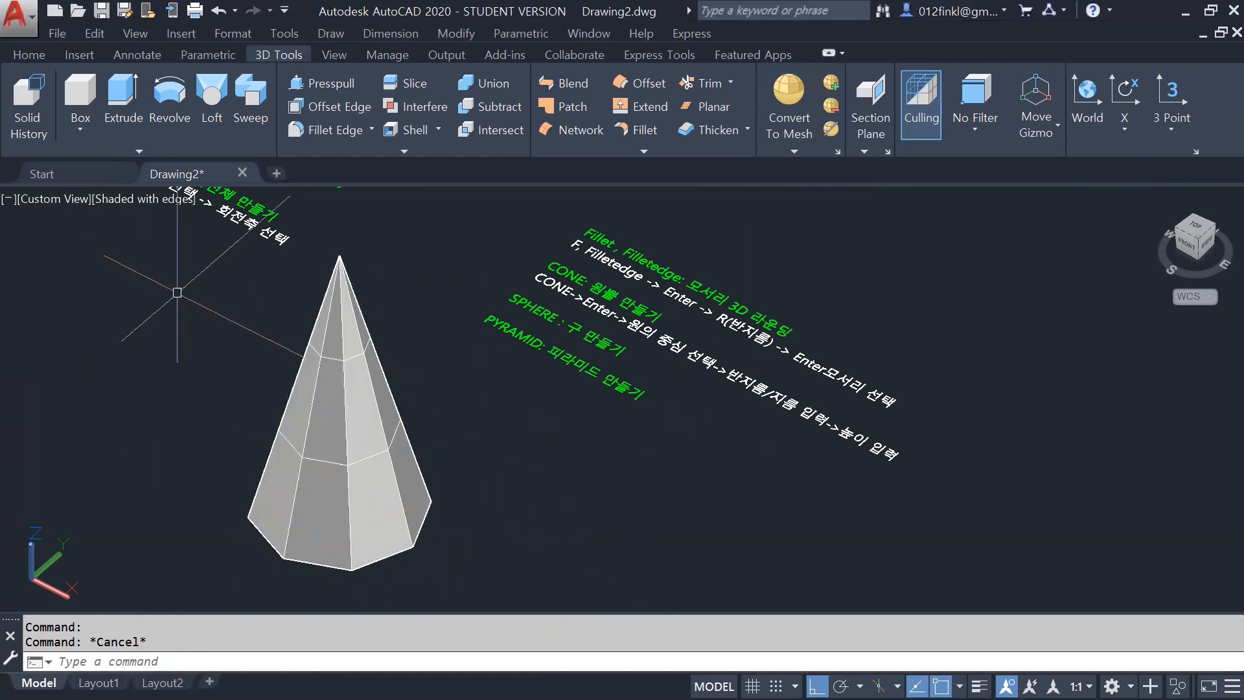
pyautogui.click(153, 146)
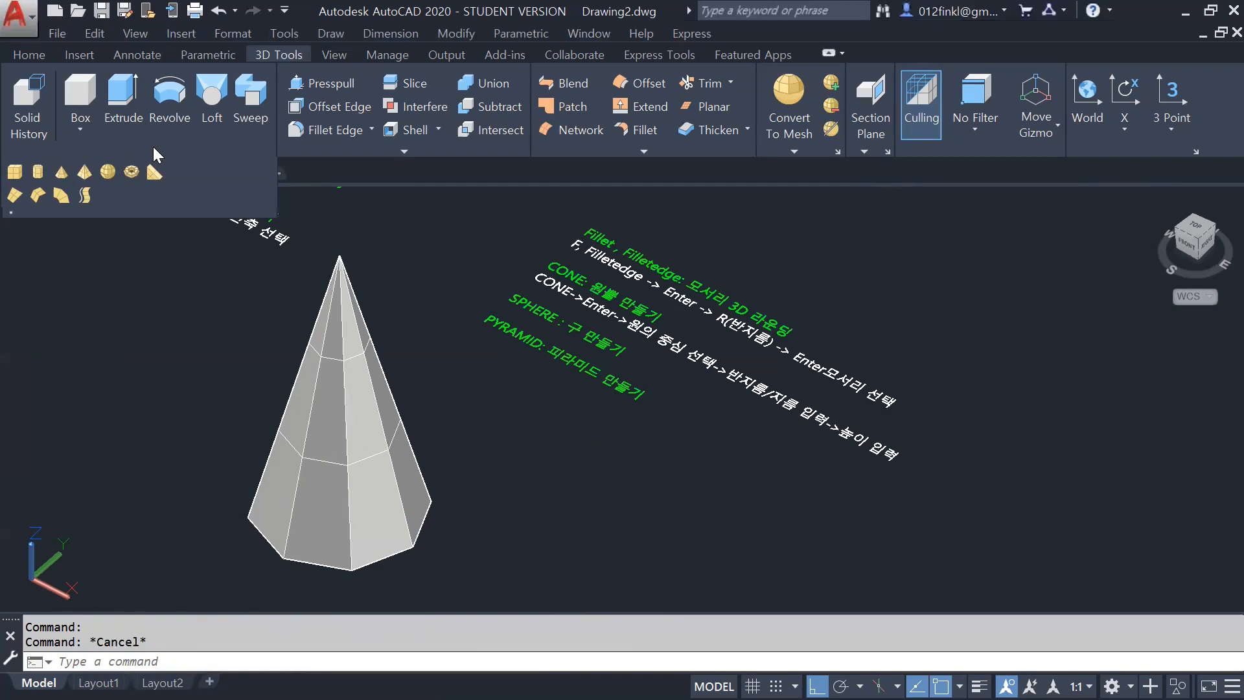
pyautogui.click(534, 423)
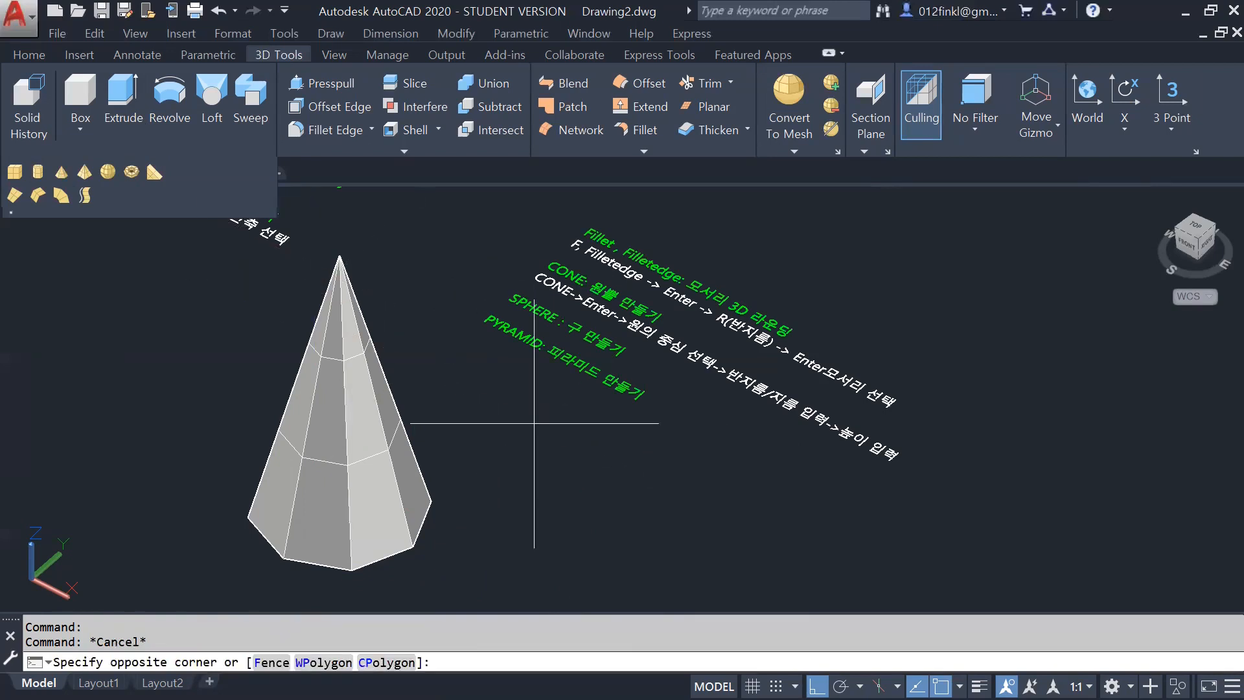
pyautogui.press('Escape')
# Step: Create a mesh cone with an elliptical base beside the first cone, drawing its second axis distance about 168 freehand
pyautogui.moveTo(489, 395); pyautogui.dragTo(463, 337, button='middle')
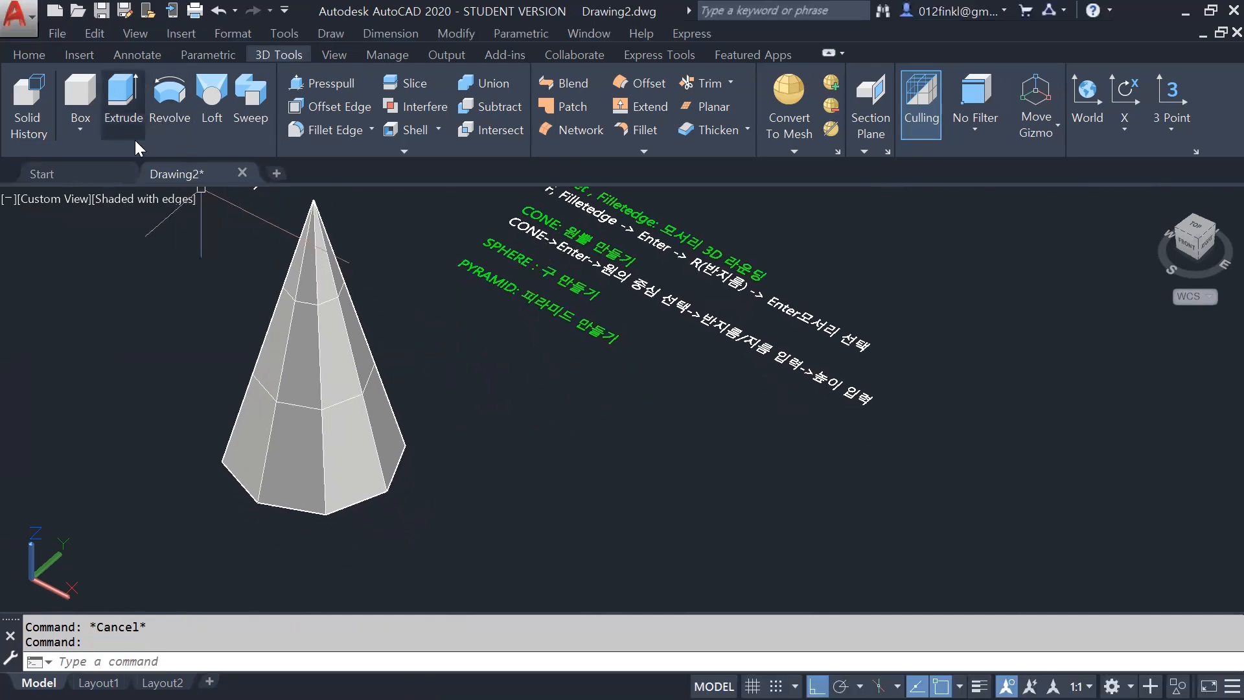
pyautogui.click(149, 151)
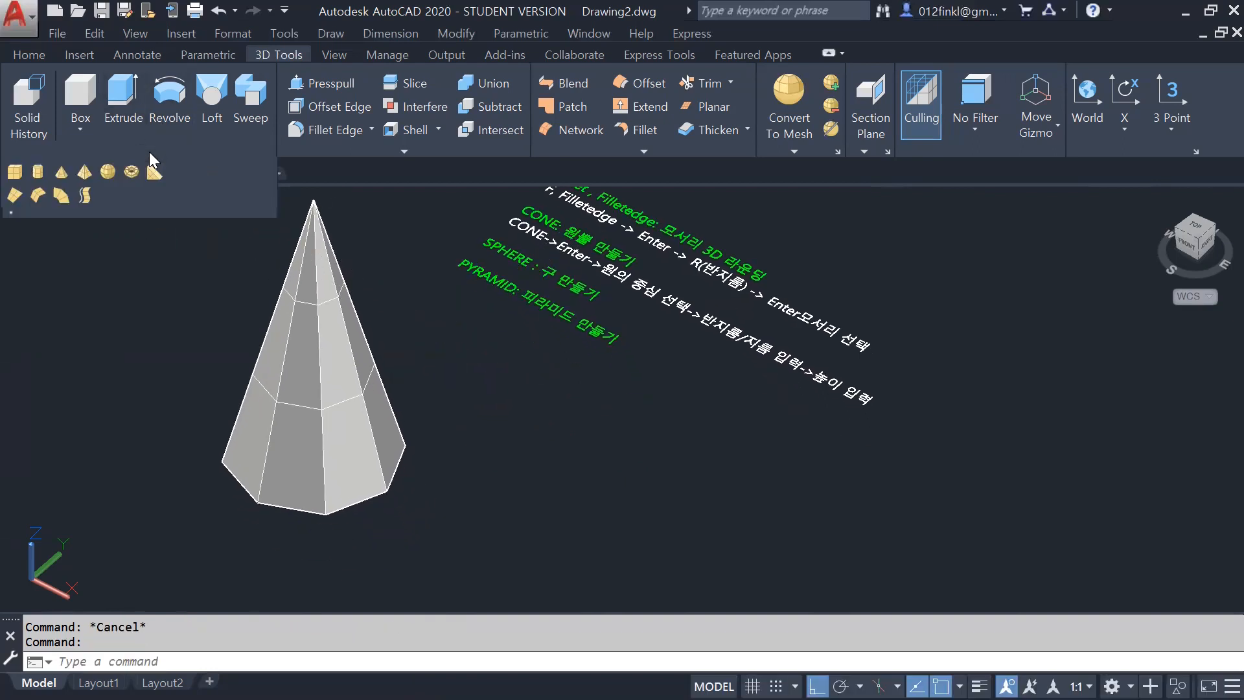
pyautogui.click(67, 179)
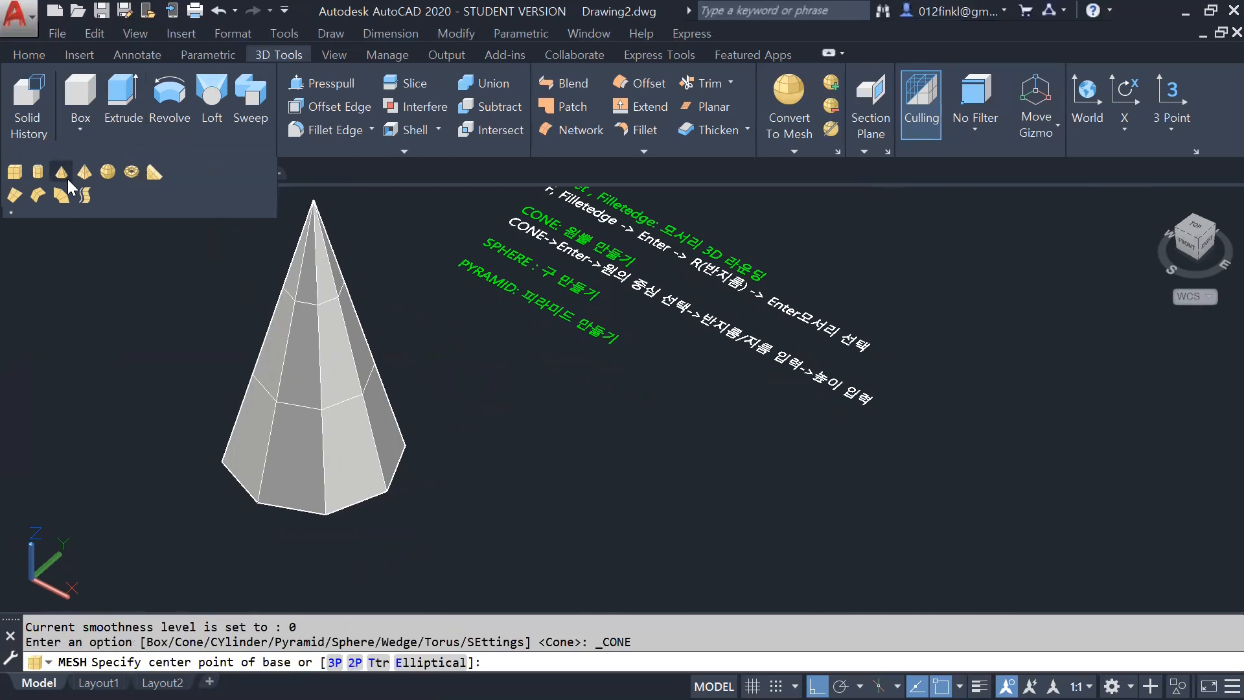
pyautogui.write('e')
pyautogui.press('Return')
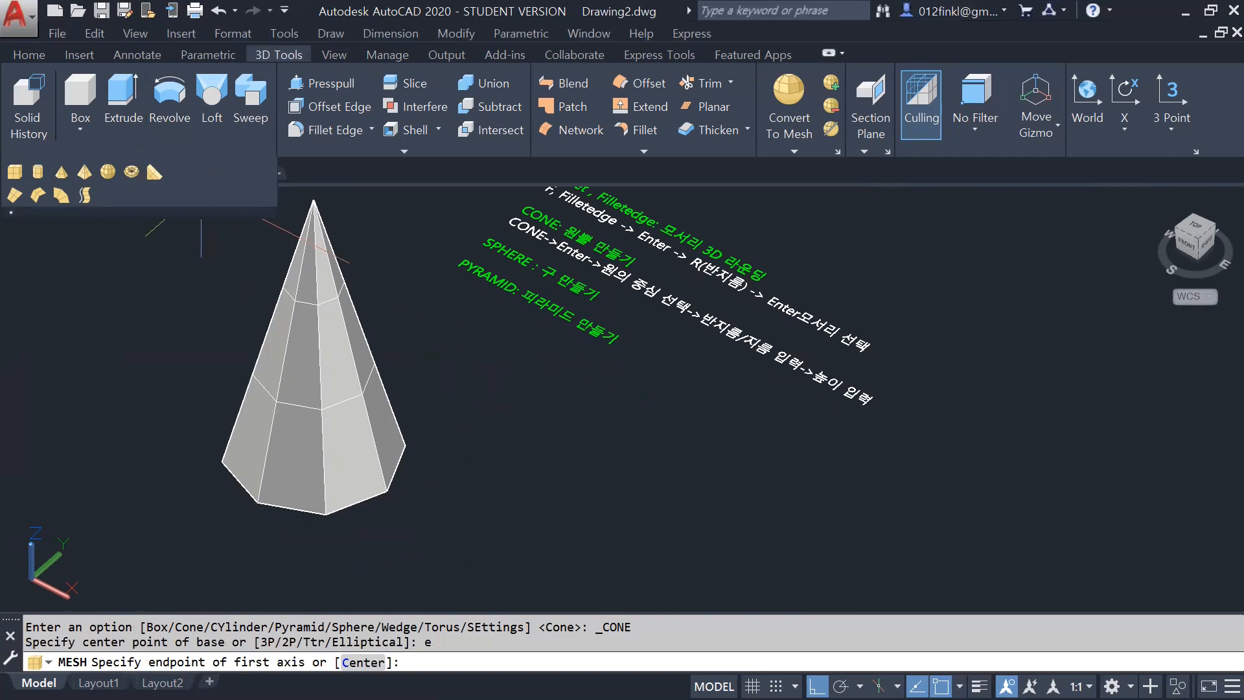
pyautogui.click(547, 502)
pyautogui.click(687, 574)
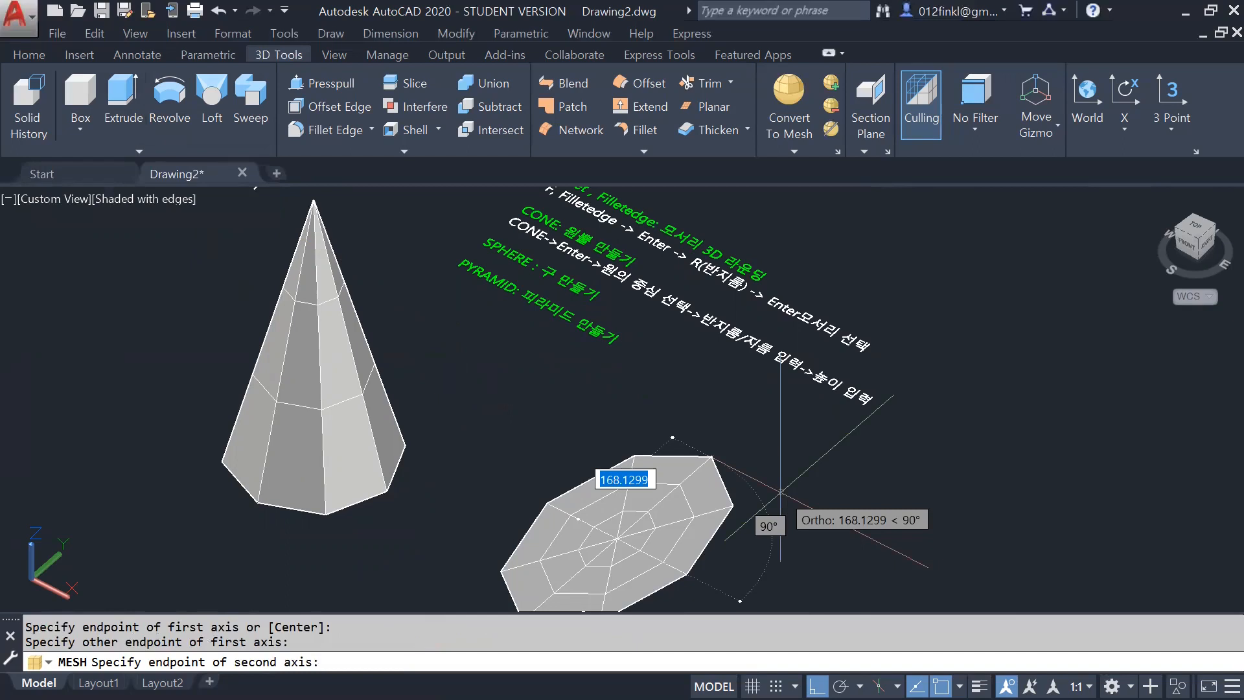
pyautogui.click(780, 492)
pyautogui.scroll(3, 763, 453)
pyautogui.scroll(-3, 745, 436)
pyautogui.keyDown('shift'); pyautogui.moveTo(745, 436); pyautogui.dragTo(632, 478, button='middle'); pyautogui.keyUp('shift')
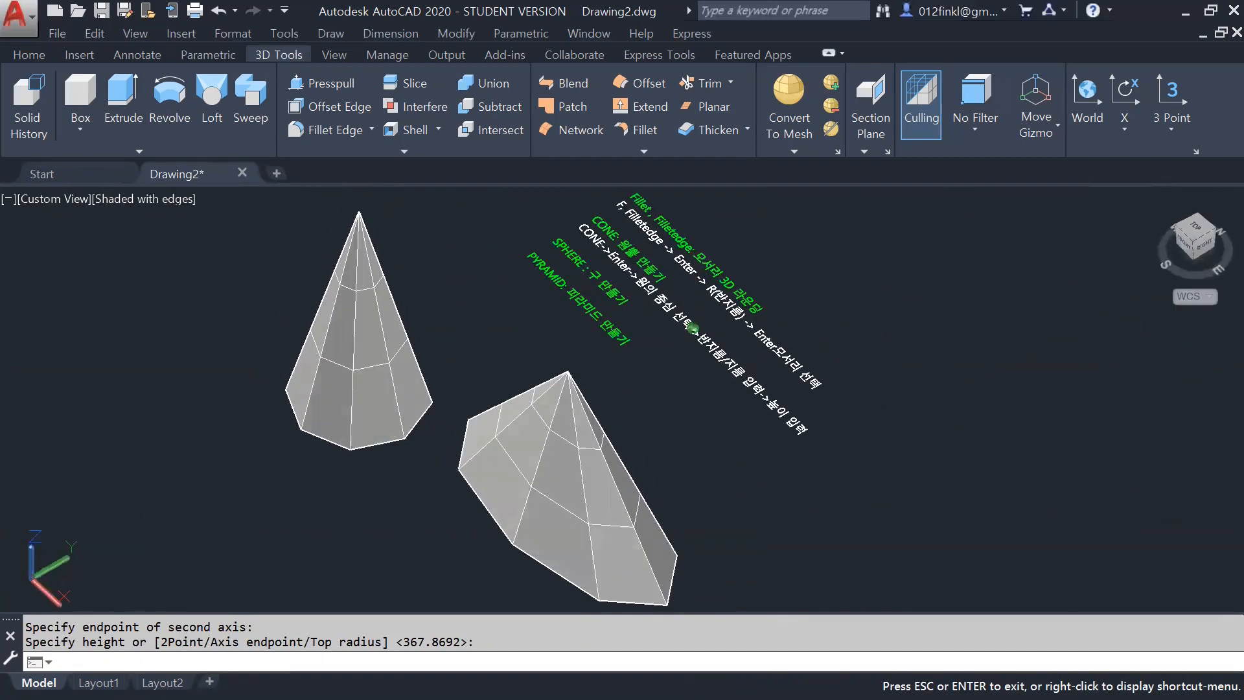
pyautogui.keyDown('shift'); pyautogui.moveTo(519, 480); pyautogui.dragTo(661, 491, button='middle'); pyautogui.keyUp('shift')
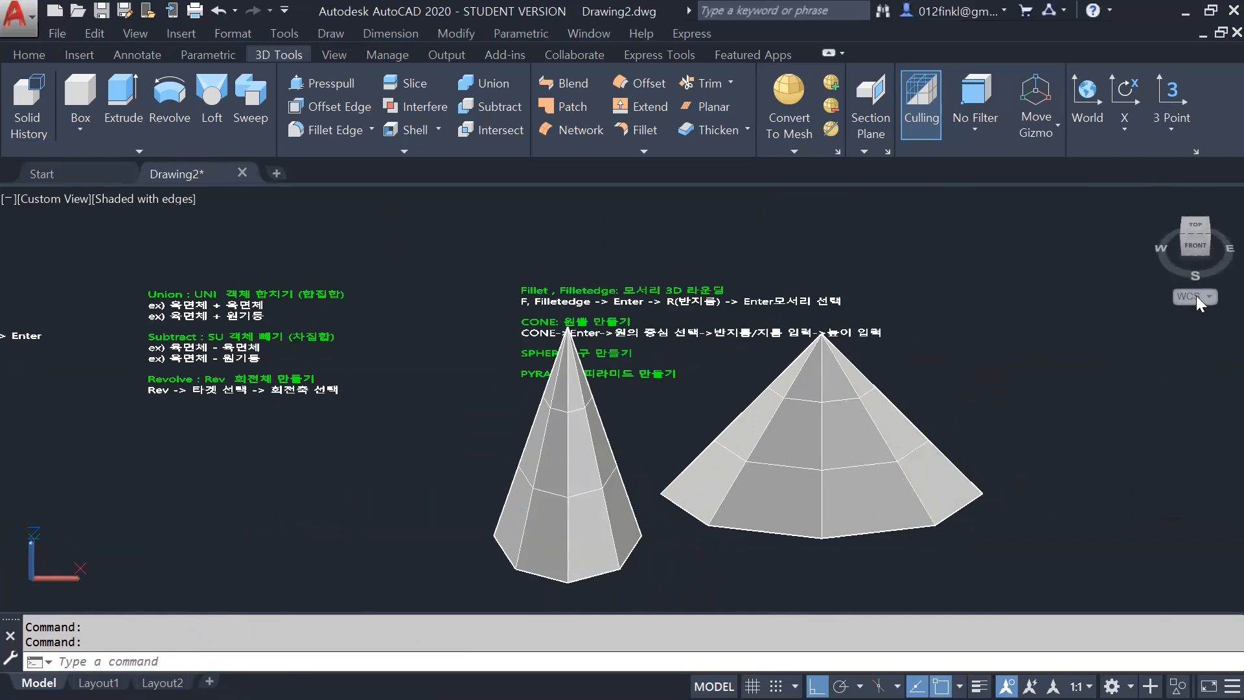
# Step: Return to the Top view and delete both mesh cones below the notes
pyautogui.click(1197, 230)
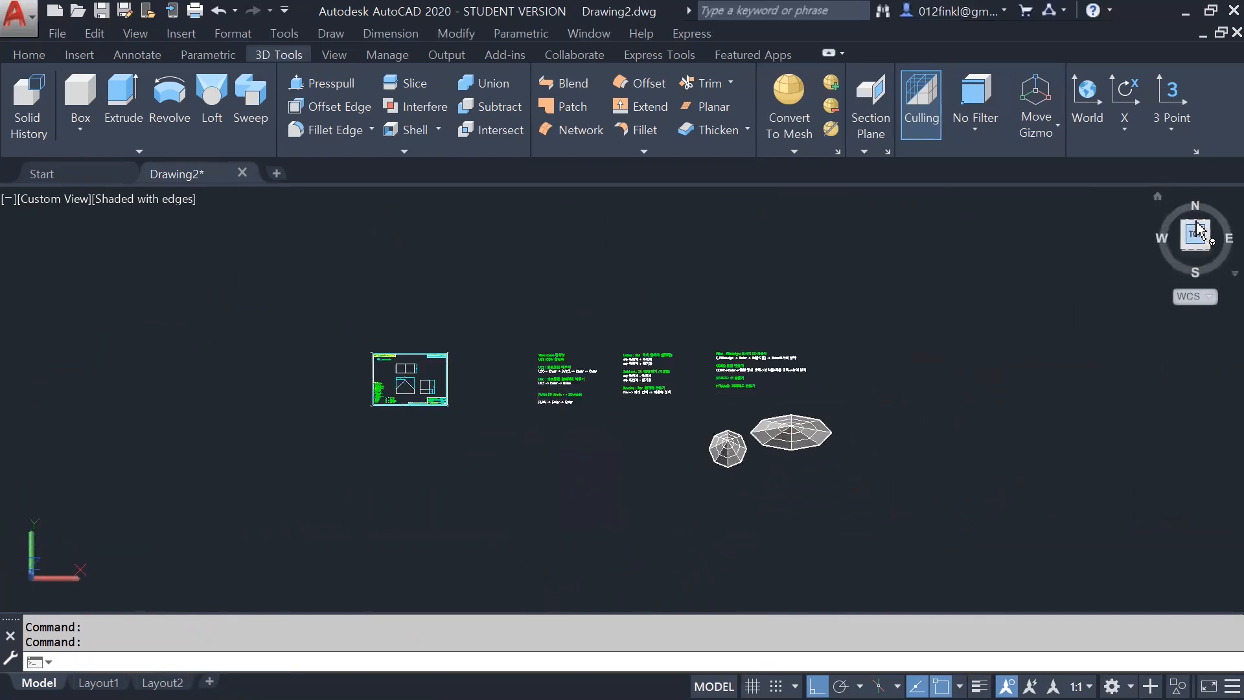
pyautogui.click(834, 489)
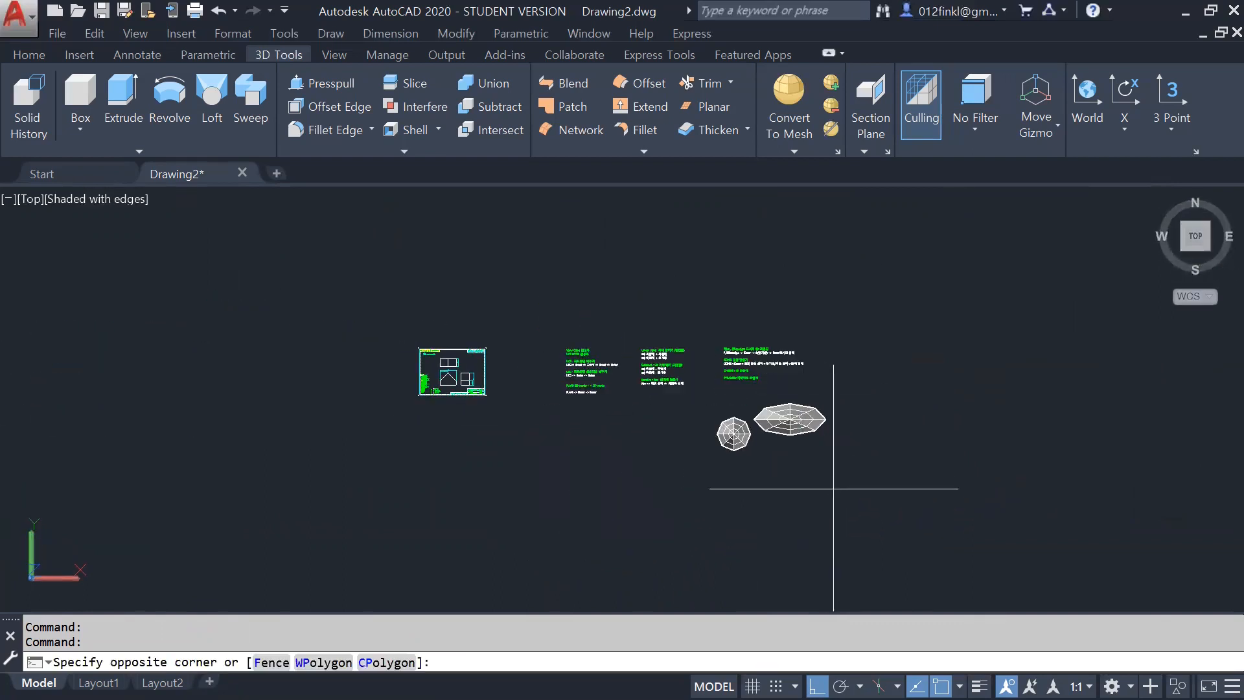
pyautogui.click(694, 417)
pyautogui.press('Delete')
pyautogui.scroll(6, 773, 367)
pyautogui.scroll(2, 765, 350)
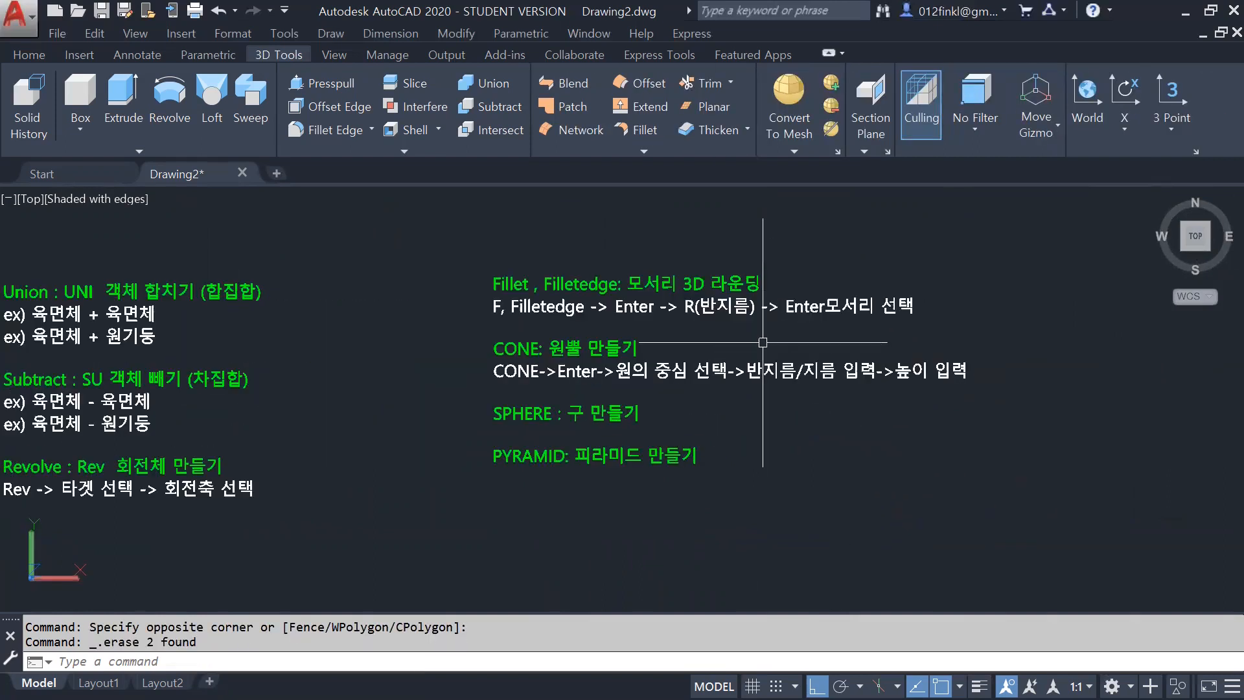
pyautogui.moveTo(758, 383); pyautogui.dragTo(695, 361, button='middle')
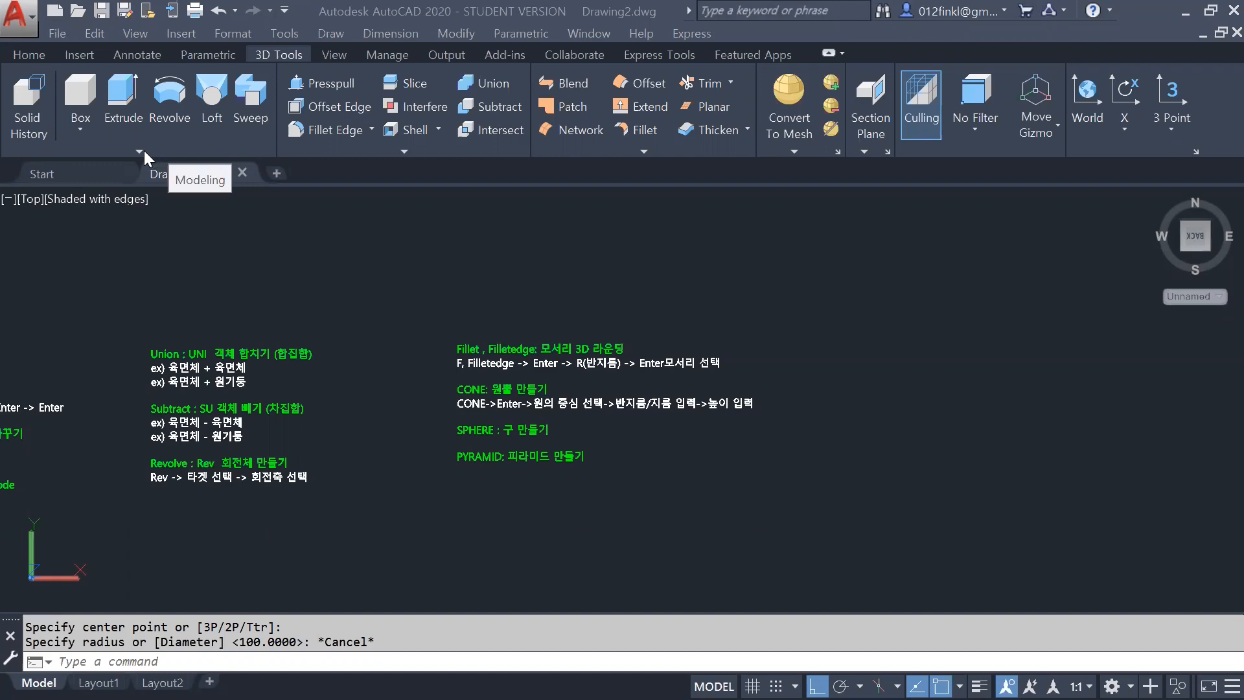
# Step: In a tilted 3D view, create a mesh sphere with a radius of 10 in the empty area below the Pyramid note
pyautogui.click(1208, 252)
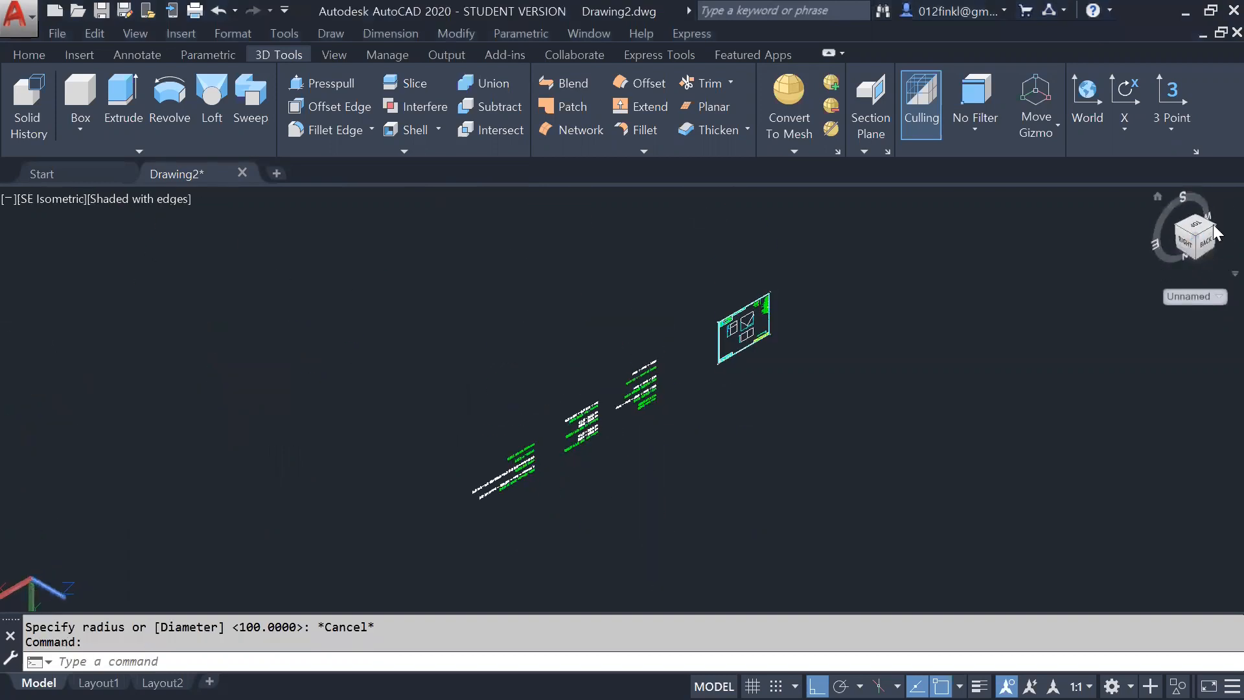
pyautogui.moveTo(908, 289)
pyautogui.keyDown('shift'); pyautogui.mouseDown(button='middle')
pyautogui.moveTo(831, 251)
pyautogui.moveTo(895, 288)
pyautogui.moveTo(791, 330)
pyautogui.moveTo(808, 297)
pyautogui.moveTo(866, 283)
pyautogui.mouseUp(button='middle'); pyautogui.keyUp('shift')
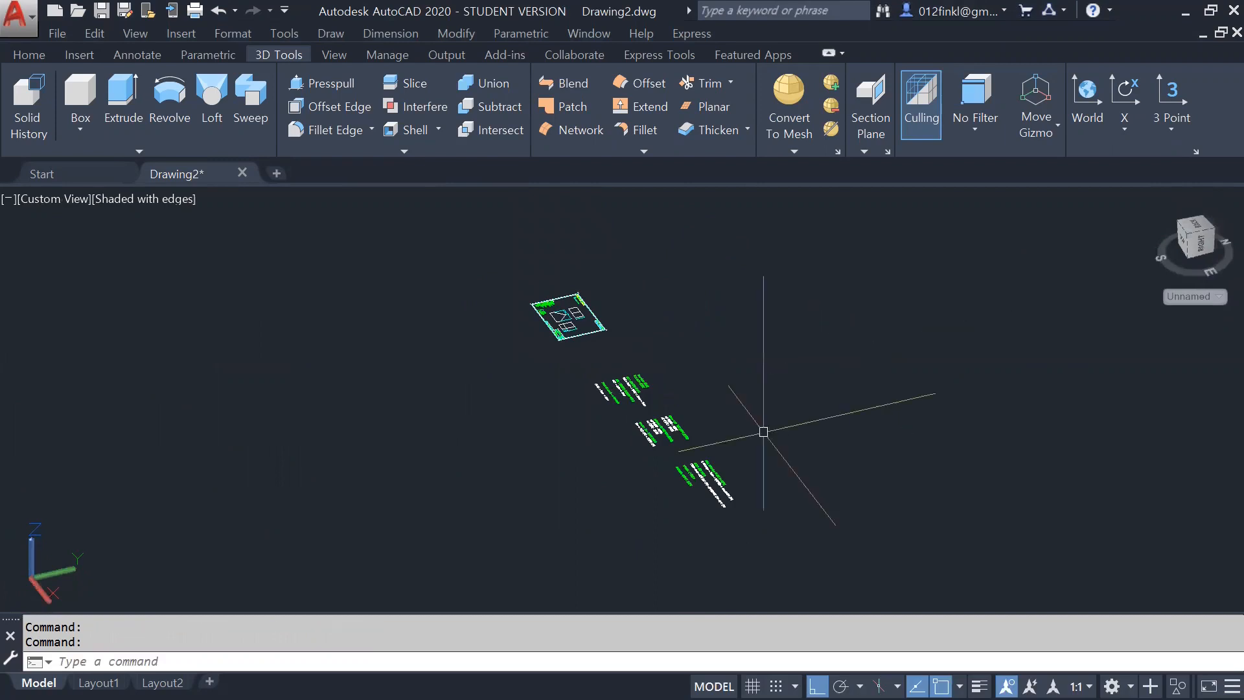
pyautogui.scroll(5, 644, 472)
pyautogui.moveTo(589, 444)
pyautogui.keyDown('shift'); pyautogui.mouseDown(button='middle')
pyautogui.moveTo(633, 473)
pyautogui.moveTo(698, 375)
pyautogui.mouseUp(button='middle'); pyautogui.keyUp('shift')
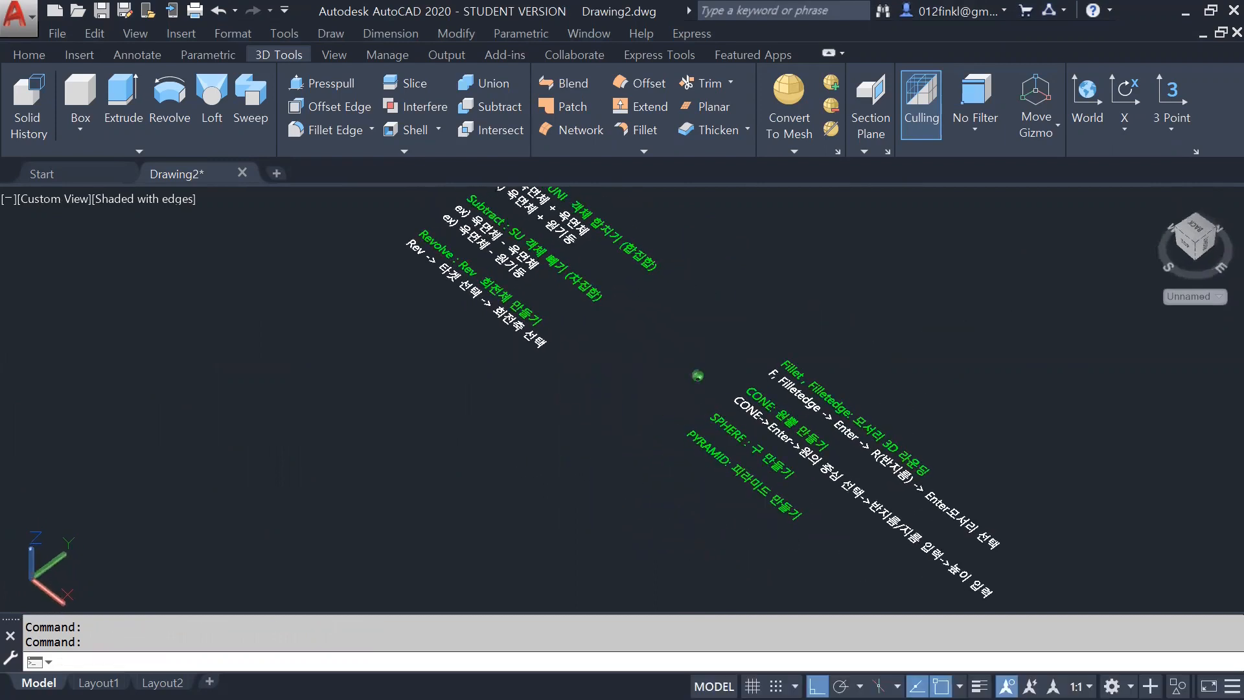
pyautogui.keyDown('shift'); pyautogui.moveTo(661, 522); pyautogui.dragTo(692, 501, button='middle'); pyautogui.keyUp('shift')
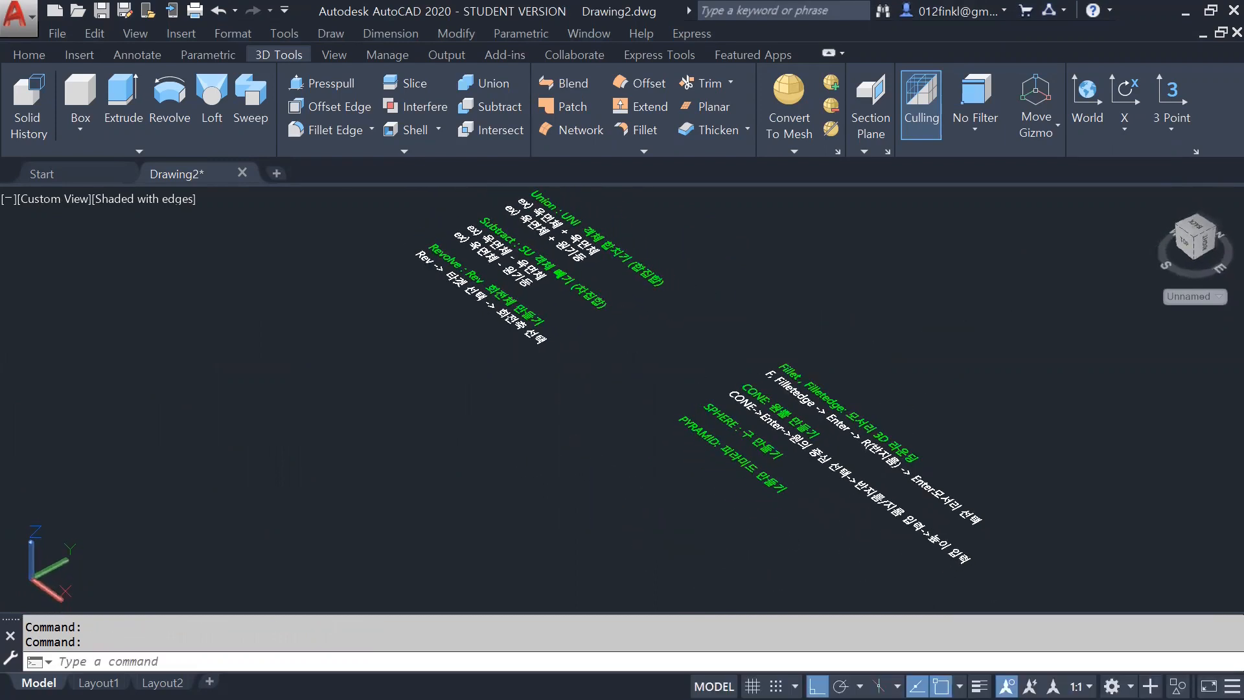
pyautogui.click(140, 151)
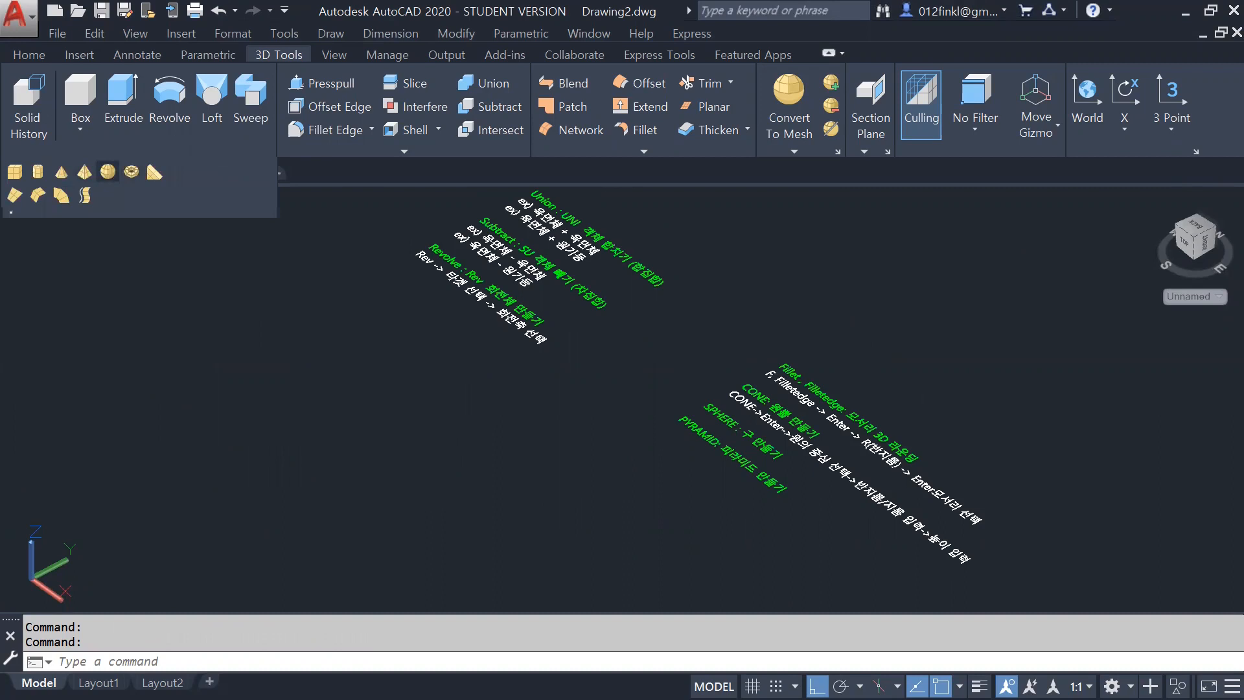
pyautogui.click(108, 171)
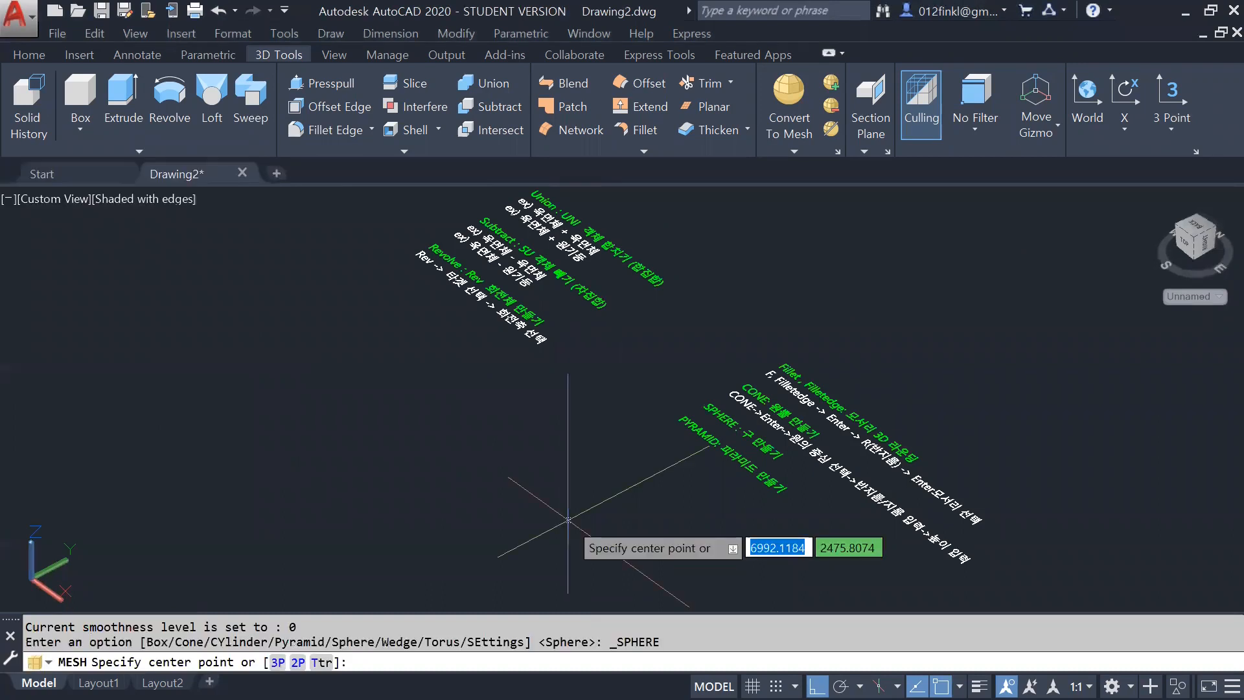
pyautogui.click(579, 473)
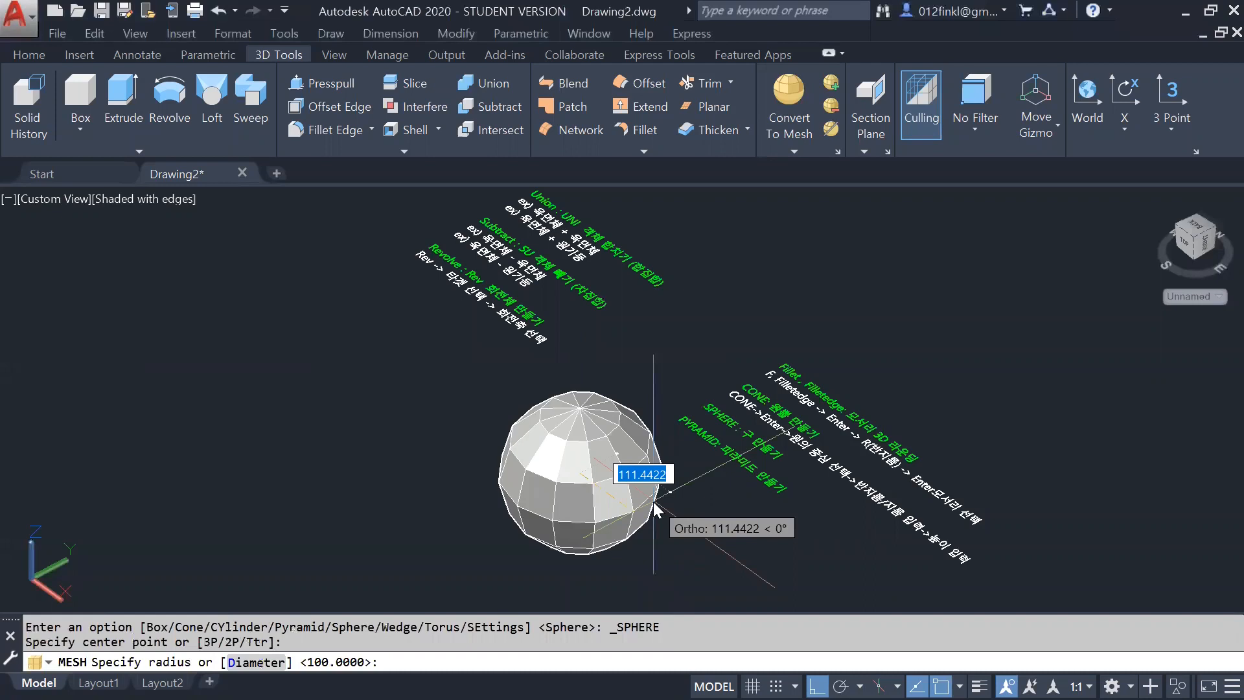
pyautogui.write('10')
pyautogui.press('Return')
pyautogui.scroll(3, 589, 468)
pyautogui.scroll(3, 586, 454)
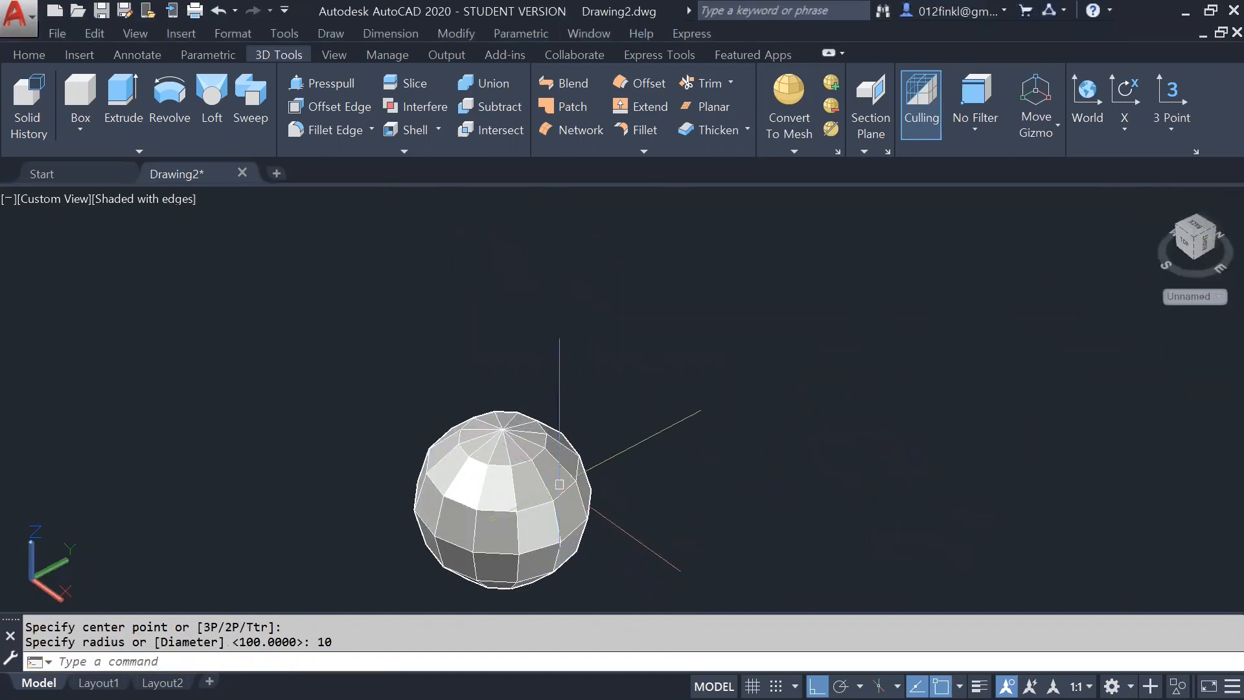
pyautogui.scroll(-3, 538, 557)
pyautogui.scroll(3, 521, 609)
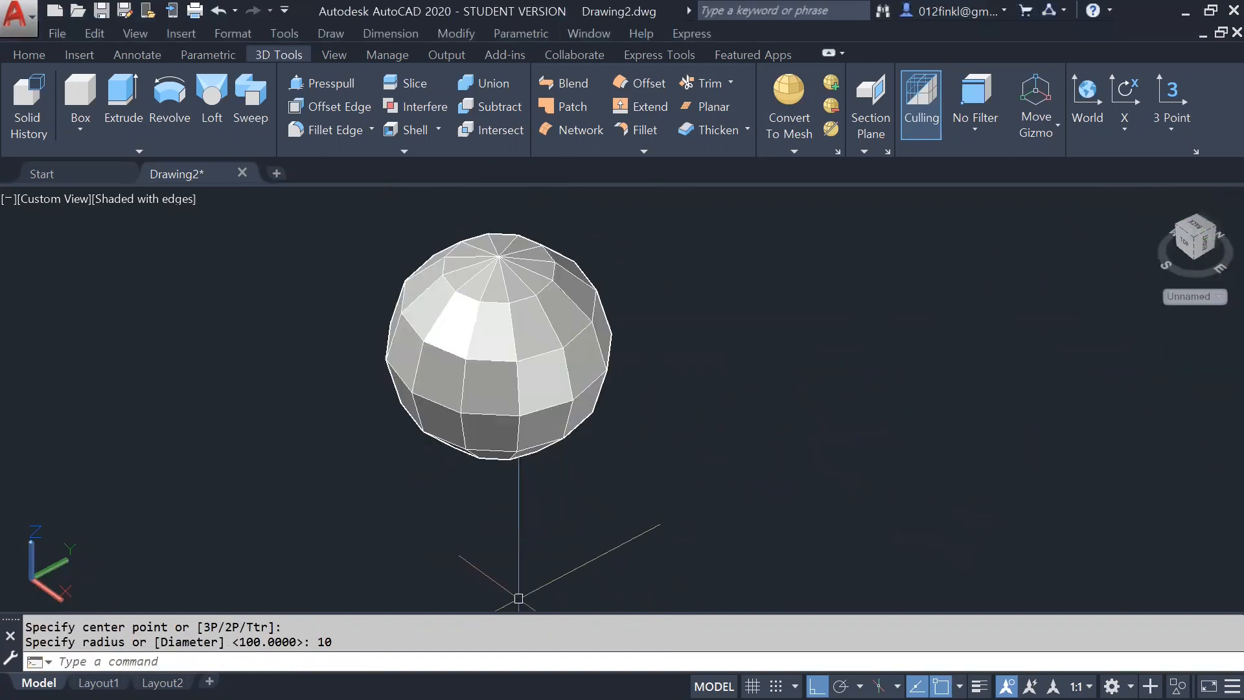
pyautogui.write('TR')
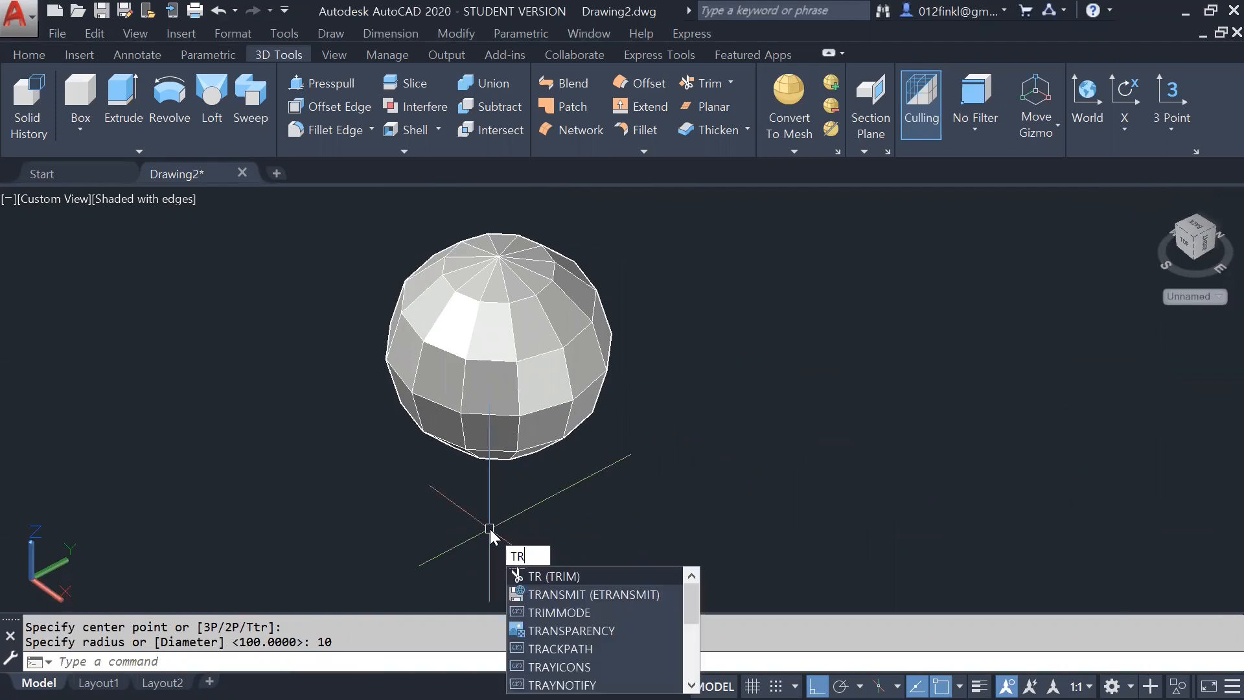
pyautogui.press('BackSpace')
pyautogui.press('BackSpace')
pyautogui.write('tr')
pyautogui.press('Return')
pyautogui.press('Escape')
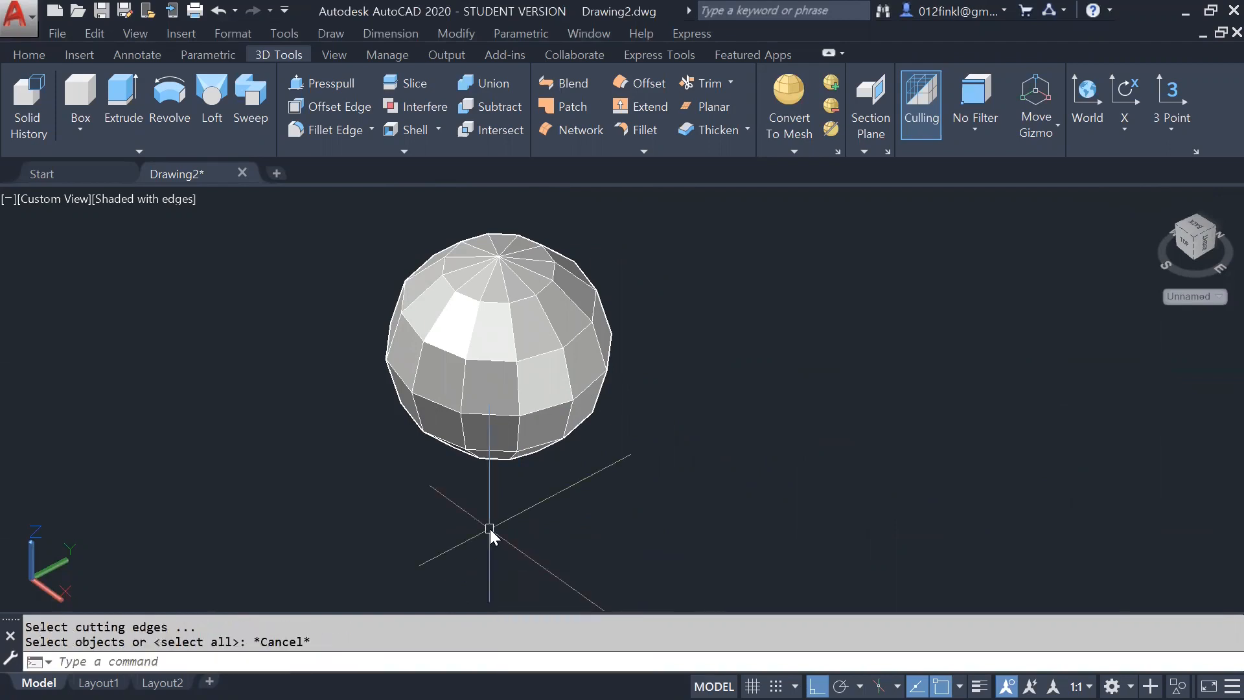
# Step: Regenerate the drawing display with the mesh sphere in the 3D view
pyautogui.write('re')
pyautogui.press('Return')
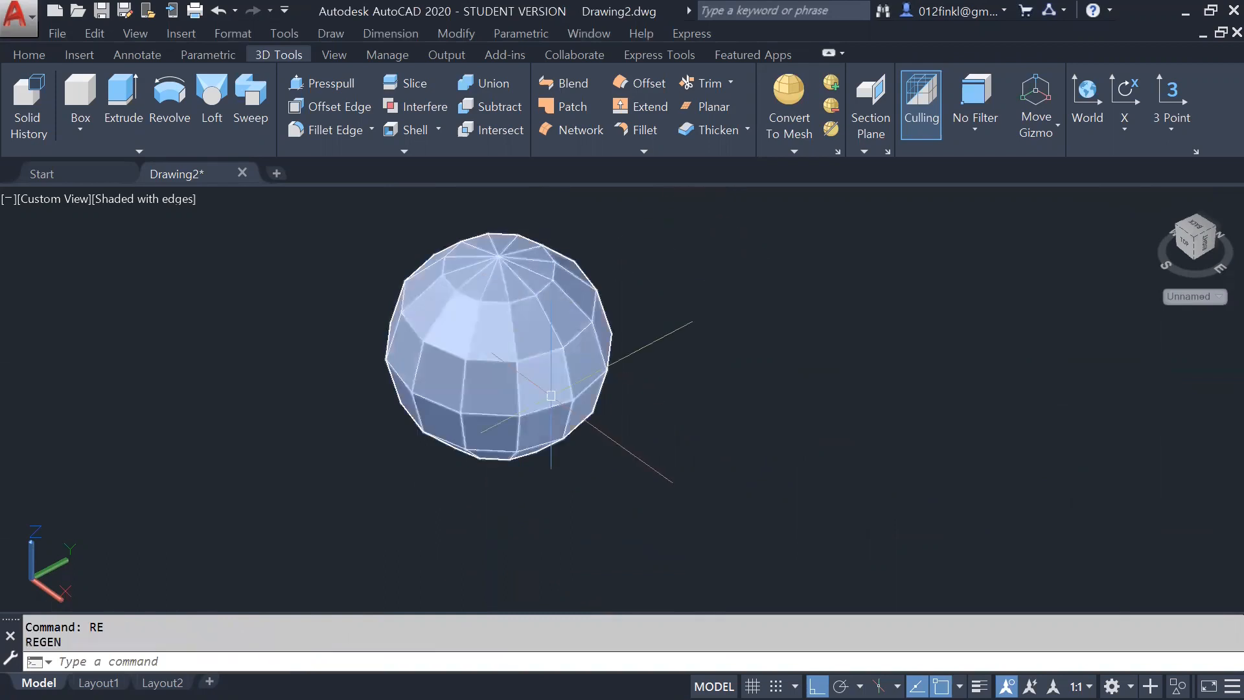
pyautogui.keyDown('shift'); pyautogui.moveTo(606, 411); pyautogui.dragTo(538, 438, button='middle'); pyautogui.keyUp('shift')
pyautogui.scroll(-8, 538, 438)
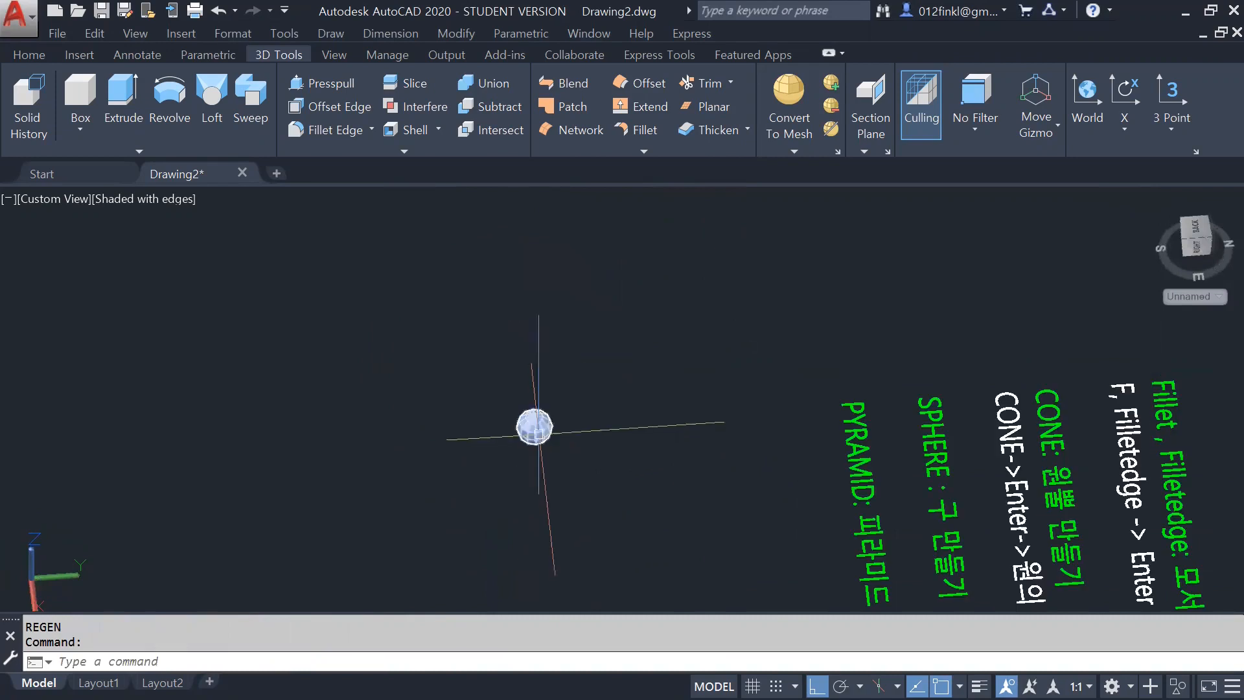
pyautogui.keyDown('shift'); pyautogui.moveTo(651, 385); pyautogui.dragTo(677, 369, button='middle'); pyautogui.keyUp('shift')
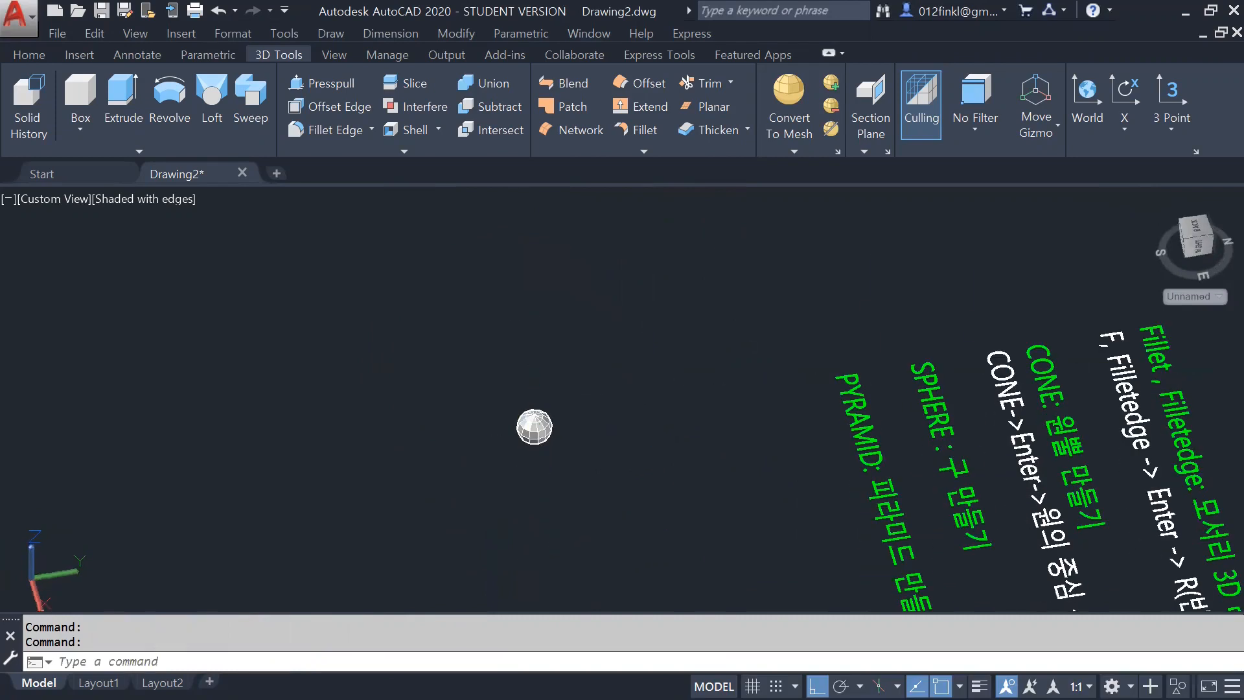
pyautogui.write('plan')
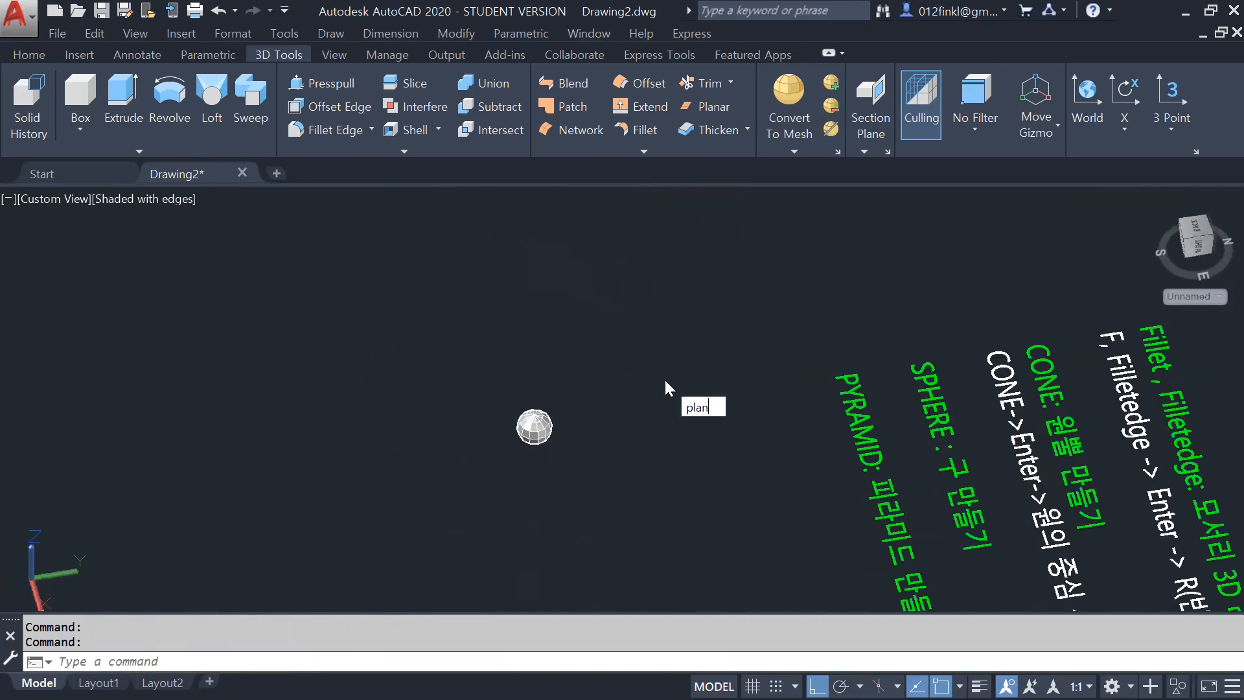
pyautogui.press('Return')
pyautogui.press('Escape')
pyautogui.press('Escape')
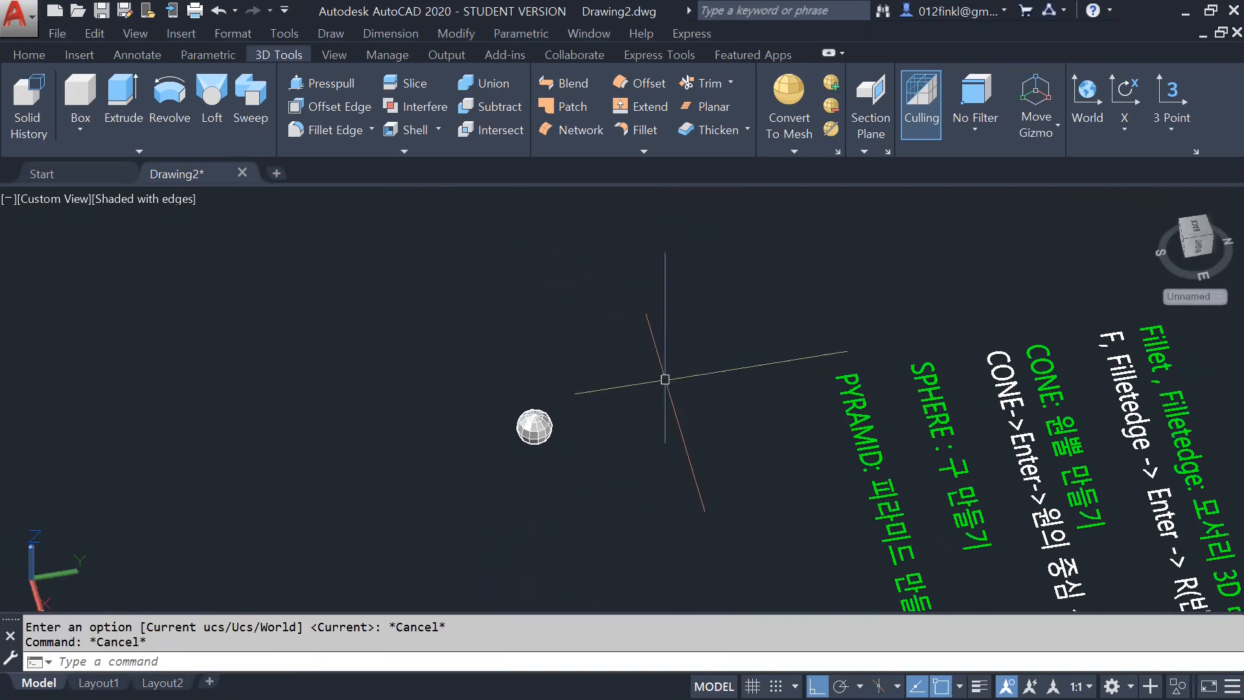
pyautogui.write('usc')
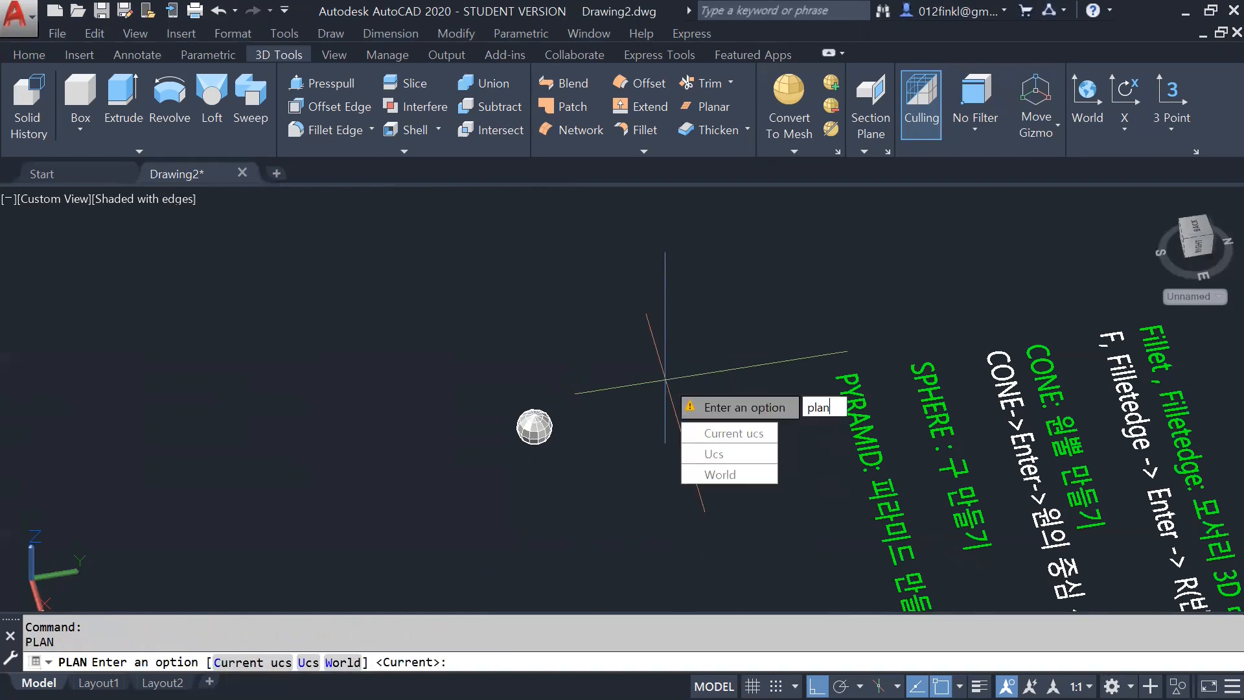
pyautogui.press('Escape')
pyautogui.press('Escape')
pyautogui.write('usc')
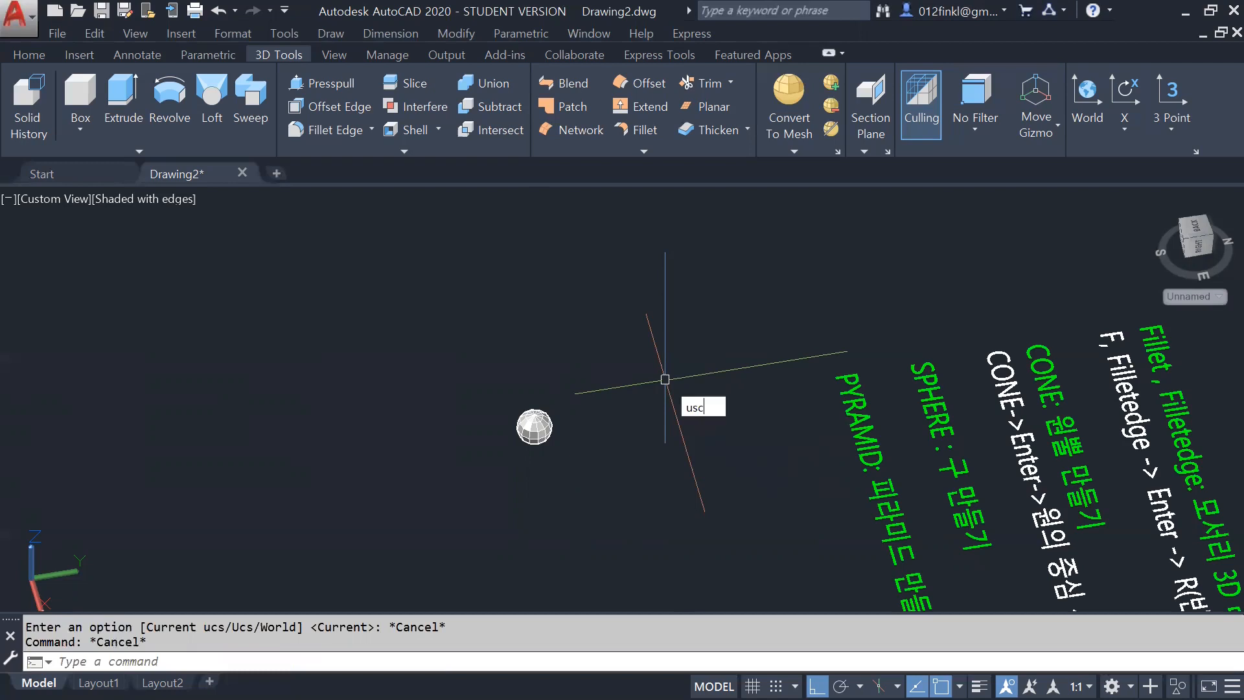
pyautogui.press('Return')
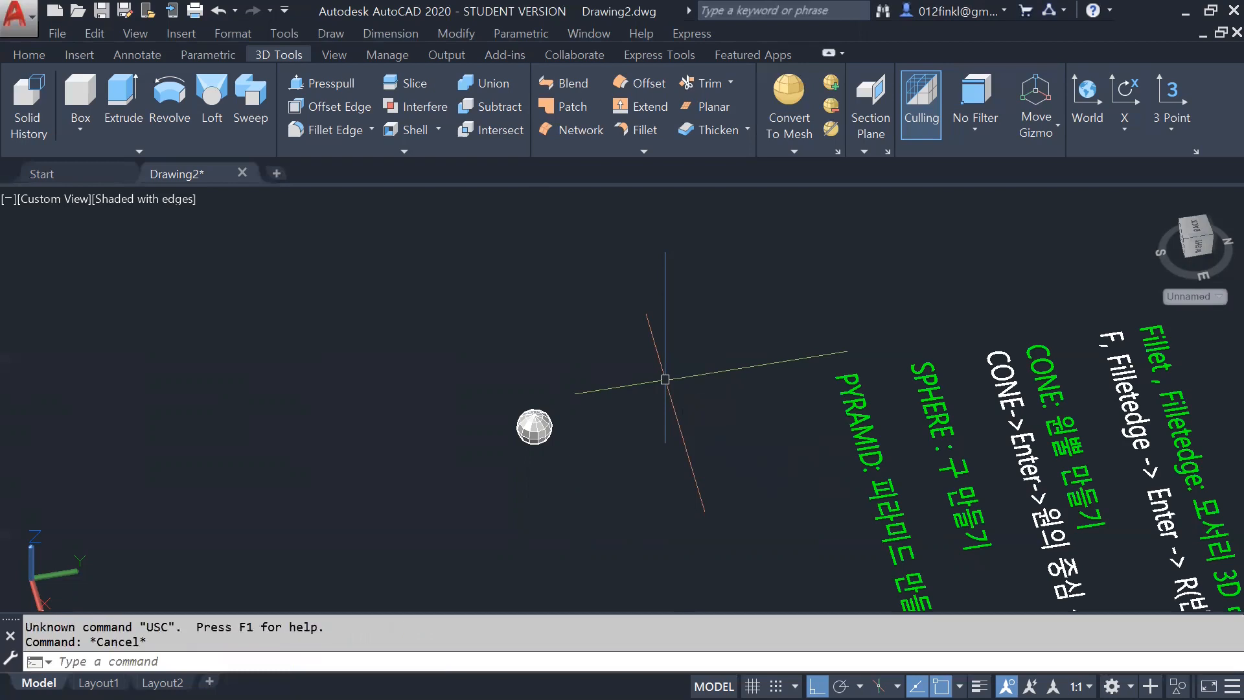
# Step: Reset the UCS to World and switch to the plan view of the current UCS
pyautogui.write('ucs')
pyautogui.press('Return')
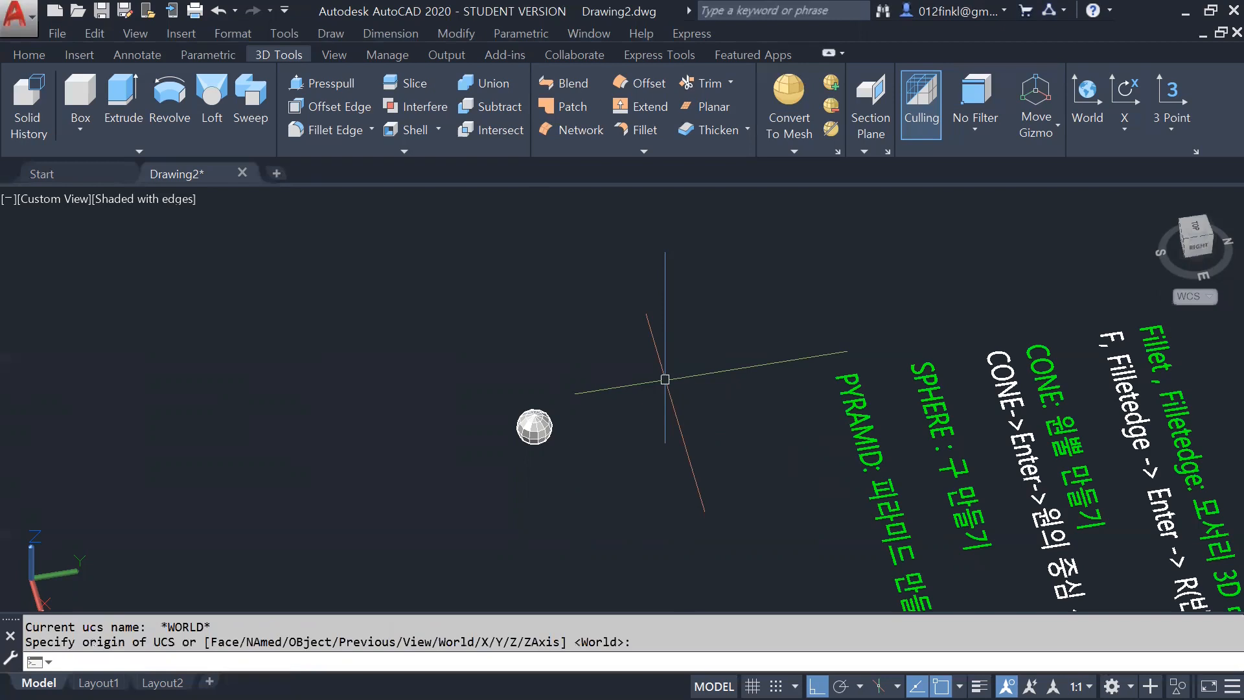
pyautogui.press('Return')
pyautogui.write('plan')
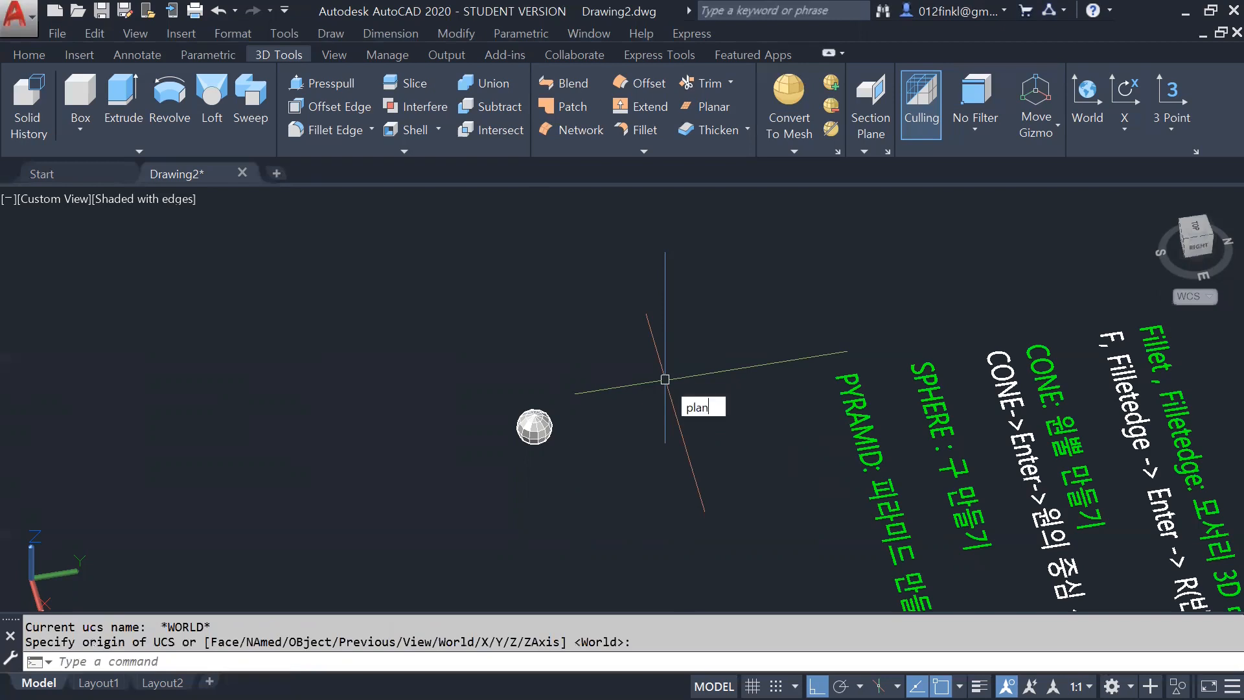
pyautogui.press('Return')
pyautogui.press('Return')
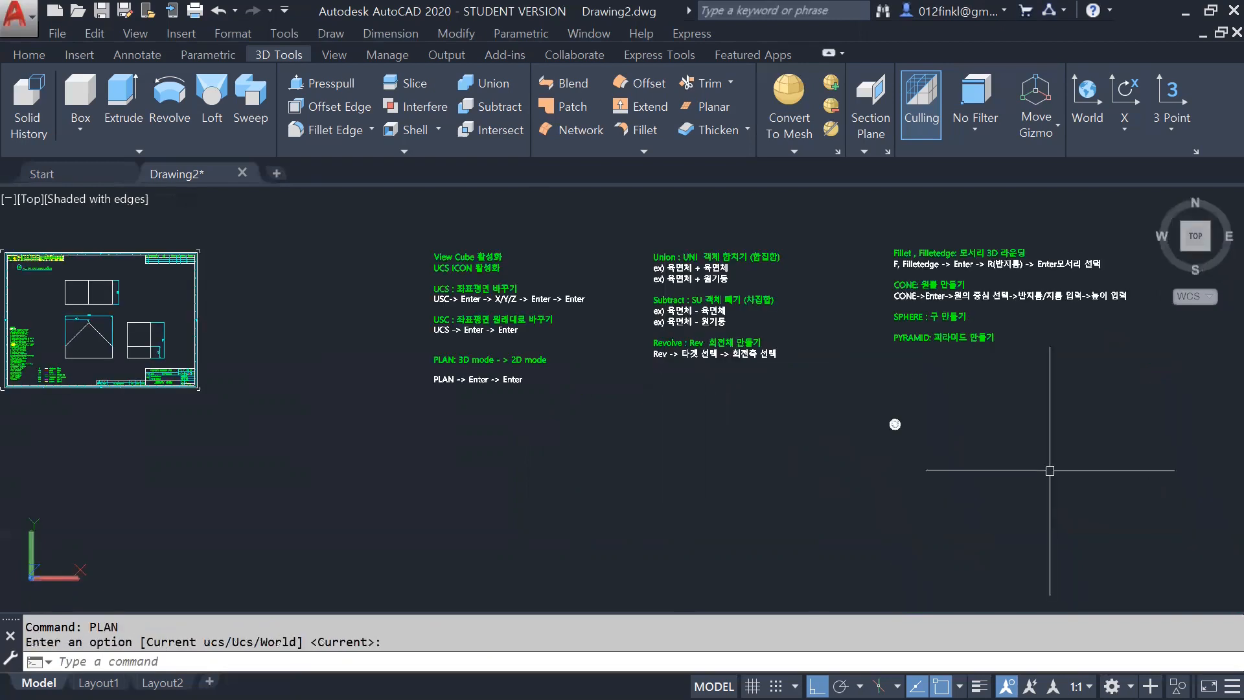
# Step: Delete the mesh sphere below the Pyramid note
pyautogui.press('Escape')
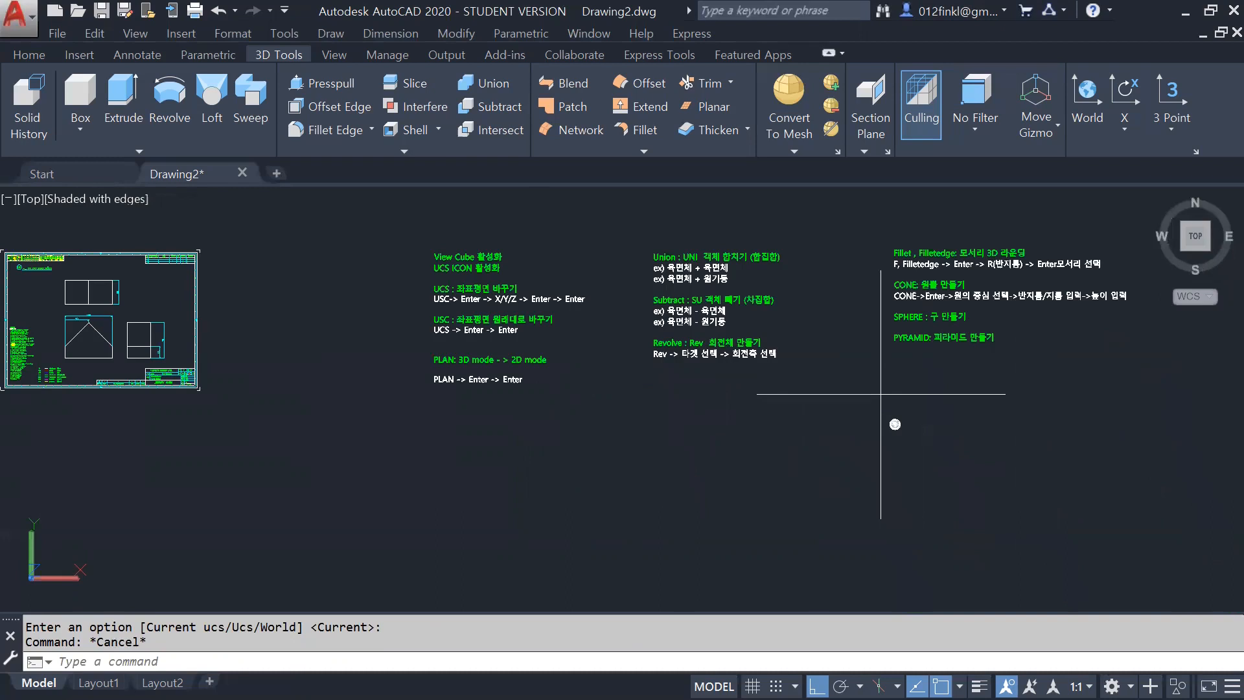
pyautogui.moveTo(882, 394); pyautogui.dragTo(923, 453)
pyautogui.press('Delete')
pyautogui.scroll(4, 1004, 371)
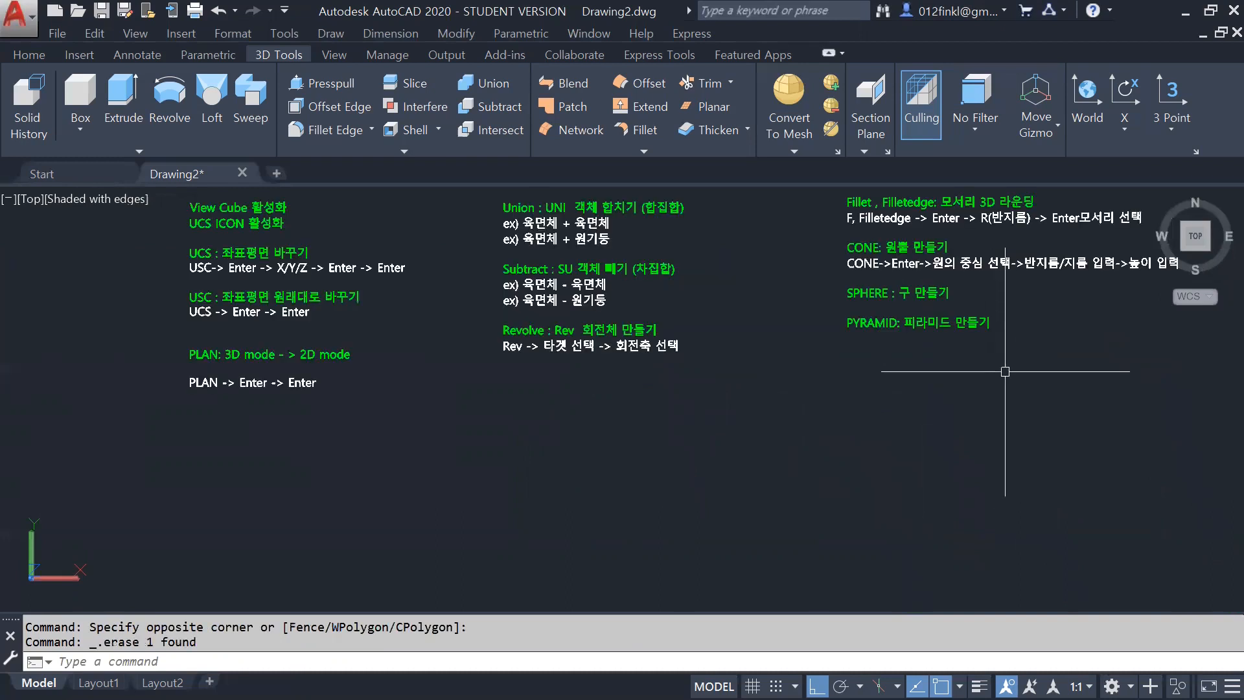
# Step: Create a four-sided mesh pyramid below the Pyramid note with a base radius of 100 and a height of 150
pyautogui.click(137, 146)
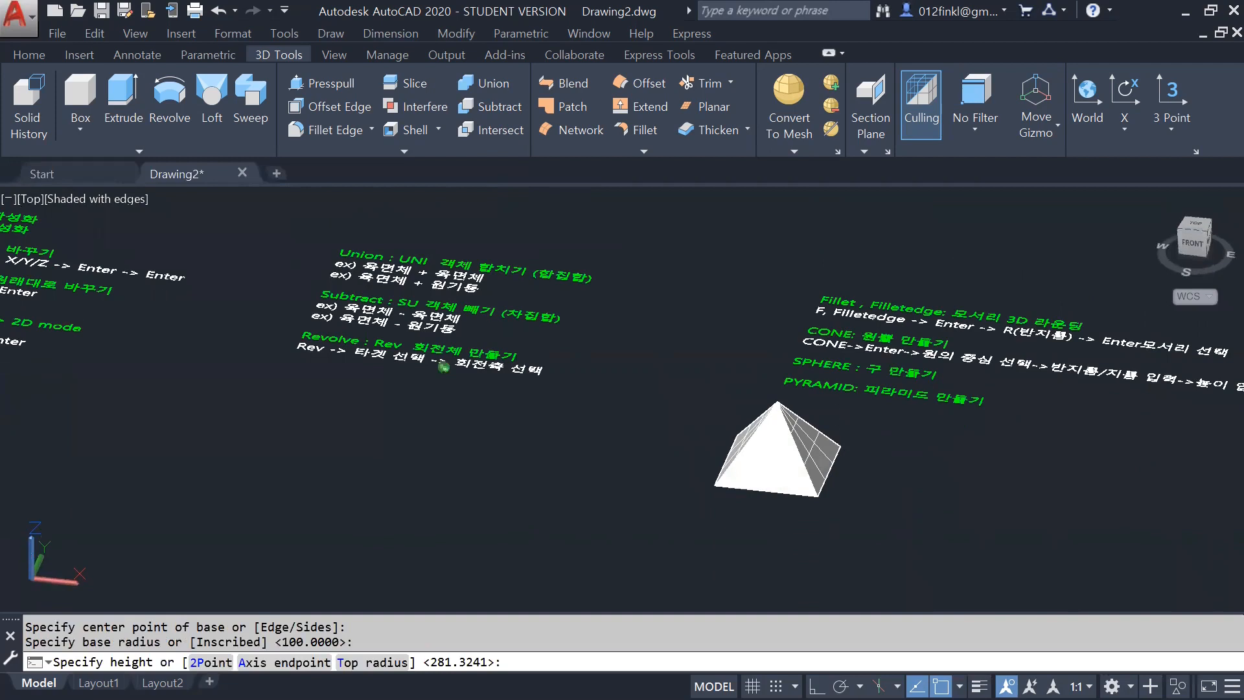
pyautogui.press('Escape')
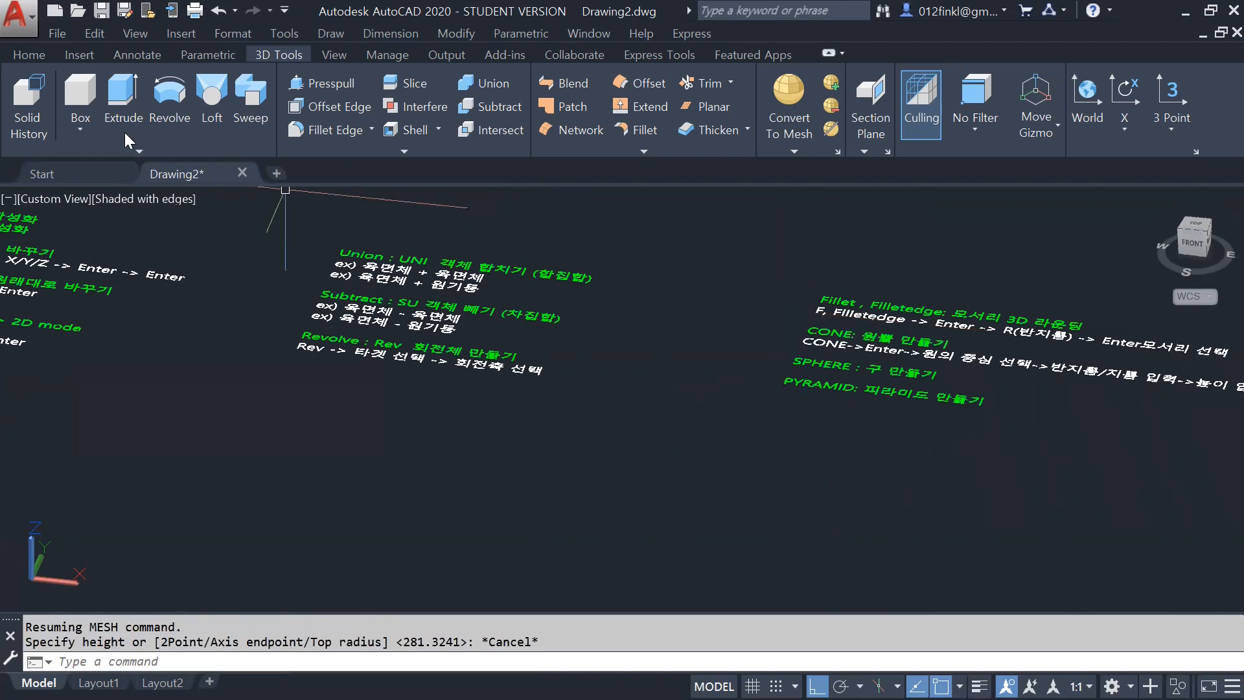
pyautogui.click(132, 150)
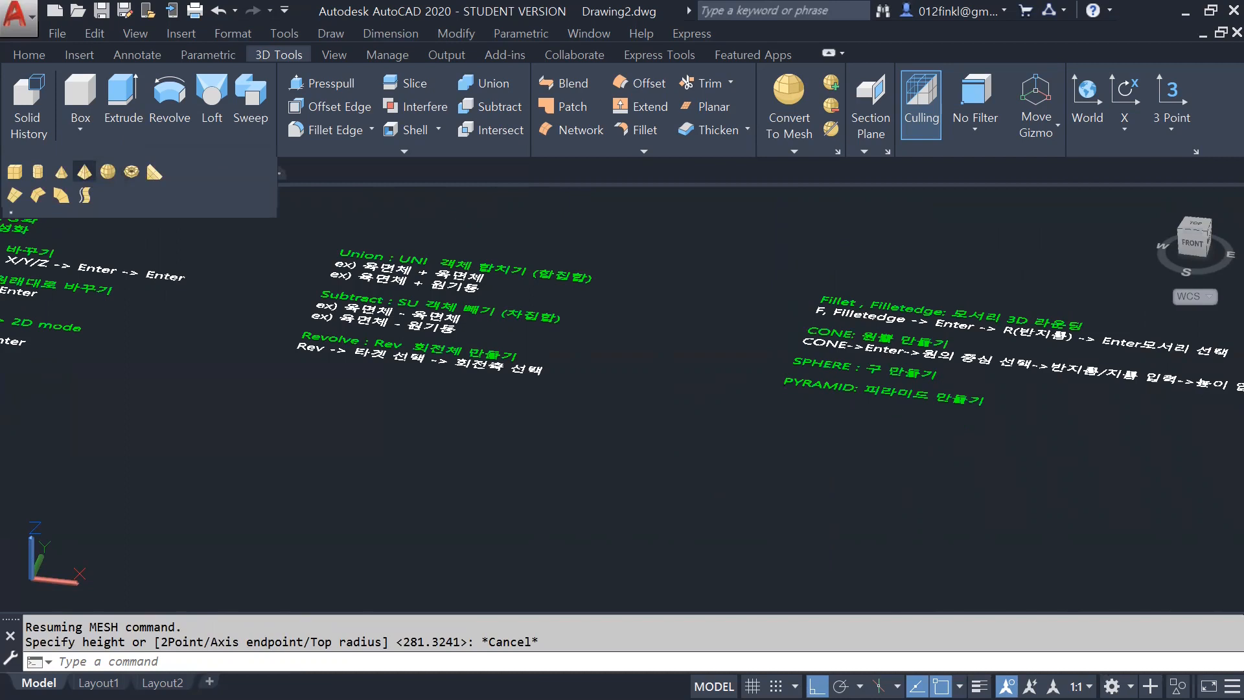
pyautogui.click(85, 172)
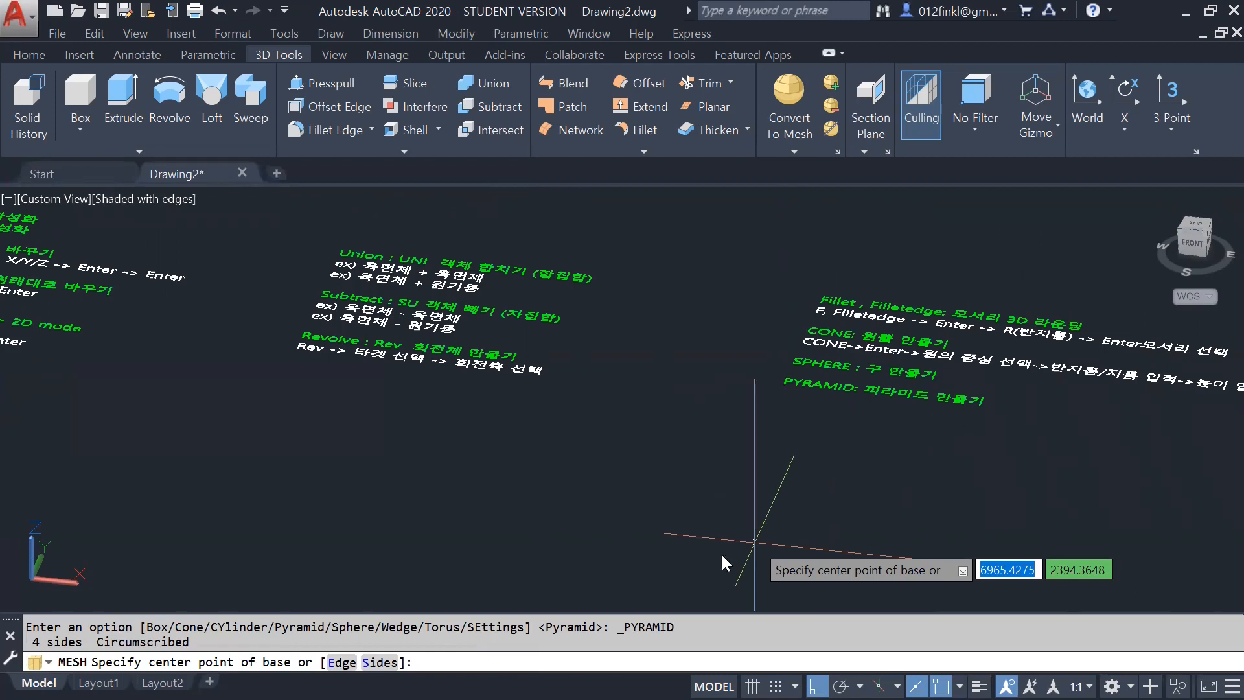
pyautogui.click(755, 542)
pyautogui.write('100')
pyautogui.press('Return')
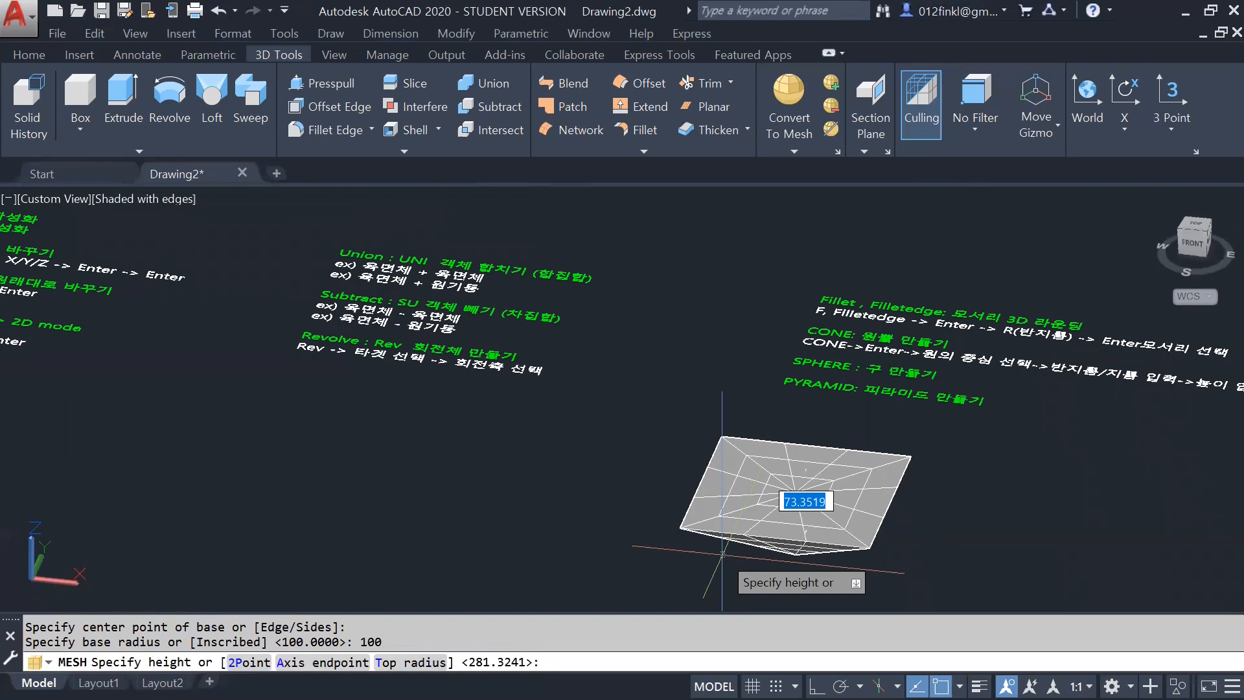
pyautogui.write('150')
pyautogui.press('Return')
pyautogui.keyDown('shift'); pyautogui.moveTo(722, 554); pyautogui.dragTo(847, 455, button='middle'); pyautogui.keyUp('shift')
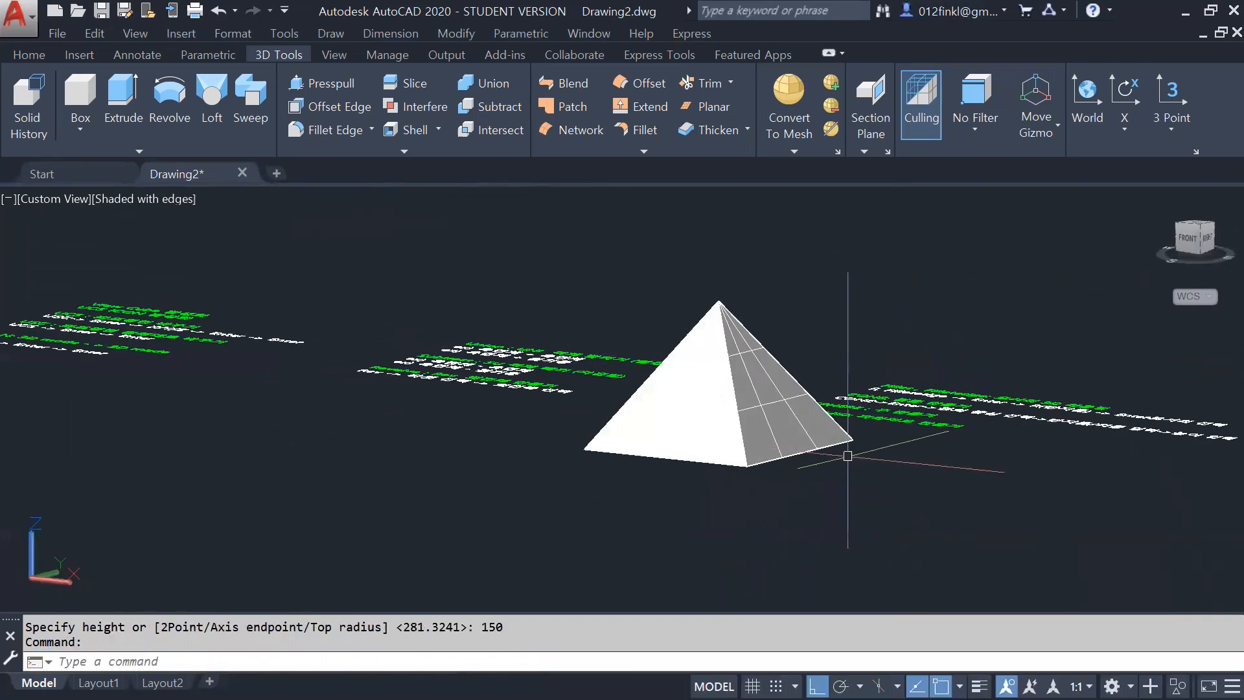
# Step: Delete the mesh pyramid and return to the Top view with the notes in sight
pyautogui.click(989, 543)
pyautogui.click(836, 438)
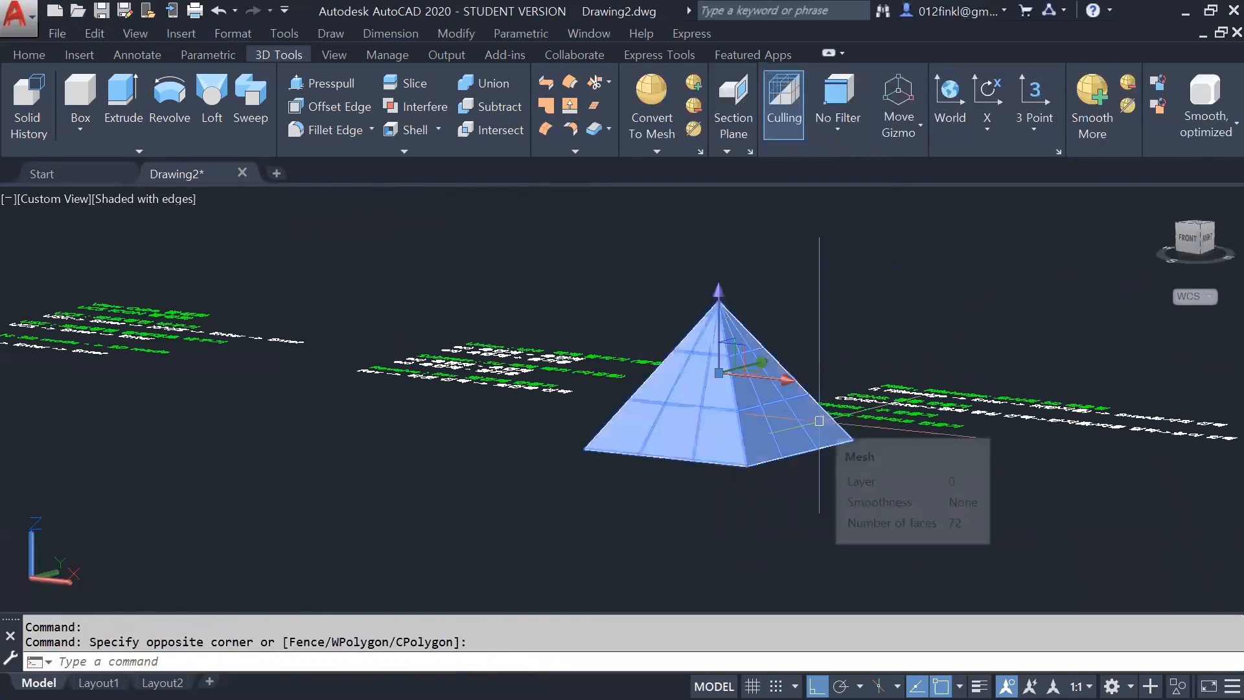
pyautogui.press('Delete')
pyautogui.keyDown('shift'); pyautogui.moveTo(572, 411); pyautogui.dragTo(711, 510, button='middle'); pyautogui.keyUp('shift')
pyautogui.keyDown('shift'); pyautogui.moveTo(711, 510); pyautogui.dragTo(580, 571); pyautogui.keyUp('shift')
pyautogui.click(1196, 235)
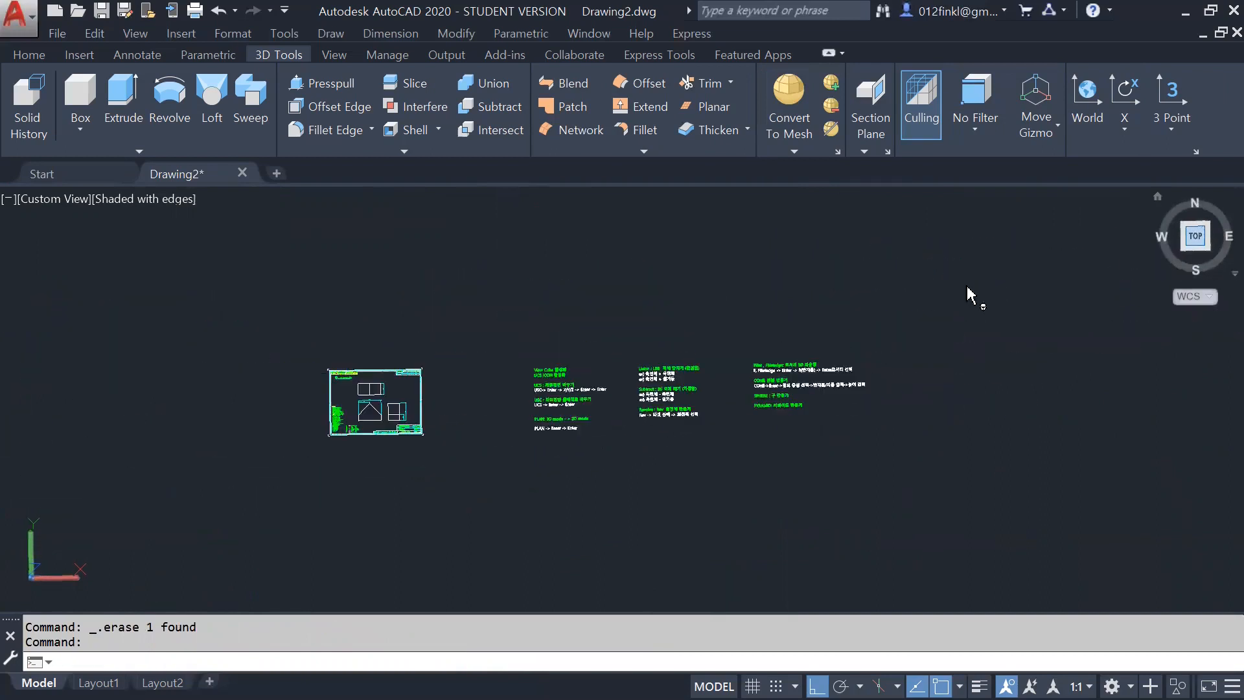
pyautogui.scroll(6, 836, 431)
pyautogui.moveTo(866, 445); pyautogui.dragTo(720, 385, button='middle')
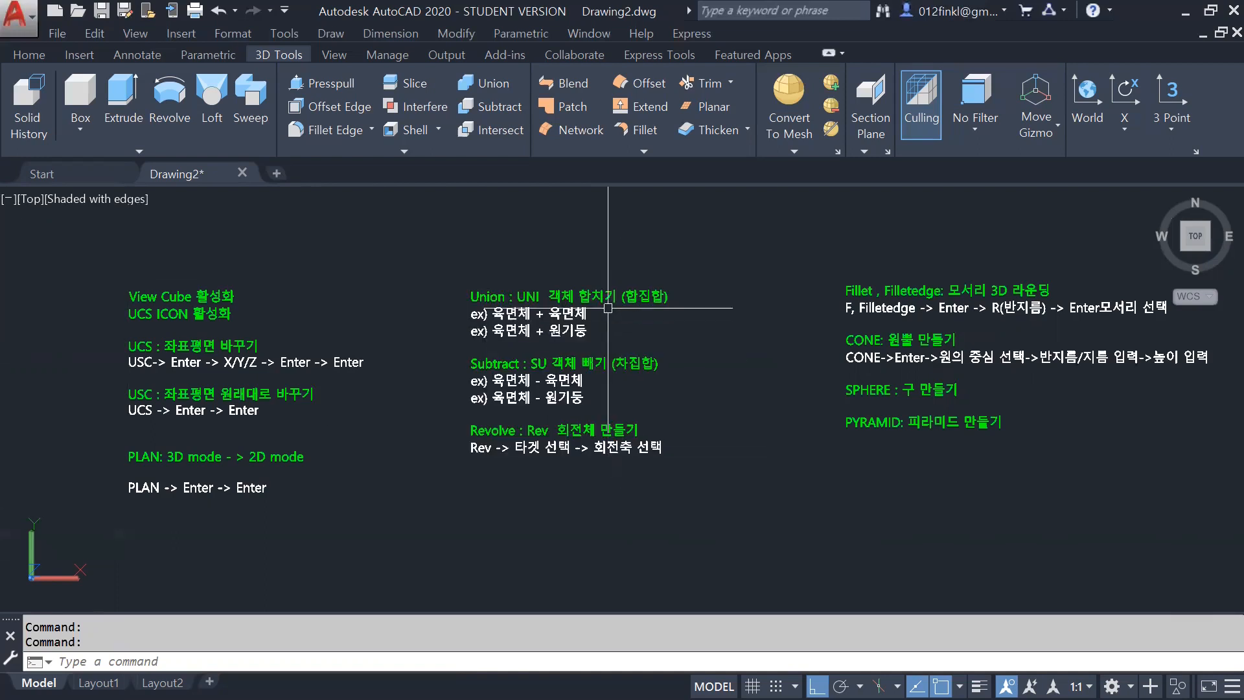
pyautogui.moveTo(614, 302)
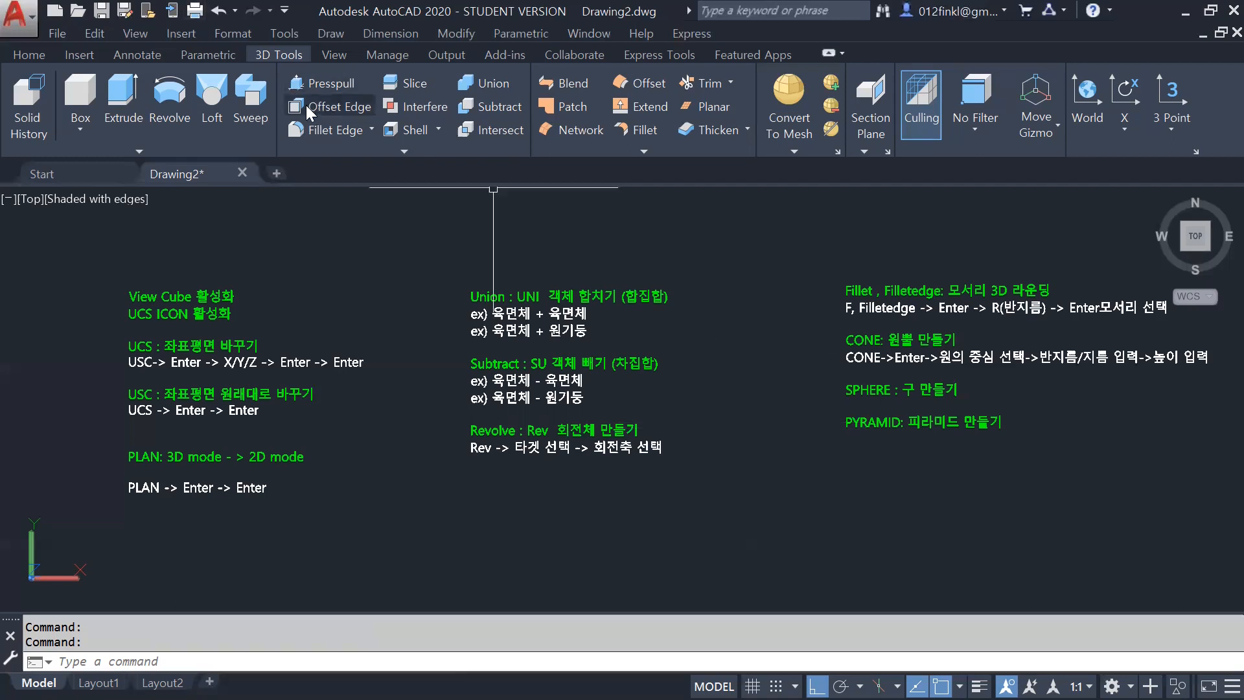
pyautogui.click(150, 151)
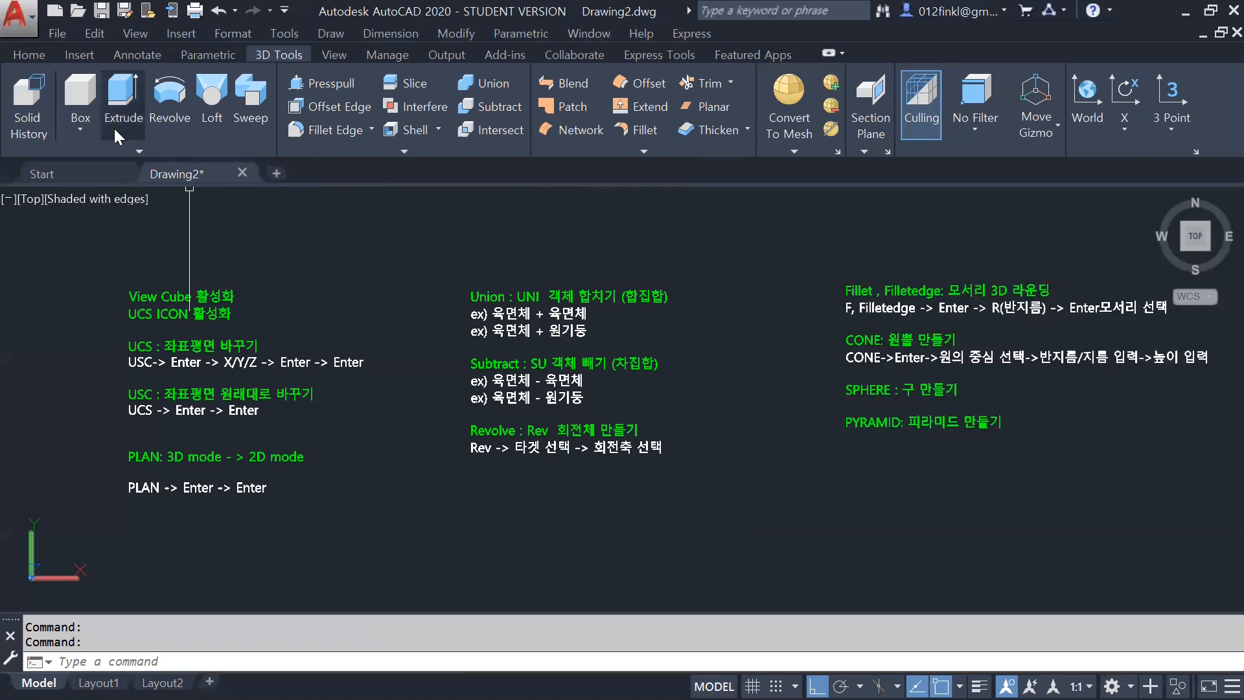
pyautogui.click(135, 151)
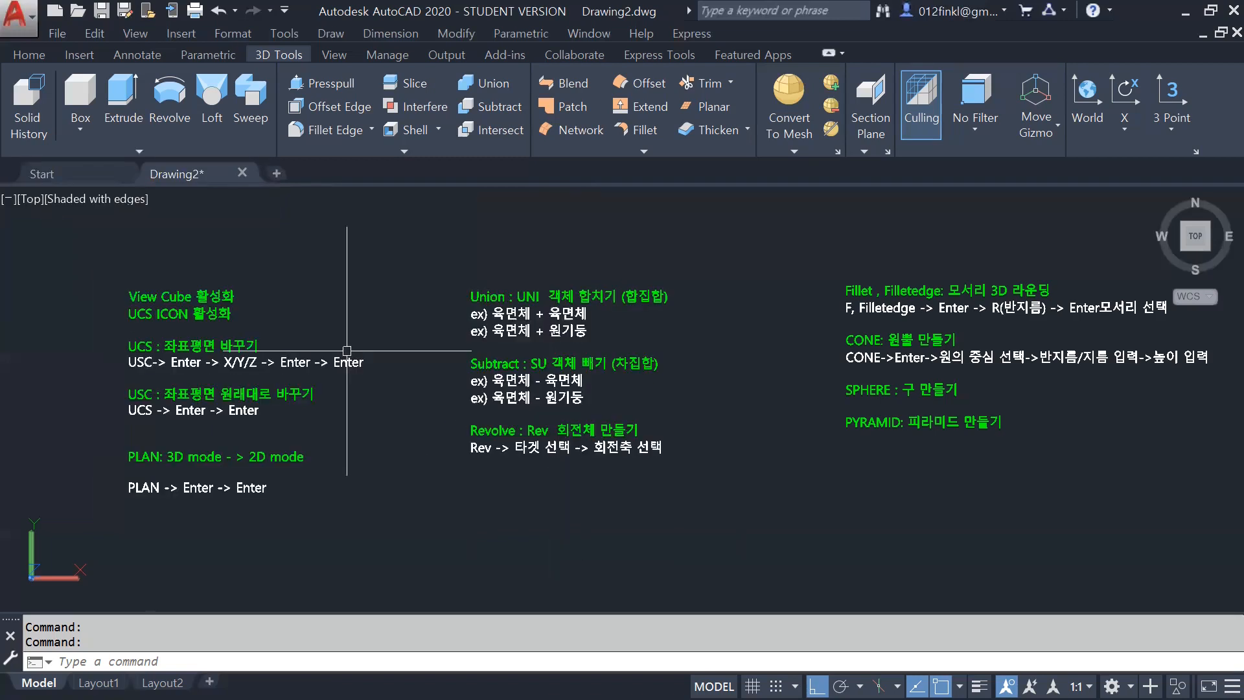
pyautogui.click(285, 10)
pyautogui.click(285, 10)
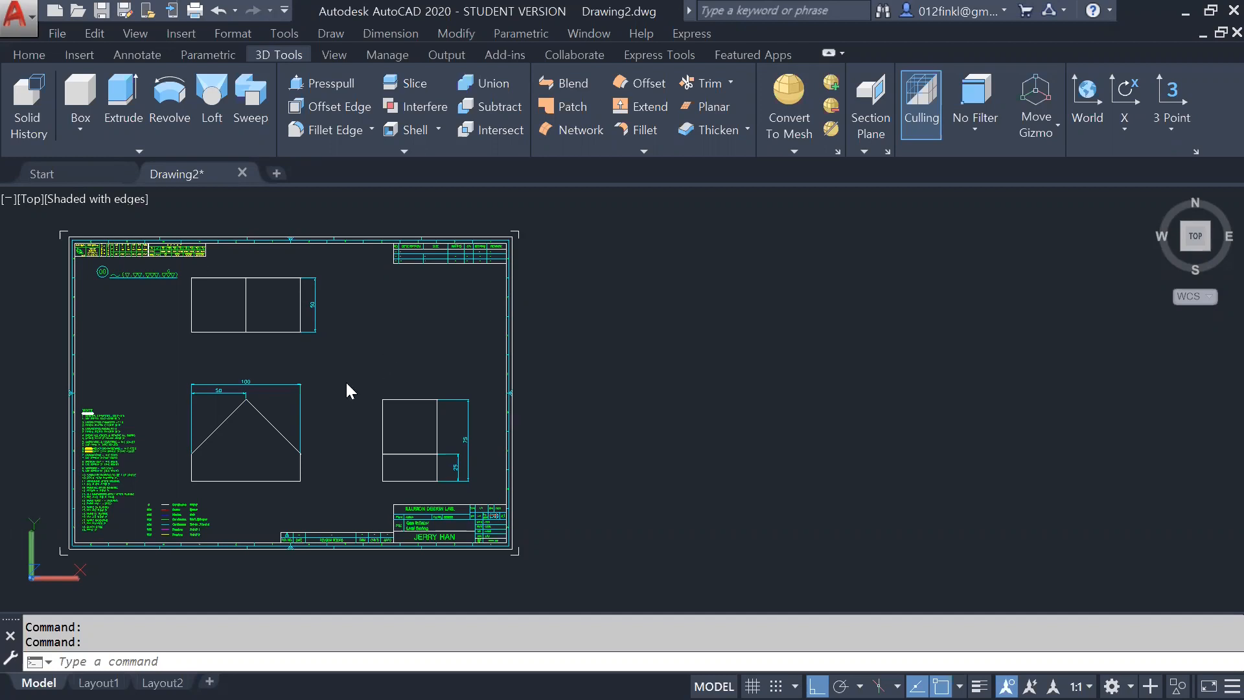
# Step: Examine the dimensioned top, front and side views on the drawing sheet
pyautogui.scroll(-5, 170, 446)
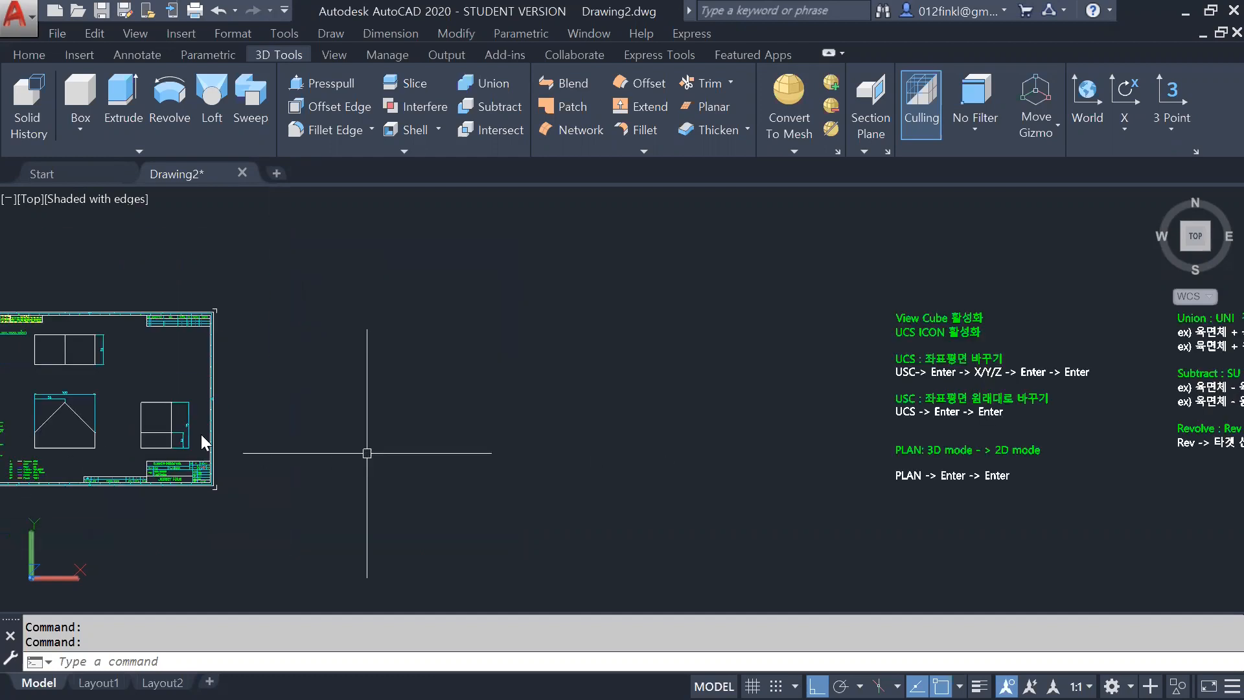
pyautogui.moveTo(243, 418); pyautogui.dragTo(536, 475, button='middle')
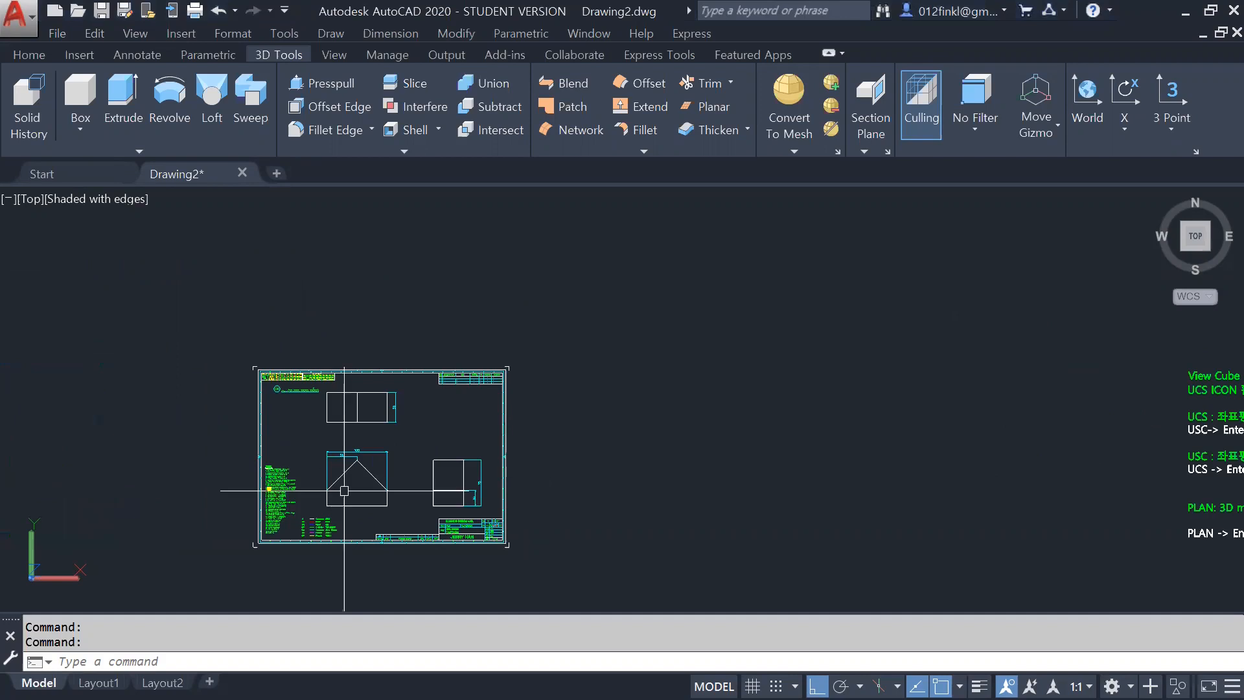
pyautogui.scroll(5, 344, 490)
pyautogui.moveTo(486, 508); pyautogui.dragTo(417, 495, button='middle')
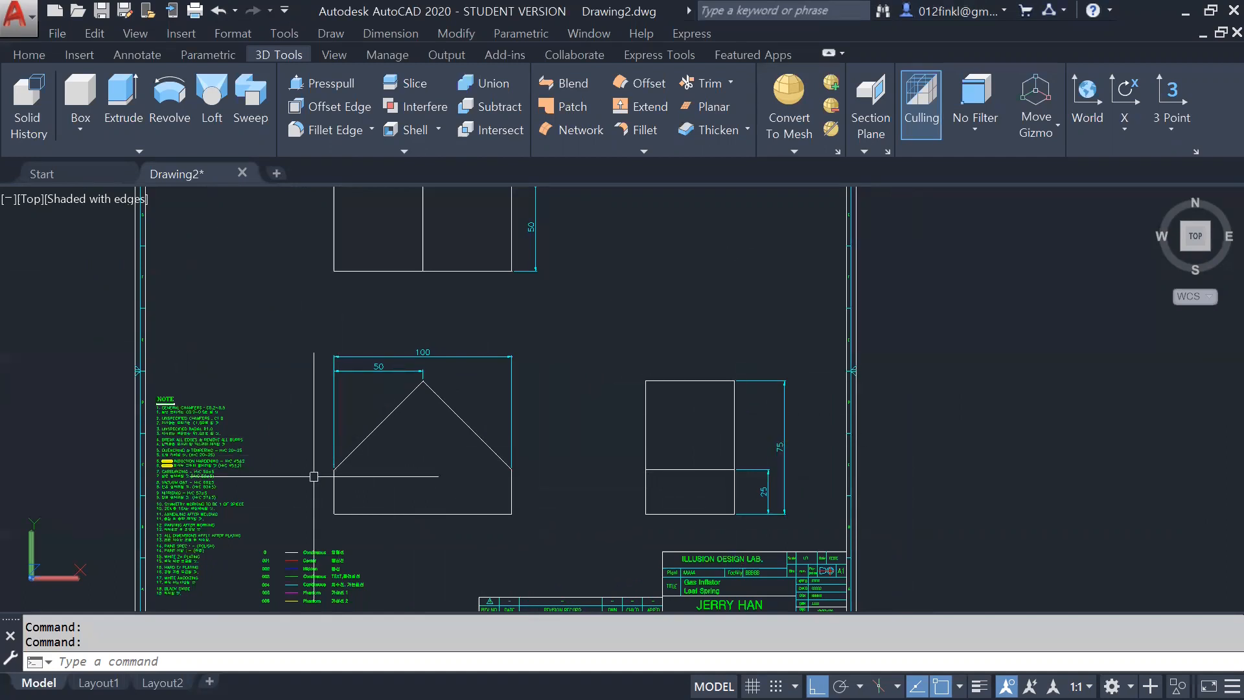
pyautogui.scroll(-2, 278, 427)
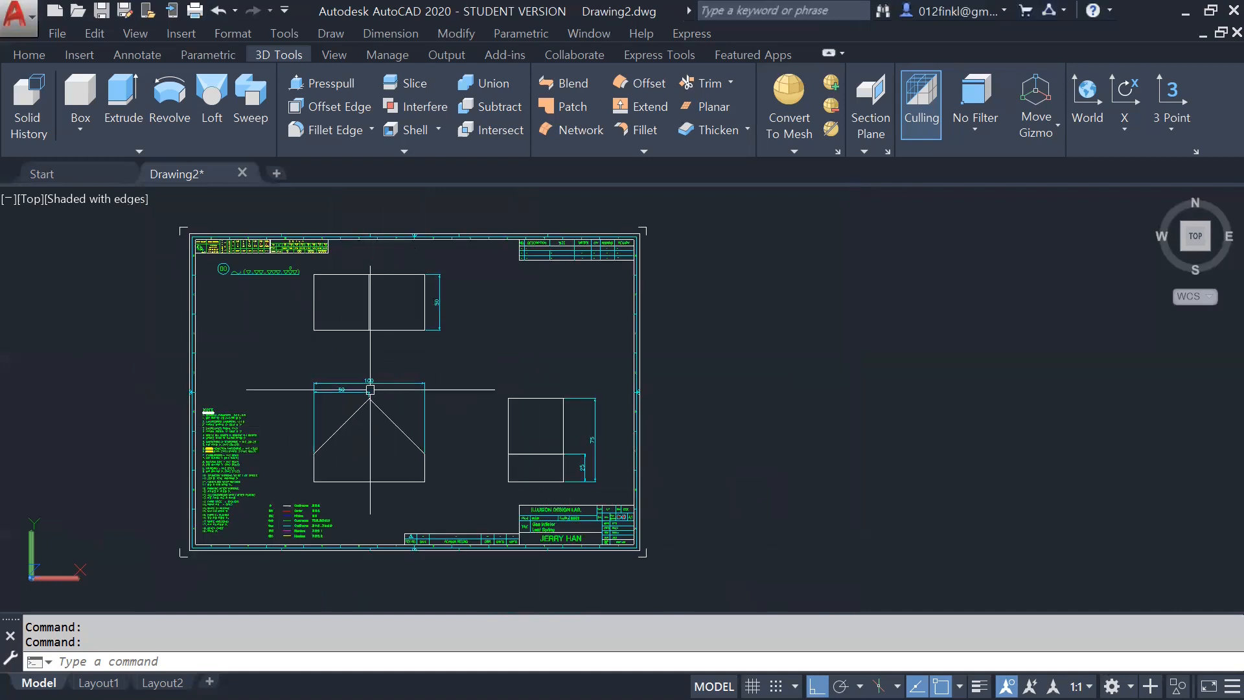
pyautogui.scroll(1, 370, 389)
pyautogui.moveTo(166, 388); pyautogui.dragTo(237, 380, button='middle')
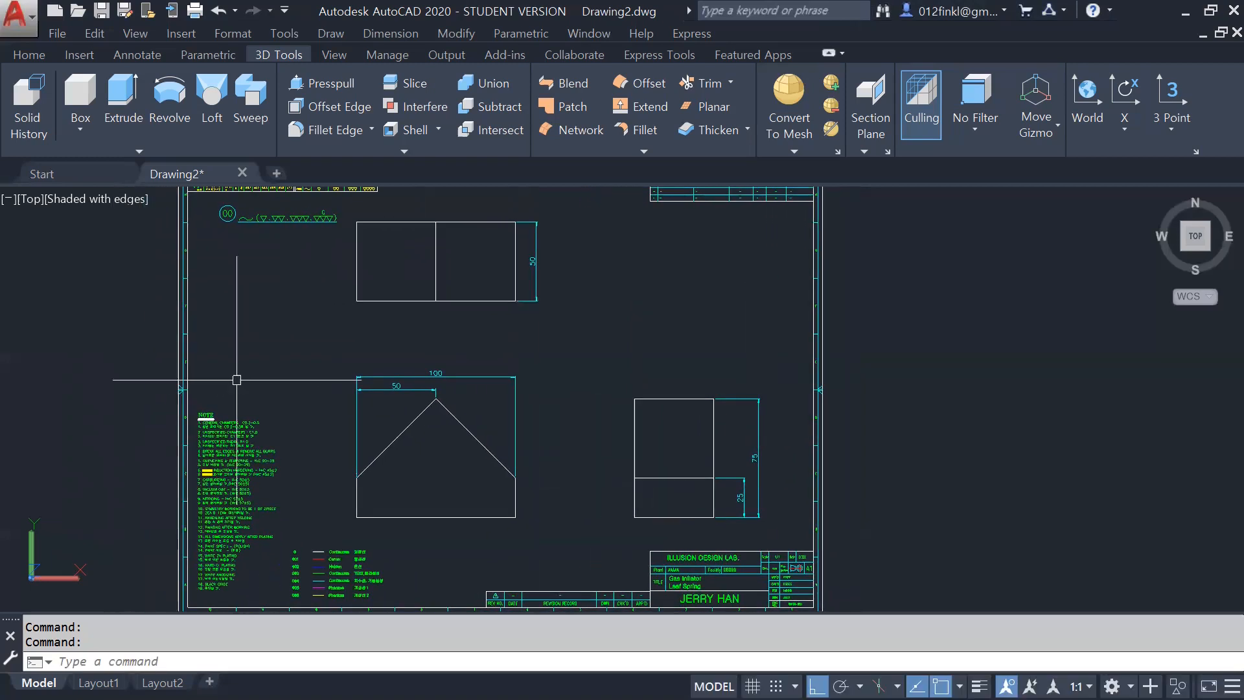
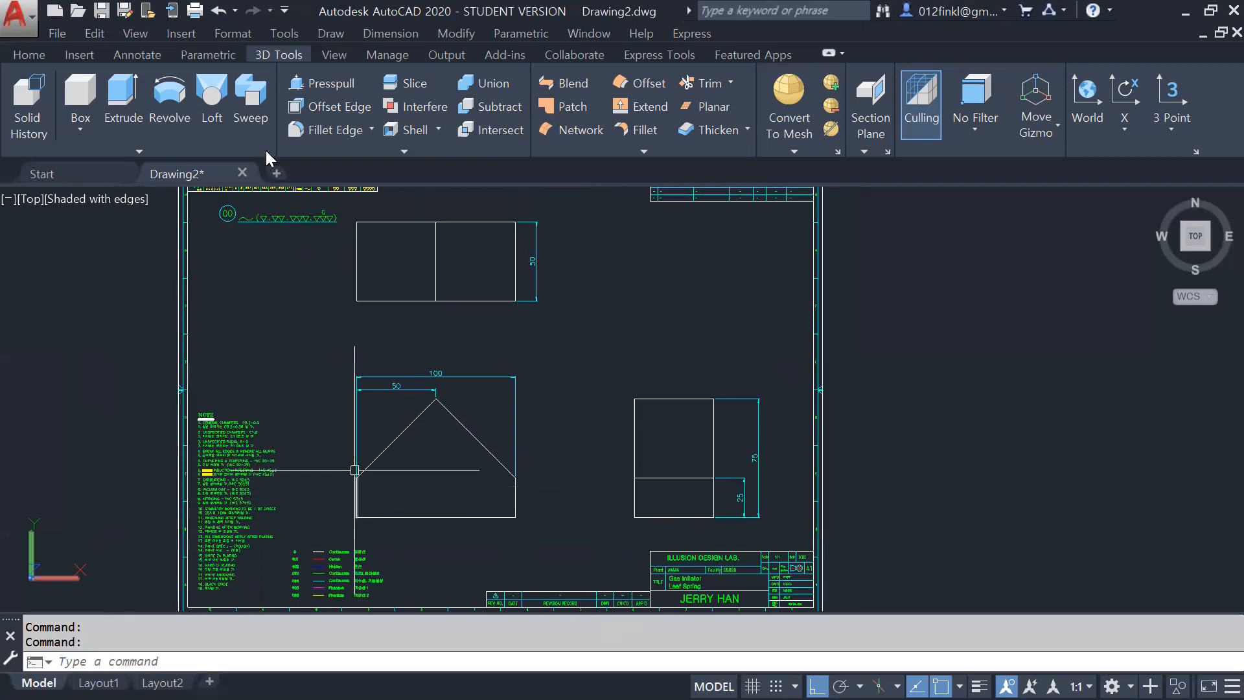
# Step: Draw a rectangle around the lower block of the front view on the 중심선 layer and undo it
pyautogui.click(17, 56)
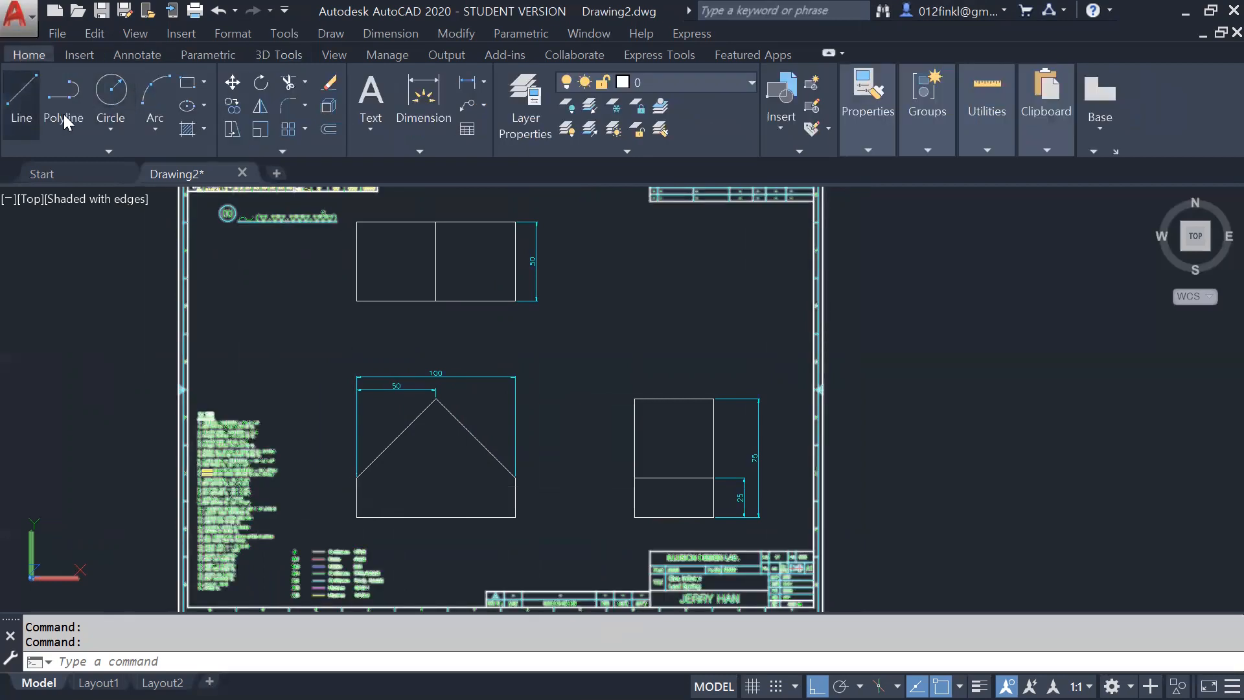
pyautogui.click(204, 84)
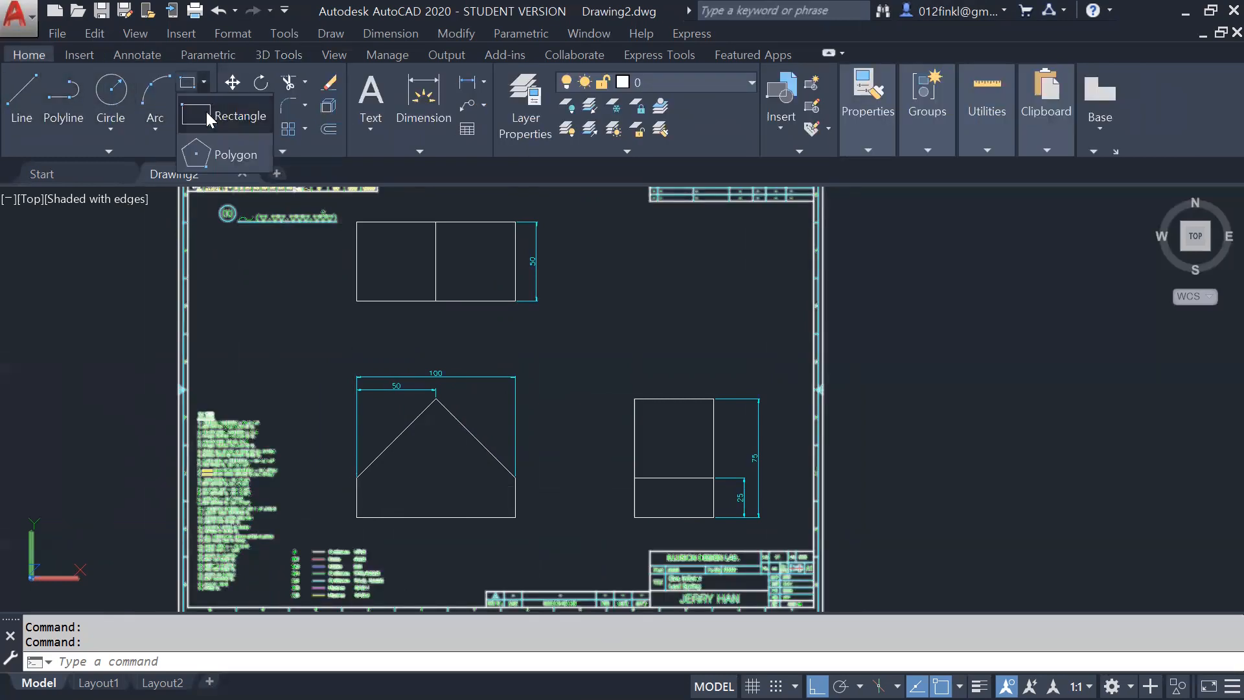
pyautogui.click(206, 112)
pyautogui.click(682, 89)
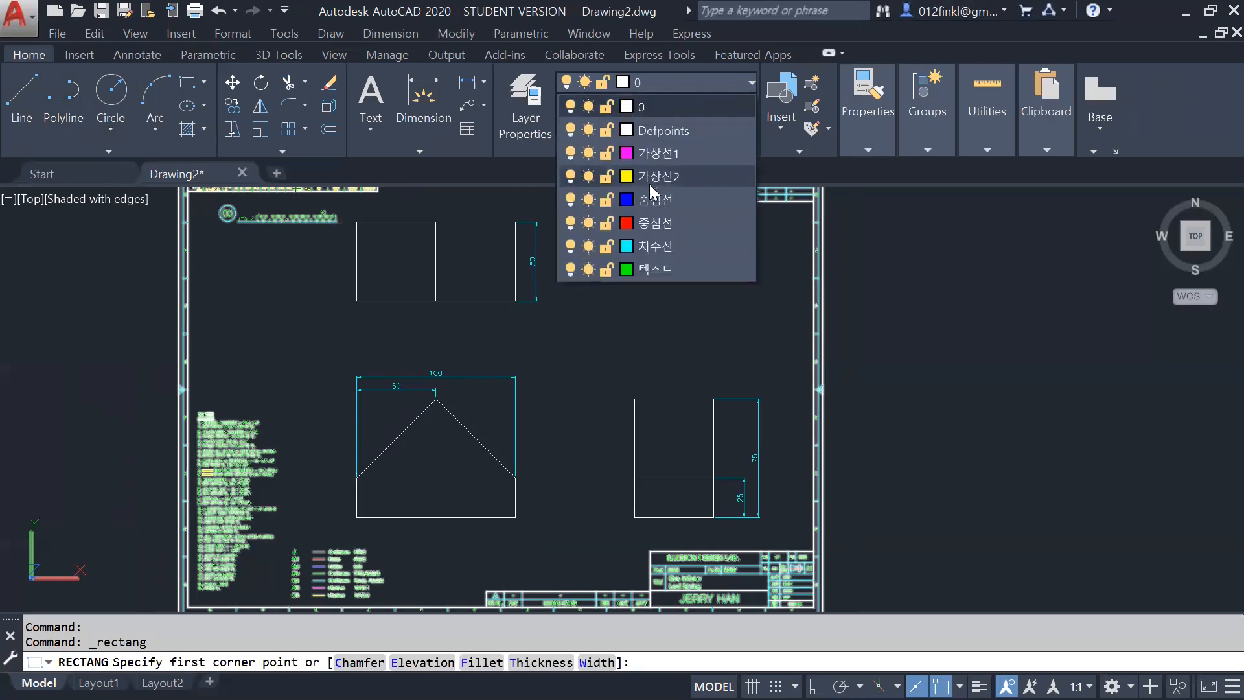
pyautogui.click(651, 222)
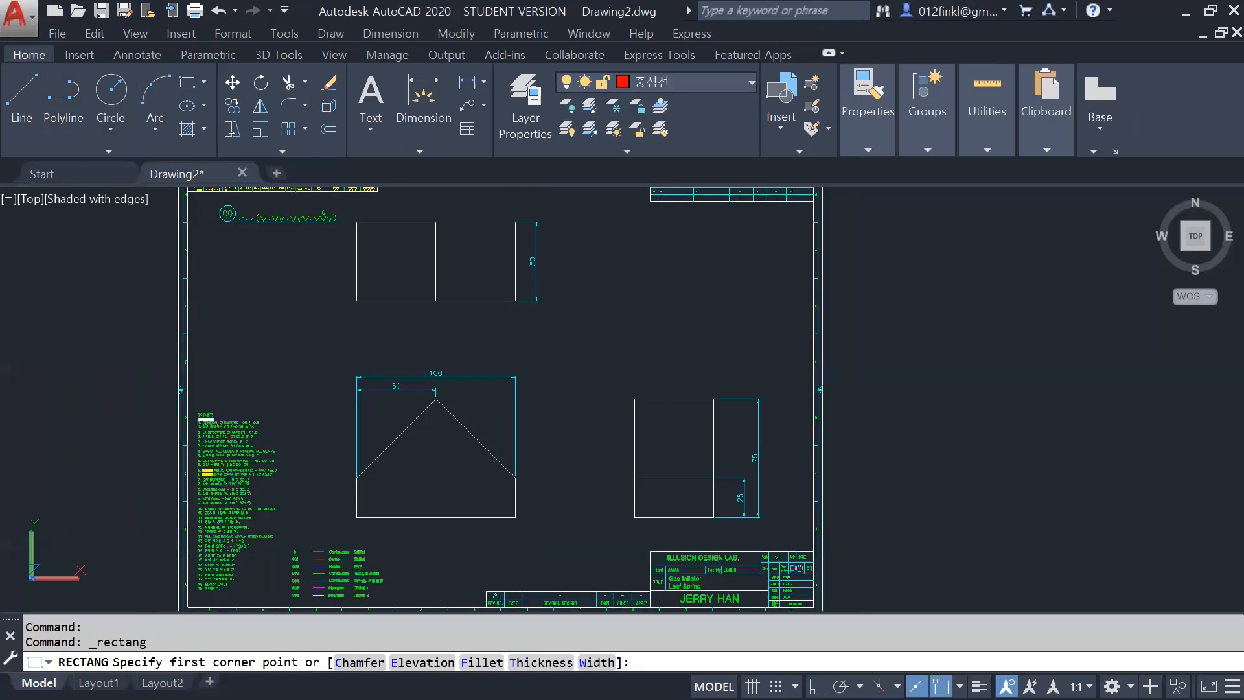
pyautogui.click(334, 460)
pyautogui.click(541, 529)
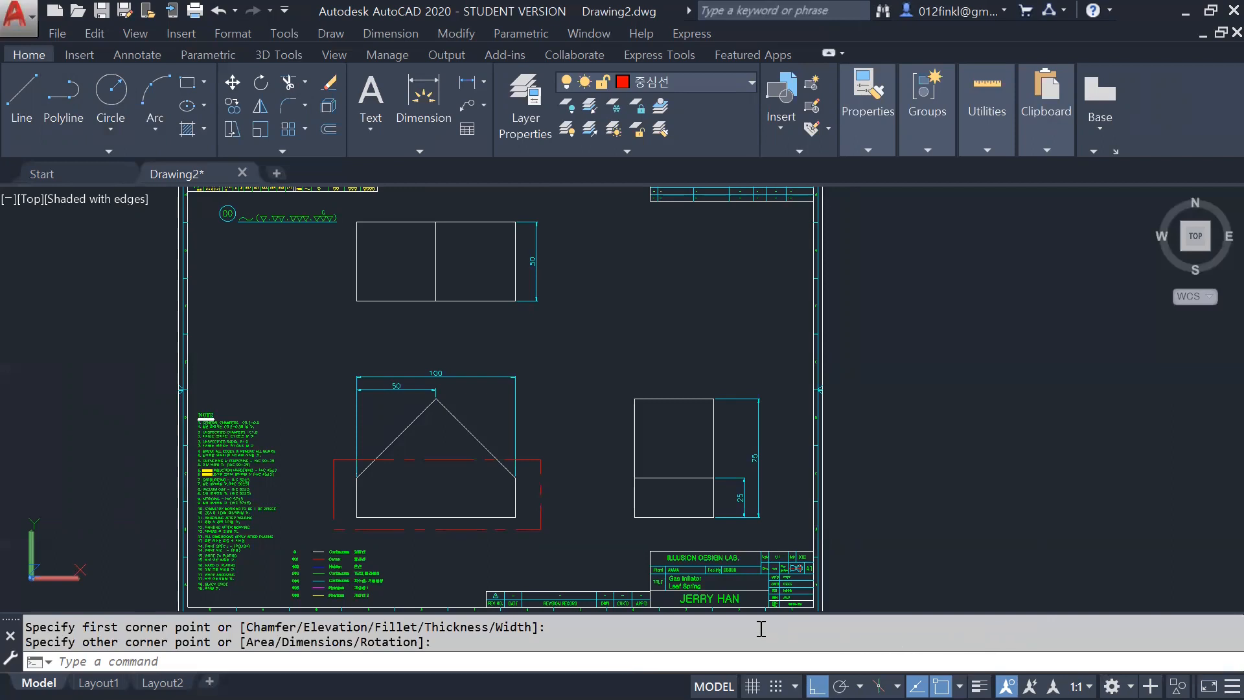
pyautogui.hotkey('ctrl', 'z')
# Step: Draw a rectangle around the triangular roof of the front view on layer 0 and undo it
pyautogui.click(332, 394)
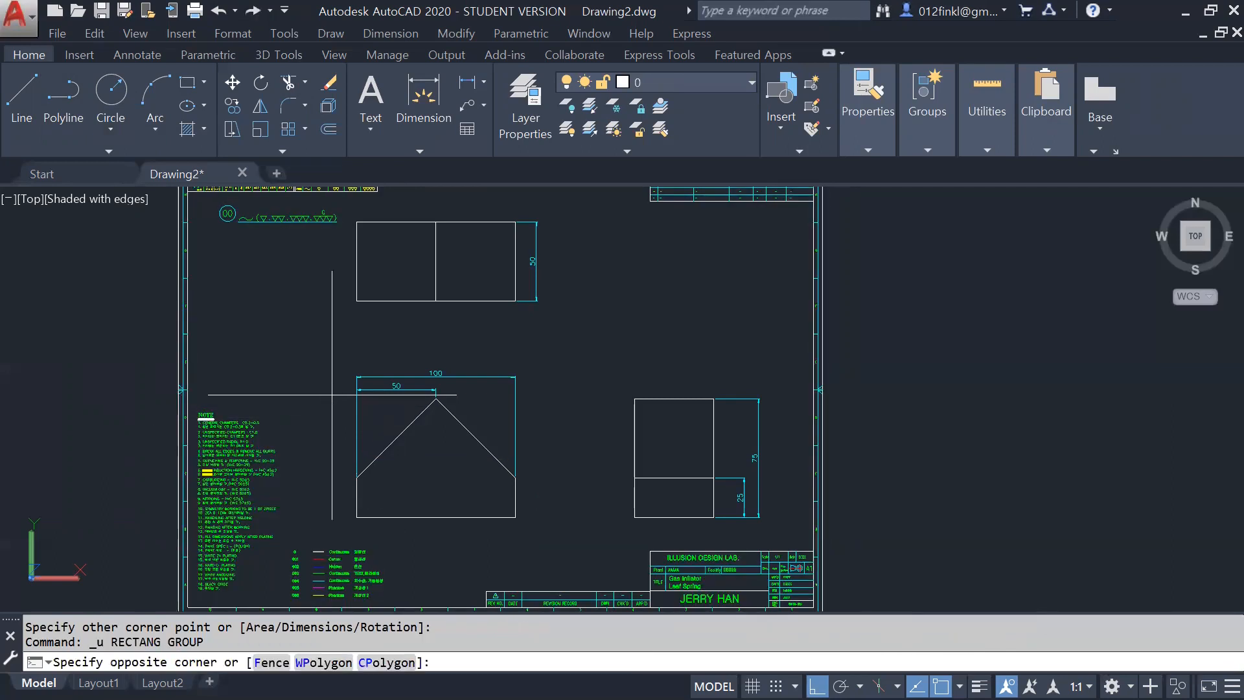
pyautogui.press('Escape')
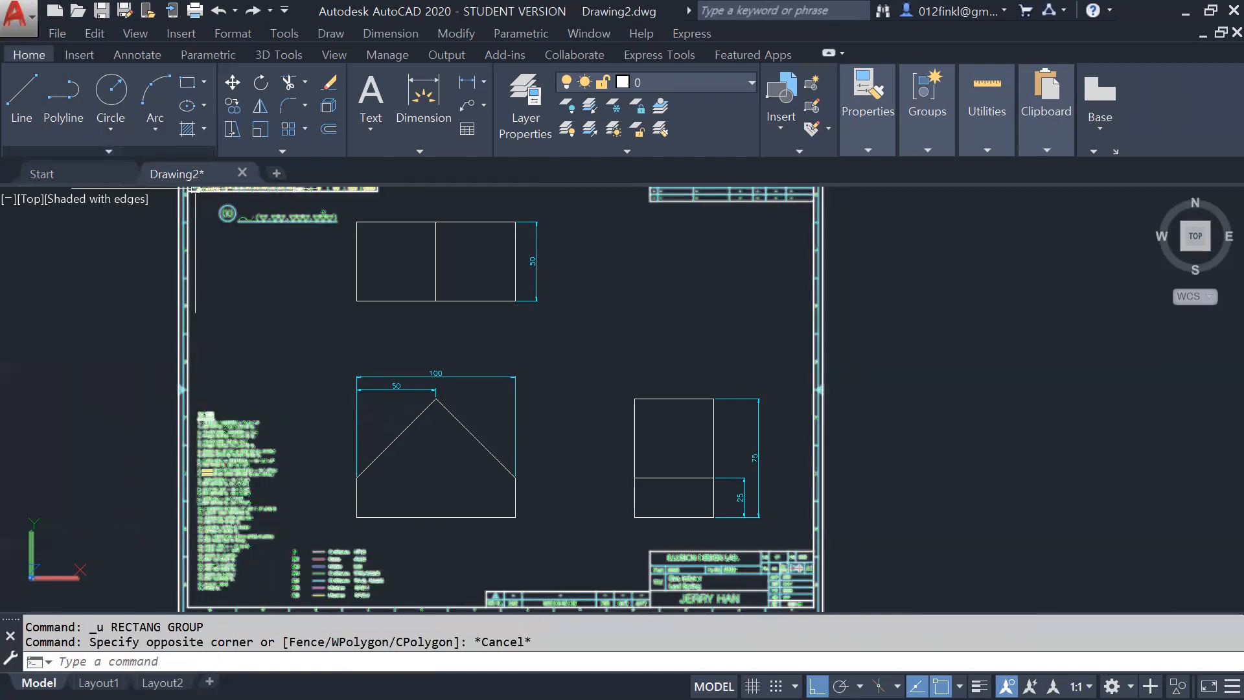
pyautogui.hotkey('ctrl', 'a')
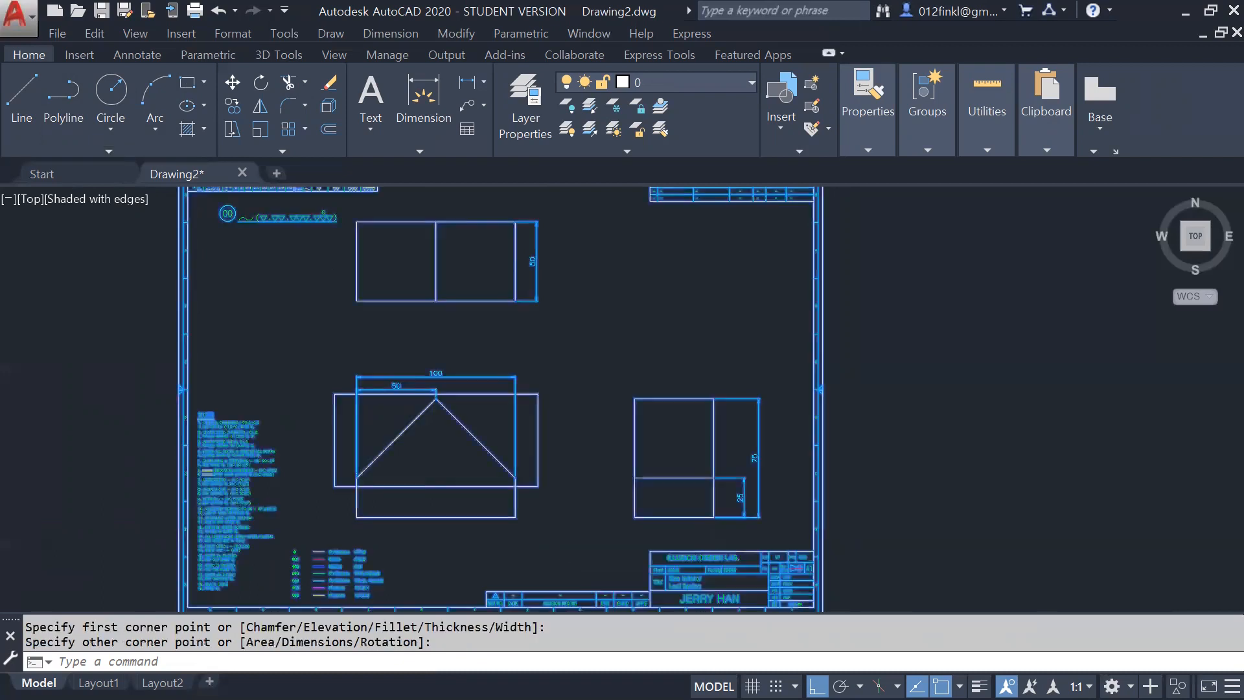
pyautogui.hotkey('ctrl', 'z')
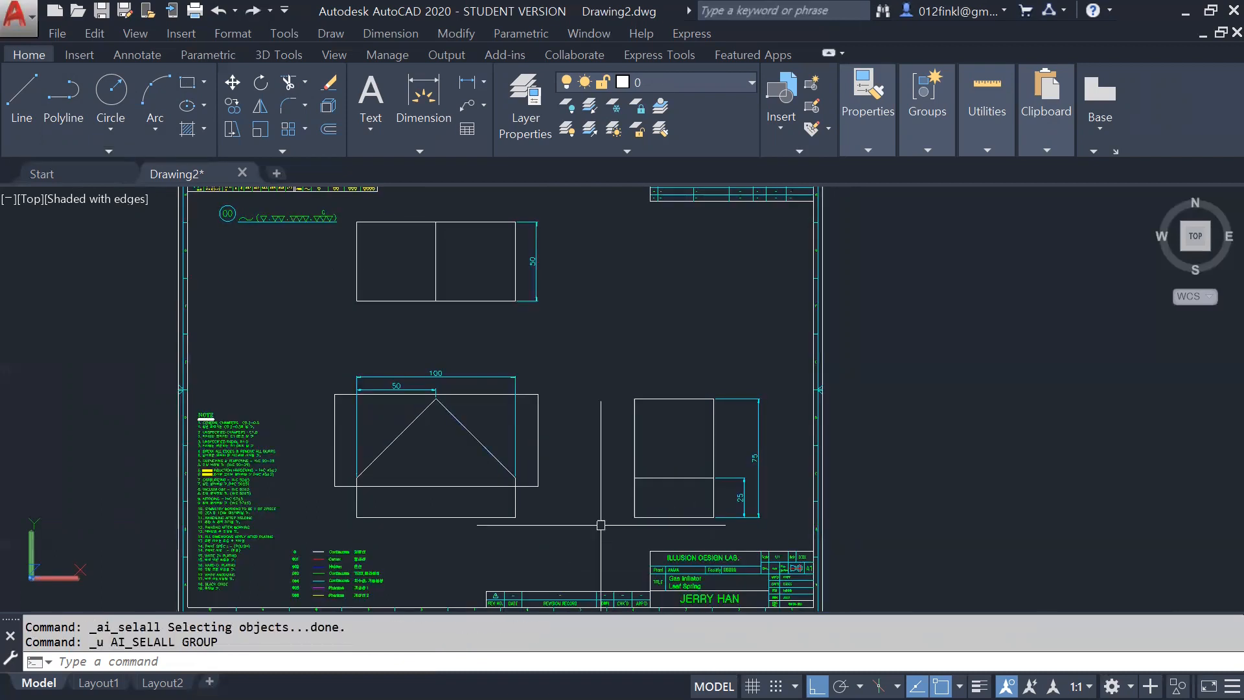
pyautogui.hotkey('ctrl', 'z')
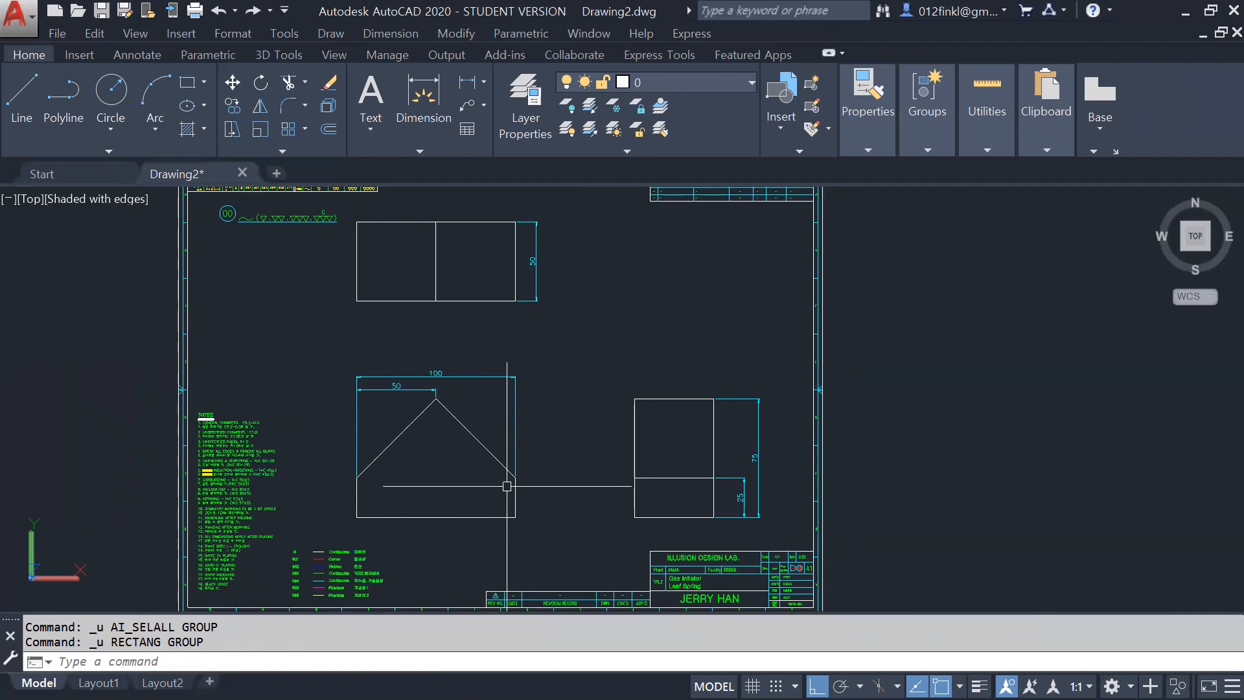
pyautogui.scroll(-2, 292, 375)
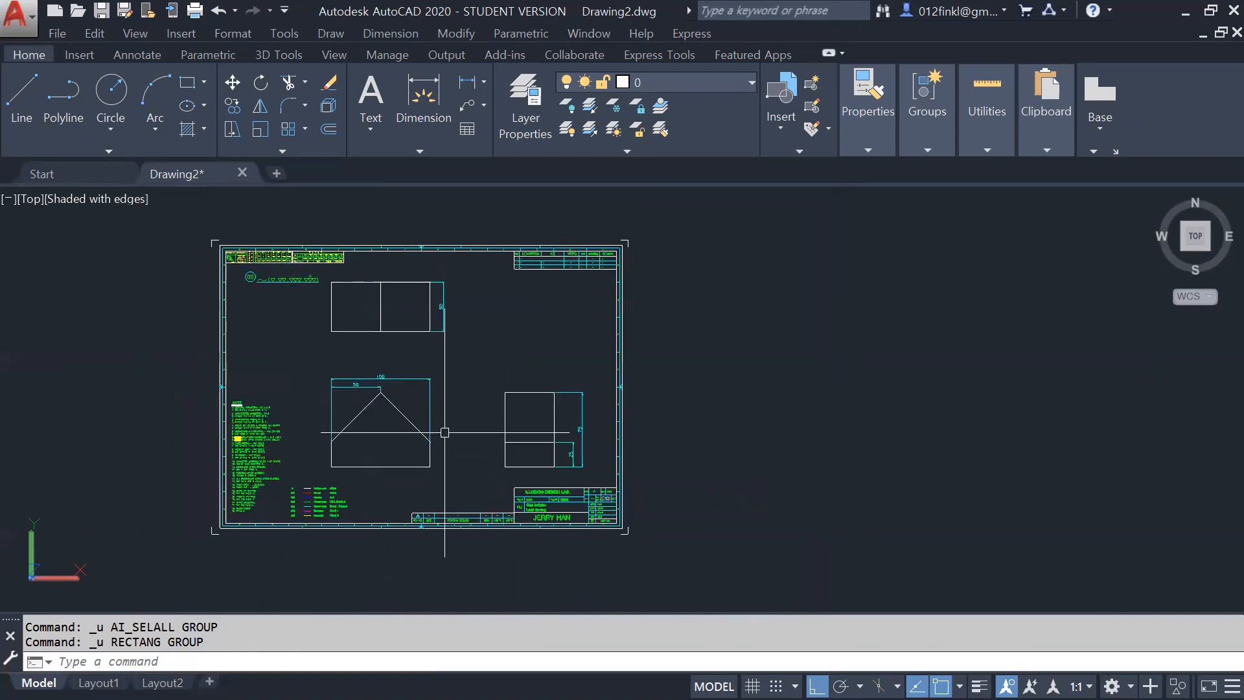
pyautogui.scroll(2, 445, 433)
pyautogui.click(379, 400)
pyautogui.press('Escape')
pyautogui.click(334, 394)
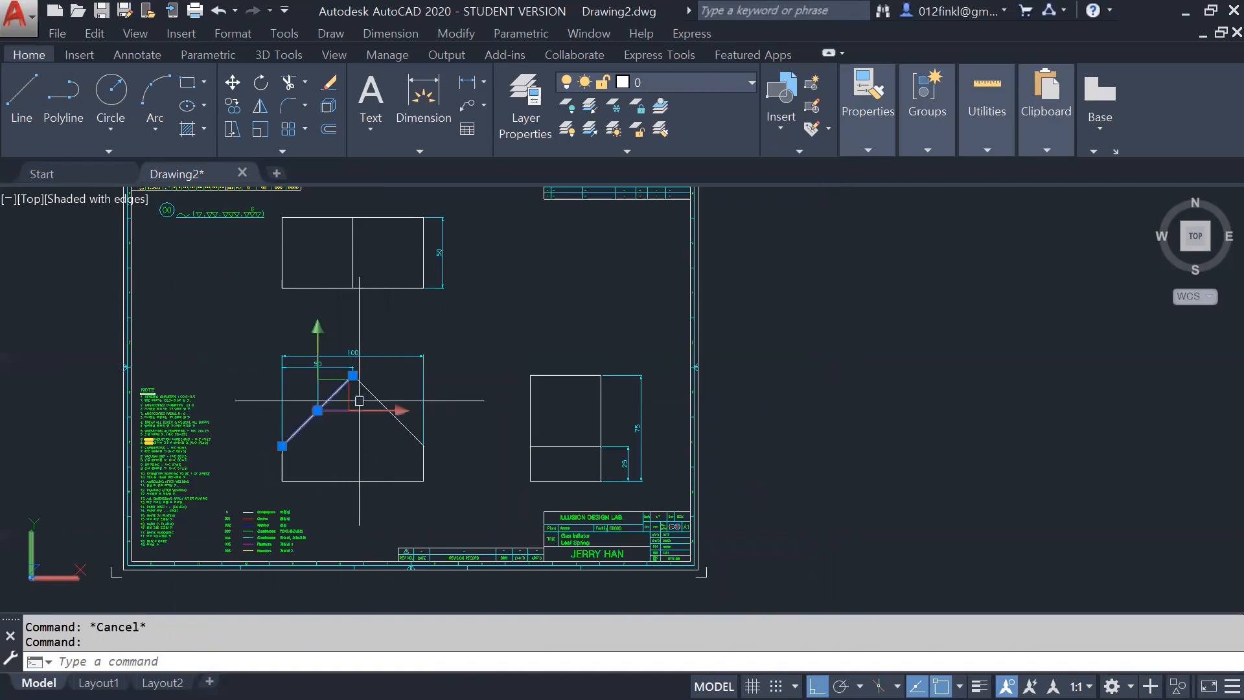
pyautogui.click(389, 411)
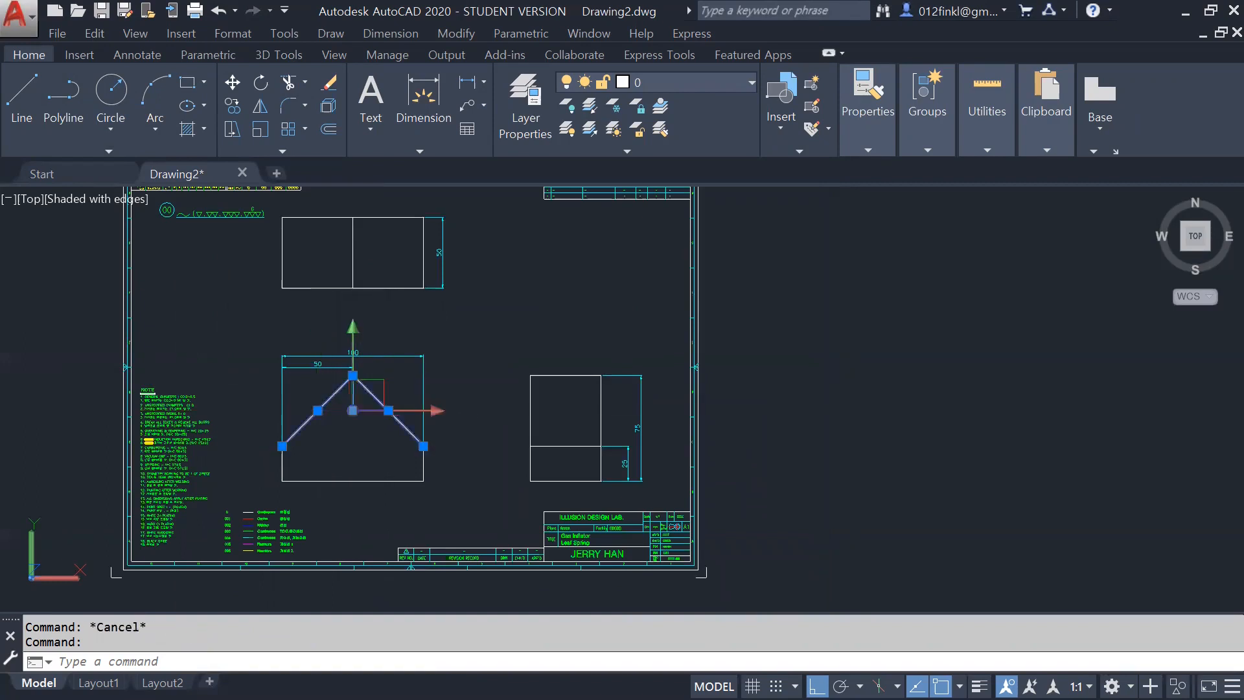
pyautogui.click(425, 467)
pyautogui.click(343, 480)
pyautogui.click(282, 464)
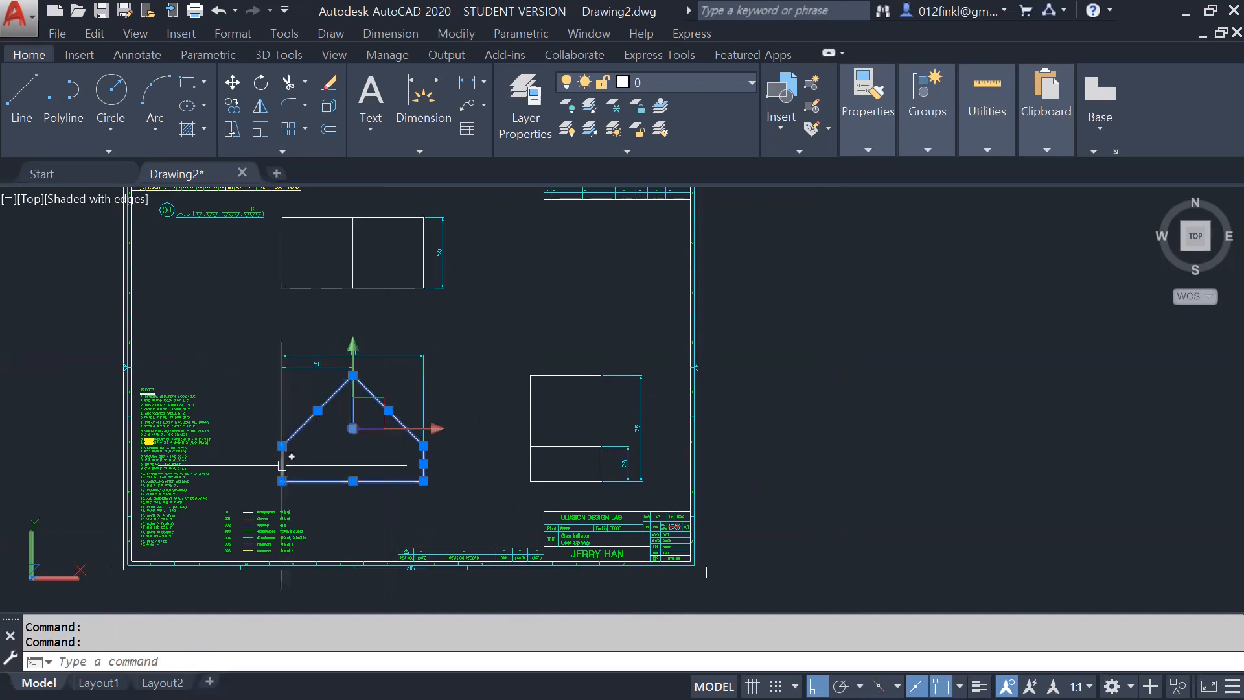
pyautogui.hotkey('ctrl', 'c')
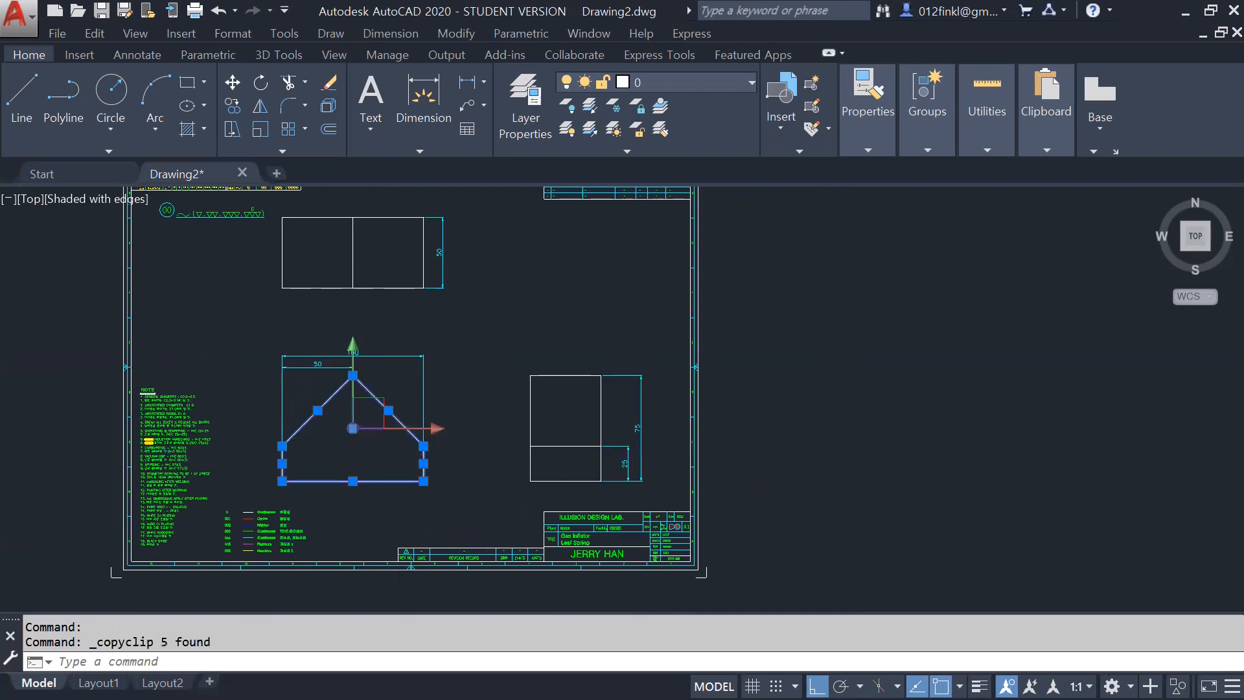
pyautogui.scroll(-4, 487, 425)
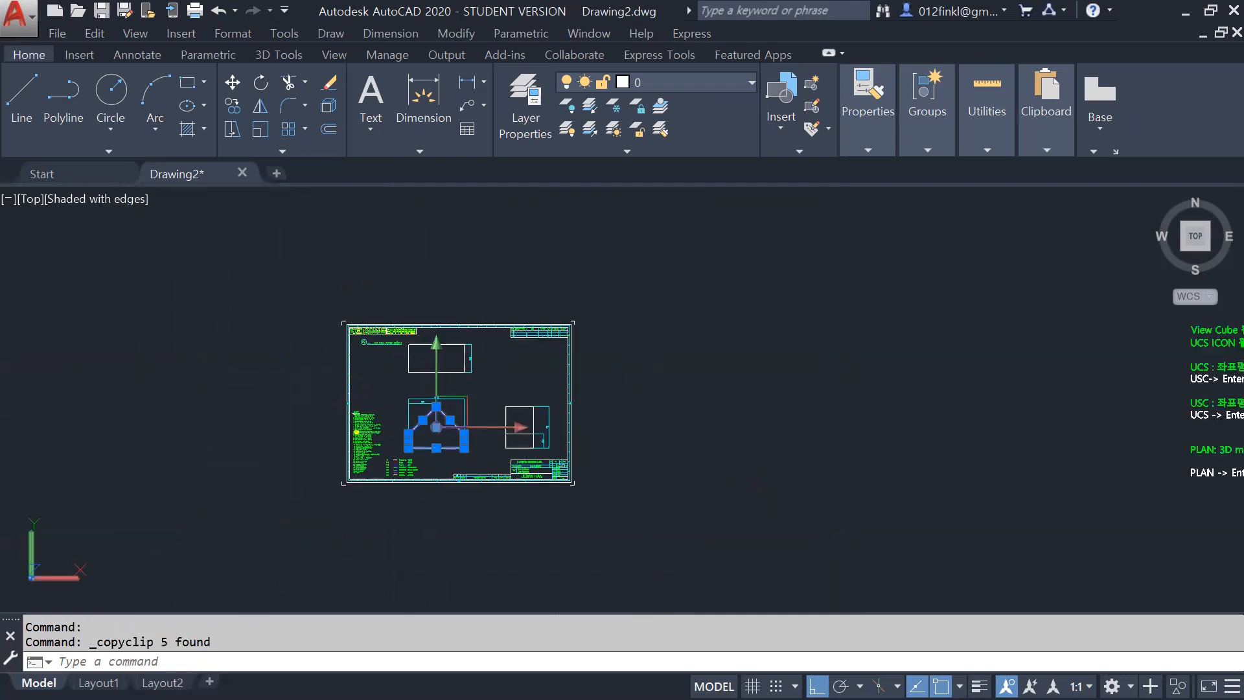
pyautogui.hotkey('ctrl', 'v')
pyautogui.scroll(-5, 381, 375)
pyautogui.scroll(3, 418, 377)
pyautogui.scroll(3, 363, 381)
pyautogui.press('Escape')
pyautogui.scroll(4, 233, 362)
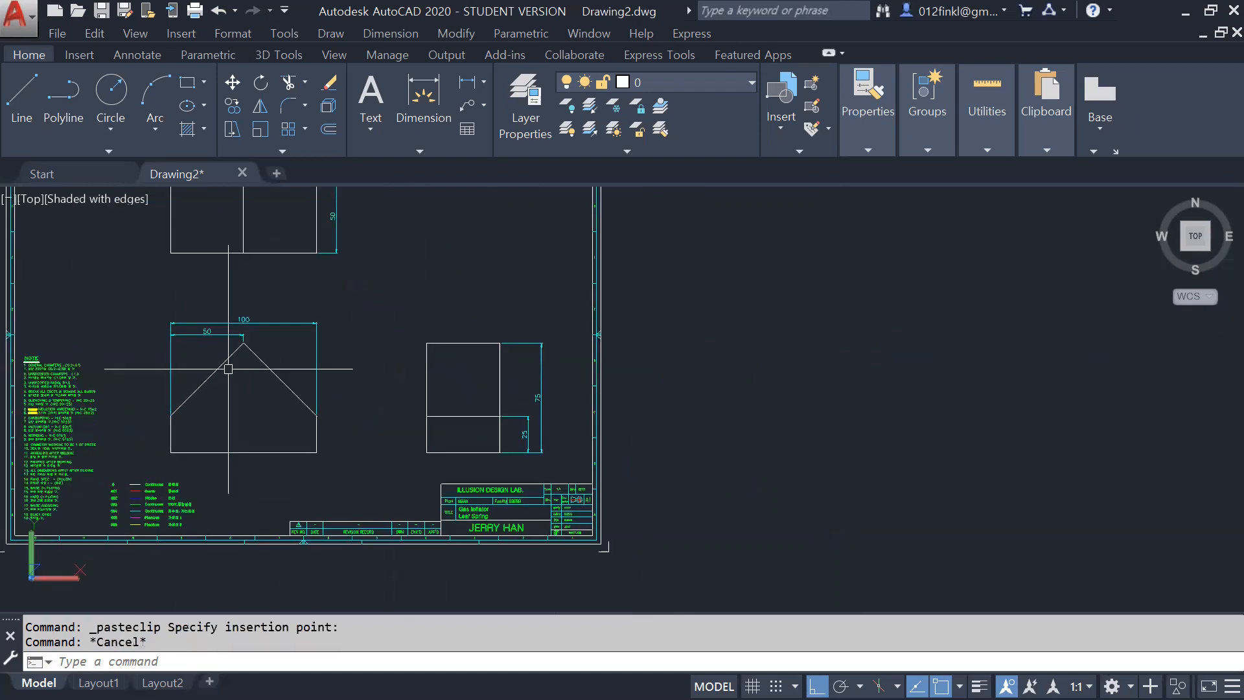
# Step: Copy the five outline lines of the front view to the empty area beside the drawing sheet
pyautogui.click(150, 348)
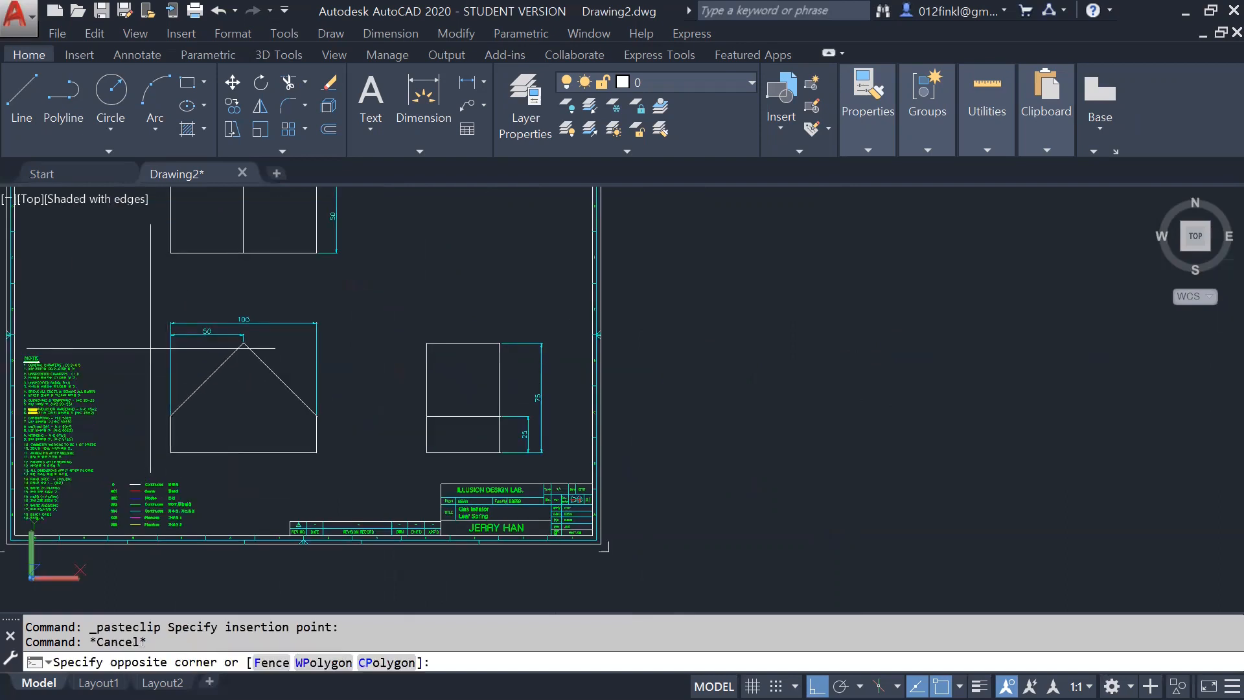
pyautogui.click(334, 458)
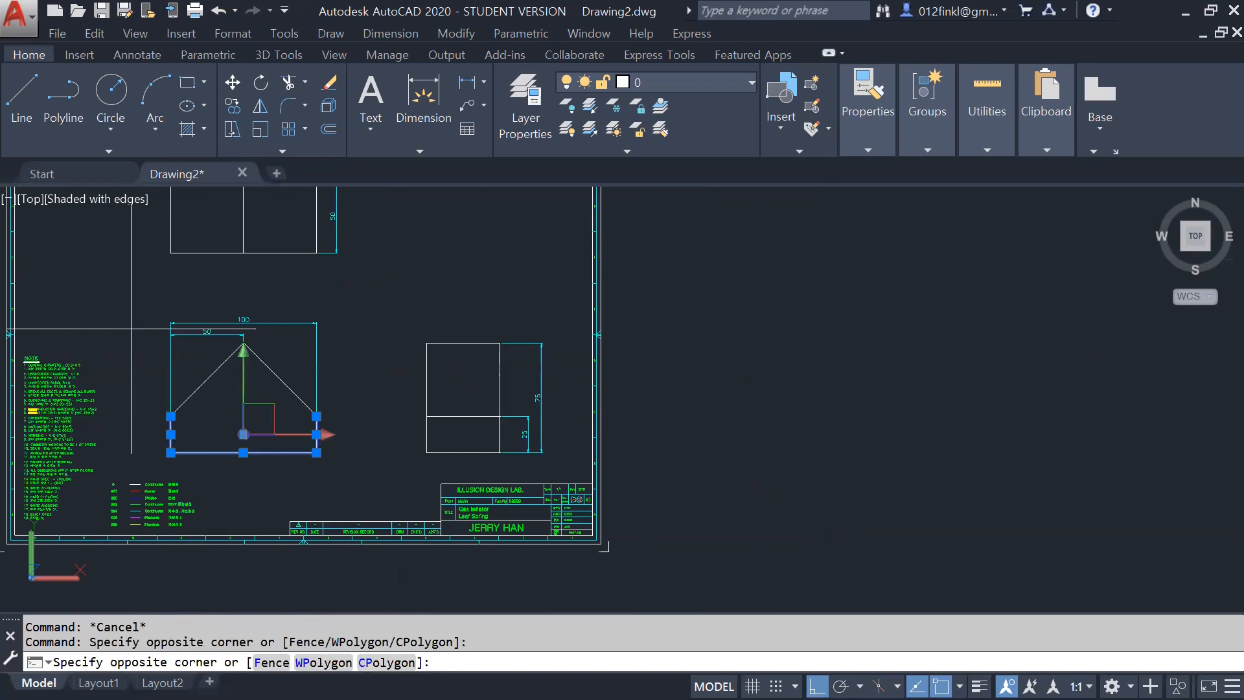
pyautogui.click(131, 329)
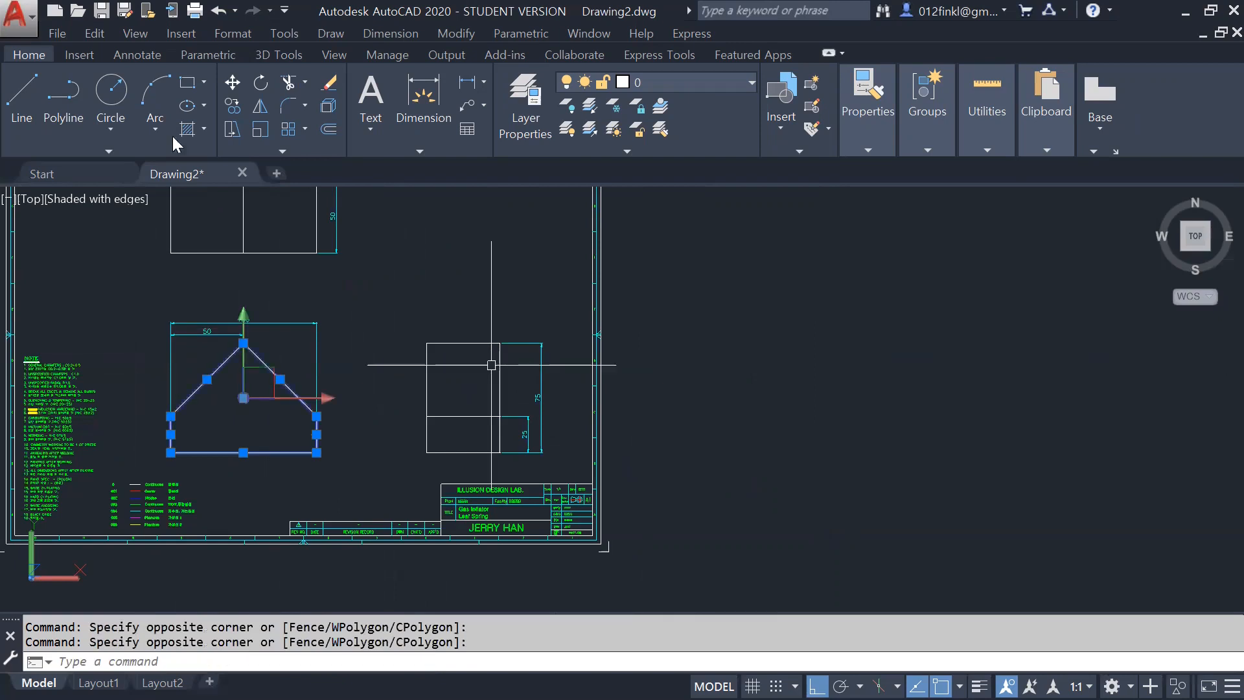
pyautogui.click(232, 105)
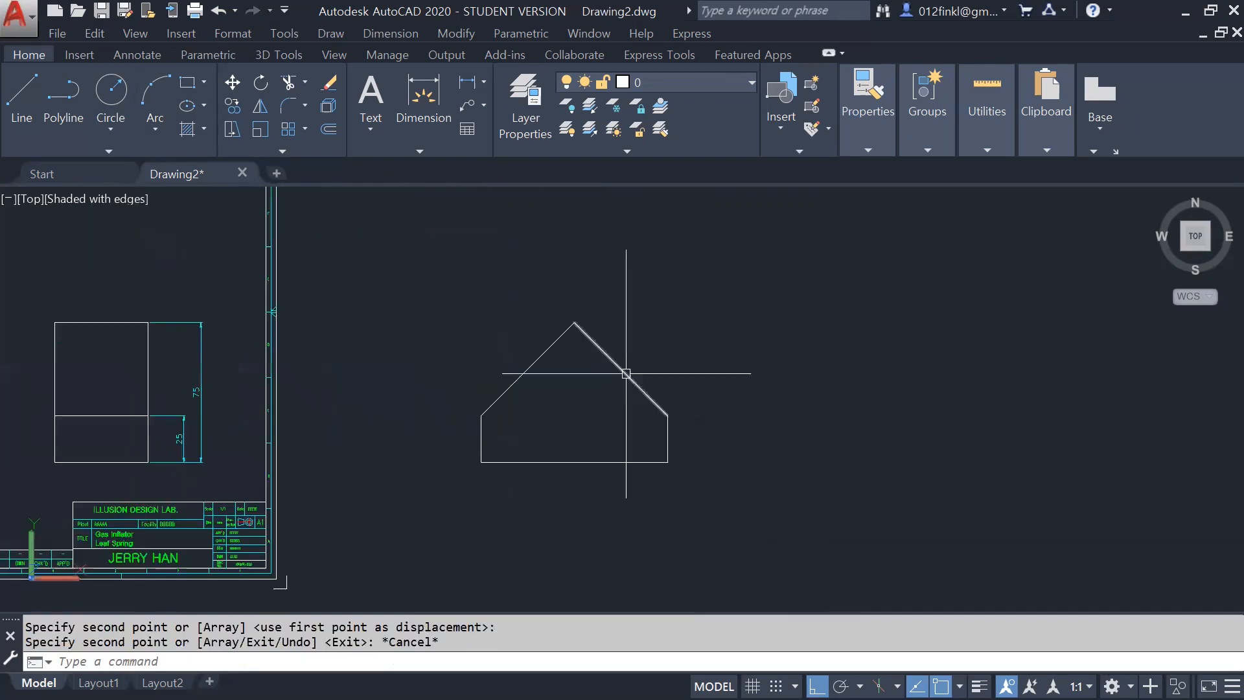
pyautogui.scroll(5, 618, 352)
pyautogui.scroll(-2, 551, 315)
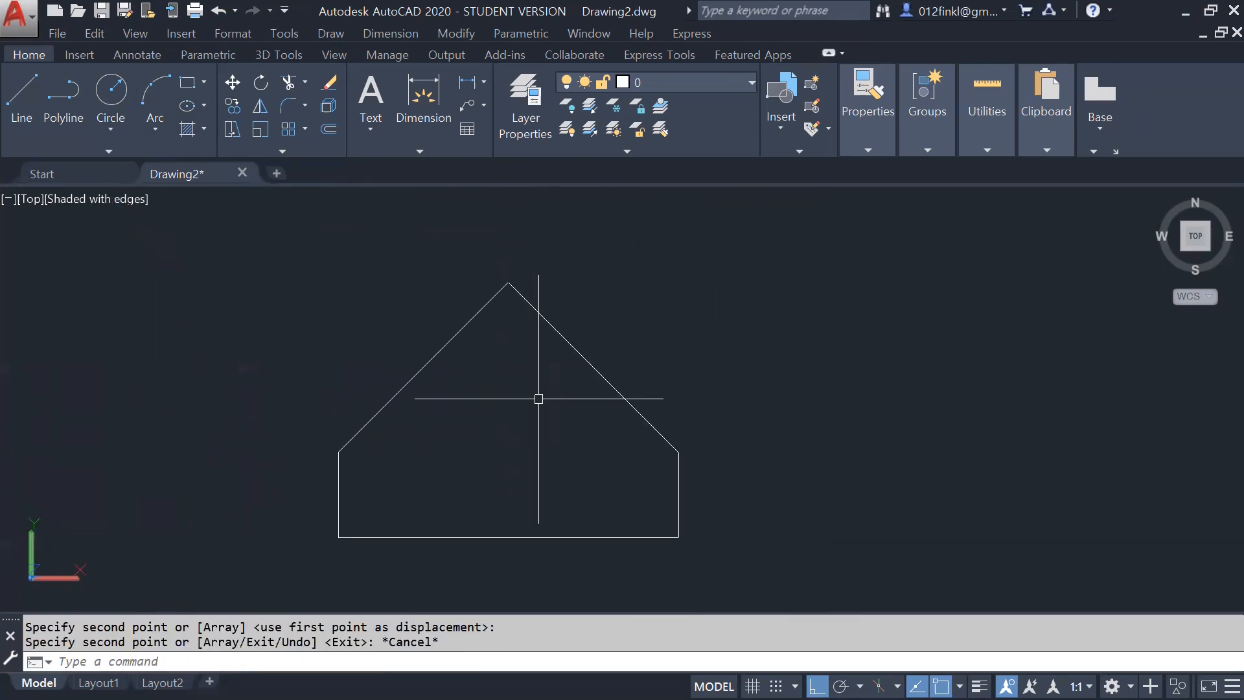
# Step: Join the five lines of the copied house outline into one polyline and check it as a single object
pyautogui.scroll(-4, 438, 426)
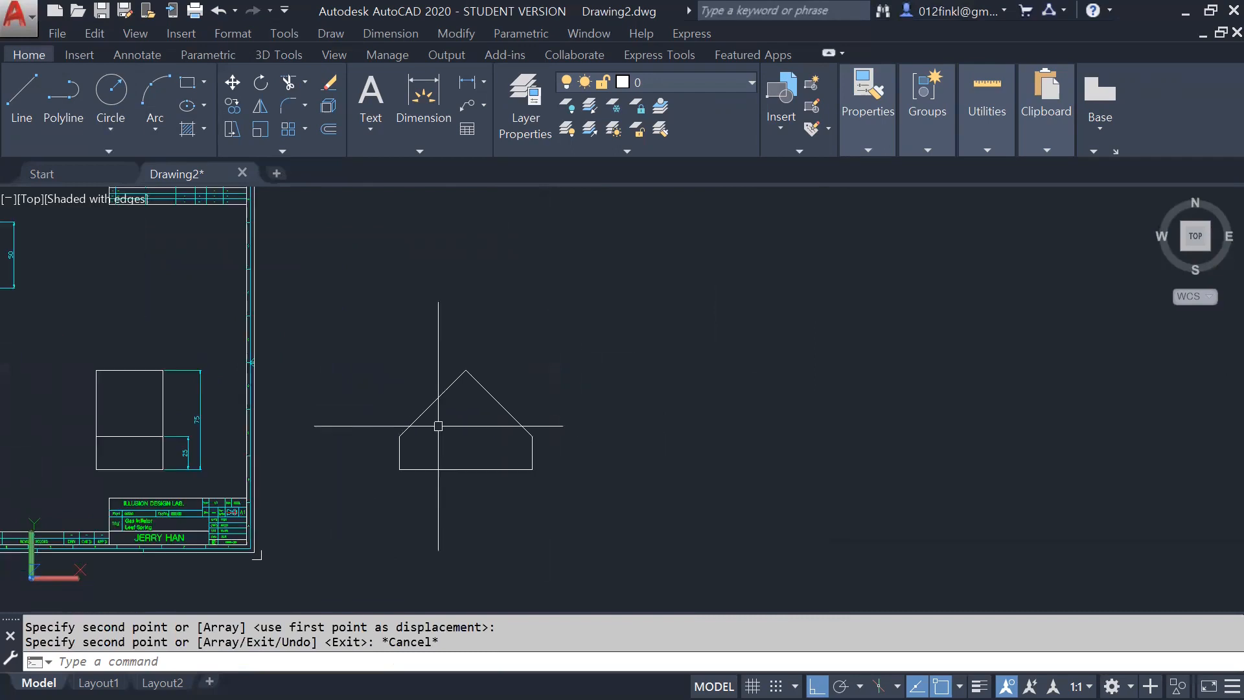
pyautogui.click(621, 510)
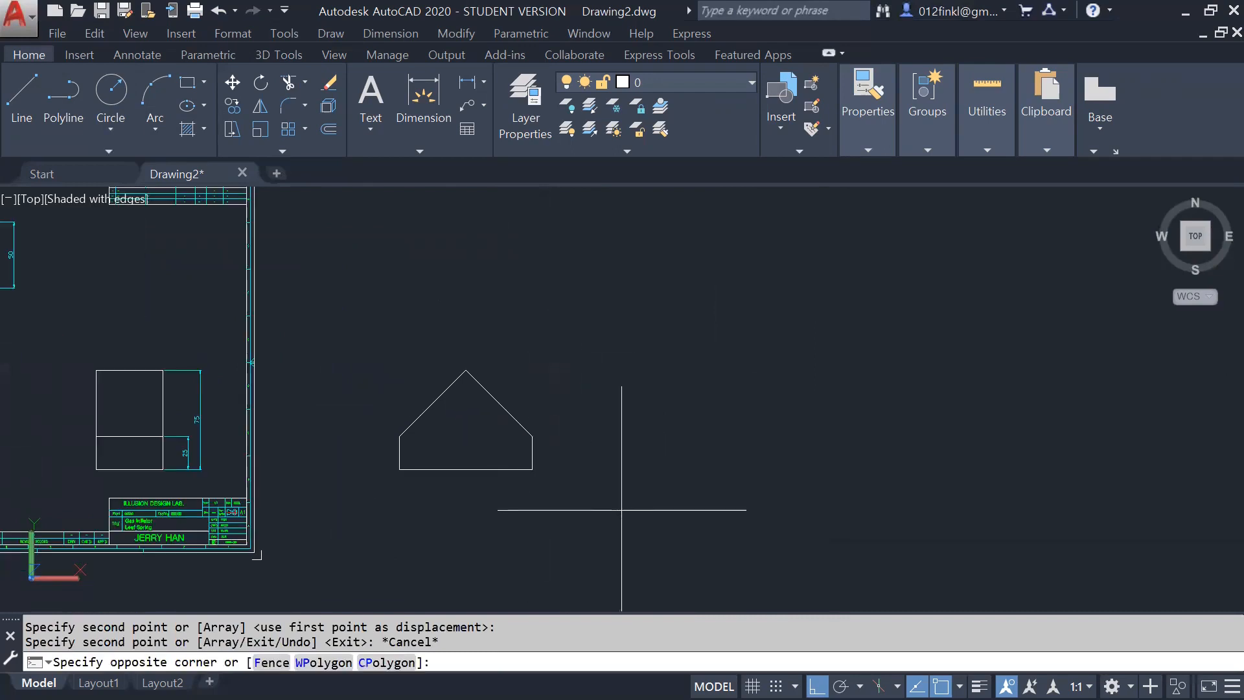
pyautogui.click(362, 343)
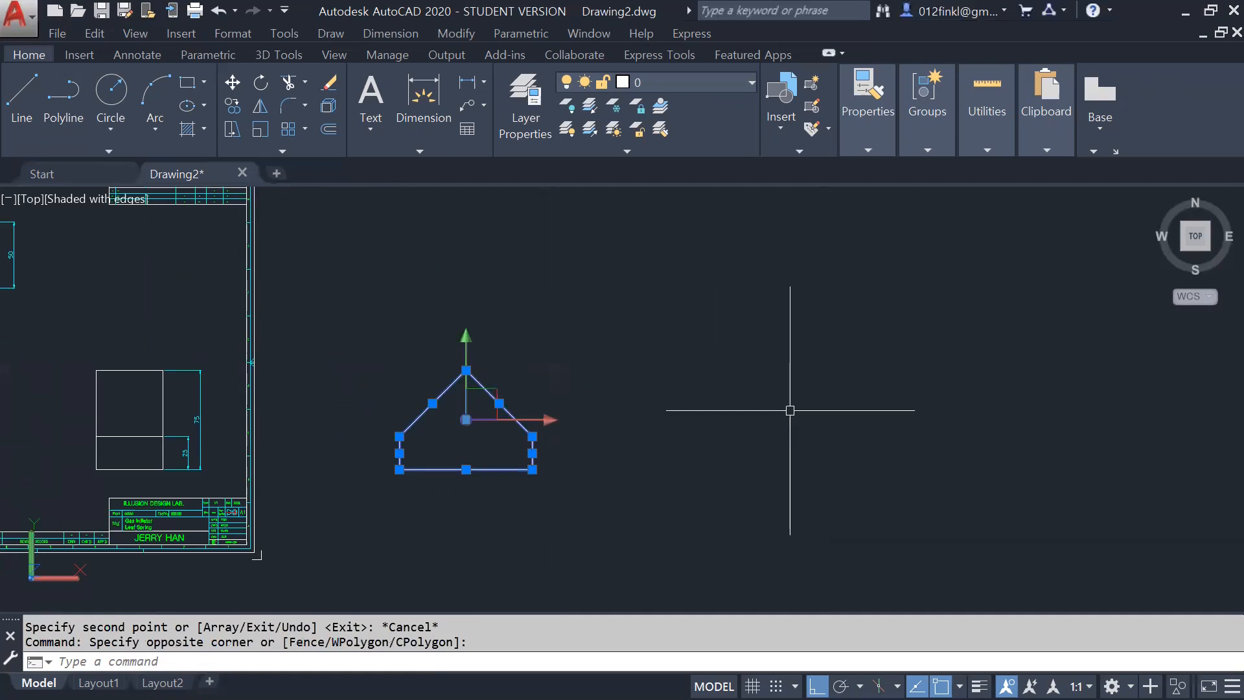
pyautogui.write('JOIn')
pyautogui.press('BackSpace')
pyautogui.write('N')
pyautogui.press('Return')
pyautogui.press('Escape')
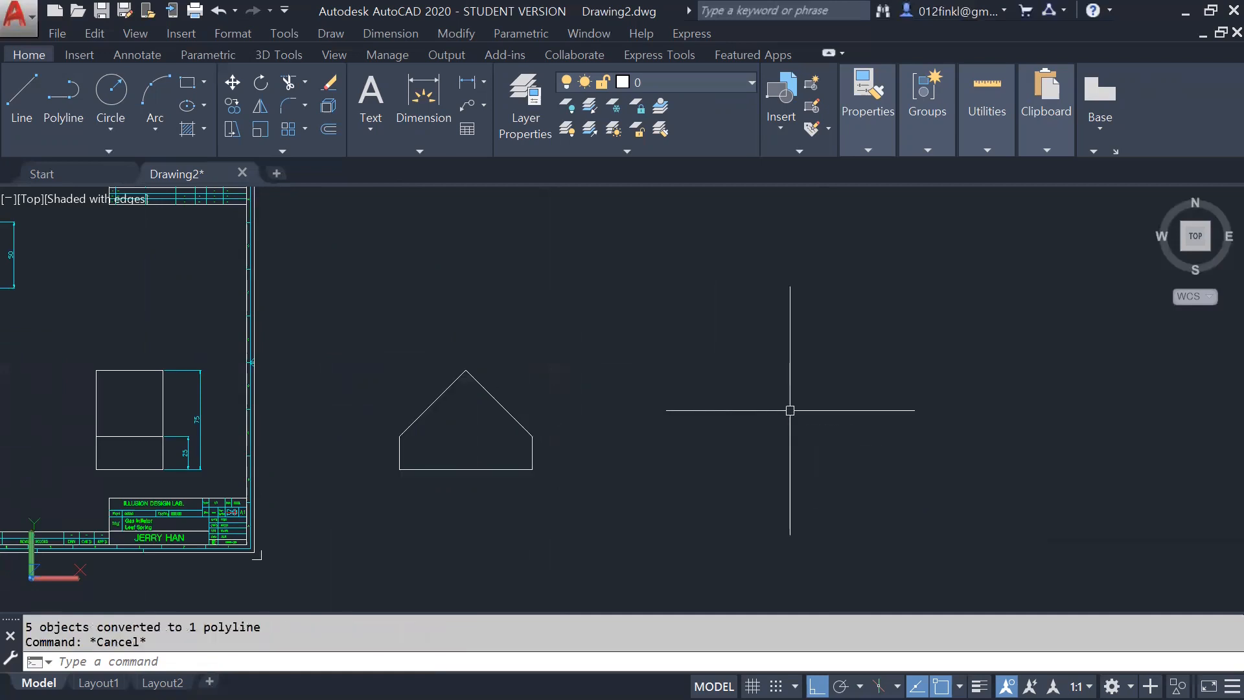
pyautogui.click(429, 413)
pyautogui.press('Escape')
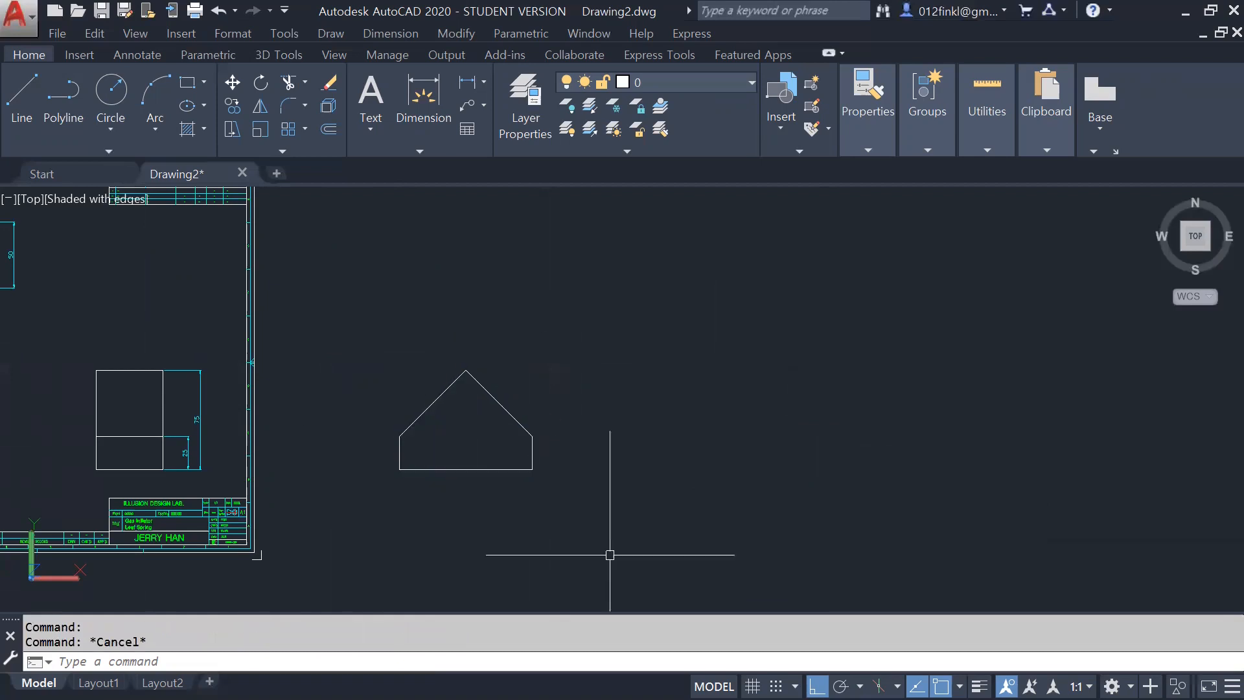
# Step: Switch to the SE Isometric view and frame the joined house outline
pyautogui.click(1209, 251)
pyautogui.scroll(10, 369, 356)
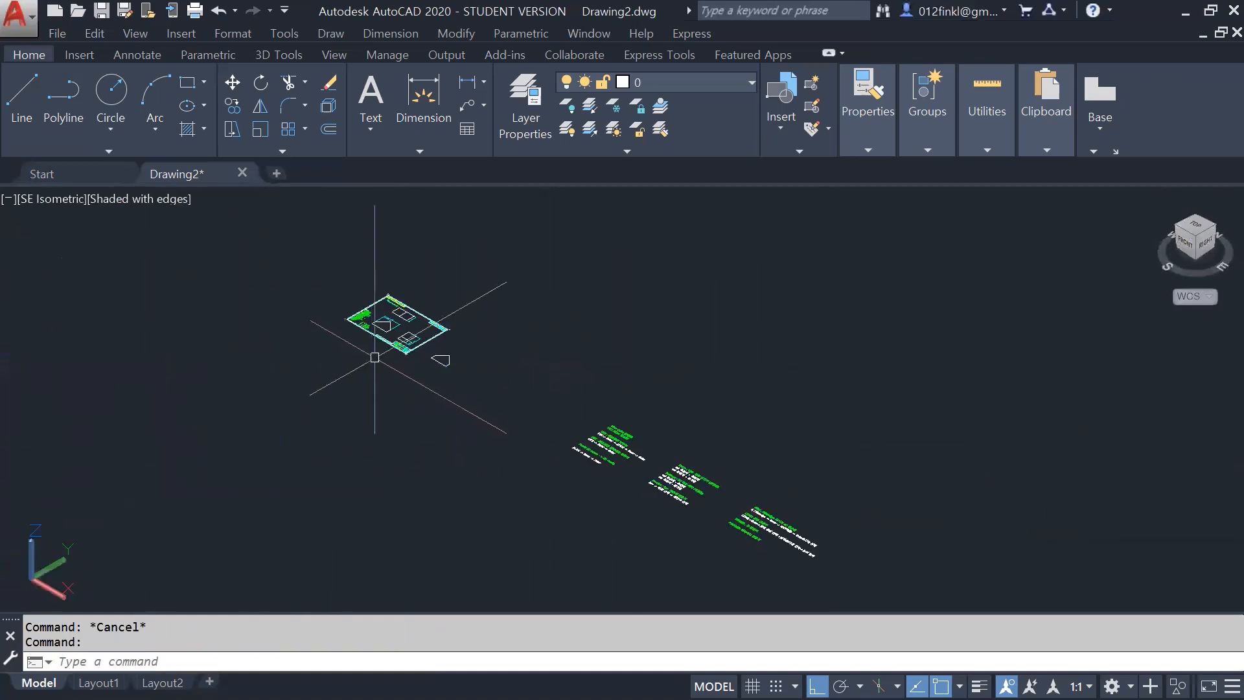
pyautogui.moveTo(469, 369); pyautogui.dragTo(480, 461, button='middle')
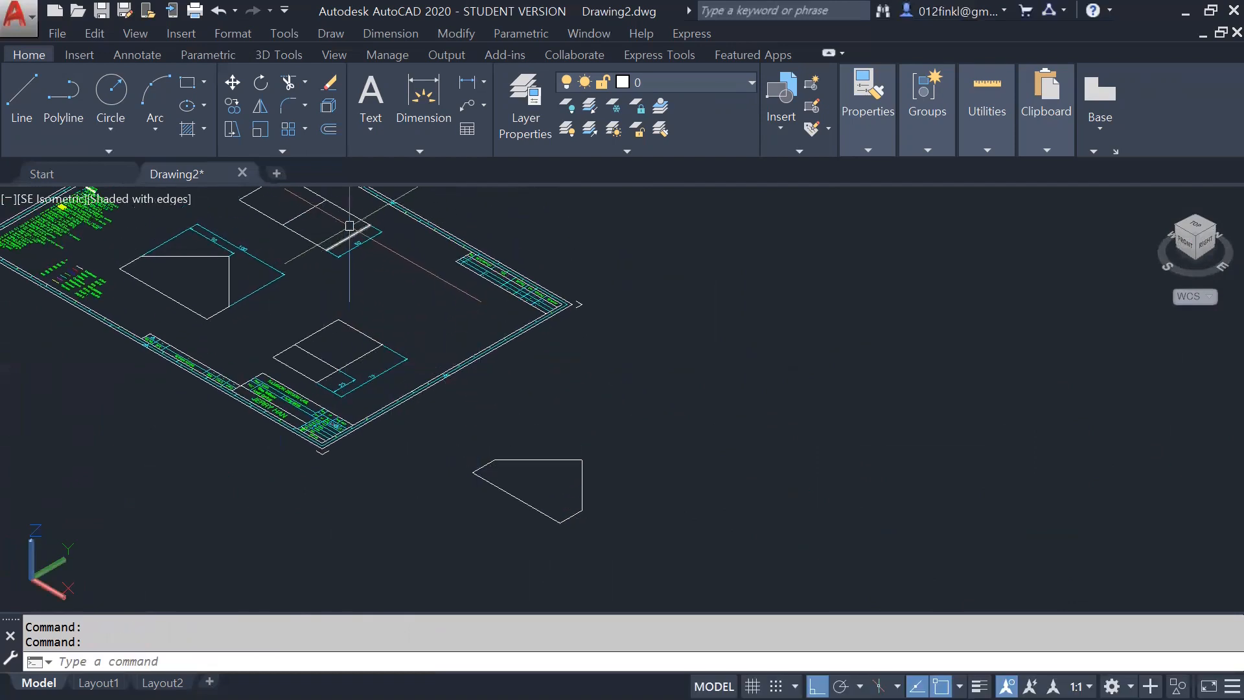
pyautogui.scroll(6, 351, 224)
pyautogui.scroll(-8, 376, 304)
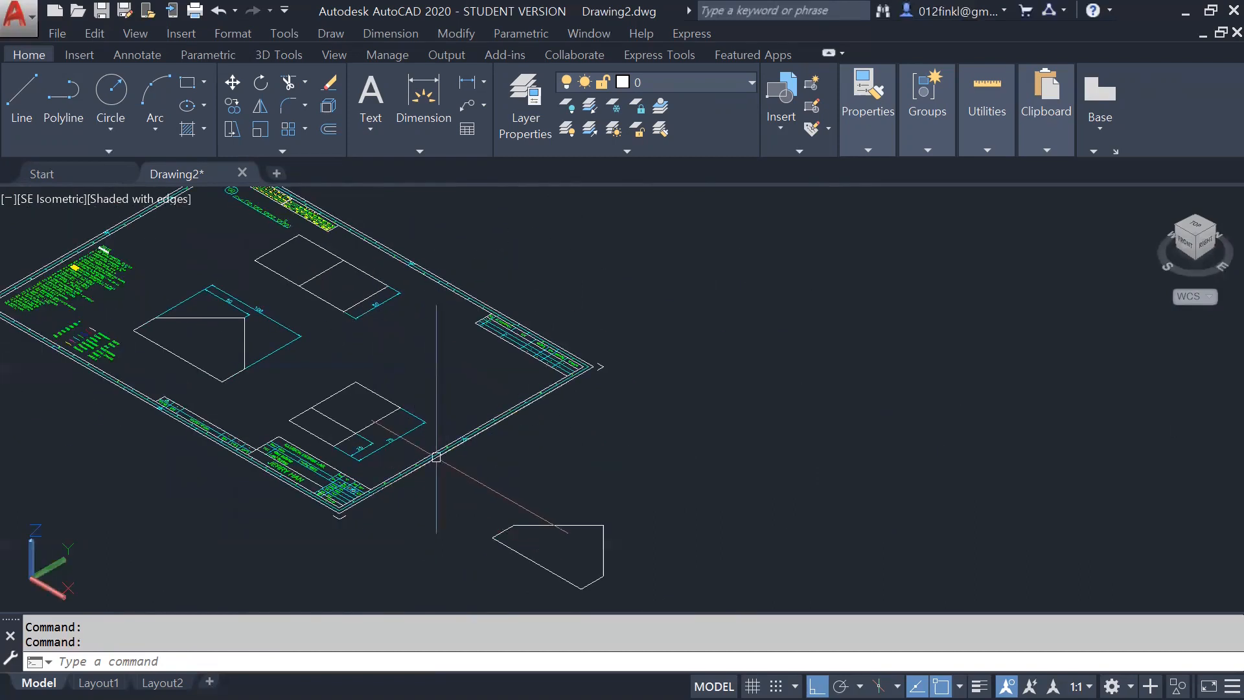
pyautogui.scroll(5, 538, 589)
pyautogui.moveTo(537, 592); pyautogui.dragTo(473, 499, button='middle')
# Step: Extrude the house-shaped polyline to a height of 50
pyautogui.click(302, 301)
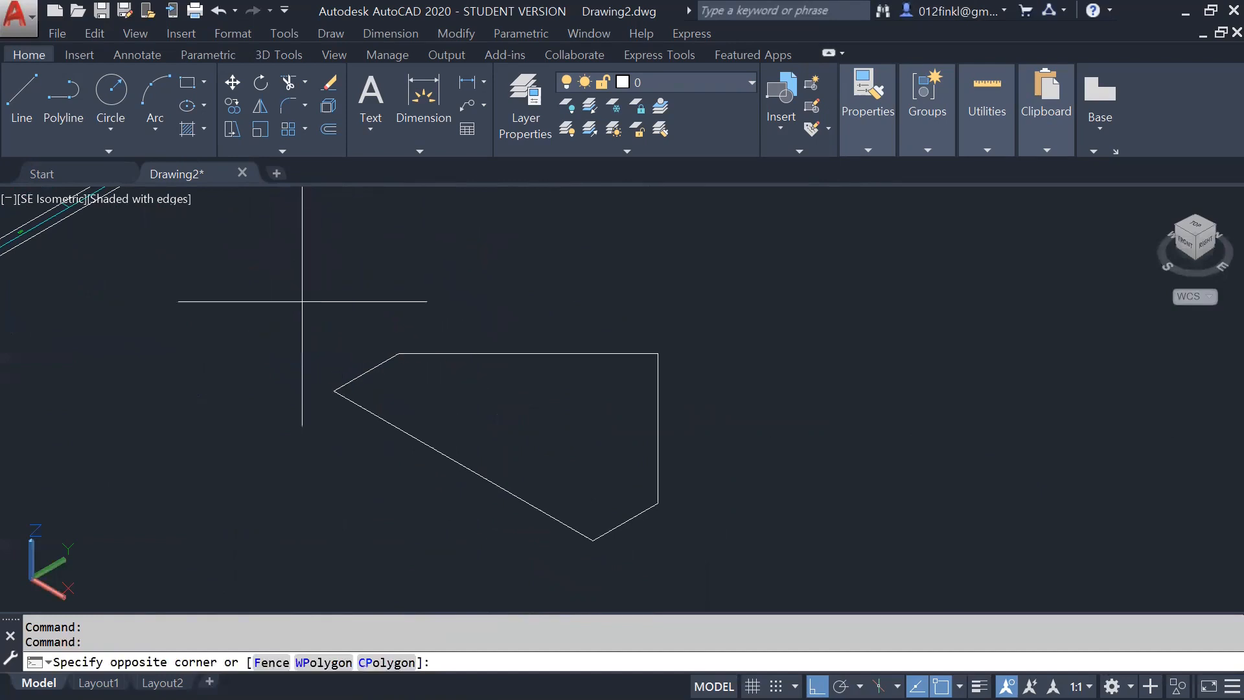
pyautogui.click(810, 560)
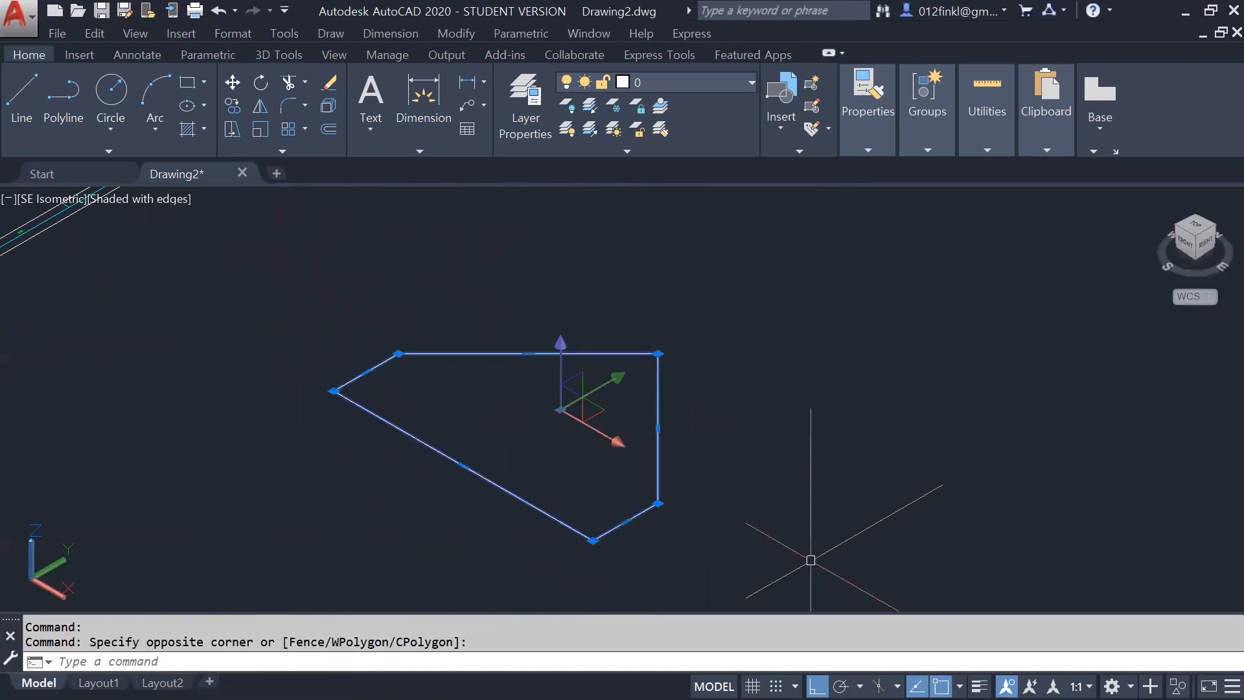
pyautogui.write('EXT')
pyautogui.press('Return')
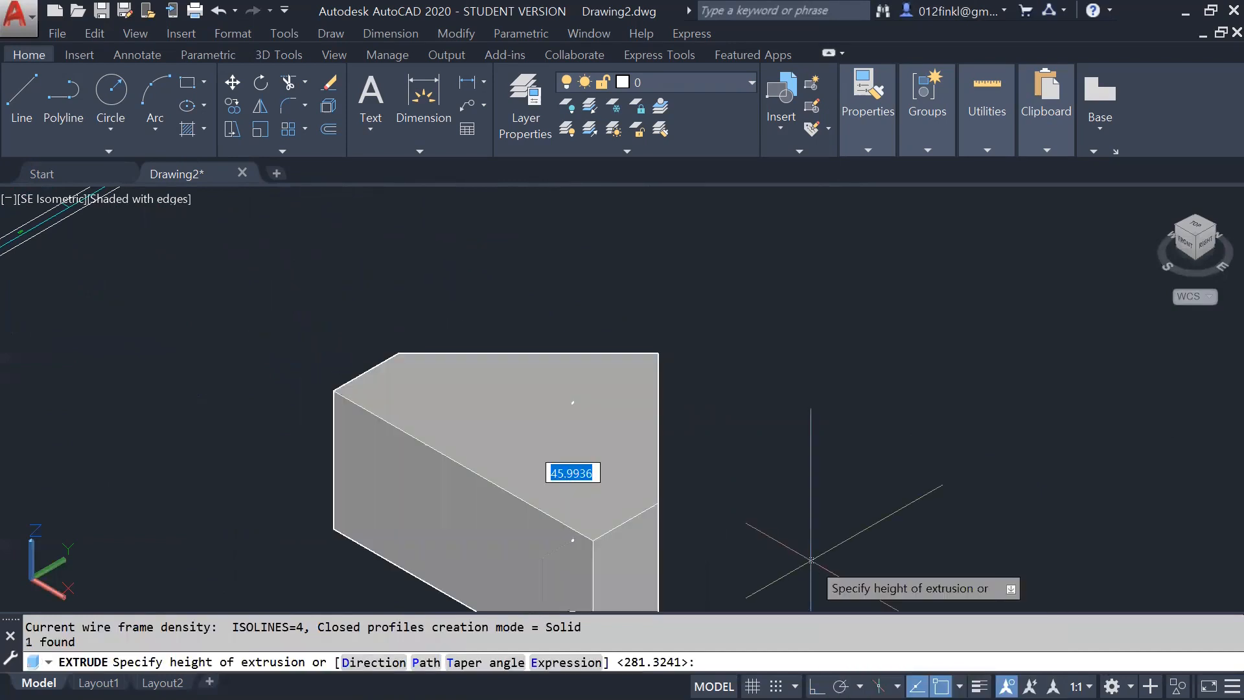
pyautogui.write('50')
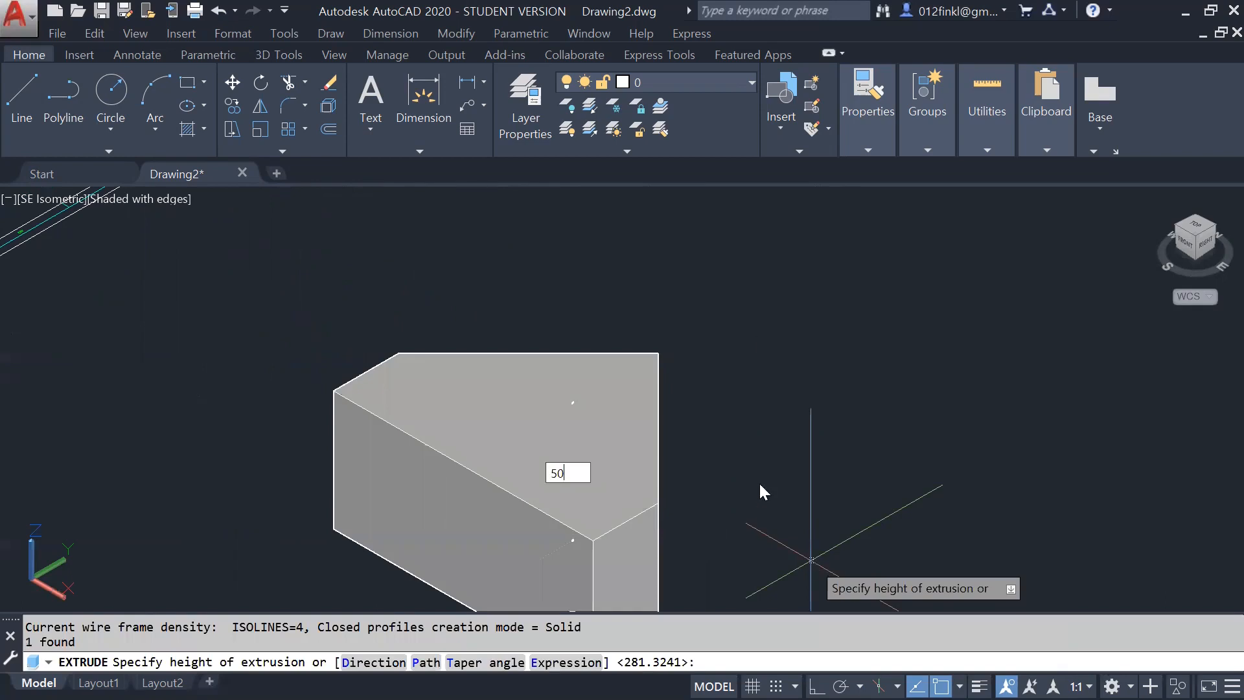
pyautogui.press('Return')
pyautogui.scroll(-4, 648, 363)
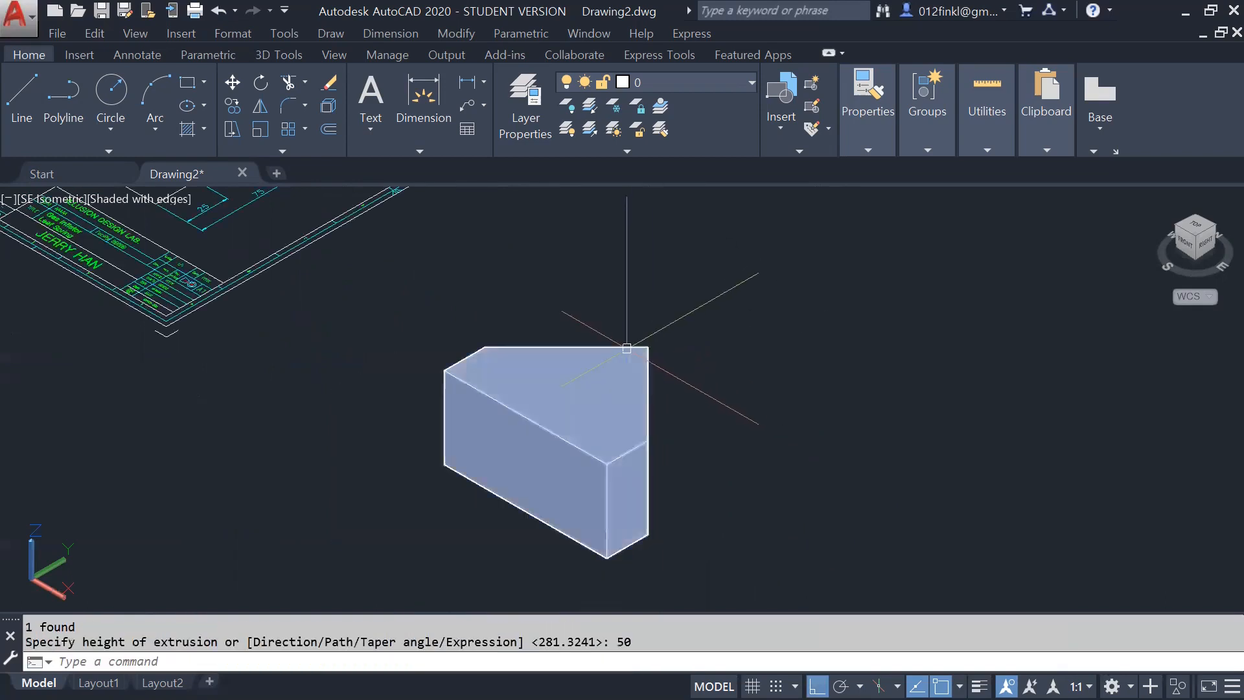
# Step: Examine the extruded house solid from several angles beside the three-view drawing
pyautogui.moveTo(527, 400); pyautogui.dragTo(529, 522, button='middle')
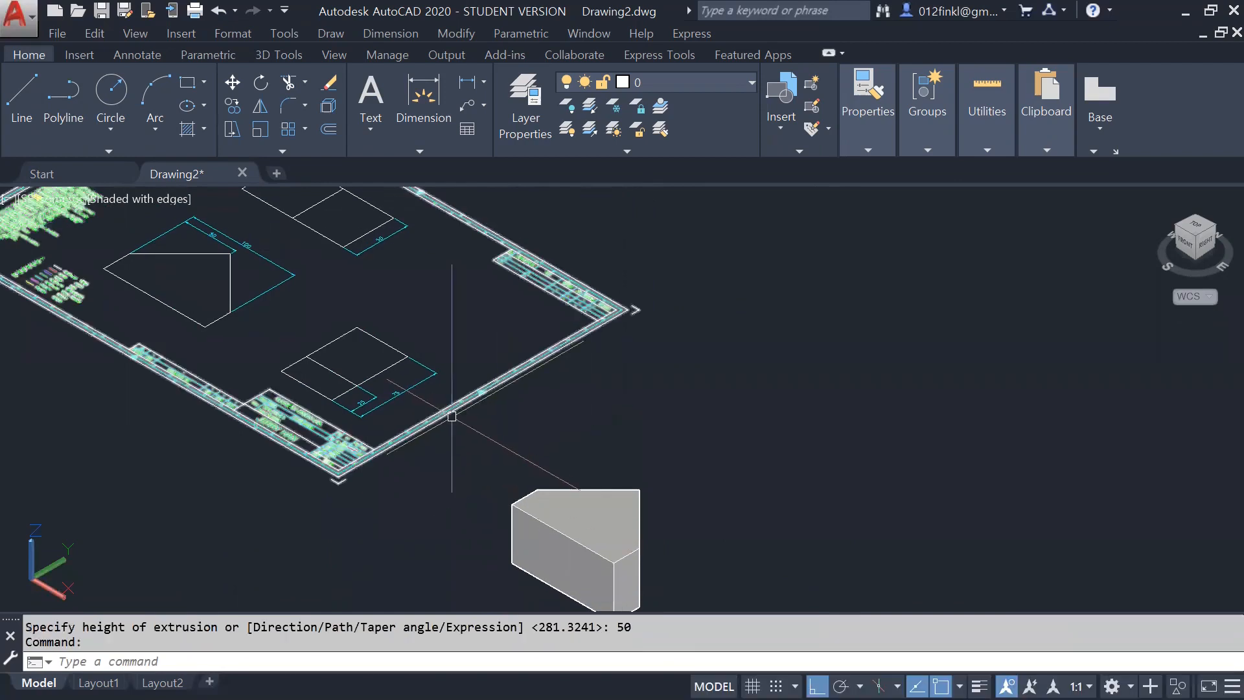
pyautogui.scroll(-2, 454, 416)
pyautogui.keyDown('shift'); pyautogui.moveTo(507, 562); pyautogui.dragTo(586, 563, button='middle'); pyautogui.keyUp('shift')
pyautogui.scroll(3, 719, 427)
pyautogui.keyDown('shift'); pyautogui.moveTo(725, 434); pyautogui.dragTo(628, 438, button='middle'); pyautogui.keyUp('shift')
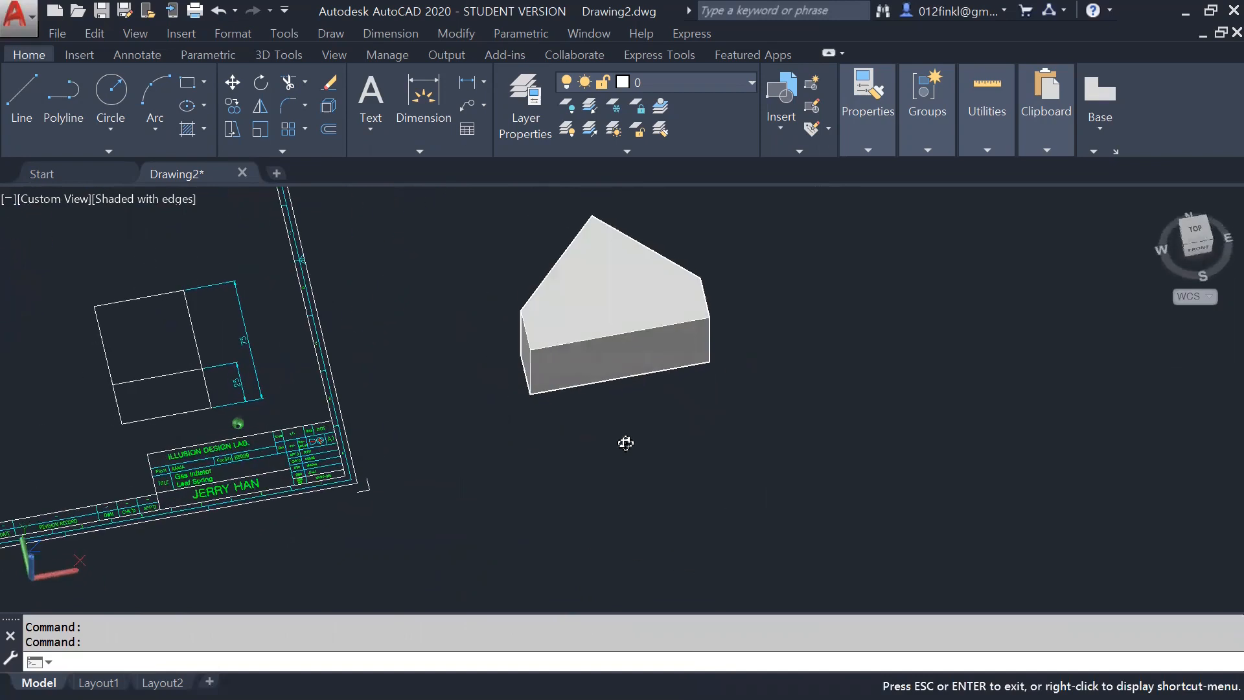
pyautogui.scroll(-2, 619, 461)
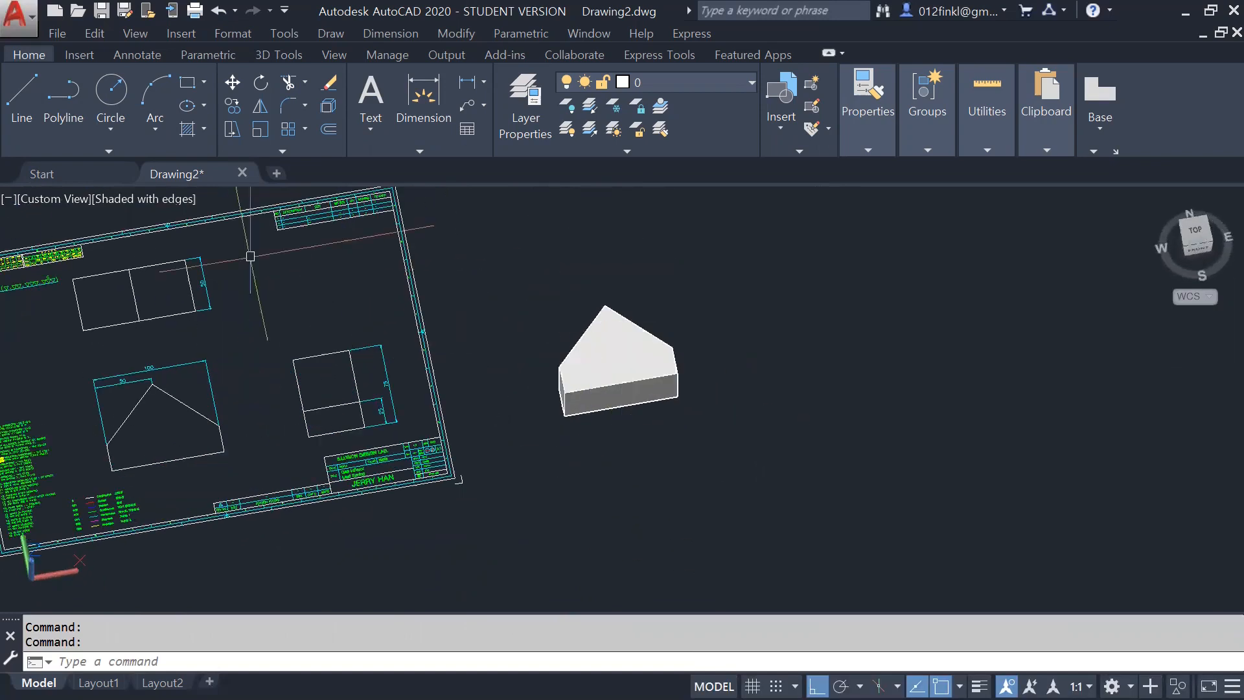
pyautogui.keyDown('shift'); pyautogui.moveTo(661, 376); pyautogui.dragTo(657, 388, button='middle'); pyautogui.keyUp('shift')
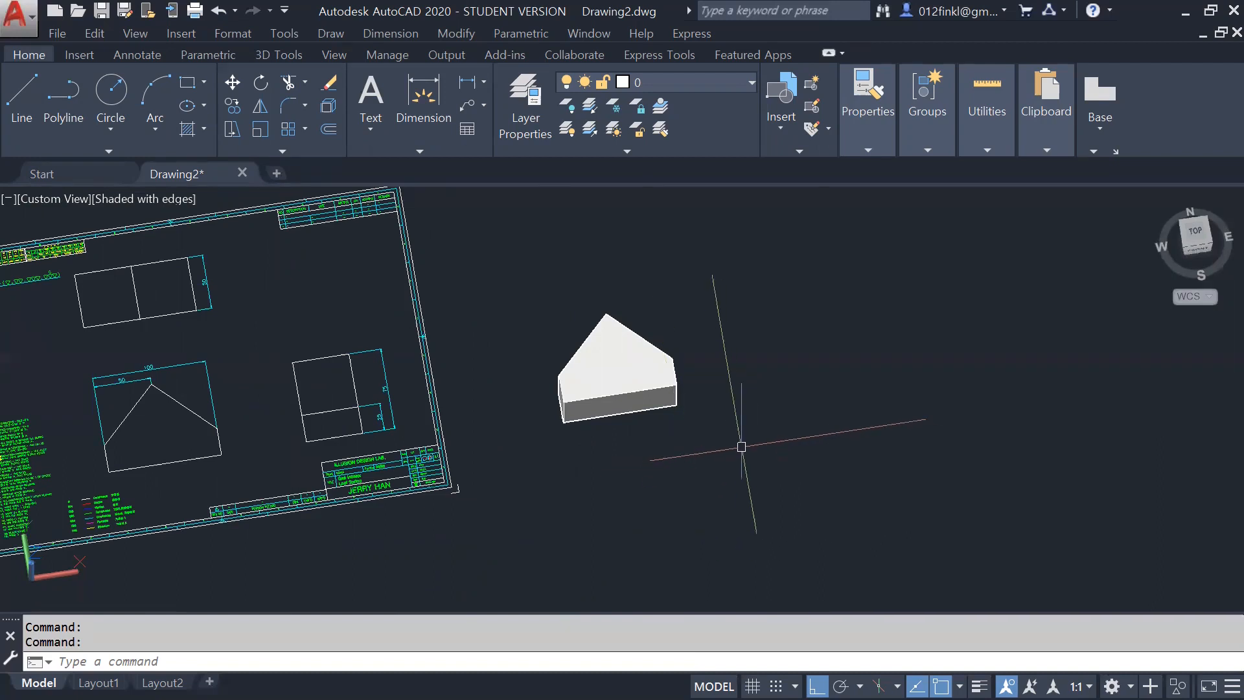
pyautogui.press('Escape')
pyautogui.press('Escape')
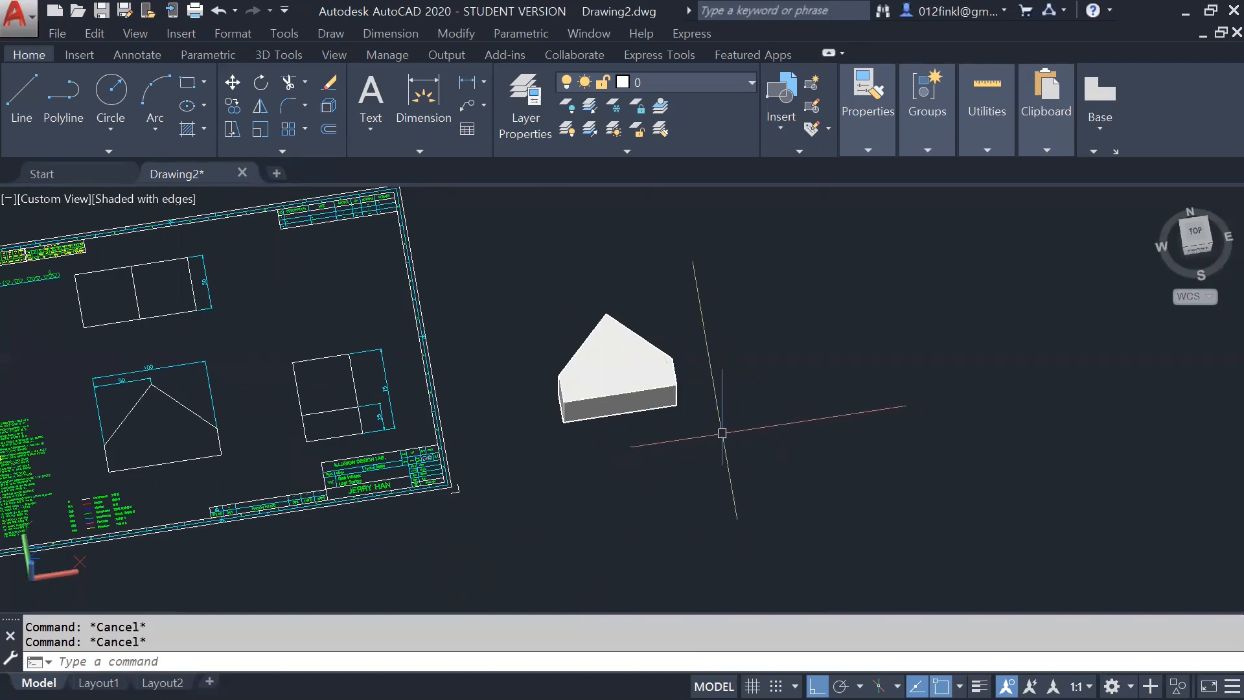
pyautogui.click(722, 433)
pyautogui.click(511, 309)
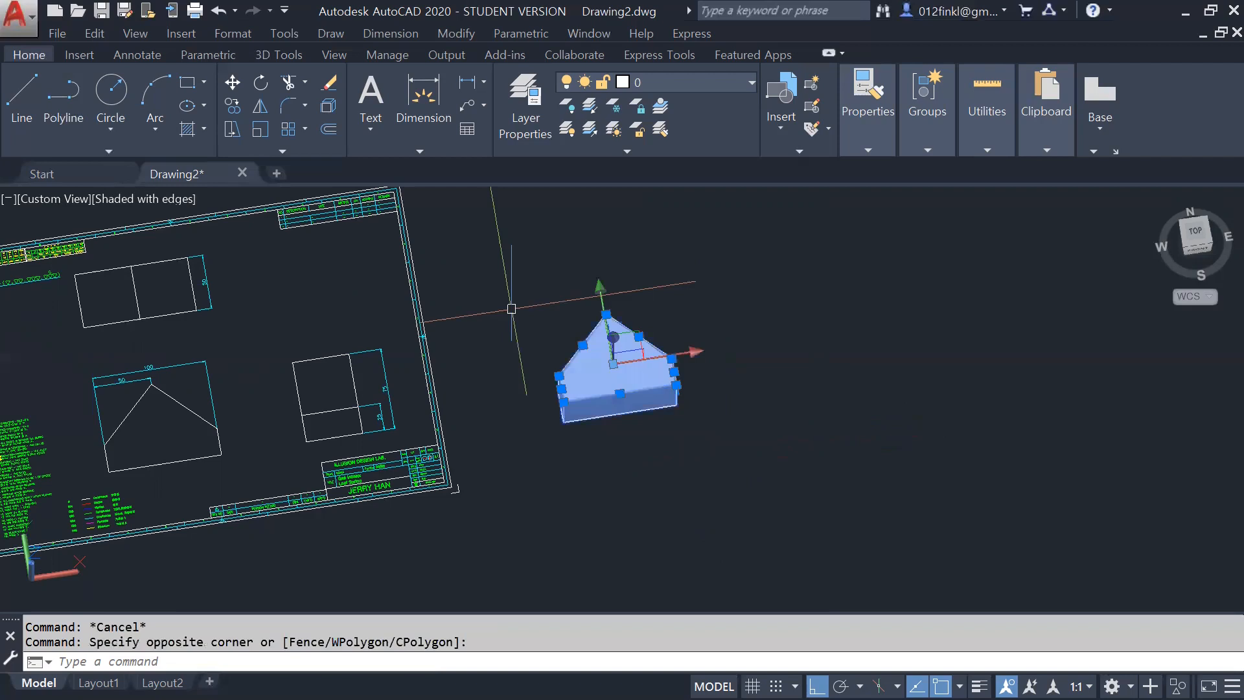
pyautogui.write('RO')
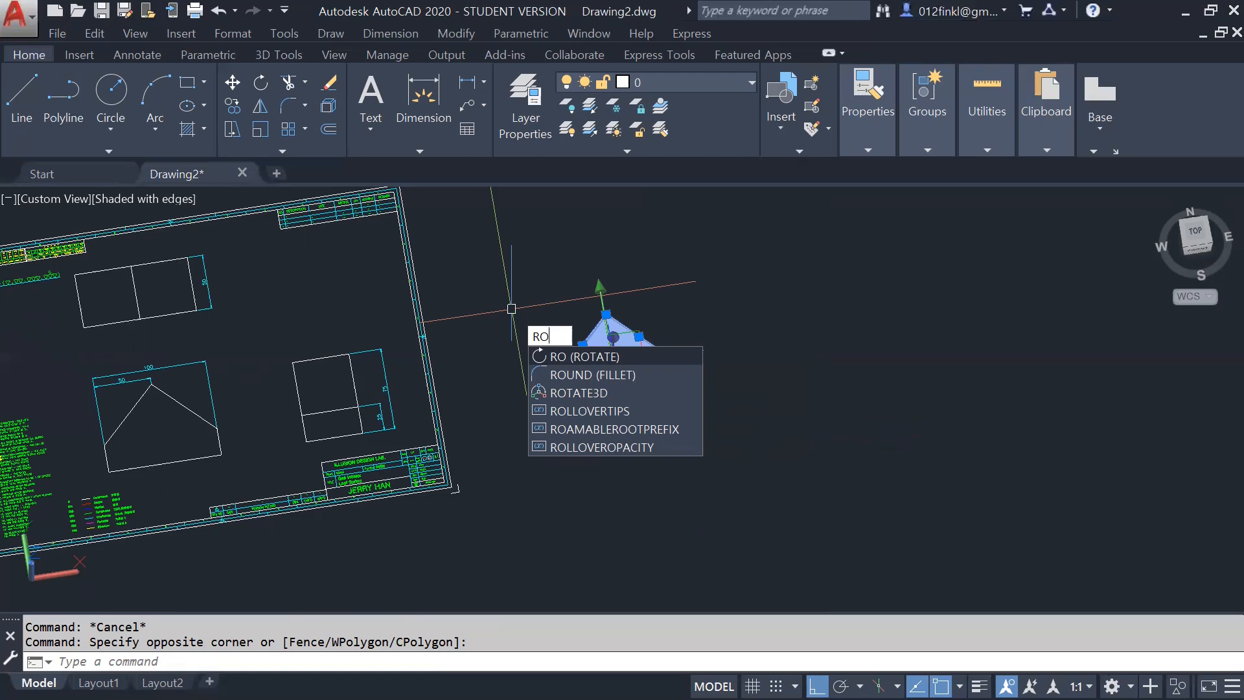
pyautogui.press('Return')
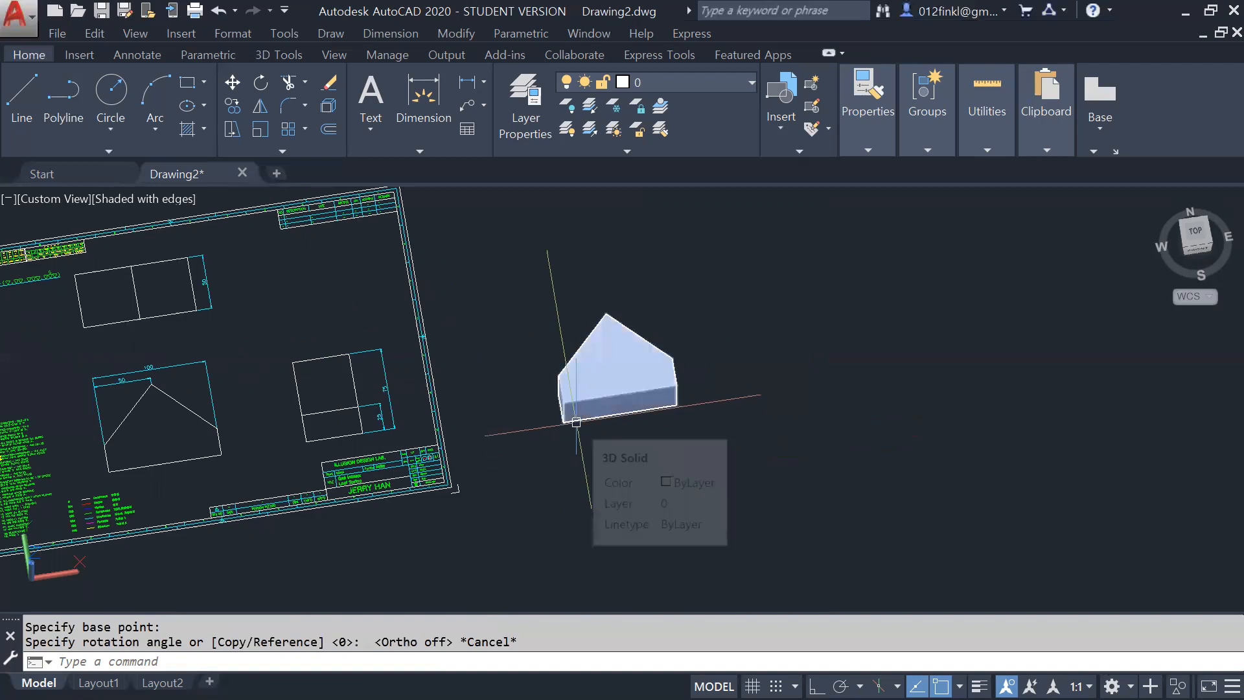
pyautogui.press('Escape')
pyautogui.click(763, 464)
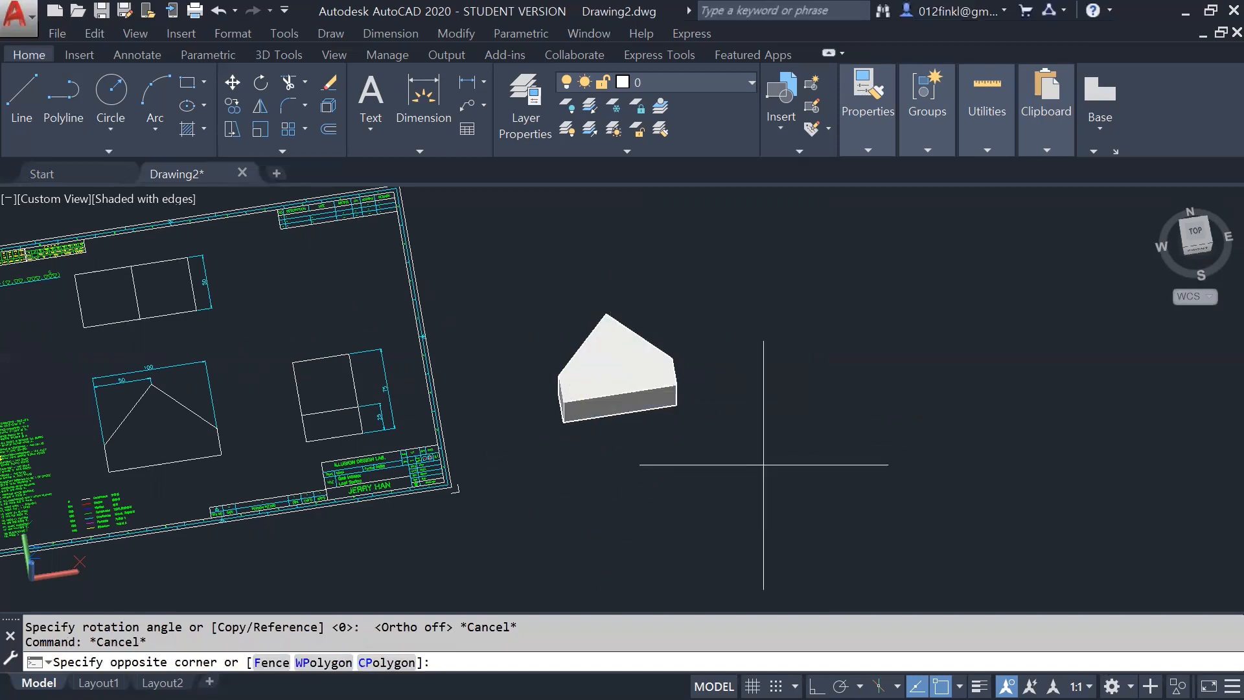
pyautogui.click(506, 283)
pyautogui.write('Ro')
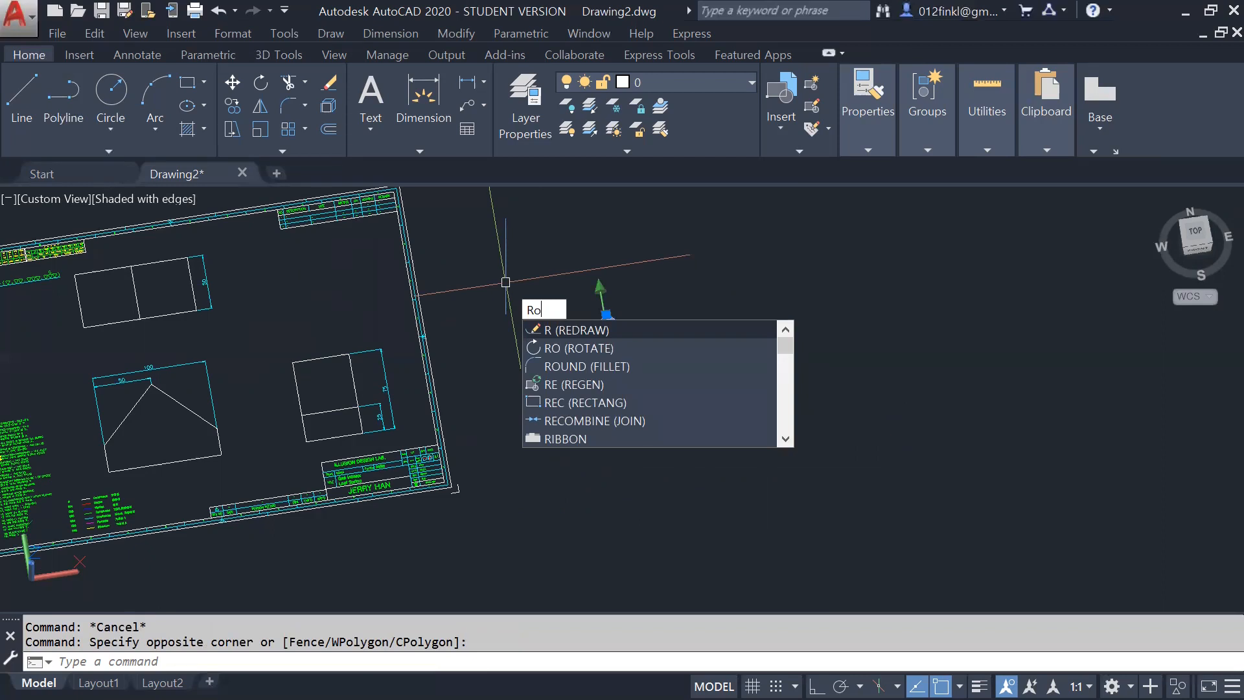
pyautogui.press('Return')
pyautogui.click(563, 423)
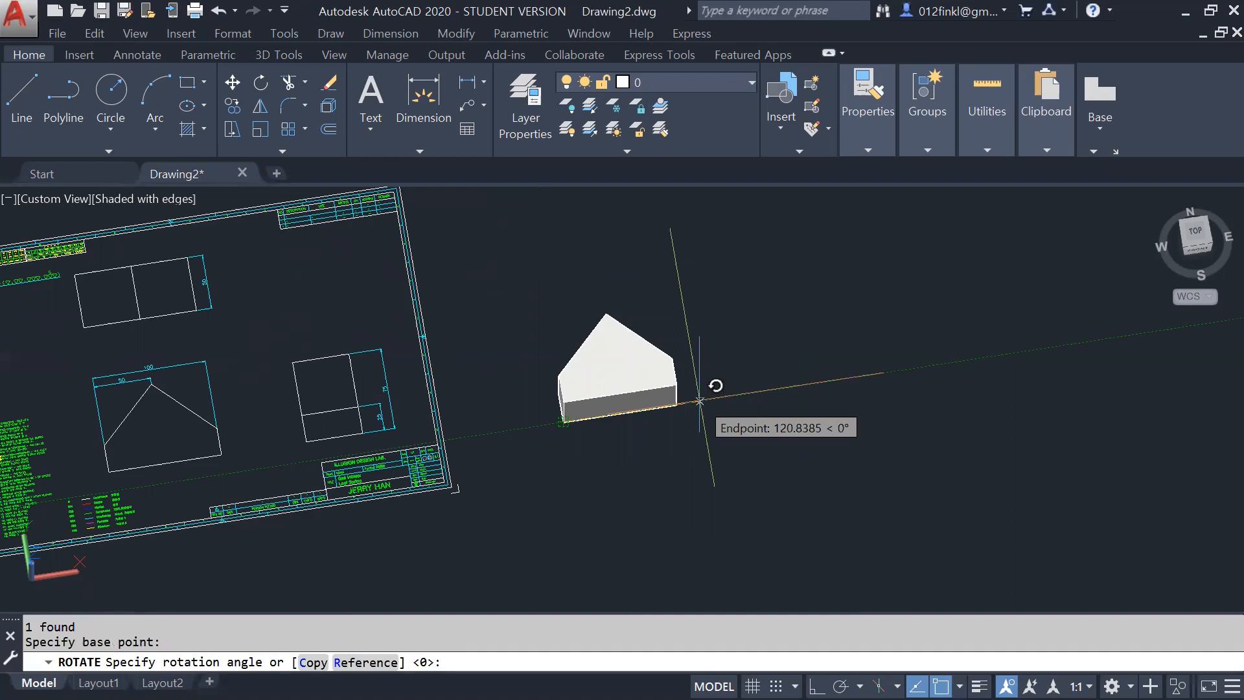
pyautogui.press('Escape')
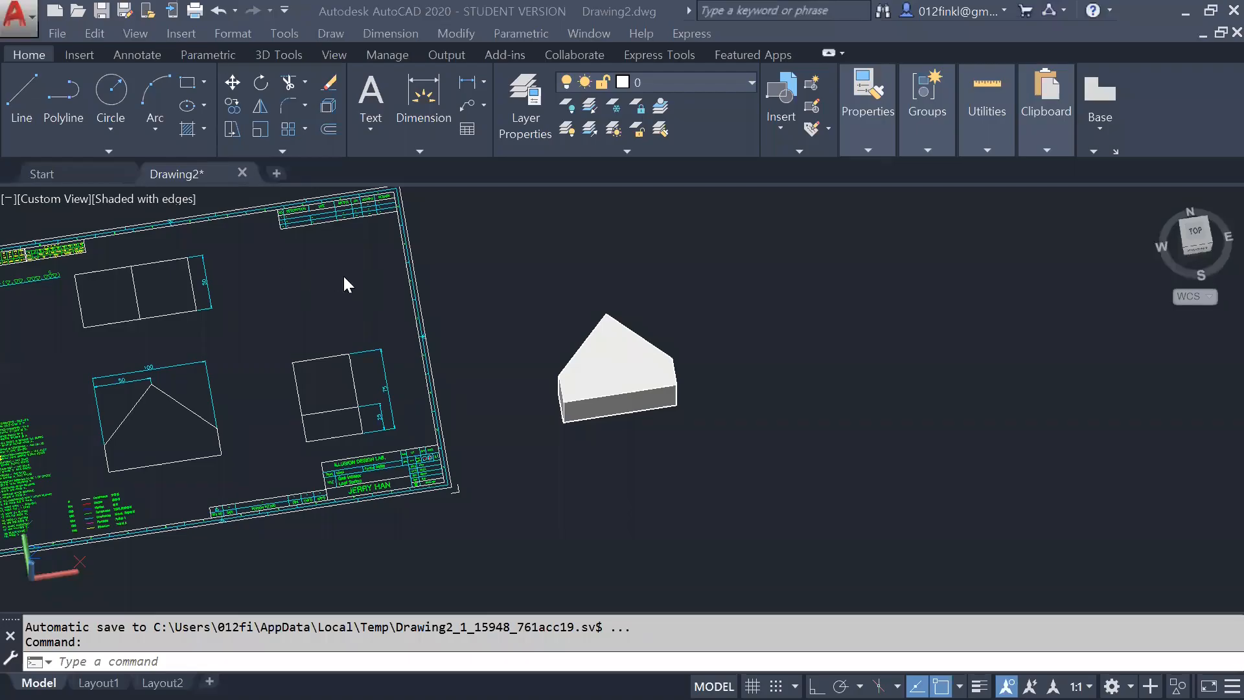
# Step: Rotate the house solid by about 33 degrees around its lower front corner, in the plane of its bottom side face
pyautogui.click(513, 303)
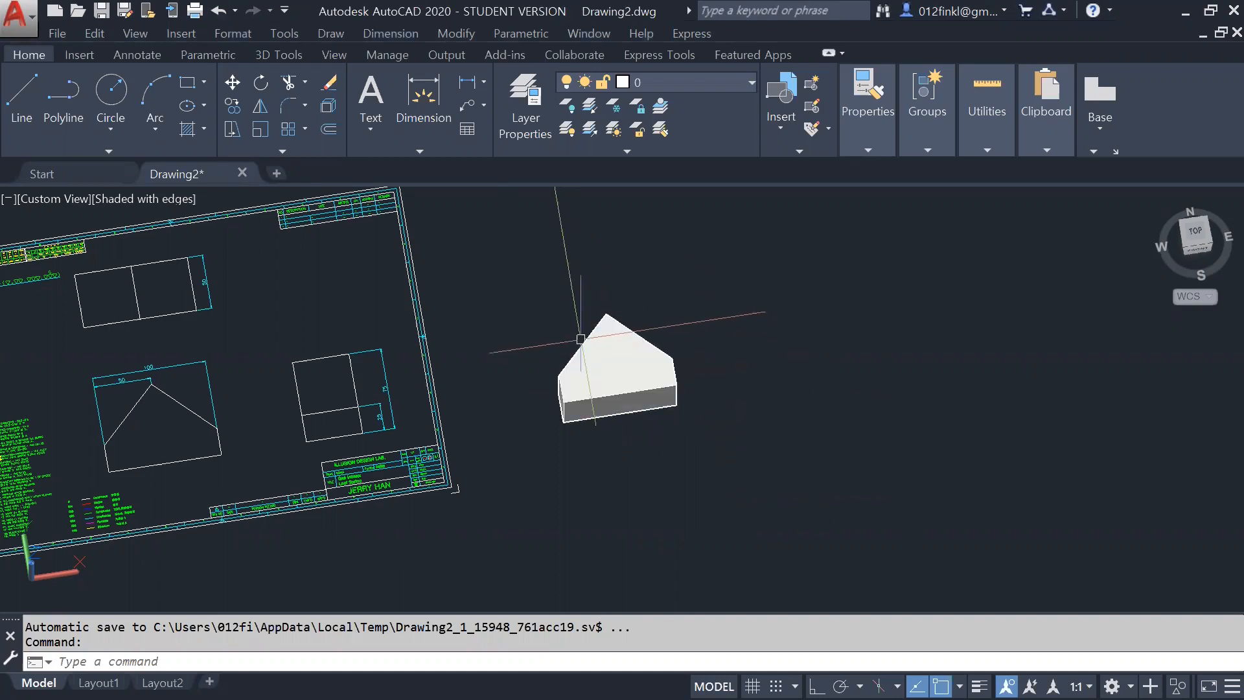
pyautogui.click(501, 290)
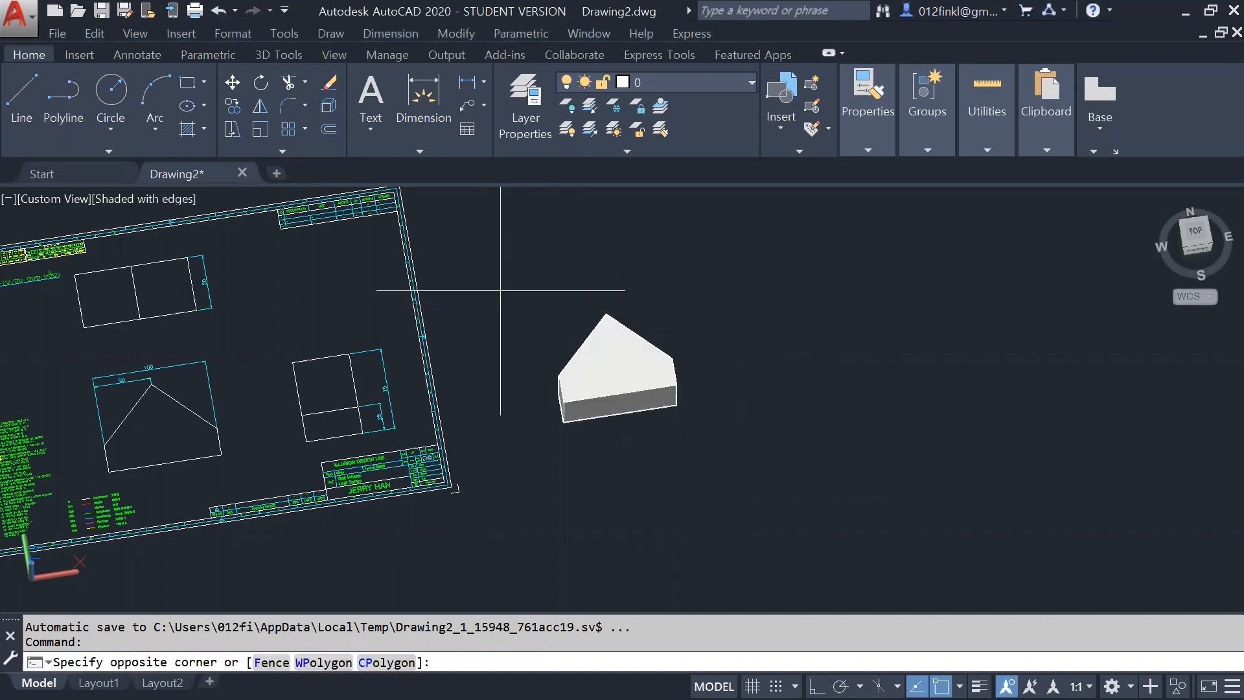
pyautogui.click(732, 456)
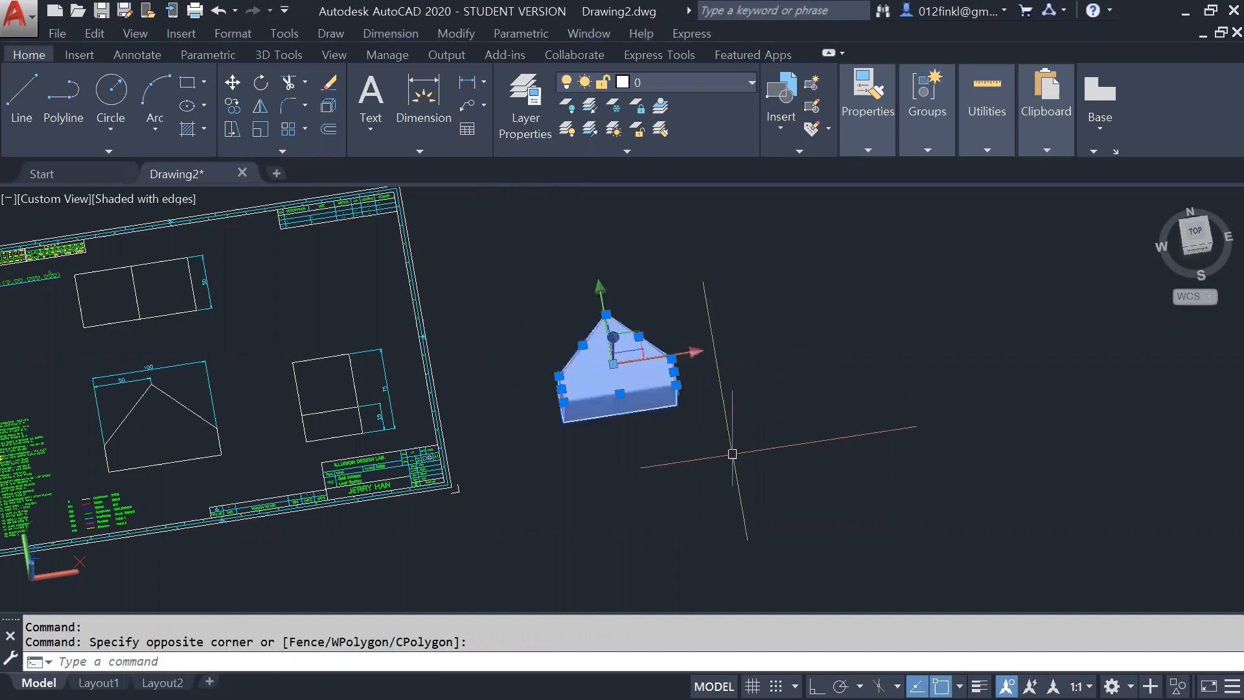
pyautogui.write('RO')
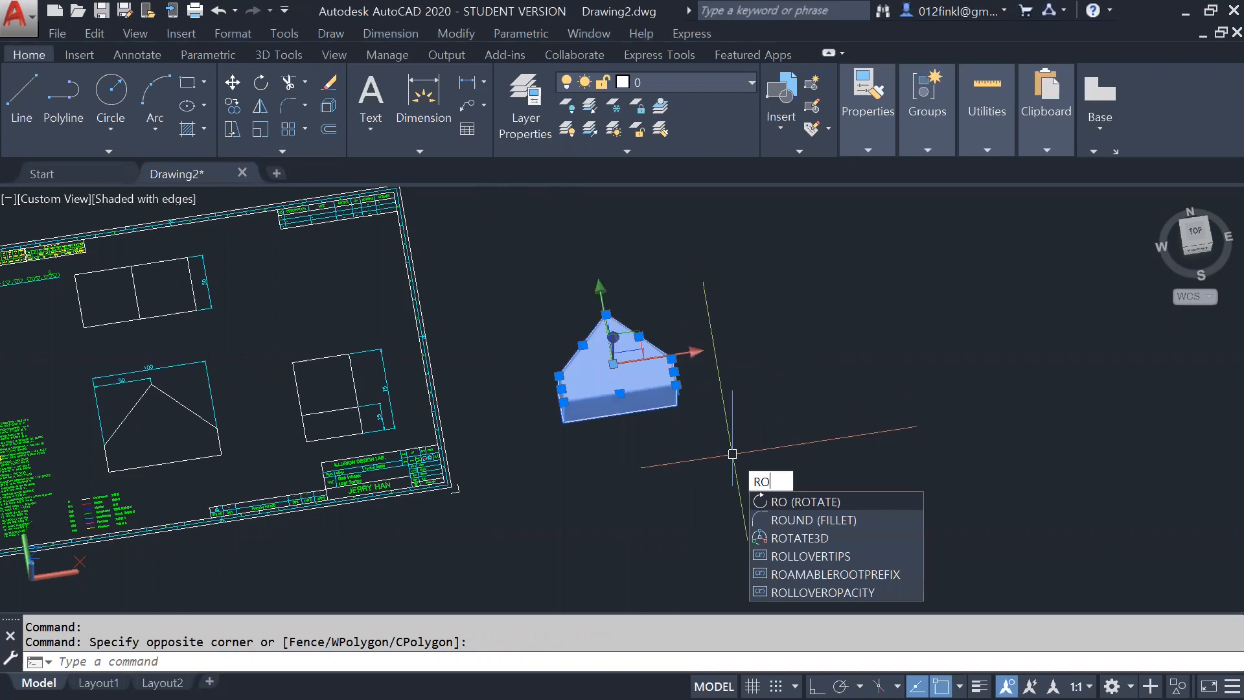
pyautogui.press('Return')
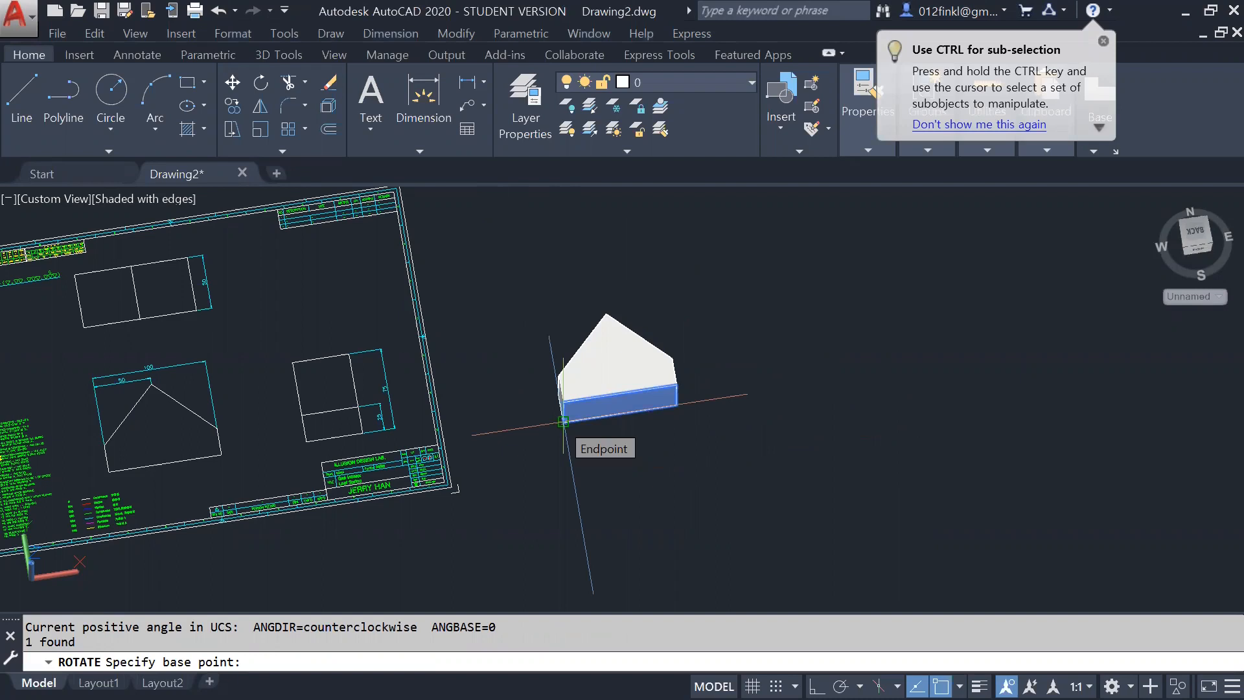
pyautogui.click(564, 421)
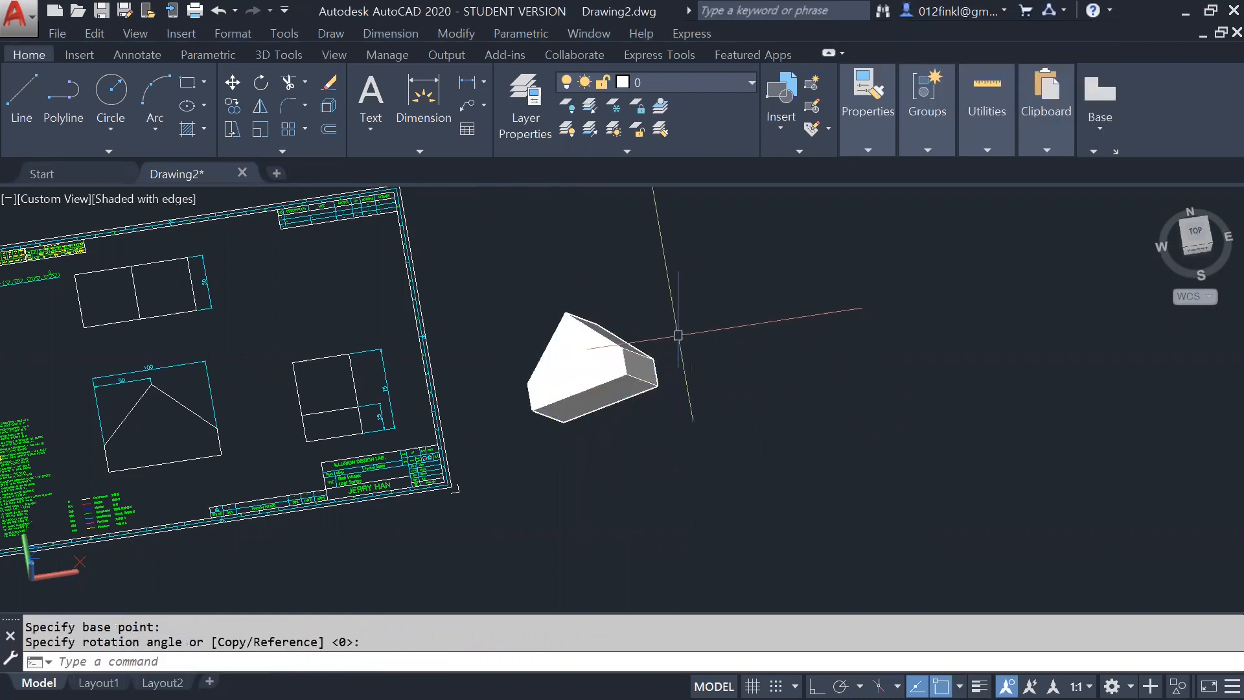
# Step: Switch to the Top view and frame the rotated solid together with the three-view drawing
pyautogui.moveTo(702, 329)
pyautogui.keyDown('shift'); pyautogui.mouseDown(button='middle')
pyautogui.moveTo(709, 380)
pyautogui.moveTo(683, 434)
pyautogui.moveTo(697, 425)
pyautogui.moveTo(711, 505)
pyautogui.mouseUp(button='middle'); pyautogui.keyUp('shift')
pyautogui.press('Return')
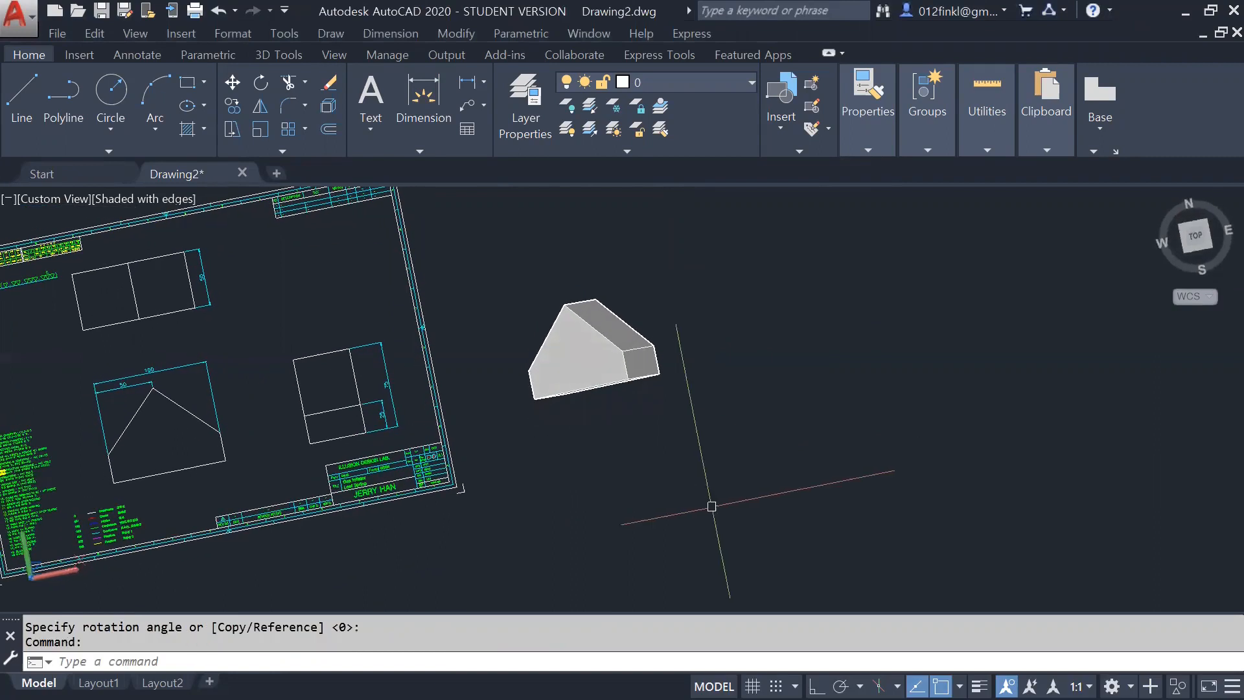
pyautogui.click(1198, 243)
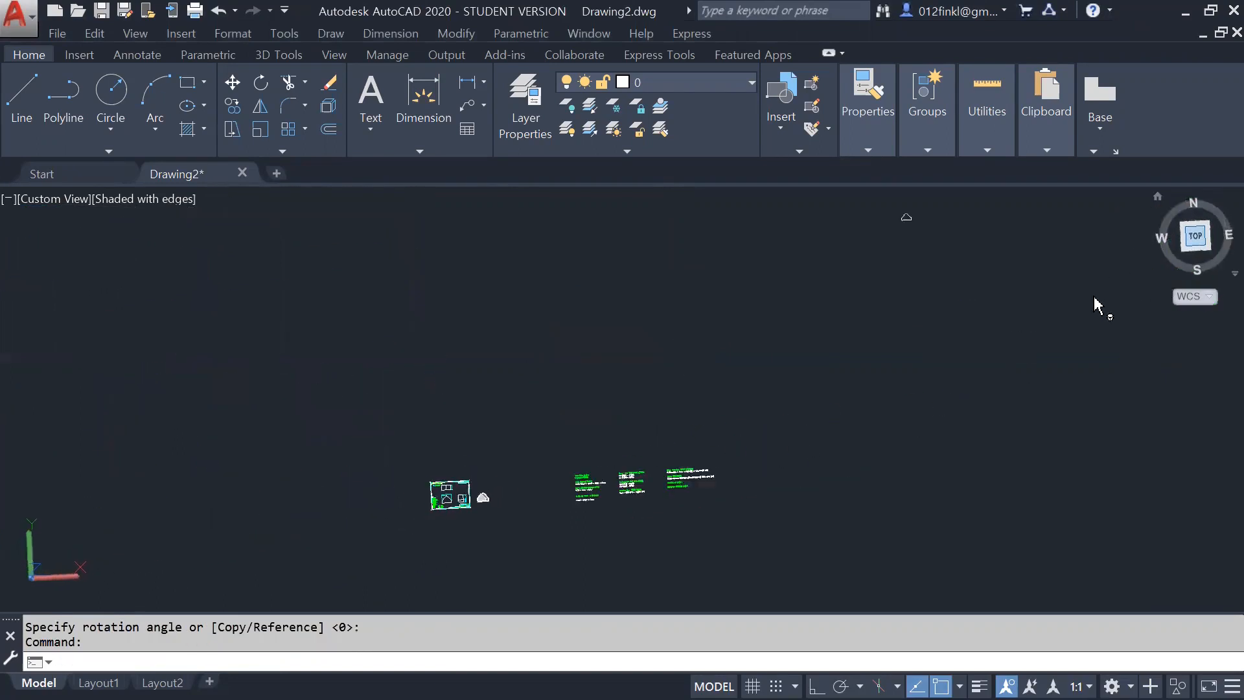
pyautogui.scroll(6, 583, 333)
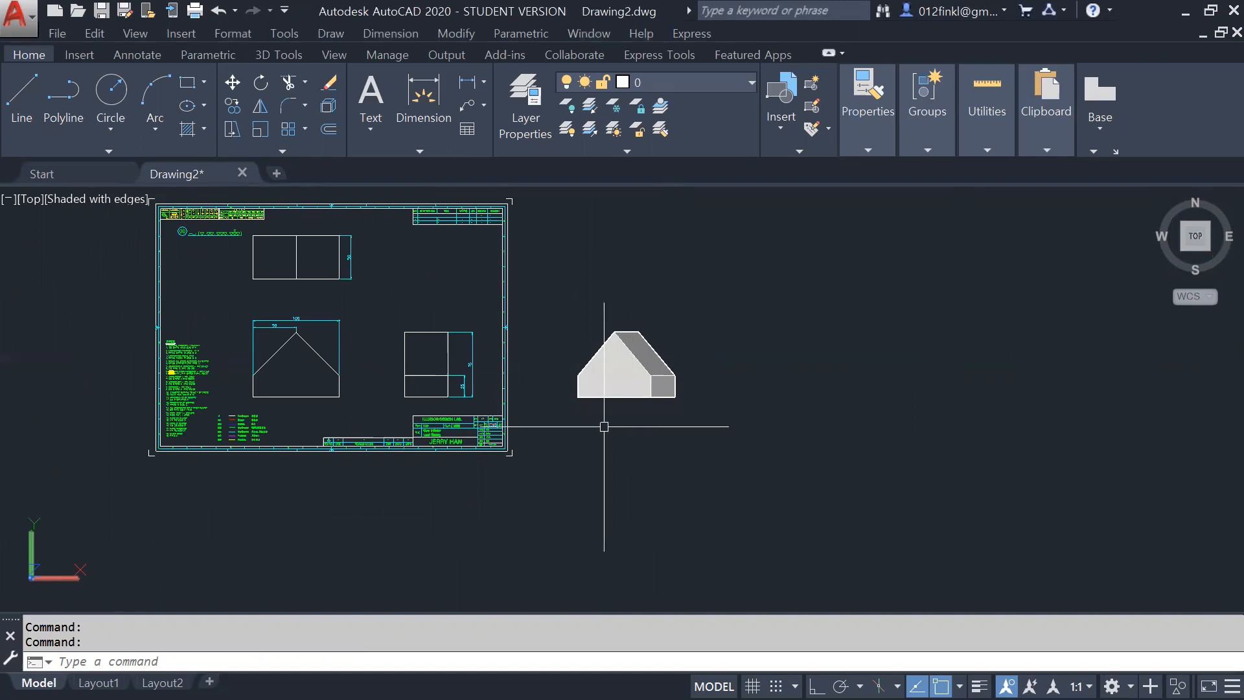
# Step: Rotate the UCS 90 degrees about its X axis
pyautogui.click(219, 660)
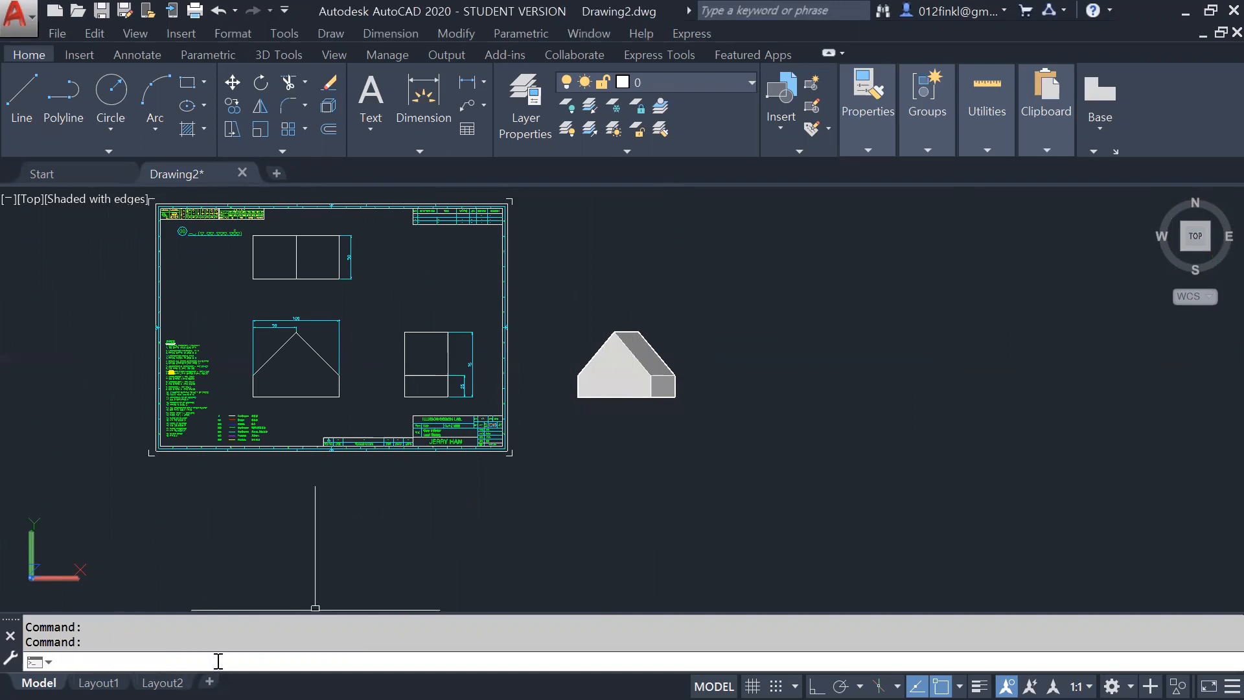
pyautogui.write('ucs')
pyautogui.press('Return')
pyautogui.write('x')
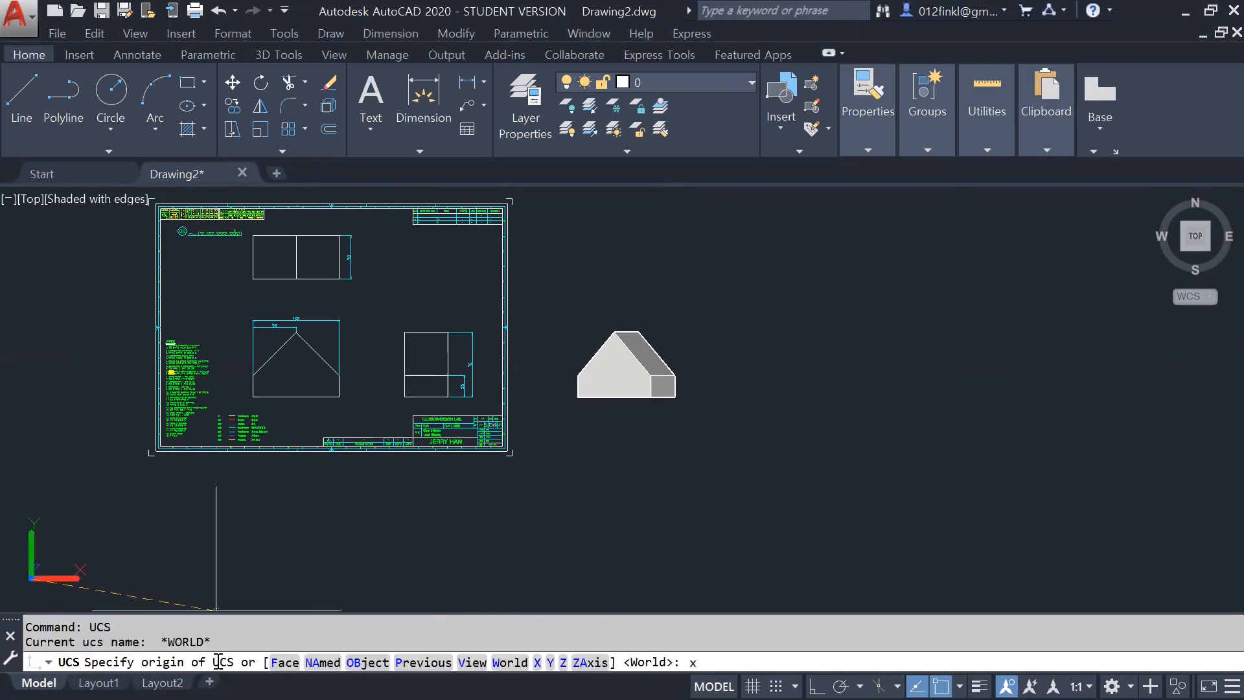
pyautogui.press('Return')
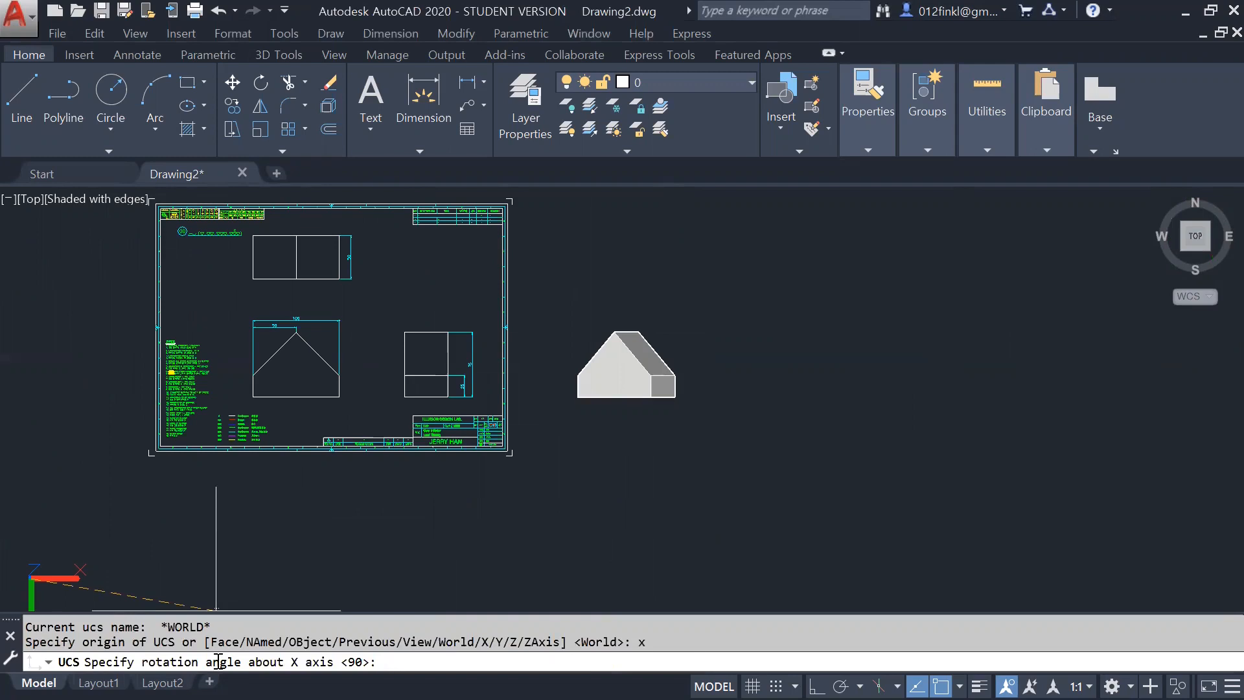
pyautogui.press('Return')
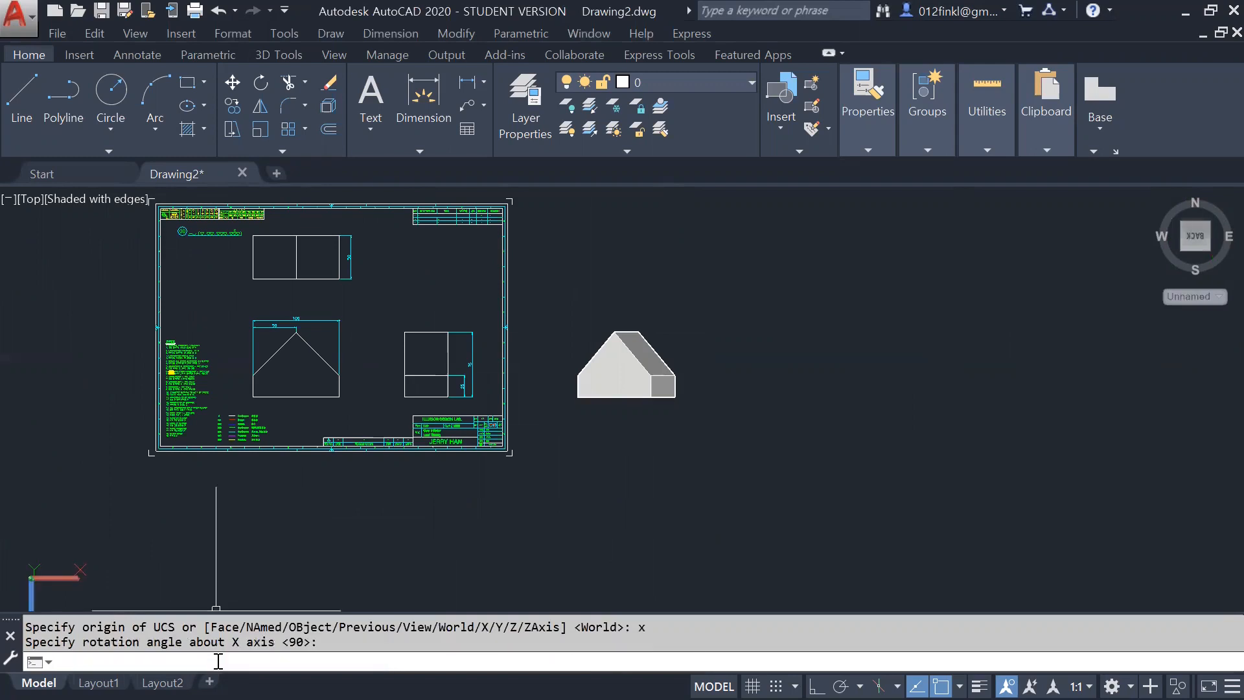
# Step: Try rotating the house solid 45 degrees about its lowest corner in the current UCS, and undo the rotation
pyautogui.keyDown('shift'); pyautogui.moveTo(126, 549); pyautogui.dragTo(125, 500, button='middle'); pyautogui.keyUp('shift')
pyautogui.scroll(2, 125, 500)
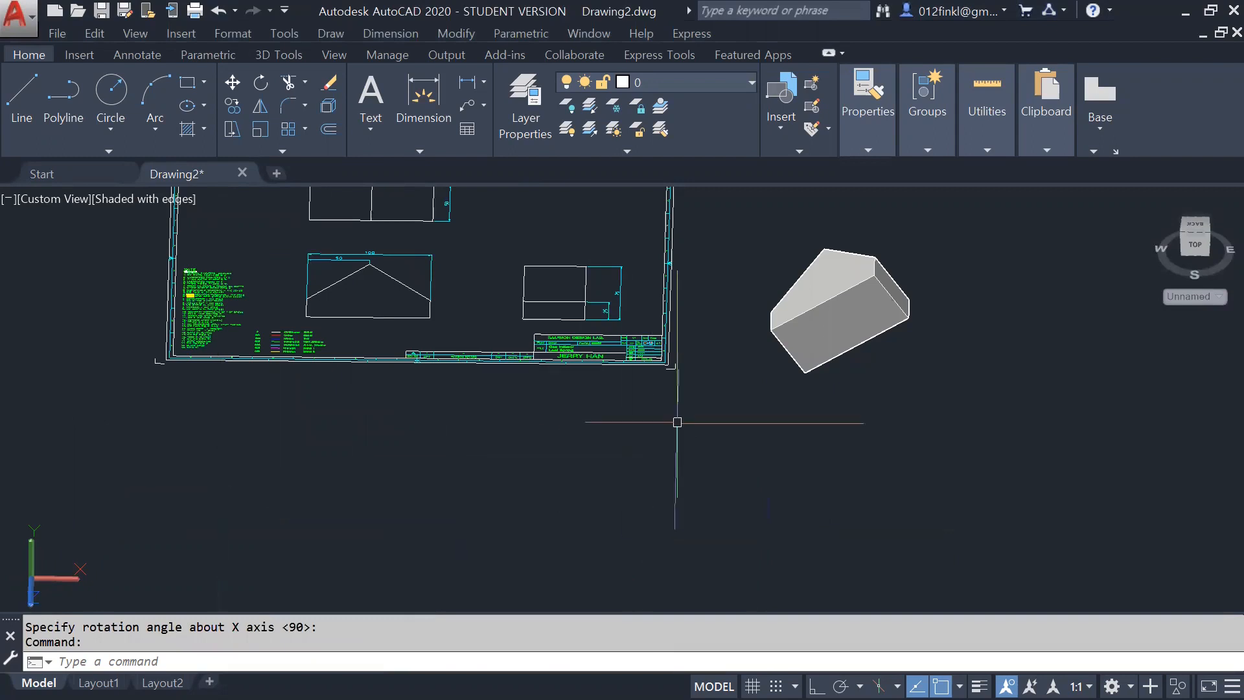
pyautogui.click(975, 439)
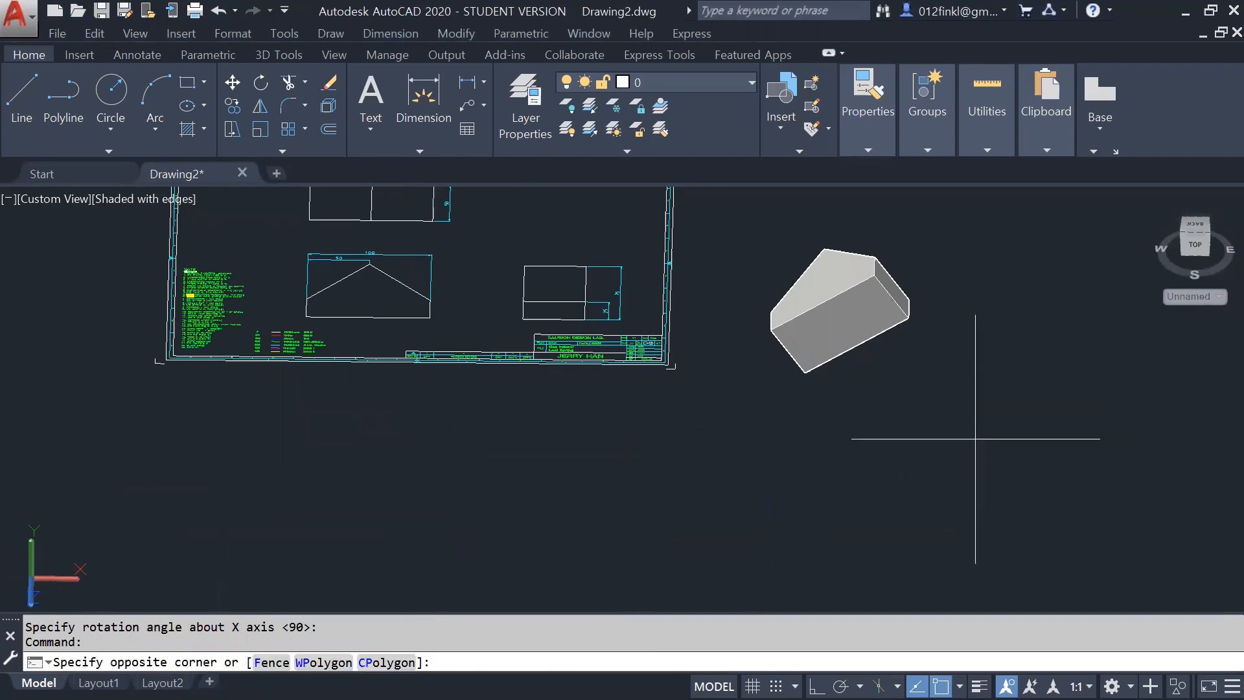
pyautogui.click(726, 234)
pyautogui.write('RO')
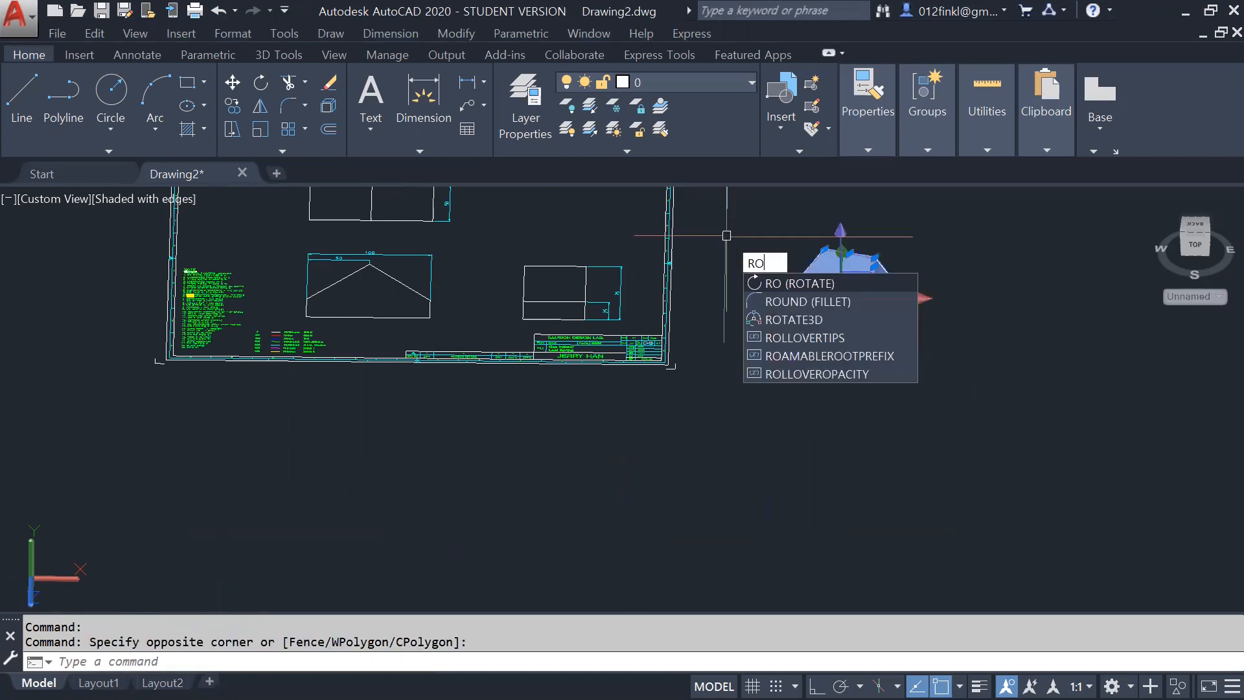
pyautogui.press('Return')
pyautogui.click(805, 373)
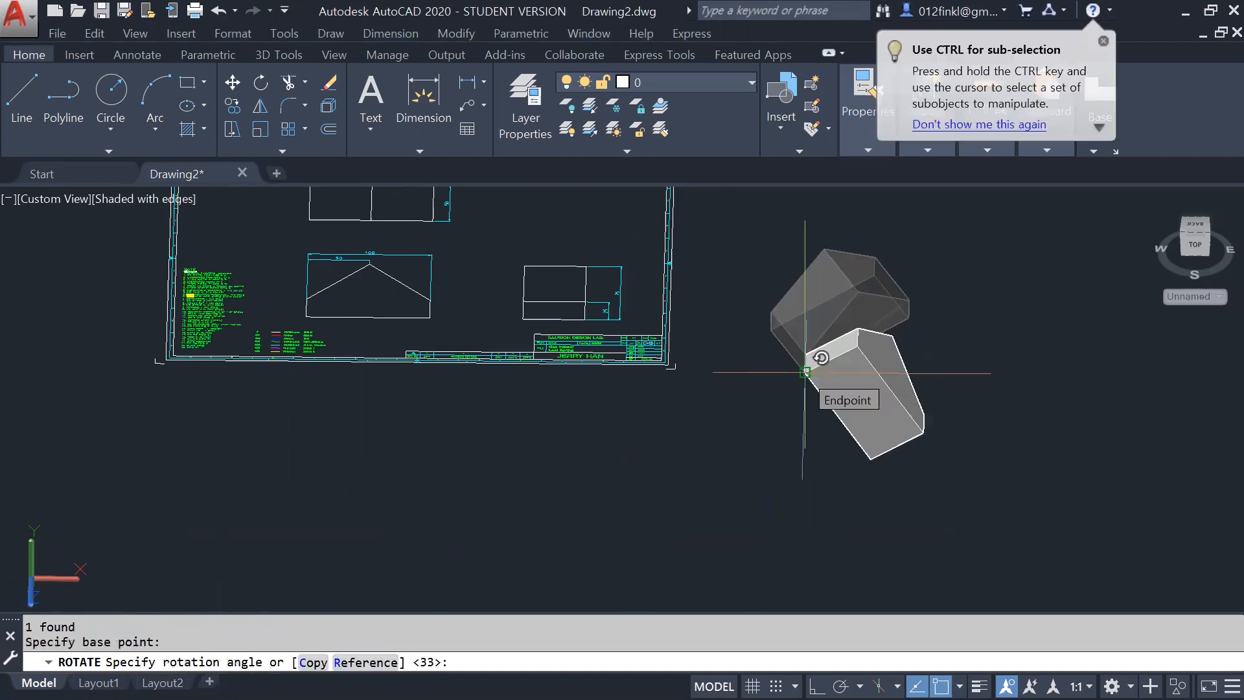
pyautogui.write('45')
pyautogui.press('Return')
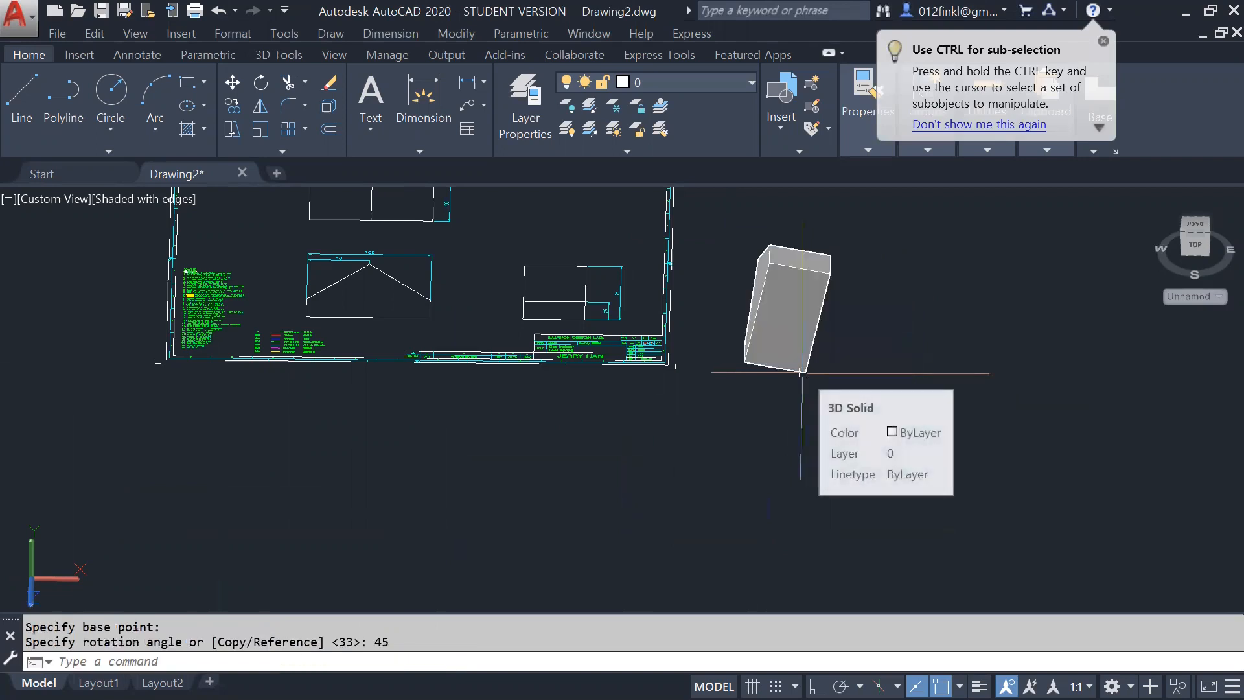
pyautogui.hotkey('ctrl', 'z')
# Step: Try rotating the house solid 45 degrees about the left corner of its bottom face, and undo the rotation
pyautogui.click(738, 202)
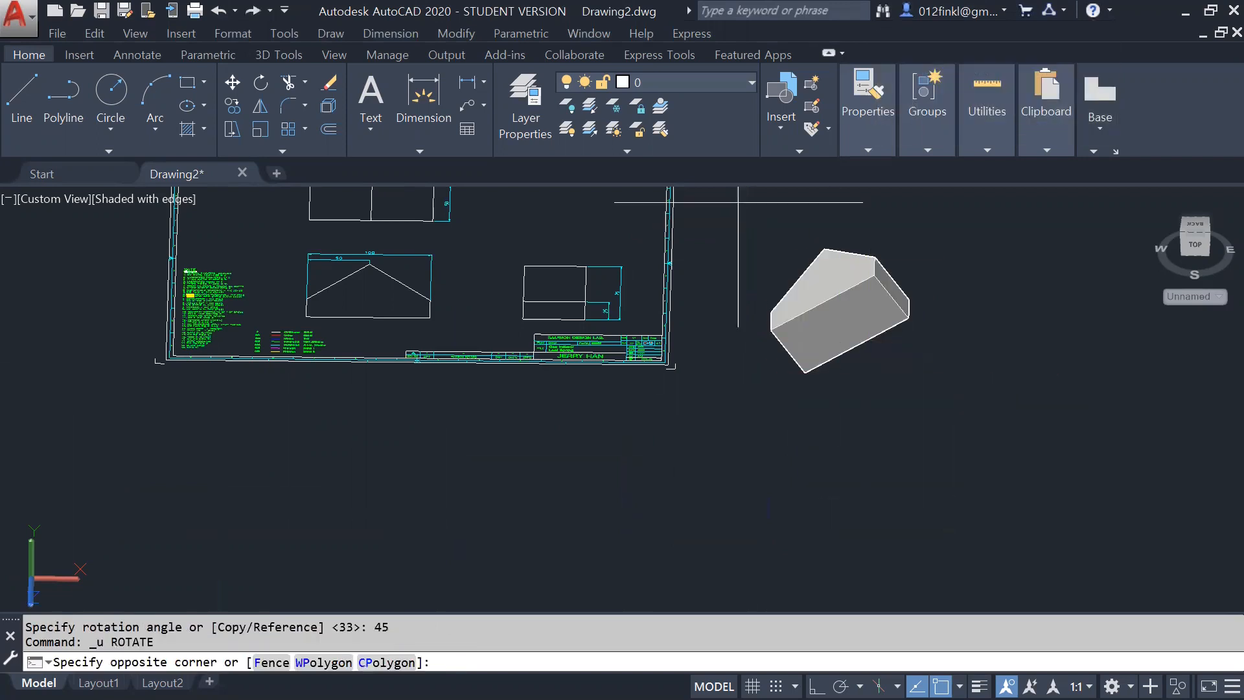
pyautogui.click(1014, 456)
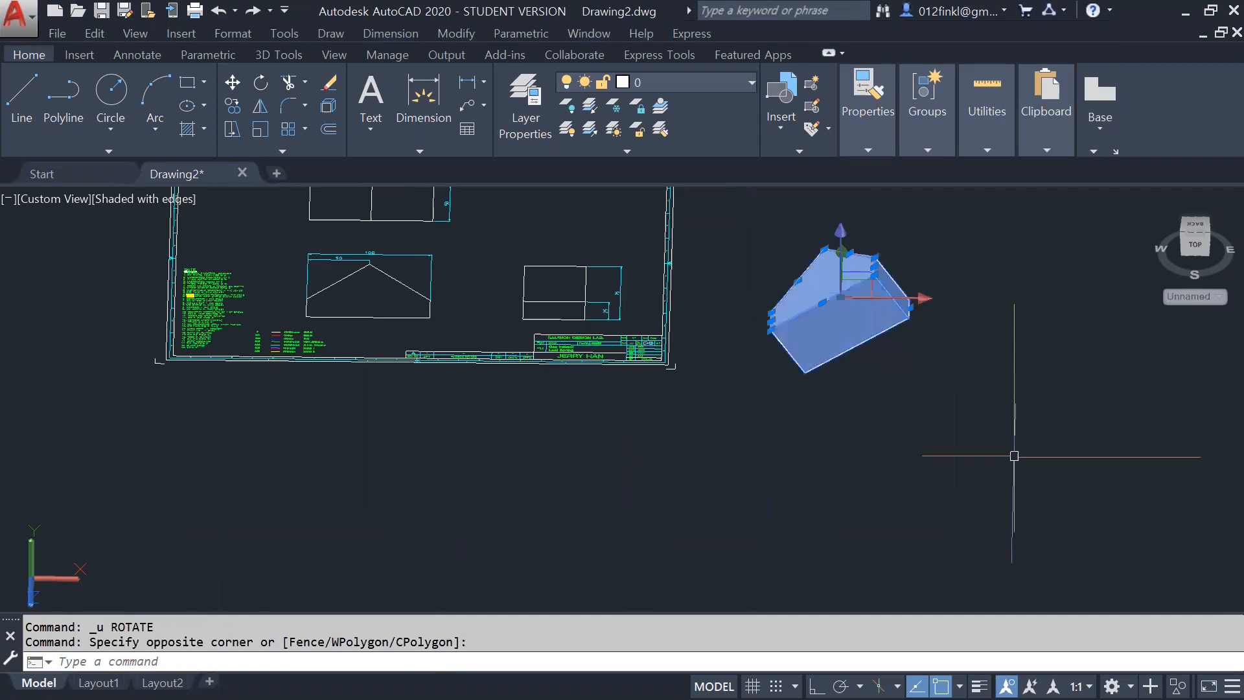
pyautogui.write('RO')
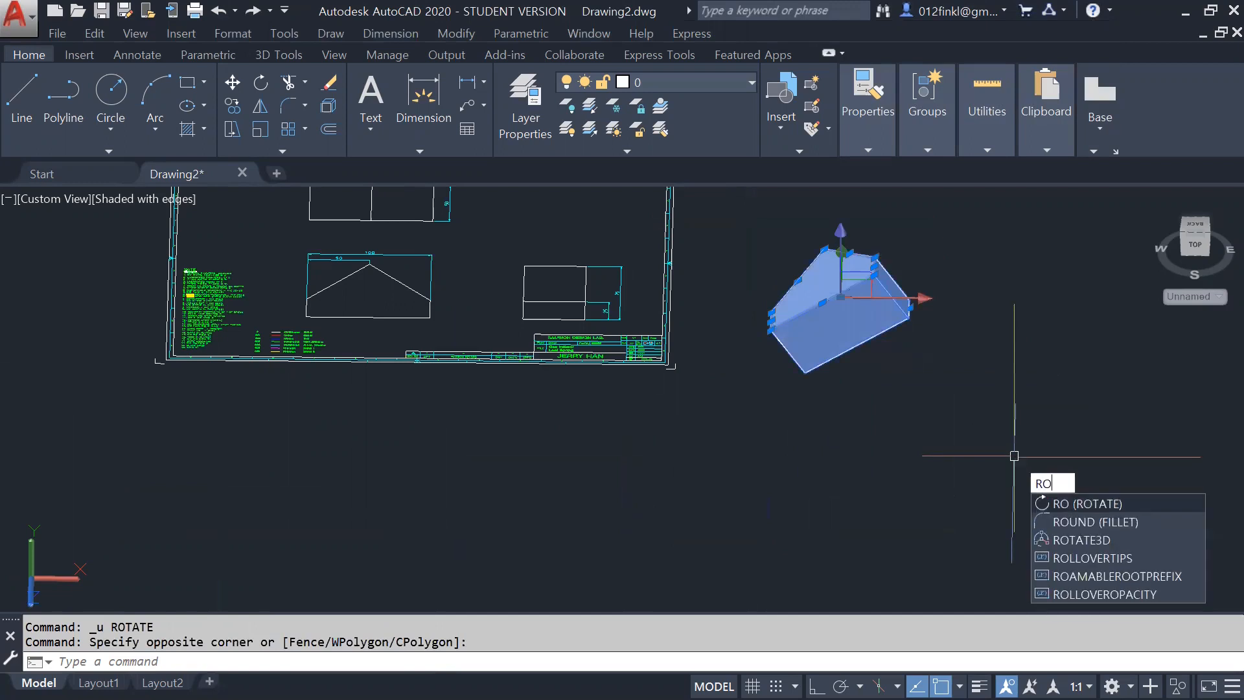
pyautogui.press('Return')
pyautogui.click(772, 329)
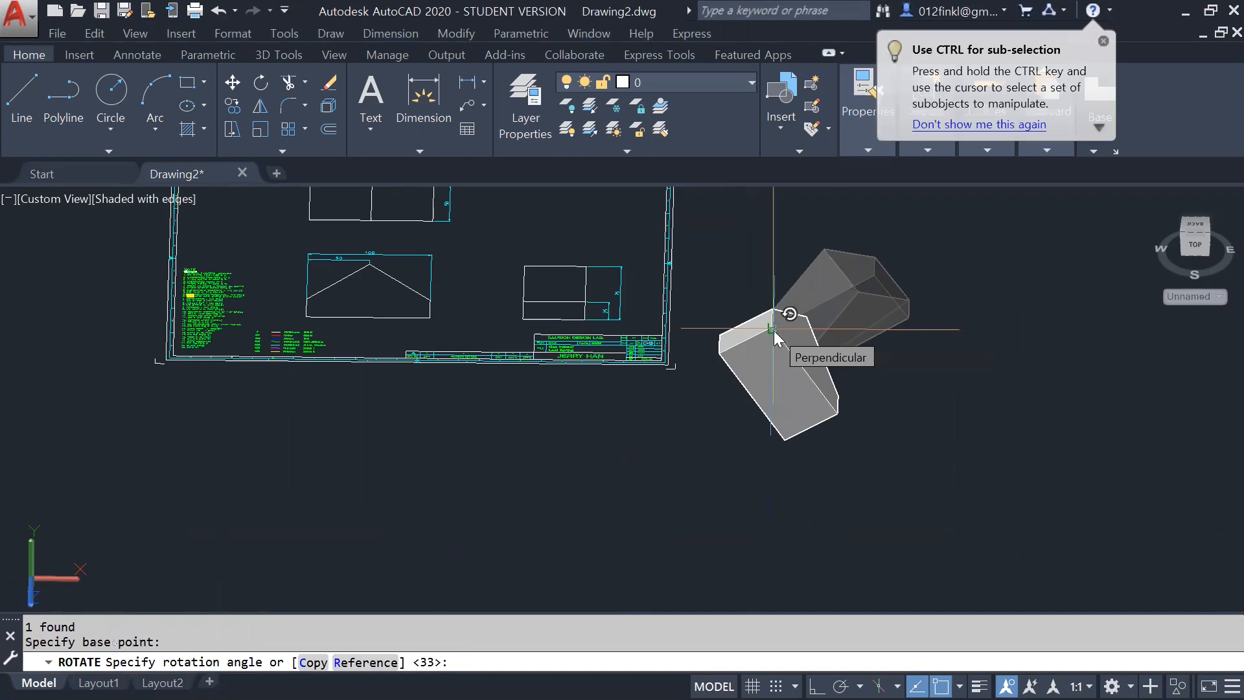
pyautogui.write('45')
pyautogui.press('Return')
pyautogui.hotkey('ctrl', 'z')
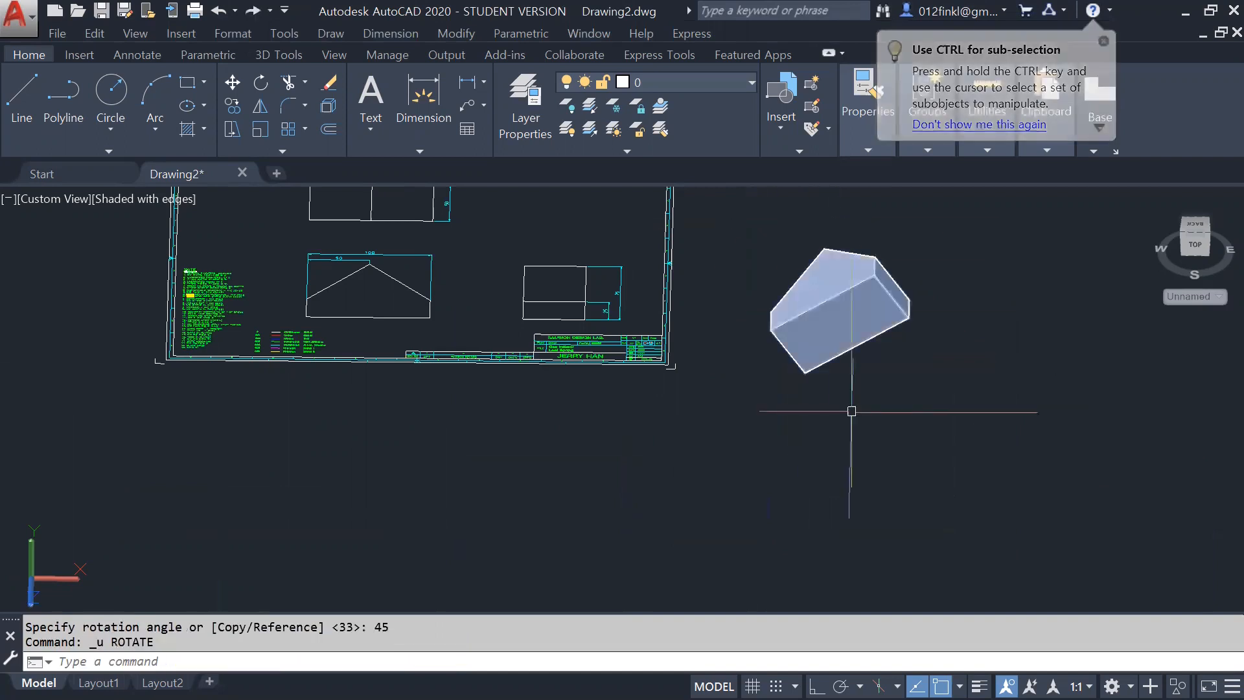
# Step: Reset the UCS to World and rotate it 90 degrees about its Y axis
pyautogui.click(201, 666)
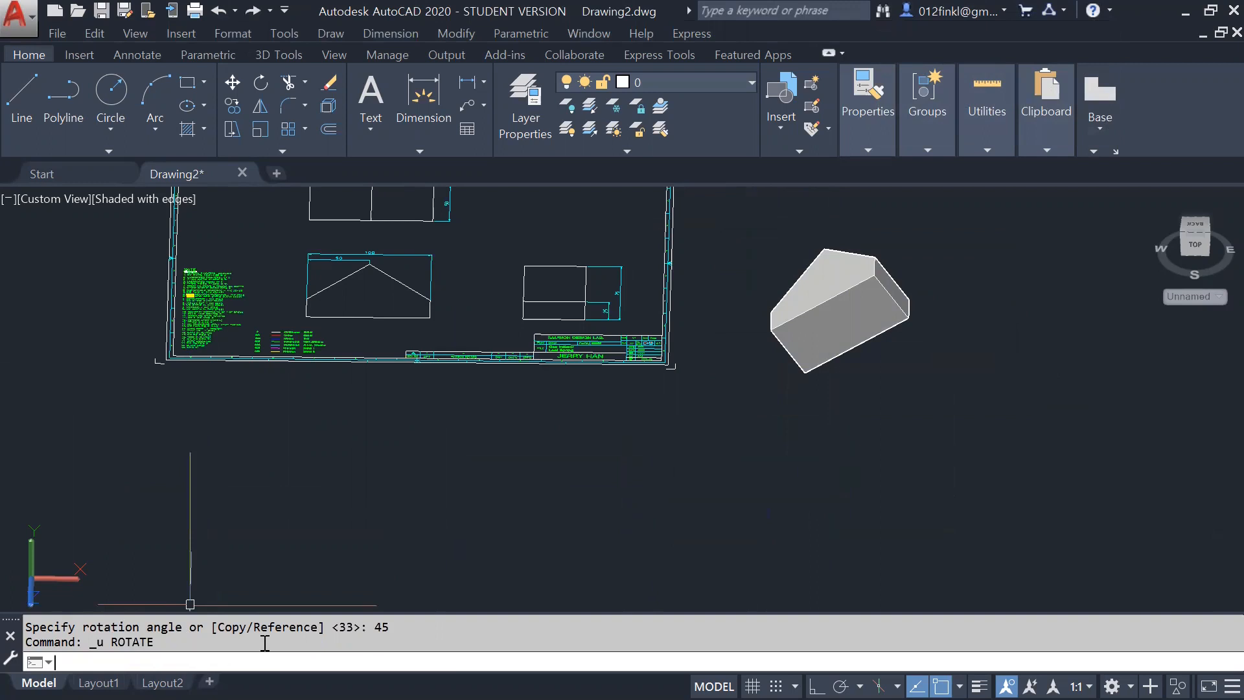
pyautogui.write('ucs')
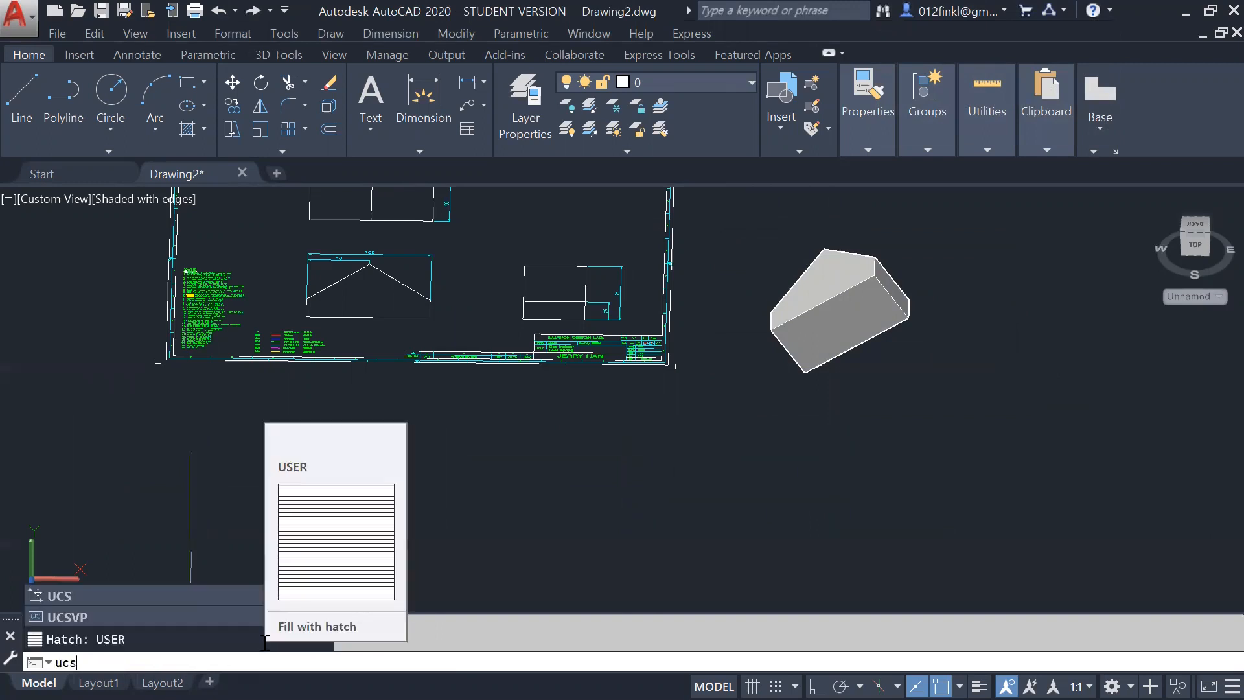
pyautogui.press('Return')
pyautogui.write('ucs')
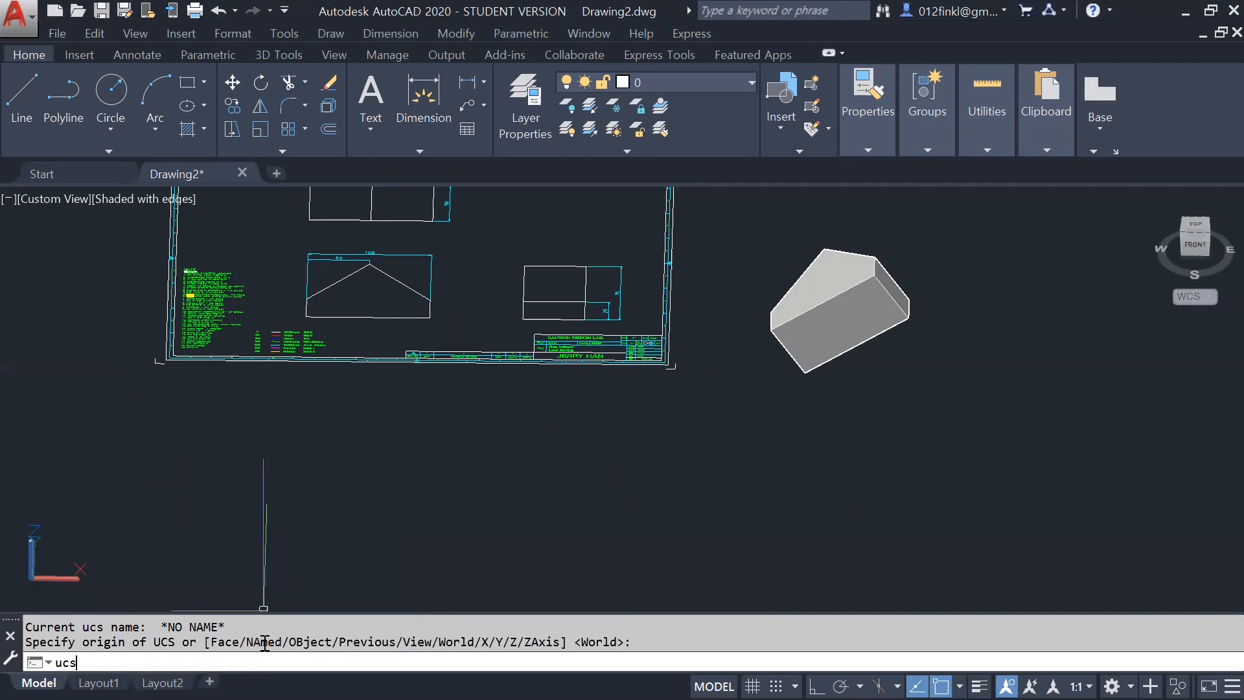
pyautogui.press('Return')
pyautogui.write('y')
pyautogui.press('Return')
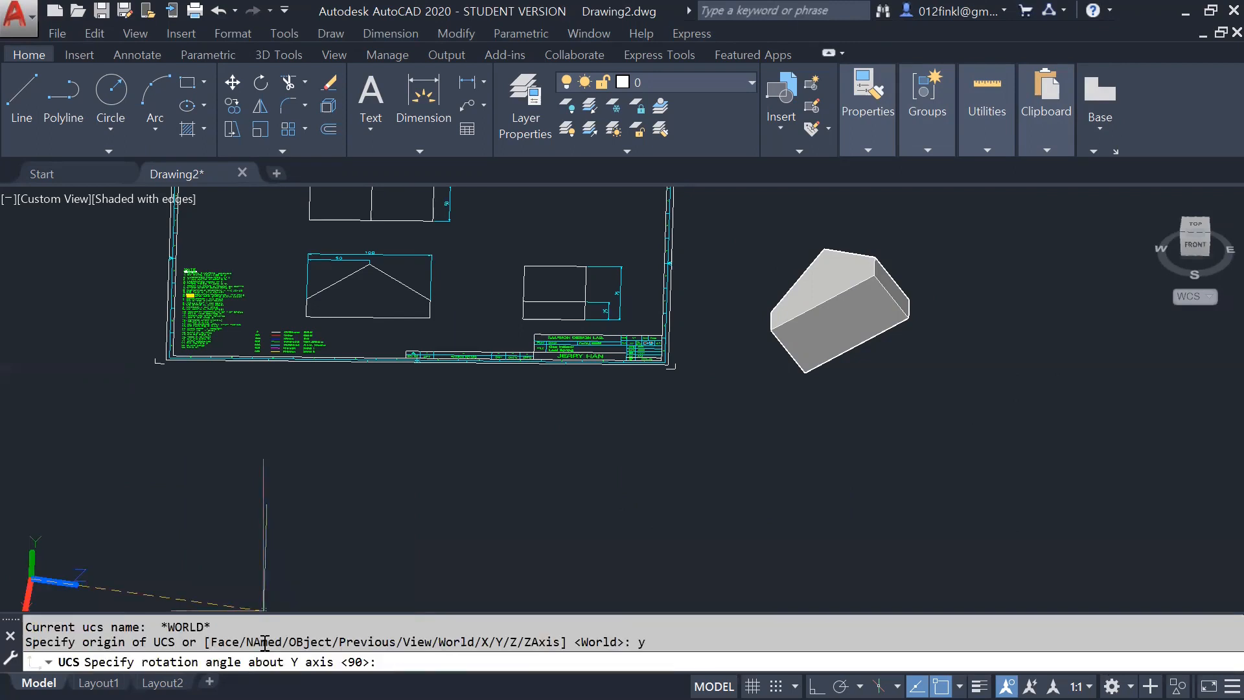
pyautogui.press('Return')
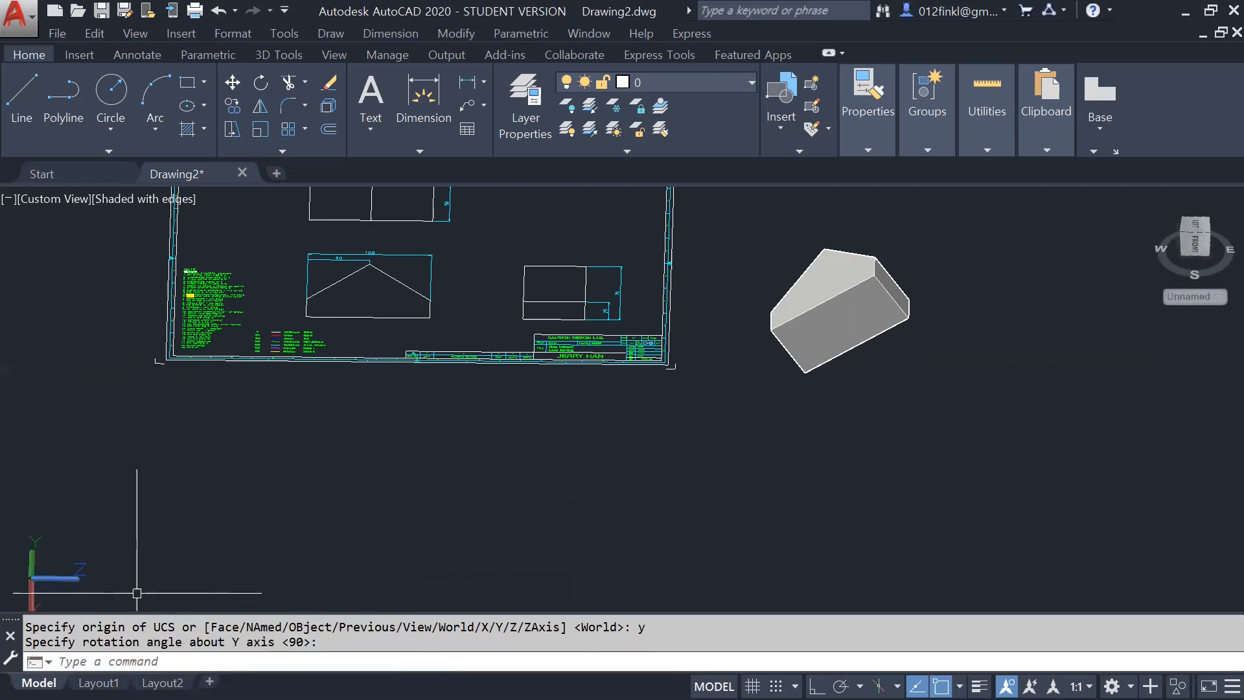
# Step: Rotate the house solid 45 degrees about its lowest corner in the current UCS
pyautogui.click(980, 433)
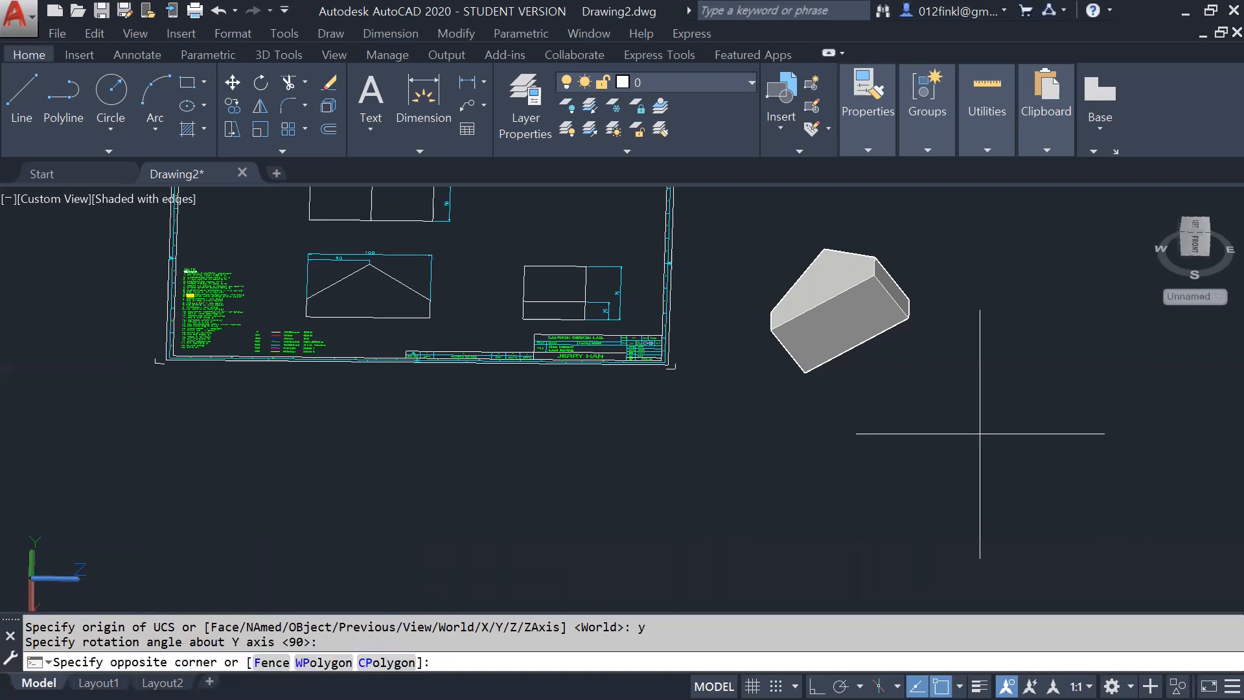
pyautogui.click(736, 246)
pyautogui.write('RO')
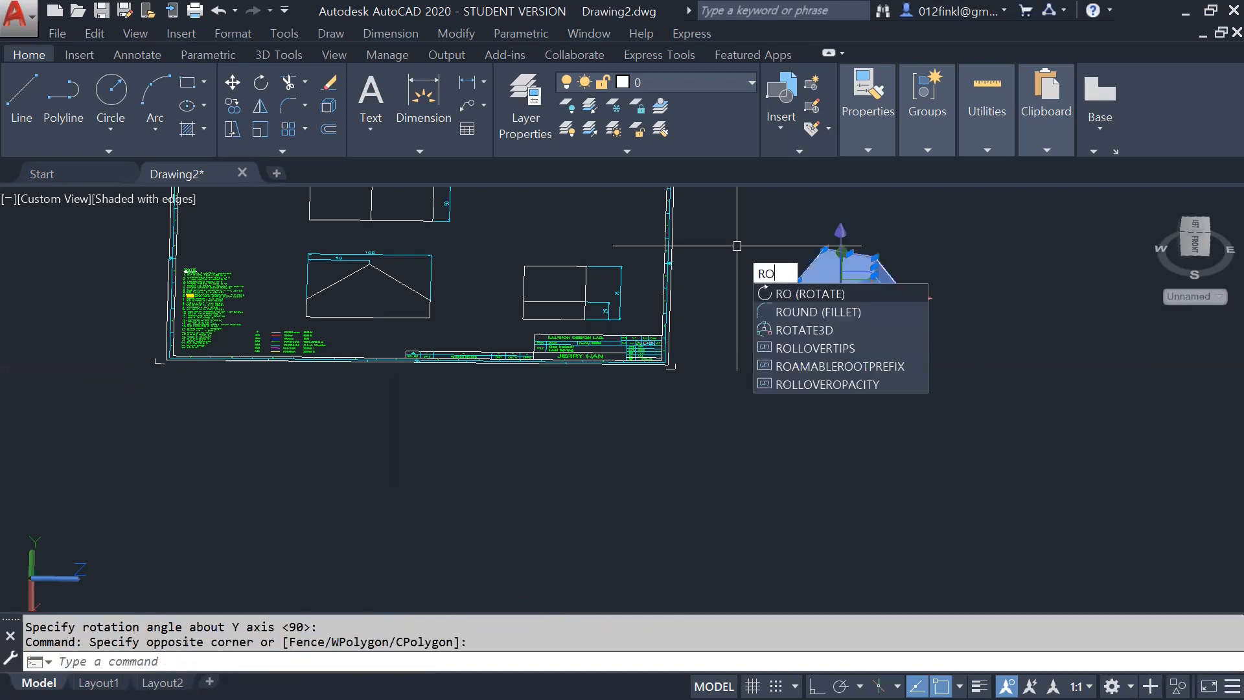
pyautogui.press('Return')
pyautogui.click(803, 373)
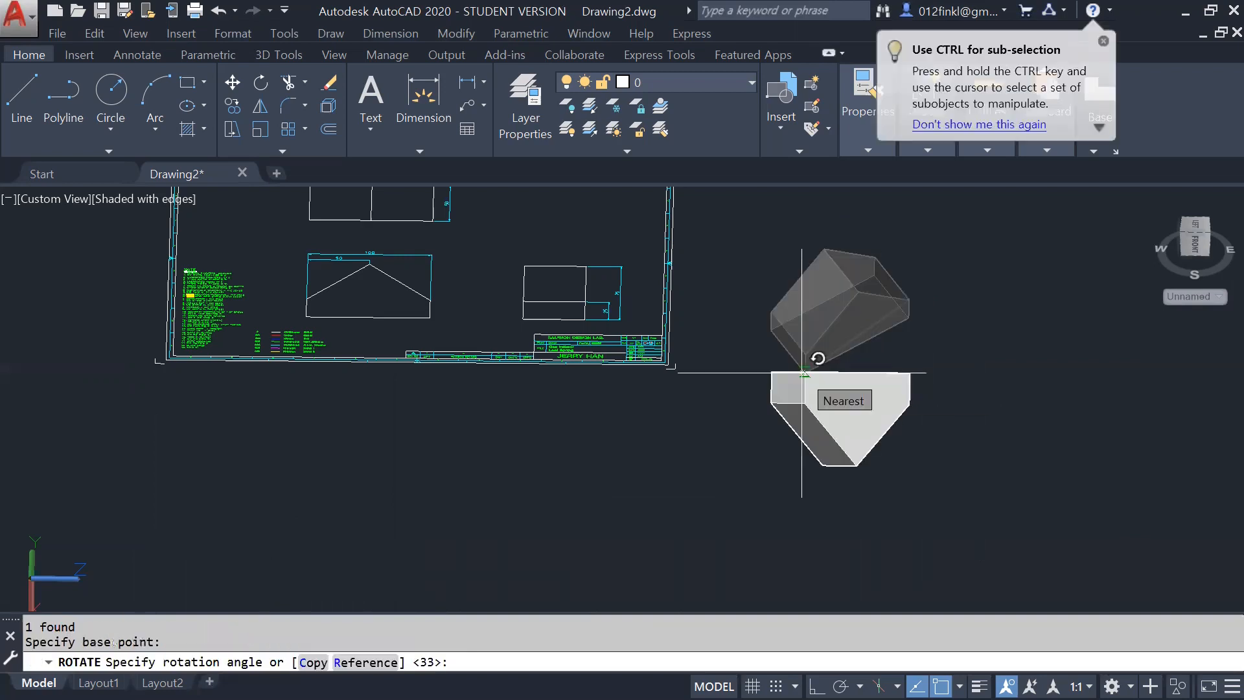
pyautogui.write('455')
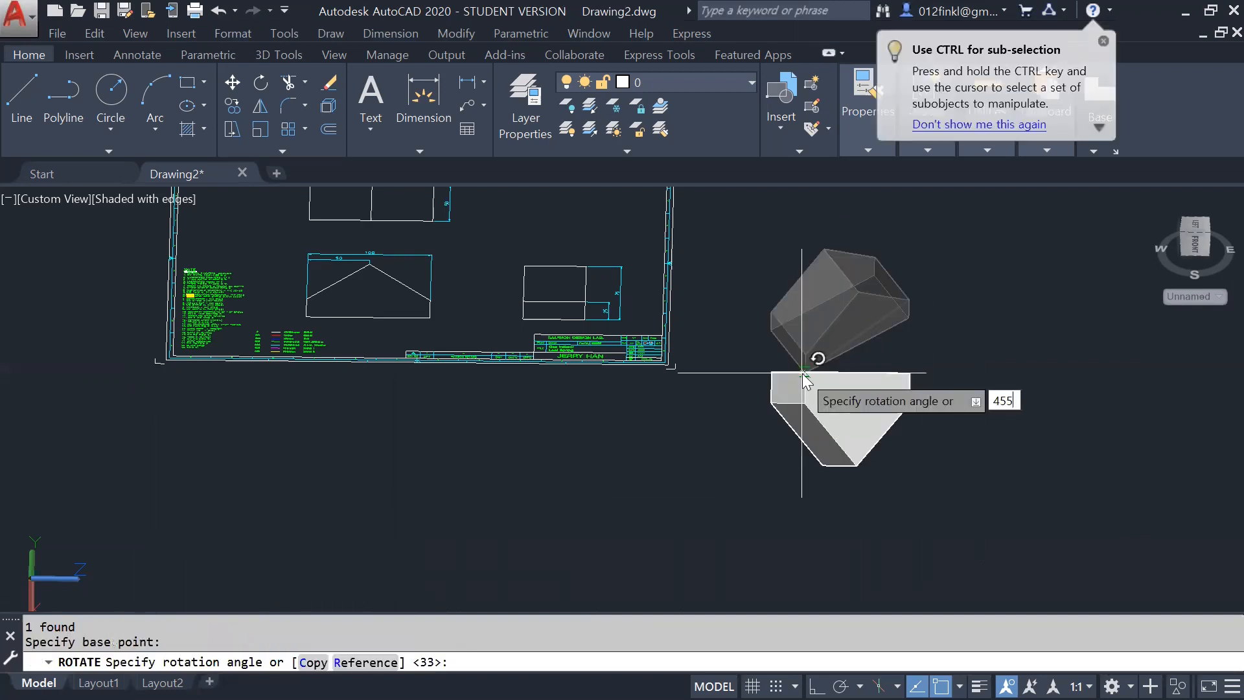
pyautogui.press('BackSpace')
pyautogui.press('BackSpace')
pyautogui.write('5')
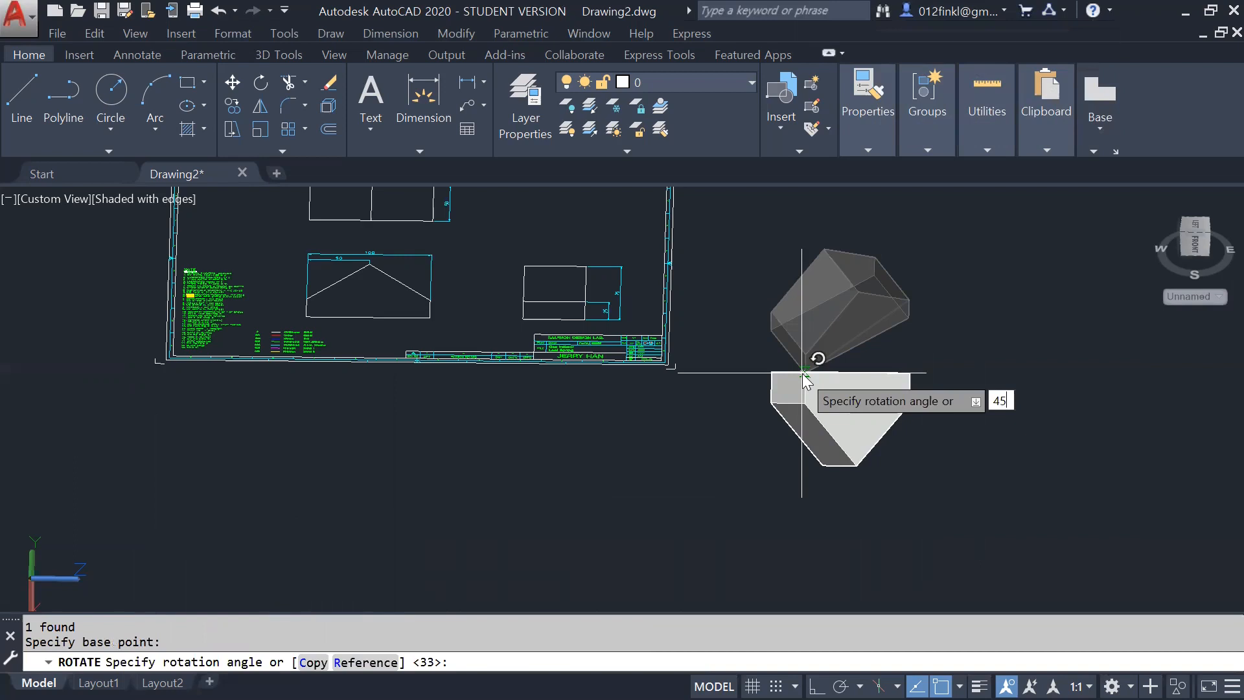
pyautogui.press('Return')
# Step: Reset the UCS to World and restore the plan view of the current UCS
pyautogui.moveTo(936, 314)
pyautogui.keyDown('shift'); pyautogui.mouseDown(button='middle')
pyautogui.moveTo(933, 387)
pyautogui.moveTo(952, 397)
pyautogui.moveTo(942, 405)
pyautogui.mouseUp(button='middle'); pyautogui.keyUp('shift')
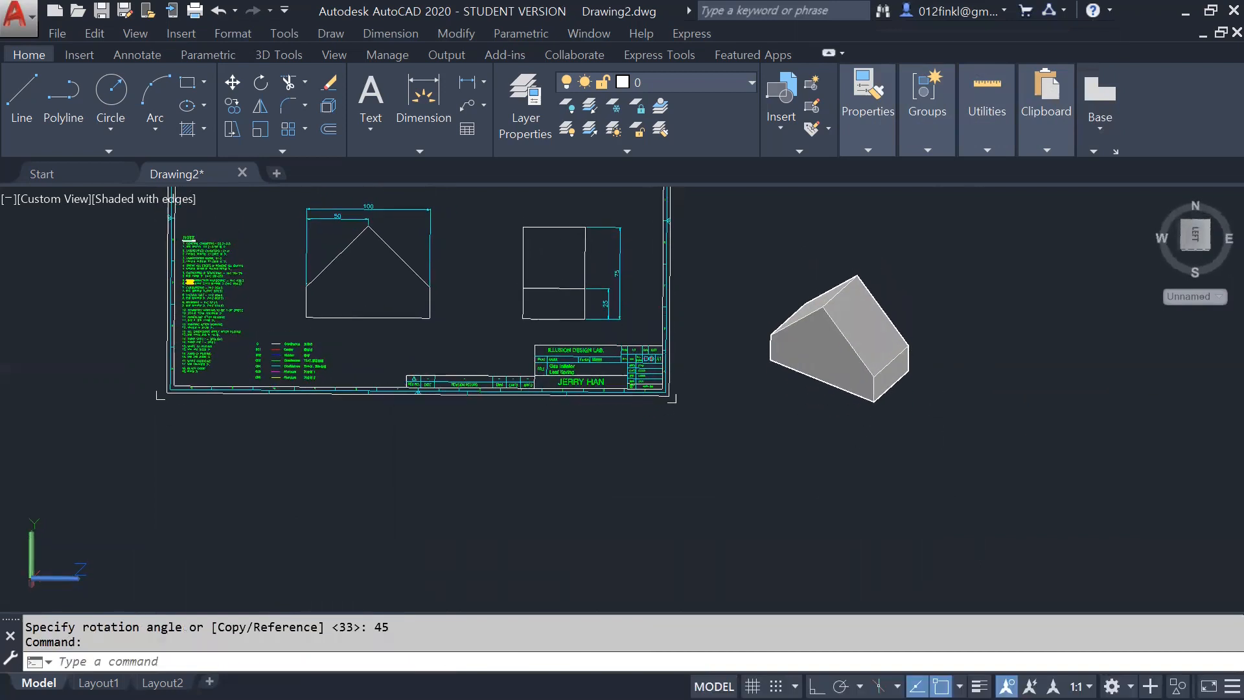
pyautogui.click(1197, 233)
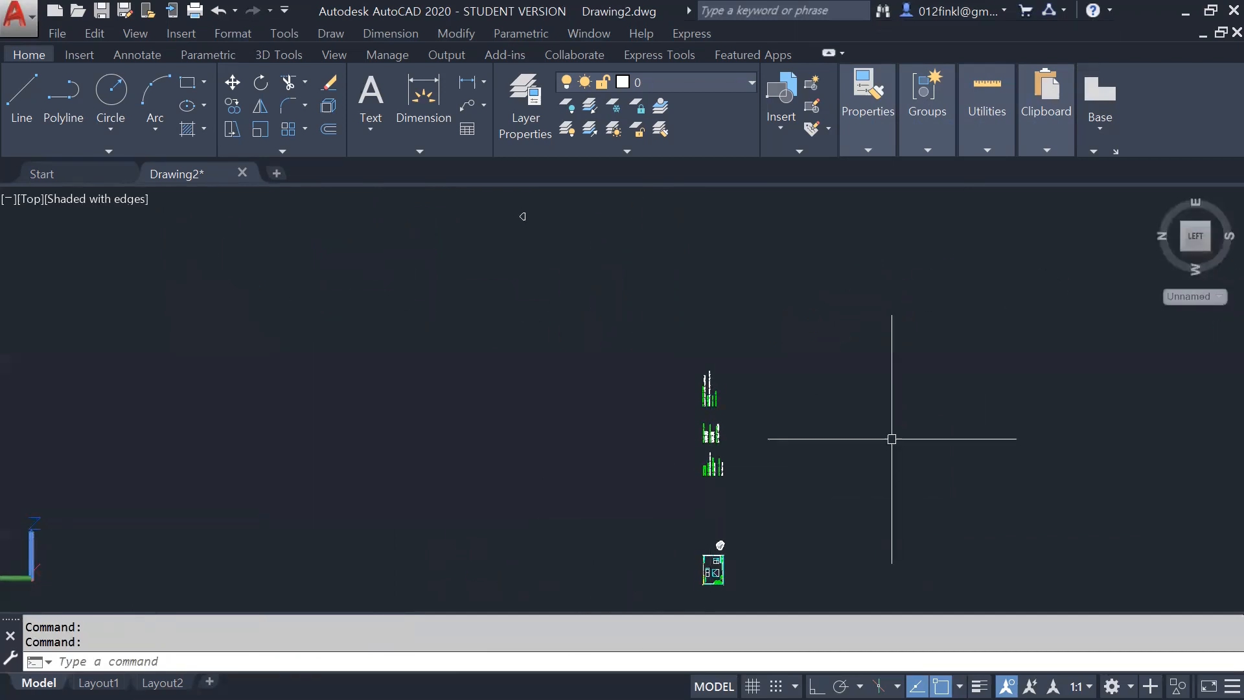
pyautogui.click(337, 668)
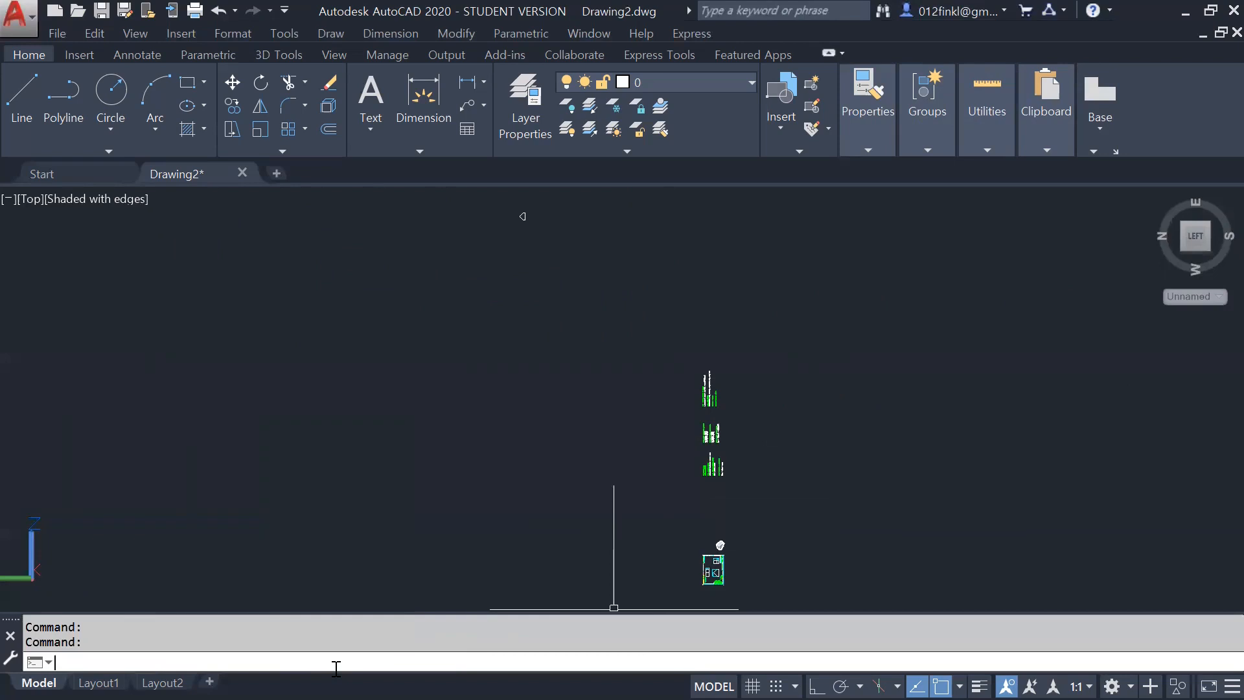
pyautogui.write('ucs')
pyautogui.press('Return')
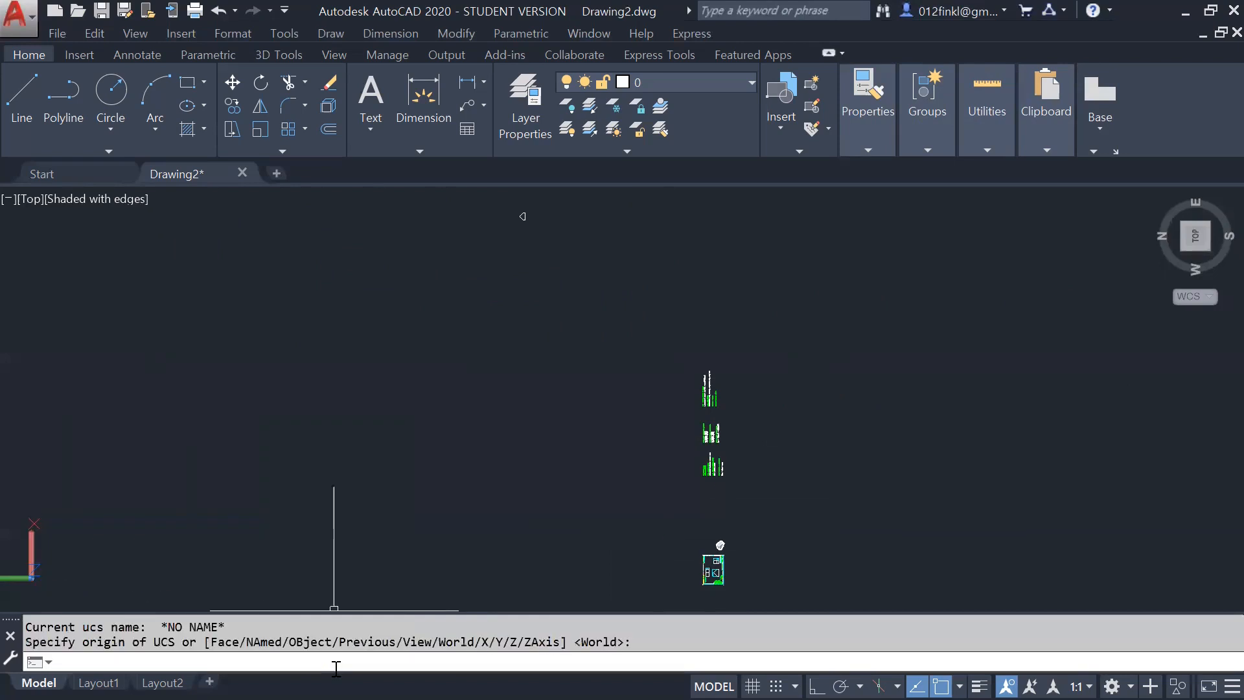
pyautogui.write('plan')
pyautogui.press('Return')
pyautogui.click(338, 664)
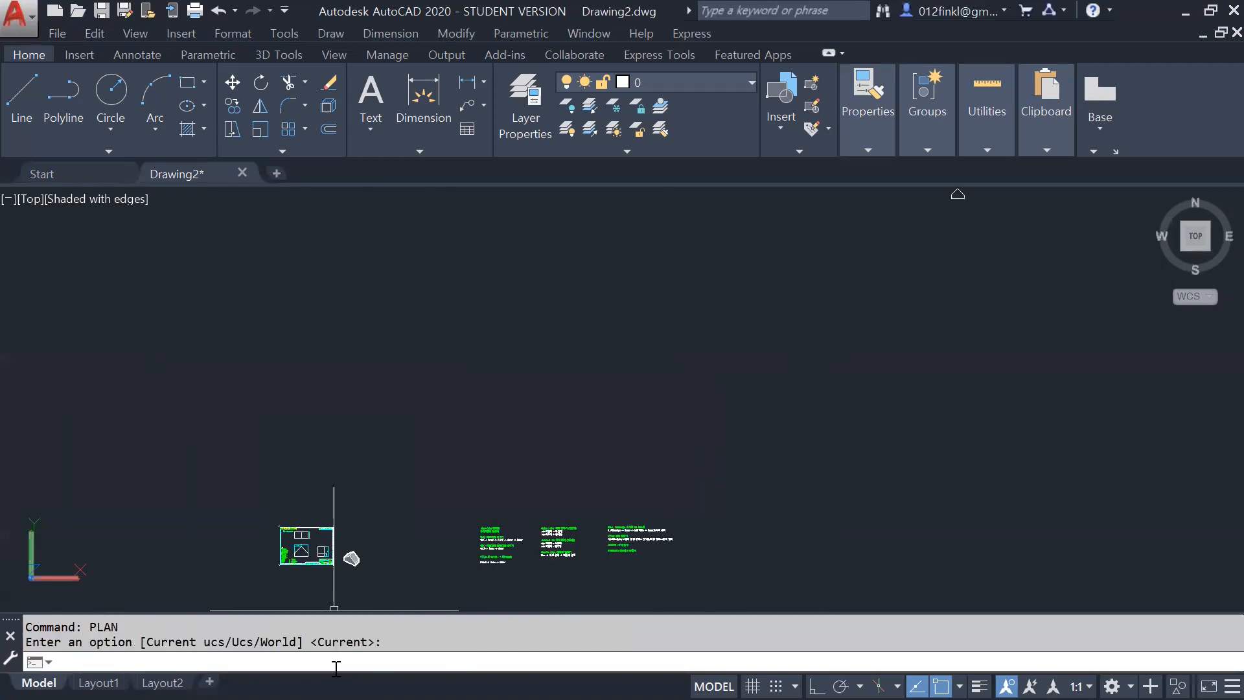
pyautogui.press('Return')
# Step: Move the rotated house solid into the empty upper-right area of the drawing sheet, above the side view
pyautogui.scroll(7, 317, 569)
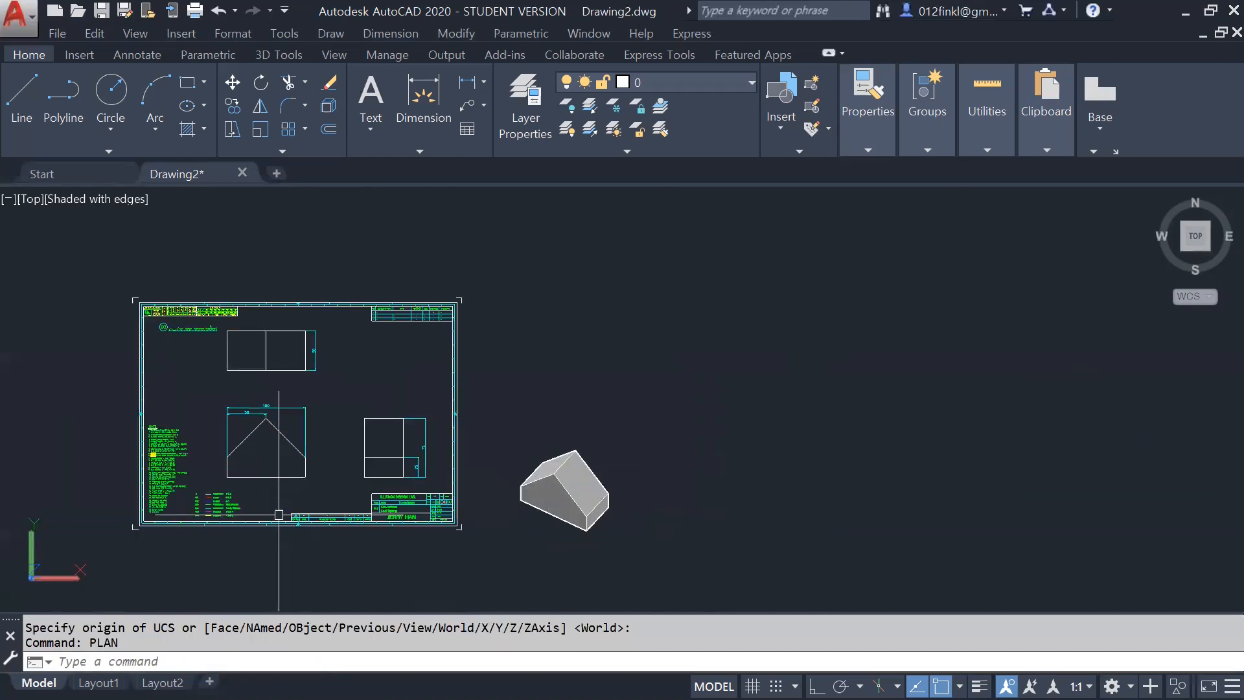
pyautogui.moveTo(279, 515); pyautogui.dragTo(473, 480, button='middle')
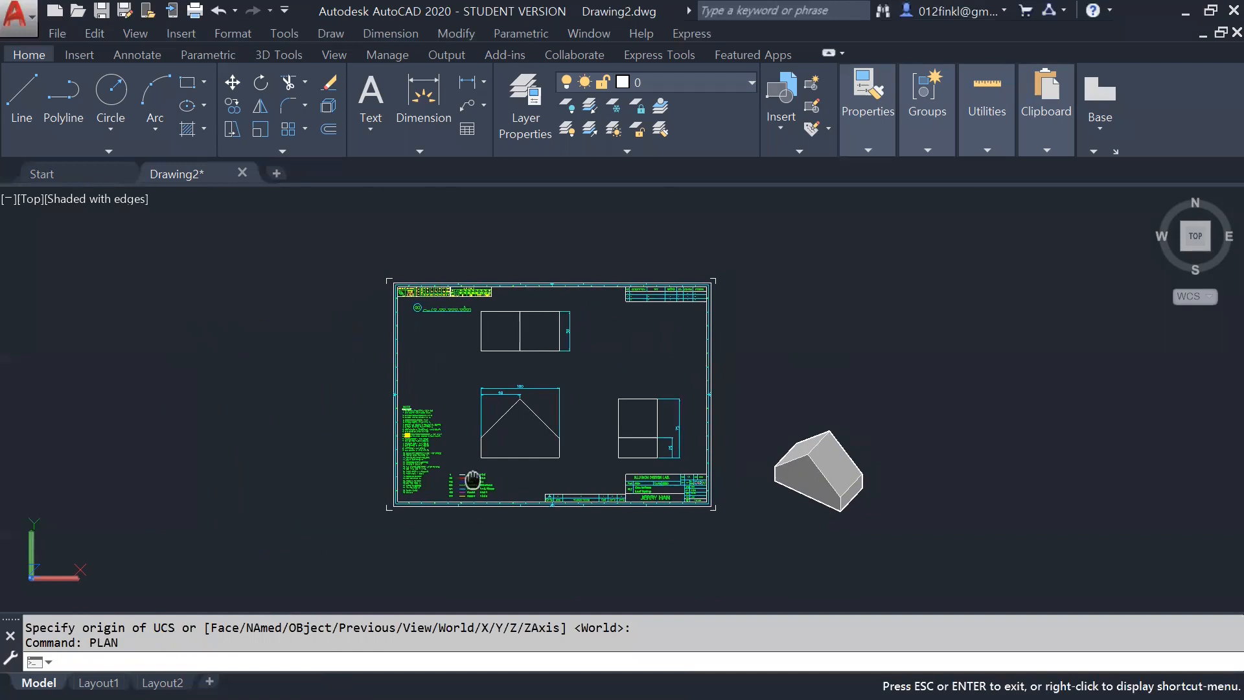
pyautogui.scroll(2, 928, 508)
pyautogui.moveTo(522, 398); pyautogui.dragTo(610, 456, button='middle')
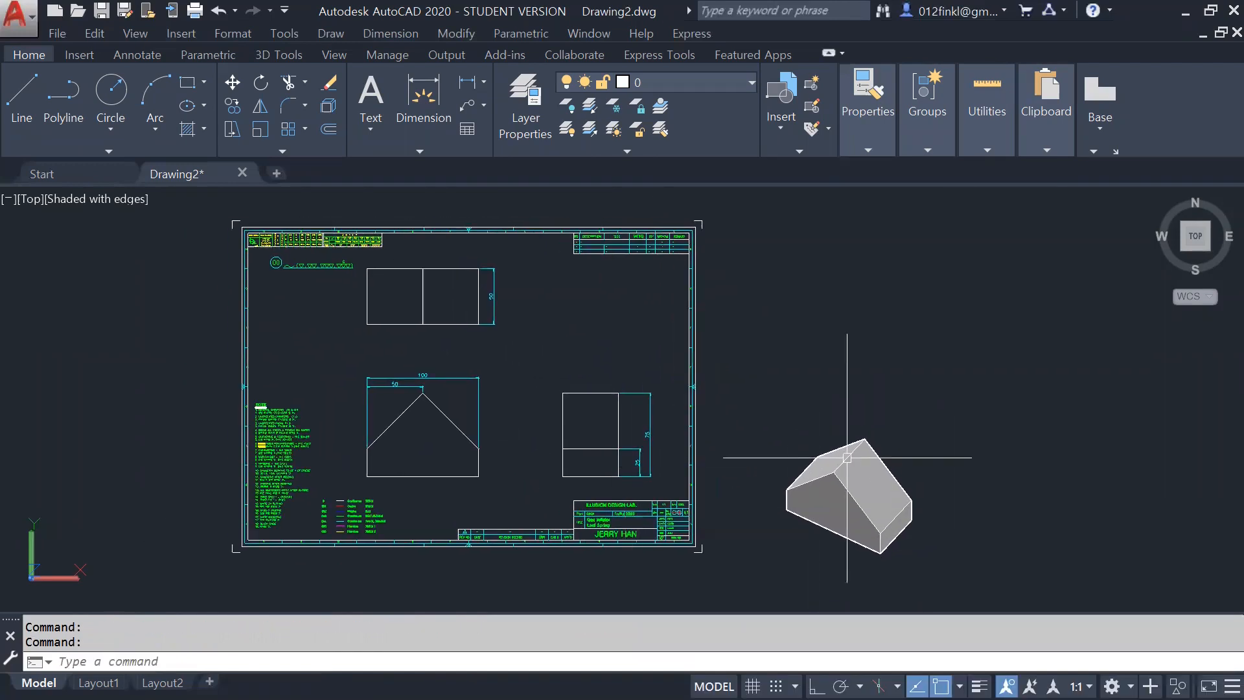
pyautogui.click(981, 557)
pyautogui.click(804, 413)
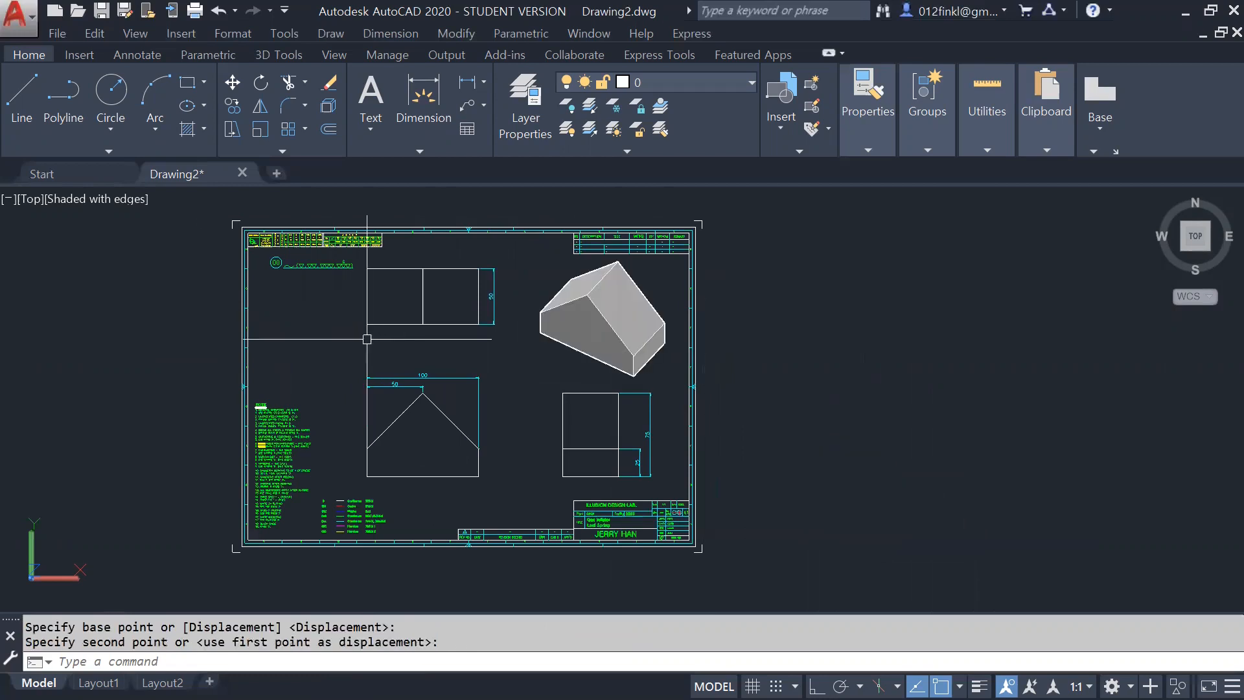
# Step: Copy the whole drawing sheet with its views and solid, placing the copy directly to the right of the original
pyautogui.scroll(-2, 367, 338)
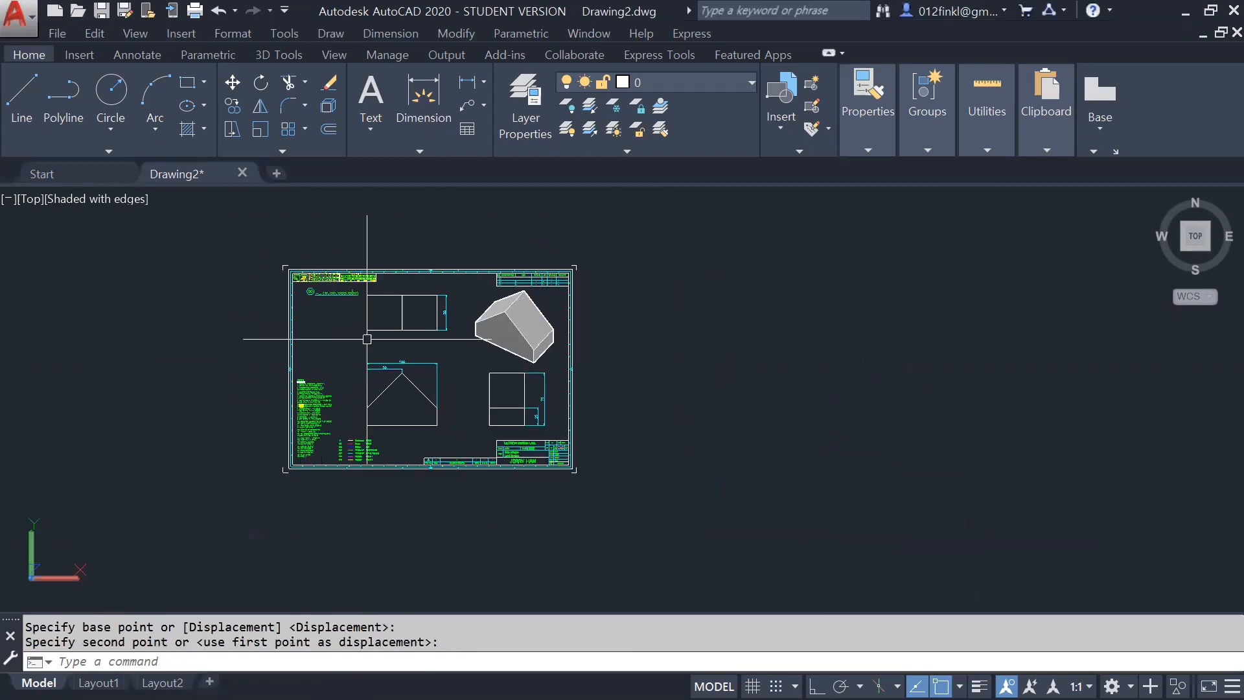
pyautogui.click(237, 228)
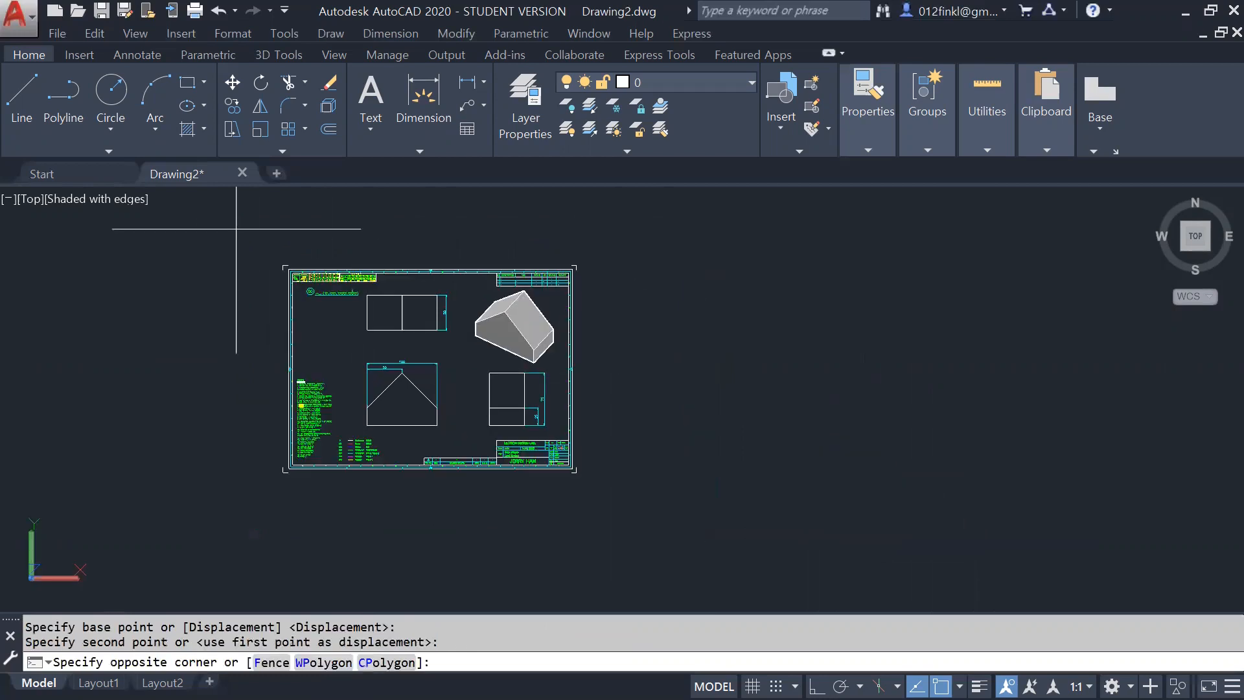
pyautogui.hotkey('ctrl', 'a')
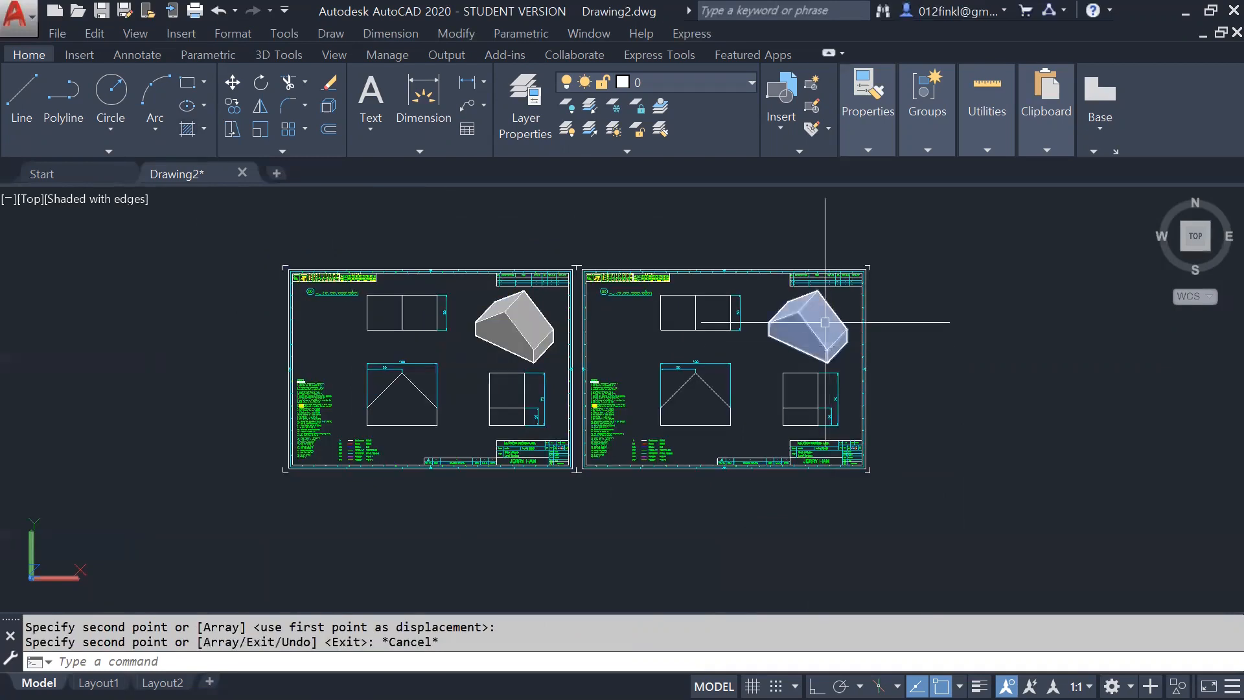
# Step: Set the visual style to X-ray with the SHADEMODE command
pyautogui.scroll(2, 685, 281)
pyautogui.moveTo(613, 285); pyautogui.dragTo(745, 281, button='middle')
pyautogui.click(318, 656)
pyautogui.write('SHA')
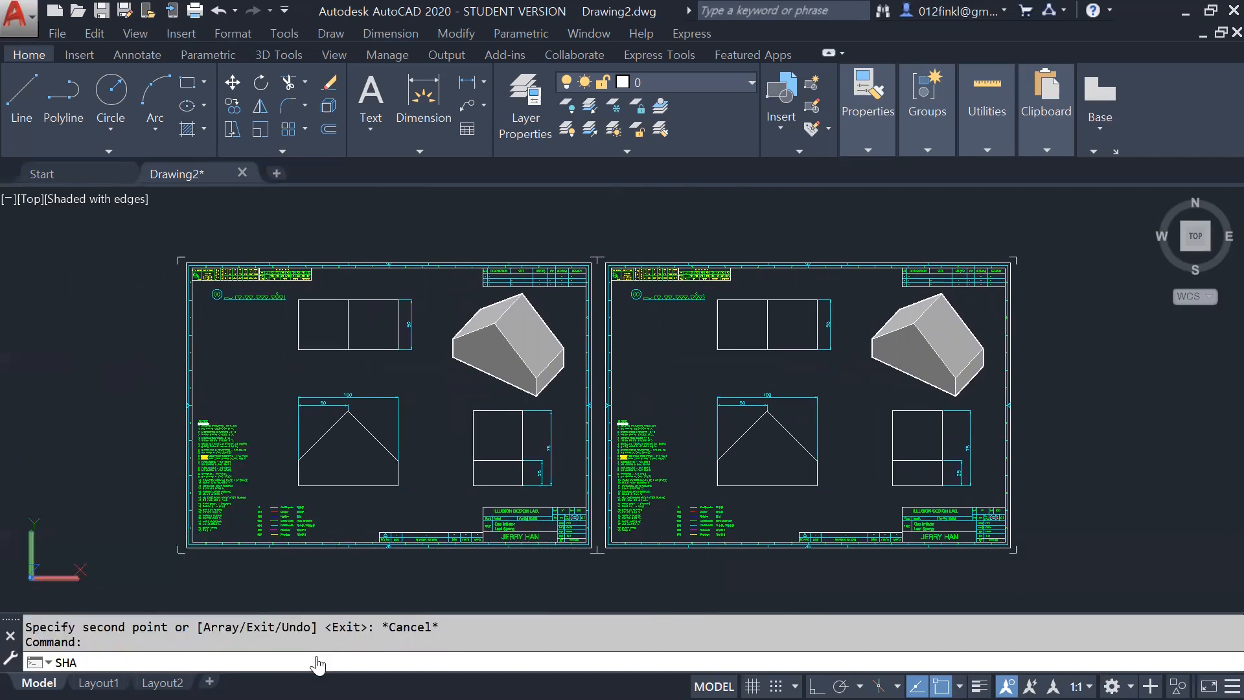
pyautogui.press('Return')
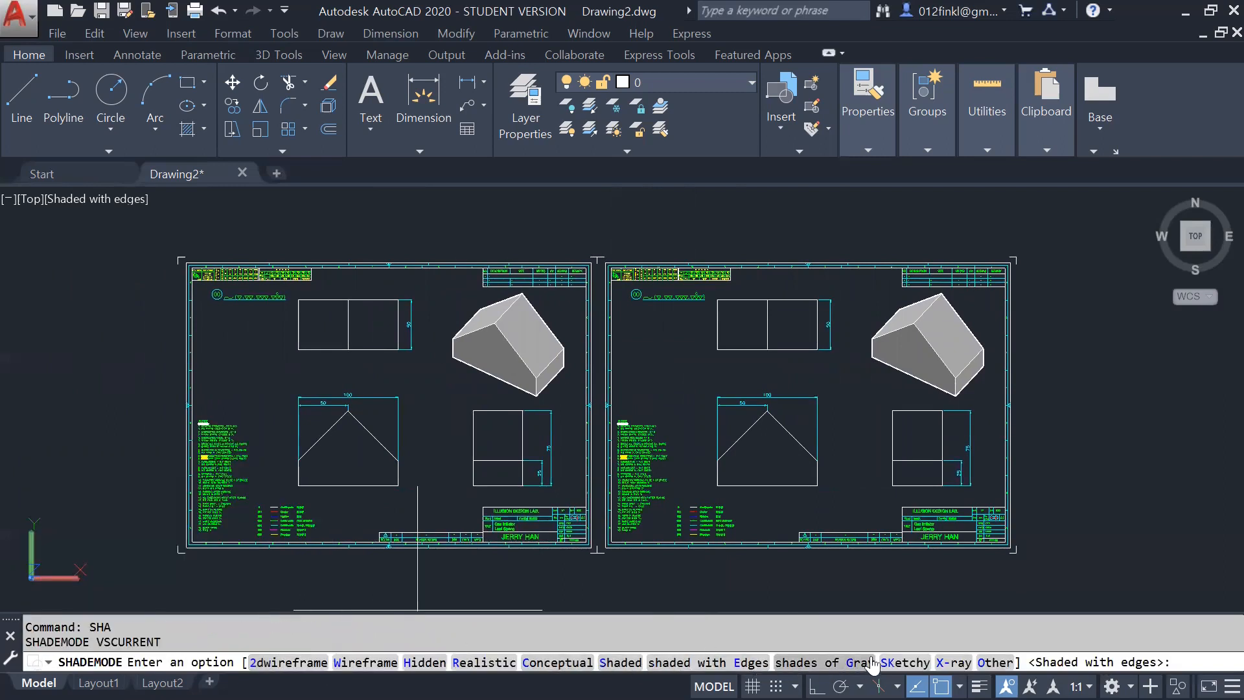
pyautogui.click(948, 662)
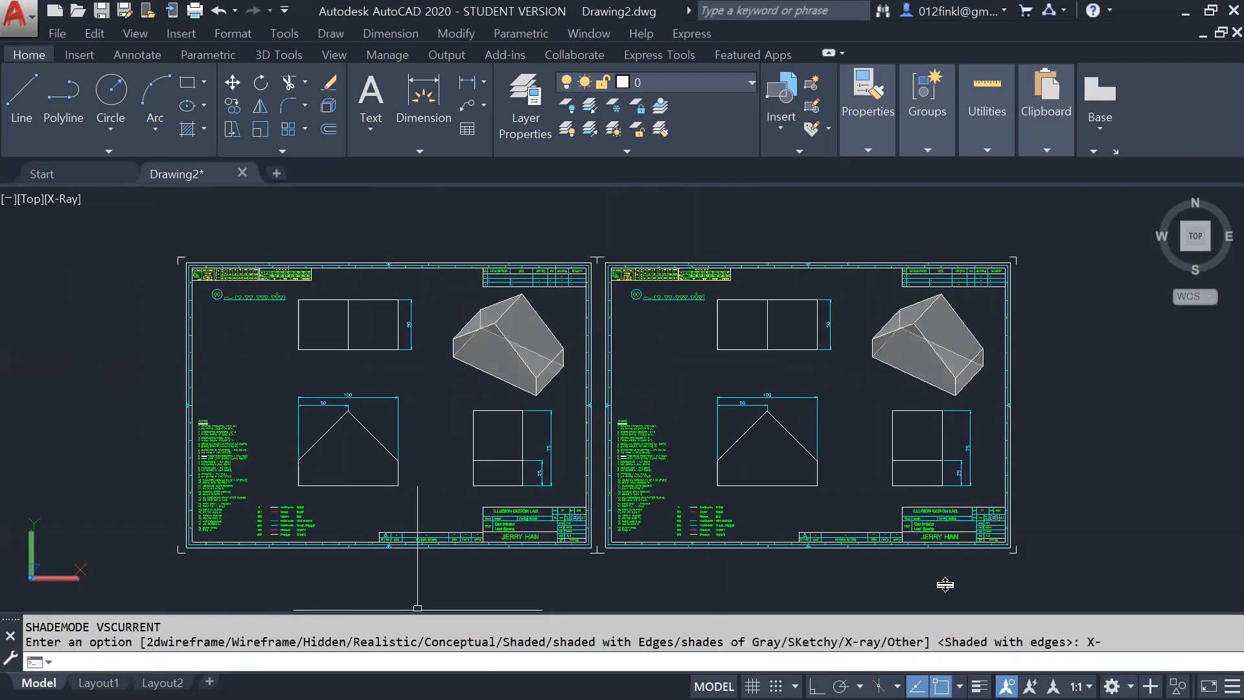
pyautogui.press('Escape')
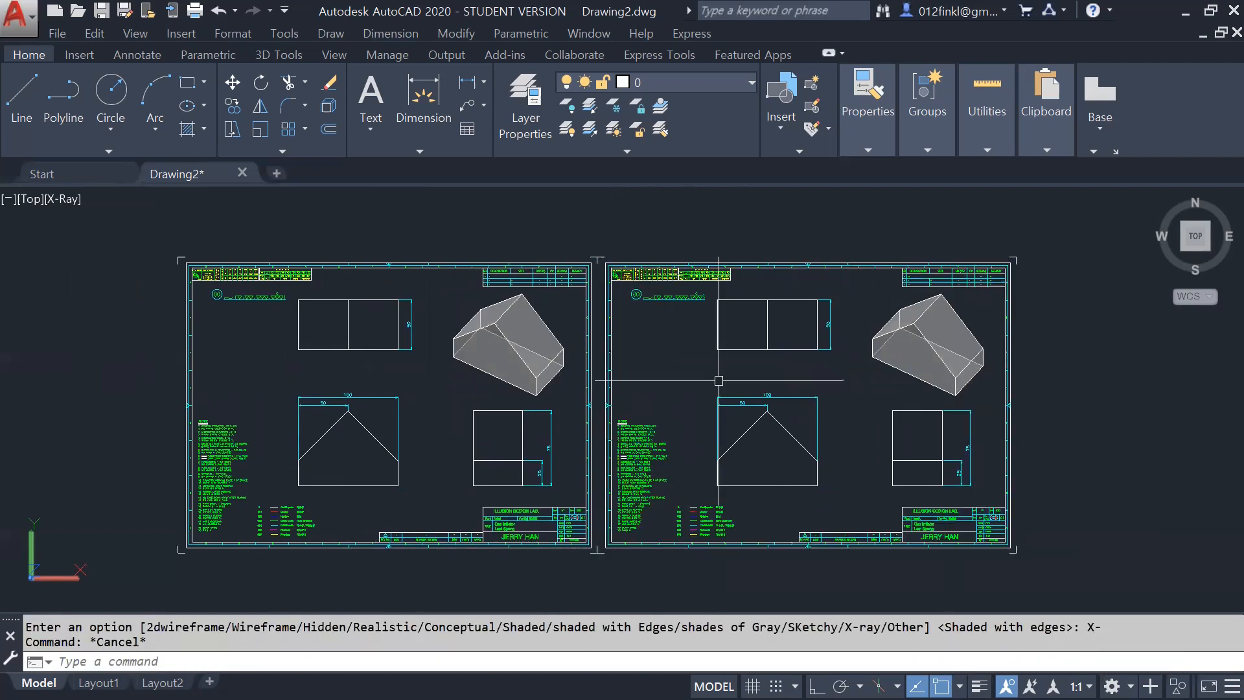
# Step: Examine the projected views and X-ray solids on both sheets, tilting the model slightly and returning to the top view
pyautogui.scroll(2, 719, 381)
pyautogui.moveTo(718, 380); pyautogui.dragTo(777, 365, button='middle')
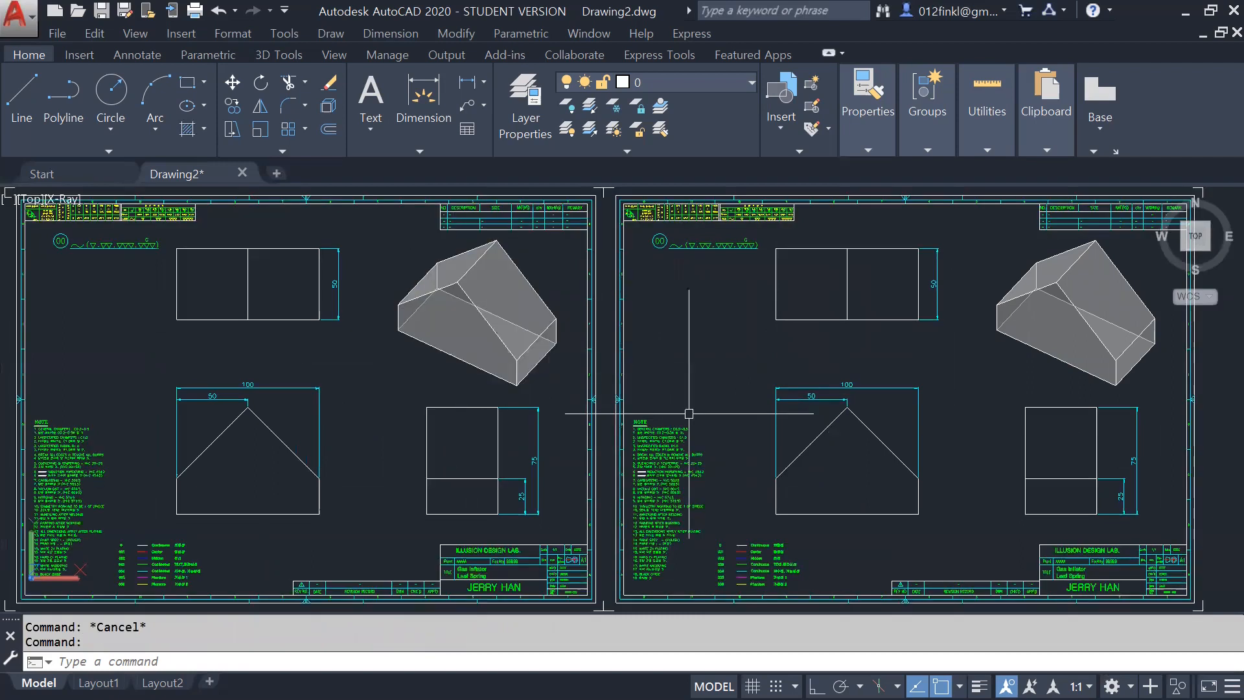
pyautogui.moveTo(672, 357); pyautogui.dragTo(692, 352, button='middle')
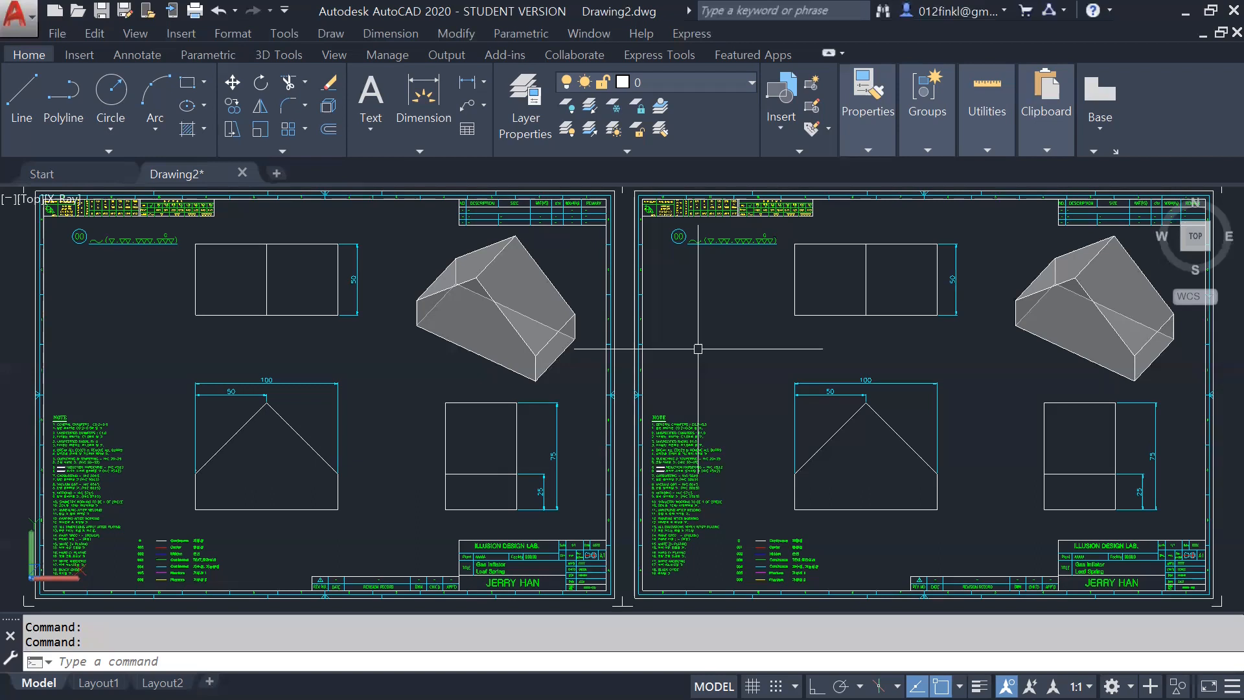
pyautogui.moveTo(797, 369)
pyautogui.keyDown('shift'); pyautogui.mouseDown(button='middle')
pyautogui.moveTo(769, 324)
pyautogui.moveTo(828, 322)
pyautogui.moveTo(796, 374)
pyautogui.moveTo(830, 371)
pyautogui.mouseUp(button='middle'); pyautogui.keyUp('shift')
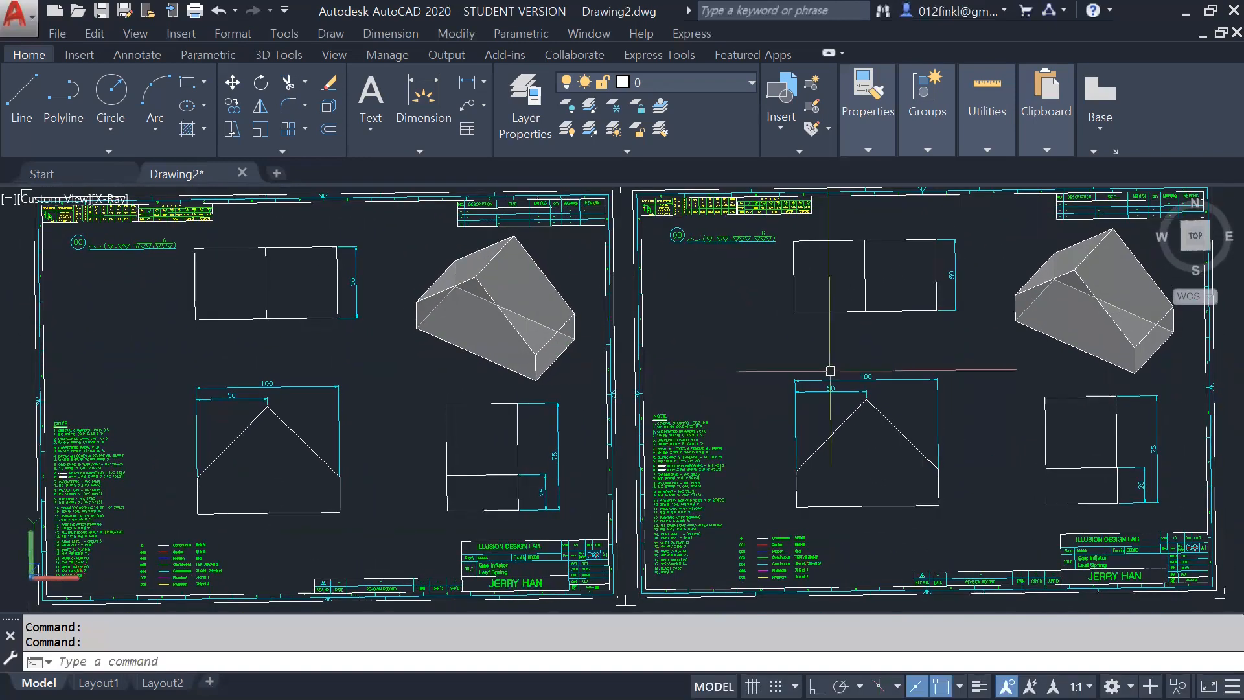
pyautogui.click(1195, 236)
pyautogui.scroll(5, 477, 546)
pyautogui.scroll(3, 337, 367)
pyautogui.scroll(2, 441, 373)
pyautogui.scroll(4, 612, 431)
pyautogui.moveTo(478, 428); pyautogui.dragTo(491, 365, button='middle')
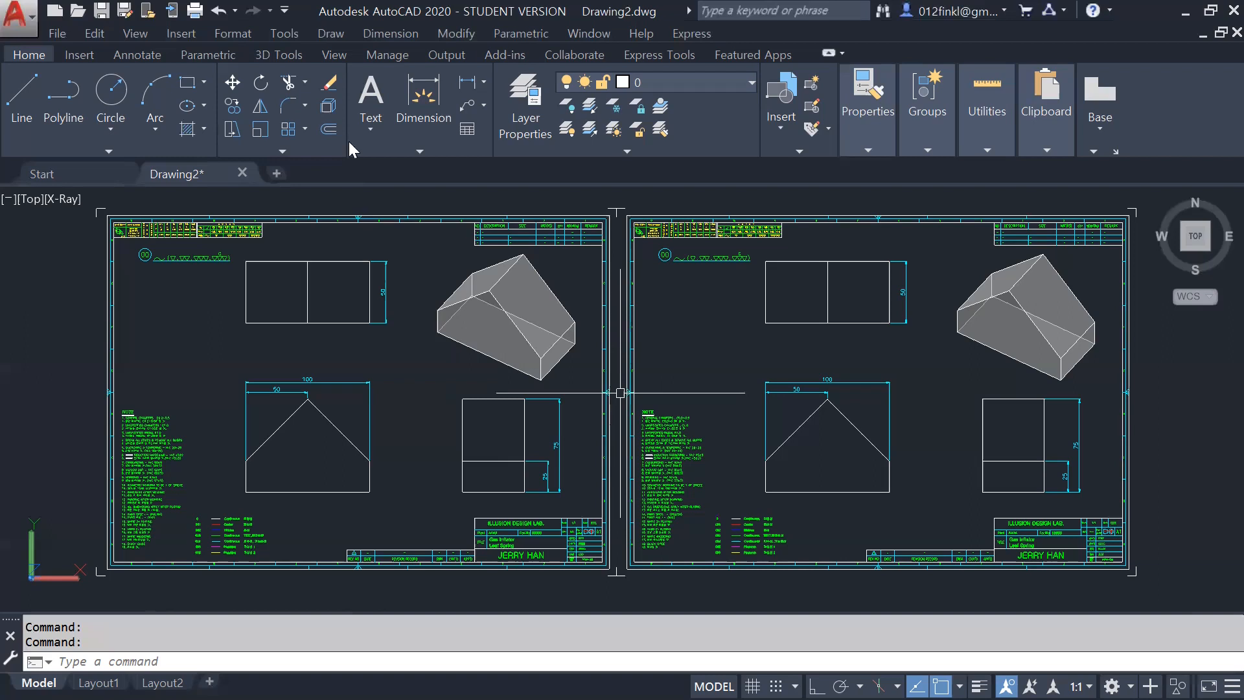
# Step: Bring up the set of 3D solid modelling tools
pyautogui.click(280, 55)
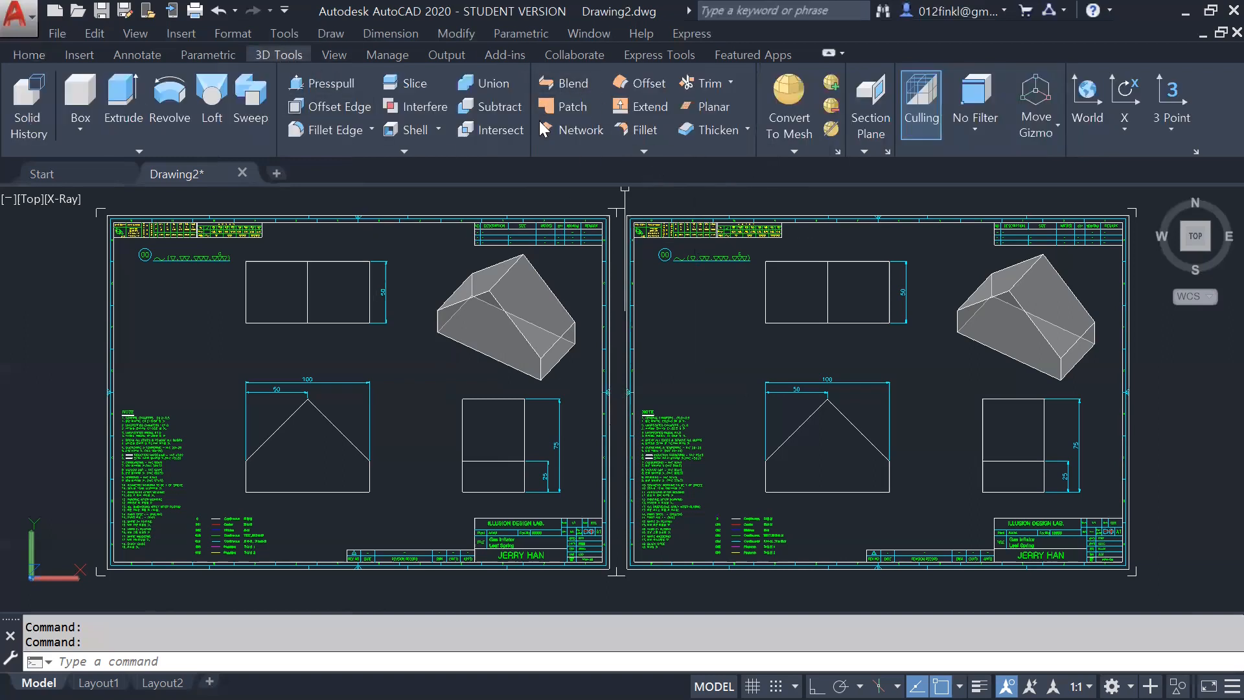